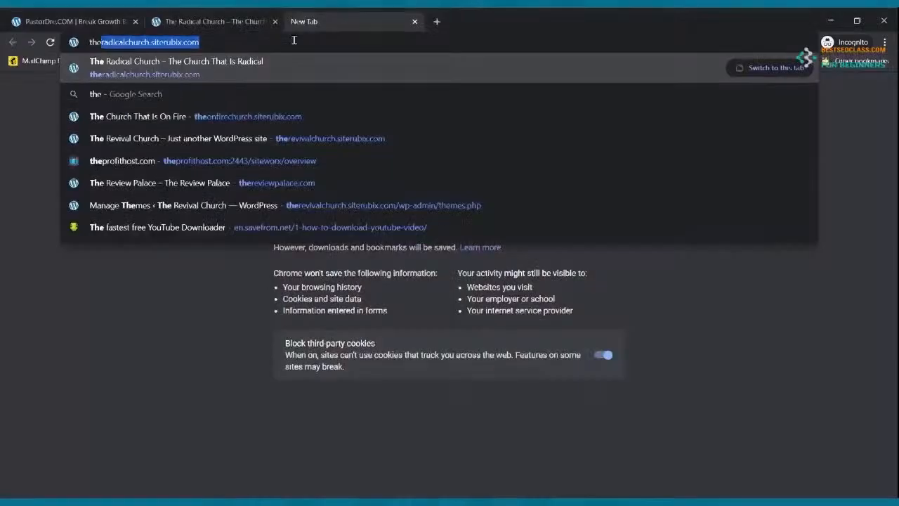
# Load thechurchwebsite.siterubix.com and scroll through its homepage
pyautogui.write('chu')
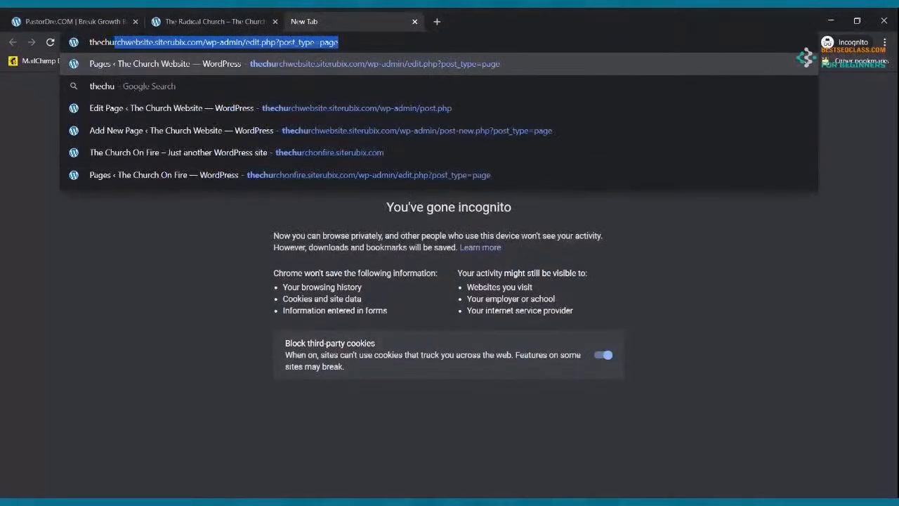
pyautogui.write('rchwebsite.siterubix.com/wp-adm')
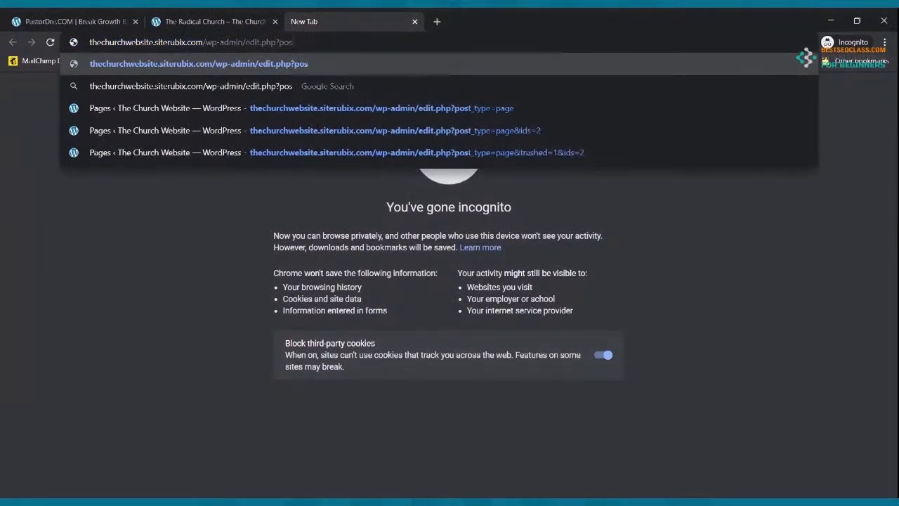
pyautogui.press('BackSpace')
pyautogui.press('BackSpace')
pyautogui.press('BackSpace')
pyautogui.press('BackSpace')
pyautogui.press('BackSpace')
pyautogui.press('BackSpace')
pyautogui.press('Return')
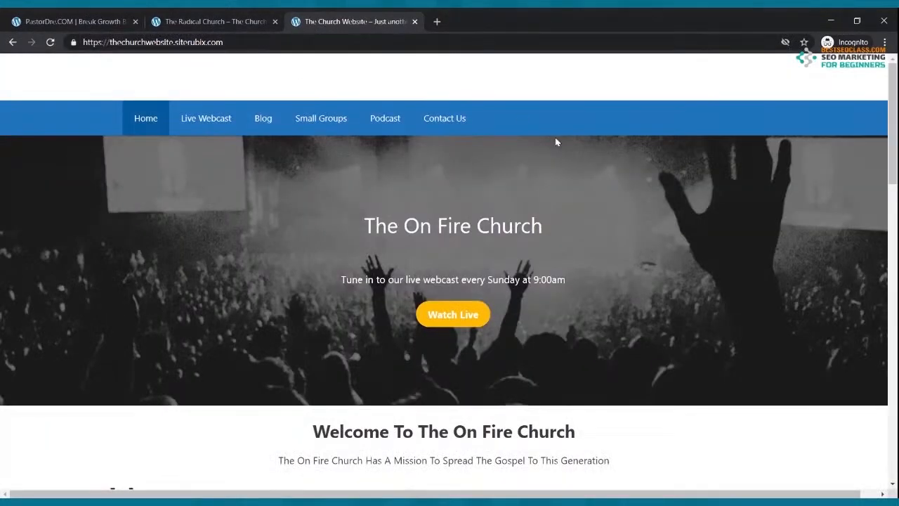
pyautogui.scroll(-4, 621, 166)
pyautogui.scroll(-8, 620, 166)
pyautogui.scroll(-3, 591, 148)
pyautogui.scroll(15, 582, 150)
# Compare it with The Radical Church site, then close The Radical Church
pyautogui.hotkey('ctrl', 'shift', 'Tab')
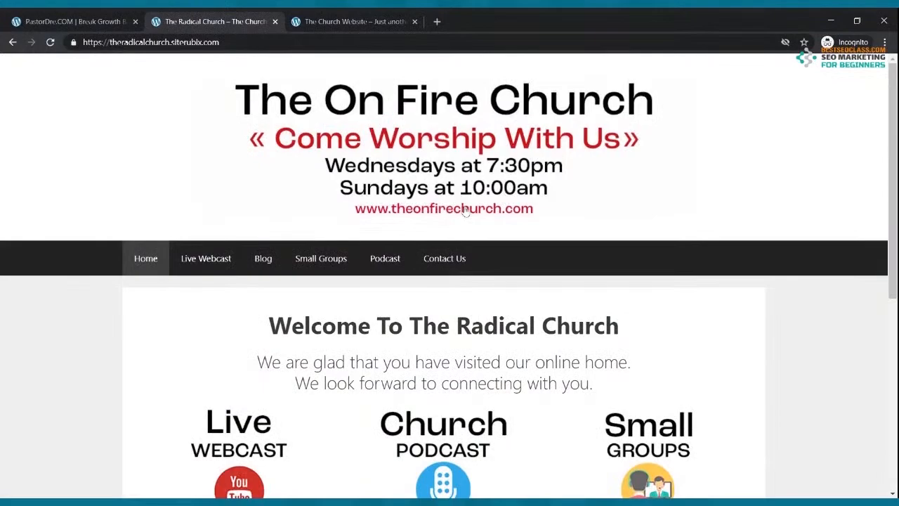
pyautogui.click(355, 28)
pyautogui.scroll(-3, 436, 143)
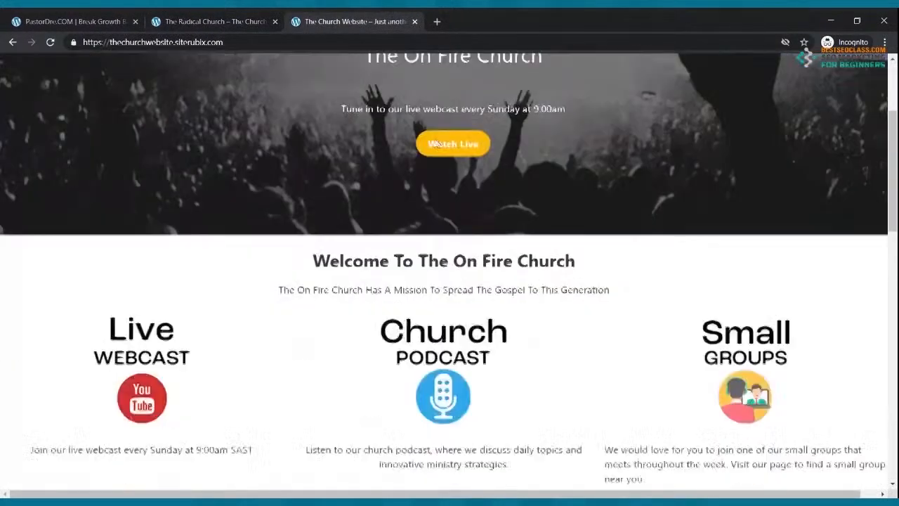
pyautogui.scroll(-5, 435, 143)
pyautogui.scroll(8, 337, 140)
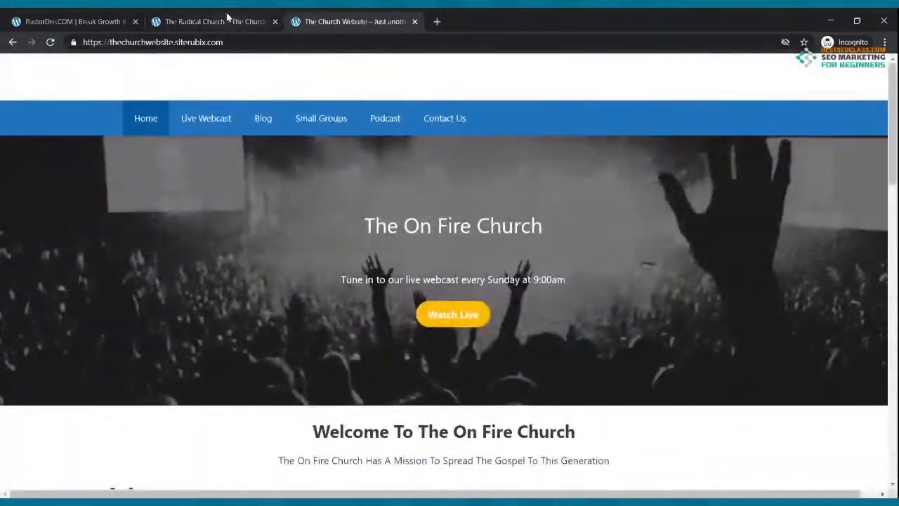
pyautogui.click(227, 20)
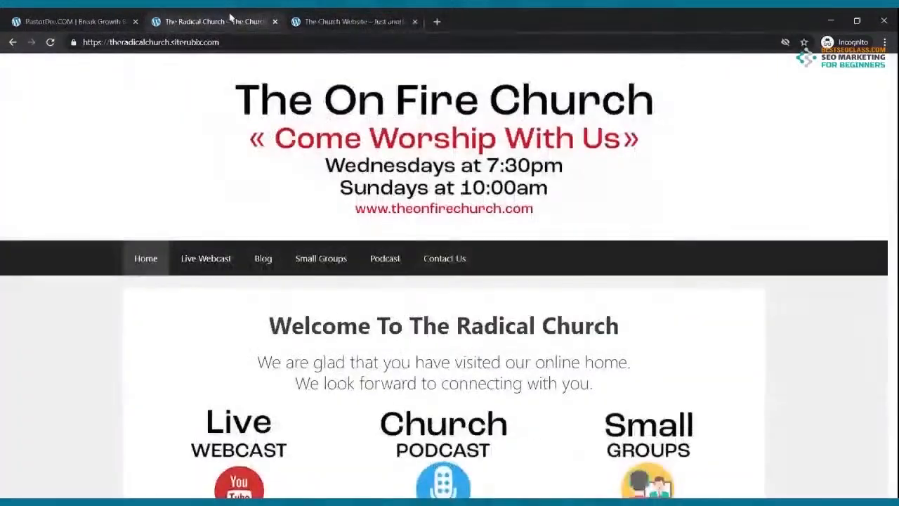
pyautogui.click(274, 21)
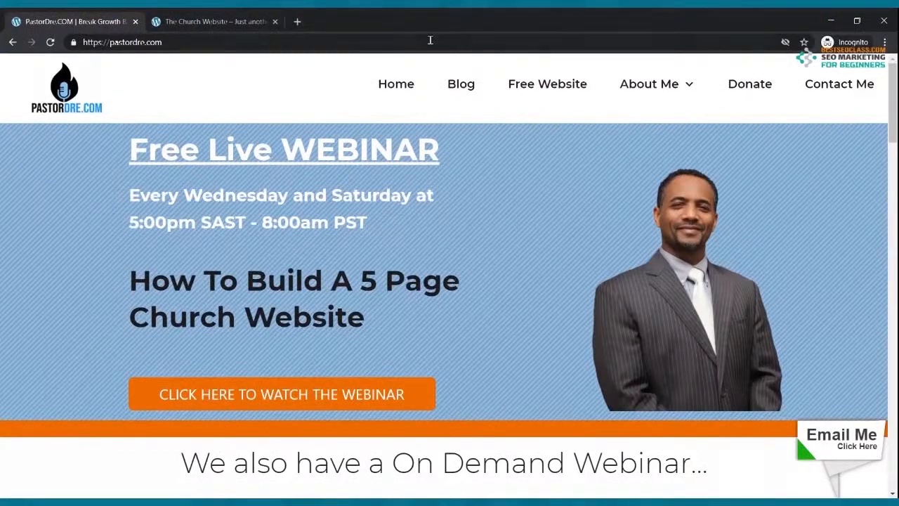
# Reload pastordre.com and follow its Free Website menu link to the SiteRubix signup page
pyautogui.click(430, 39)
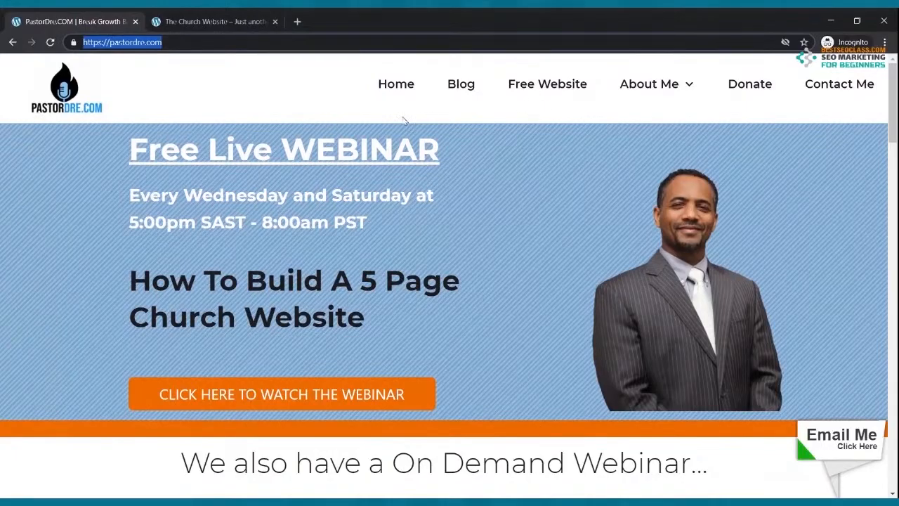
pyautogui.click(454, 115)
pyautogui.scroll(-5, 516, 135)
pyautogui.scroll(5, 487, 130)
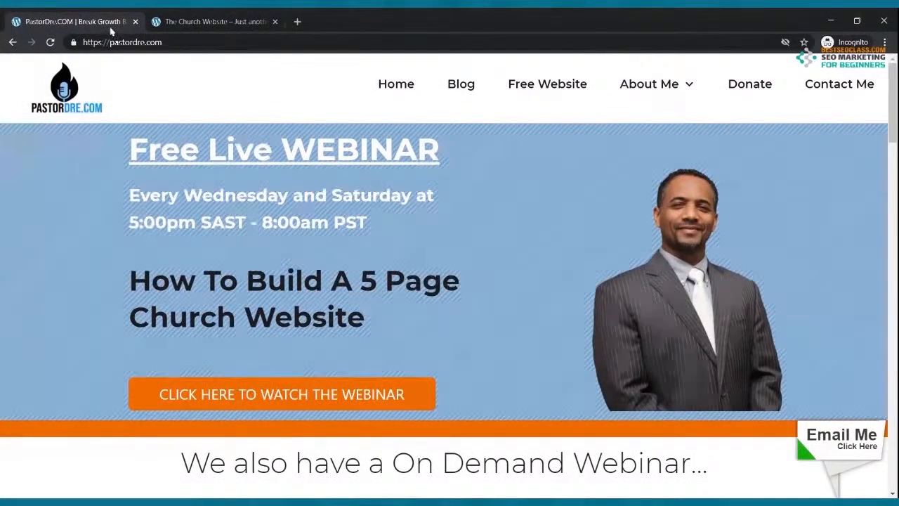
pyautogui.click(49, 43)
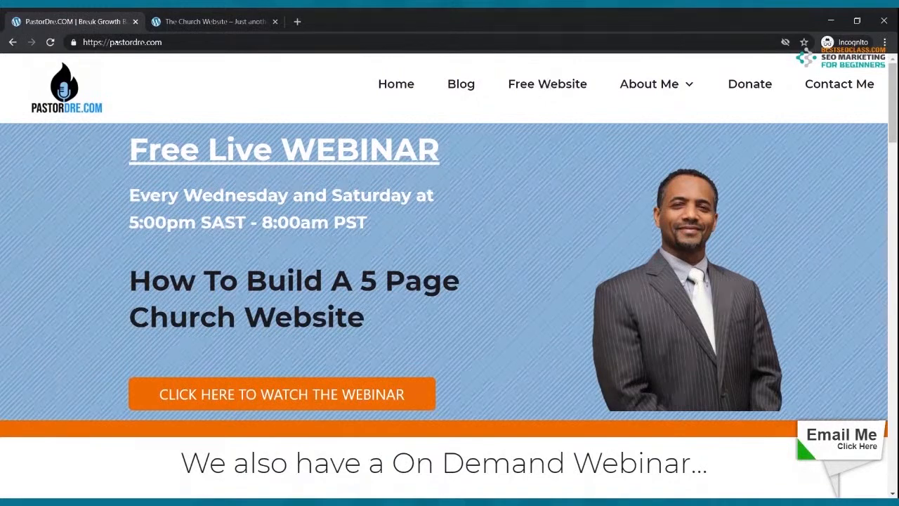
pyautogui.click(558, 95)
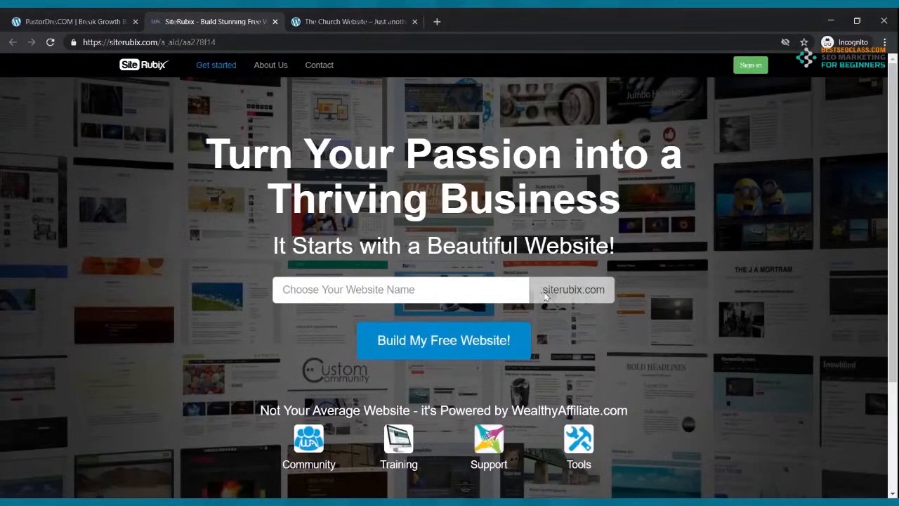
pyautogui.click(472, 290)
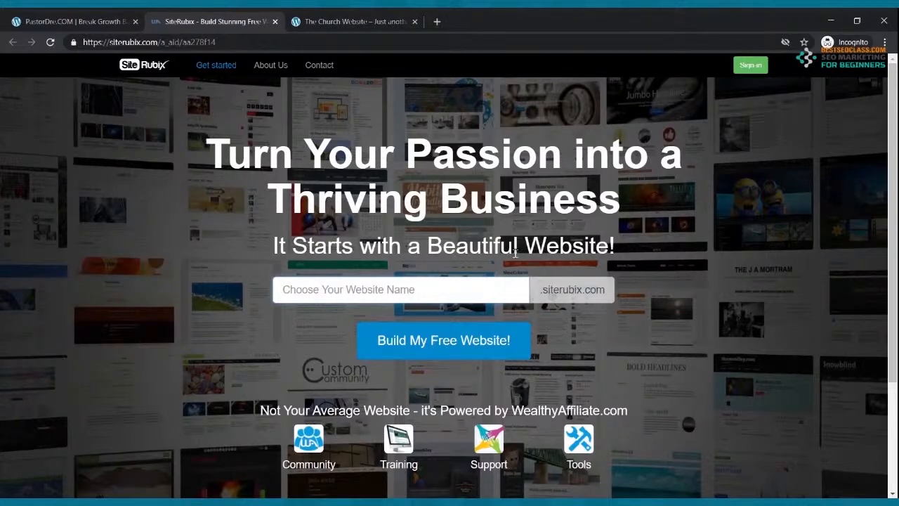
# Enter mycoolchurch as the website name, replacing the unavailable name 'my'
pyautogui.write('my')
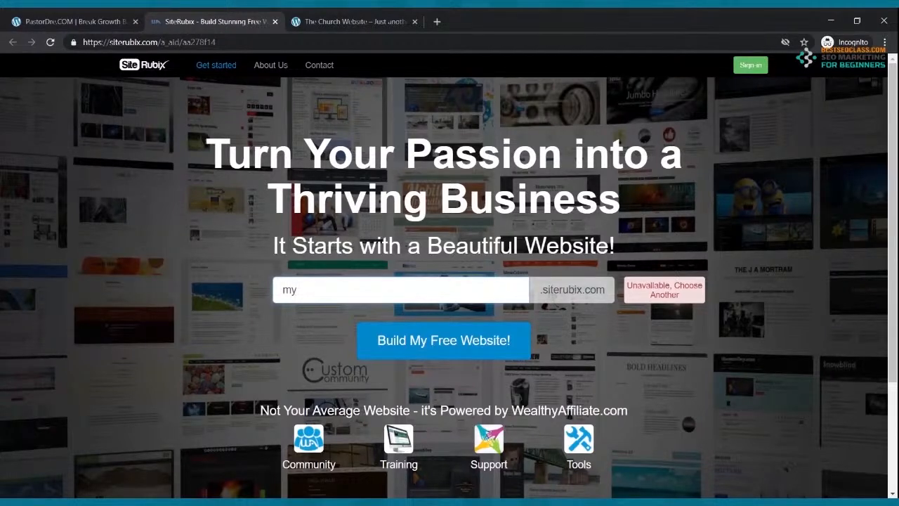
pyautogui.press('BackSpace')
pyautogui.press('BackSpace')
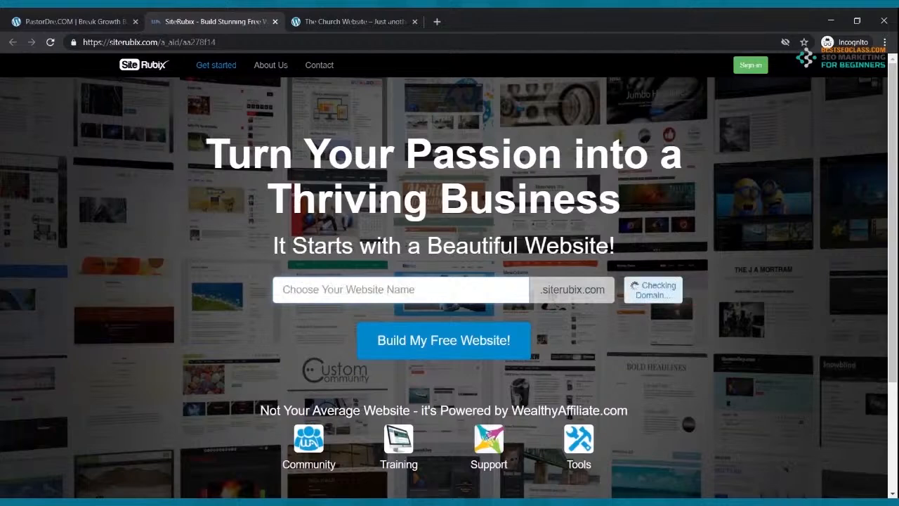
pyautogui.write('mycod')
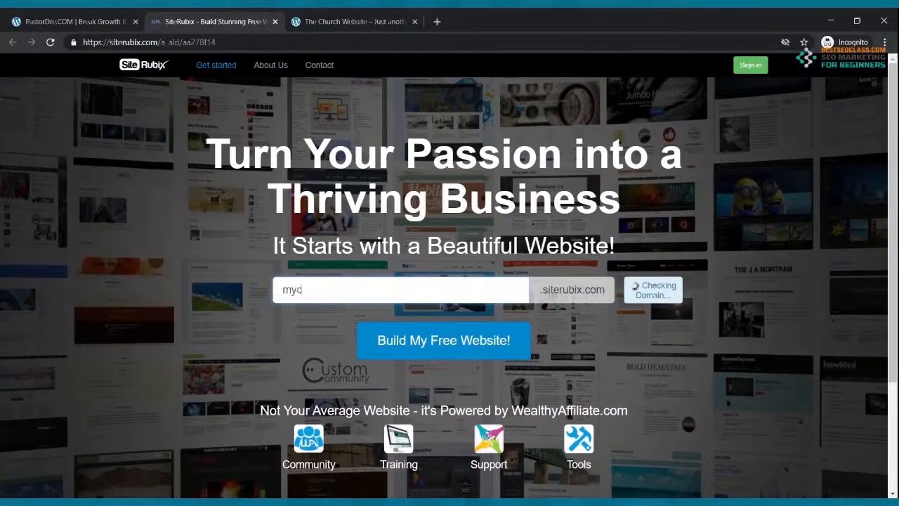
pyautogui.write('lchurch')
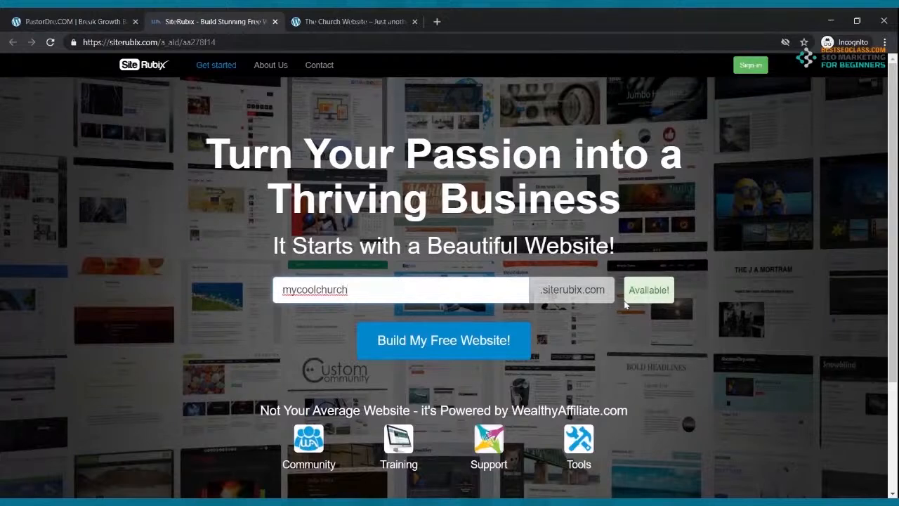
# Start building the free mycoolchurch website from the SiteRubix page
pyautogui.click(429, 349)
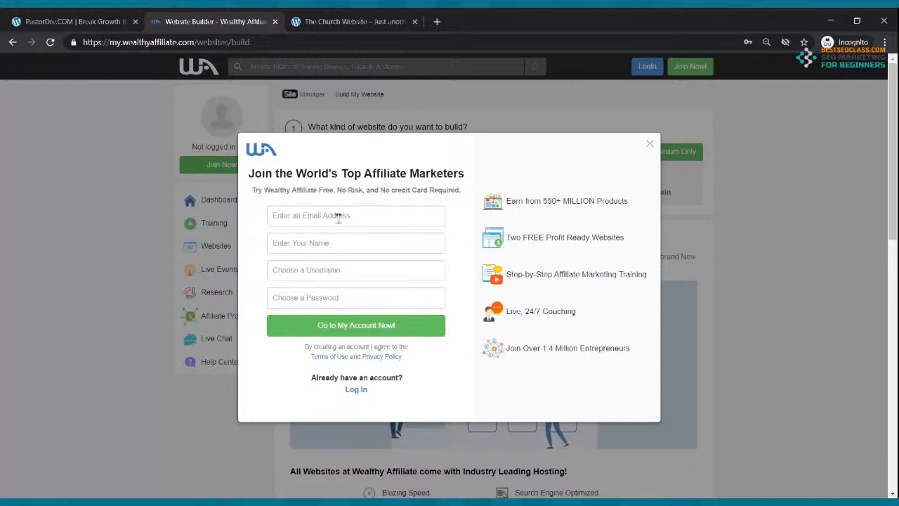
# Log in to the existing Wealthy Affiliate account and choose Free Domain for the new website
pyautogui.click(368, 392)
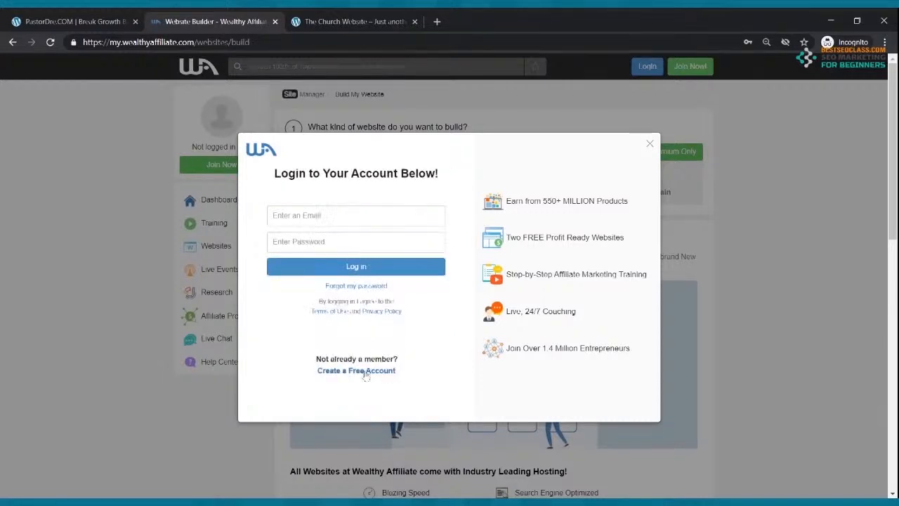
pyautogui.click(369, 213)
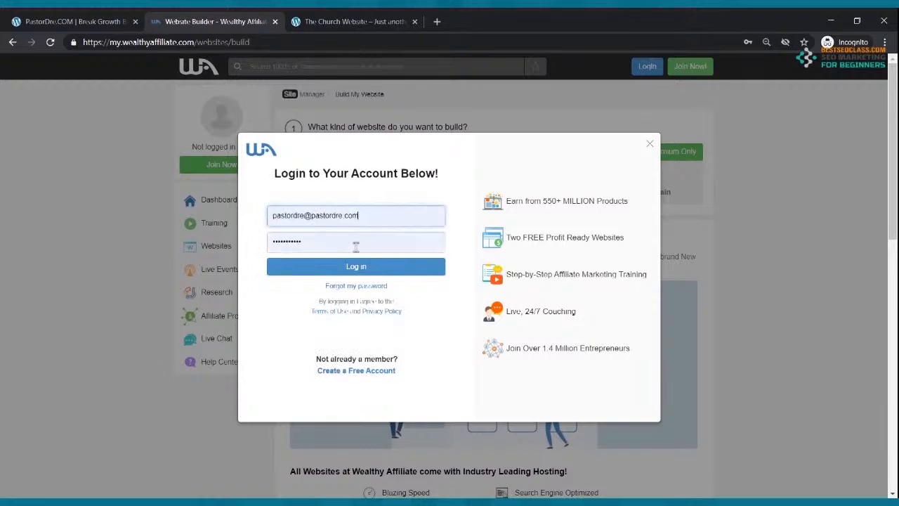
pyautogui.click(363, 271)
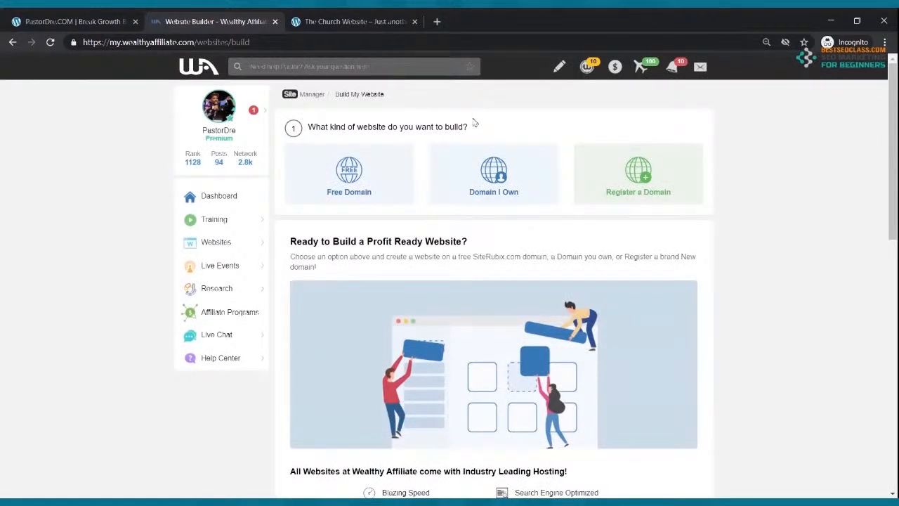
pyautogui.click(349, 182)
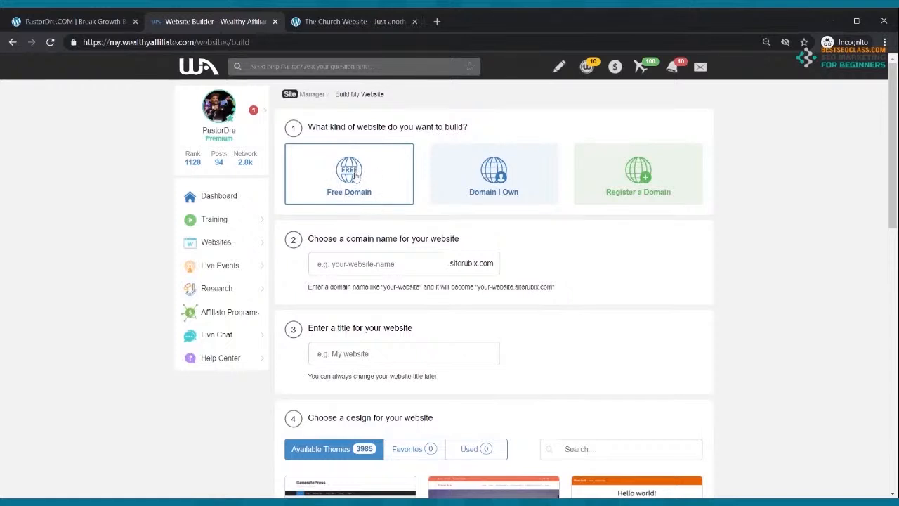
# Set the free siterubix.com domain name to mycoolchurch
pyautogui.click(375, 263)
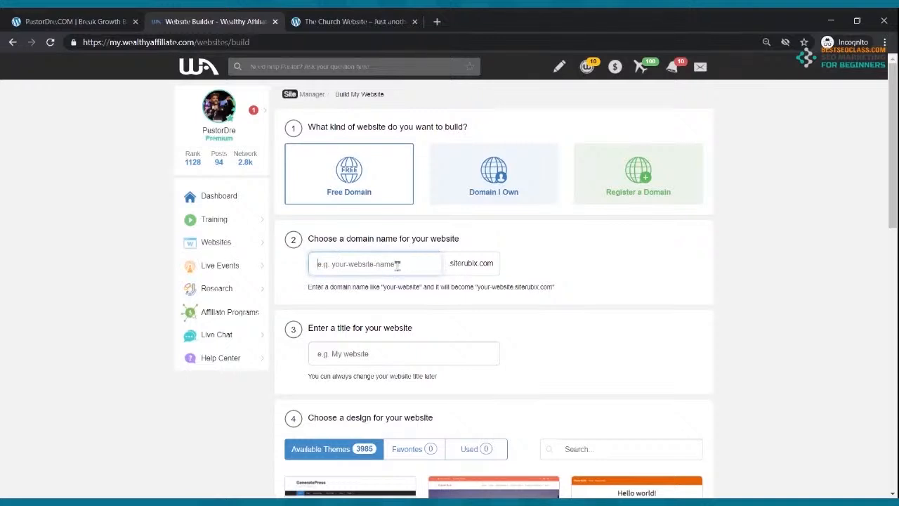
pyautogui.write('myco')
pyautogui.write('olch')
pyautogui.press('BackSpace')
pyautogui.press('BackSpace')
pyautogui.write('ch')
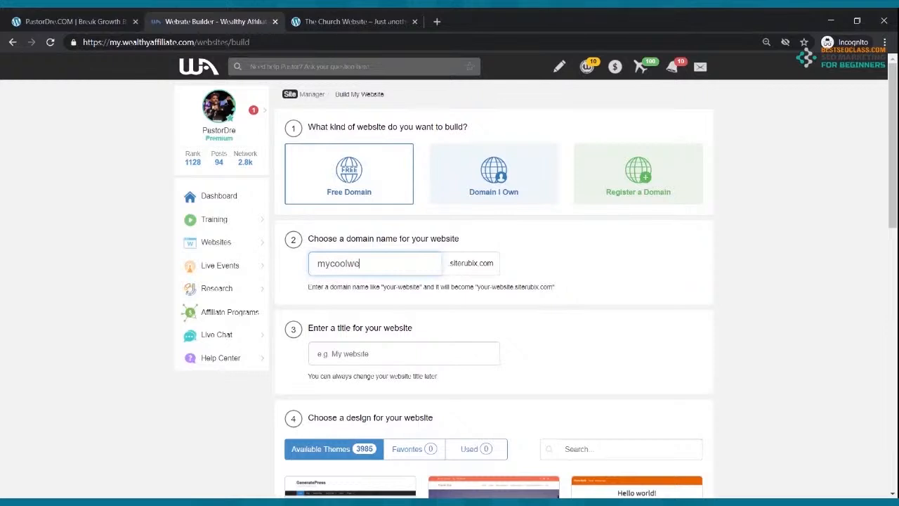
pyautogui.press('BackSpace')
pyautogui.press('BackSpace')
pyautogui.write('church')
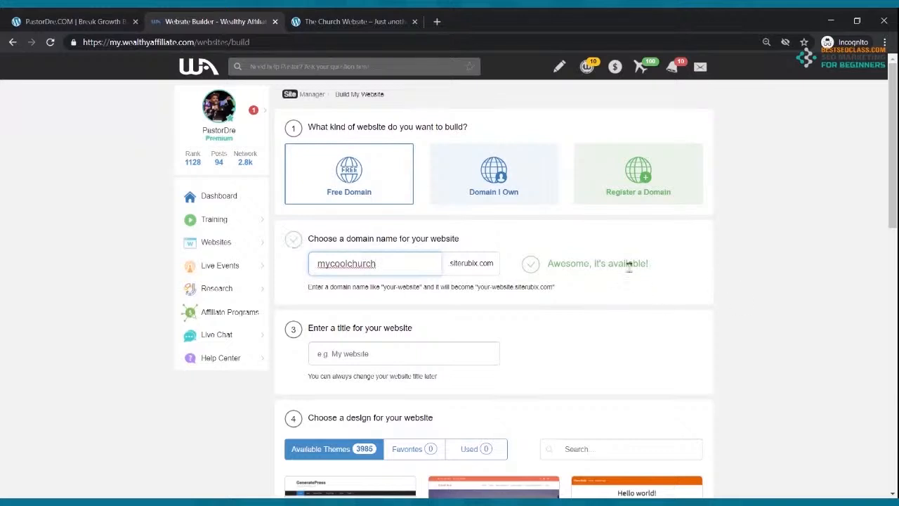
# Title the site 'My Cool Church Website'
pyautogui.click(370, 358)
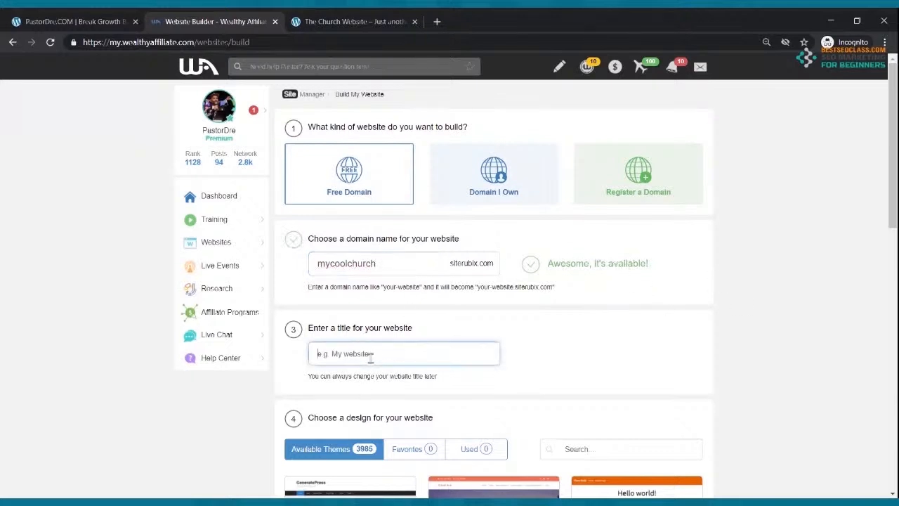
pyautogui.write('My Cool C')
pyautogui.write('hur')
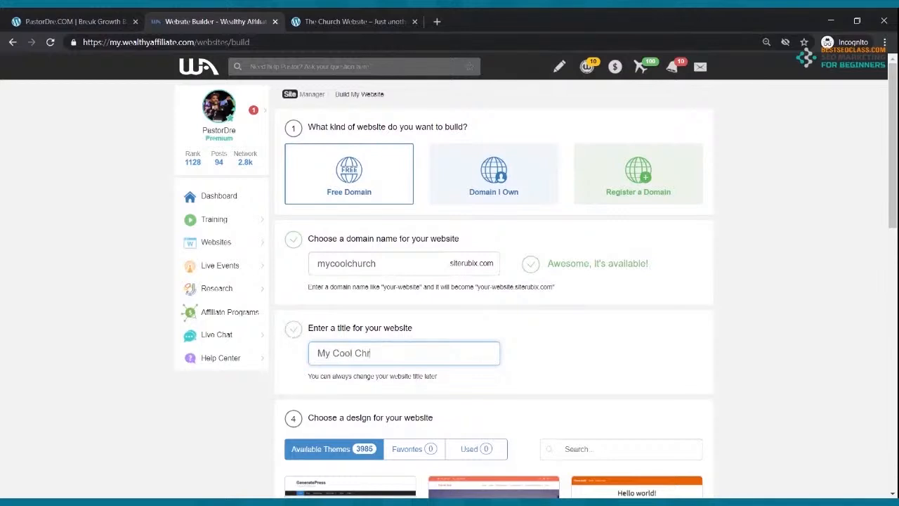
pyautogui.write('ch Webist')
pyautogui.press('BackSpace')
pyautogui.press('BackSpace')
pyautogui.press('BackSpace')
pyautogui.write('site')
pyautogui.scroll(-1, 429, 195)
pyautogui.moveTo(335, 460)
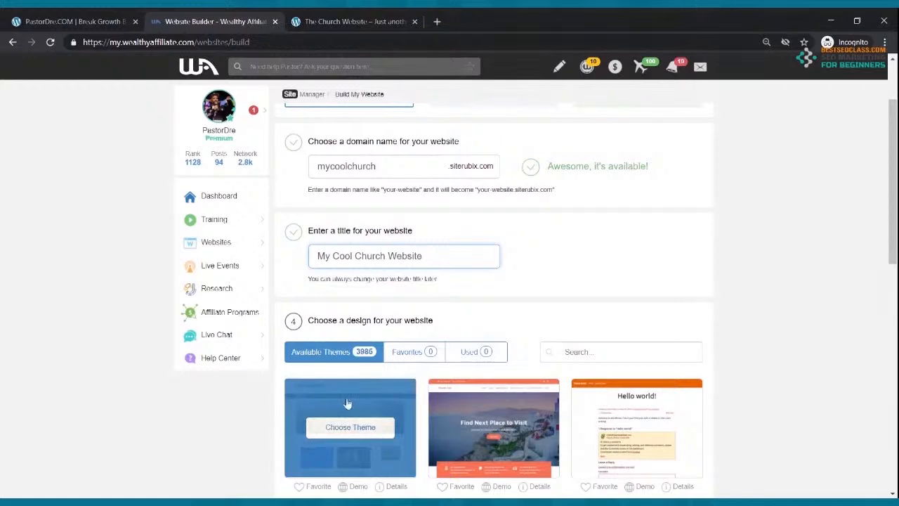
# Choose the GeneratePress theme and build the website
pyautogui.click(344, 431)
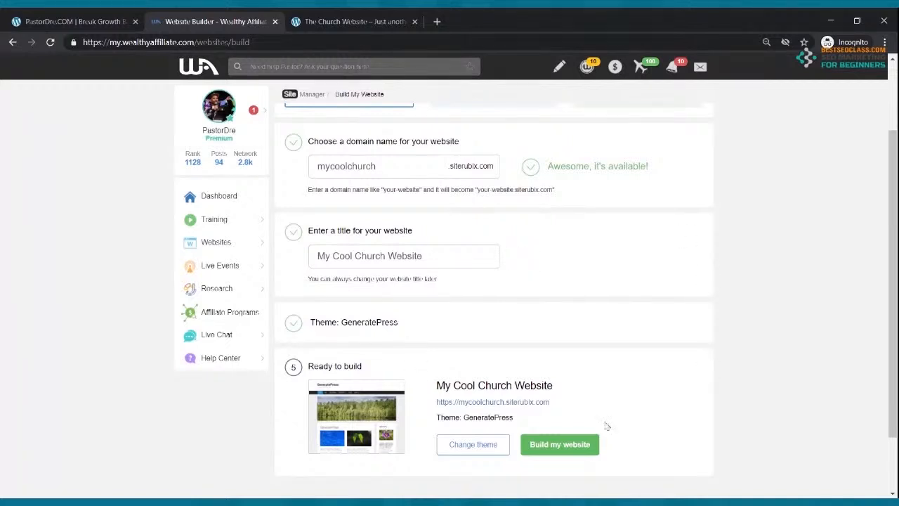
pyautogui.click(557, 445)
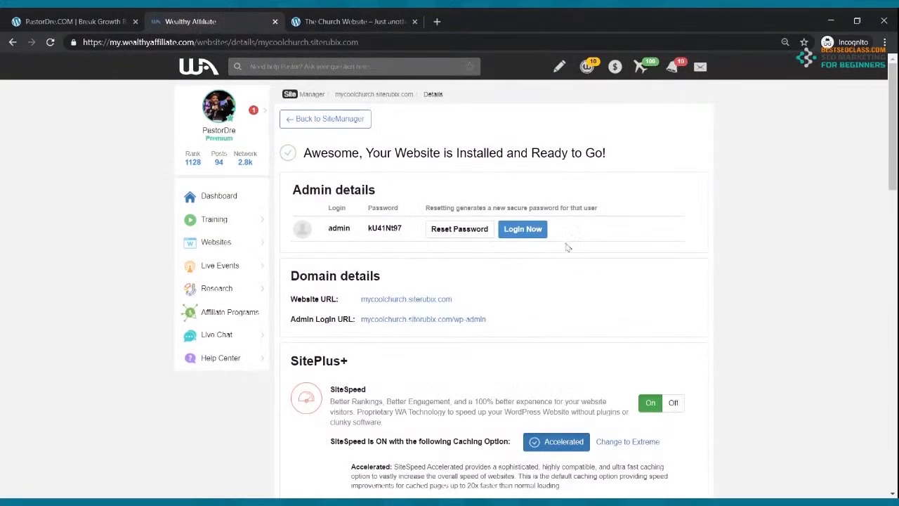
# Log in to the new site's WordPress admin at mycoolchurch.siterubix.com/wp-admin
pyautogui.click(523, 229)
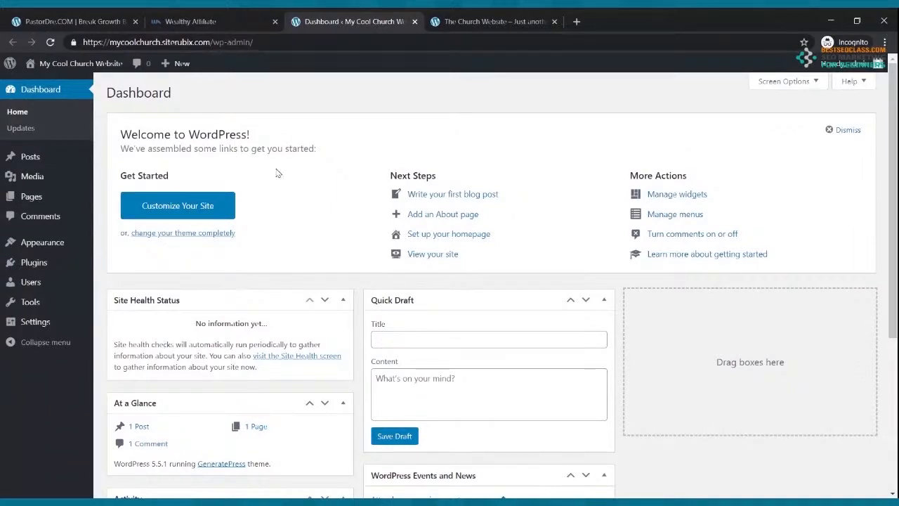
# Scroll through the example church website, then return to the new site's admin dashboard
pyautogui.click(469, 22)
pyautogui.scroll(-10, 469, 289)
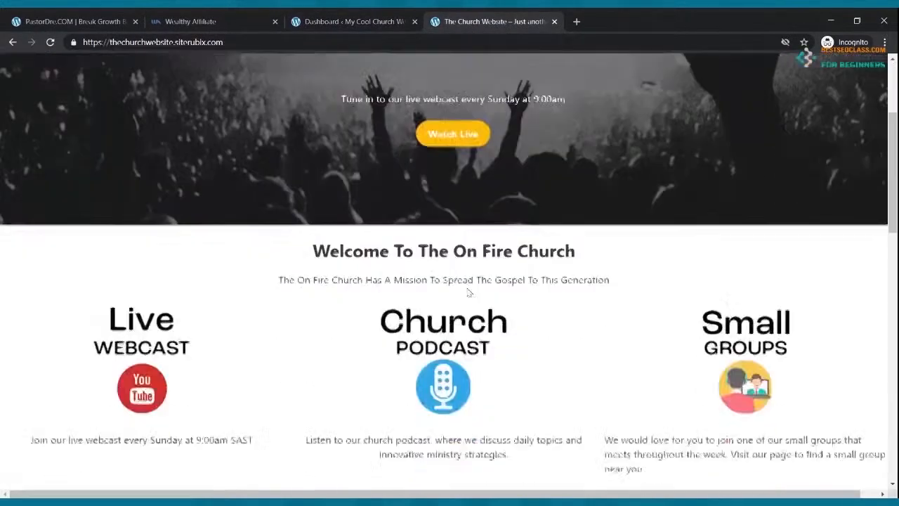
pyautogui.scroll(-5, 469, 286)
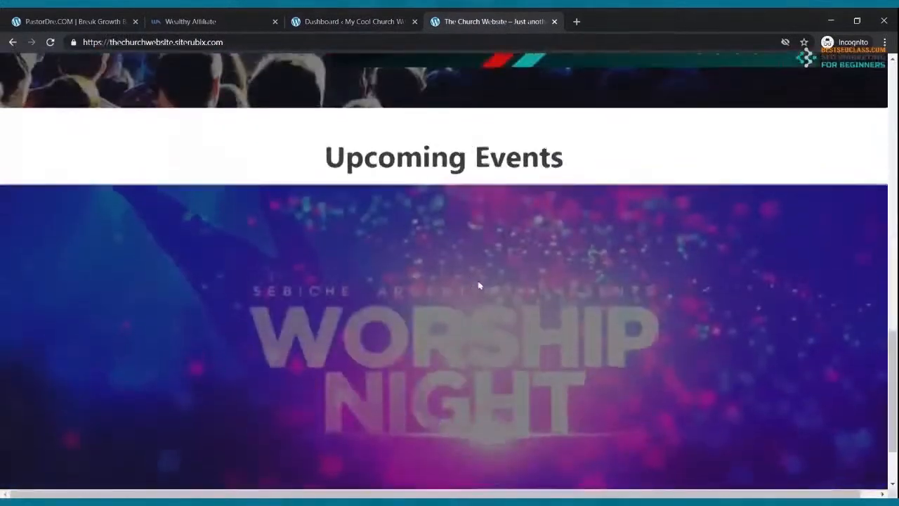
pyautogui.scroll(15, 479, 285)
pyautogui.click(372, 18)
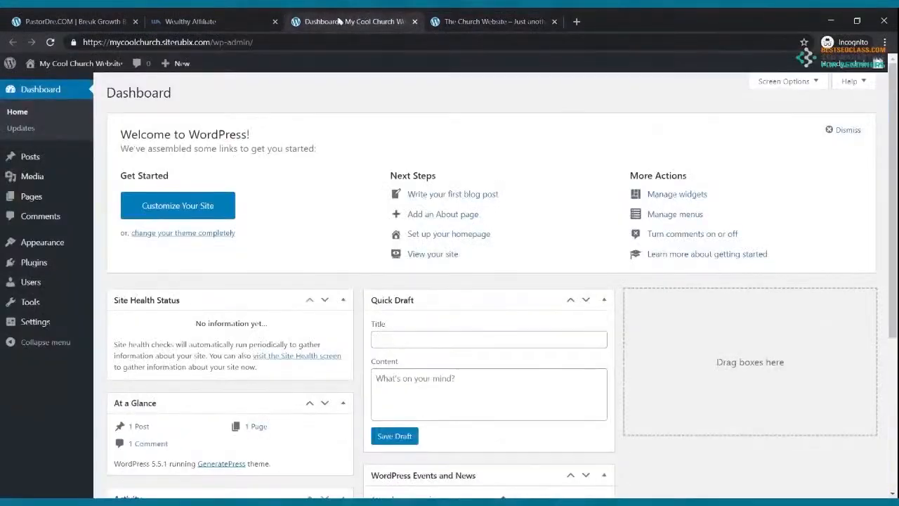
# Open the new site's front page separately and compare it with the On Fire Church site
pyautogui.moveTo(73, 64)
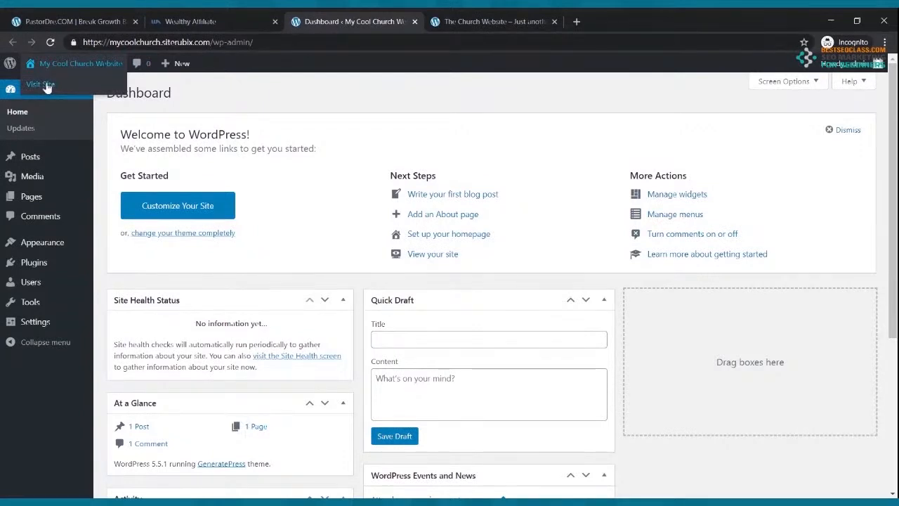
pyautogui.middleClick(43, 84)
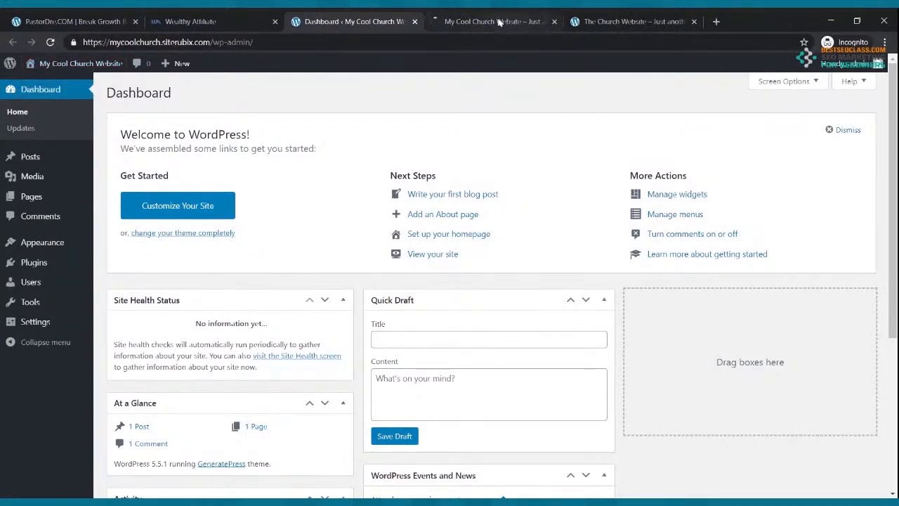
pyautogui.click(464, 21)
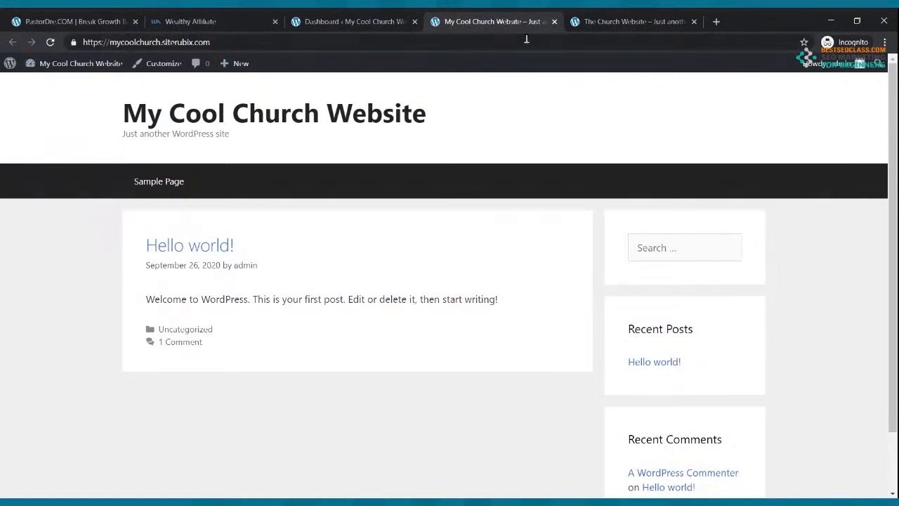
pyautogui.click(632, 21)
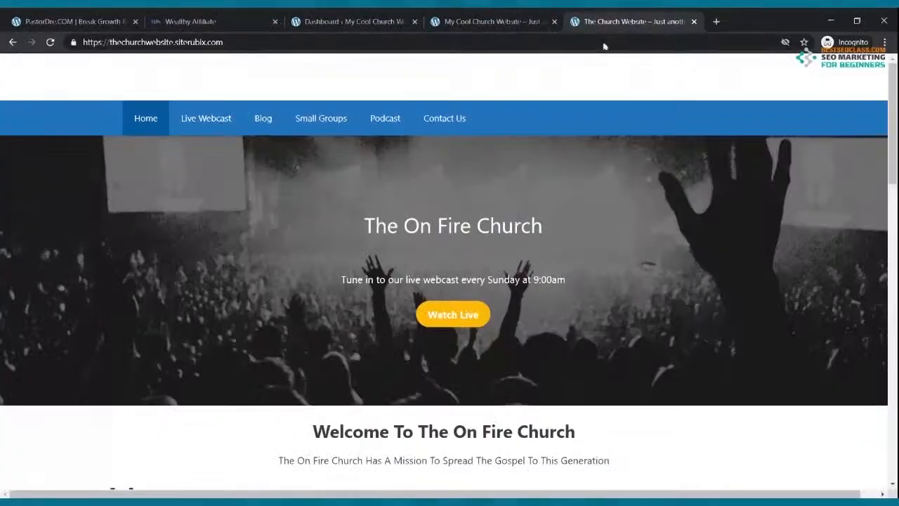
pyautogui.click(334, 18)
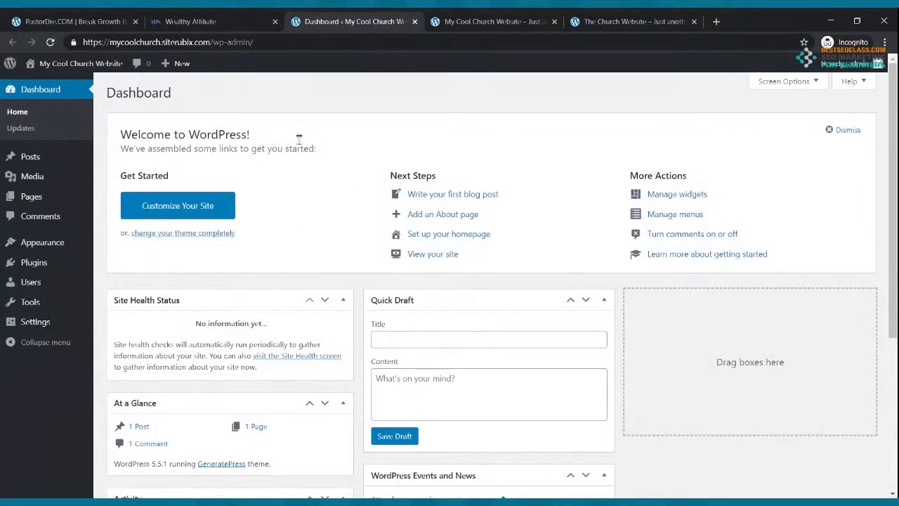
# Close the Wealthy Affiliate page and return to the My Cool Church Website dashboard
pyautogui.click(239, 21)
pyautogui.click(274, 21)
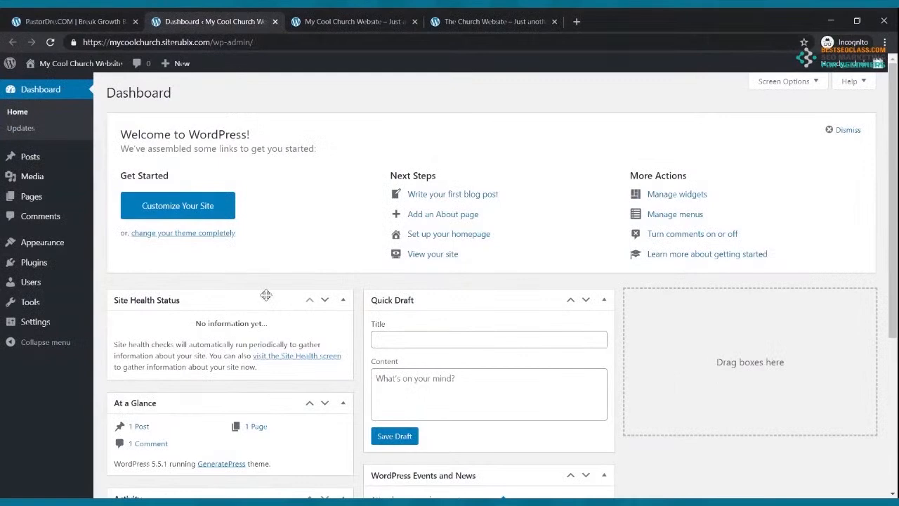
pyautogui.click(351, 22)
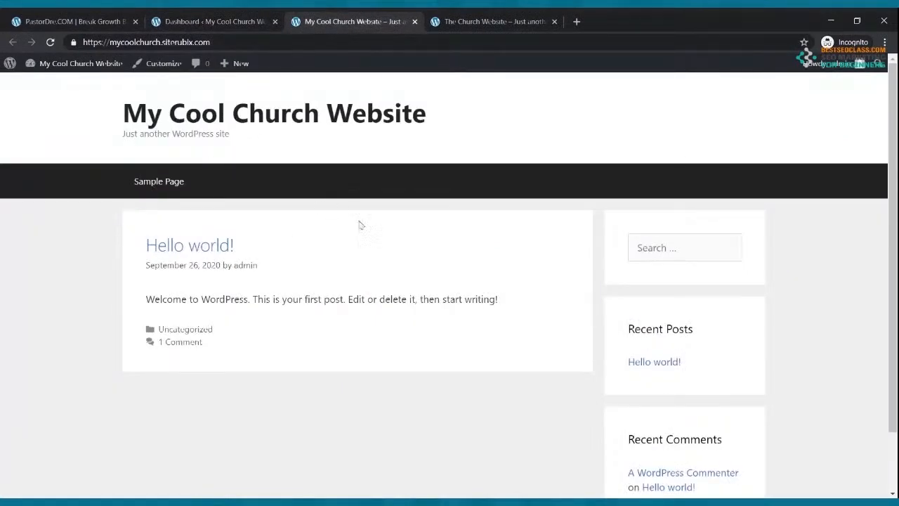
pyautogui.click(504, 22)
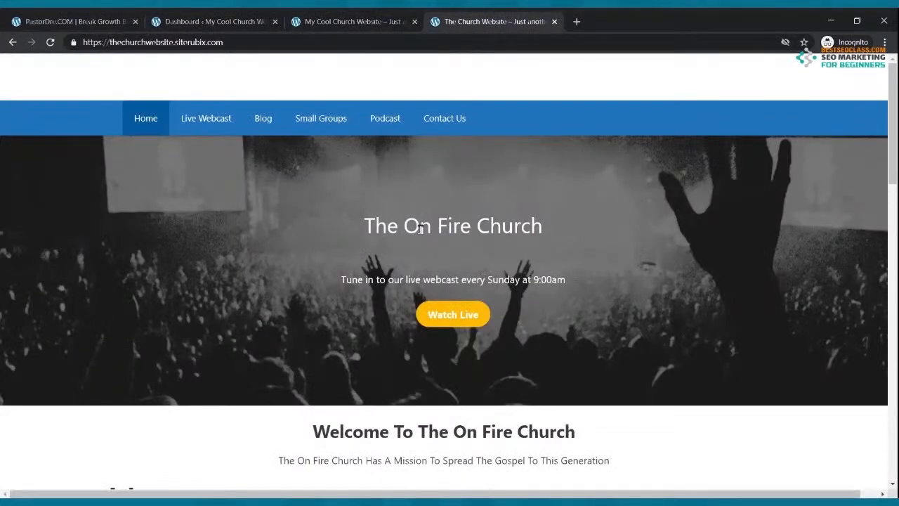
pyautogui.click(243, 30)
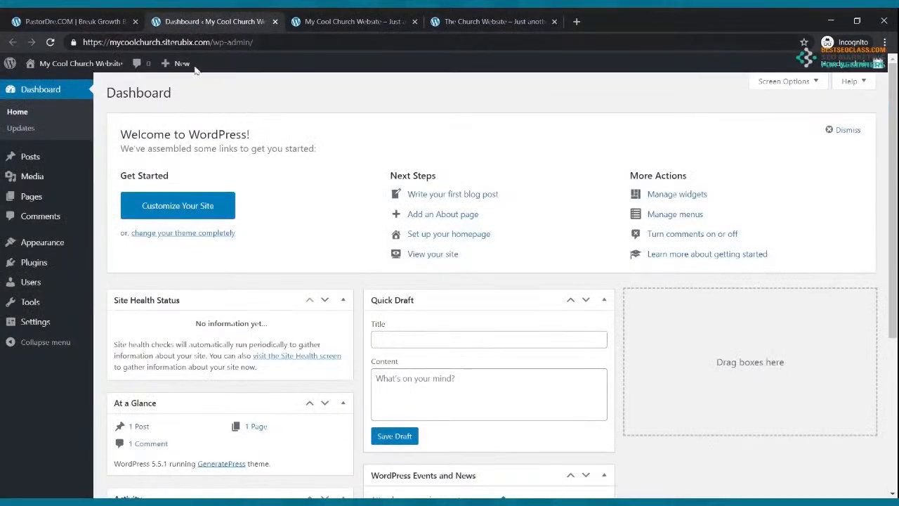
pyautogui.moveTo(68, 83)
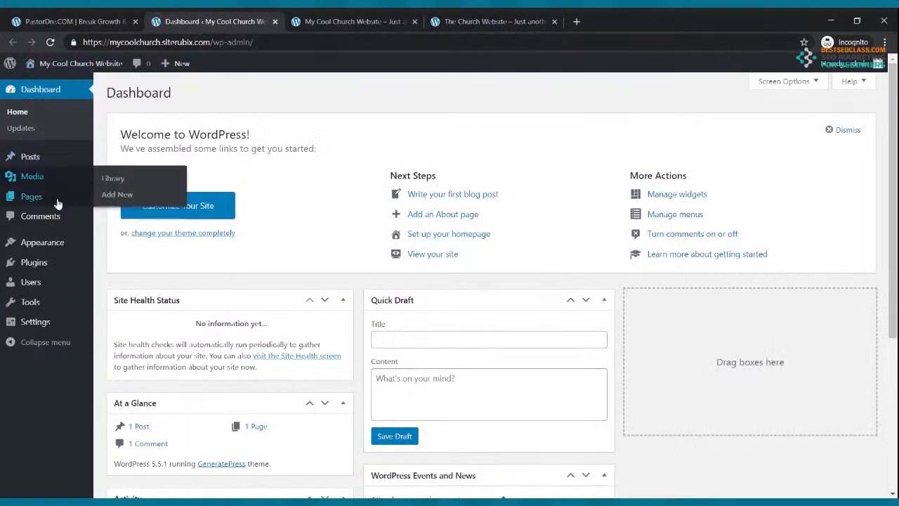
# Replace the General Settings tagline with 'The Place Where We Have Church' and save the changes
pyautogui.click(44, 324)
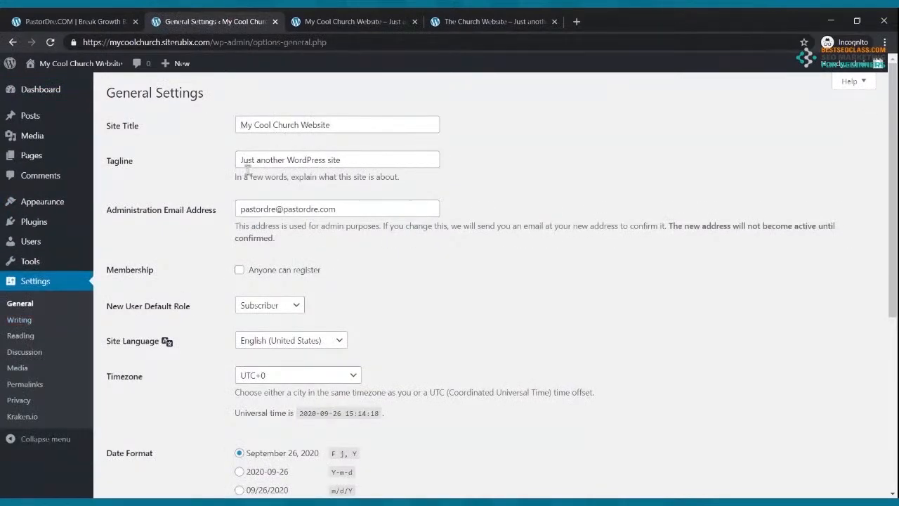
pyautogui.moveTo(361, 160); pyautogui.dragTo(218, 160)
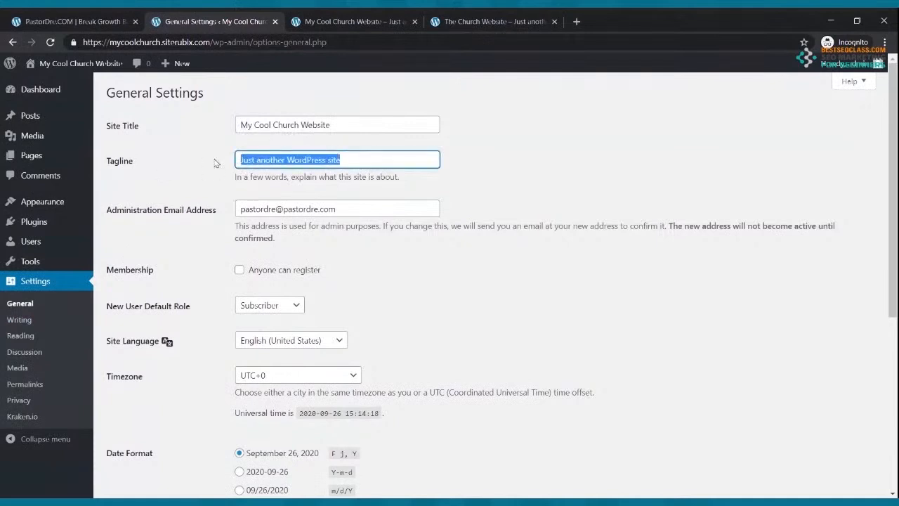
pyautogui.moveTo(3, 64)
pyautogui.write('y')
pyautogui.write('My')
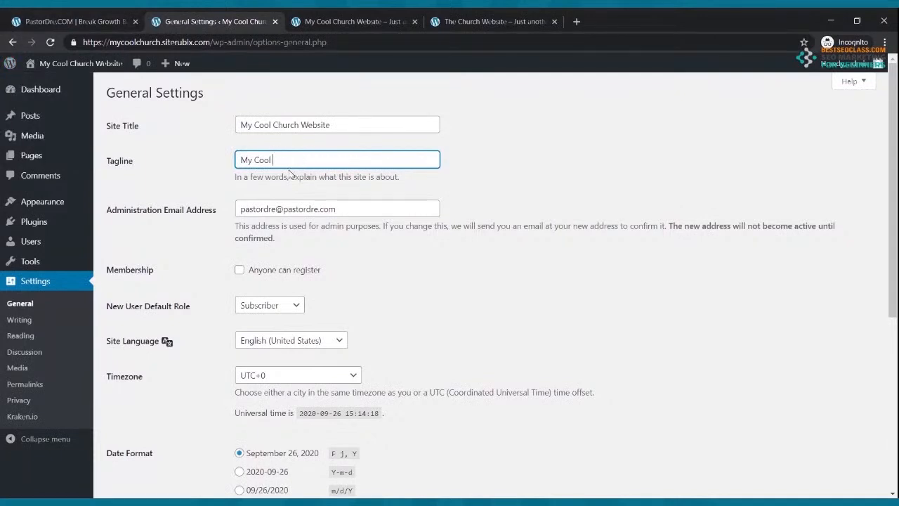
pyautogui.moveTo(285, 160); pyautogui.dragTo(225, 165)
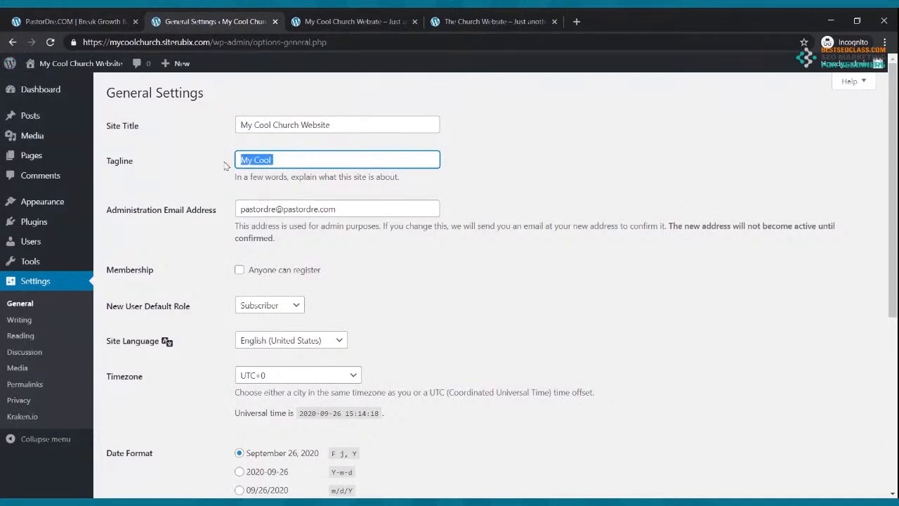
pyautogui.write('The Place')
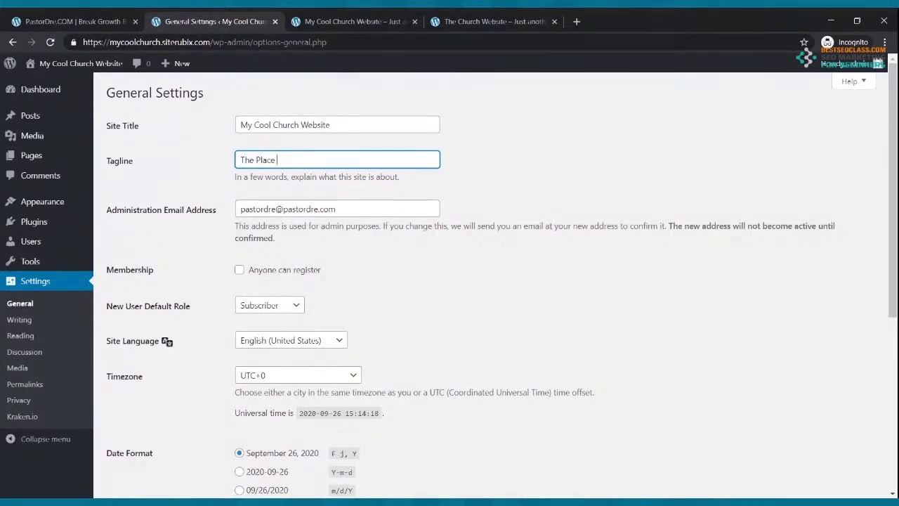
pyautogui.write(' Where We Have Church')
pyautogui.scroll(-2, 412, 190)
pyautogui.scroll(2, 412, 189)
pyautogui.scroll(-2, 368, 169)
pyautogui.scroll(-2, 478, 435)
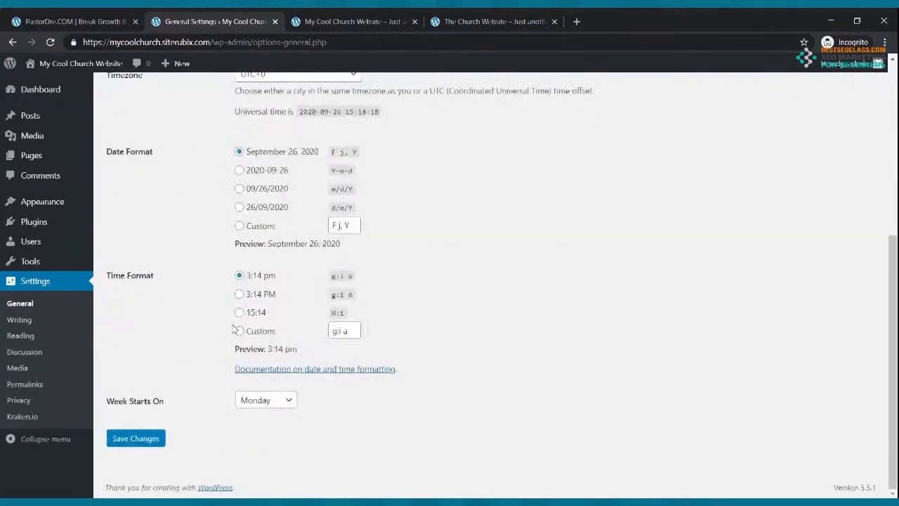
pyautogui.click(129, 441)
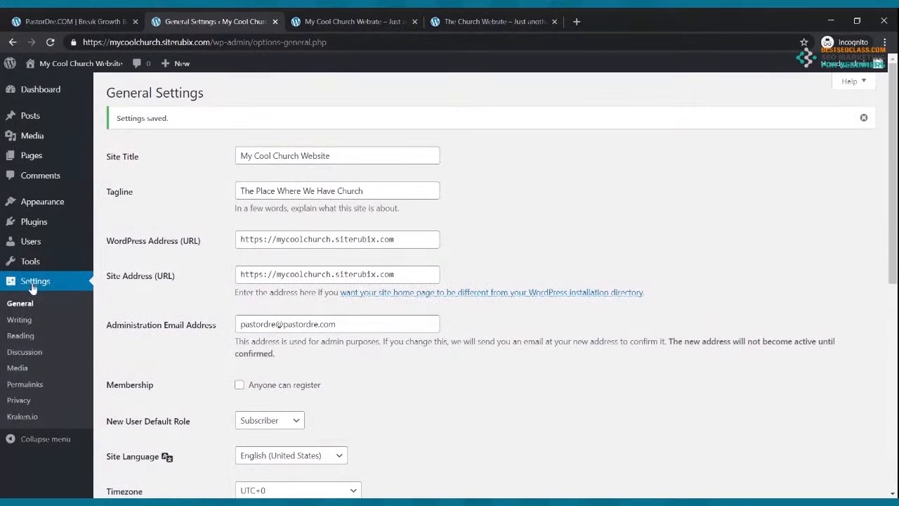
# In Writing Settings, set Allow users to switch editors to Yes and save the changes
pyautogui.click(26, 326)
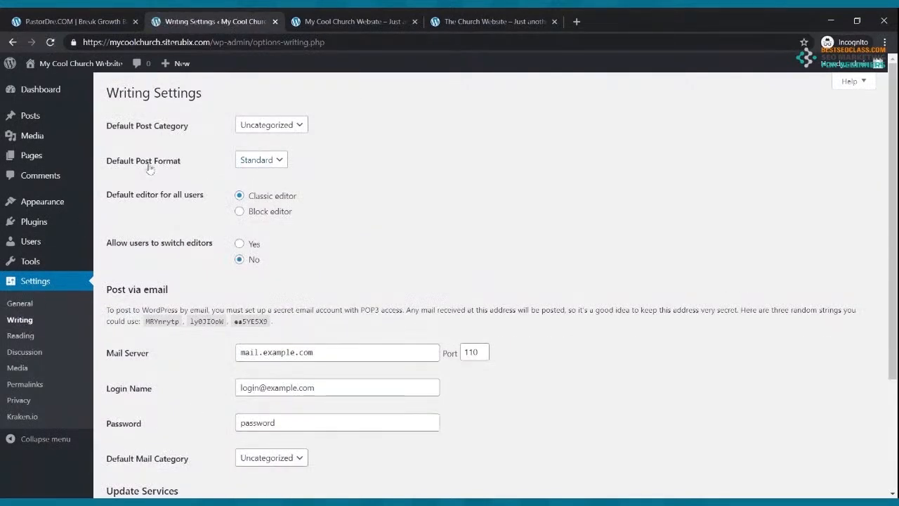
pyautogui.click(239, 245)
pyautogui.scroll(-3, 294, 249)
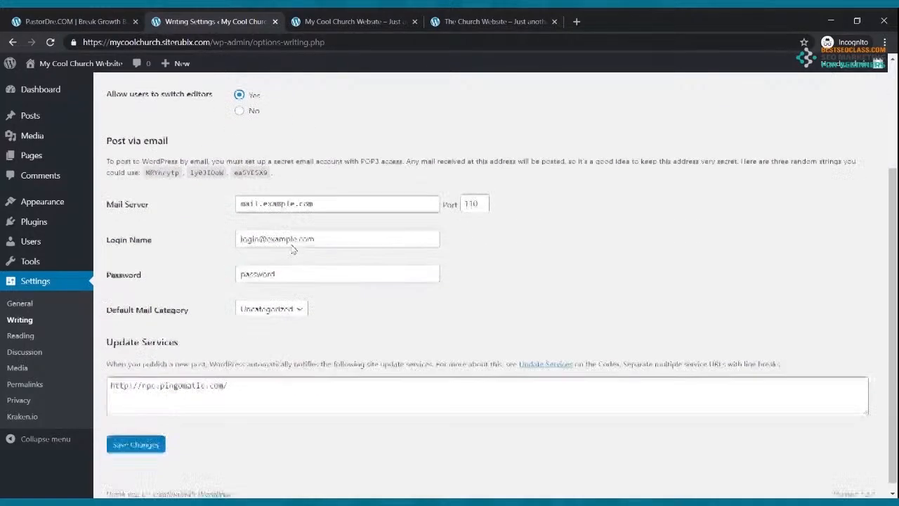
pyautogui.click(147, 438)
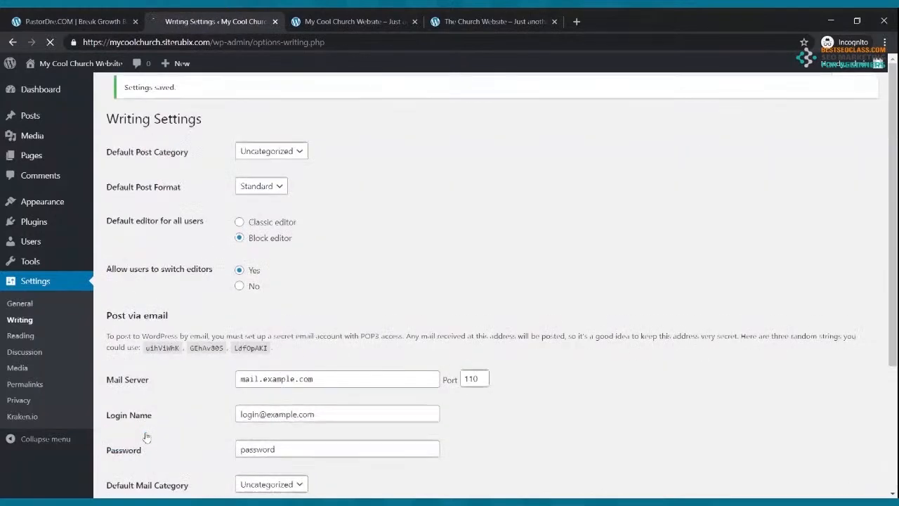
pyautogui.click(51, 204)
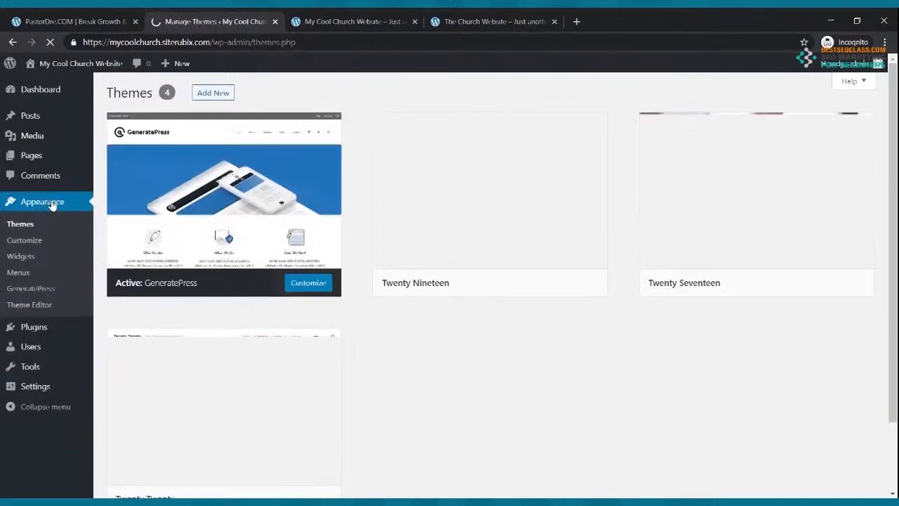
# In the GeneratePress Customizer's Site Identity, tick Hide site title and Hide site tagline, then publish
pyautogui.click(27, 241)
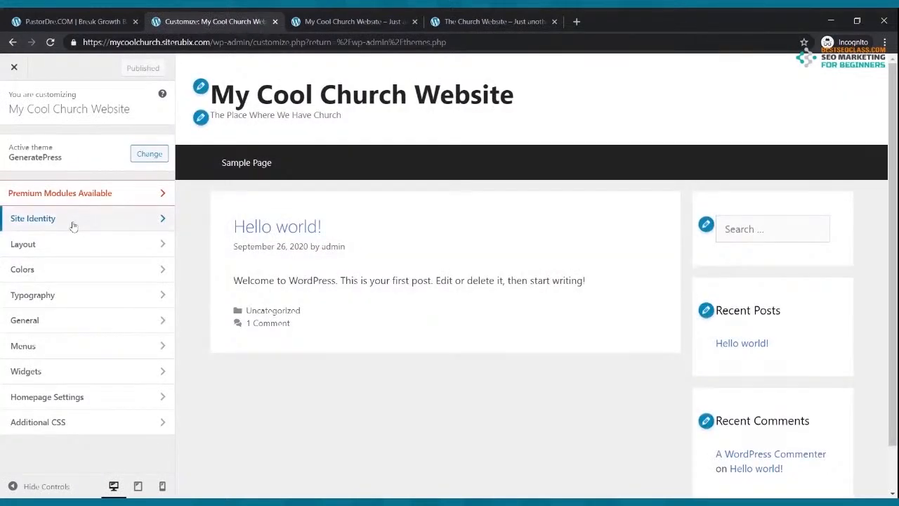
pyautogui.click(75, 225)
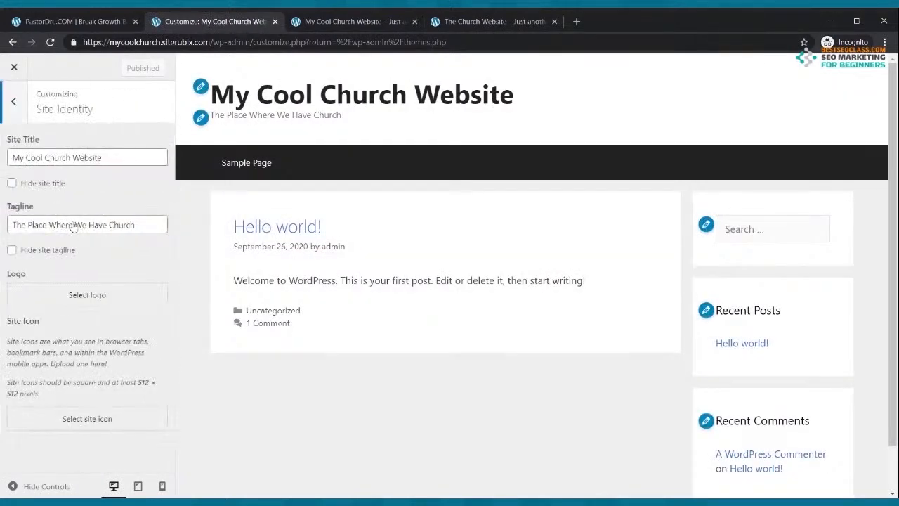
pyautogui.click(12, 183)
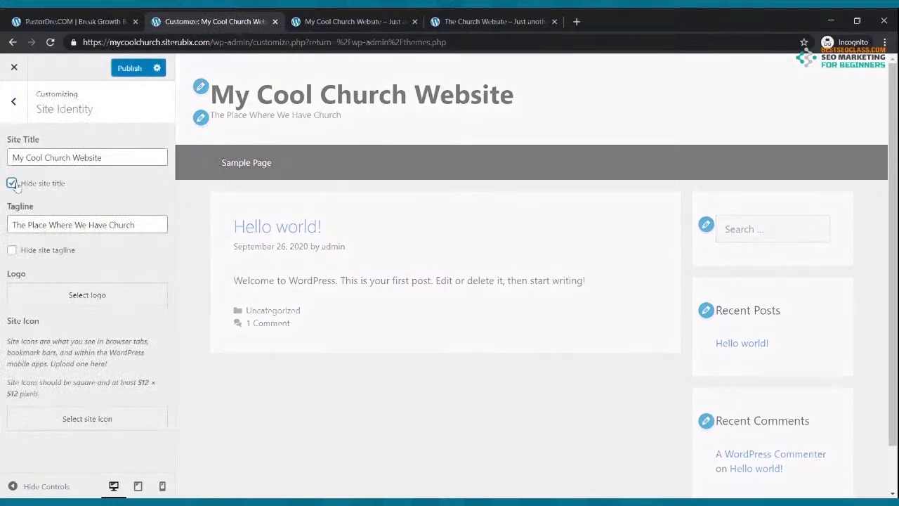
pyautogui.click(12, 251)
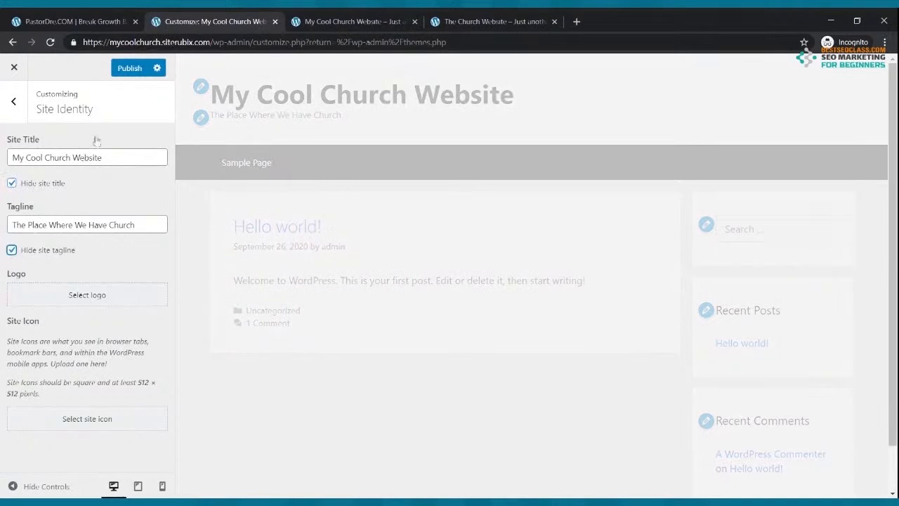
pyautogui.click(129, 69)
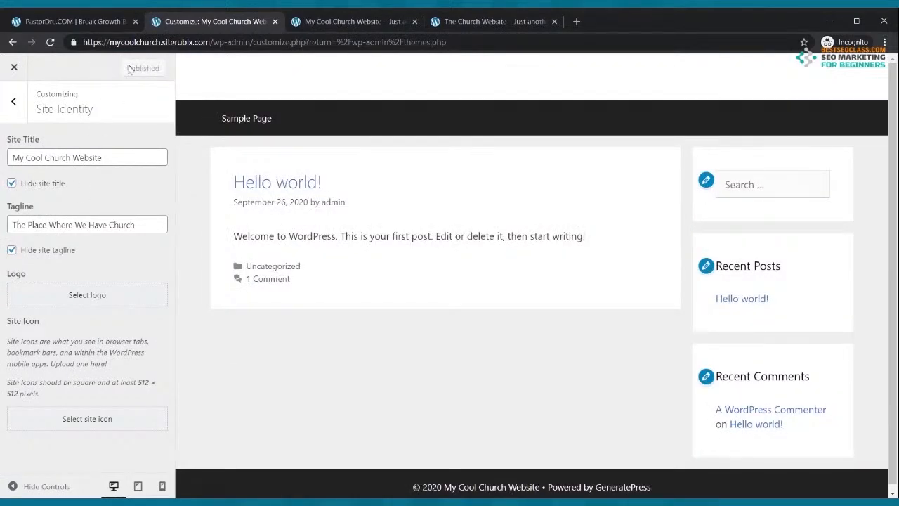
# Close the Customizer and reload the live front page to confirm the title header is gone
pyautogui.click(15, 68)
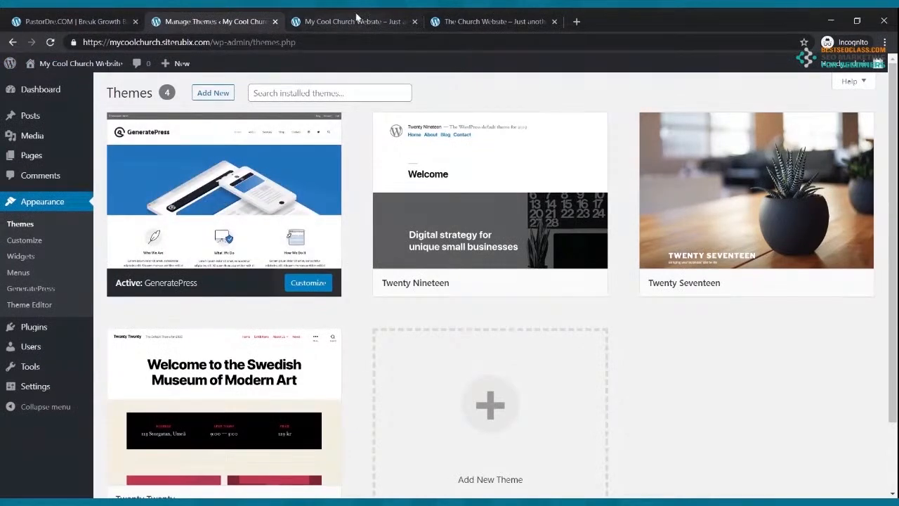
pyautogui.click(355, 21)
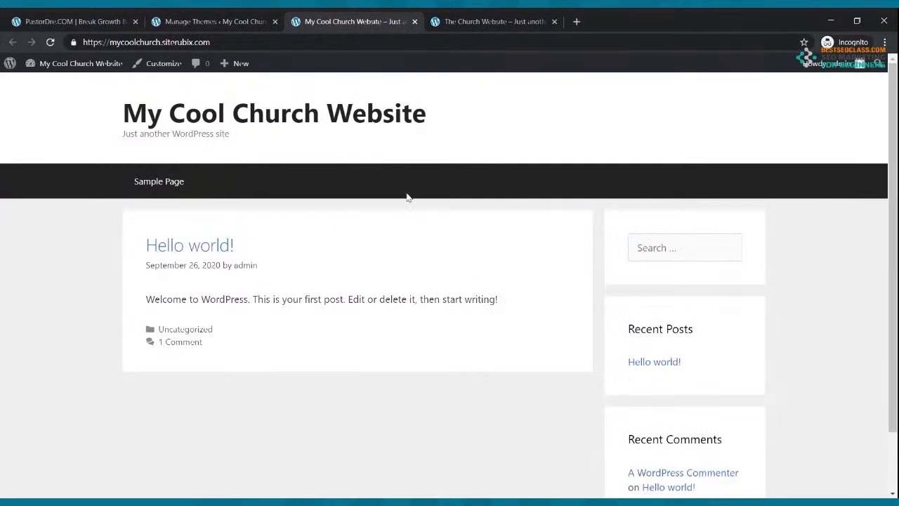
pyautogui.click(51, 42)
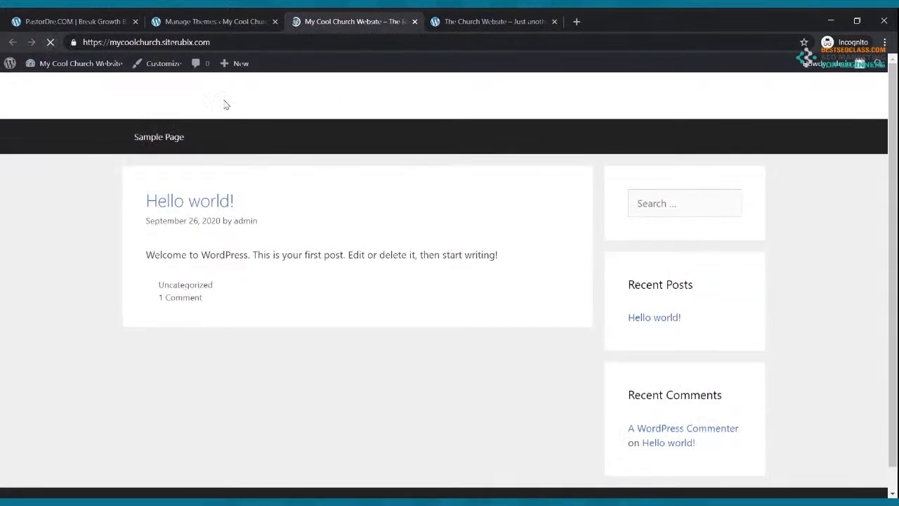
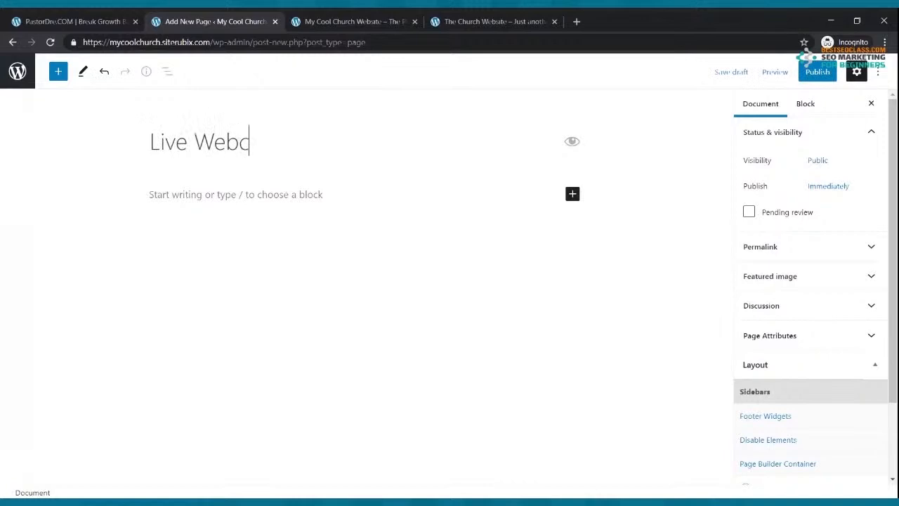
# Publish the Live Webcast page and return to the Pages list
pyautogui.click(815, 73)
pyautogui.click(793, 75)
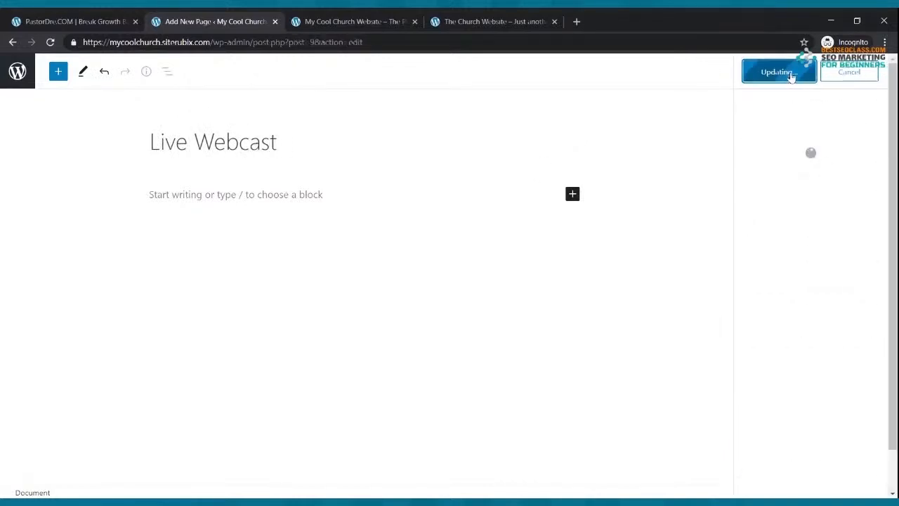
pyautogui.click(14, 43)
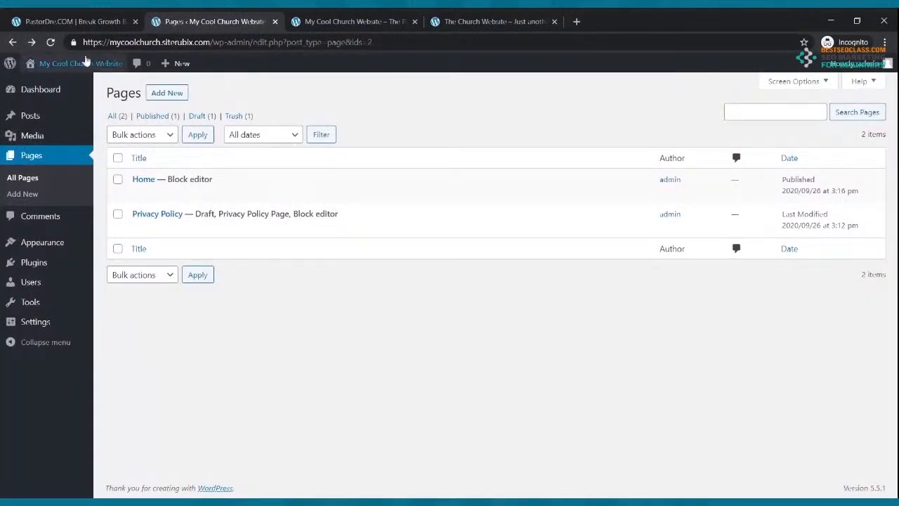
# Create a new page titled 'Blog' and publish it
pyautogui.click(165, 94)
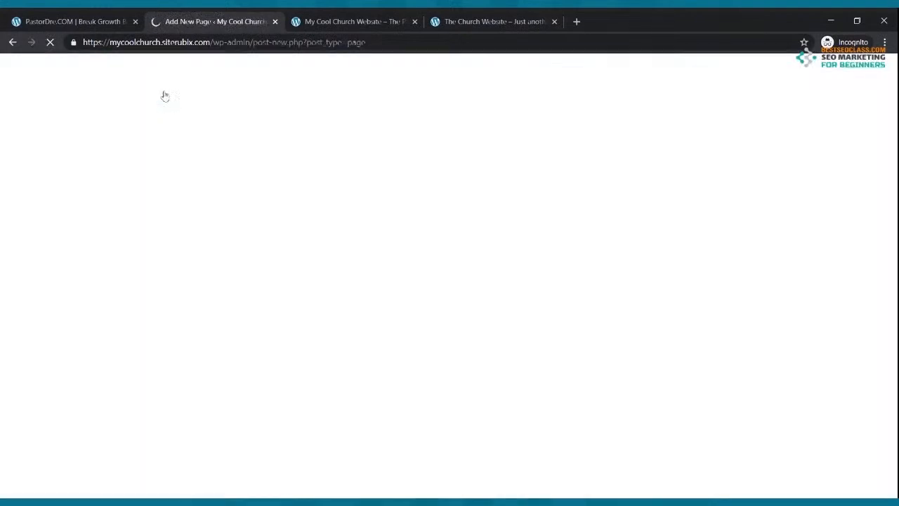
pyautogui.click(466, 22)
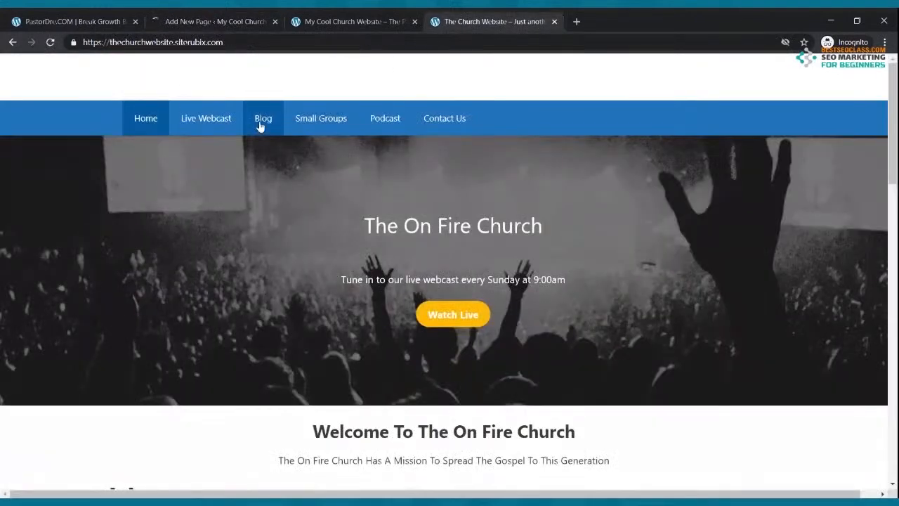
pyautogui.click(217, 23)
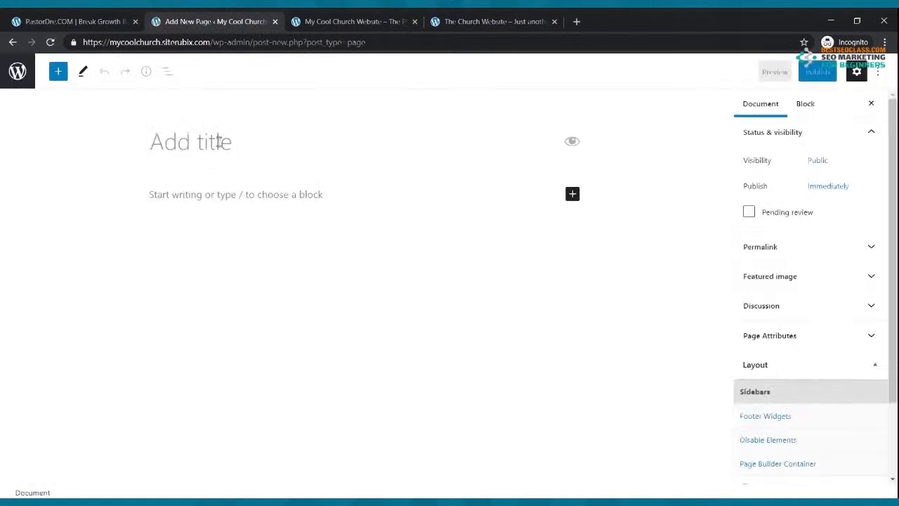
pyautogui.write('Blog')
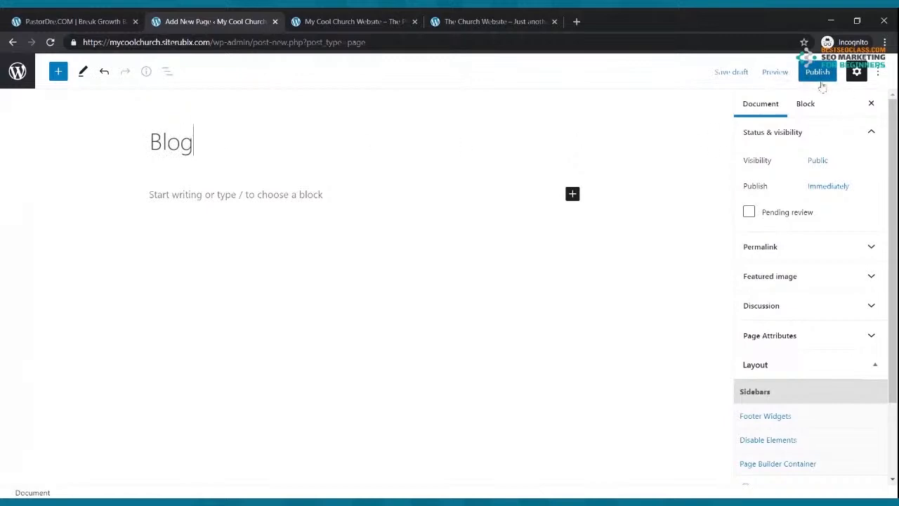
pyautogui.click(816, 73)
pyautogui.click(778, 72)
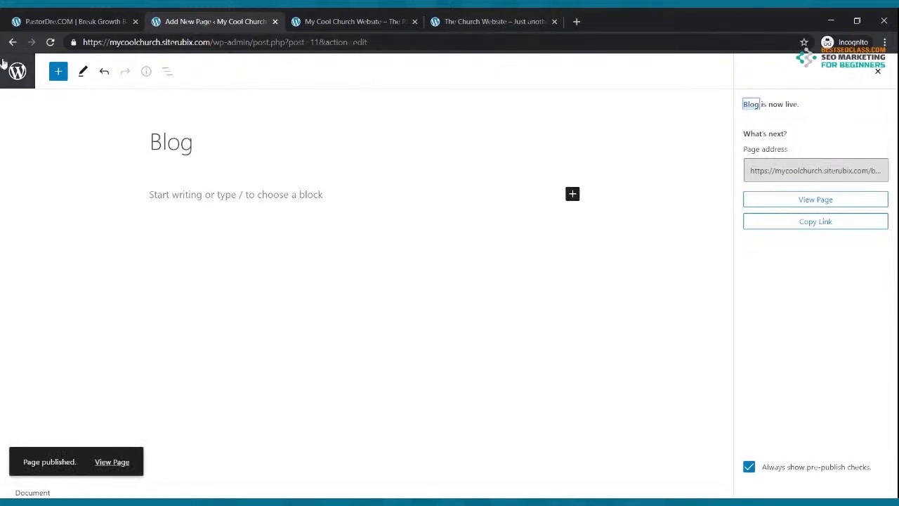
# Refresh the Pages list, check the live site's menu, and start another blank page
pyautogui.click(12, 42)
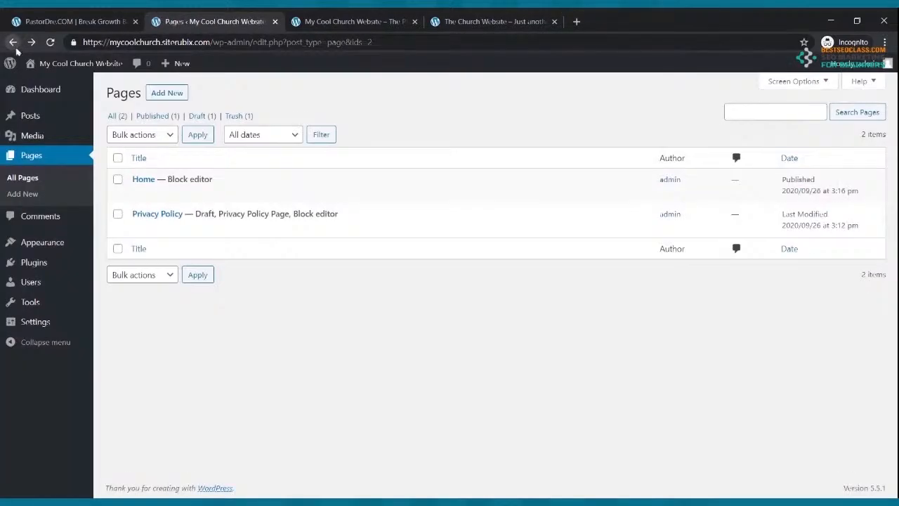
pyautogui.click(53, 43)
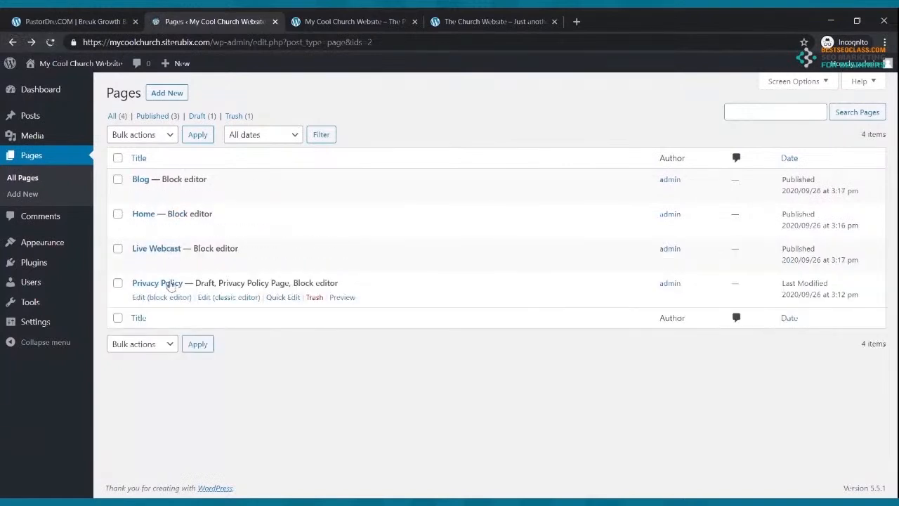
pyautogui.click(440, 21)
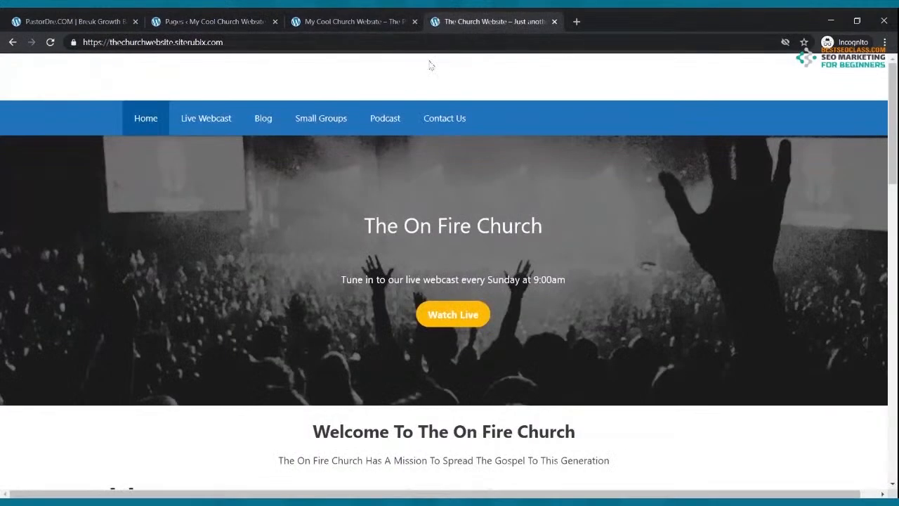
pyautogui.click(216, 24)
pyautogui.click(158, 95)
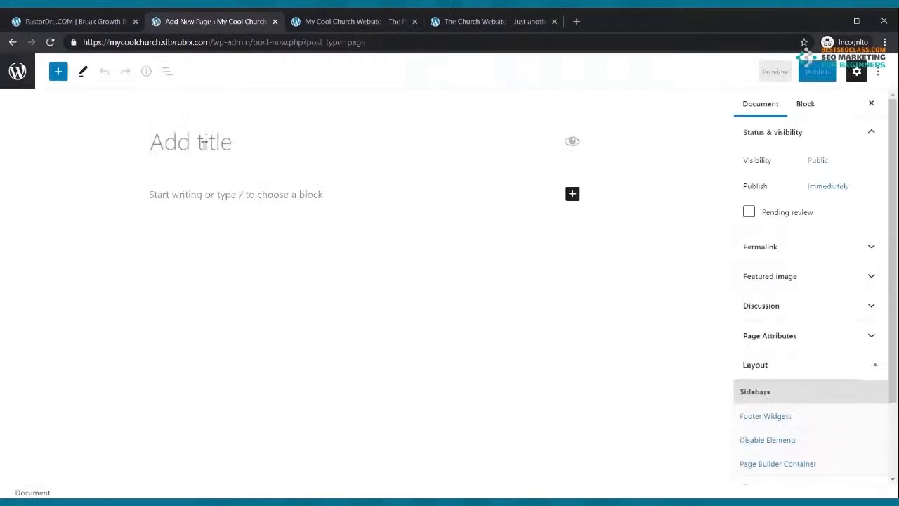
# Title the new page 'Small Groups' and publish it
pyautogui.click(202, 143)
pyautogui.write('S')
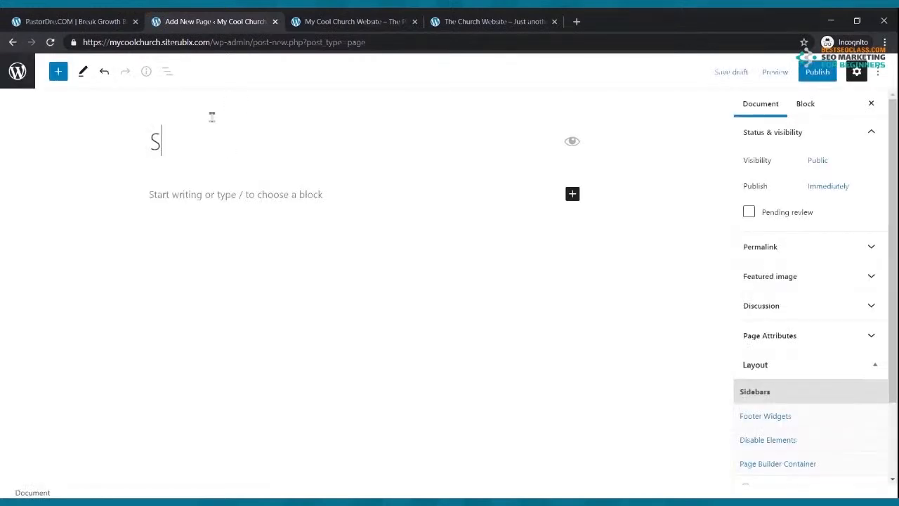
pyautogui.write('mall Groups')
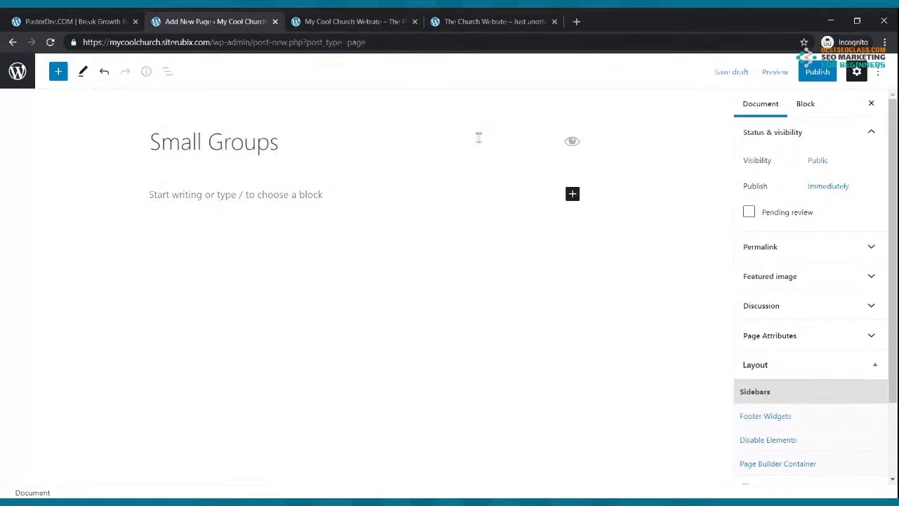
pyautogui.click(816, 72)
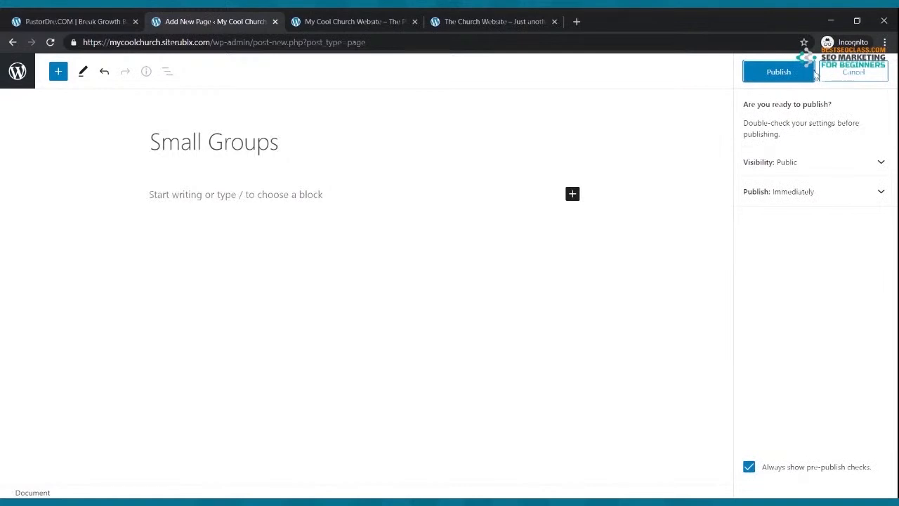
pyautogui.click(781, 73)
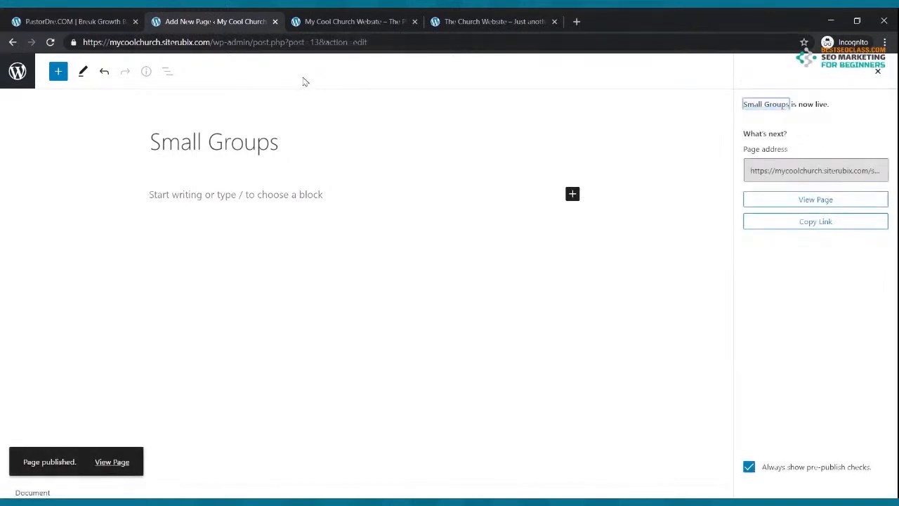
pyautogui.click(467, 20)
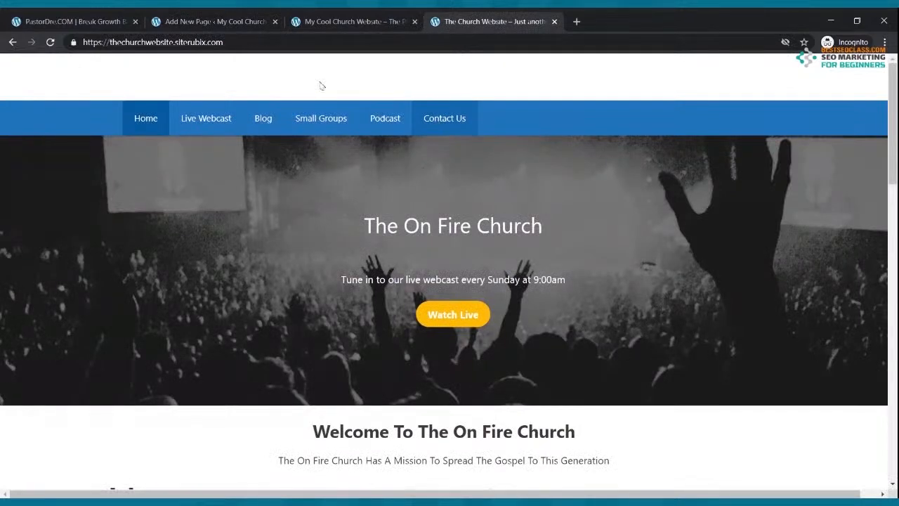
pyautogui.click(176, 20)
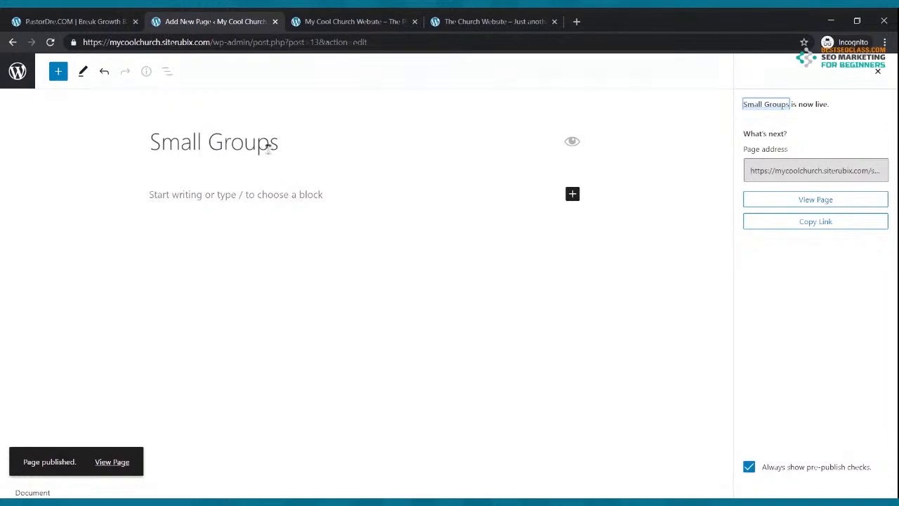
# Return to Pages, start another blank page, and check the live site's menu
pyautogui.click(13, 42)
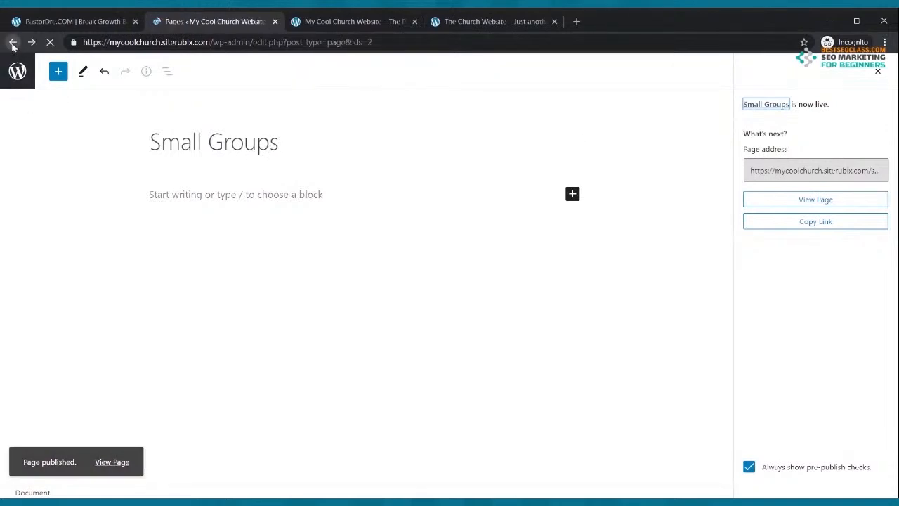
pyautogui.click(161, 94)
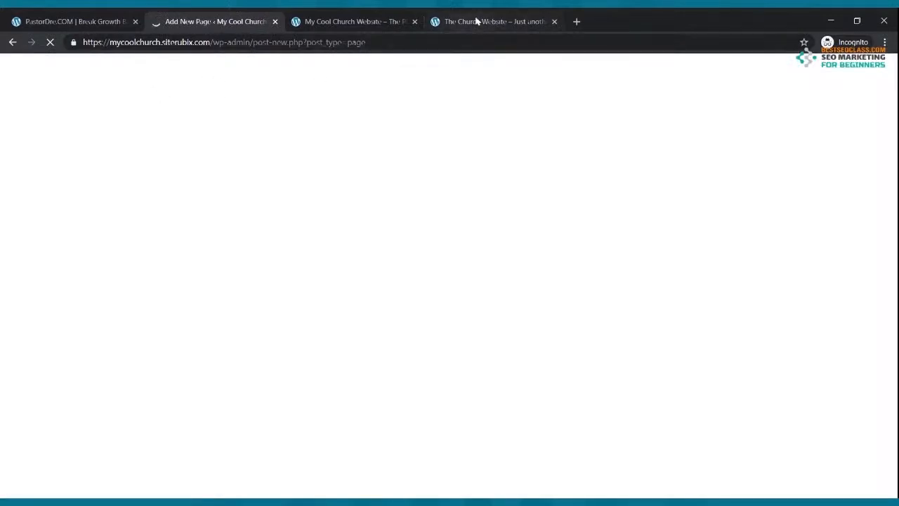
pyautogui.click(476, 21)
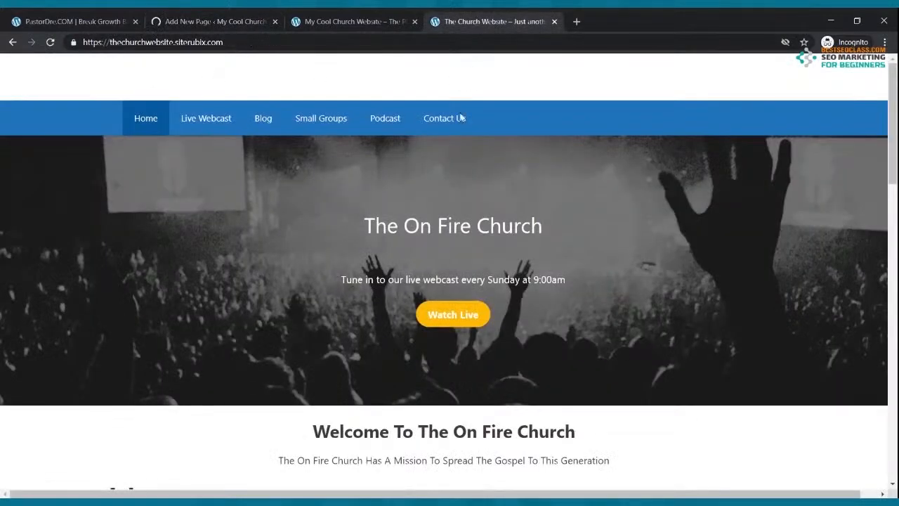
pyautogui.click(217, 24)
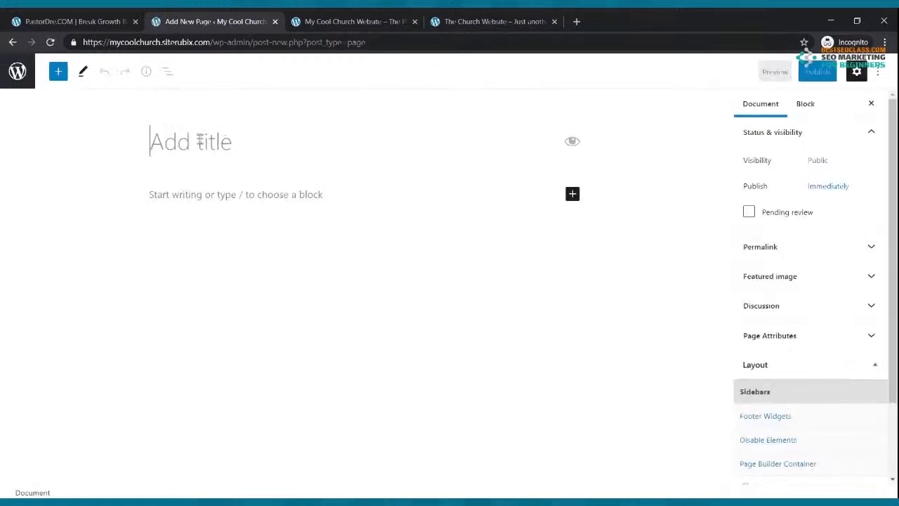
# Title the page 'Podcast', publish it, and go back to the Pages list
pyautogui.click(201, 137)
pyautogui.write('Podcast')
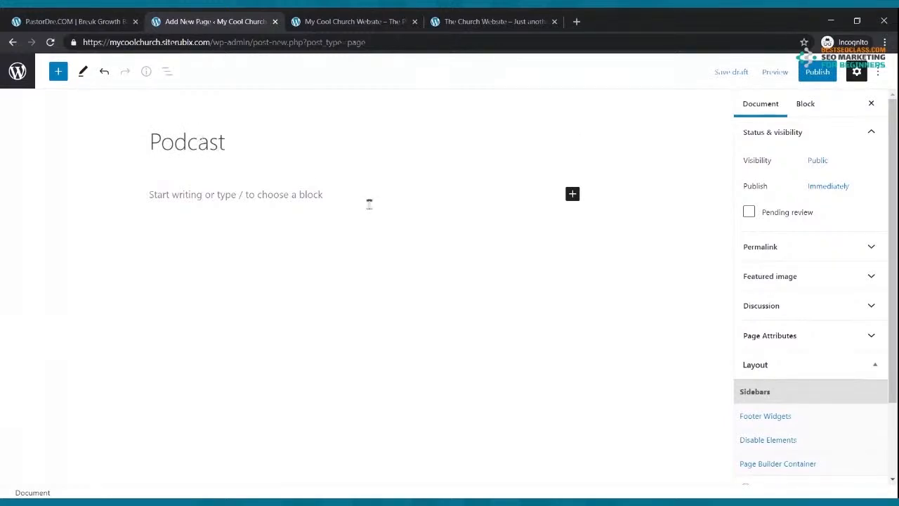
pyautogui.click(816, 73)
pyautogui.click(795, 71)
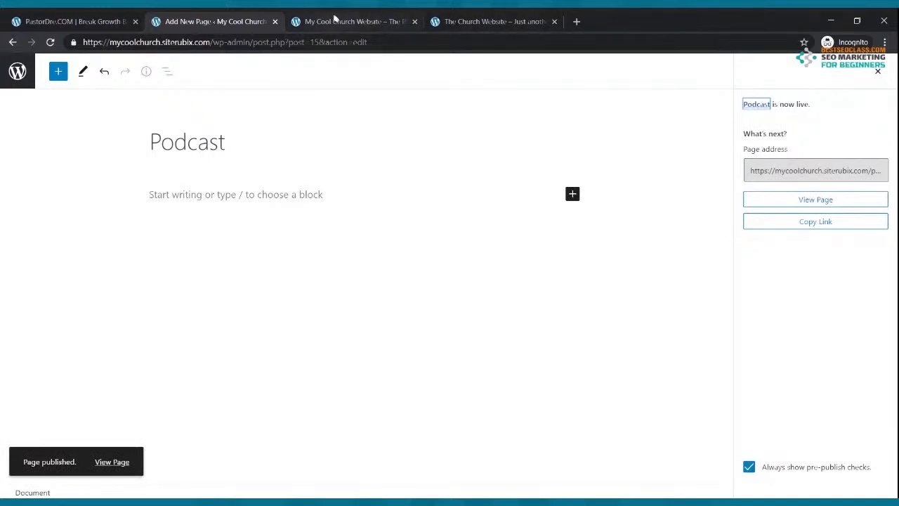
pyautogui.click(12, 43)
# Create and publish a 'Contact Us' page, then return to the Pages list
pyautogui.click(159, 94)
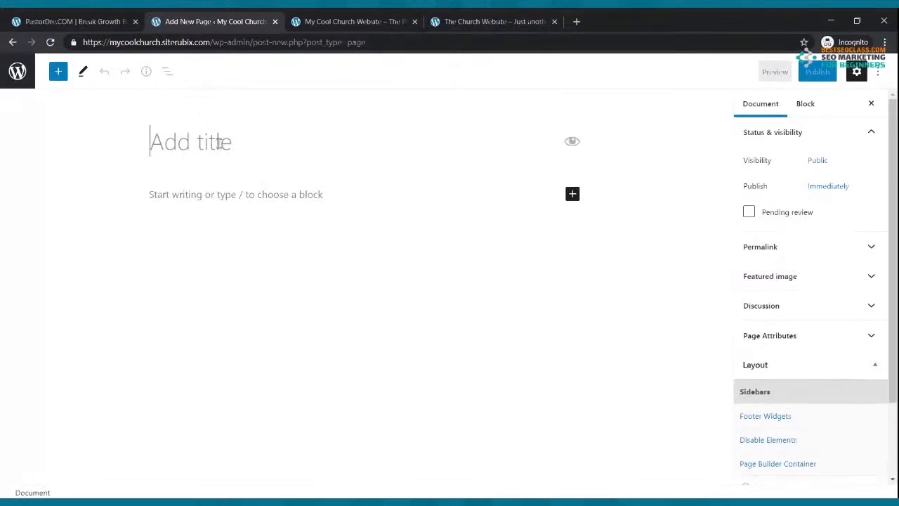
pyautogui.write('Cont')
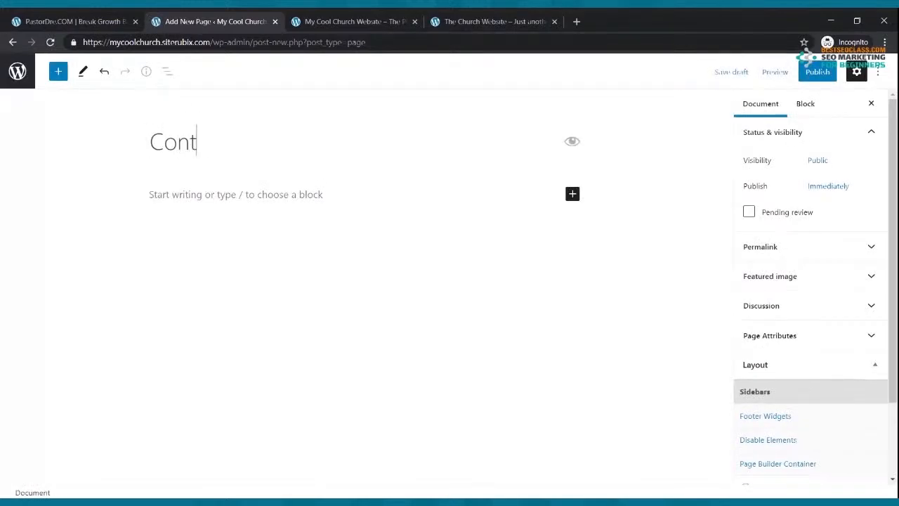
pyautogui.write('act Us')
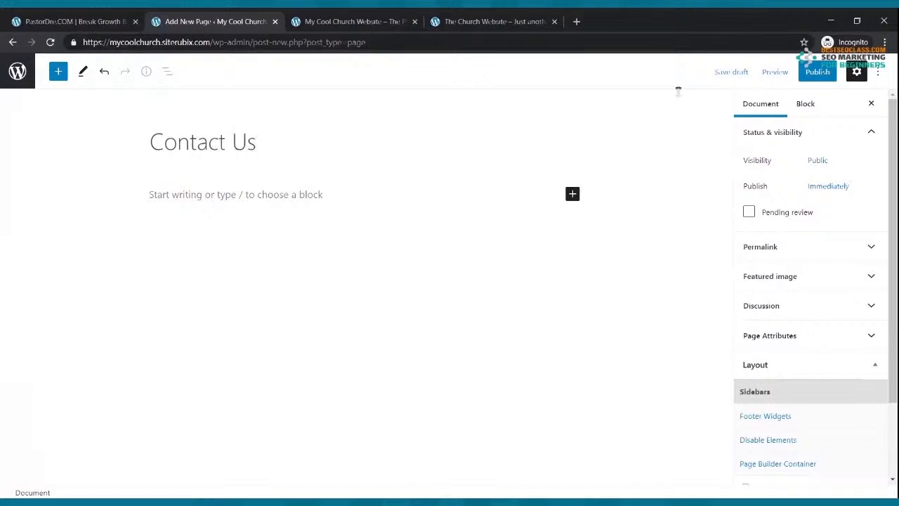
pyautogui.click(816, 71)
pyautogui.click(801, 70)
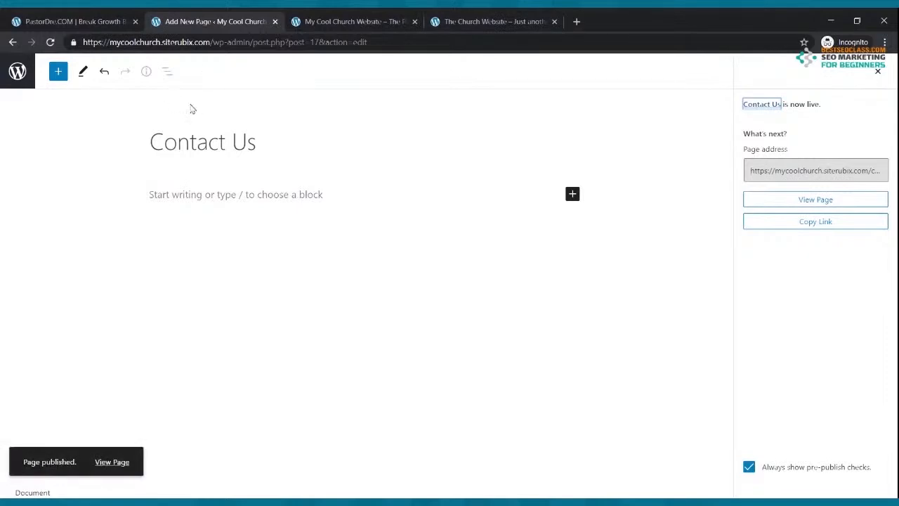
pyautogui.click(12, 42)
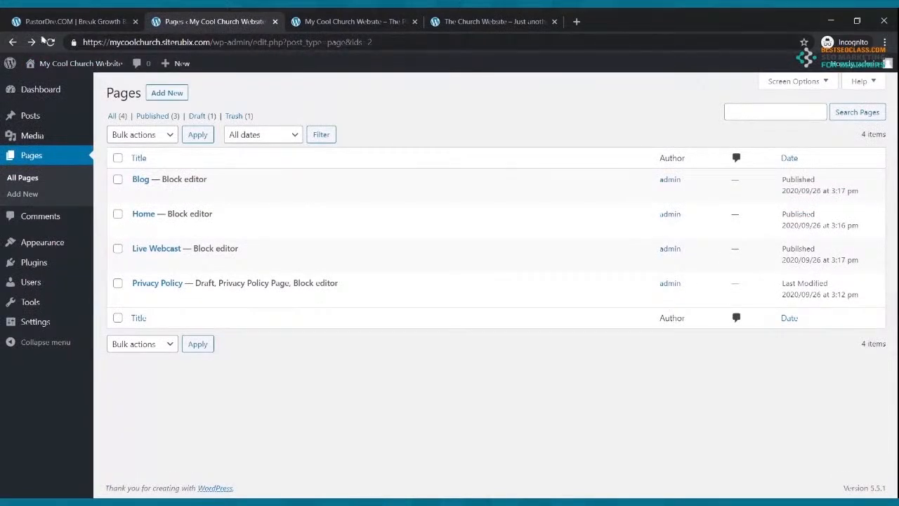
# Compare the live front page's links with the reference church site, then go to Appearance > Menus
pyautogui.click(51, 43)
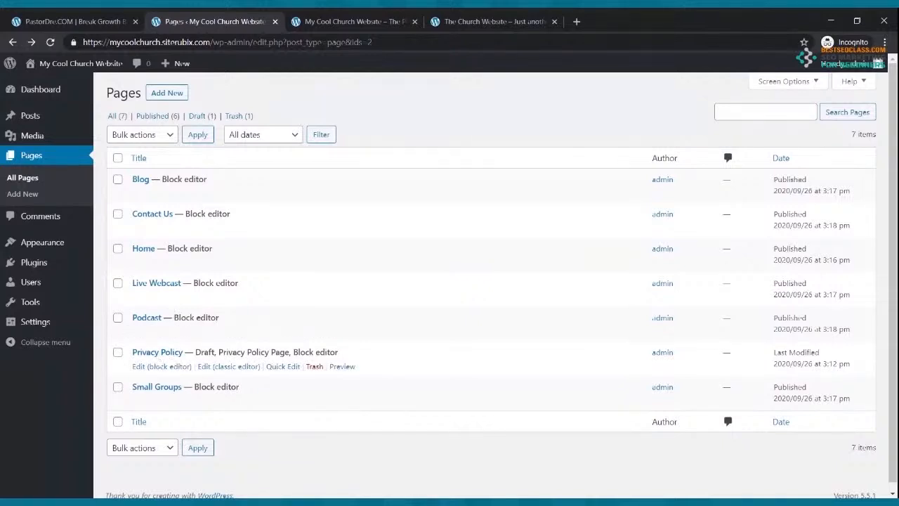
pyautogui.click(328, 23)
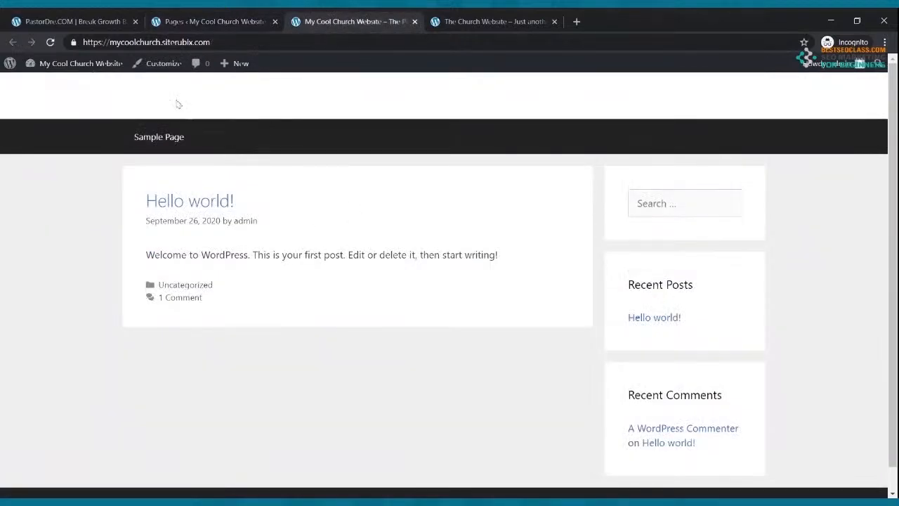
pyautogui.click(51, 42)
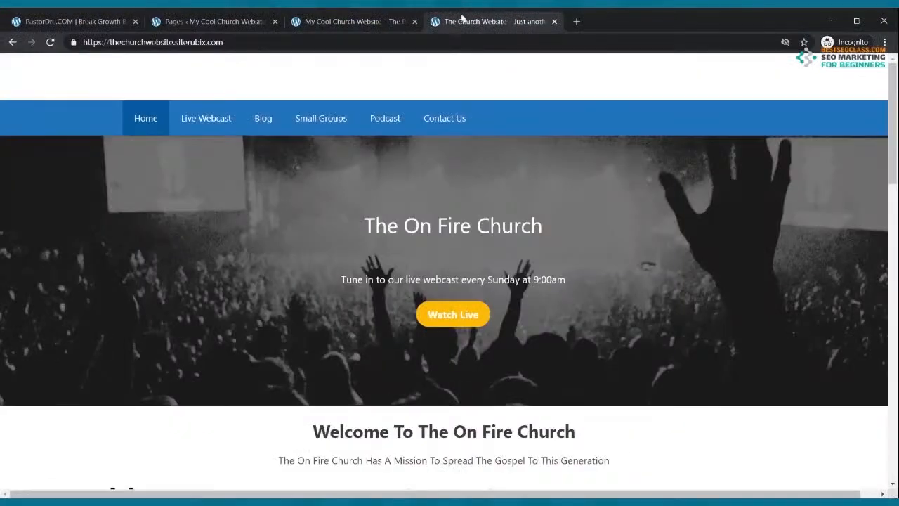
pyautogui.click(358, 24)
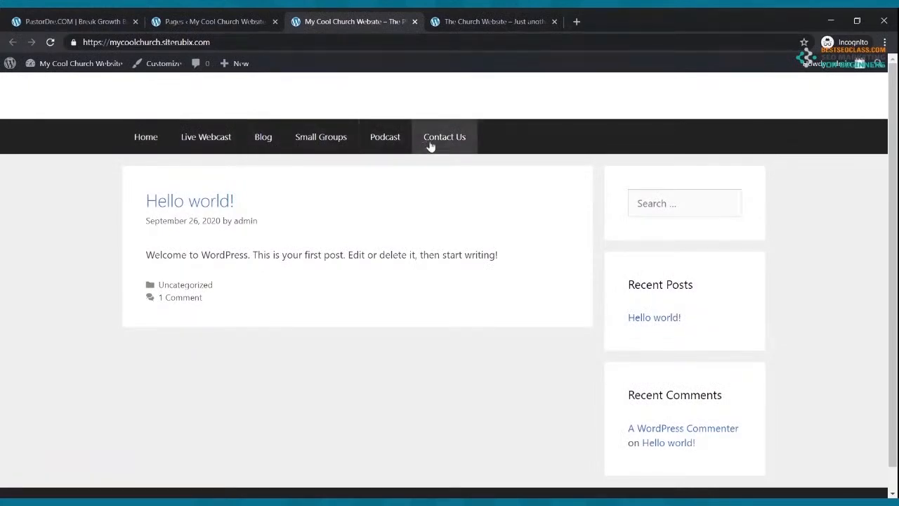
pyautogui.click(483, 20)
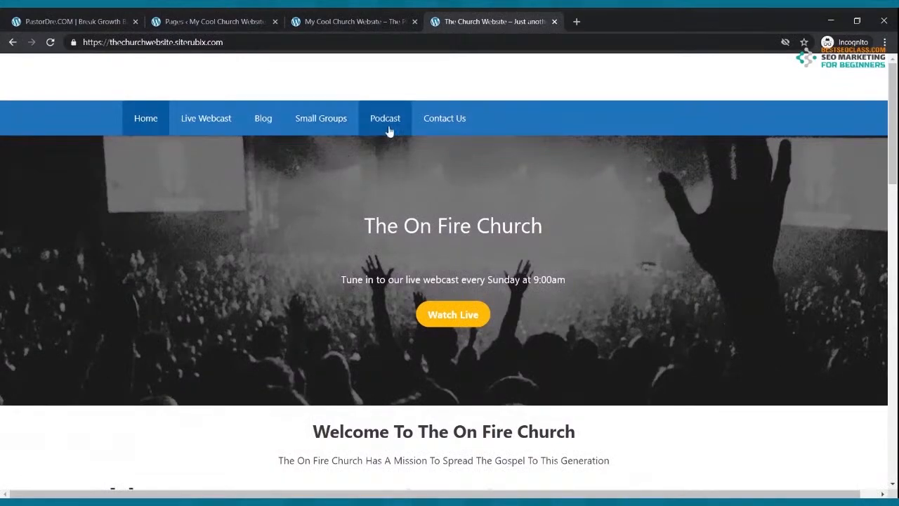
pyautogui.click(203, 21)
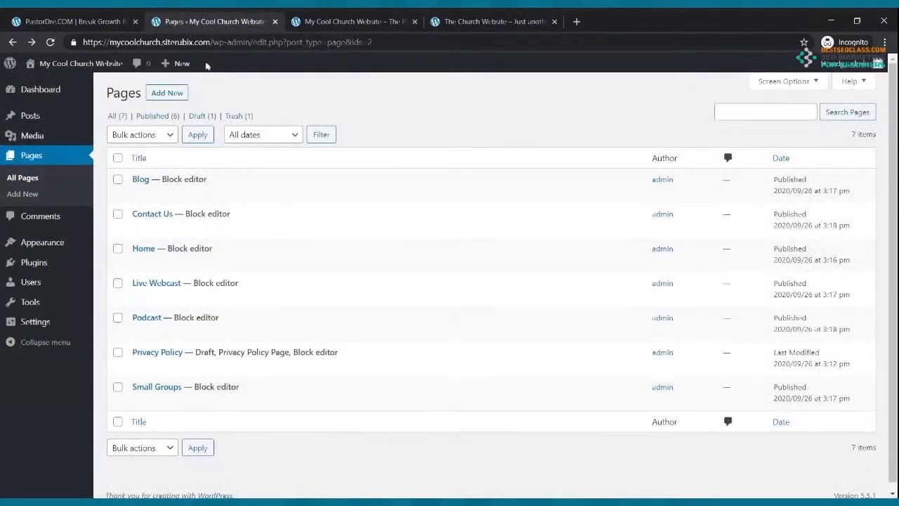
pyautogui.click(59, 244)
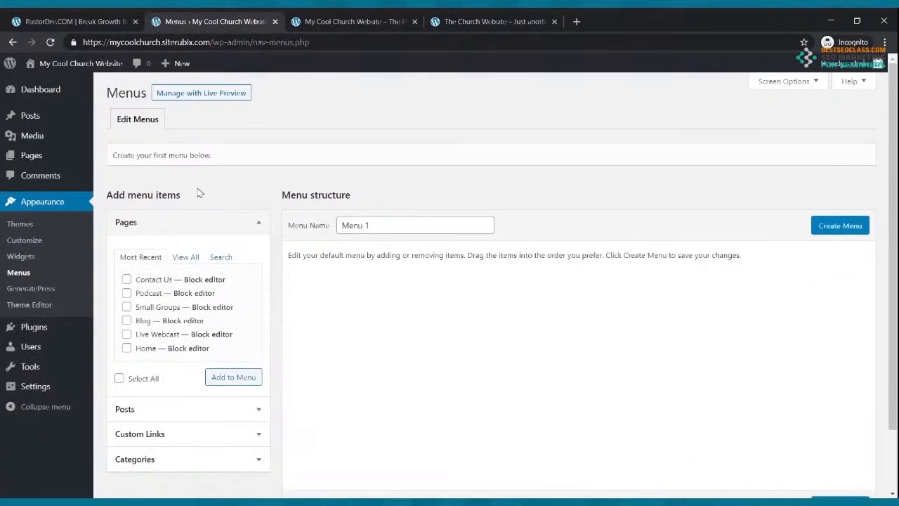
# Move Contact Us below Home and make Live Webcast a top-level menu item
pyautogui.scroll(-1, 366, 314)
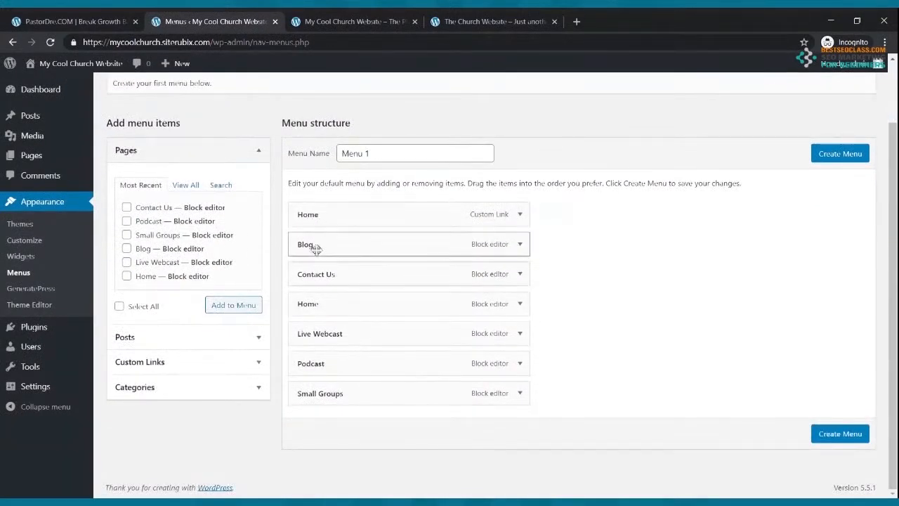
pyautogui.moveTo(334, 288); pyautogui.dragTo(316, 363)
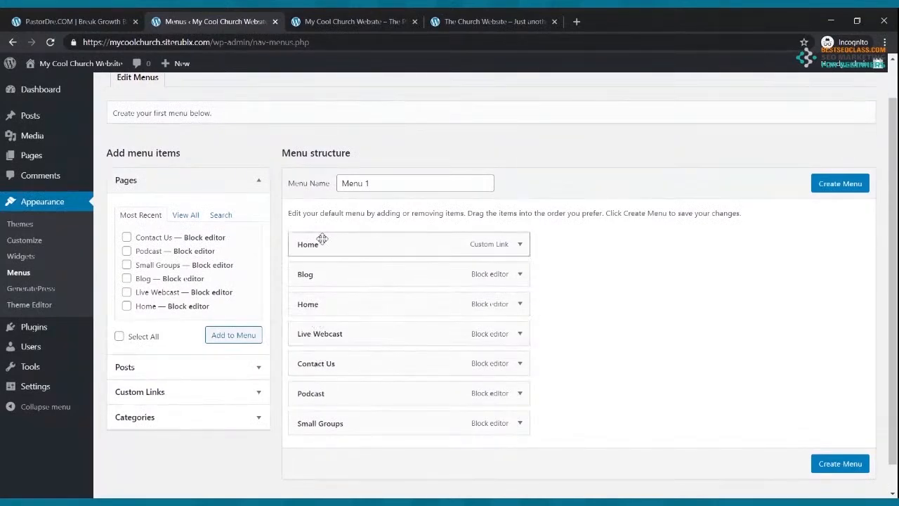
pyautogui.moveTo(327, 336); pyautogui.dragTo(371, 300)
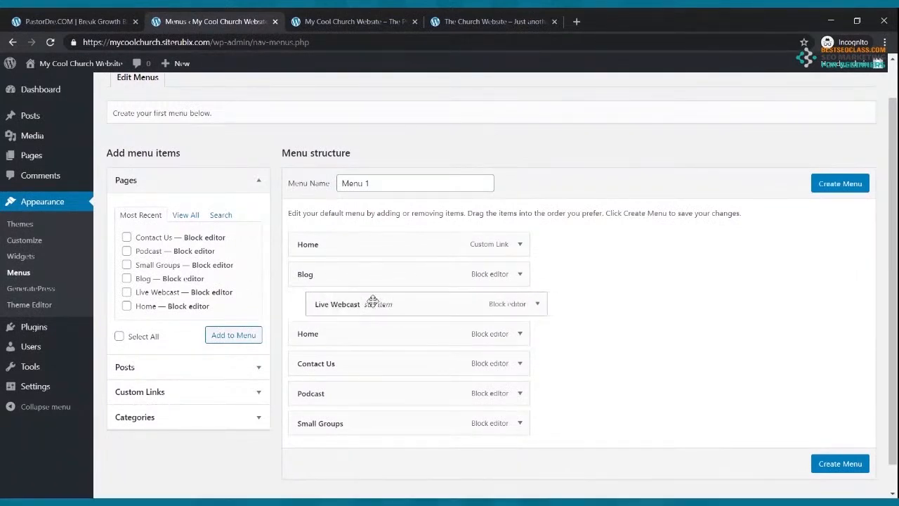
pyautogui.moveTo(364, 298); pyautogui.dragTo(320, 270)
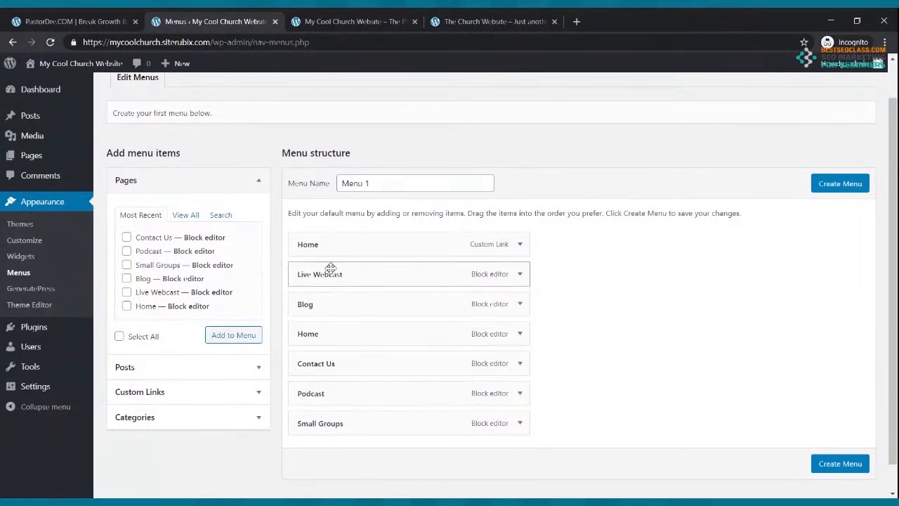
pyautogui.click(449, 21)
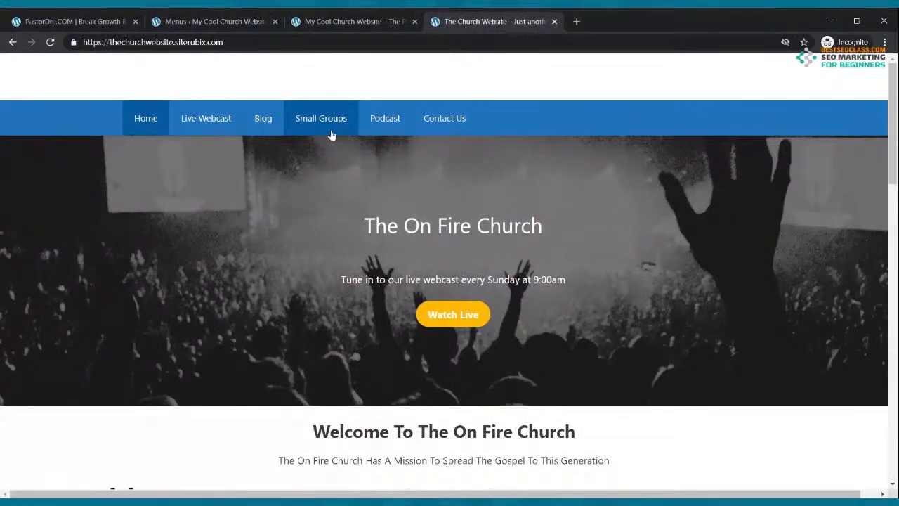
pyautogui.click(214, 21)
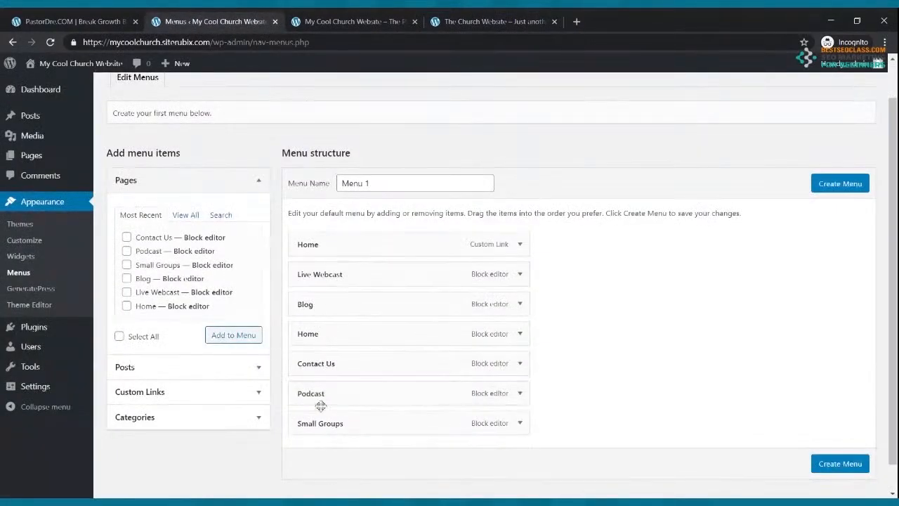
# Reorder Small Groups, Podcast and Contact Us after Blog, then create Menu 1
pyautogui.moveTo(317, 422); pyautogui.dragTo(314, 330)
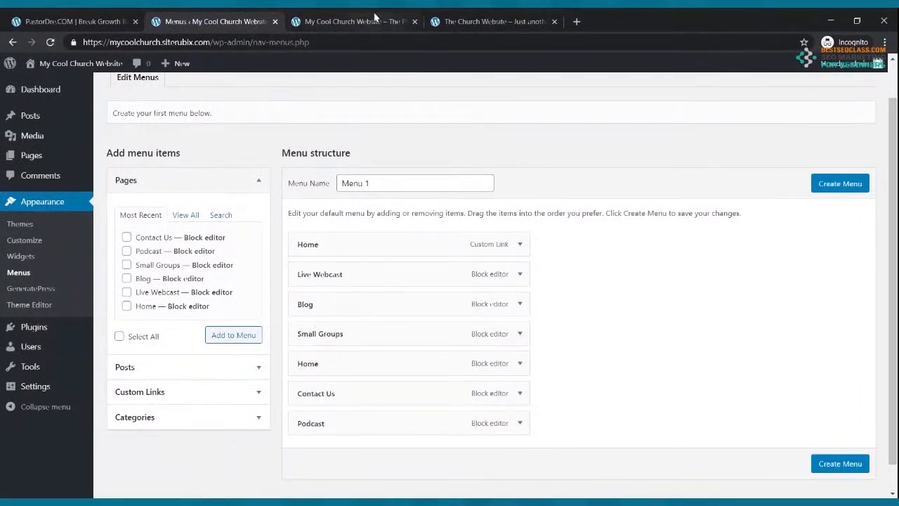
pyautogui.click(375, 21)
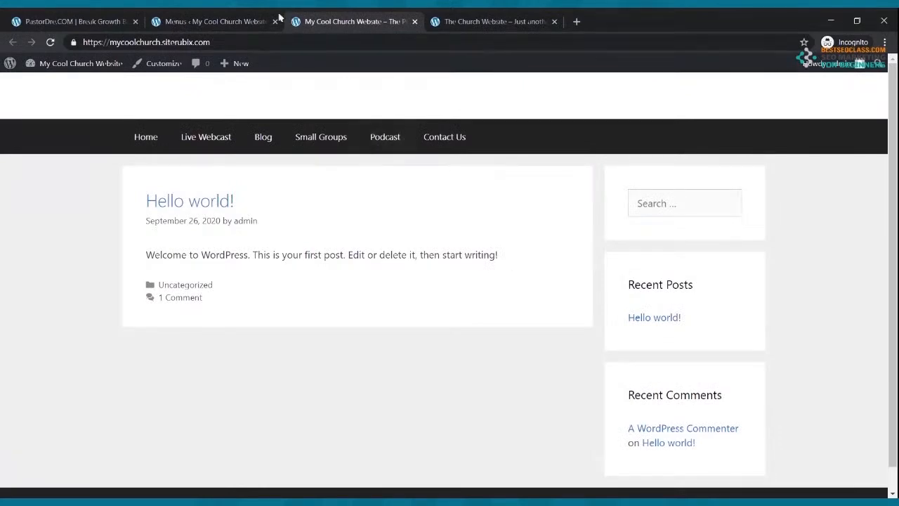
pyautogui.click(225, 21)
pyautogui.moveTo(310, 418); pyautogui.dragTo(299, 360)
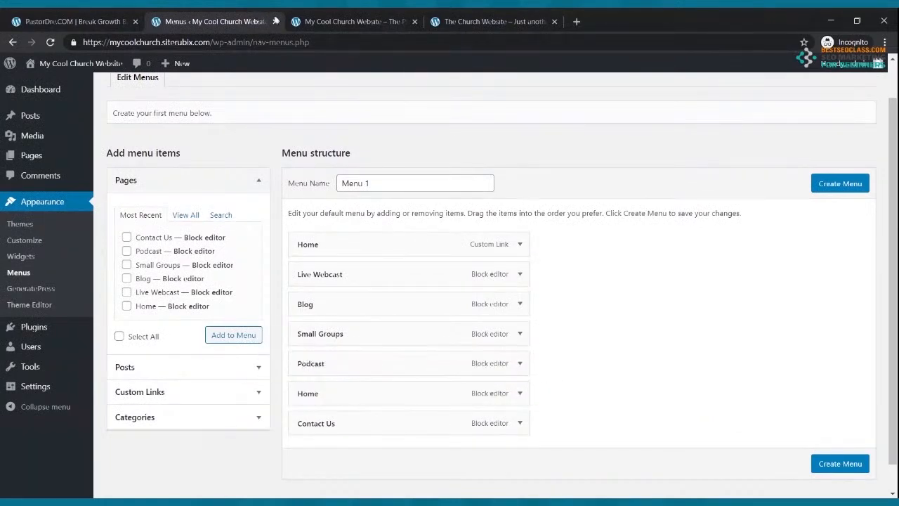
pyautogui.click(309, 20)
pyautogui.click(230, 16)
pyautogui.moveTo(323, 421); pyautogui.dragTo(309, 392)
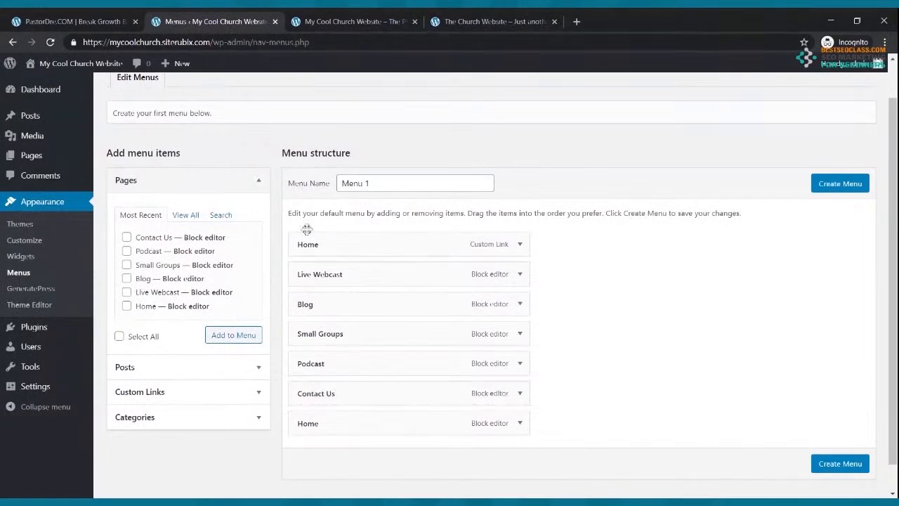
pyautogui.scroll(-1, 602, 294)
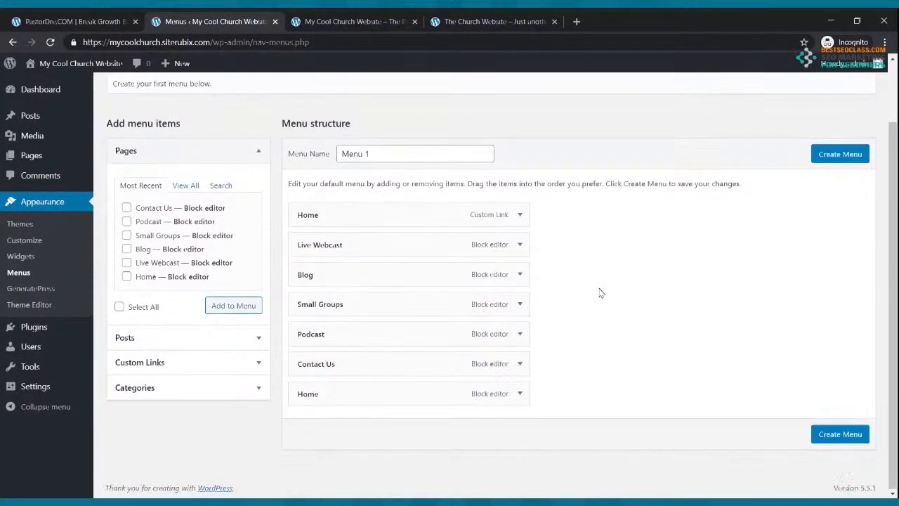
pyautogui.click(836, 435)
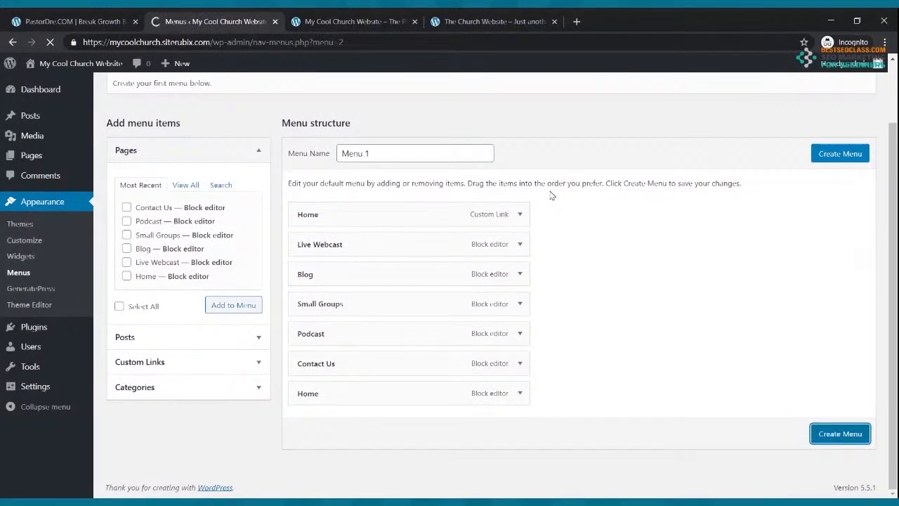
# Inspect the top and last Home menu items and check the live front page's menu
pyautogui.scroll(-2, 506, 241)
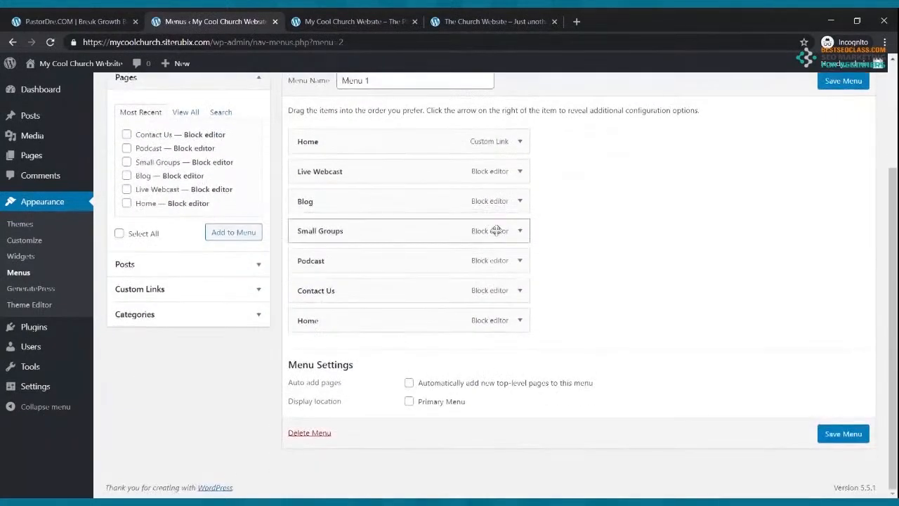
pyautogui.click(521, 322)
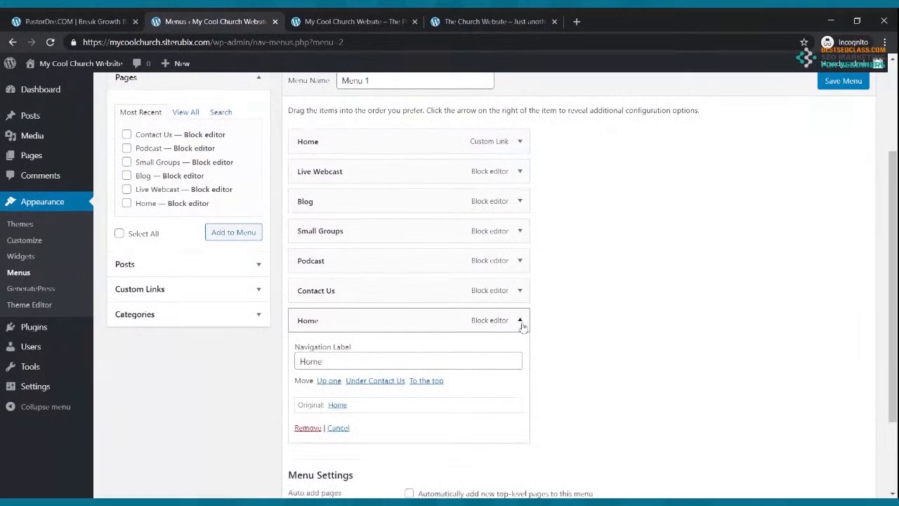
pyautogui.click(518, 320)
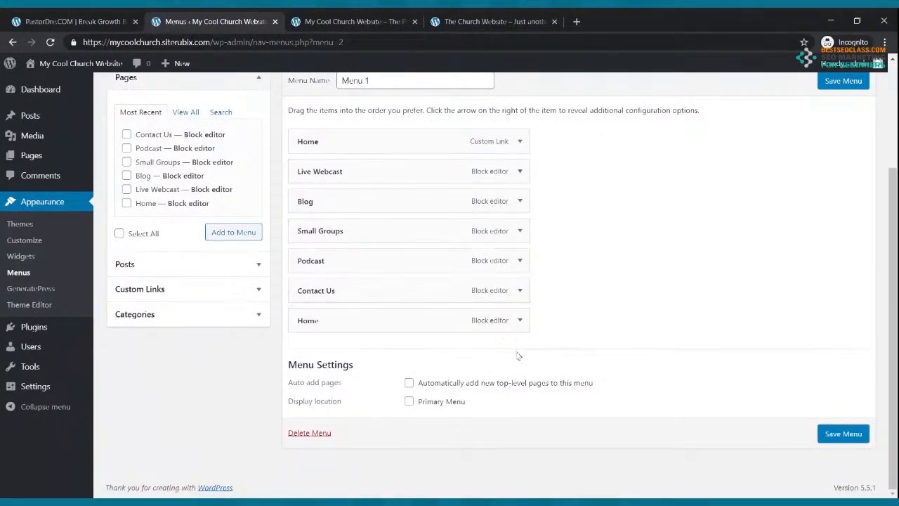
pyautogui.click(520, 321)
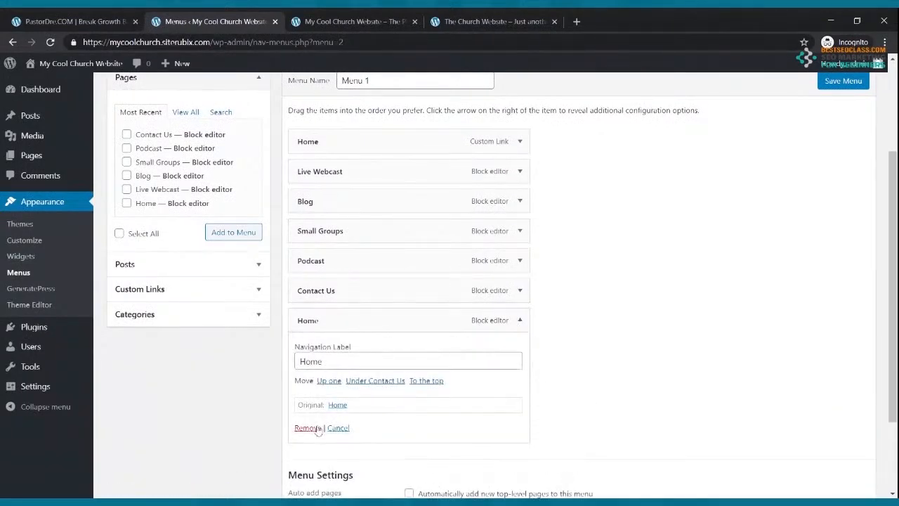
pyautogui.scroll(1, 336, 405)
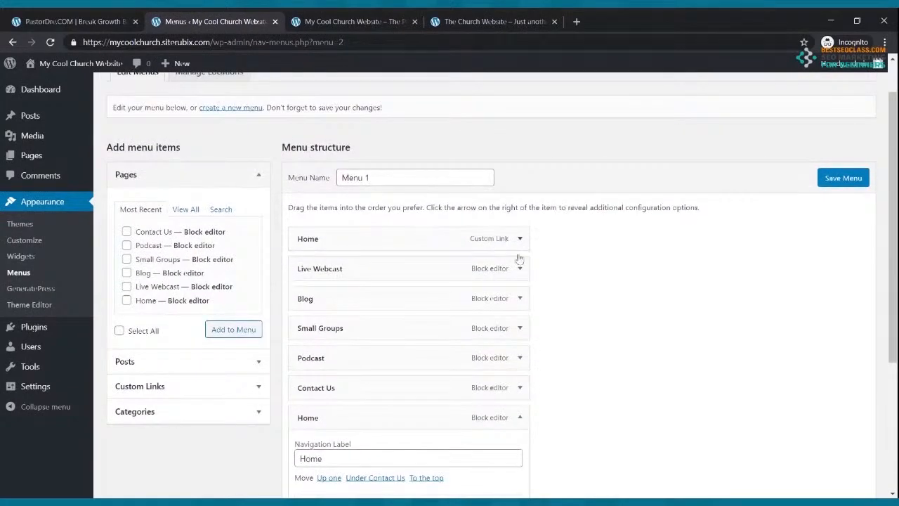
pyautogui.click(520, 239)
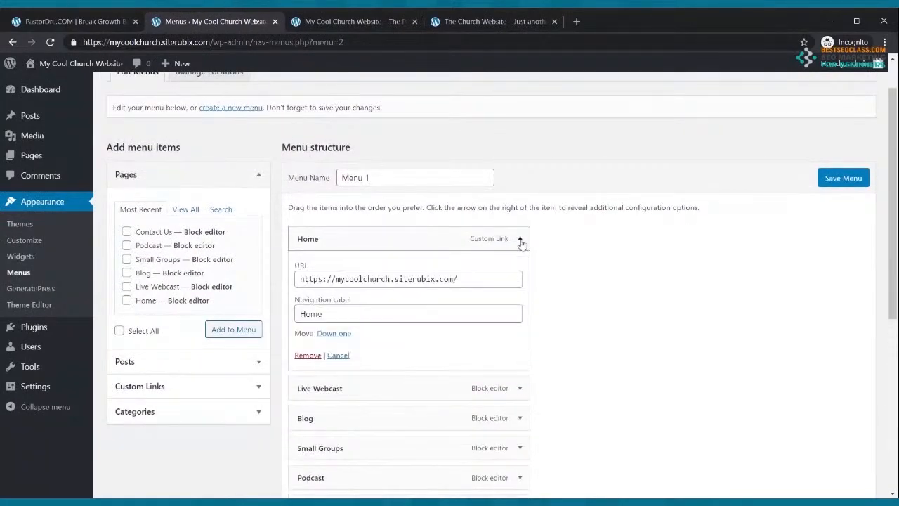
pyautogui.click(520, 240)
pyautogui.scroll(-4, 513, 253)
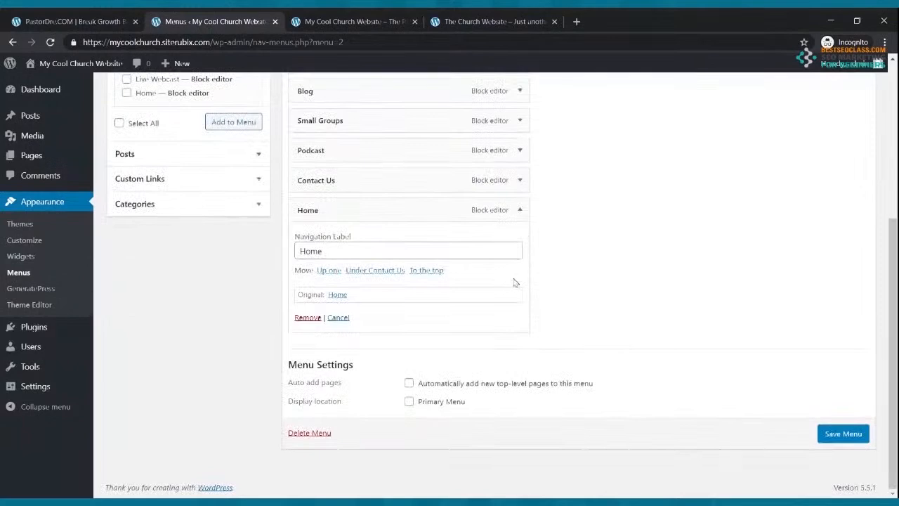
pyautogui.click(377, 20)
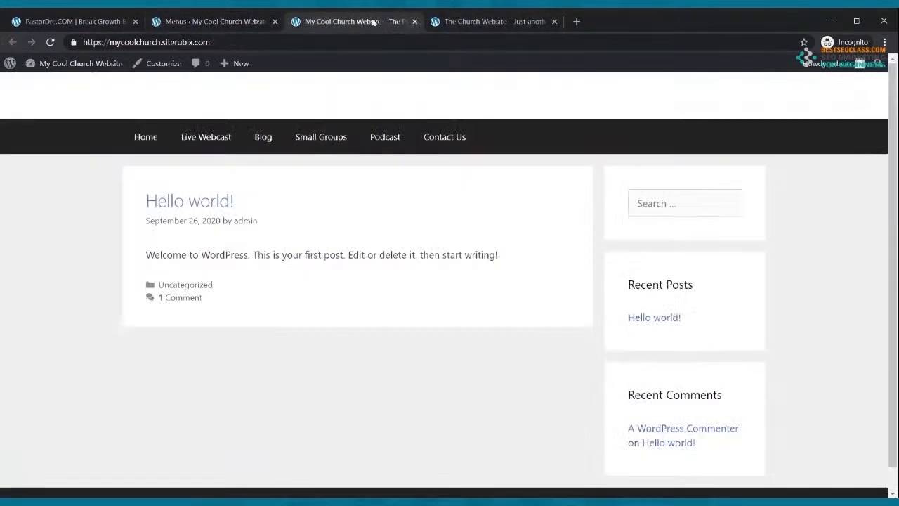
pyautogui.click(51, 43)
pyautogui.click(147, 139)
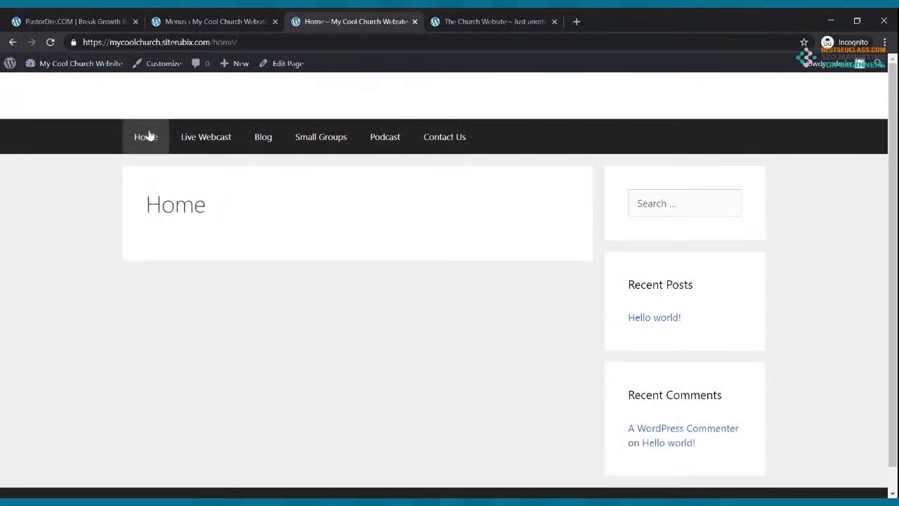
pyautogui.click(210, 21)
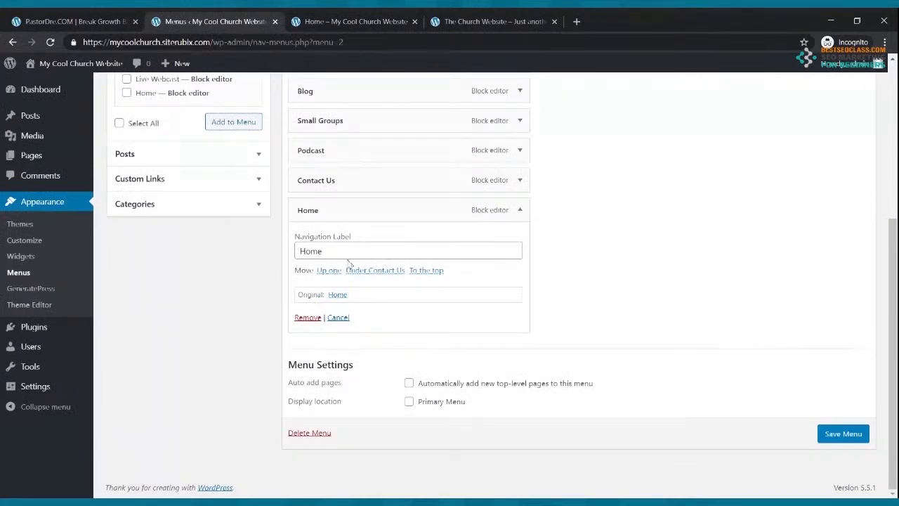
# Remove the duplicate Home item and save Menu 1 with Primary Menu as its location
pyautogui.click(307, 317)
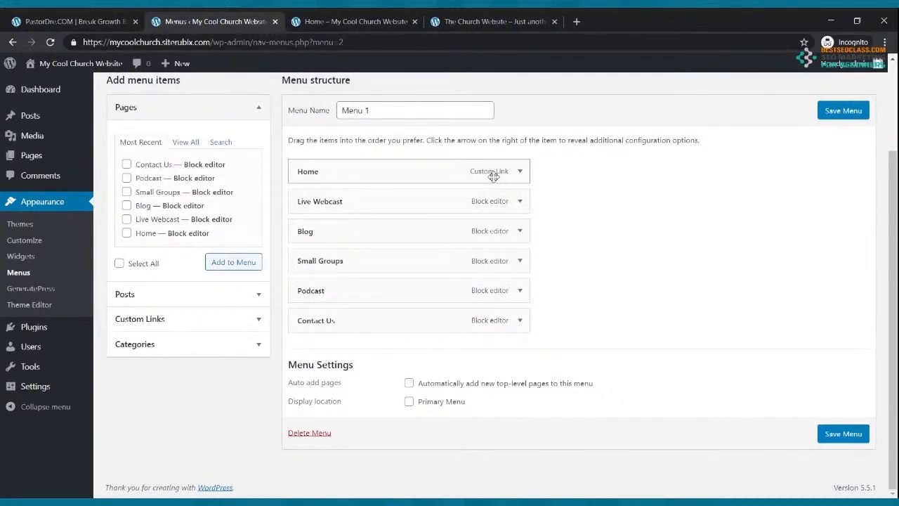
pyautogui.click(841, 432)
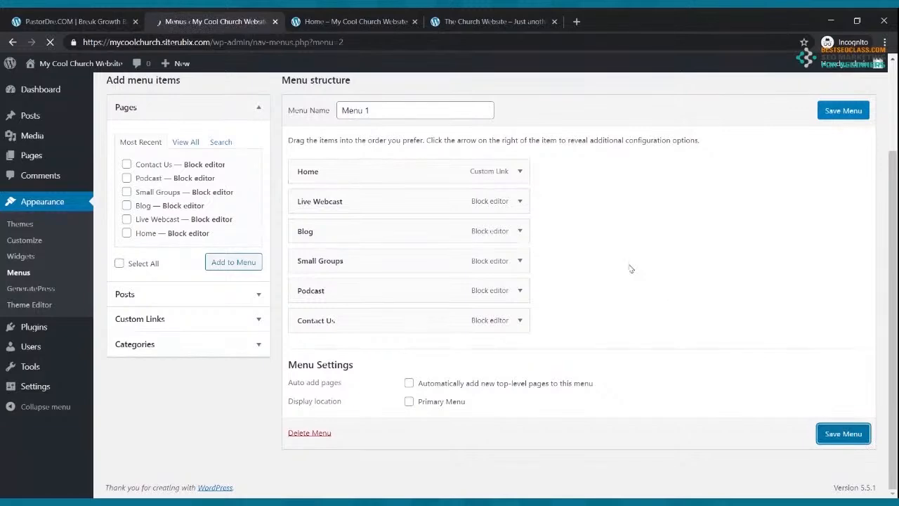
pyautogui.scroll(-3, 464, 255)
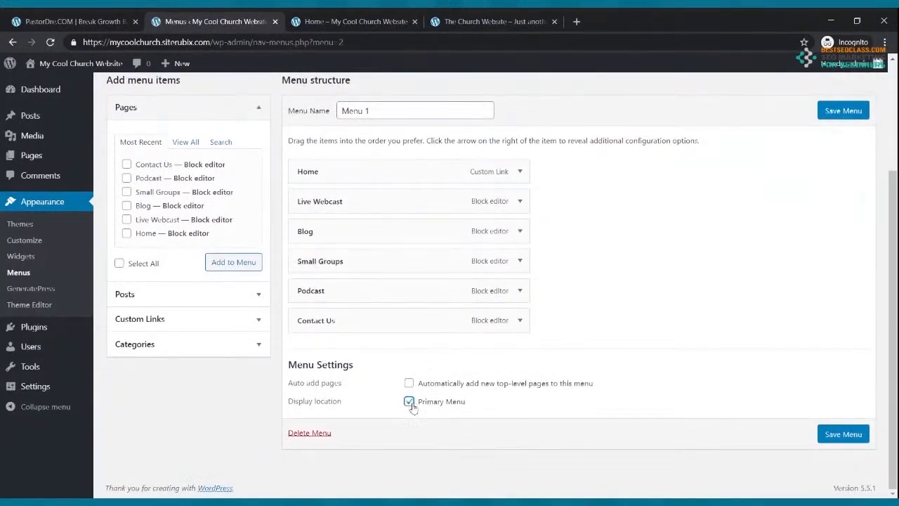
pyautogui.click(841, 434)
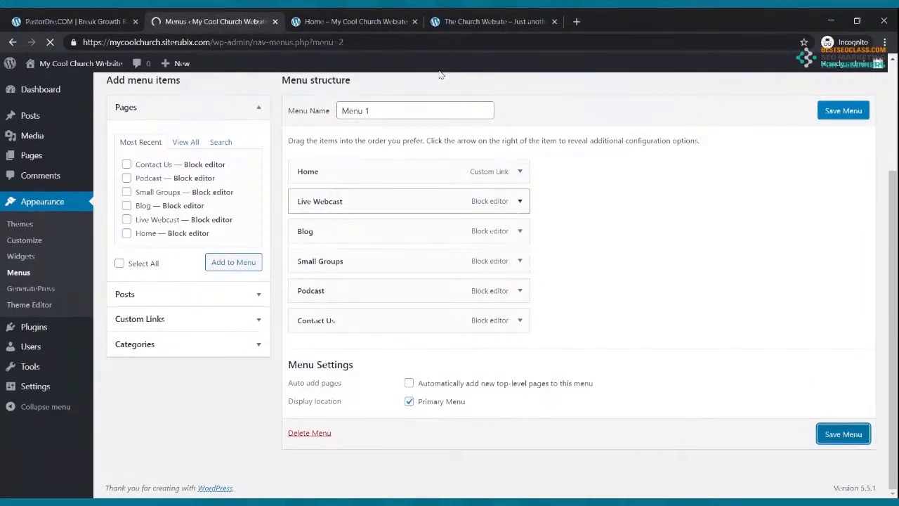
pyautogui.click(379, 19)
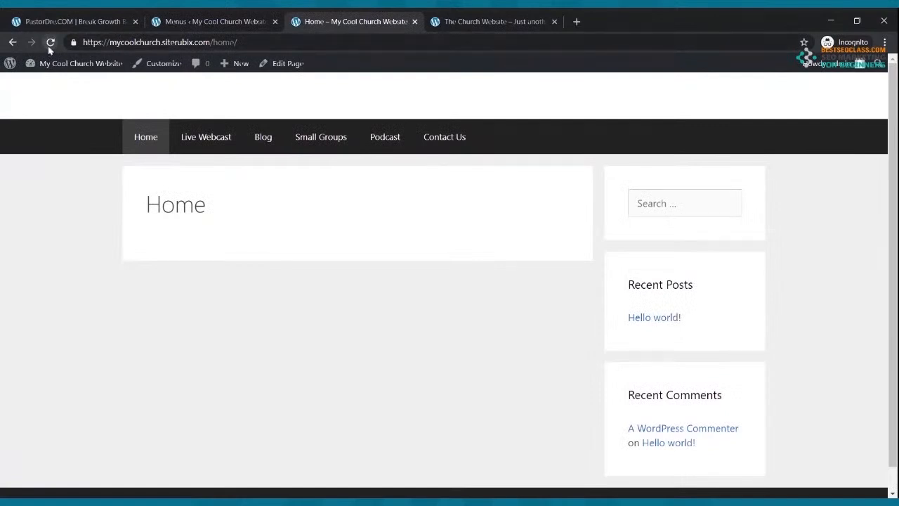
# Reload the live site and open Live Webcast, Blog, Small Groups and Home from the new menu
pyautogui.click(50, 43)
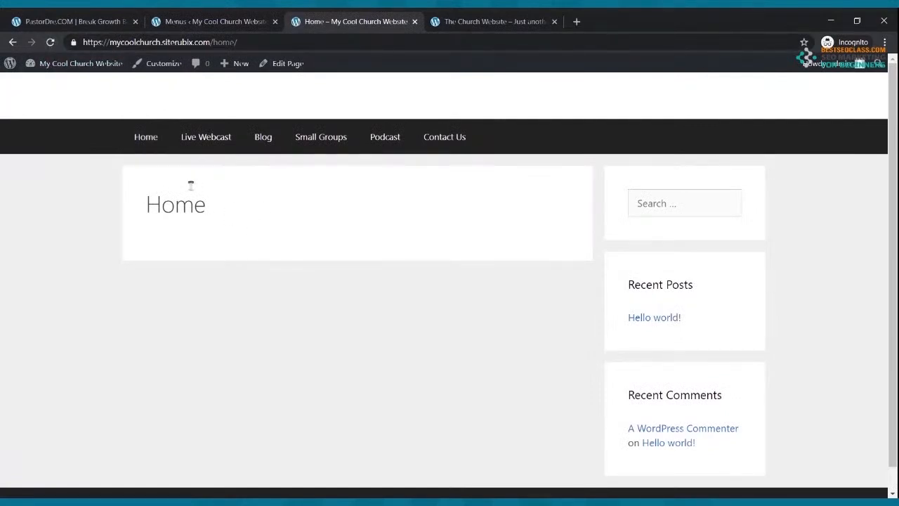
pyautogui.click(214, 144)
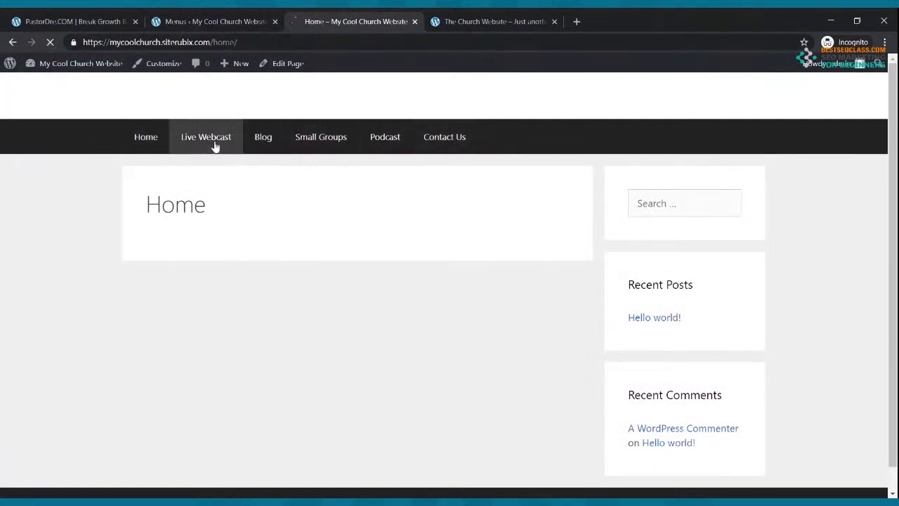
pyautogui.click(261, 140)
pyautogui.click(313, 139)
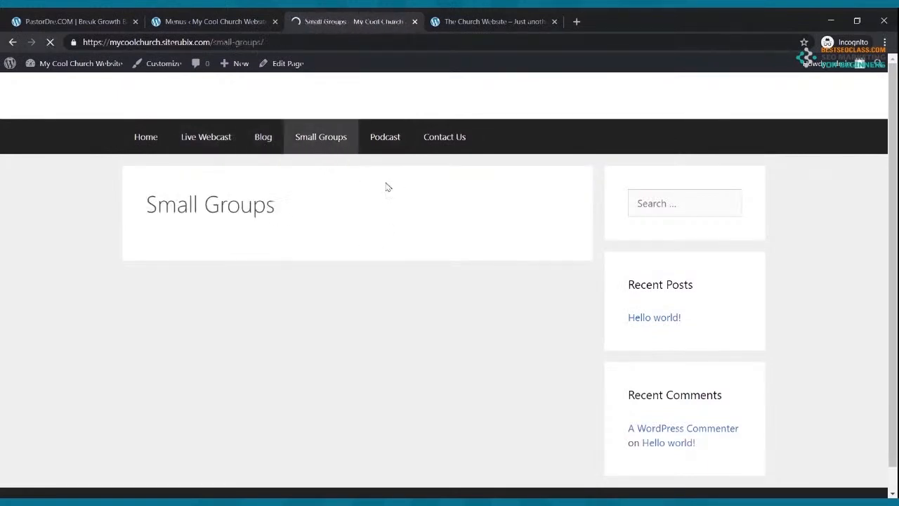
pyautogui.click(138, 141)
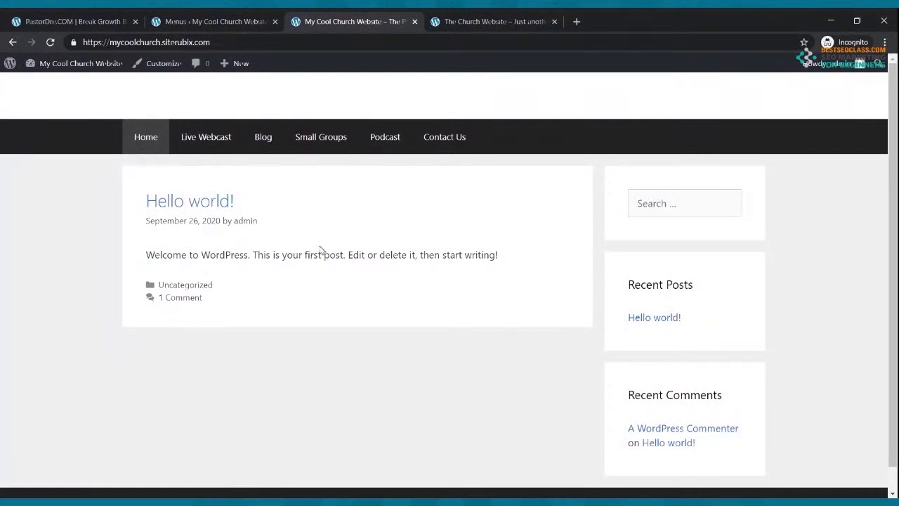
pyautogui.click(194, 17)
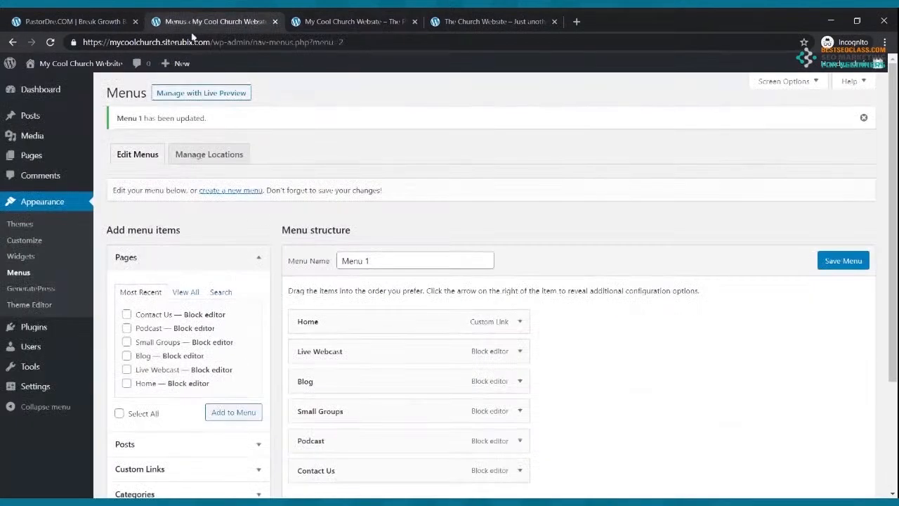
# In Settings > Reading, set a static homepage of Home with Blog as posts page, and save
pyautogui.scroll(-3, 367, 299)
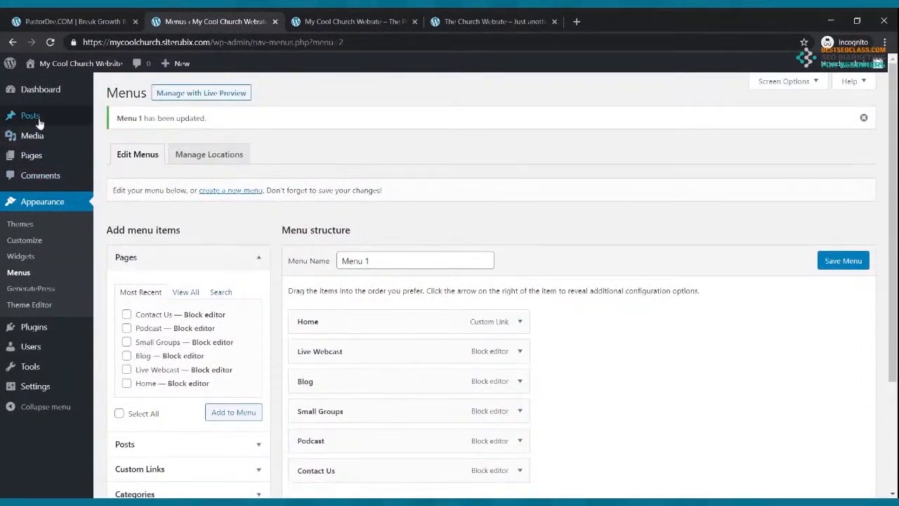
pyautogui.click(39, 96)
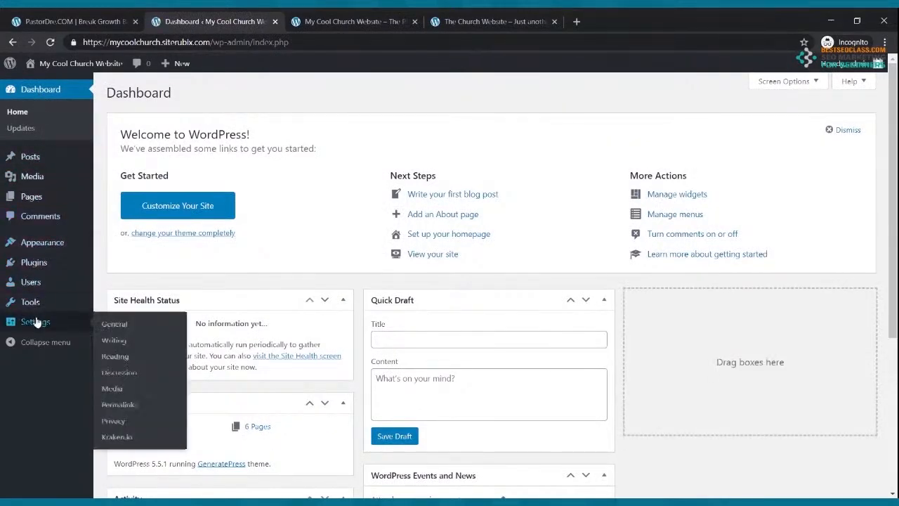
pyautogui.click(36, 323)
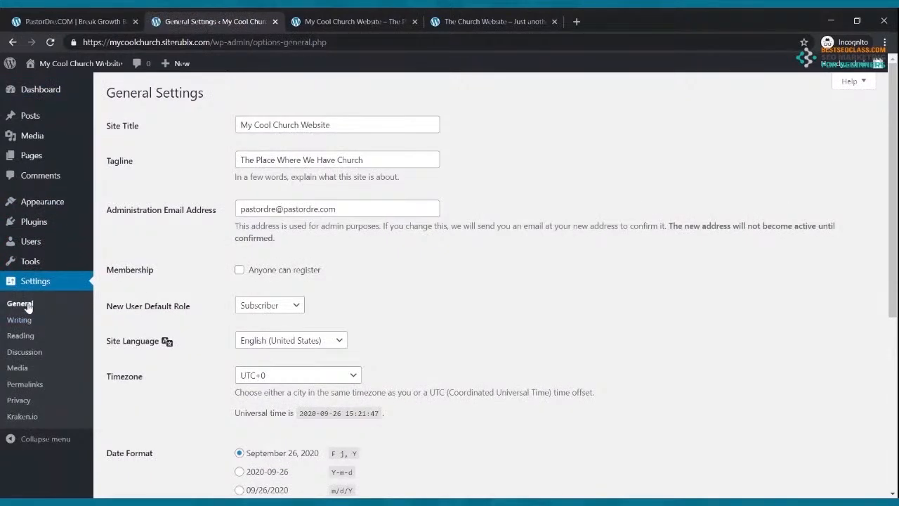
pyautogui.click(23, 337)
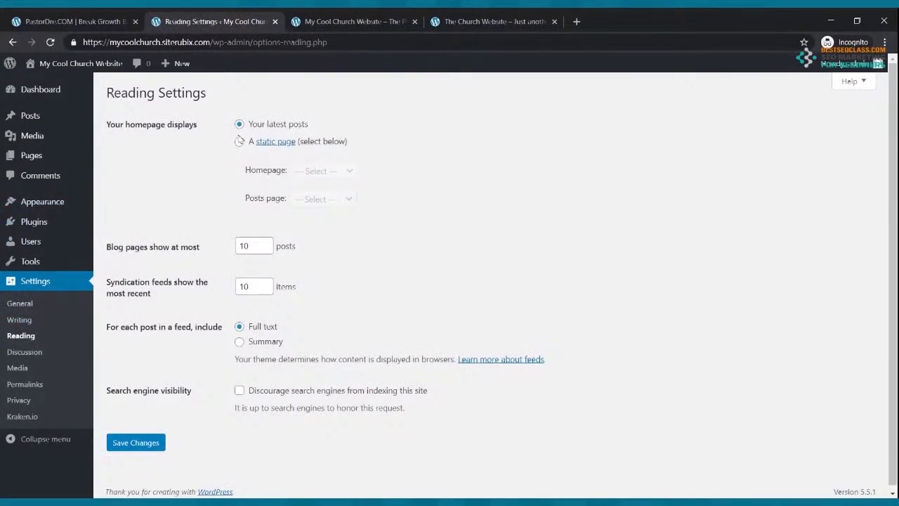
pyautogui.click(239, 144)
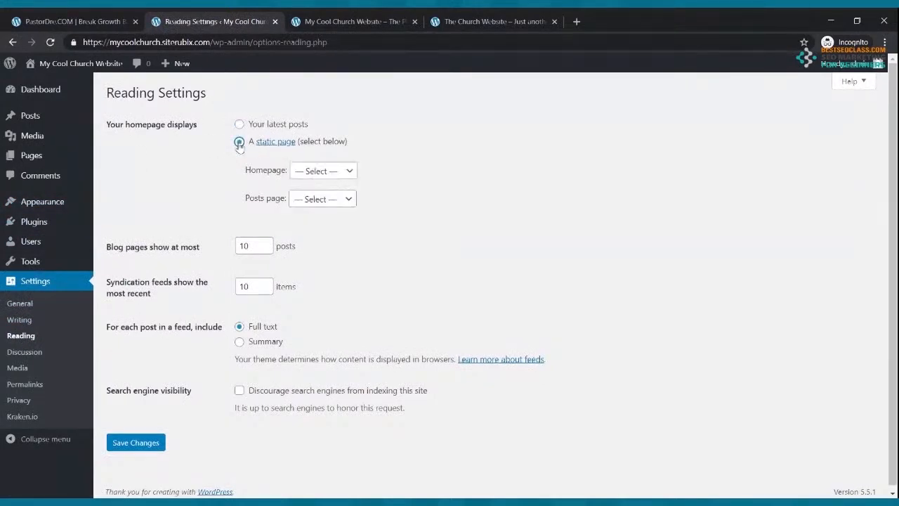
pyautogui.click(322, 173)
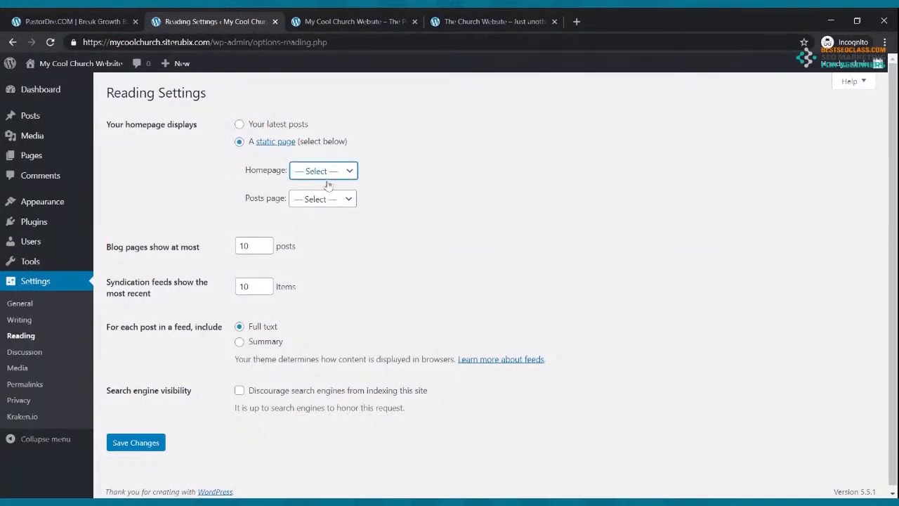
pyautogui.click(316, 251)
pyautogui.click(335, 203)
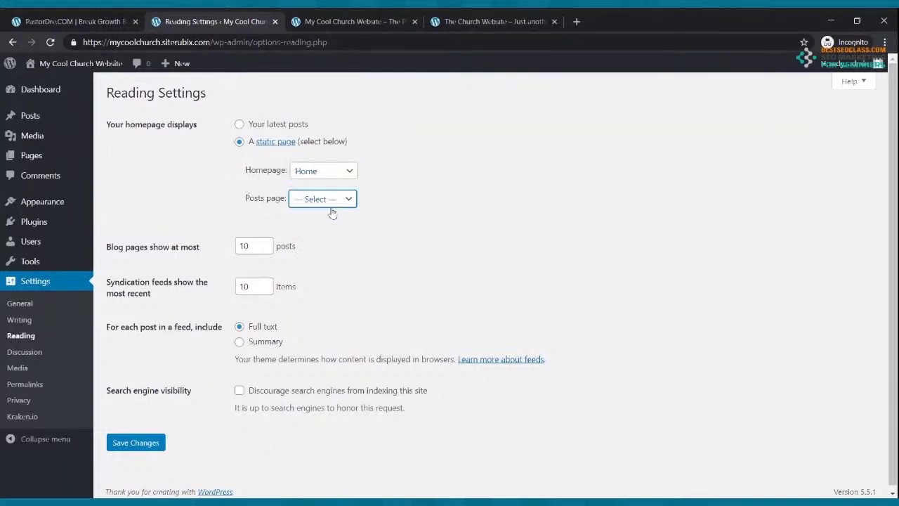
pyautogui.click(318, 238)
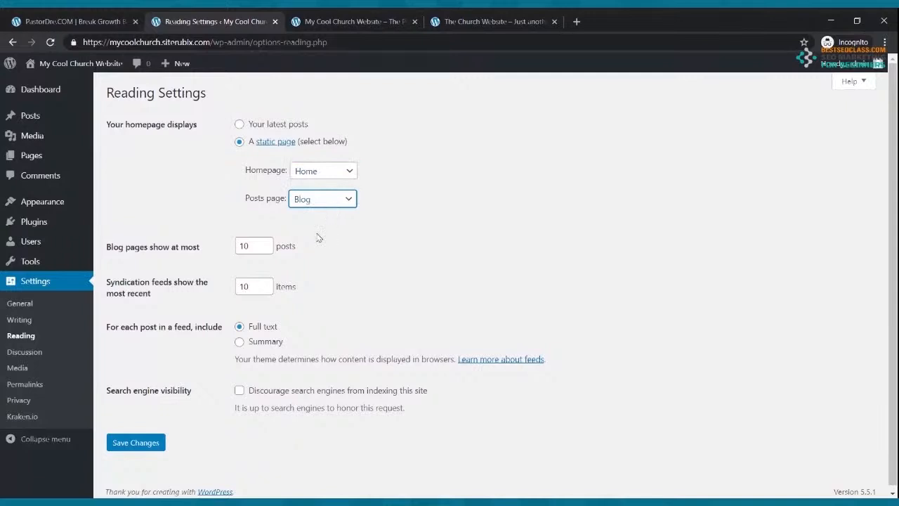
pyautogui.click(132, 443)
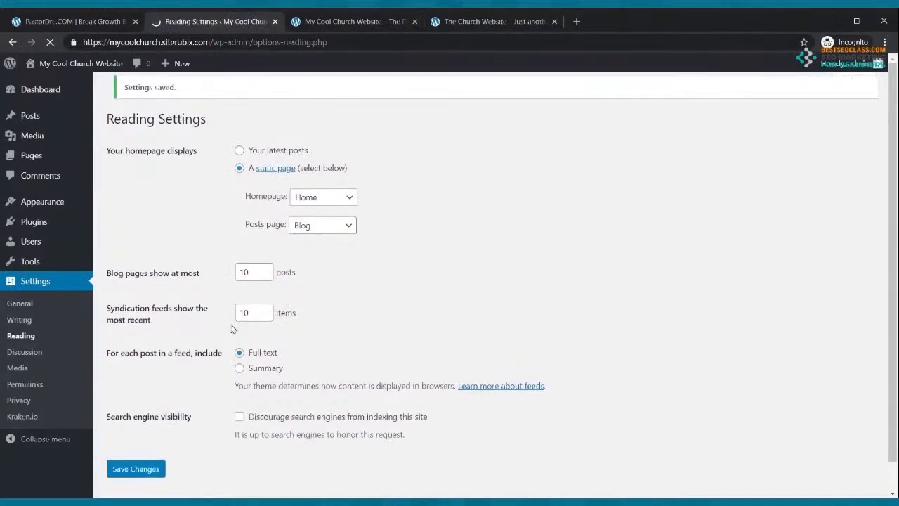
pyautogui.click(335, 20)
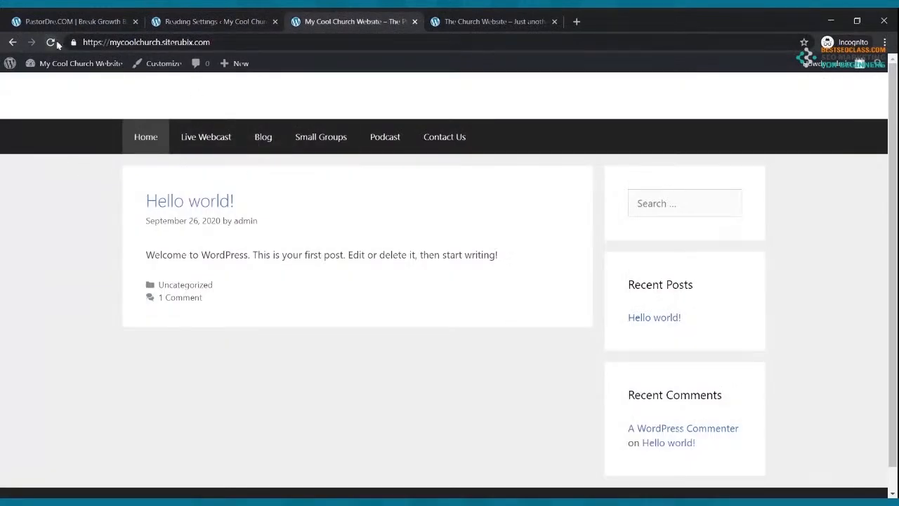
# Reload the live site to see the static Home page, then scroll through The On Fire Church site
pyautogui.click(56, 45)
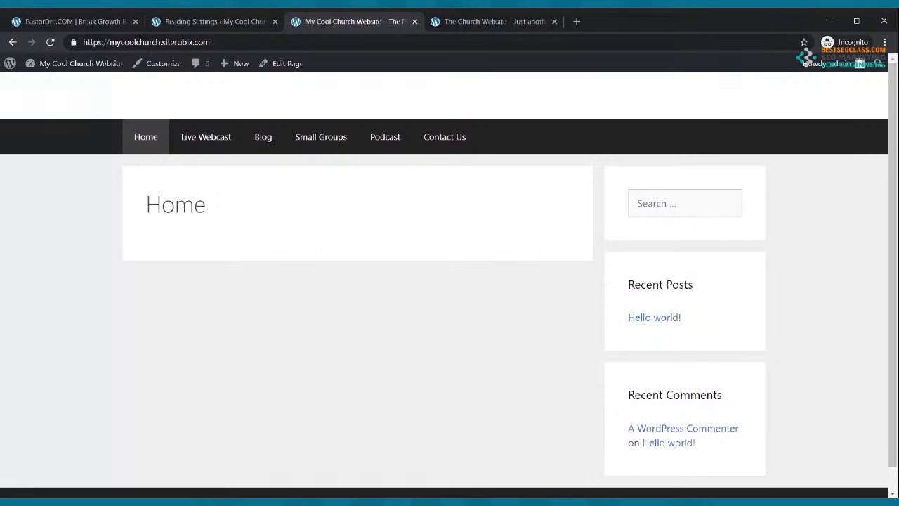
pyautogui.click(485, 19)
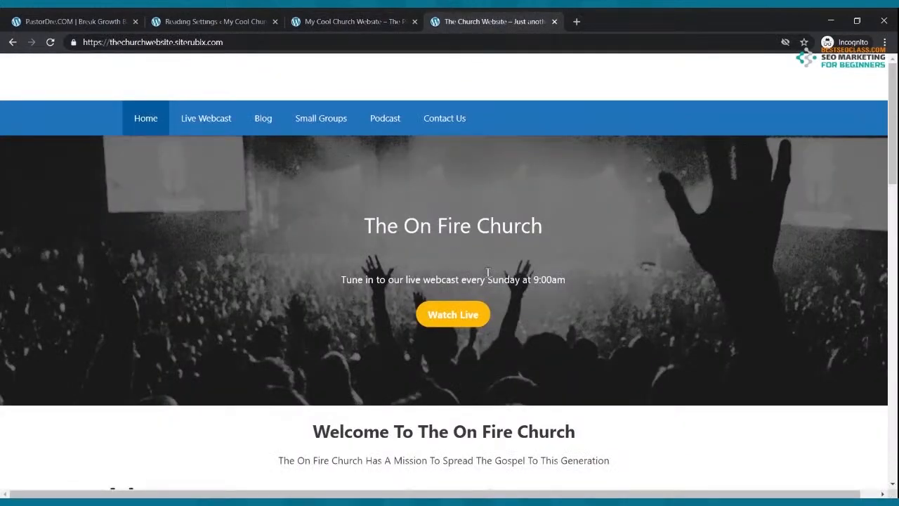
pyautogui.scroll(-9, 538, 271)
pyautogui.scroll(8, 538, 257)
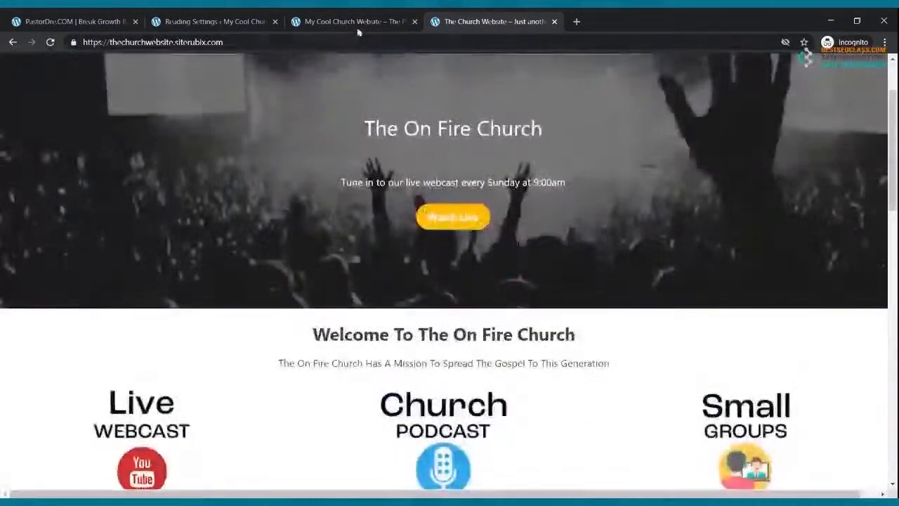
pyautogui.click(356, 21)
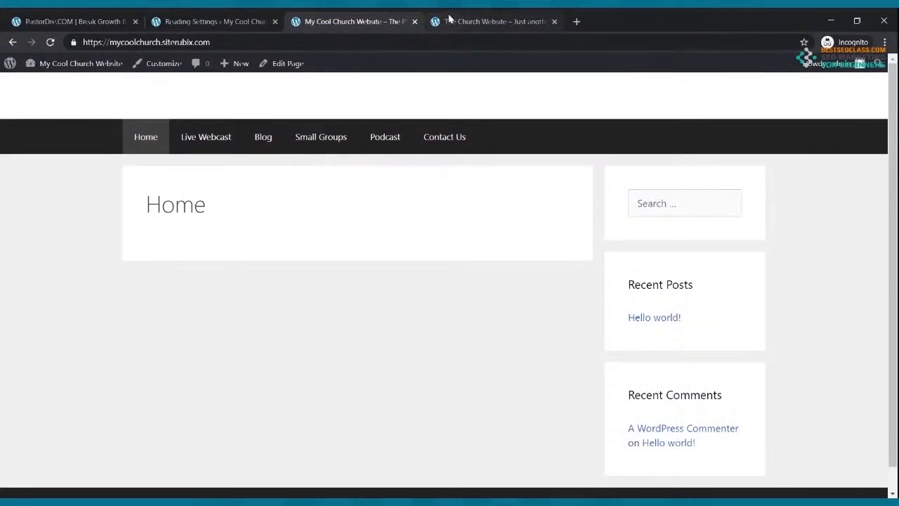
# Compare the live homepage with the reference site, then open the theme Customizer from Themes
pyautogui.click(450, 21)
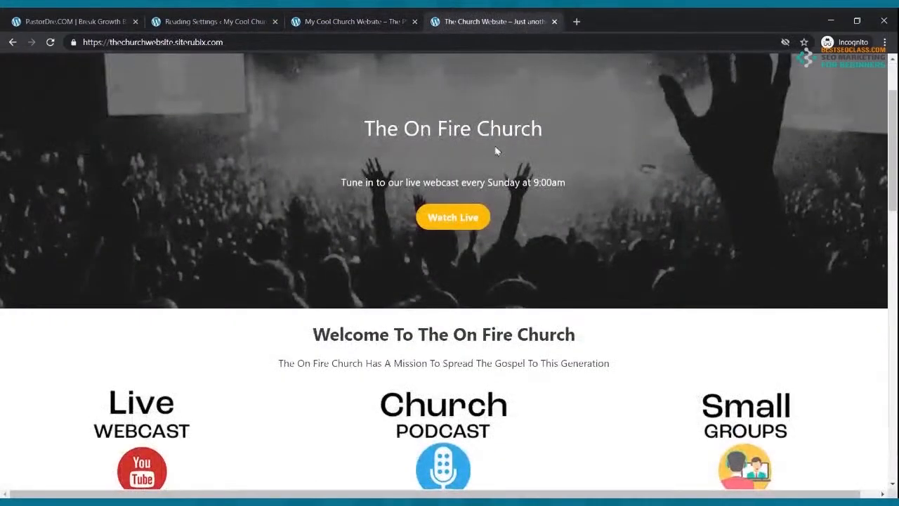
pyautogui.scroll(2, 479, 169)
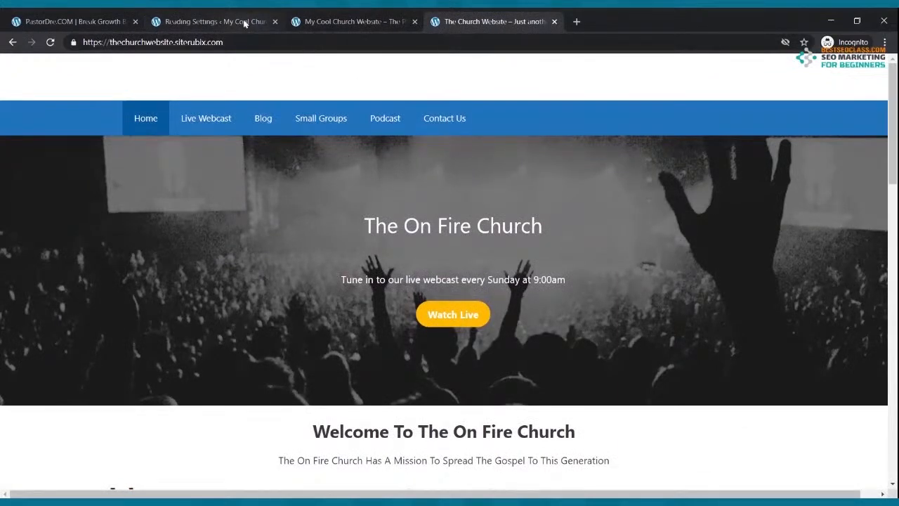
pyautogui.click(211, 21)
pyautogui.click(330, 21)
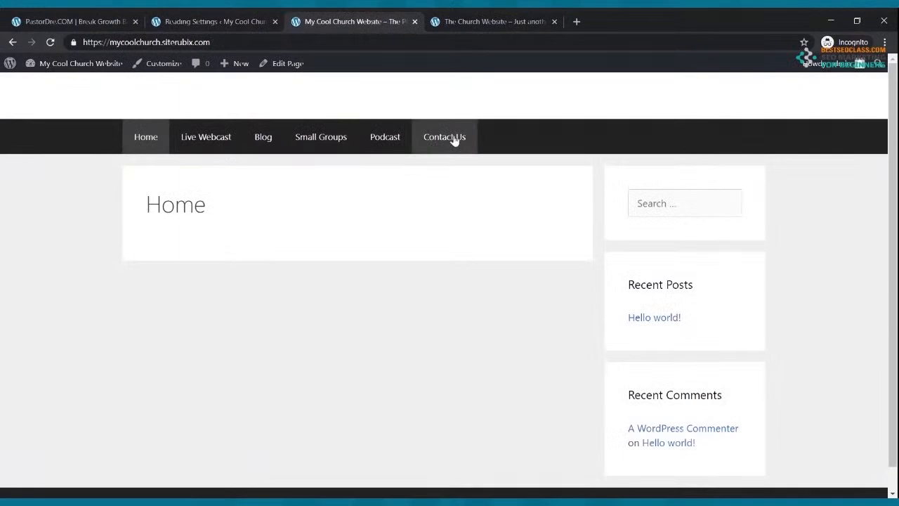
pyautogui.click(214, 24)
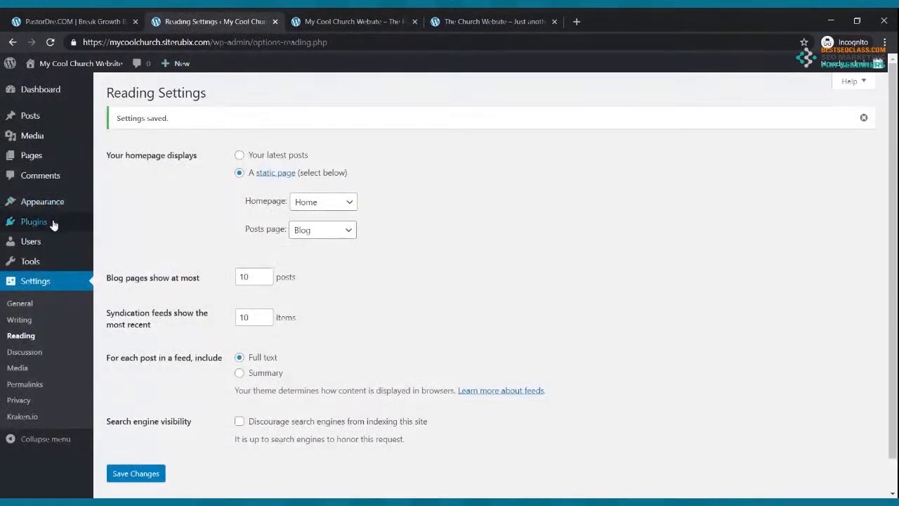
pyautogui.click(42, 201)
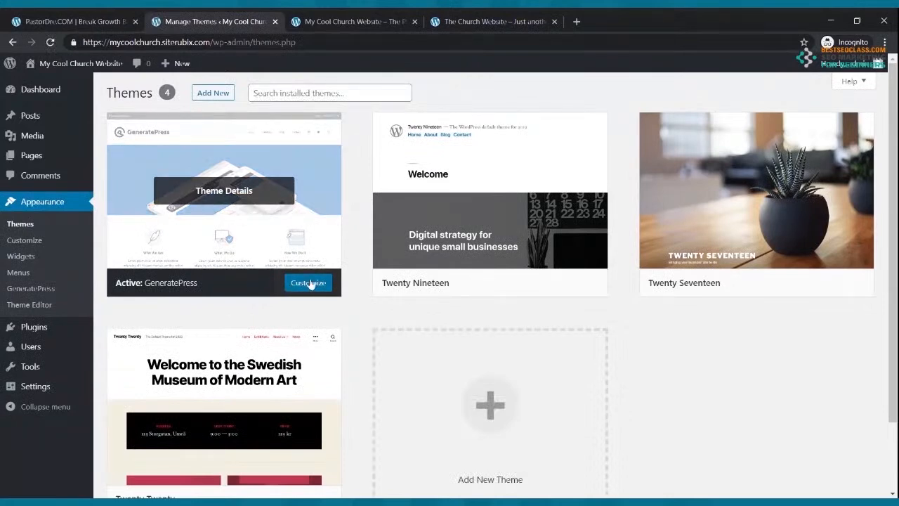
pyautogui.click(25, 241)
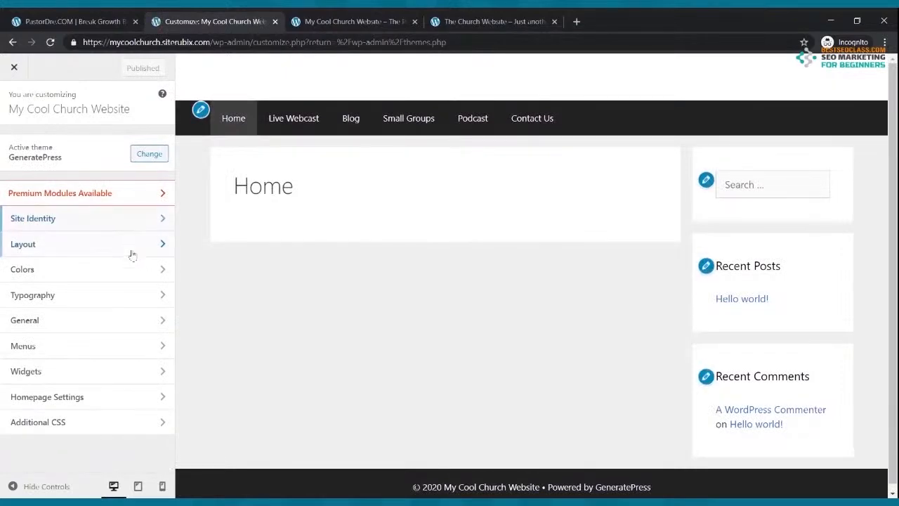
# Set Navigation Color Presets to Blue, publish, and reload the live site to check it
pyautogui.click(84, 276)
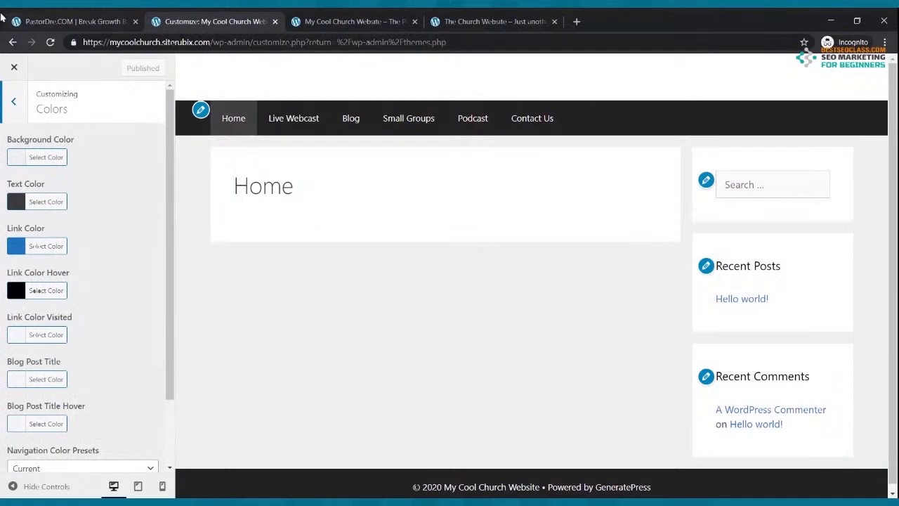
pyautogui.scroll(-2, 14, 168)
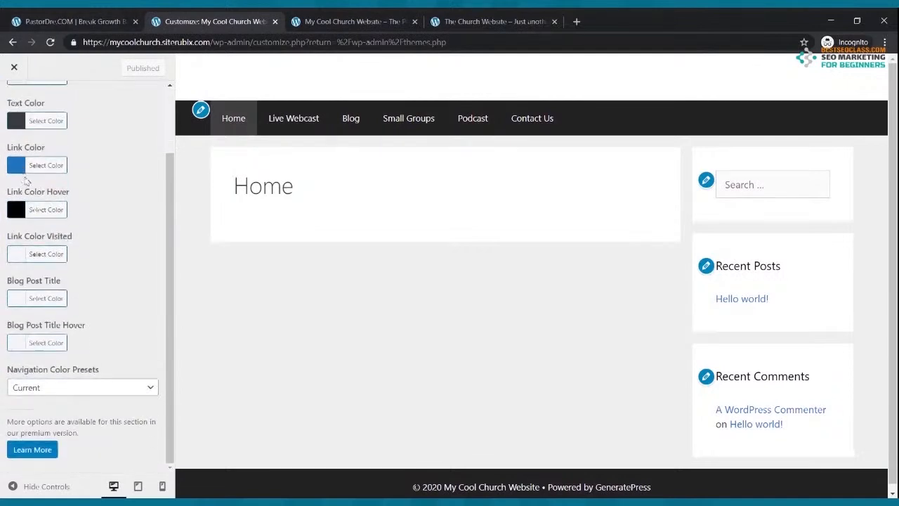
pyautogui.click(82, 390)
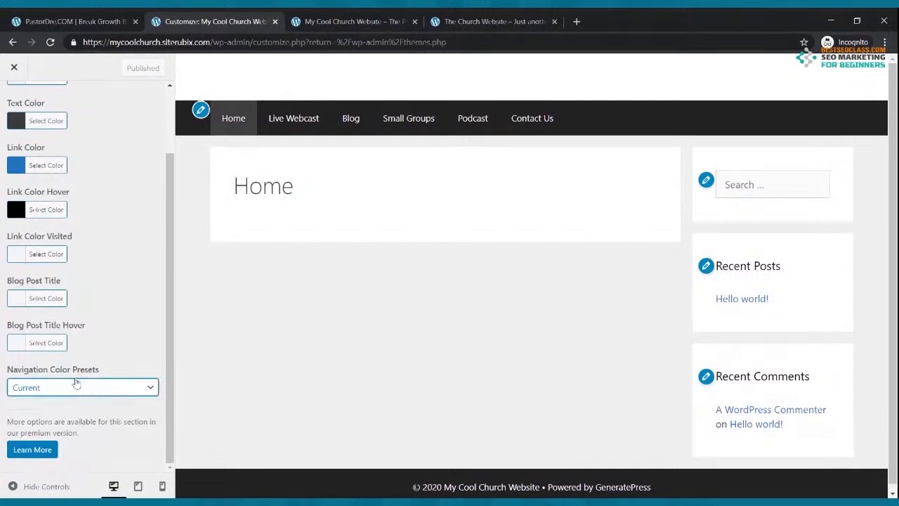
pyautogui.click(75, 380)
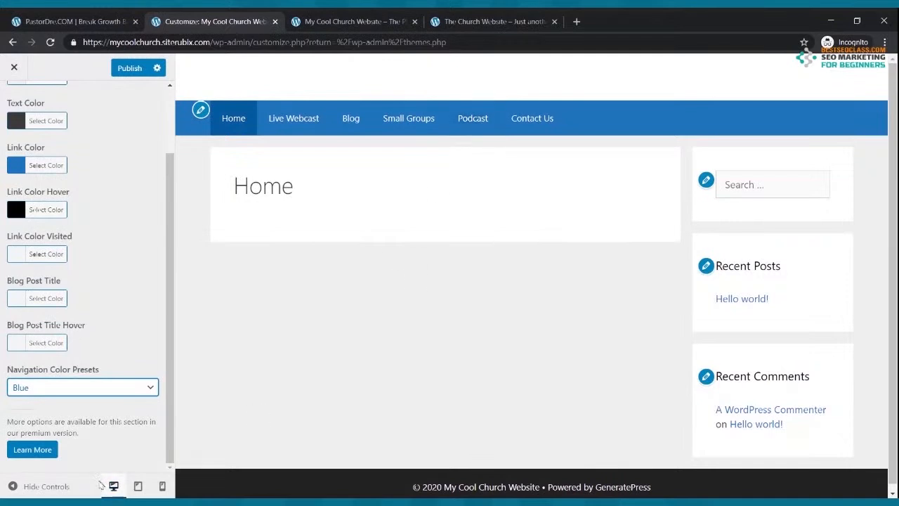
pyautogui.click(127, 74)
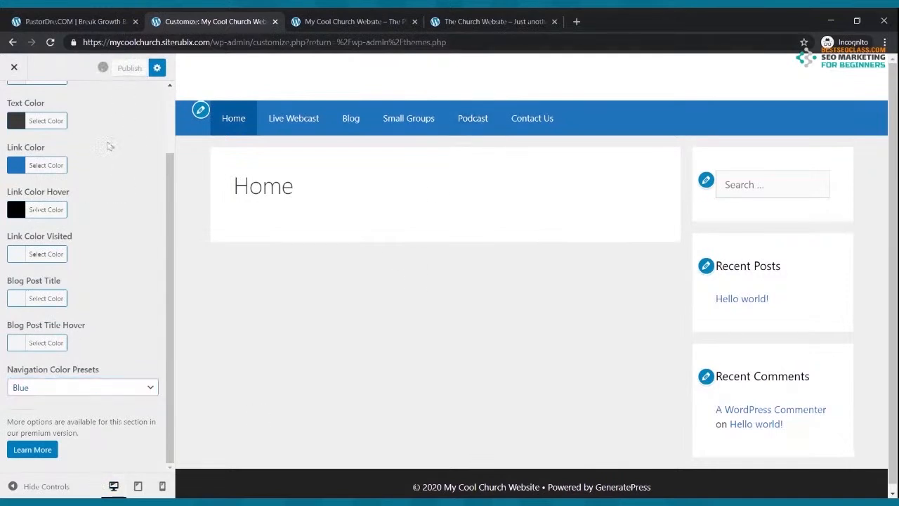
pyautogui.click(373, 16)
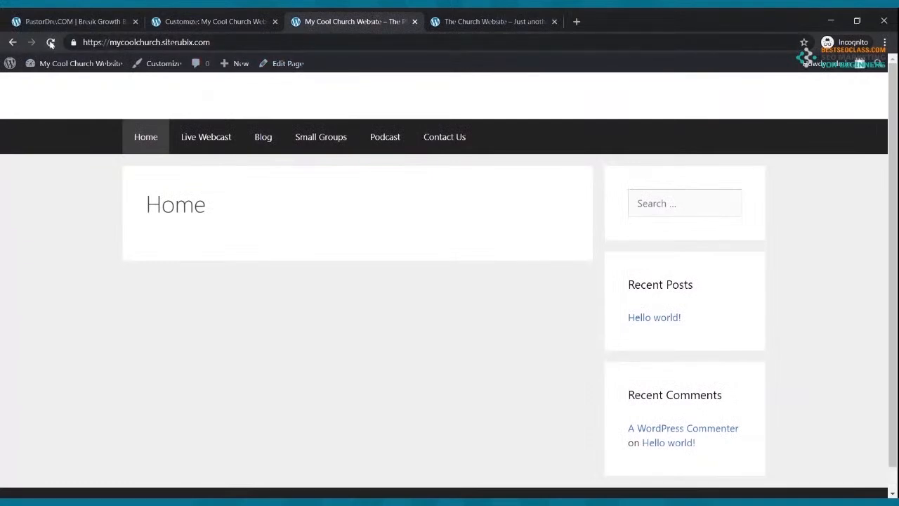
pyautogui.click(49, 43)
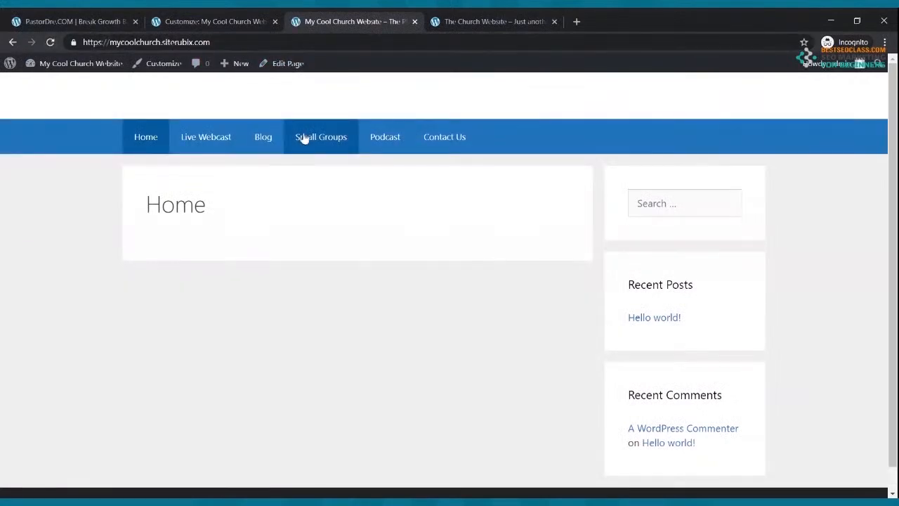
pyautogui.click(491, 19)
pyautogui.click(362, 21)
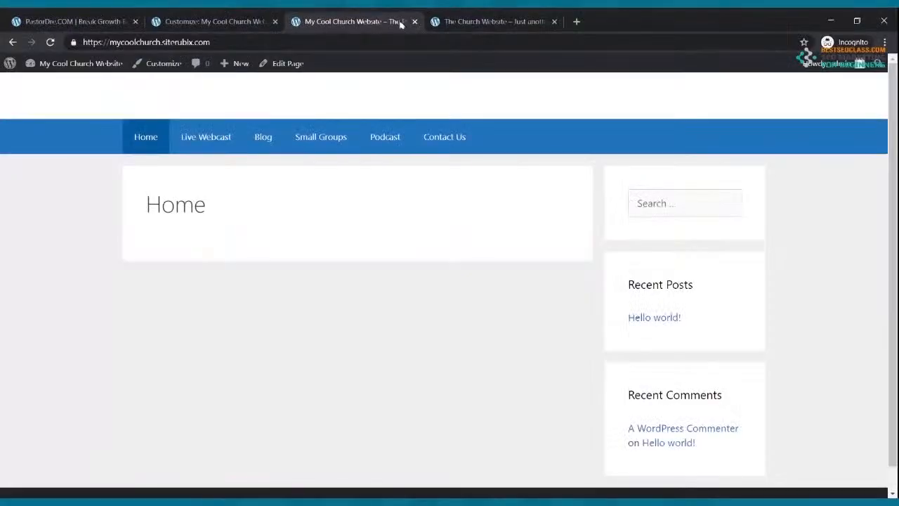
# Check the example church site's hero image, then close the Customizer back to Appearance > Themes
pyautogui.click(464, 20)
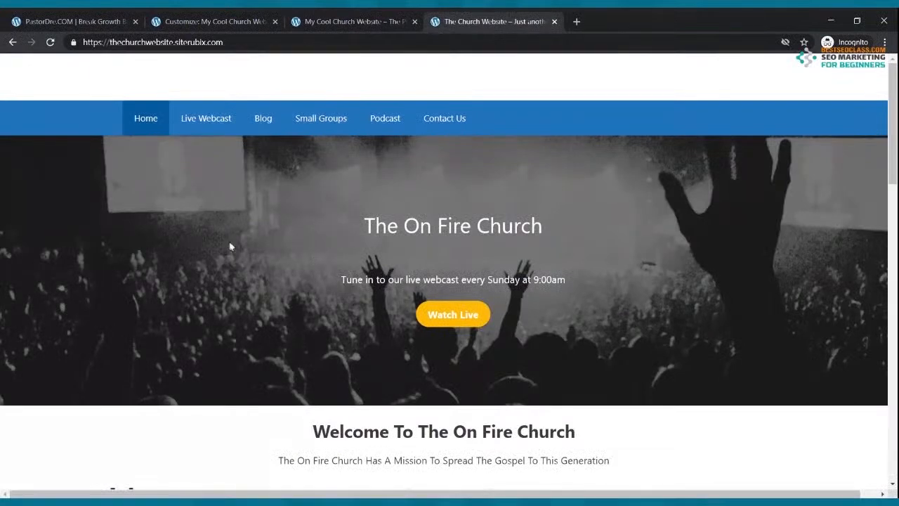
pyautogui.click(234, 23)
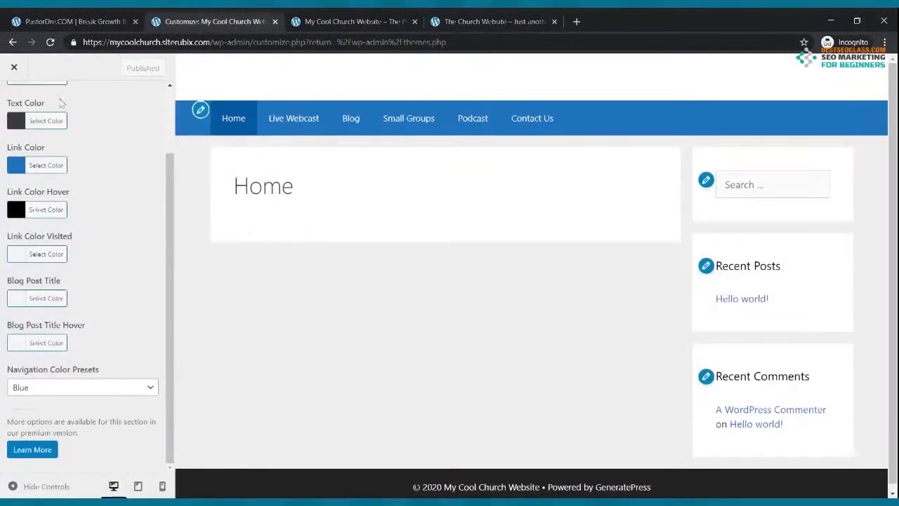
pyautogui.click(13, 68)
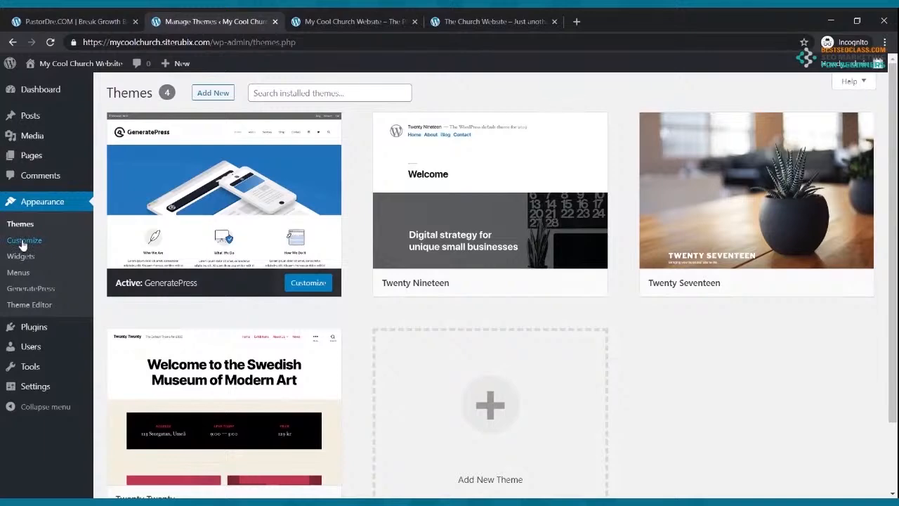
# Open the Home page in the block editor and hide its title with the eye icon
pyautogui.click(31, 158)
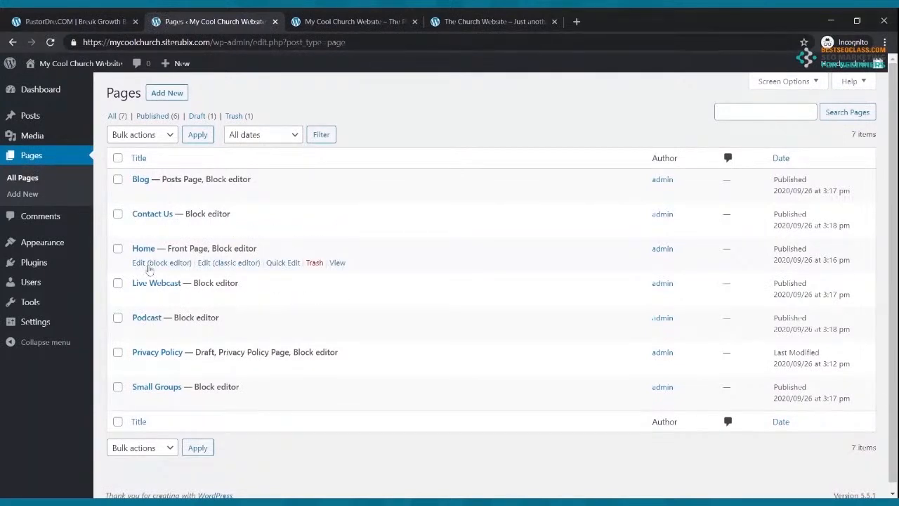
pyautogui.click(161, 265)
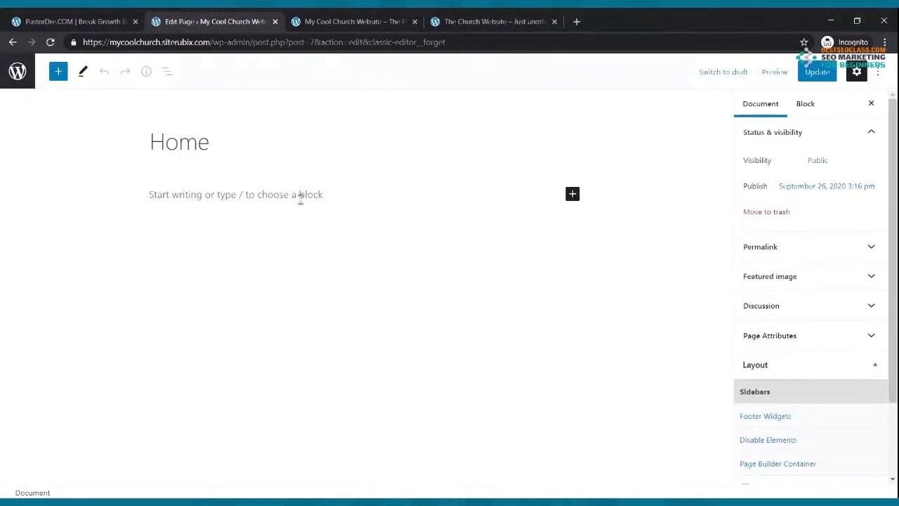
pyautogui.moveTo(281, 149)
pyautogui.click(572, 144)
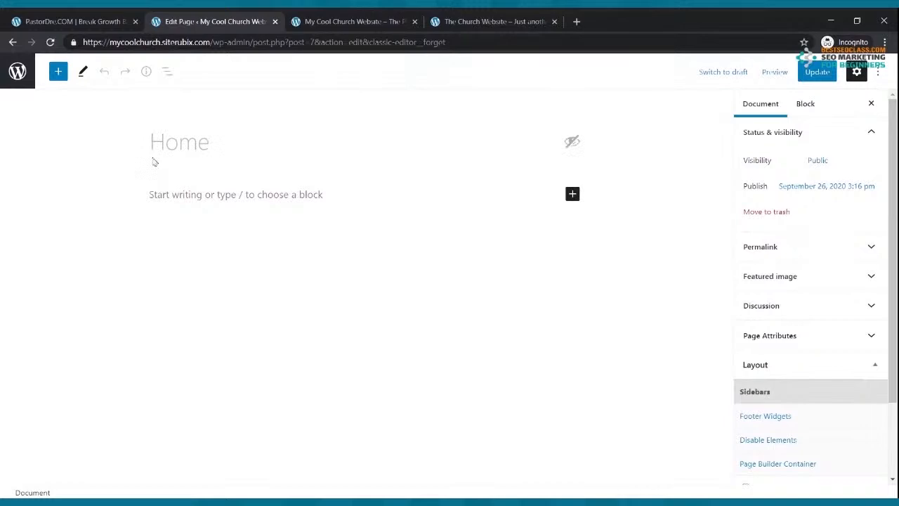
# Update the Home page and reload the live site to confirm the title is gone
pyautogui.click(364, 17)
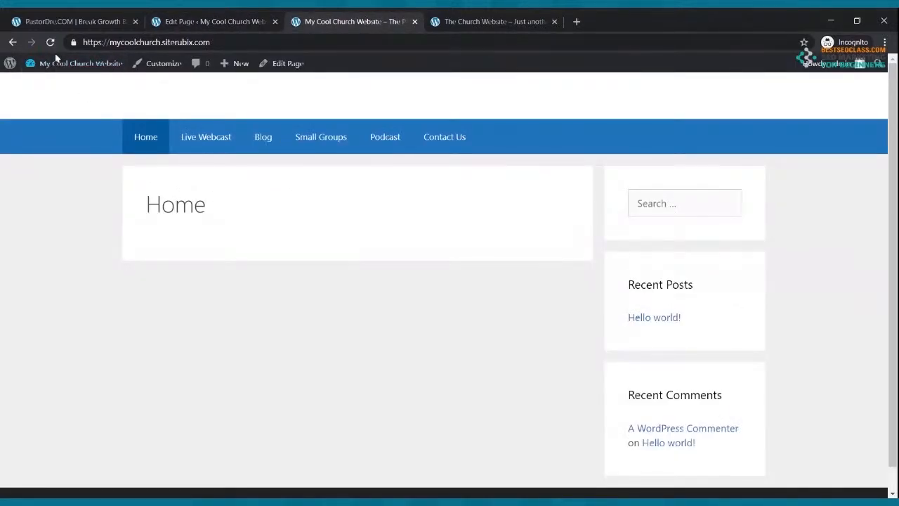
pyautogui.click(51, 43)
pyautogui.click(195, 20)
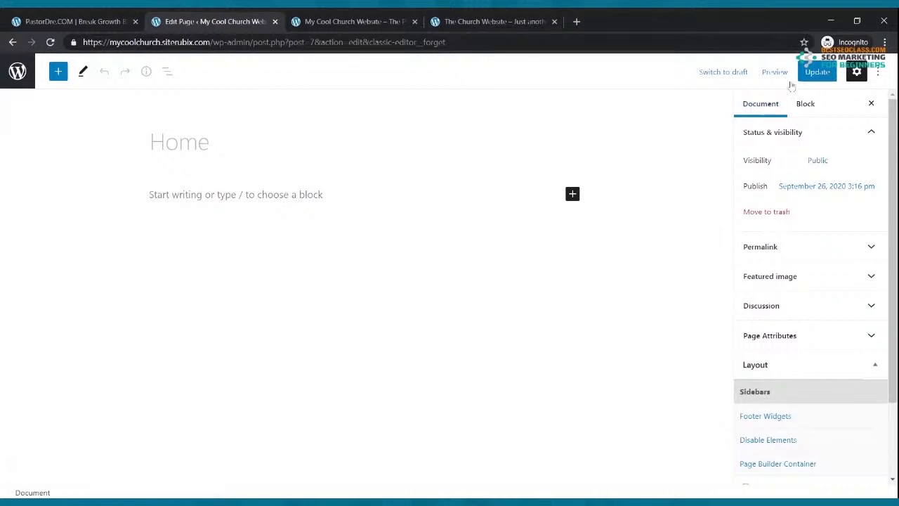
pyautogui.click(816, 72)
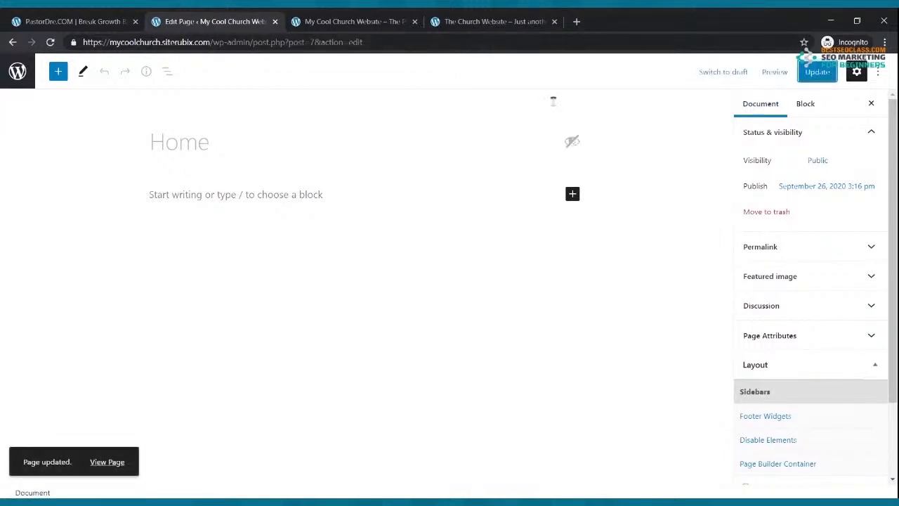
pyautogui.click(357, 20)
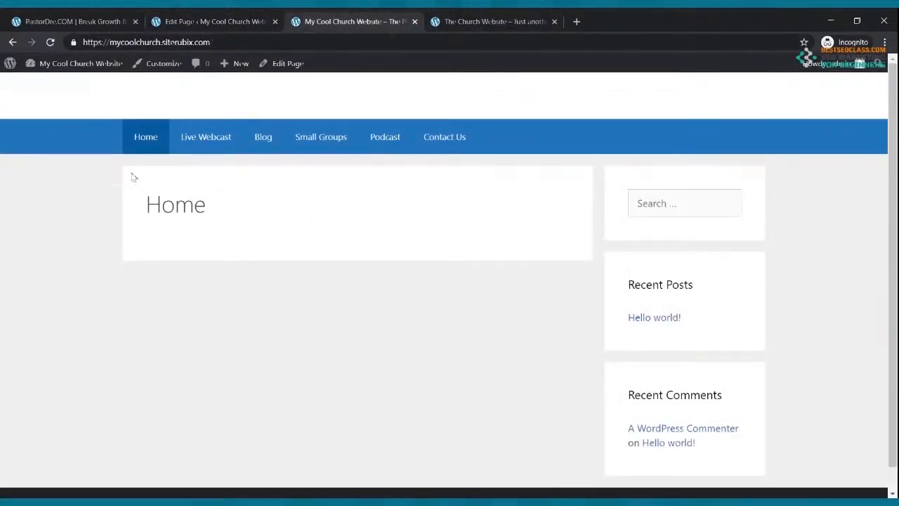
pyautogui.click(51, 42)
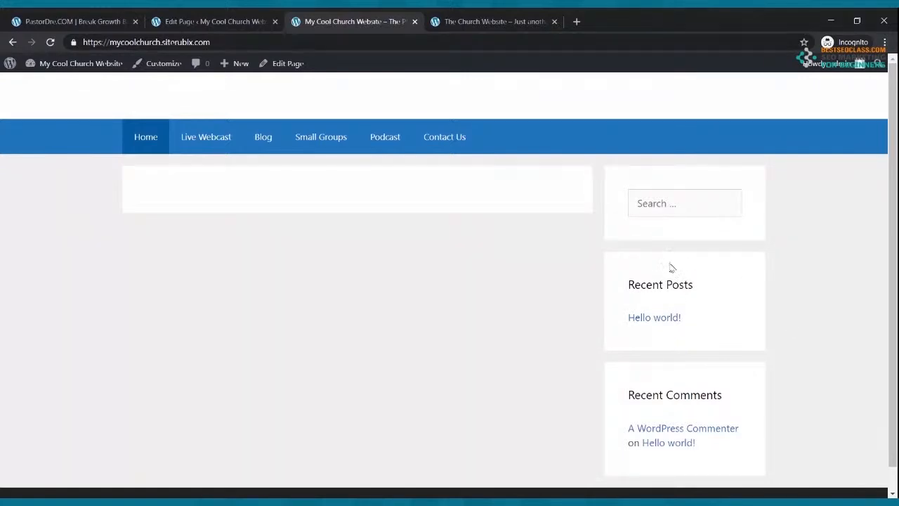
pyautogui.click(195, 15)
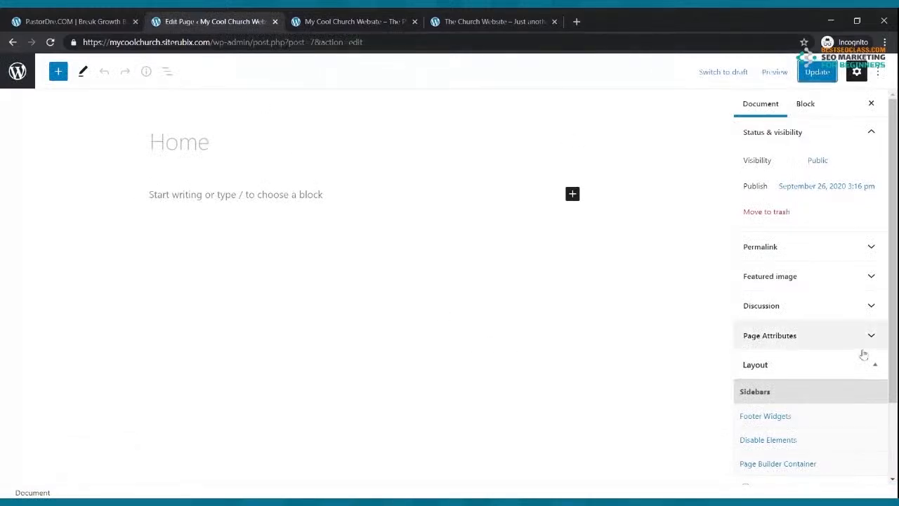
# Set the Home page sidebar layout to Content (no sidebars) and update the page
pyautogui.scroll(-2, 795, 329)
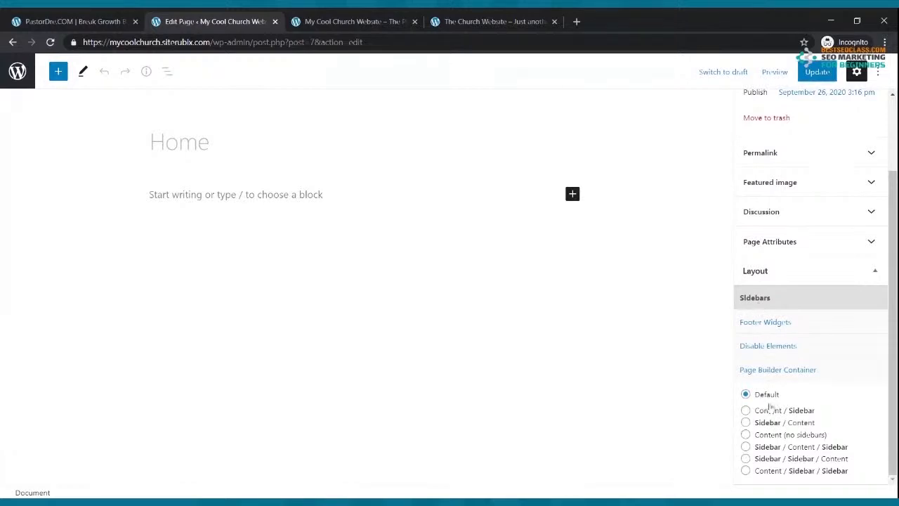
pyautogui.click(746, 435)
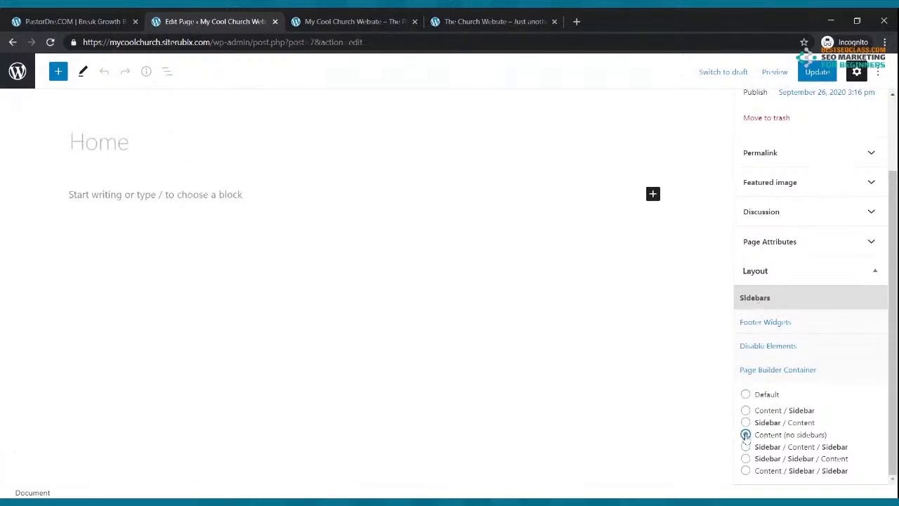
pyautogui.click(817, 71)
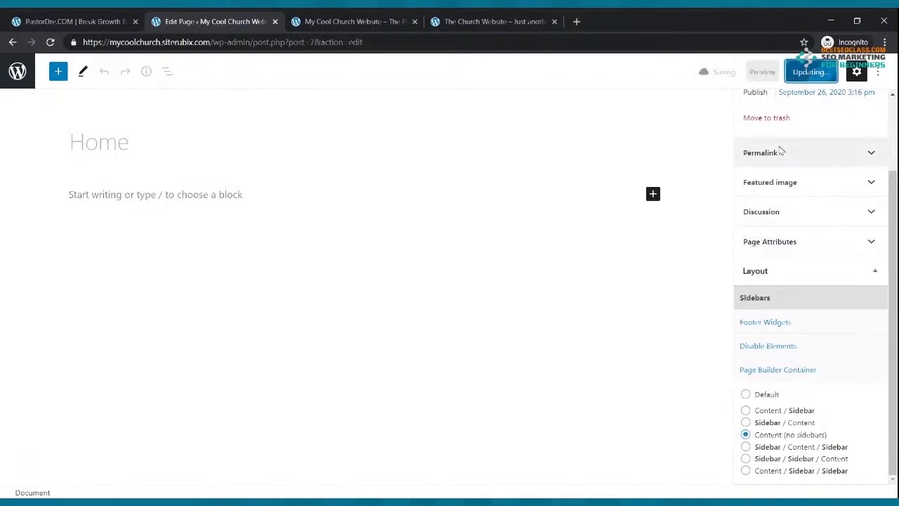
# Reload the live site to see the full-width layout and compare it with the example church homepage
pyautogui.click(356, 19)
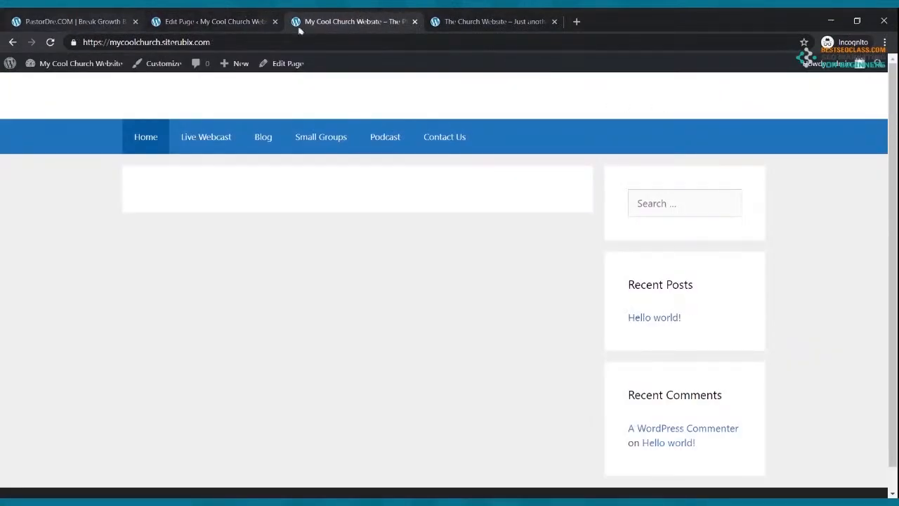
pyautogui.click(51, 44)
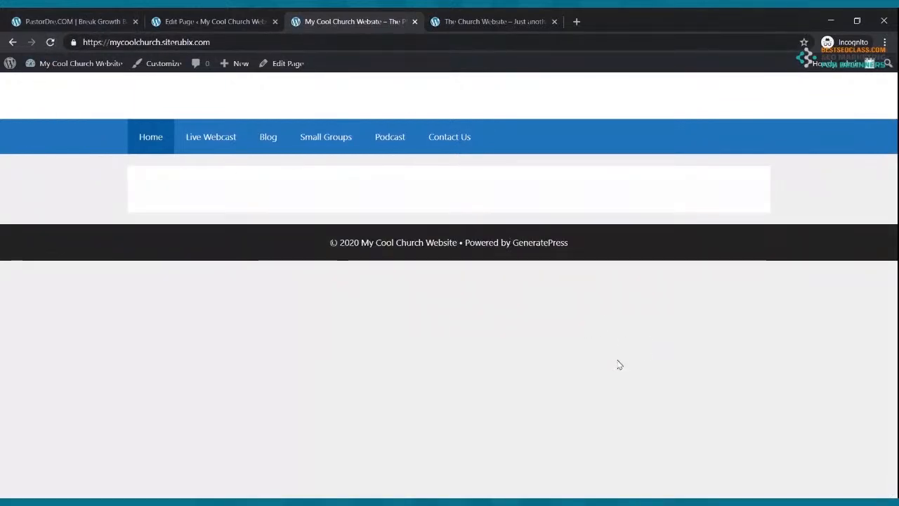
pyautogui.click(492, 21)
pyautogui.scroll(-3, 556, 244)
pyautogui.scroll(3, 534, 201)
pyautogui.click(351, 21)
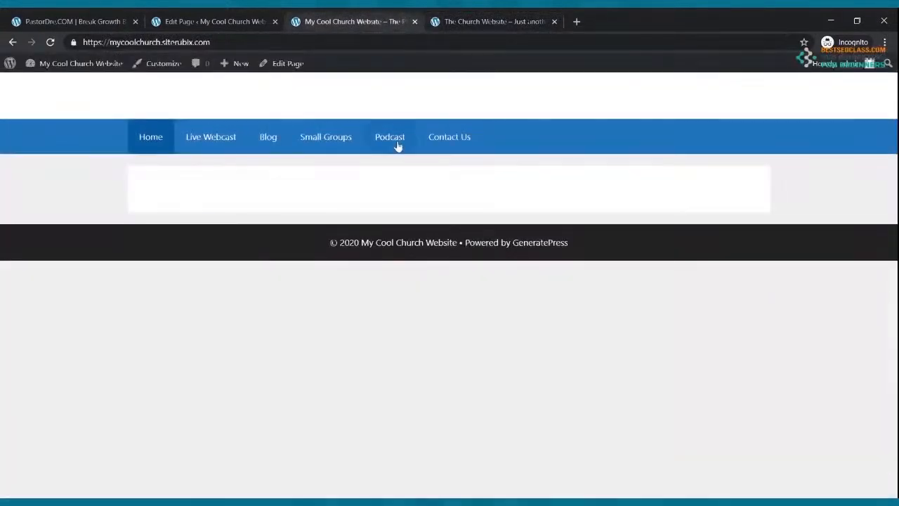
pyautogui.click(460, 22)
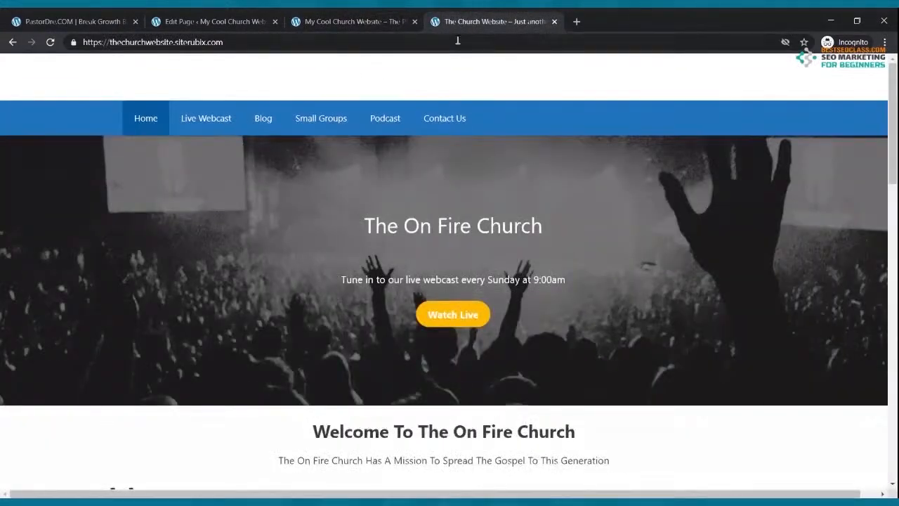
pyautogui.click(232, 21)
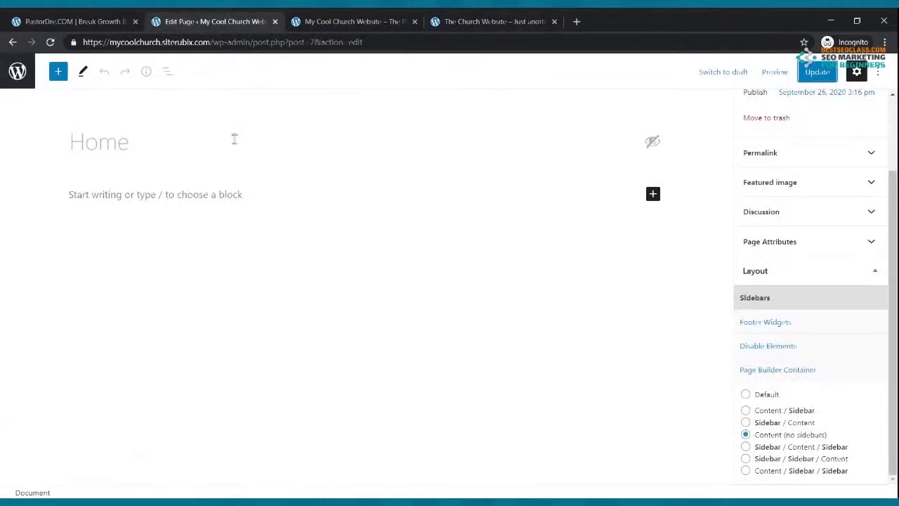
# Search the inserter for 'cov' and add an empty Cover block, then glance at the reference site
pyautogui.click(651, 197)
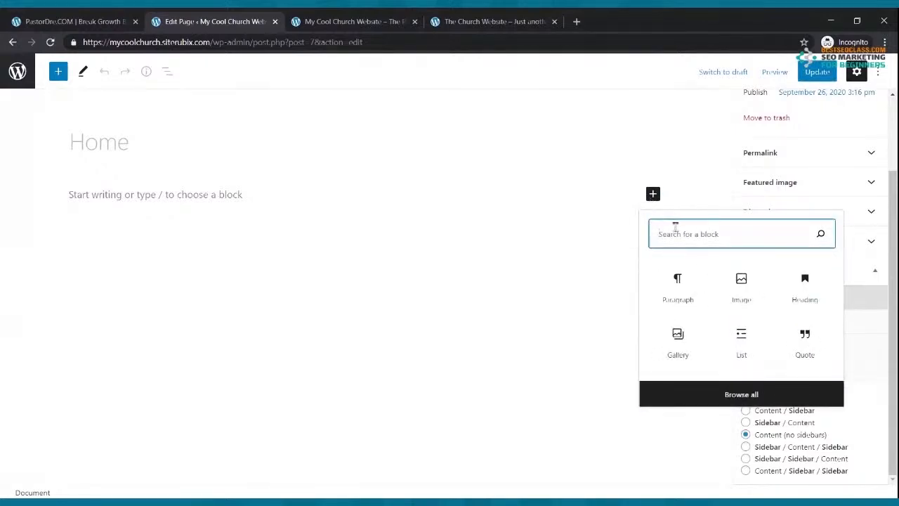
pyautogui.write('cover')
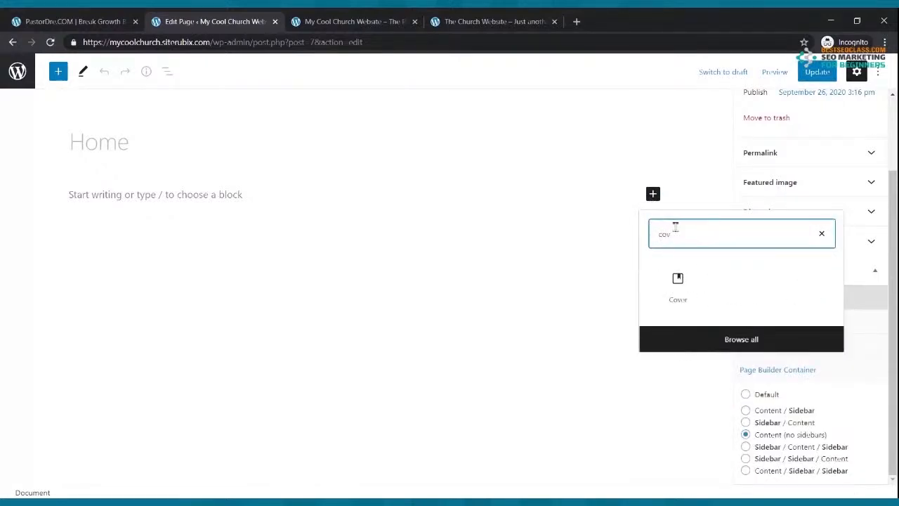
pyautogui.click(672, 288)
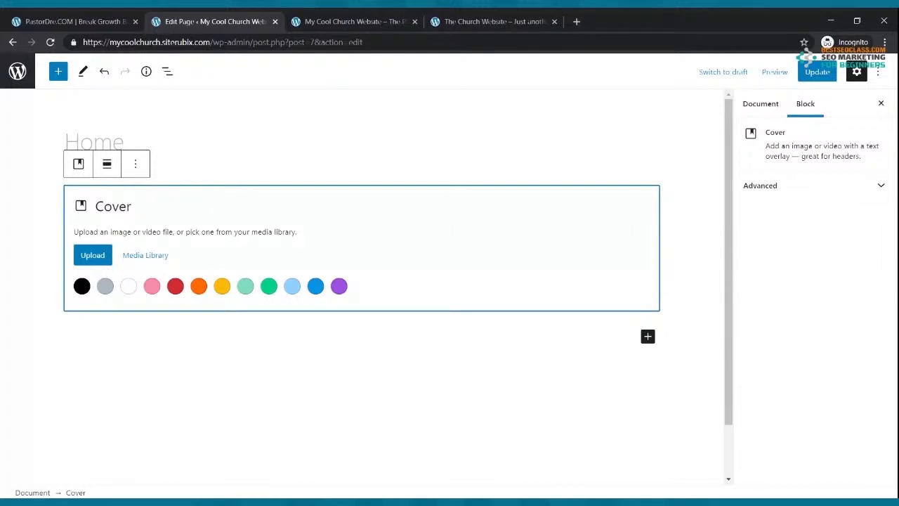
pyautogui.click(487, 21)
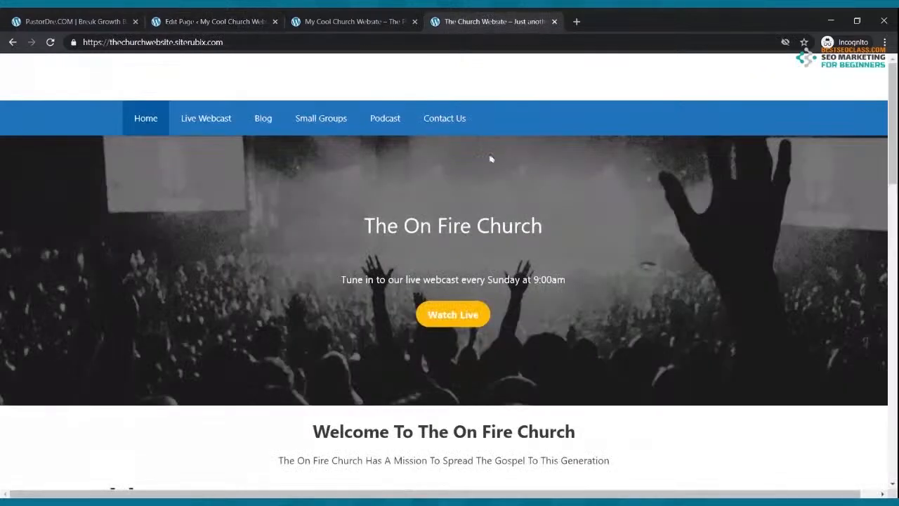
pyautogui.click(242, 21)
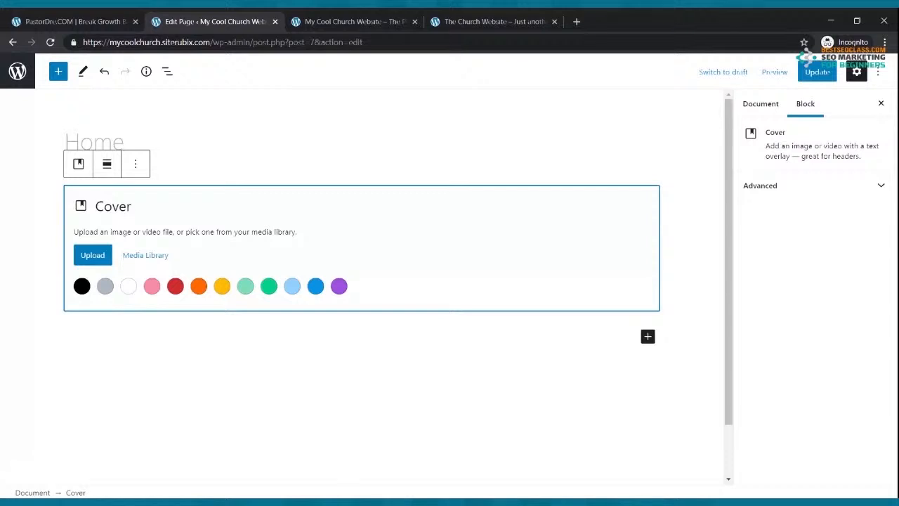
# Upload the black-and-white crowd photo into the Cover block, set a black background, and update the page
pyautogui.click(94, 257)
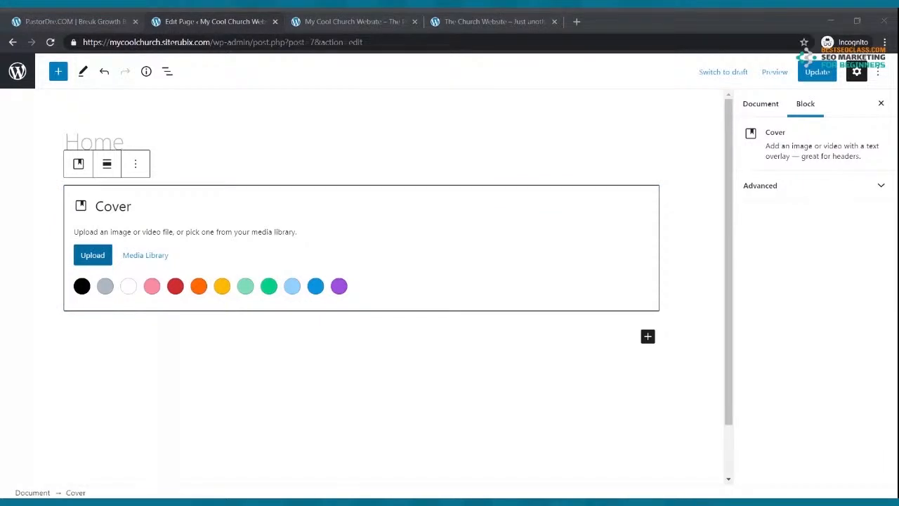
pyautogui.press('Return')
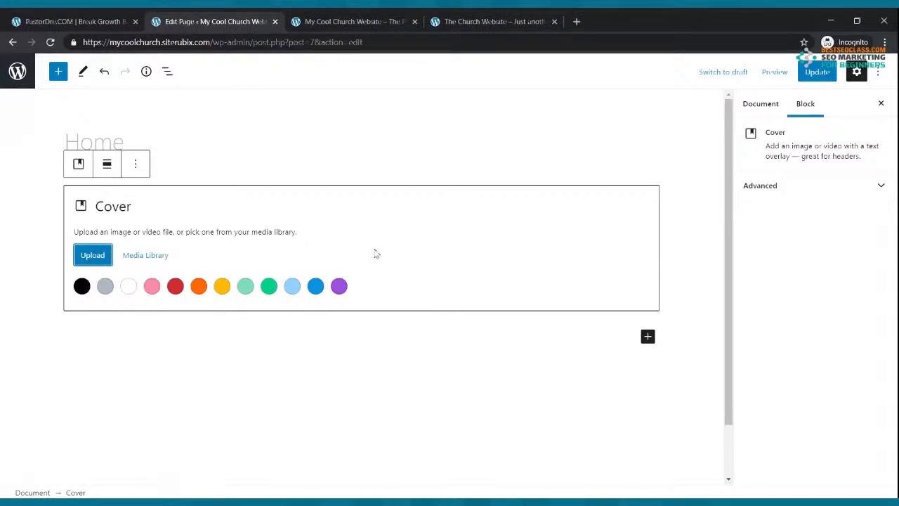
pyautogui.click(814, 72)
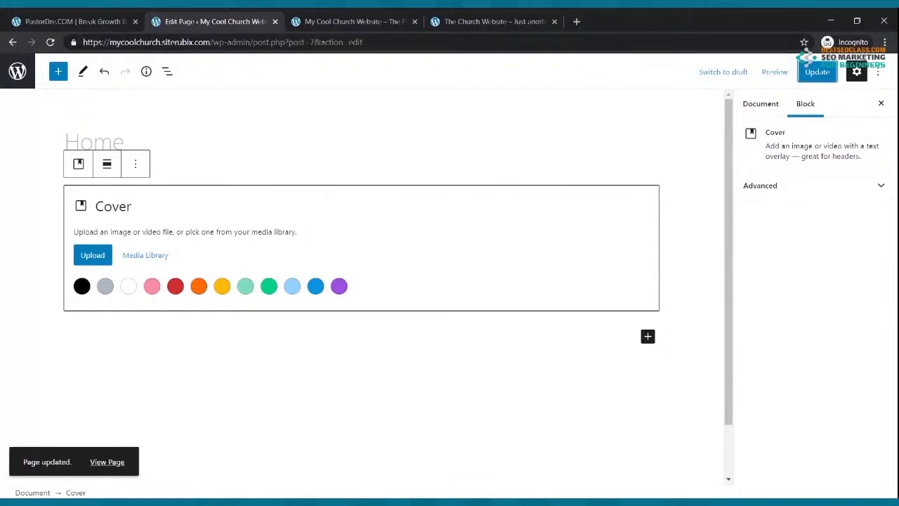
pyautogui.click(82, 286)
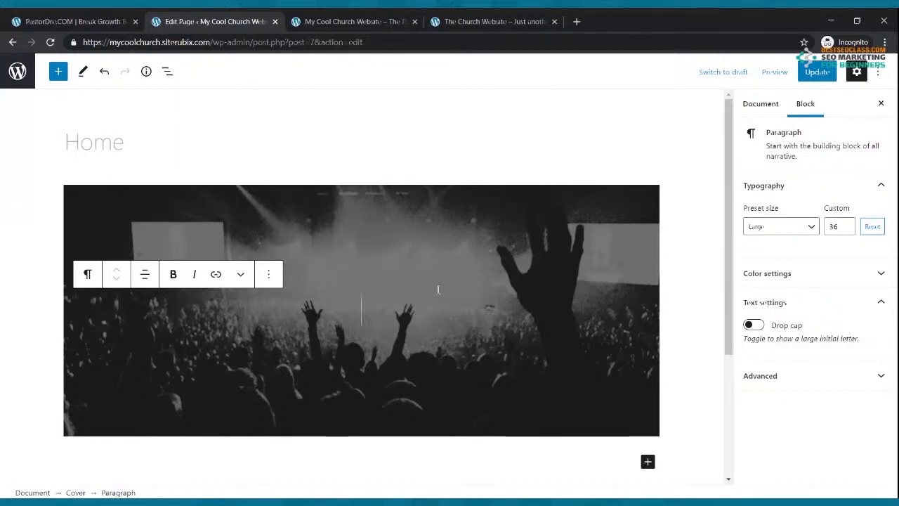
pyautogui.scroll(-1, 476, 261)
pyautogui.scroll(1, 475, 261)
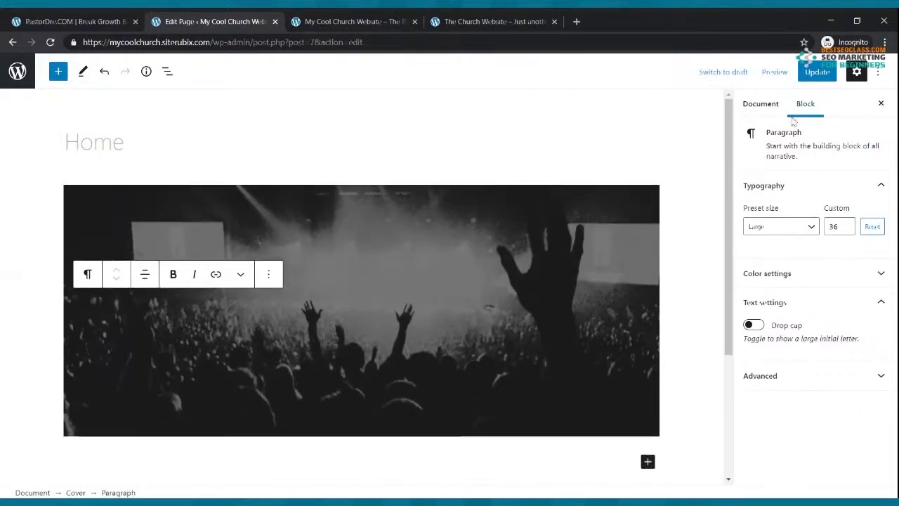
pyautogui.click(814, 71)
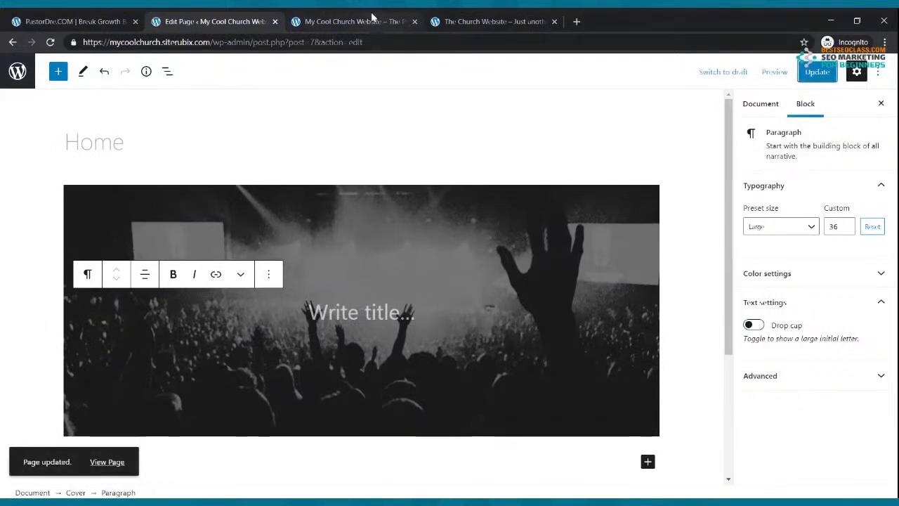
# Reload the live site to see the crowd cover and compare it with the reference church homepage
pyautogui.click(371, 19)
pyautogui.click(50, 43)
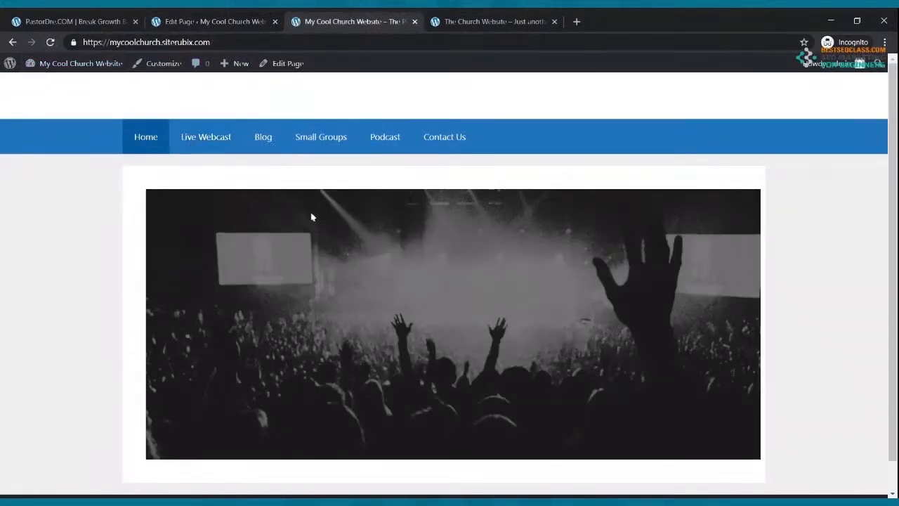
pyautogui.click(473, 20)
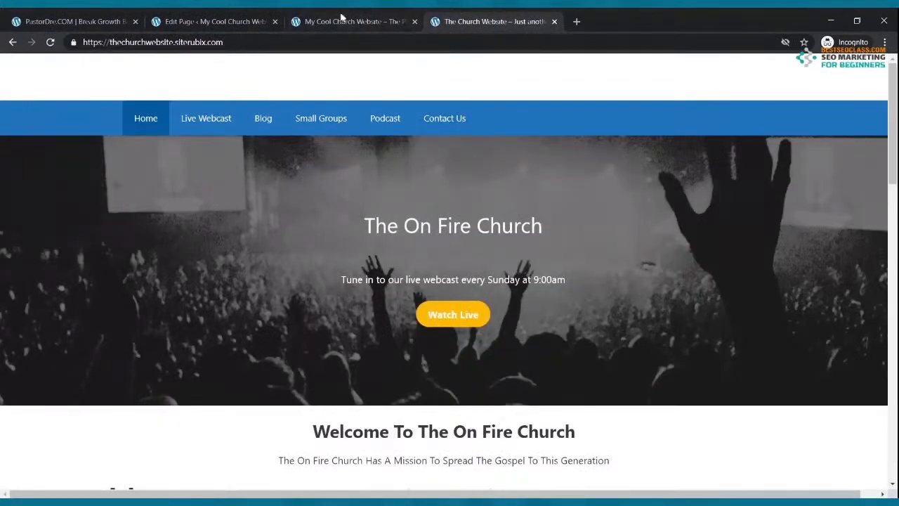
pyautogui.click(342, 17)
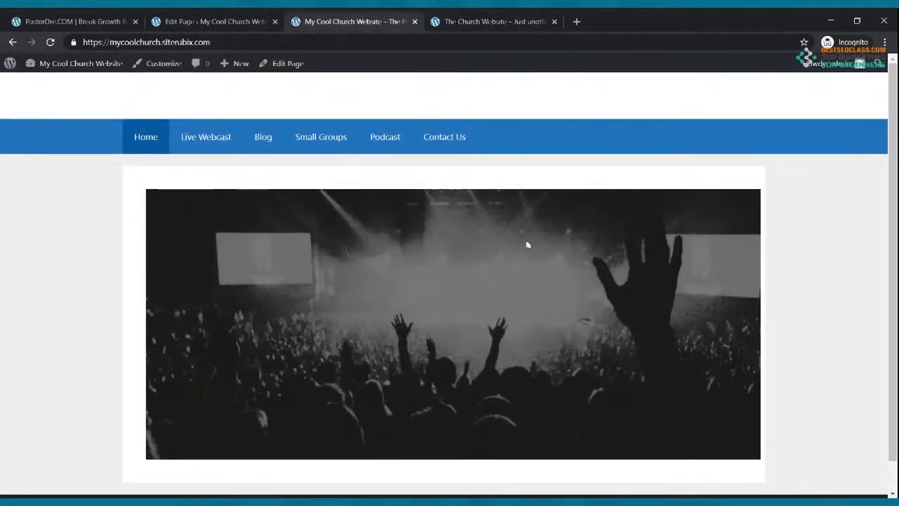
pyautogui.click(225, 28)
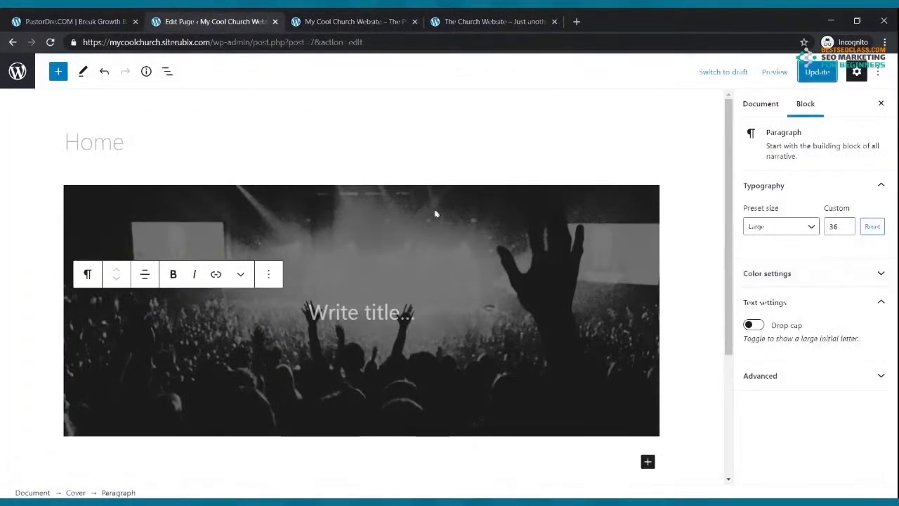
# Set the page's Layout > Page Builder Container to Full Width and update the Home page
pyautogui.click(333, 155)
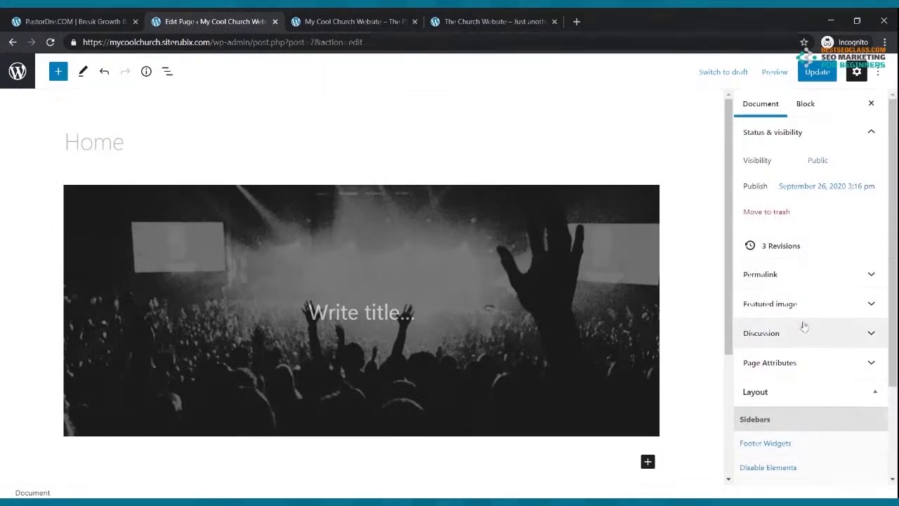
pyautogui.scroll(-2, 804, 324)
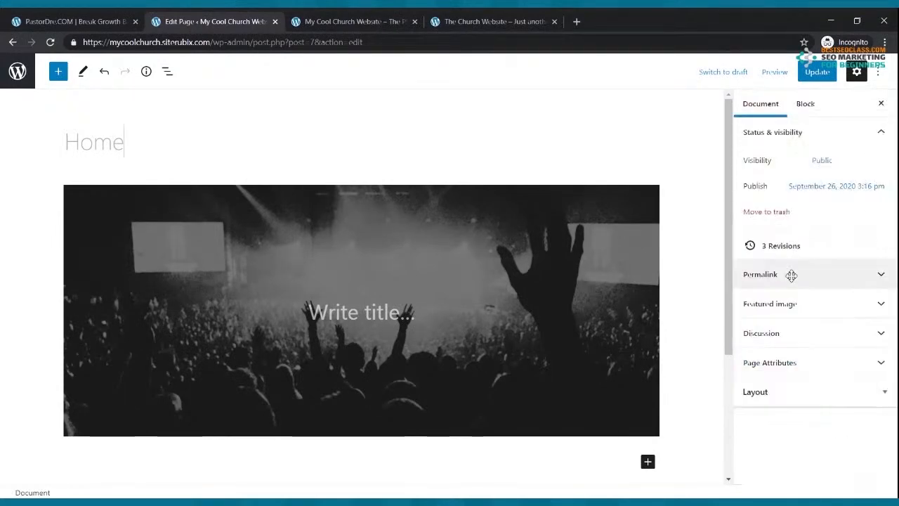
pyautogui.click(778, 392)
pyautogui.scroll(-3, 779, 376)
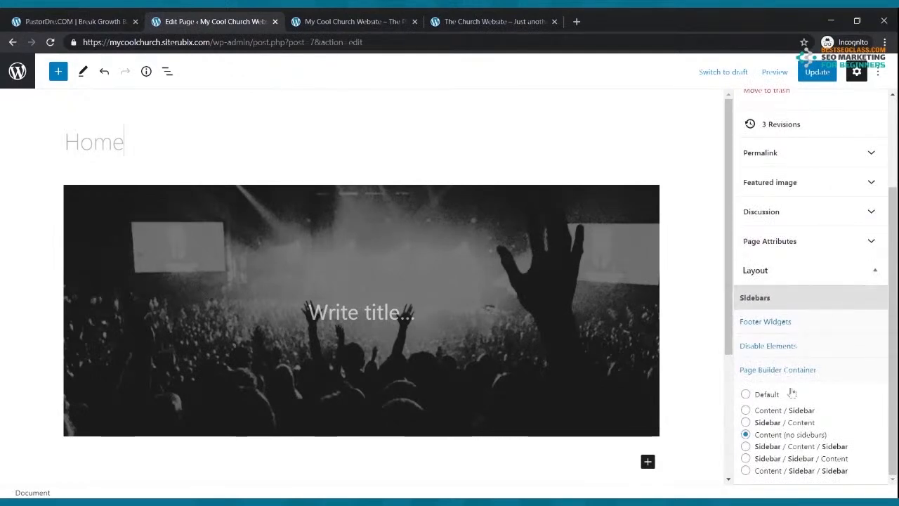
pyautogui.click(795, 373)
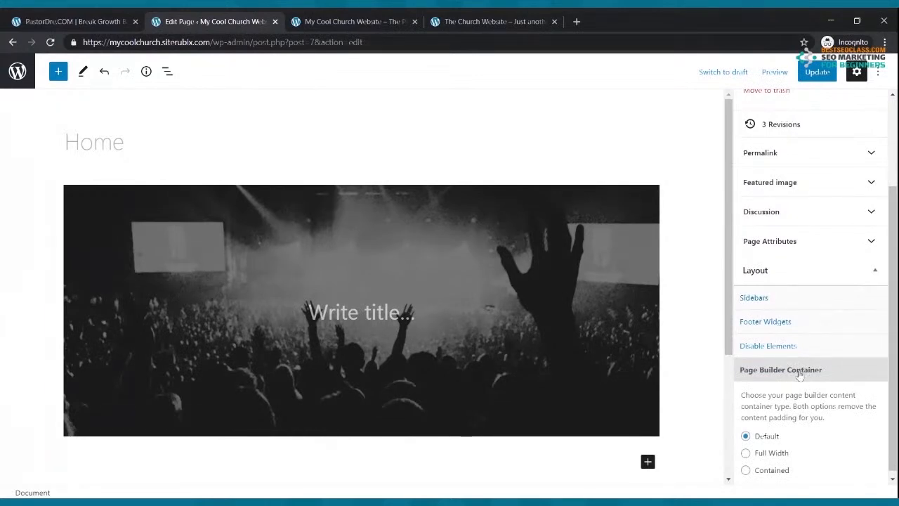
pyautogui.click(746, 453)
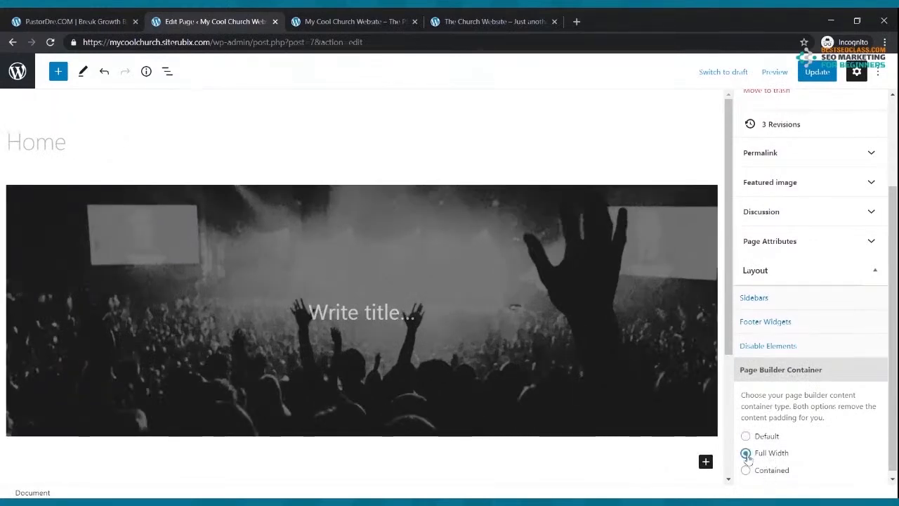
pyautogui.click(817, 75)
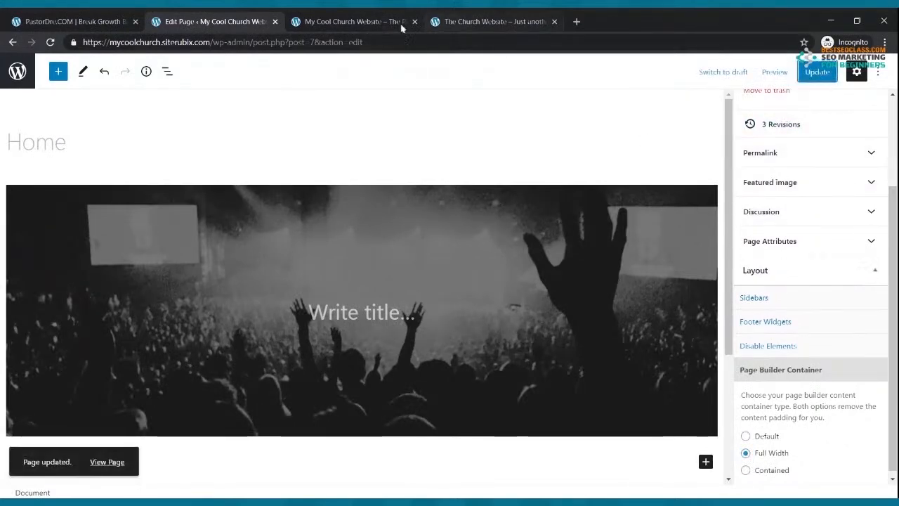
pyautogui.click(347, 21)
# Reload the live site to view the full-width crowd hero and compare it with the reference homepage
pyautogui.moveTo(47, 56)
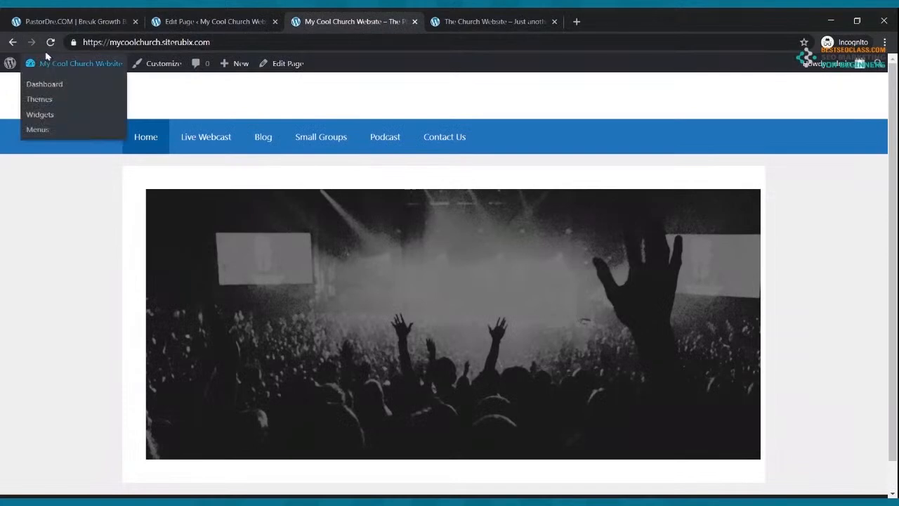
pyautogui.click(50, 45)
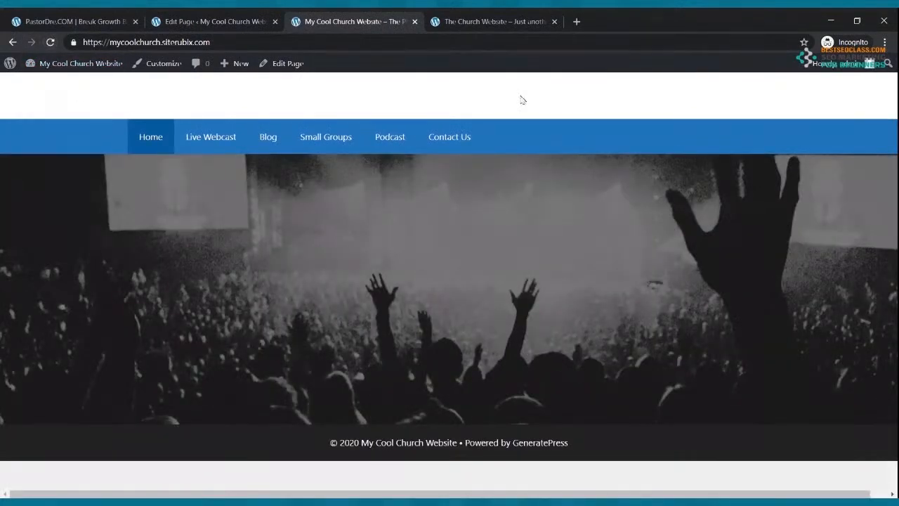
pyautogui.click(453, 22)
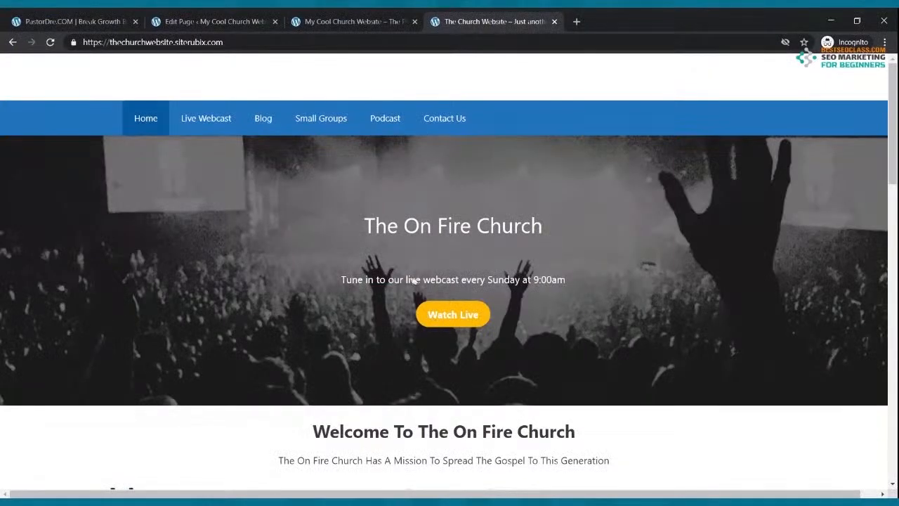
pyautogui.click(239, 19)
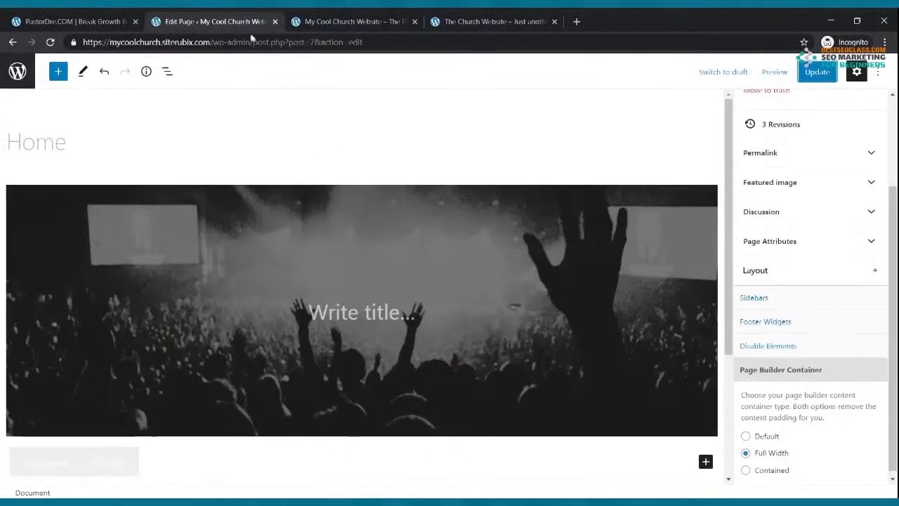
# Type the cover heading 'The Cool Church' and update the Home page
pyautogui.click(359, 311)
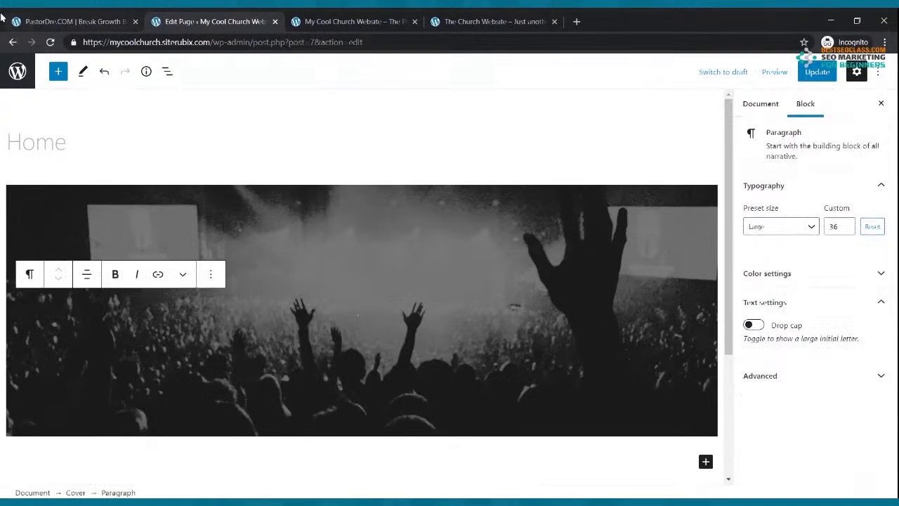
pyautogui.write('Te')
pyautogui.press('BackSpace')
pyautogui.write('he Cool')
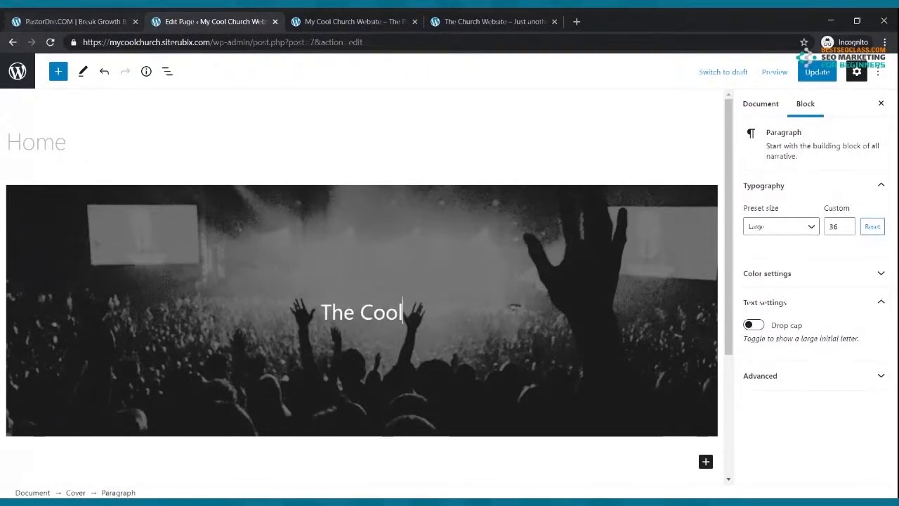
pyautogui.write(' Church')
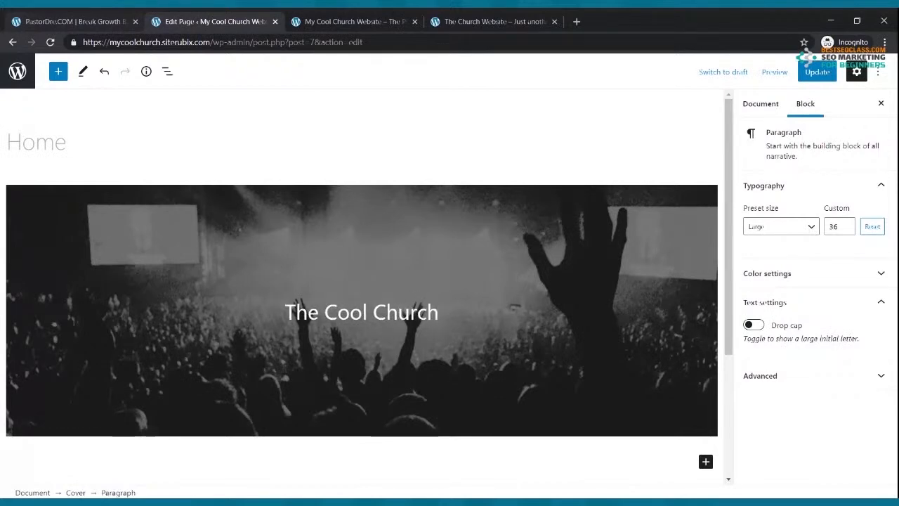
pyautogui.click(818, 72)
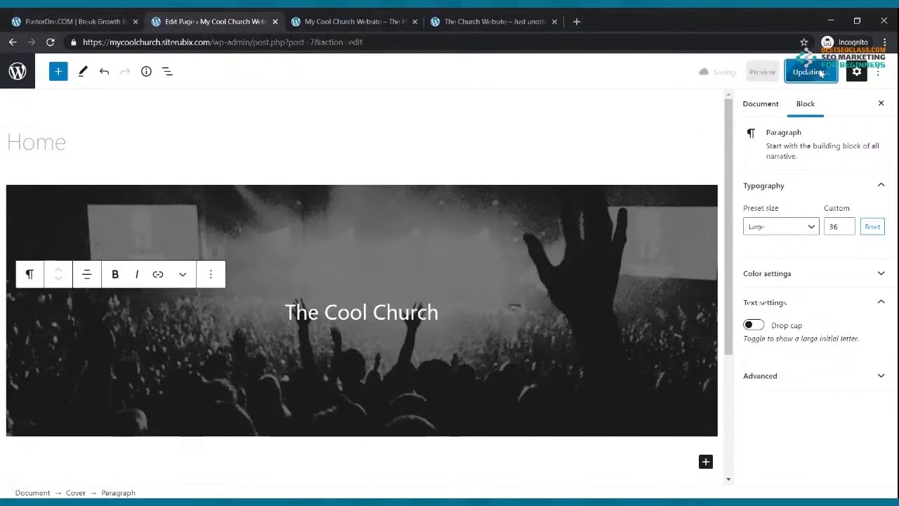
# Reload the live site to see 'The Cool Church' heading and compare with the On Fire Church reference
pyautogui.click(355, 21)
pyautogui.moveTo(44, 62)
pyautogui.click(50, 42)
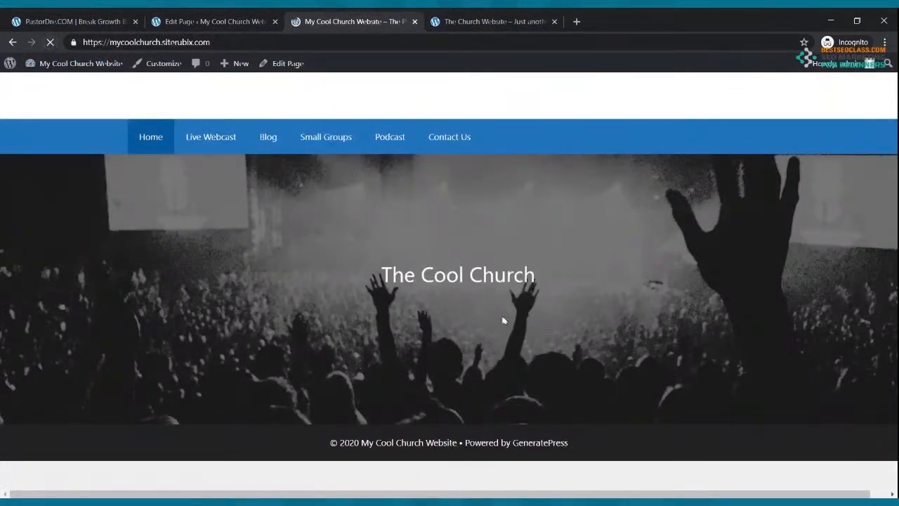
pyautogui.click(514, 23)
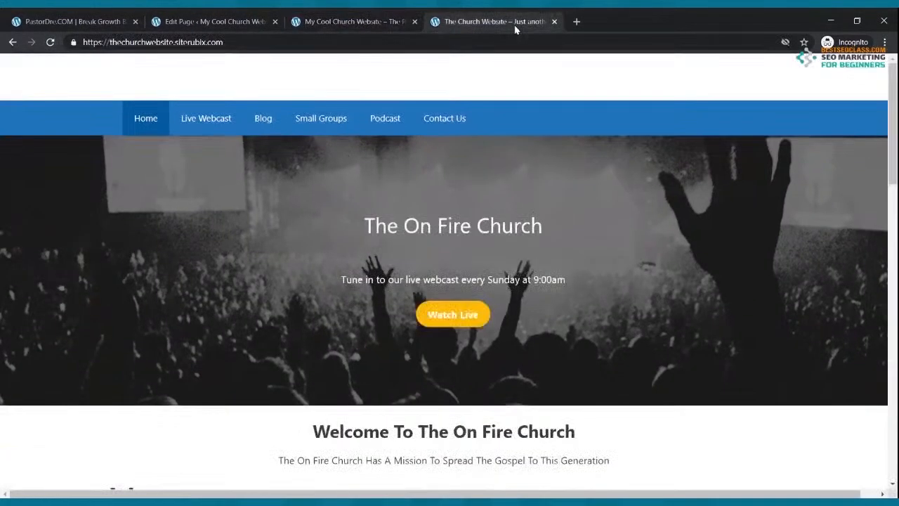
pyautogui.click(366, 20)
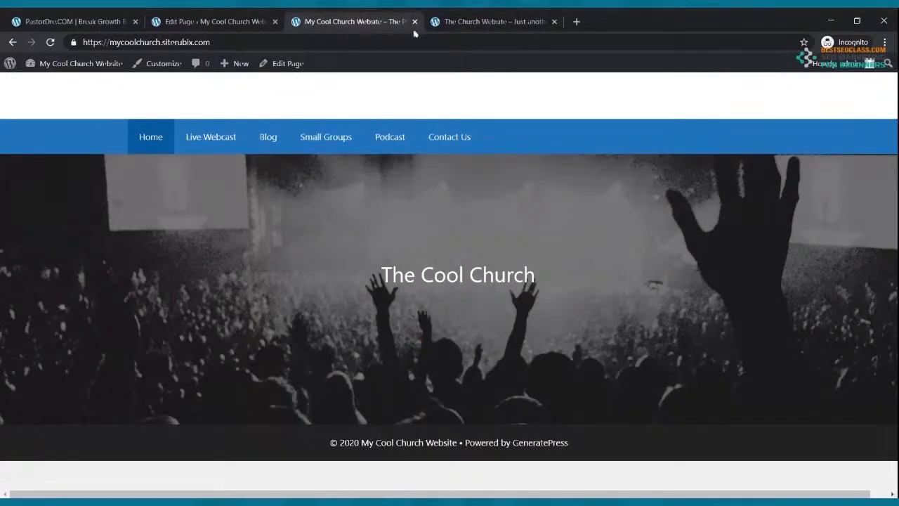
pyautogui.click(227, 23)
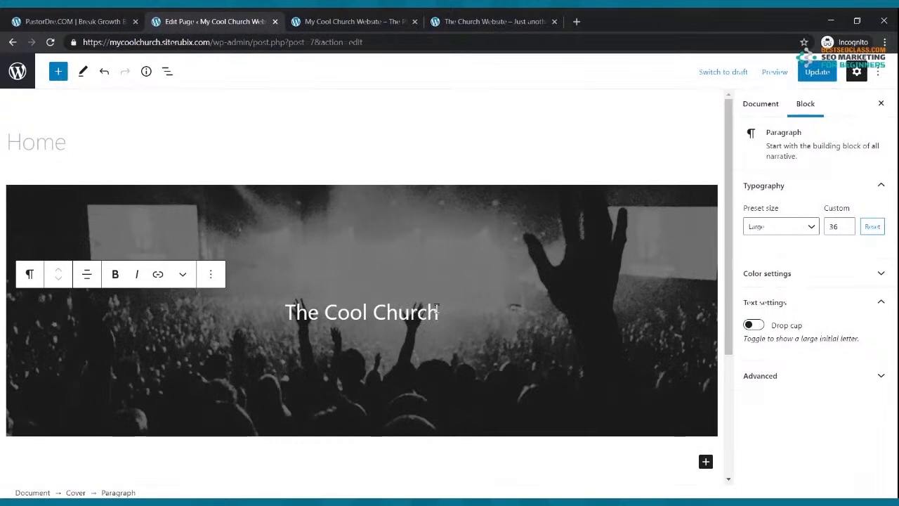
# Add a paragraph under the heading reading 'Join Us Every Sunday Morning For Our Live Webcast at 9:00a'
pyautogui.press('Return')
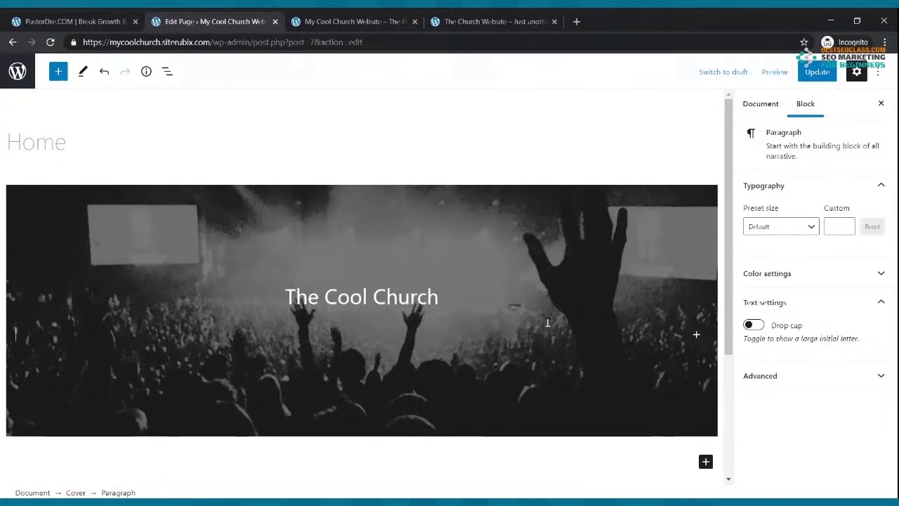
pyautogui.click(696, 337)
pyautogui.click(551, 205)
pyautogui.write('Ju')
pyautogui.press('BackSpace')
pyautogui.write('oin us')
pyautogui.press('BackSpace')
pyautogui.press('BackSpace')
pyautogui.write('Su')
pyautogui.press('BackSpace')
pyautogui.write('Us Every Sunday')
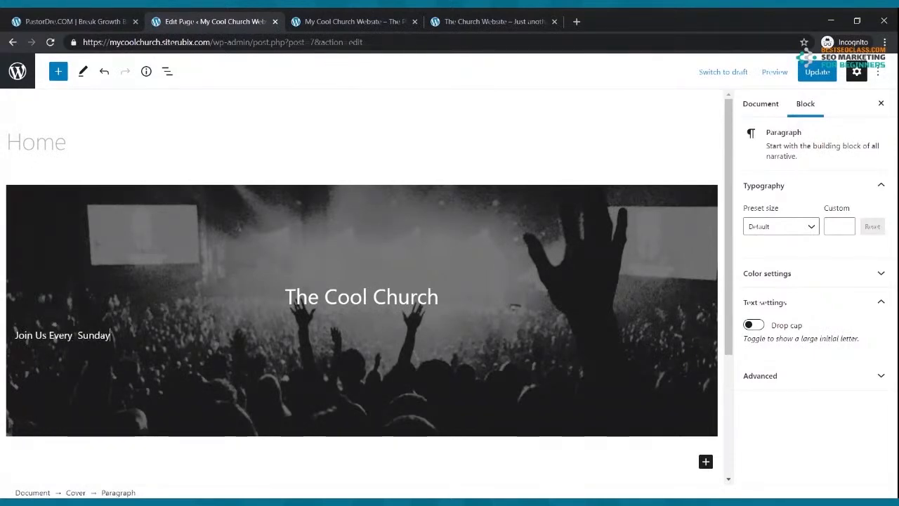
pyautogui.write(' Morning F')
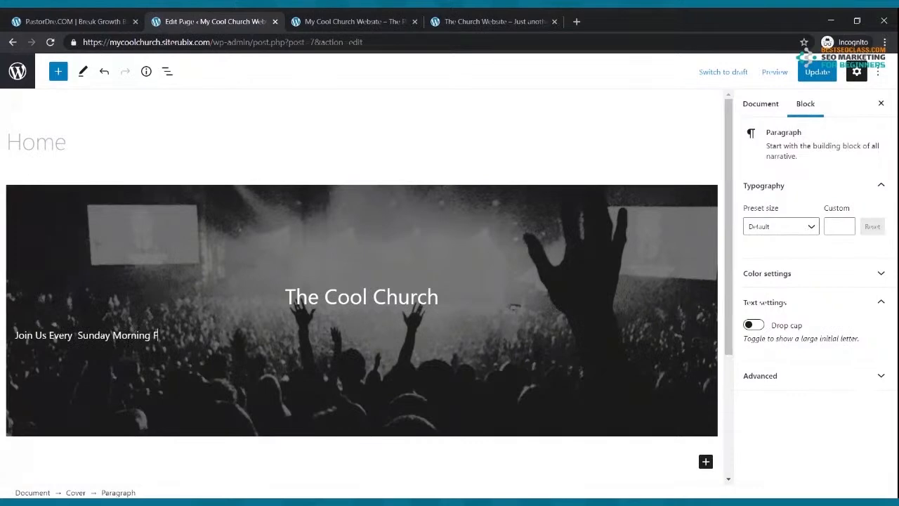
pyautogui.write('or Our Live')
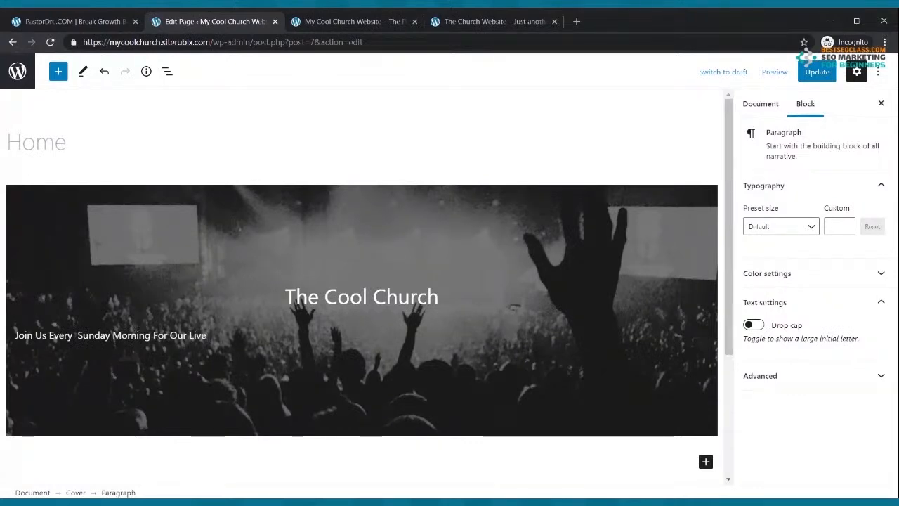
pyautogui.write(' Webcast at 9:00am')
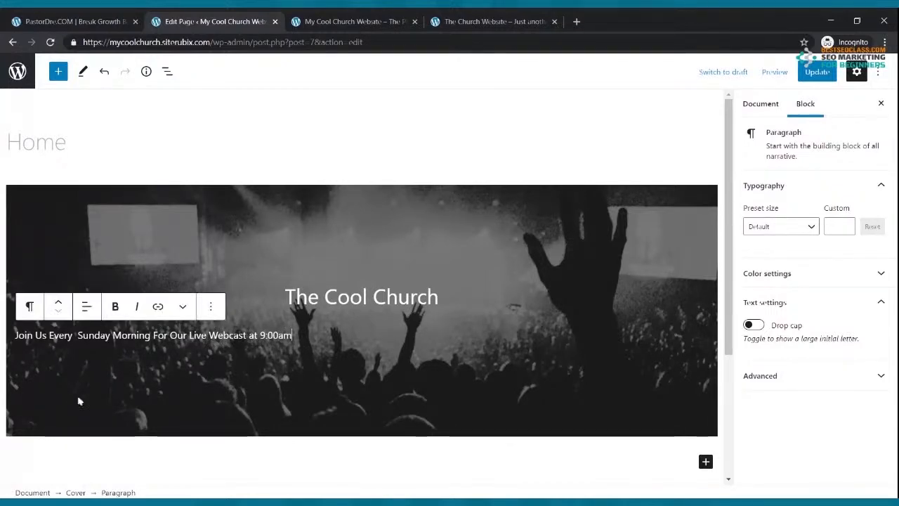
# Centre-align the tagline and update the Home page
pyautogui.click(88, 313)
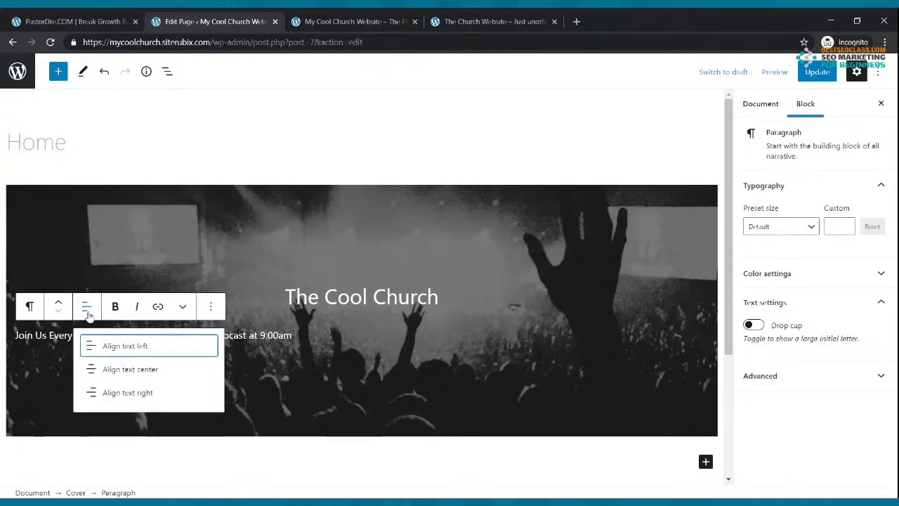
pyautogui.click(120, 371)
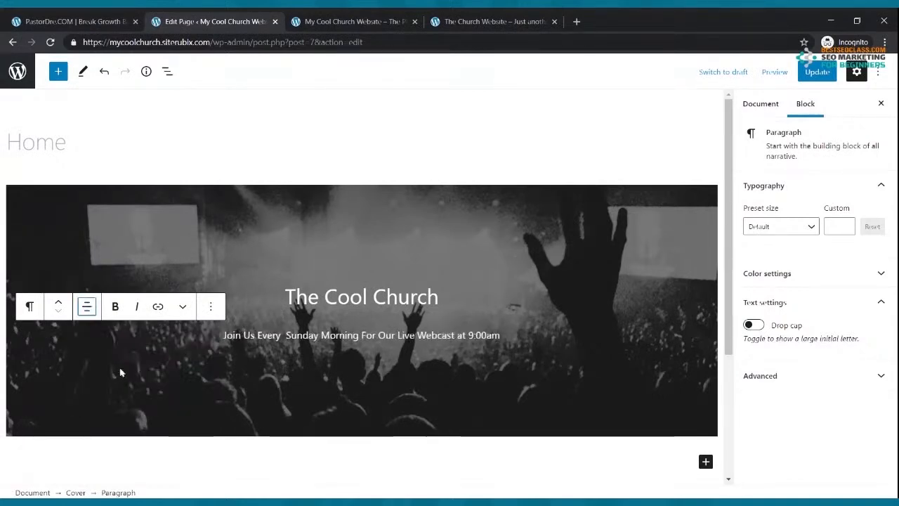
pyautogui.click(817, 71)
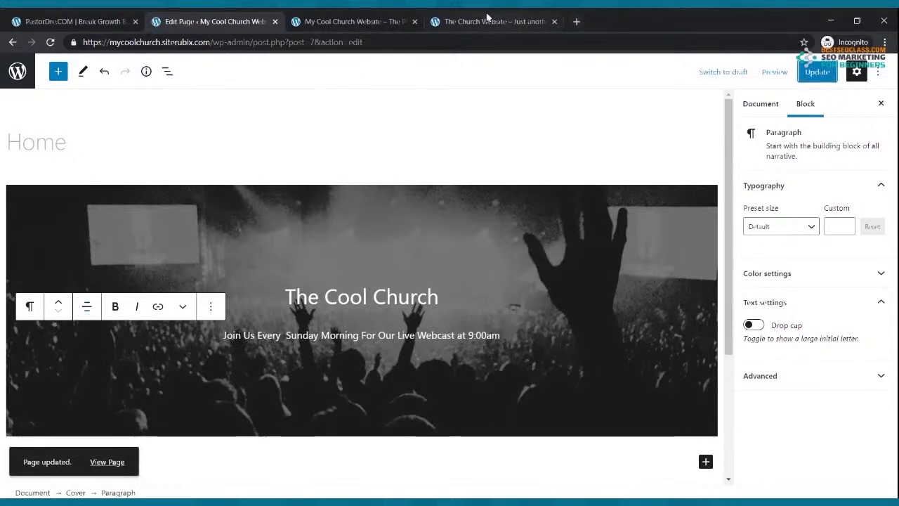
# Reload the live site to check the tagline and compare with the On Fire Church reference
pyautogui.click(388, 17)
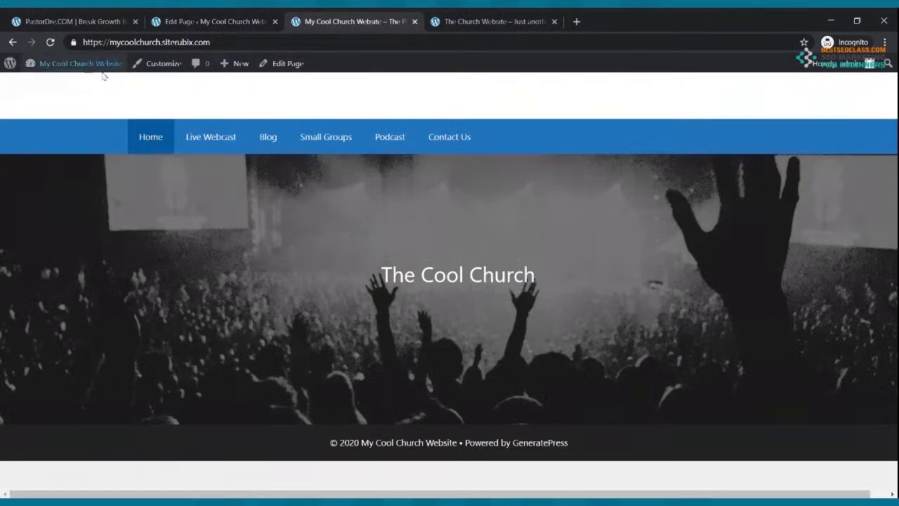
pyautogui.click(50, 42)
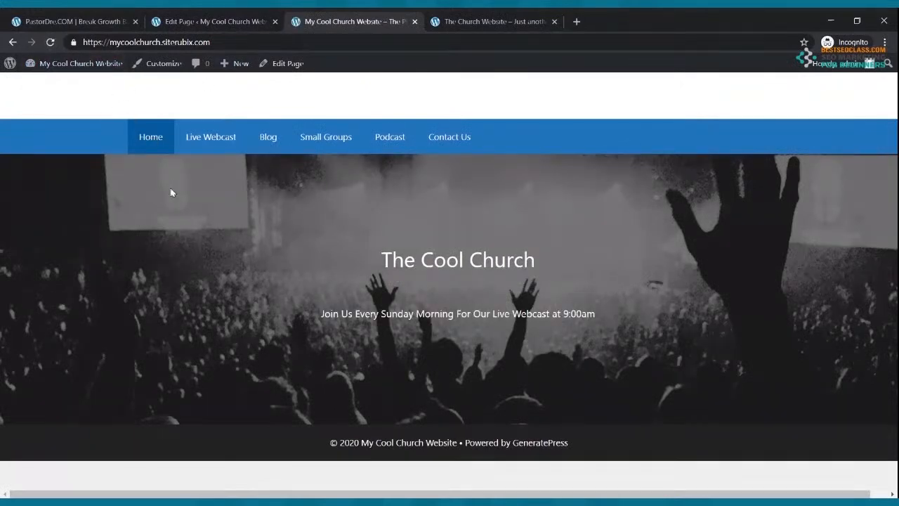
pyautogui.click(484, 17)
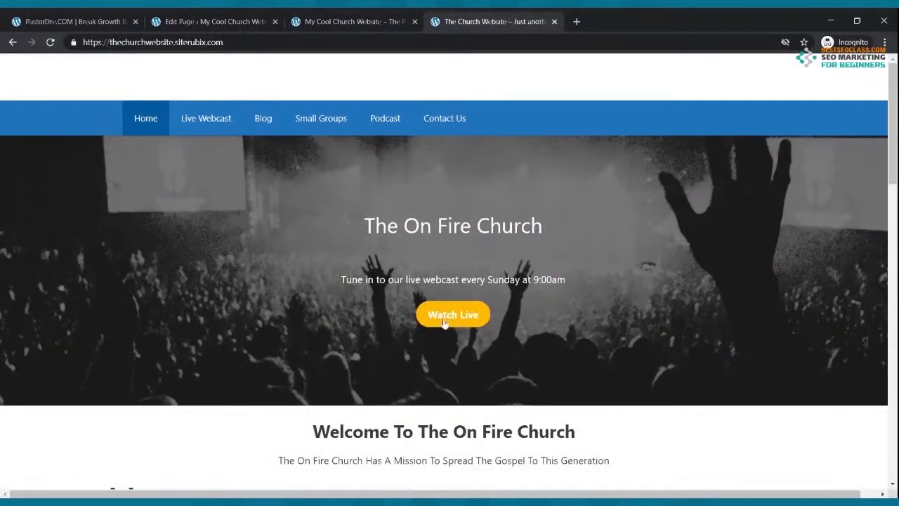
pyautogui.click(175, 21)
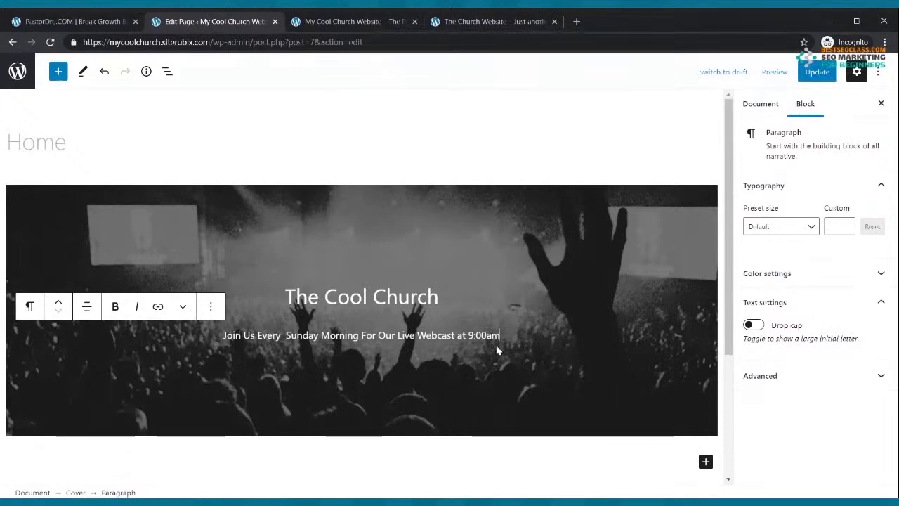
# Insert a Buttons block below the tagline with the label 'Watch Now'
pyautogui.press('Return')
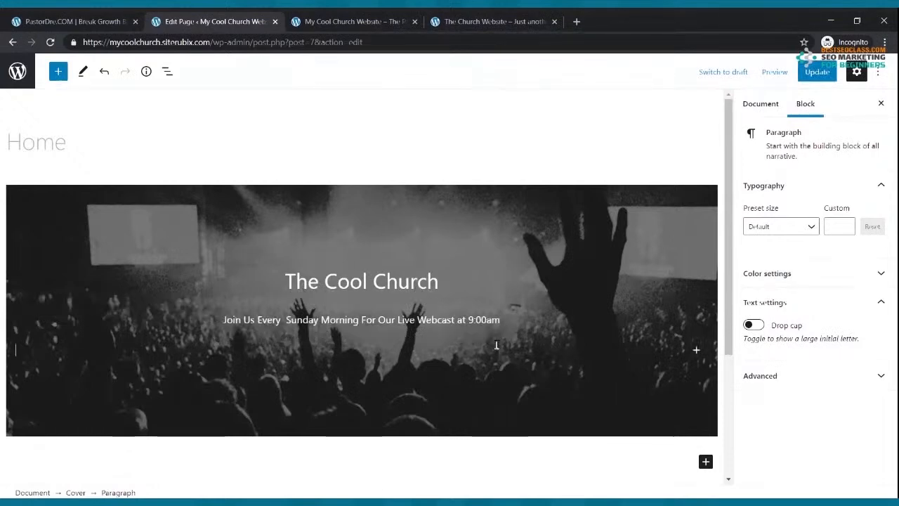
pyautogui.click(697, 351)
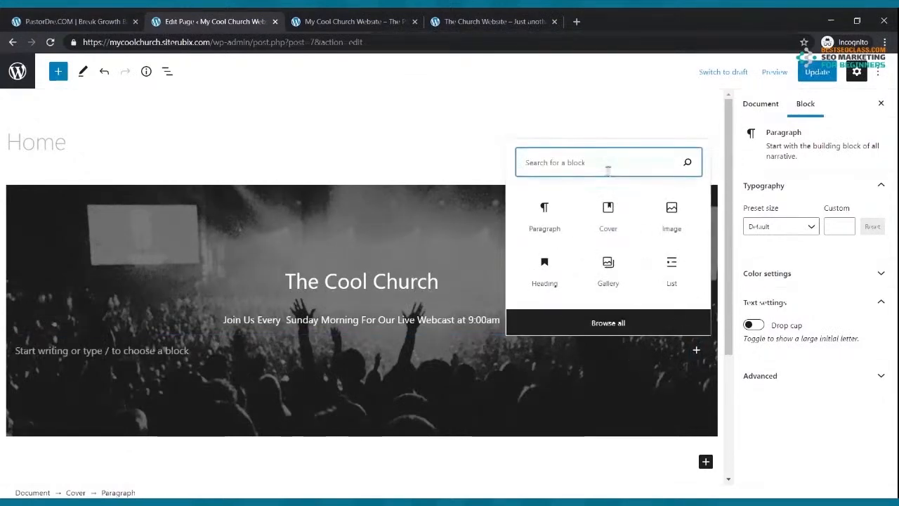
pyautogui.write('button')
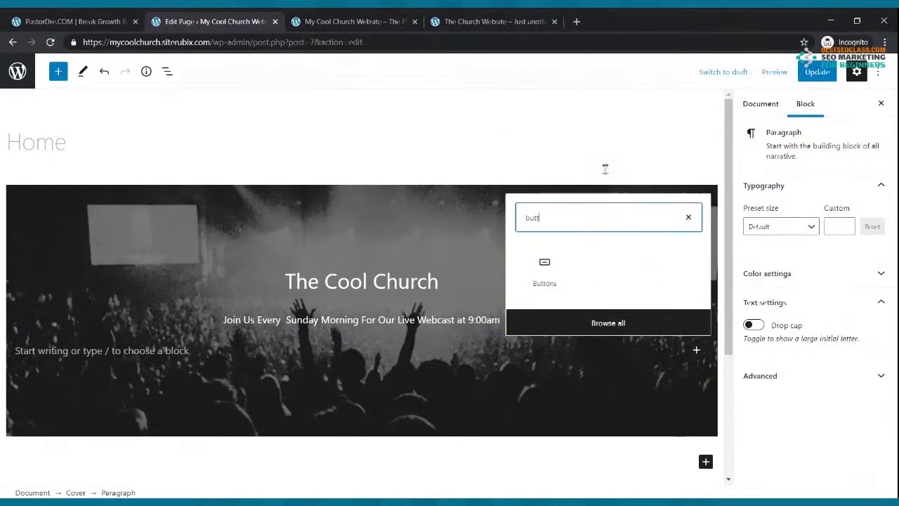
pyautogui.click(545, 284)
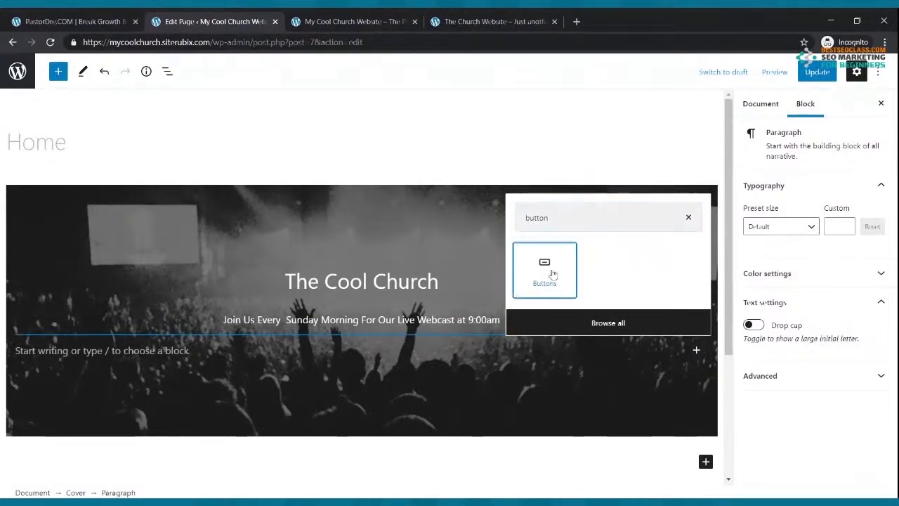
pyautogui.click(25, 341)
pyautogui.write('Wat')
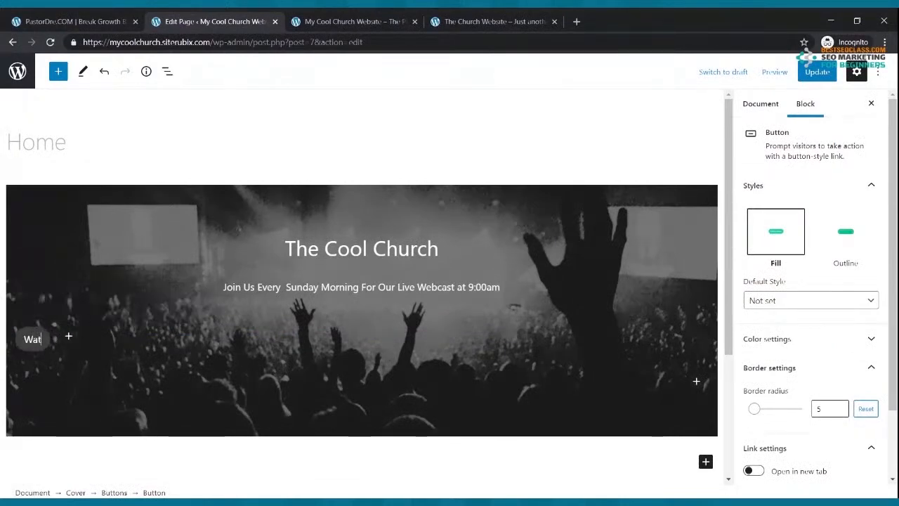
pyautogui.write('ch Now')
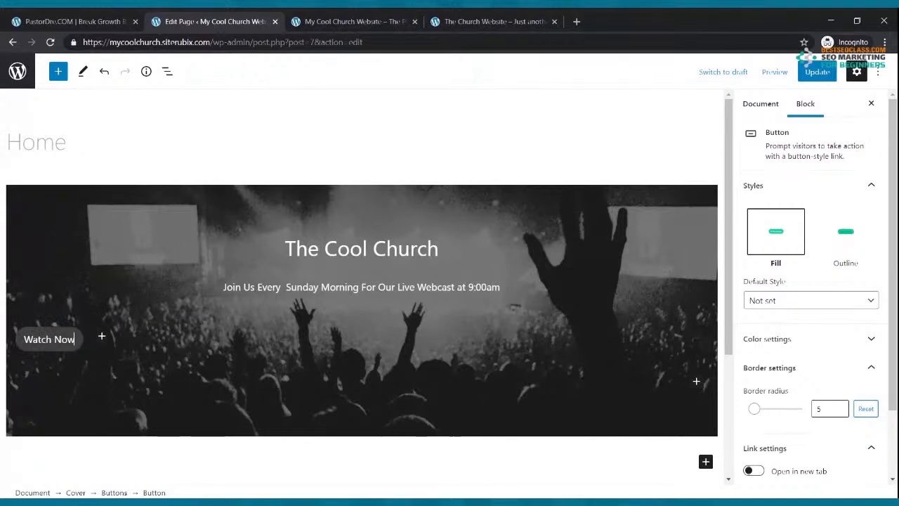
# Centre the Watch Now button, give it white text on a yellow background, and update the page
pyautogui.click(87, 349)
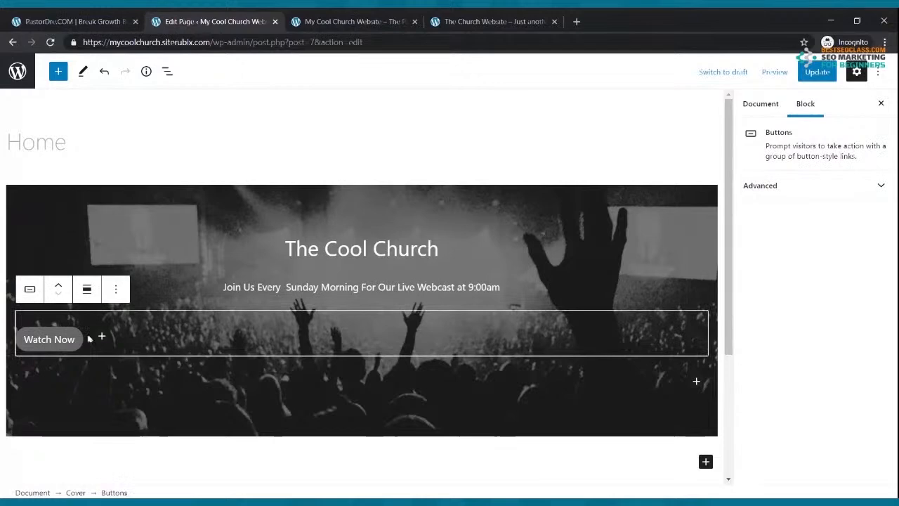
pyautogui.click(87, 289)
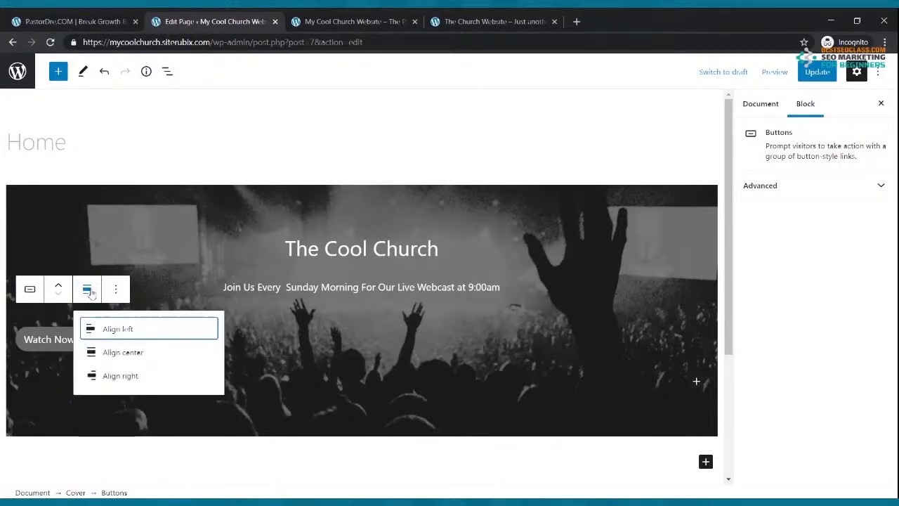
pyautogui.click(112, 353)
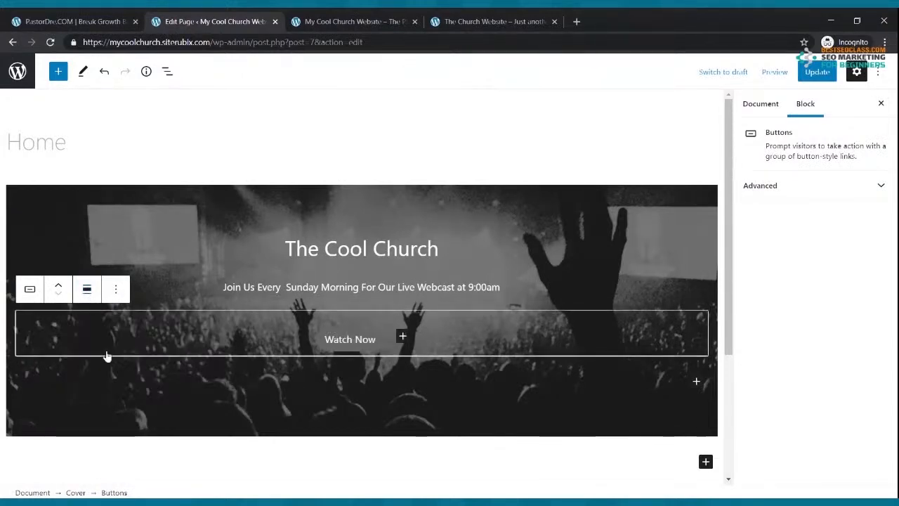
pyautogui.click(359, 337)
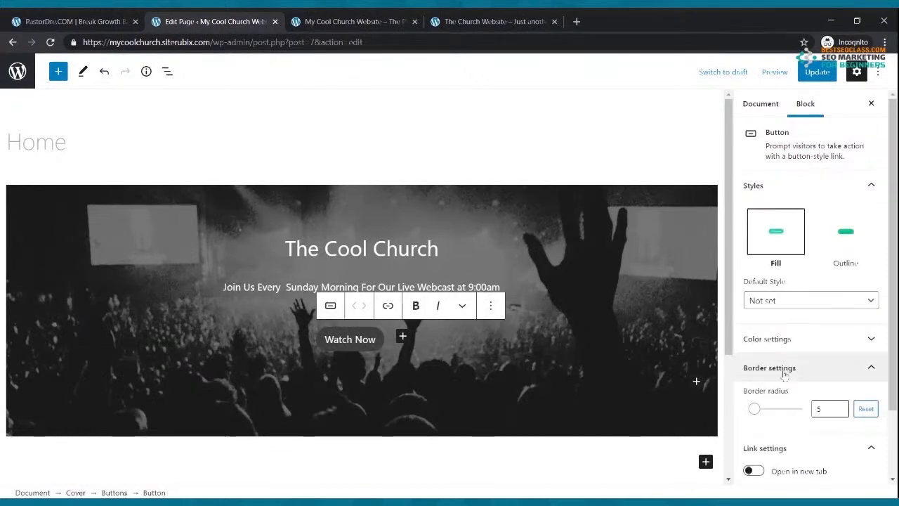
pyautogui.scroll(-3, 814, 280)
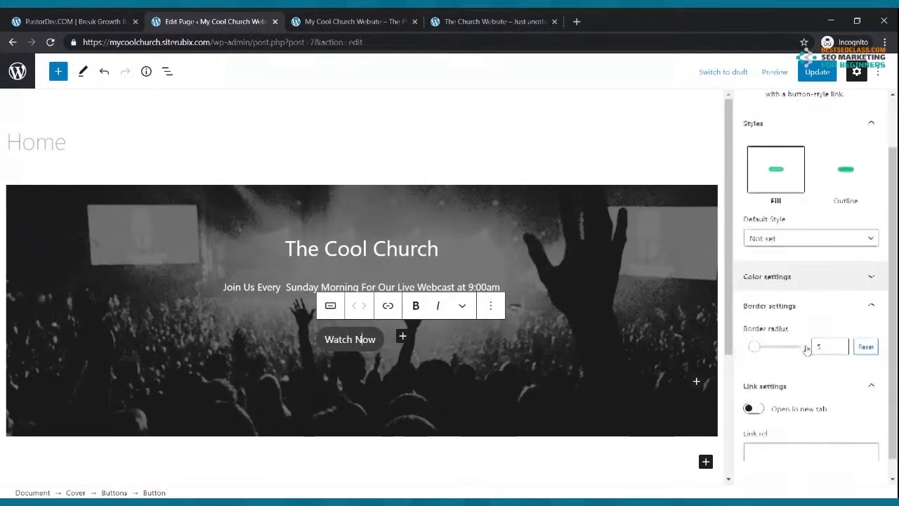
pyautogui.click(826, 263)
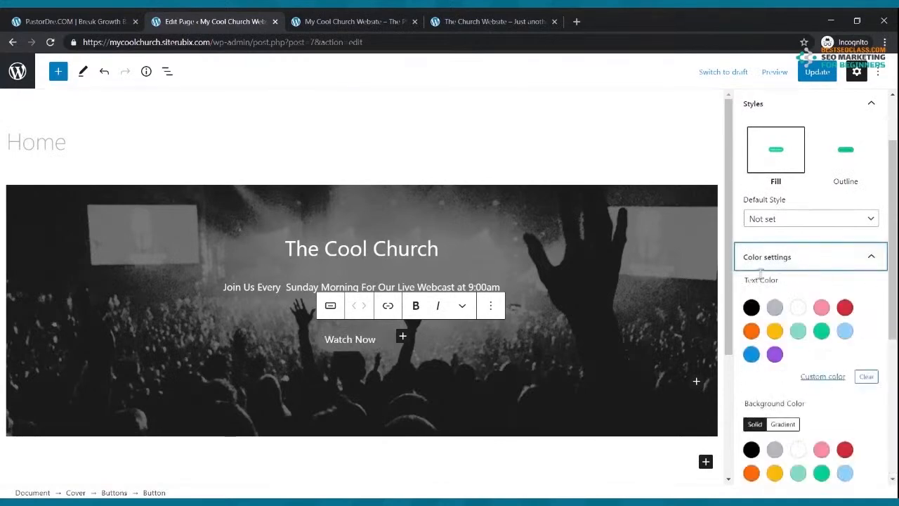
pyautogui.click(799, 309)
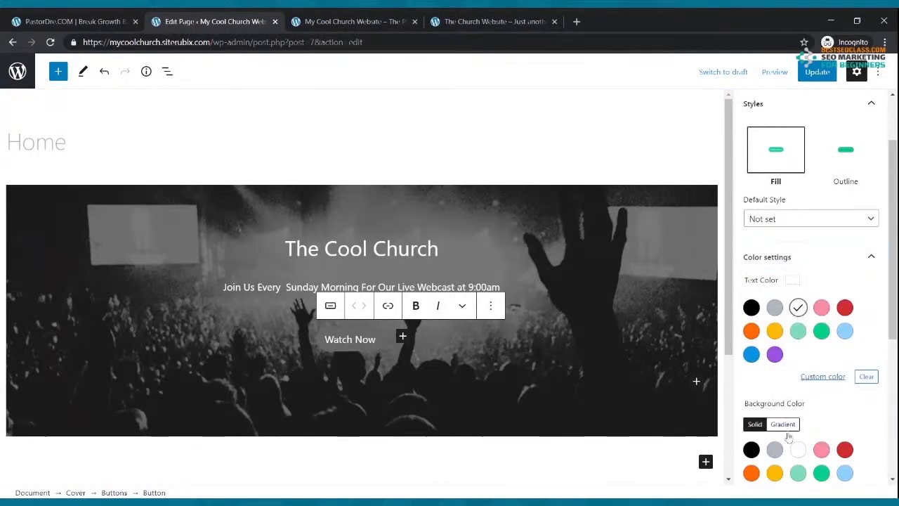
pyautogui.click(775, 473)
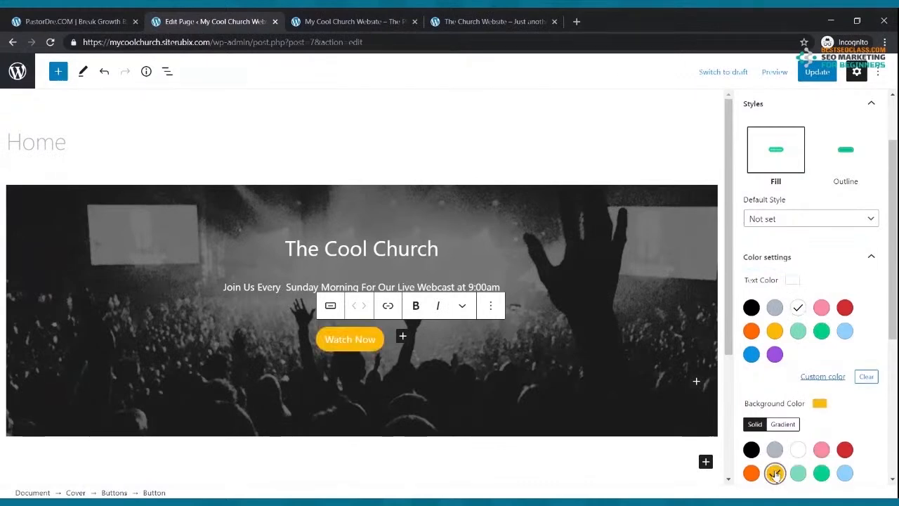
pyautogui.click(816, 72)
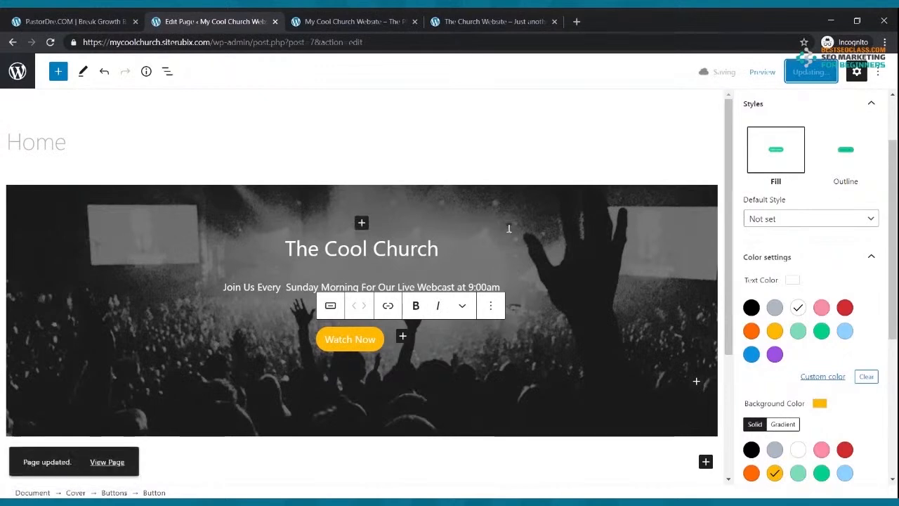
# Reload the live Cool Church site to see the button and compare it with the On Fire Church example
pyautogui.click(351, 21)
pyautogui.moveTo(33, 65)
pyautogui.click(50, 43)
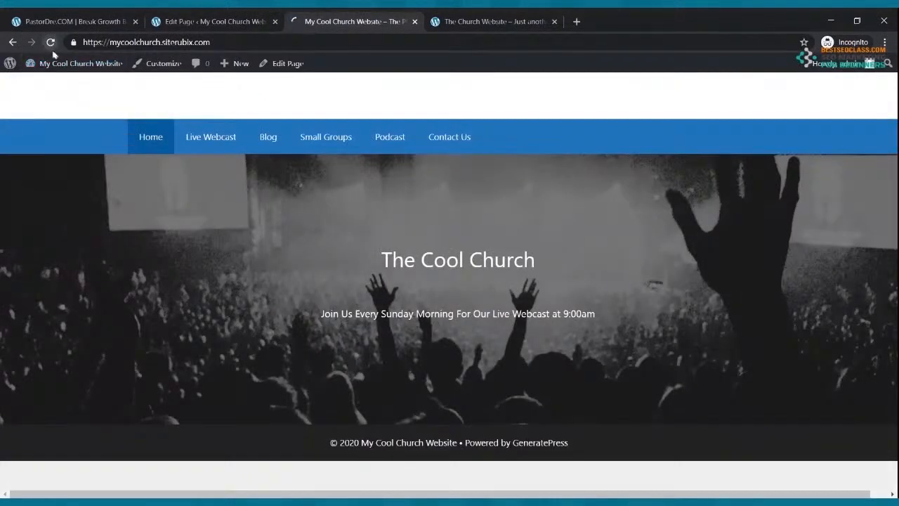
pyautogui.click(512, 19)
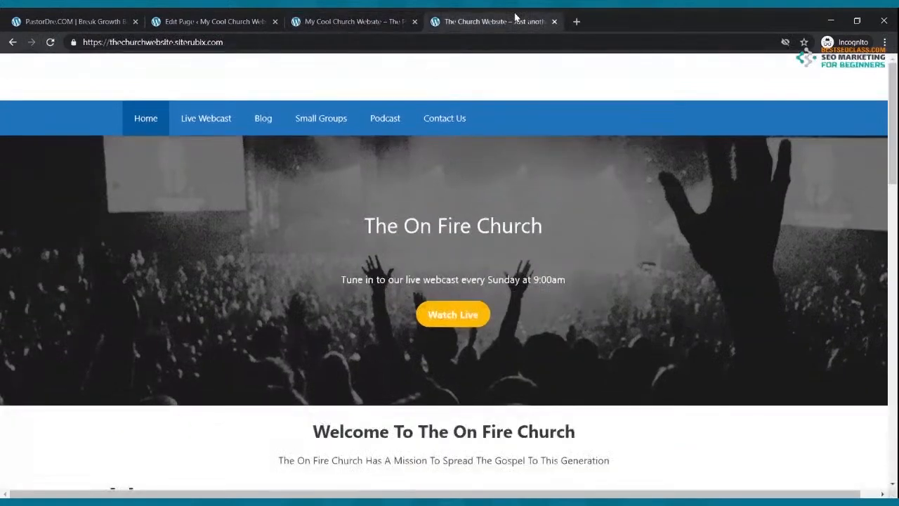
pyautogui.click(358, 21)
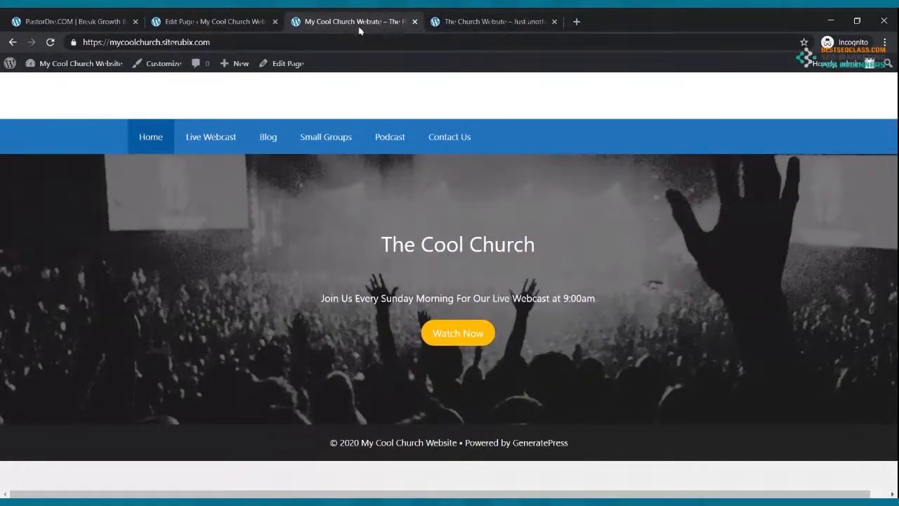
pyautogui.click(494, 22)
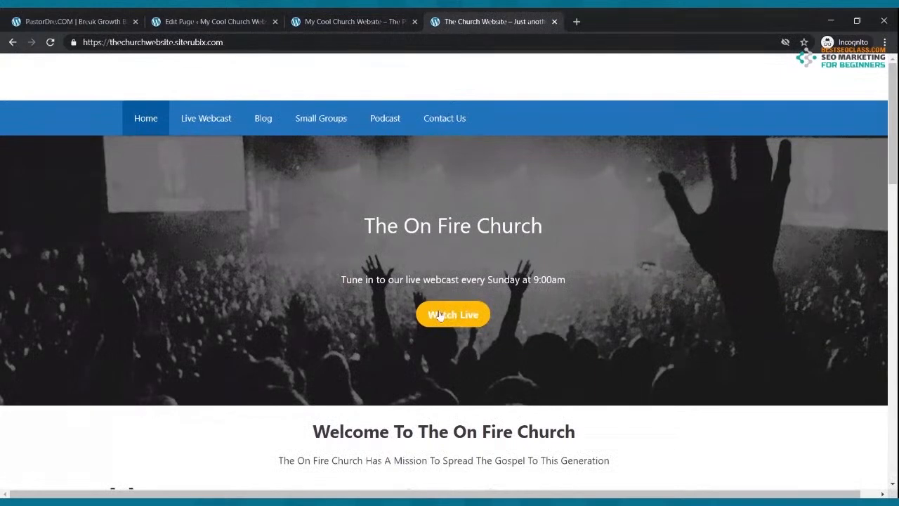
pyautogui.click(351, 21)
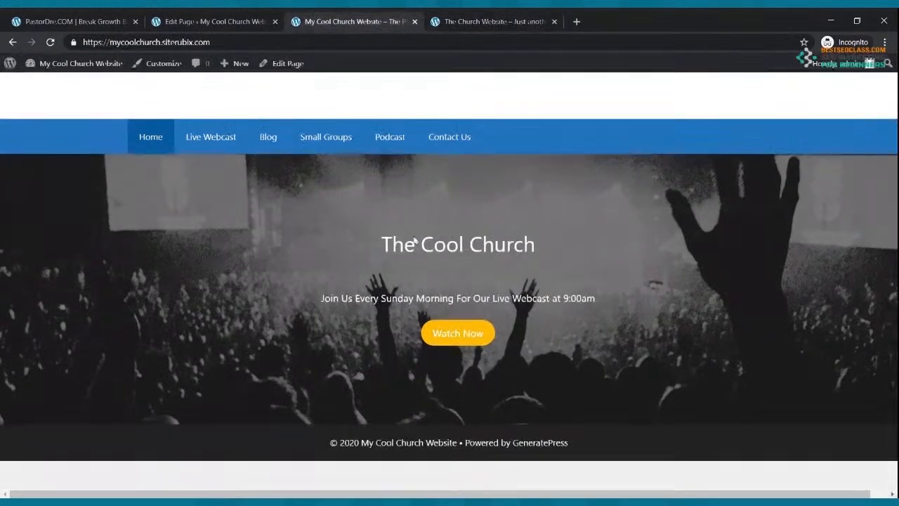
pyautogui.click(210, 21)
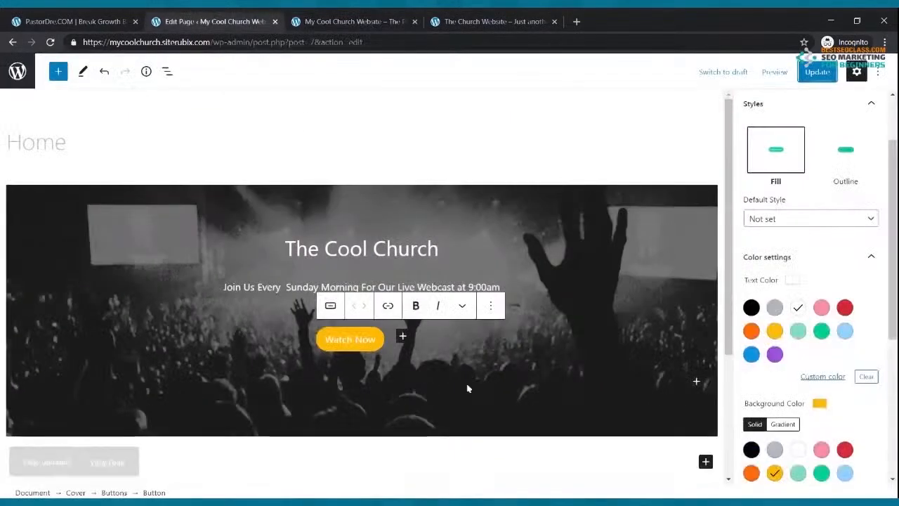
# Make the Watch Now button label bold and update the Home page
pyautogui.moveTo(378, 344); pyautogui.dragTo(323, 346)
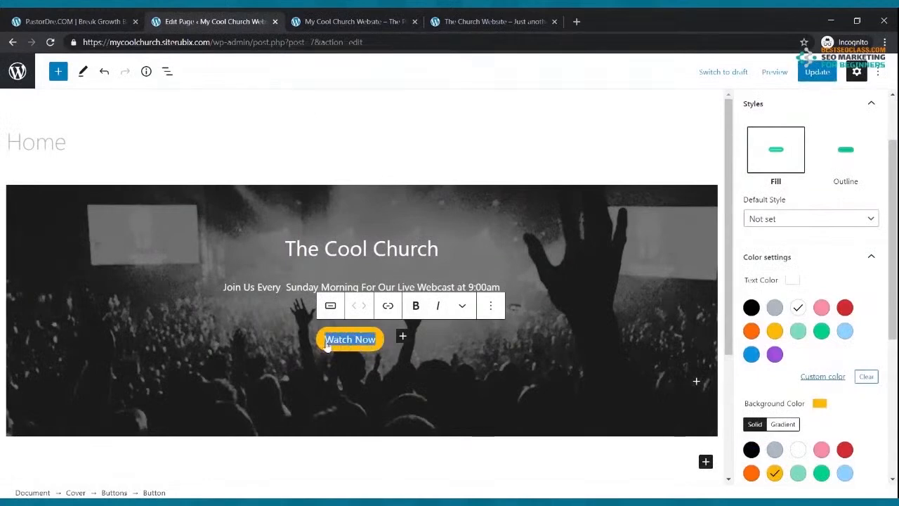
pyautogui.click(415, 306)
pyautogui.click(812, 77)
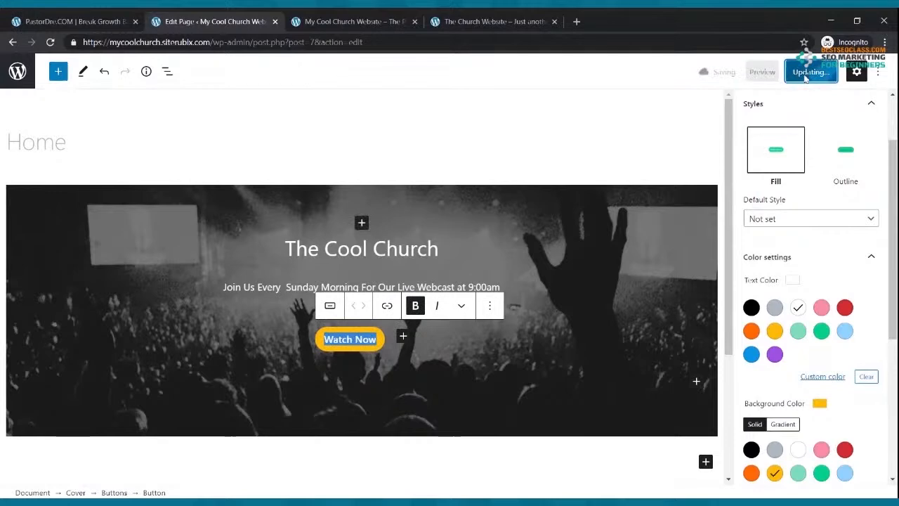
# Reload the Cool Church live site, compare it with On Fire Church, then update again
pyautogui.click(355, 22)
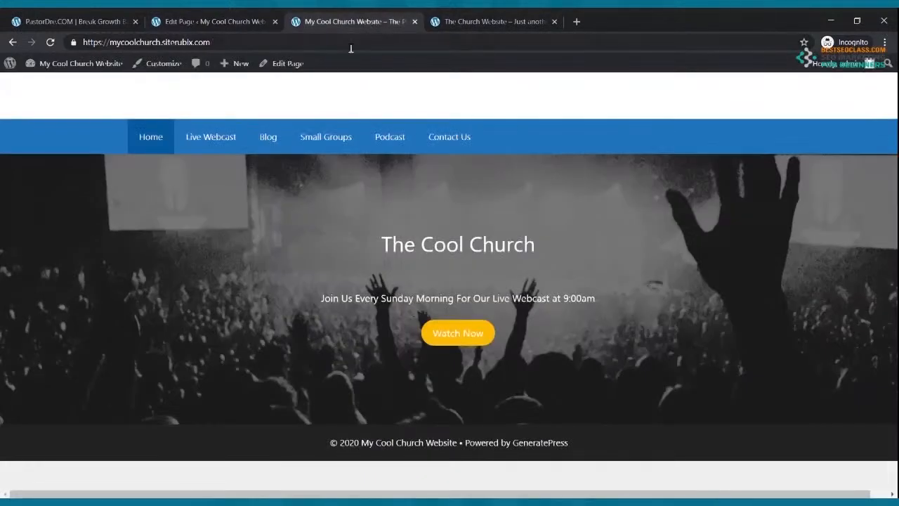
pyautogui.click(50, 43)
pyautogui.click(491, 22)
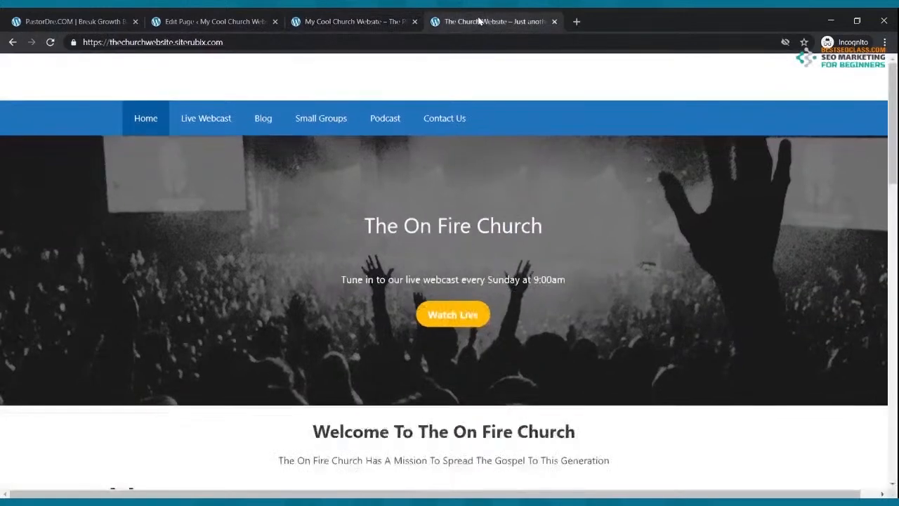
pyautogui.click(349, 26)
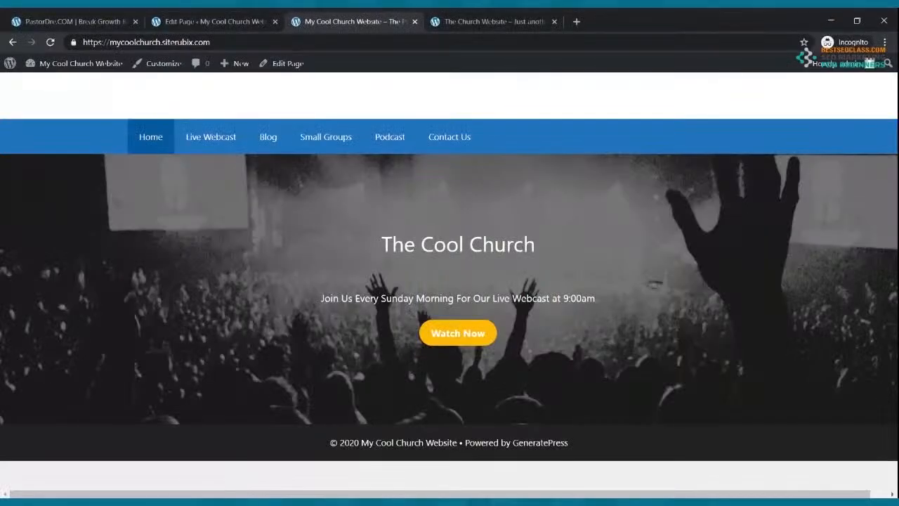
pyautogui.click(484, 21)
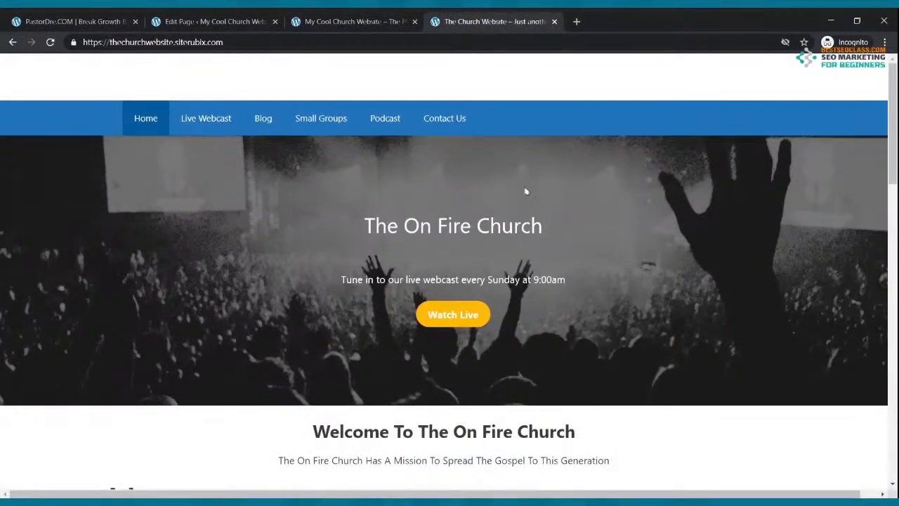
pyautogui.scroll(-3, 517, 202)
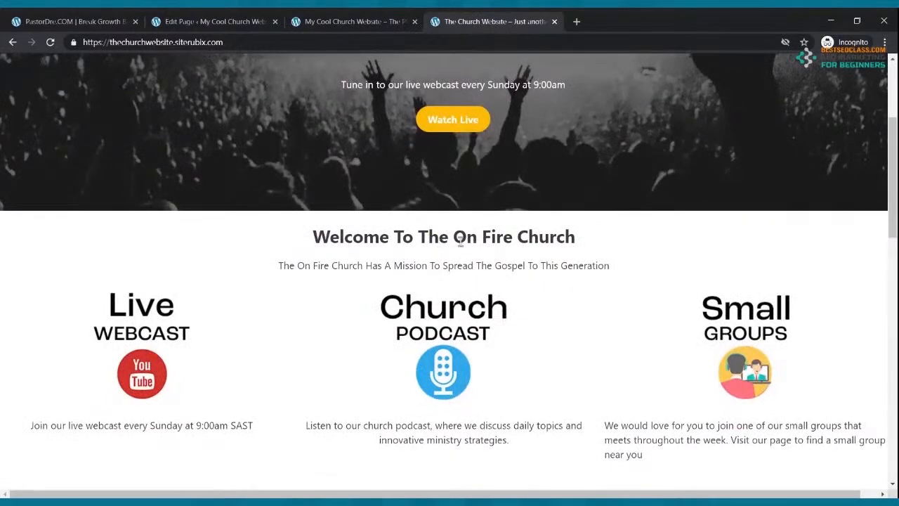
pyautogui.scroll(3, 479, 252)
pyautogui.click(323, 20)
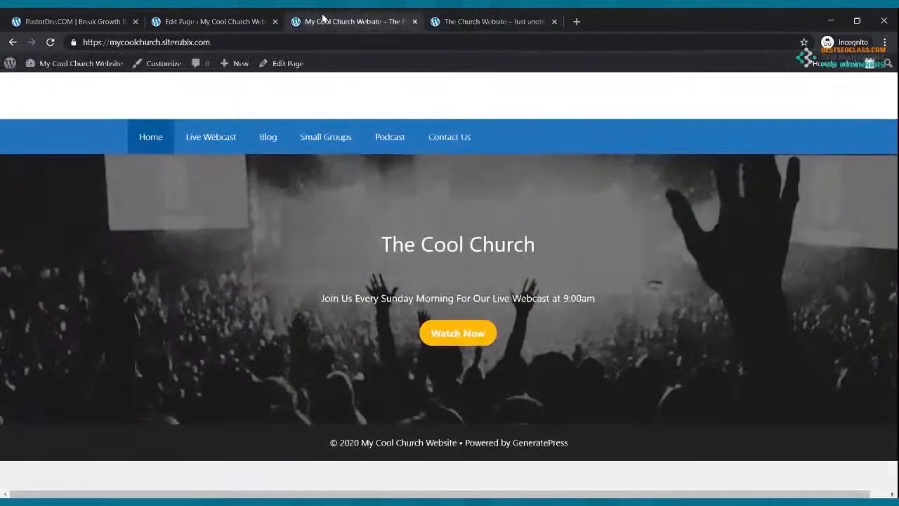
pyautogui.click(243, 21)
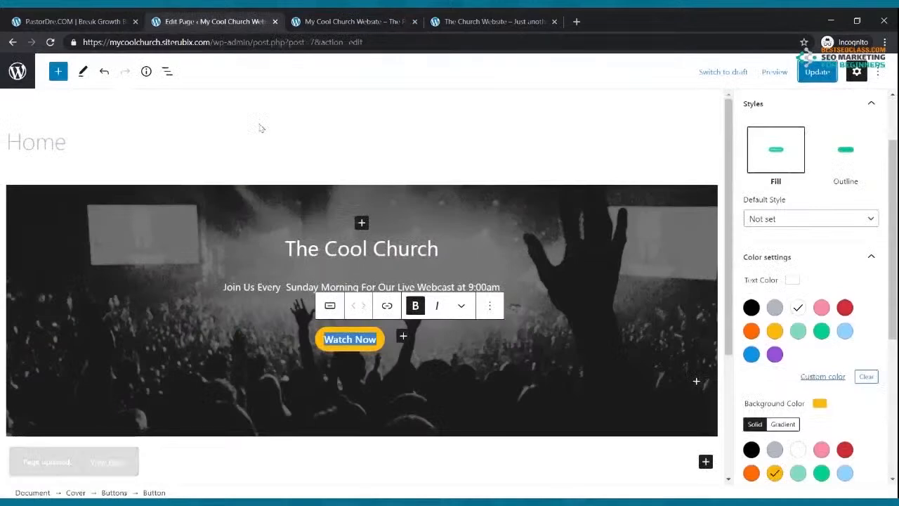
pyautogui.click(816, 71)
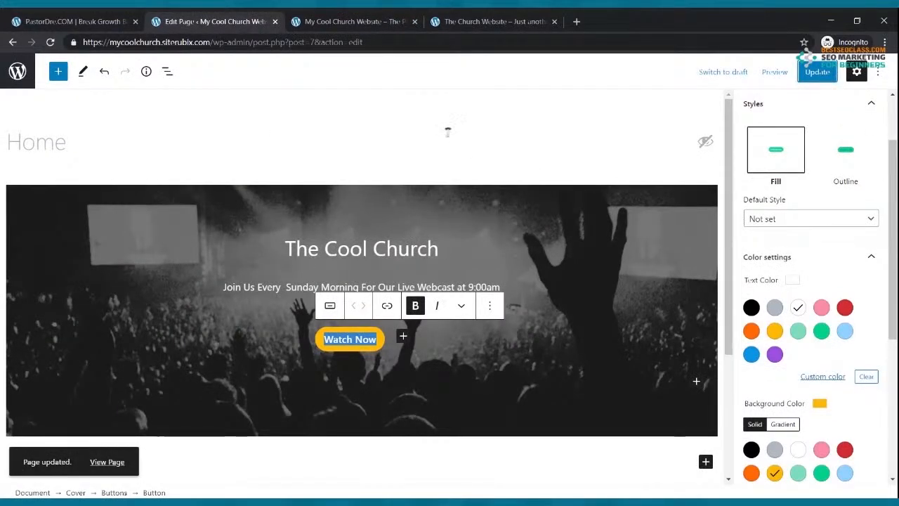
pyautogui.click(13, 43)
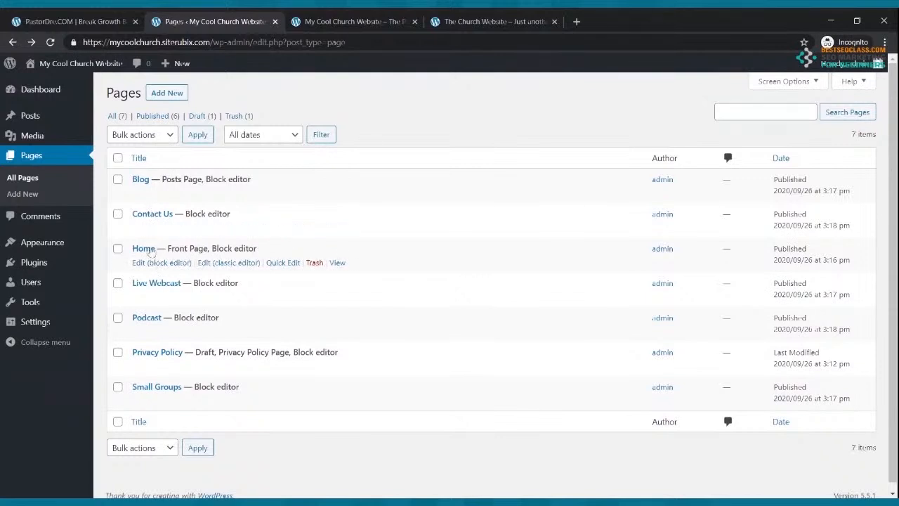
pyautogui.click(155, 263)
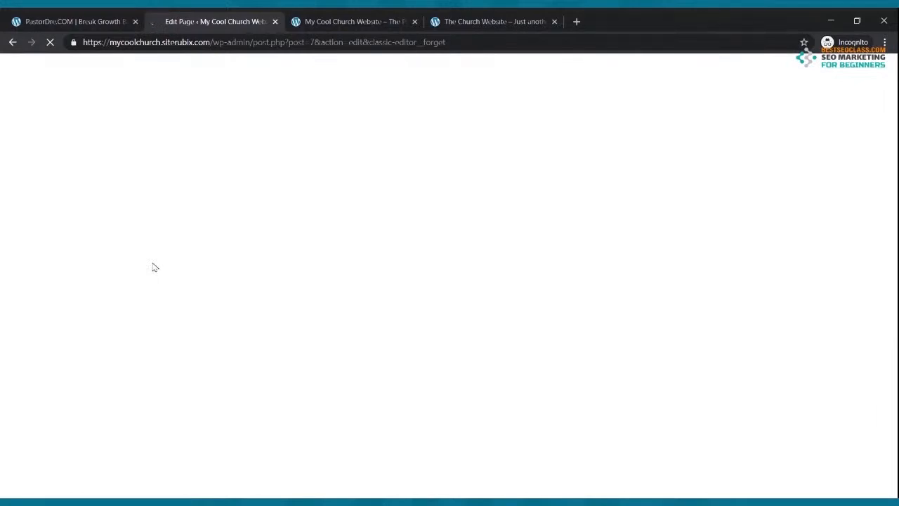
pyautogui.click(491, 20)
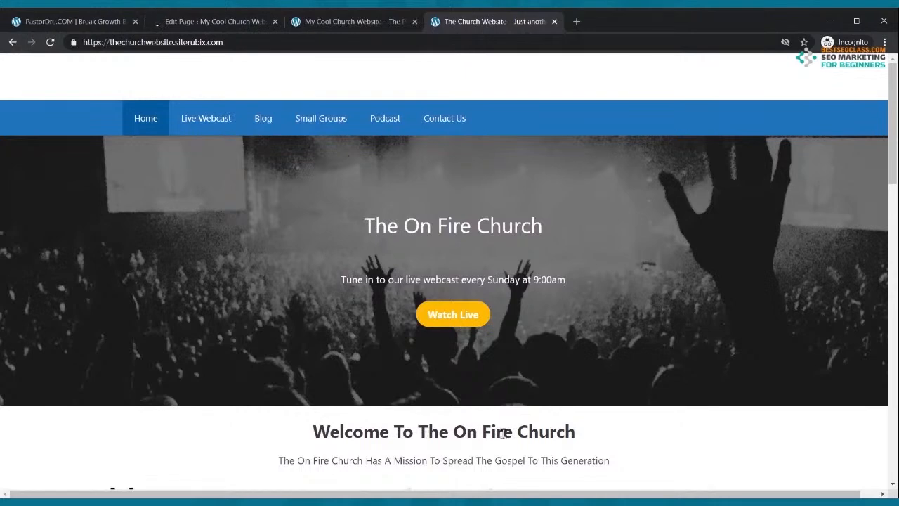
pyautogui.click(355, 21)
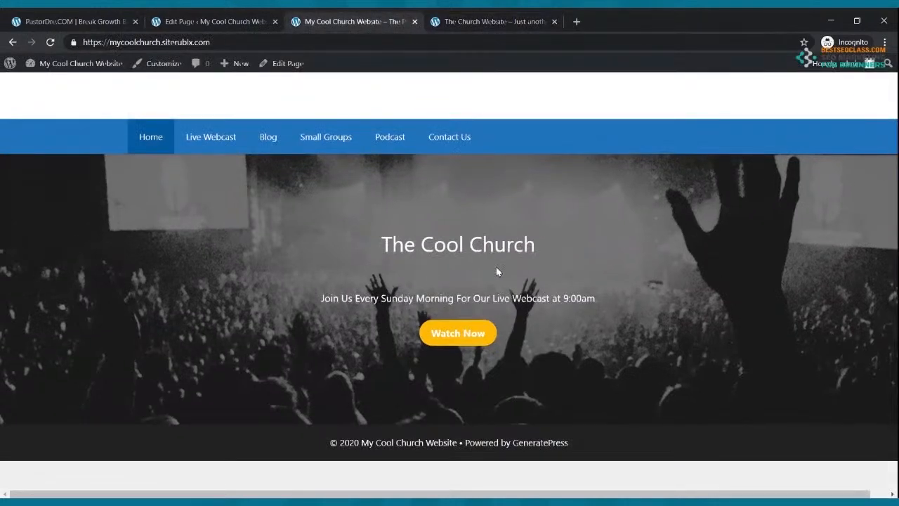
pyautogui.click(481, 22)
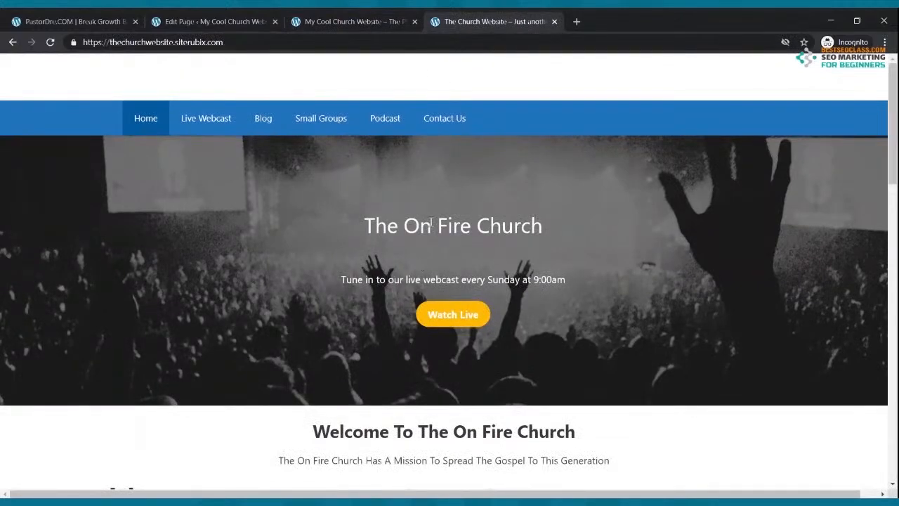
pyautogui.click(366, 17)
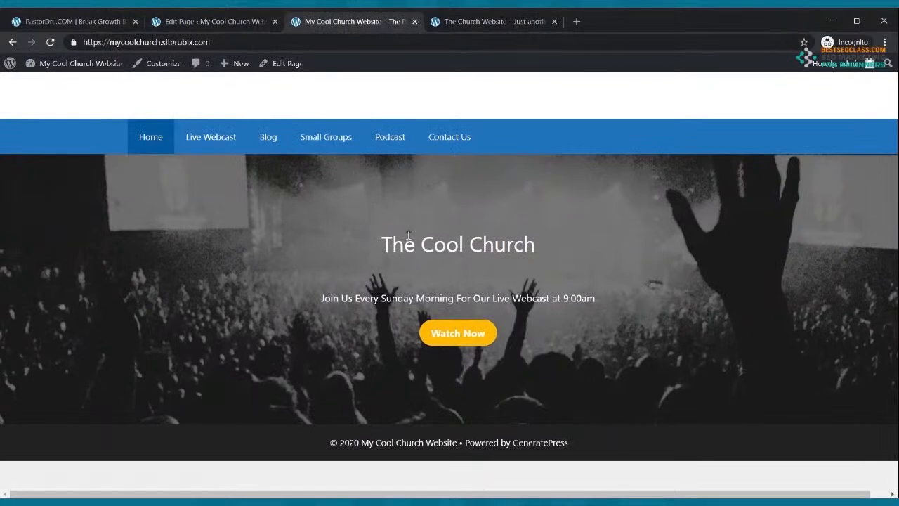
pyautogui.click(235, 19)
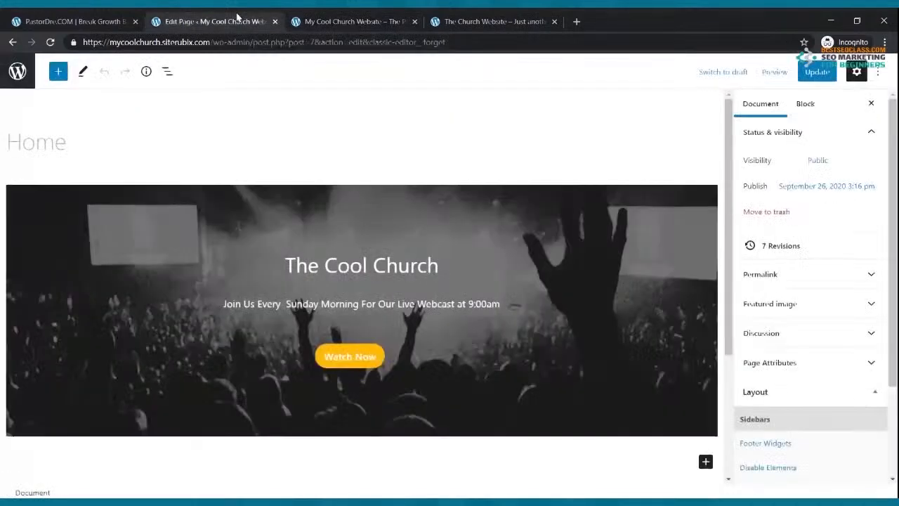
# Make the 'The Cool Church' cover heading bold at custom font size 45
pyautogui.moveTo(290, 267); pyautogui.dragTo(434, 267)
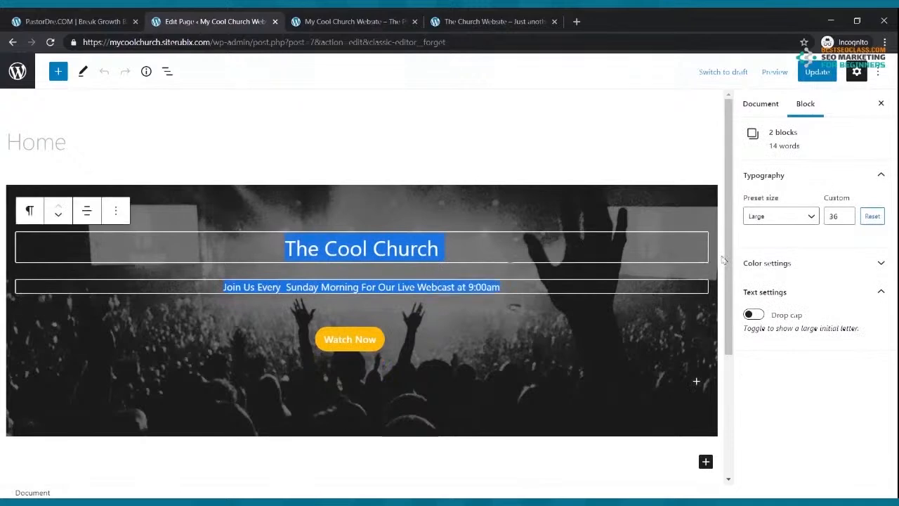
pyautogui.click(443, 249)
pyautogui.moveTo(443, 249); pyautogui.dragTo(284, 247)
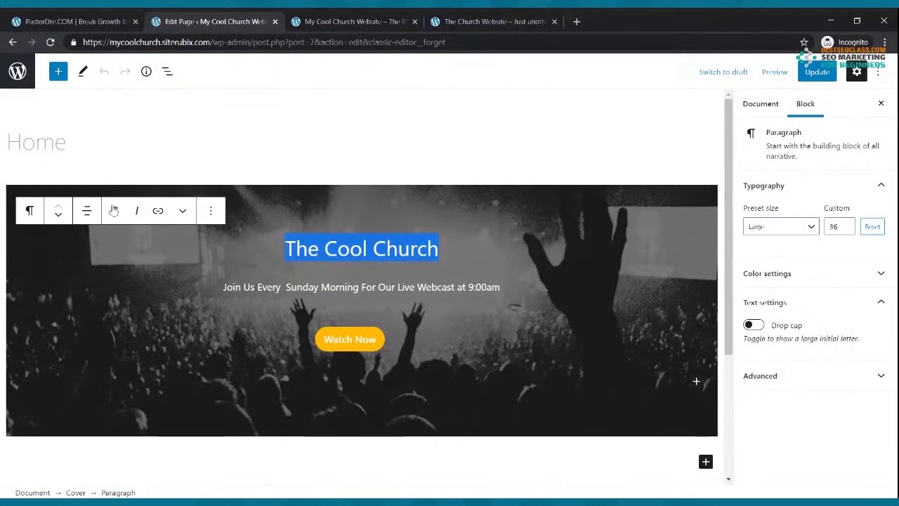
pyautogui.click(114, 211)
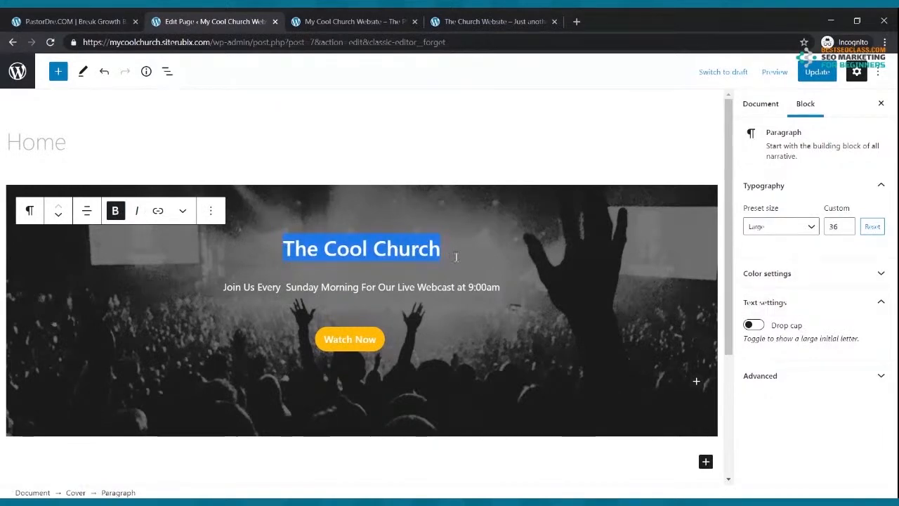
pyautogui.click(845, 224)
pyautogui.click(846, 225)
pyautogui.click(846, 224)
pyautogui.click(846, 224)
pyautogui.click(846, 225)
pyautogui.click(845, 225)
pyautogui.click(845, 225)
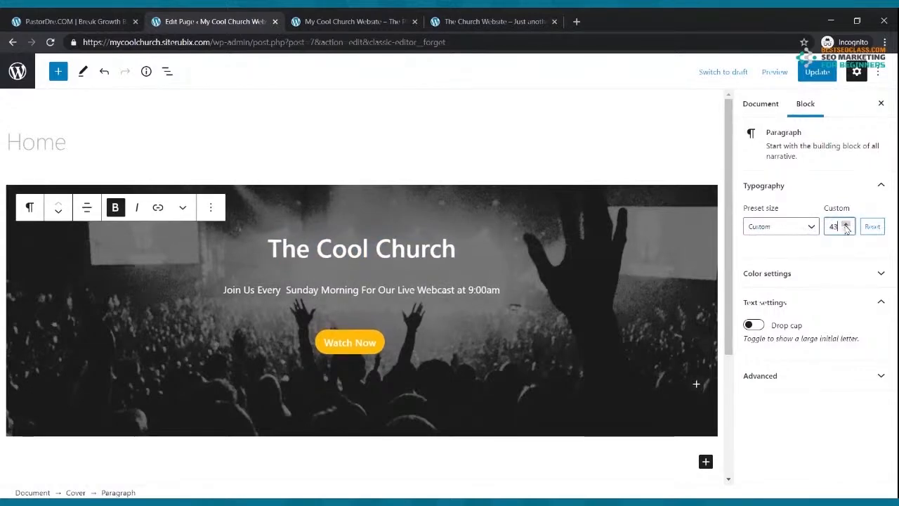
pyautogui.click(846, 226)
pyautogui.click(846, 225)
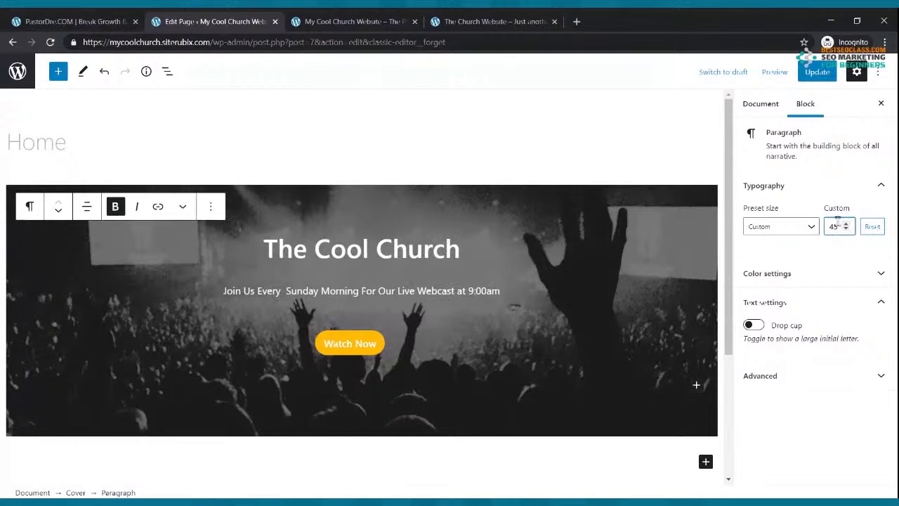
# Update the page, reload the live site, and compare it with the reference church site
pyautogui.click(816, 72)
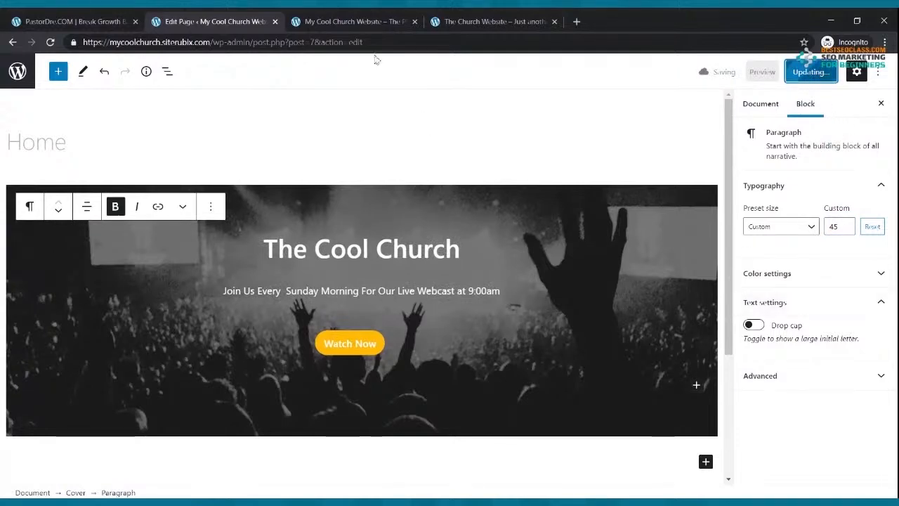
pyautogui.click(362, 26)
pyautogui.click(49, 43)
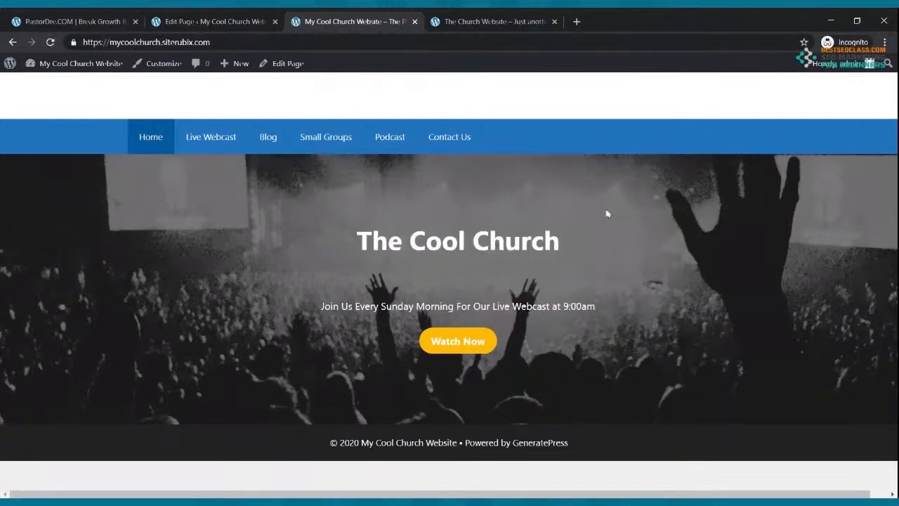
pyautogui.click(184, 21)
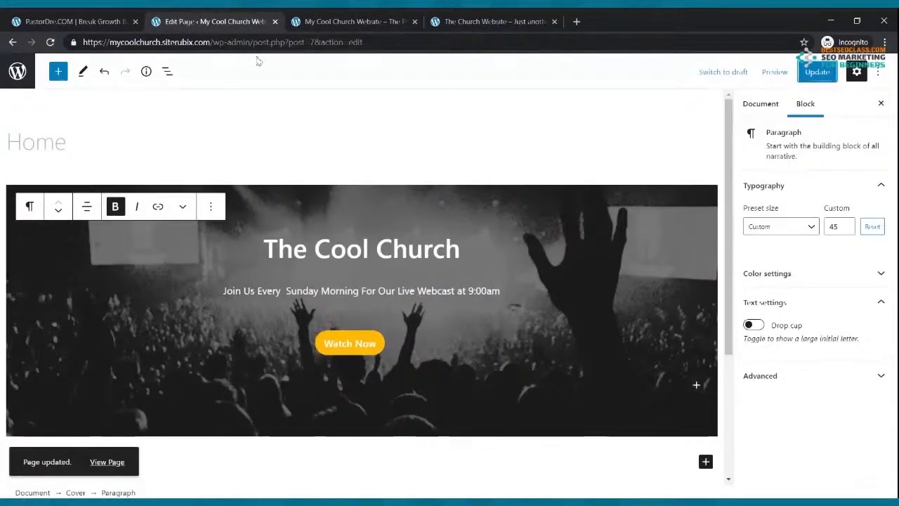
pyautogui.click(540, 21)
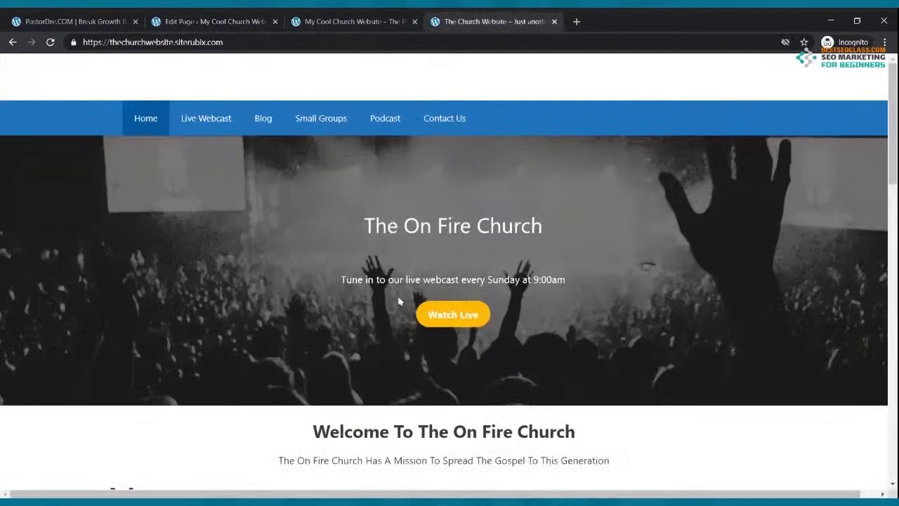
pyautogui.click(176, 21)
pyautogui.scroll(-3, 369, 286)
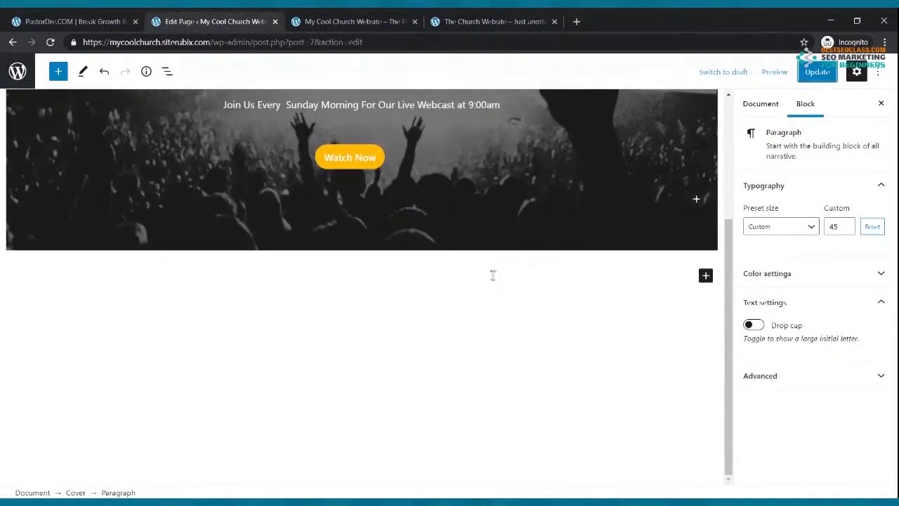
# Add a paragraph below the cover reading 'Welcome To The Cool Church'
pyautogui.click(706, 276)
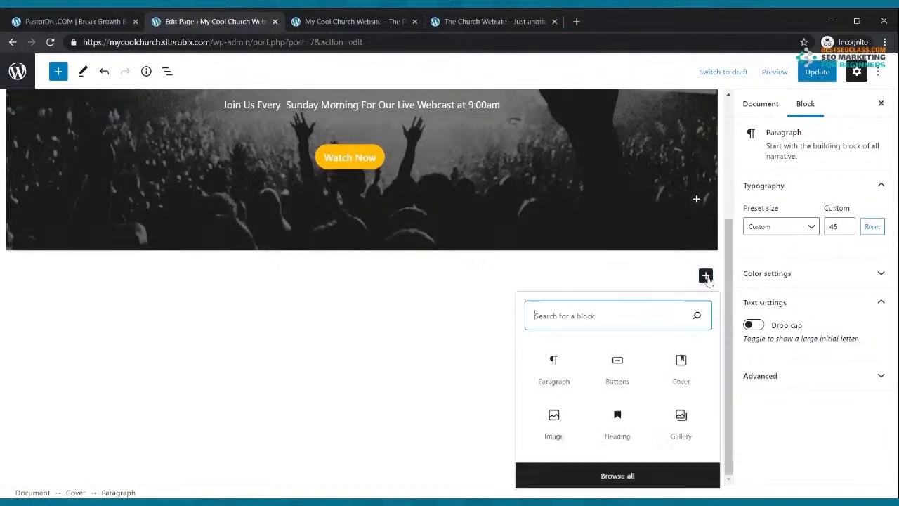
pyautogui.click(554, 372)
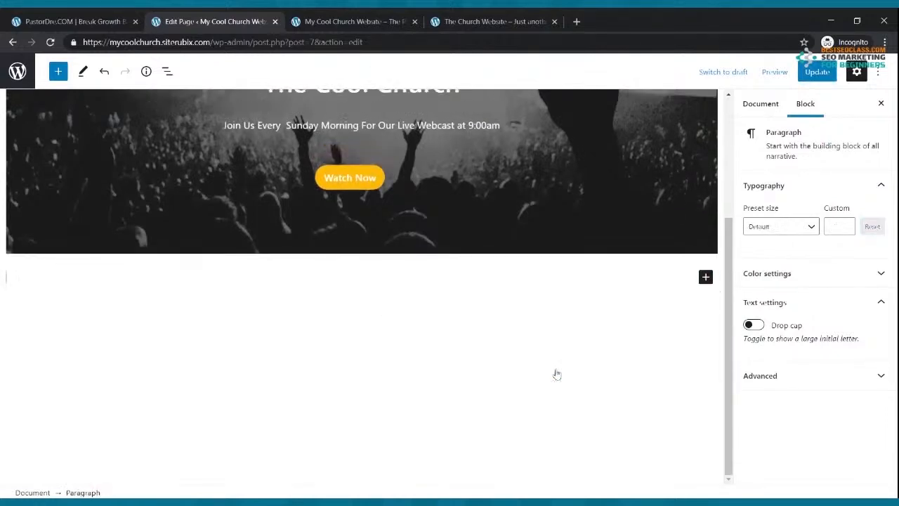
pyautogui.click(169, 279)
pyautogui.write('Welcome To')
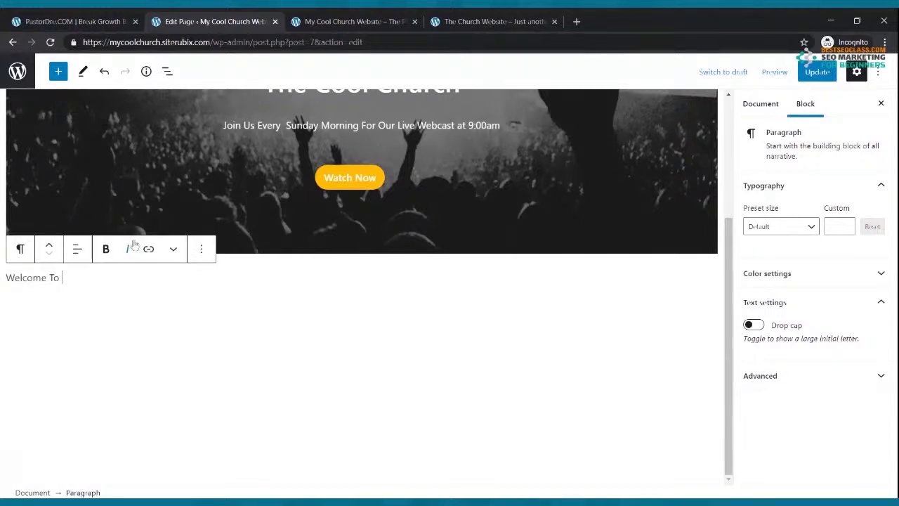
pyautogui.scroll(1, 191, 196)
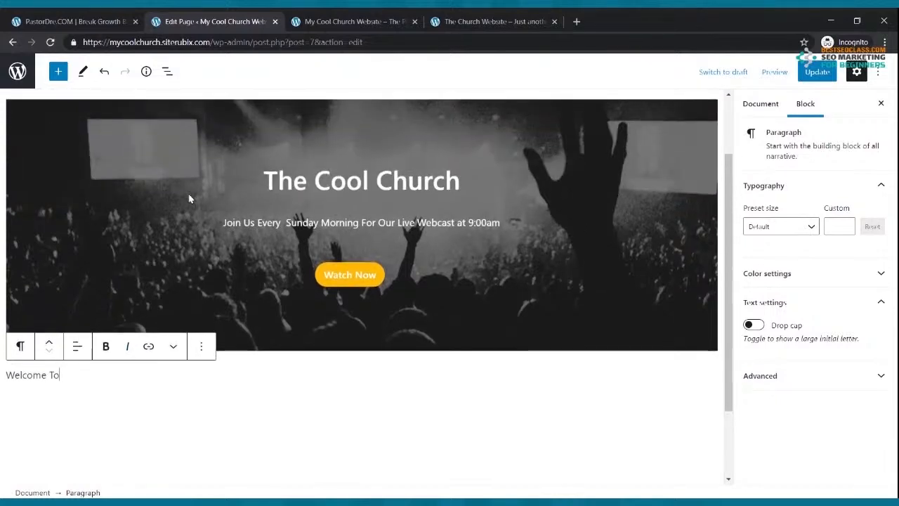
pyautogui.scroll(-1, 190, 197)
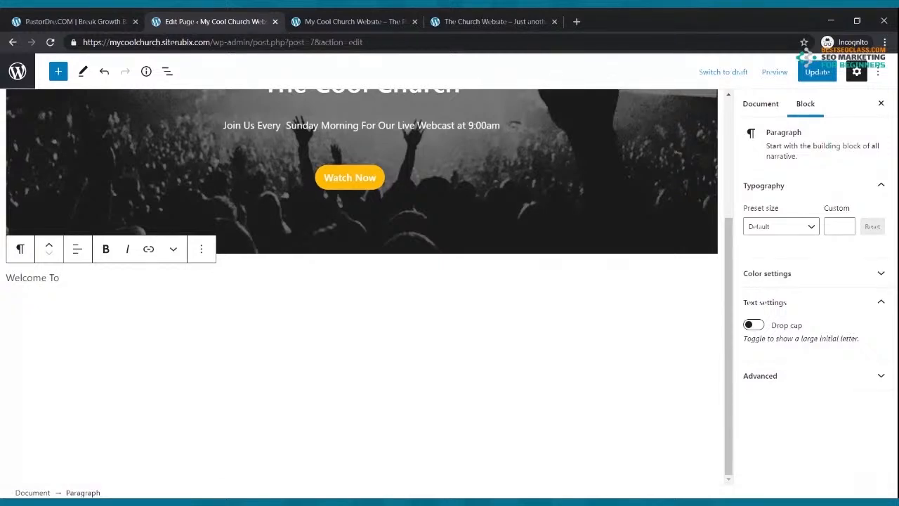
pyautogui.write('The')
pyautogui.press('BackSpace')
pyautogui.press('BackSpace')
pyautogui.write('e')
pyautogui.press('BackSpace')
pyautogui.write('he Cool Church')
# Bold and centre the welcome text, then convert it to a centred H1 heading
pyautogui.moveTo(138, 279); pyautogui.dragTo(47, 269)
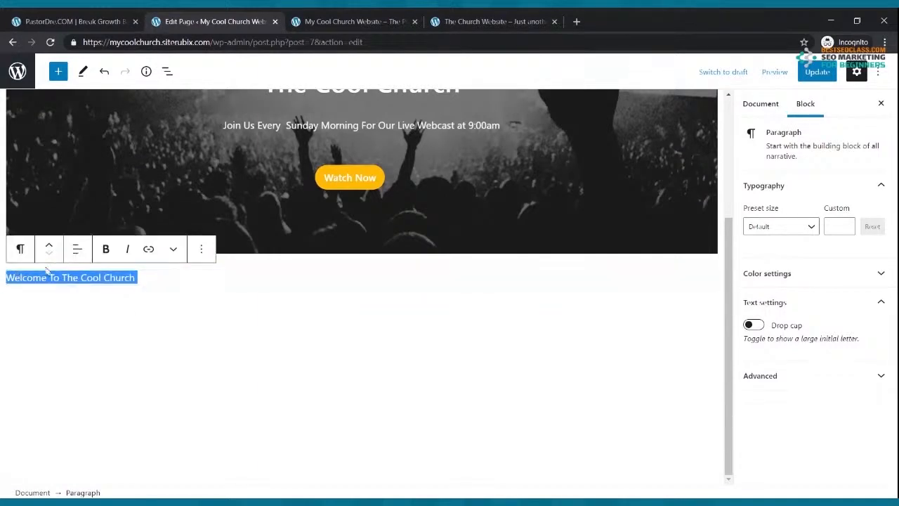
pyautogui.click(106, 249)
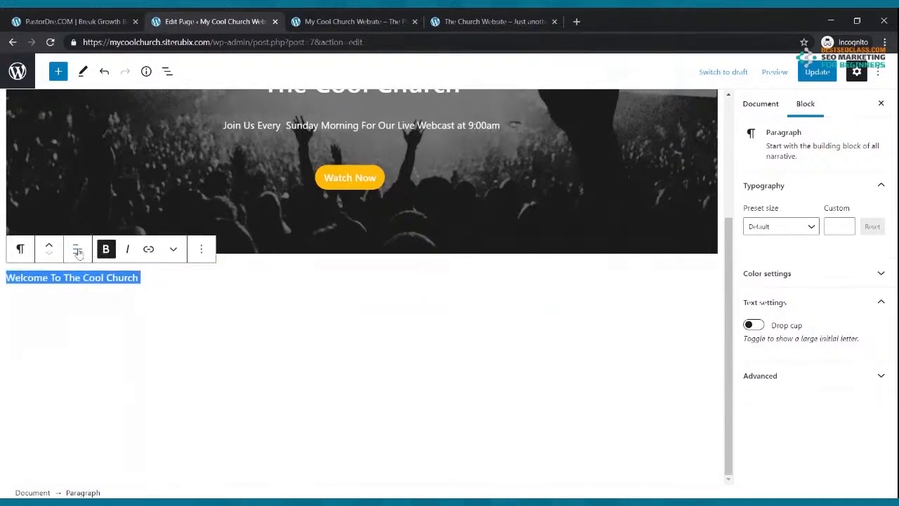
pyautogui.click(77, 250)
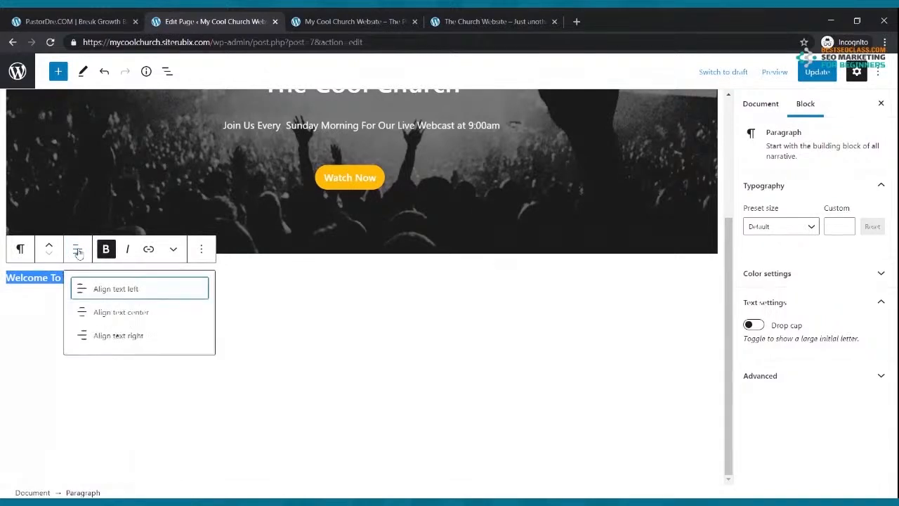
pyautogui.click(128, 314)
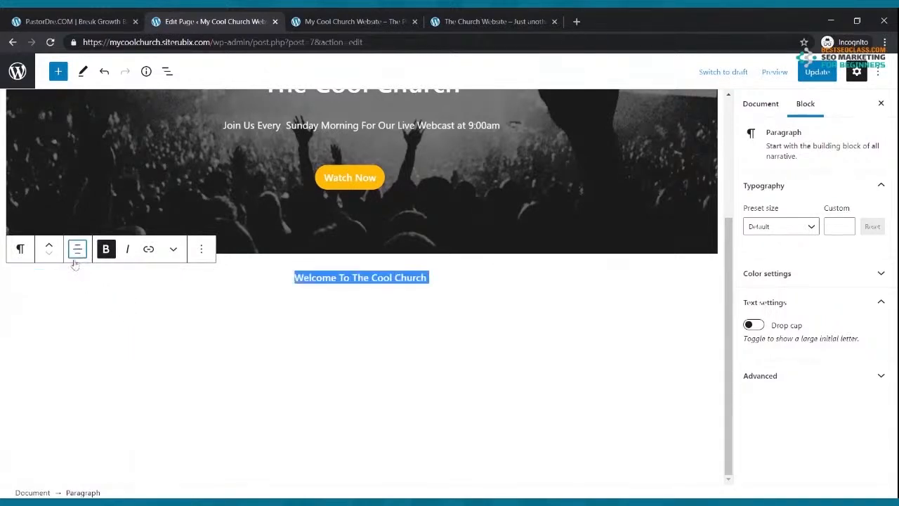
pyautogui.click(21, 250)
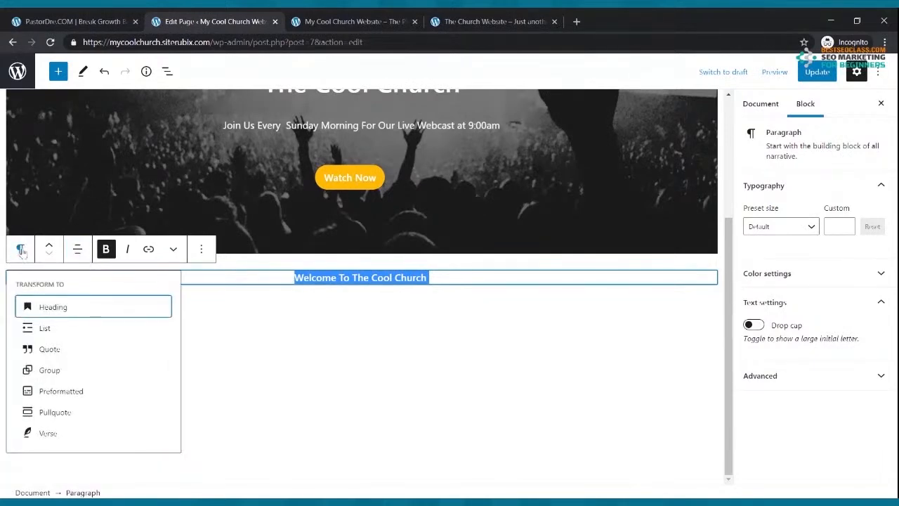
pyautogui.click(49, 309)
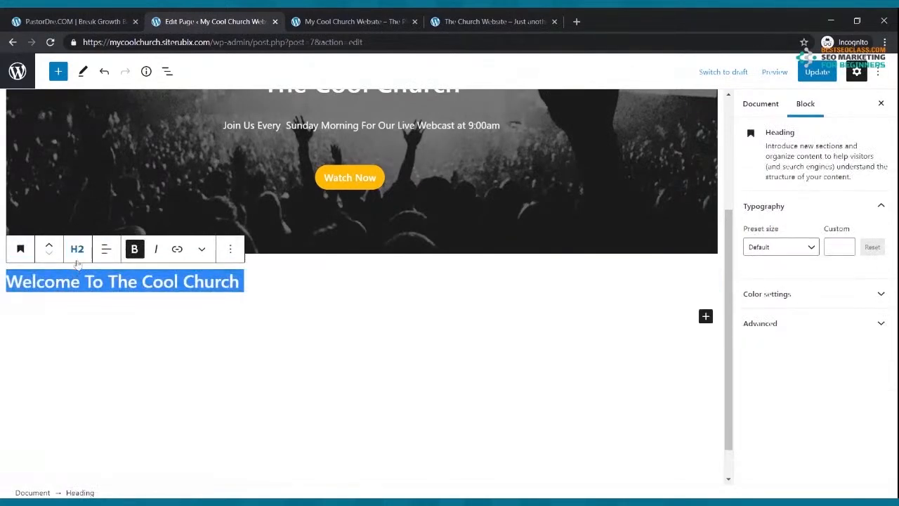
pyautogui.click(77, 250)
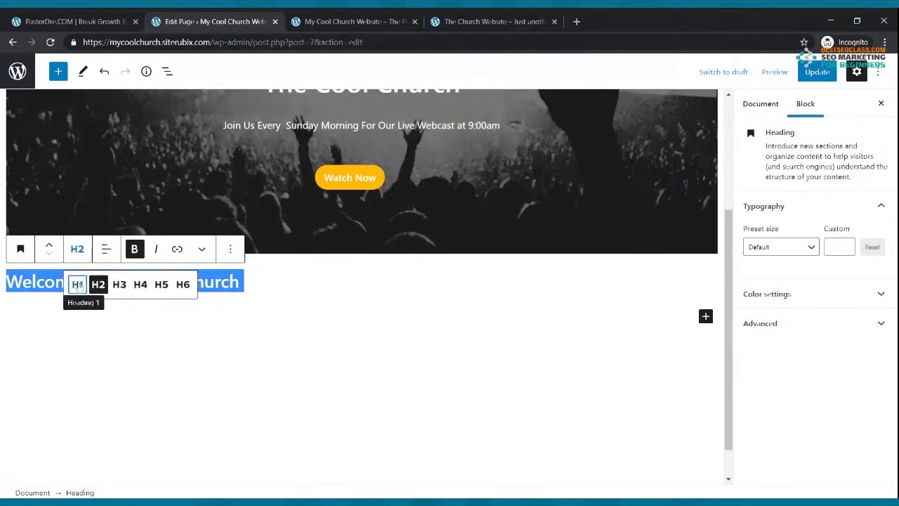
pyautogui.click(77, 285)
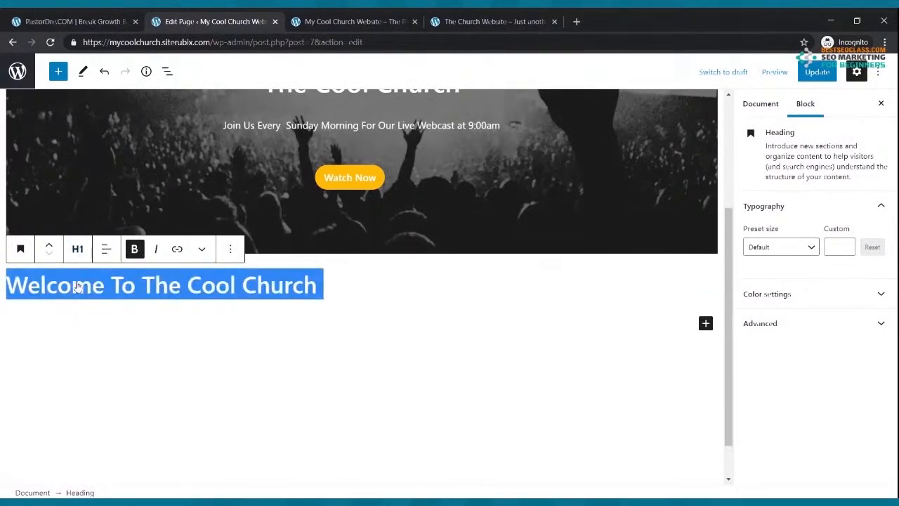
pyautogui.click(106, 250)
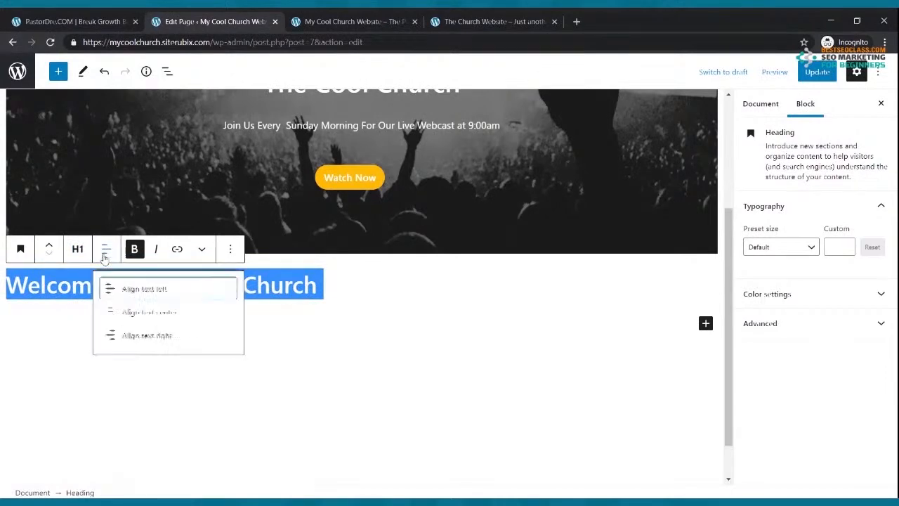
pyautogui.click(123, 316)
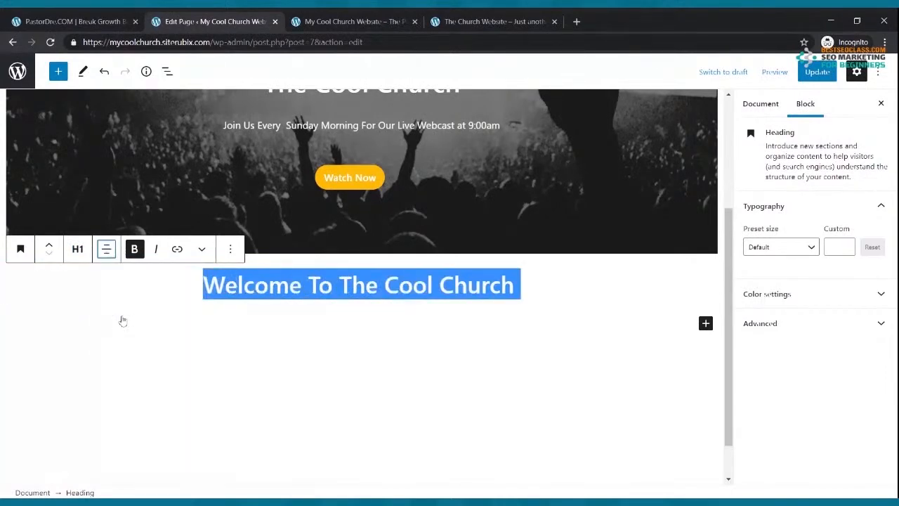
# Update the Home page and switch to the live site
pyautogui.click(598, 293)
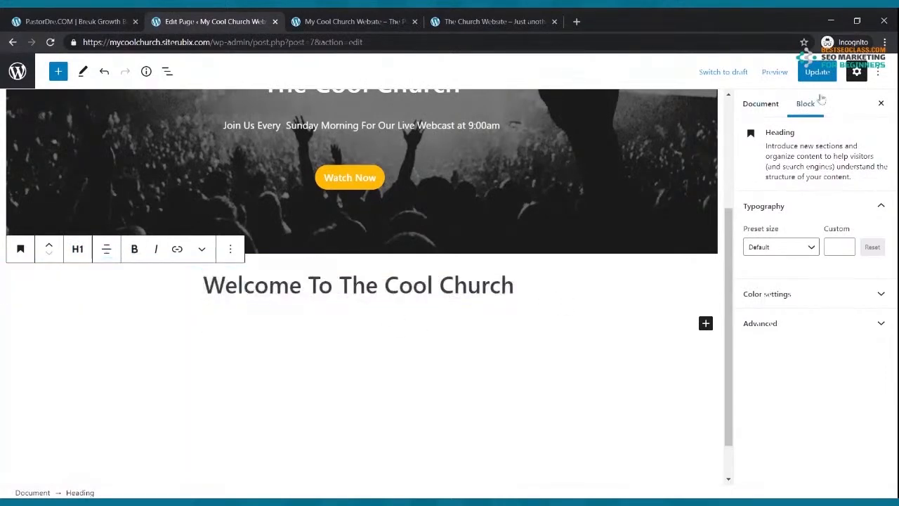
pyautogui.click(817, 73)
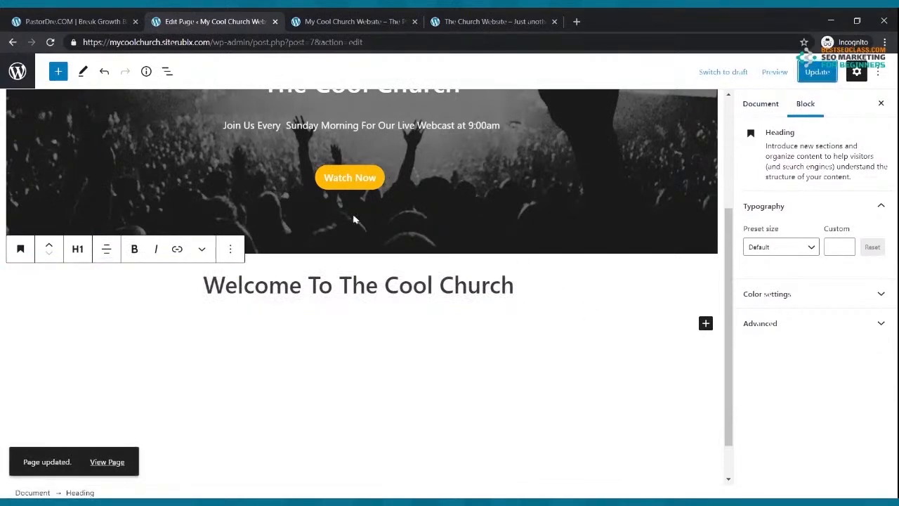
pyautogui.click(364, 22)
pyautogui.click(51, 43)
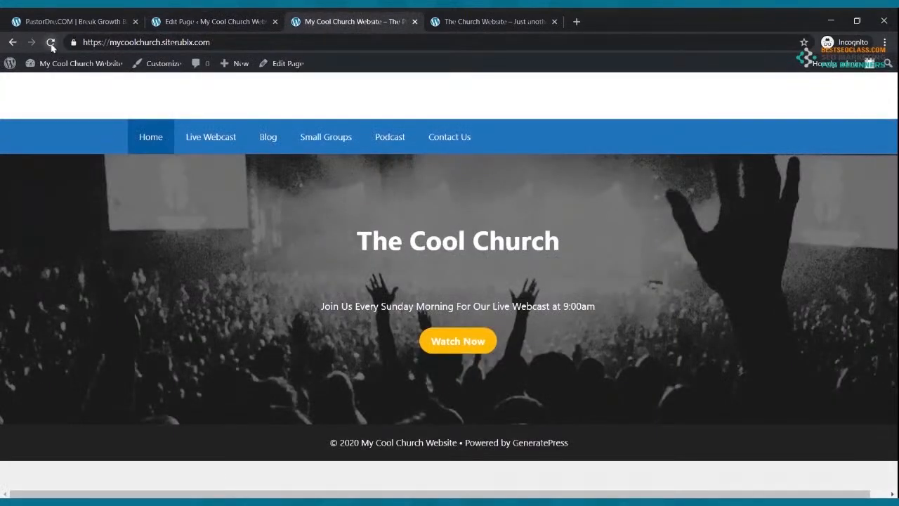
pyautogui.scroll(-1, 437, 248)
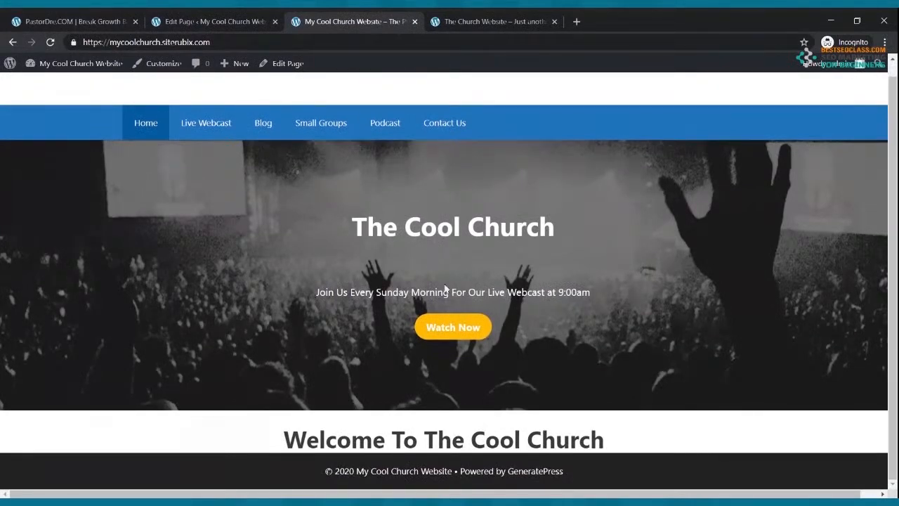
pyautogui.click(488, 21)
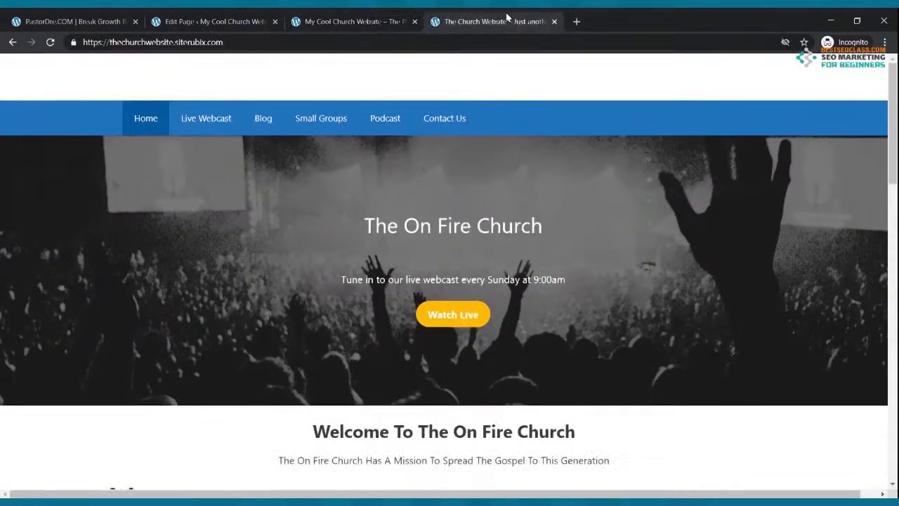
pyautogui.scroll(-3, 467, 239)
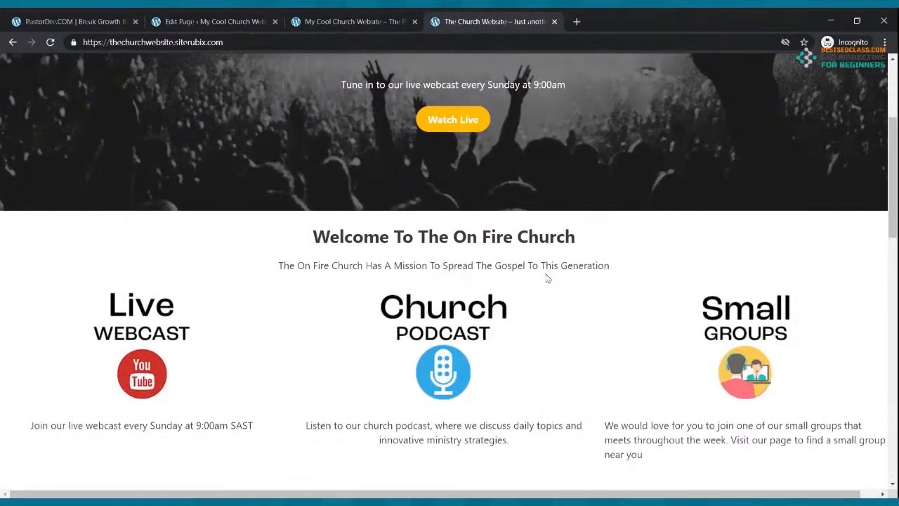
pyautogui.click(245, 20)
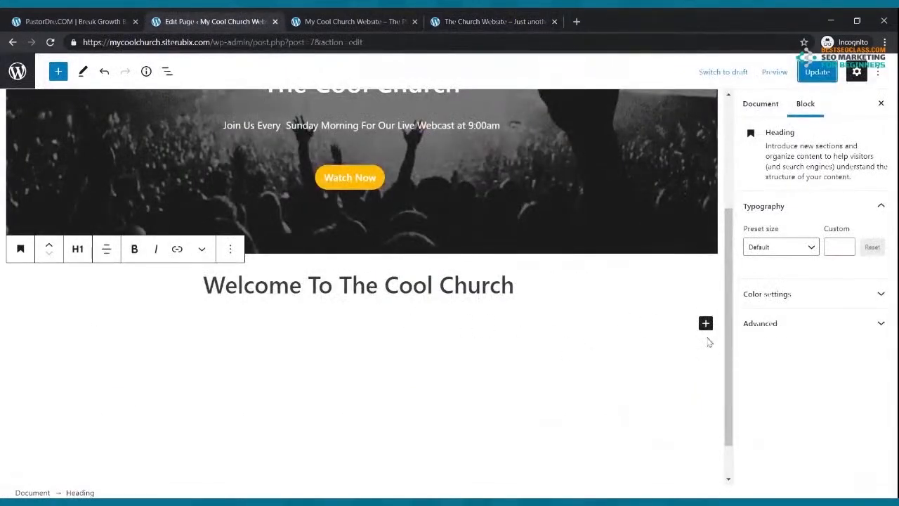
# Add a bold, centred paragraph with the tagline 'The Church That Is On Fire For God'
pyautogui.click(706, 323)
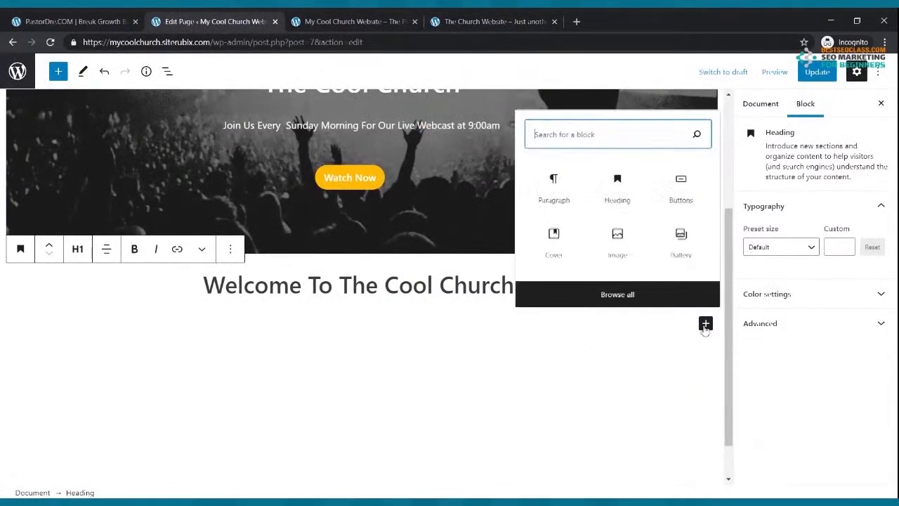
pyautogui.click(576, 193)
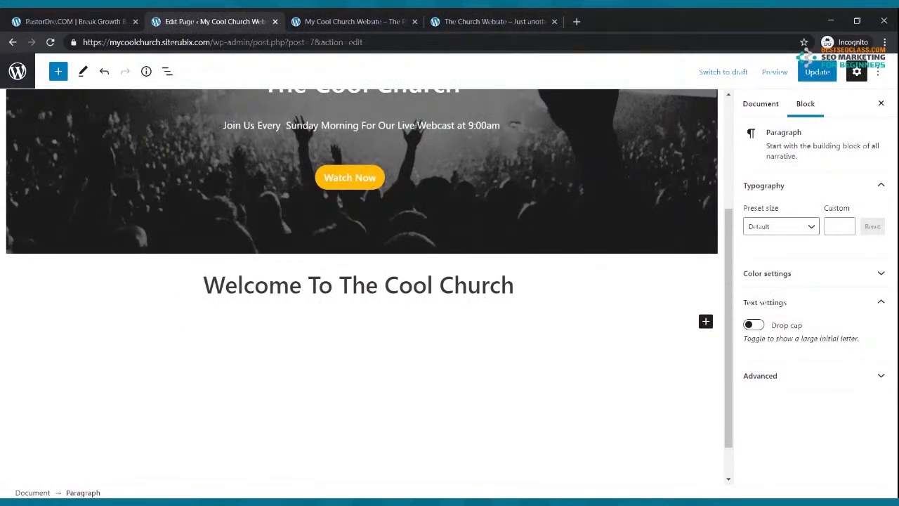
pyautogui.write('The Church')
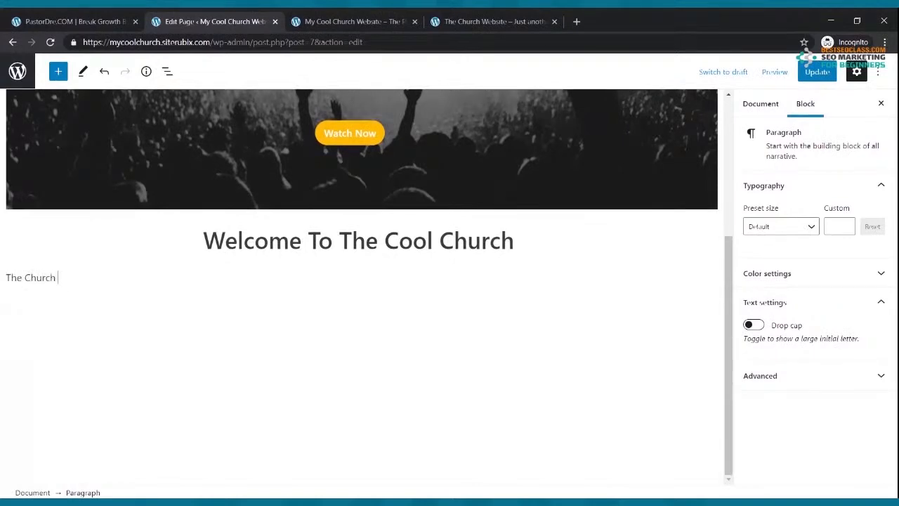
pyautogui.write(' That Is On Fire For God')
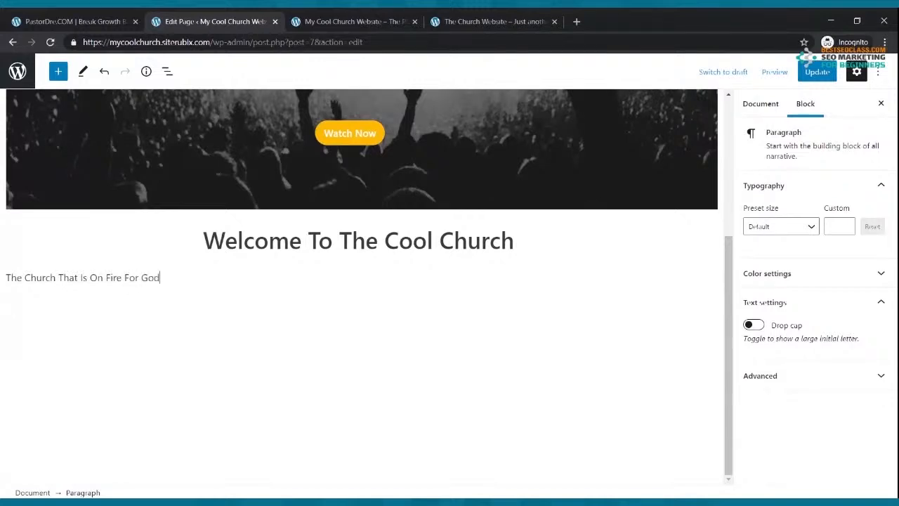
pyautogui.moveTo(165, 278); pyautogui.dragTo(7, 278)
pyautogui.click(105, 249)
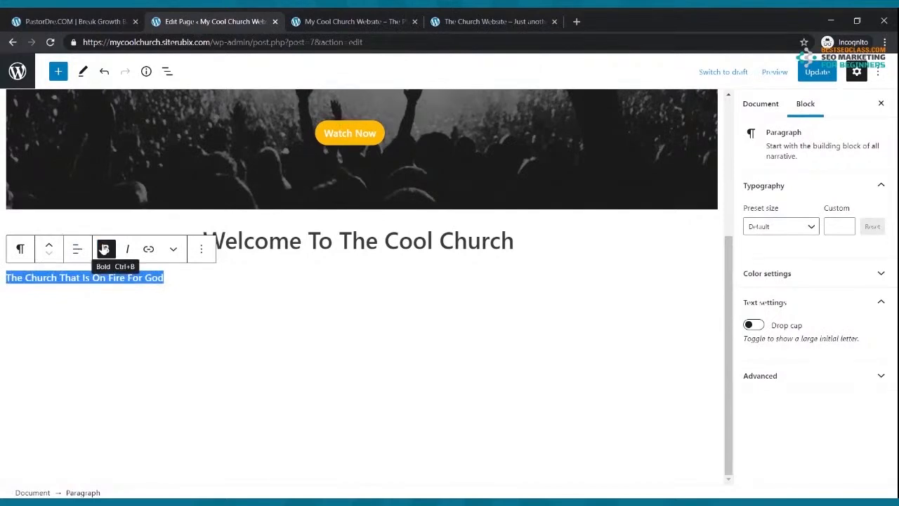
pyautogui.click(78, 249)
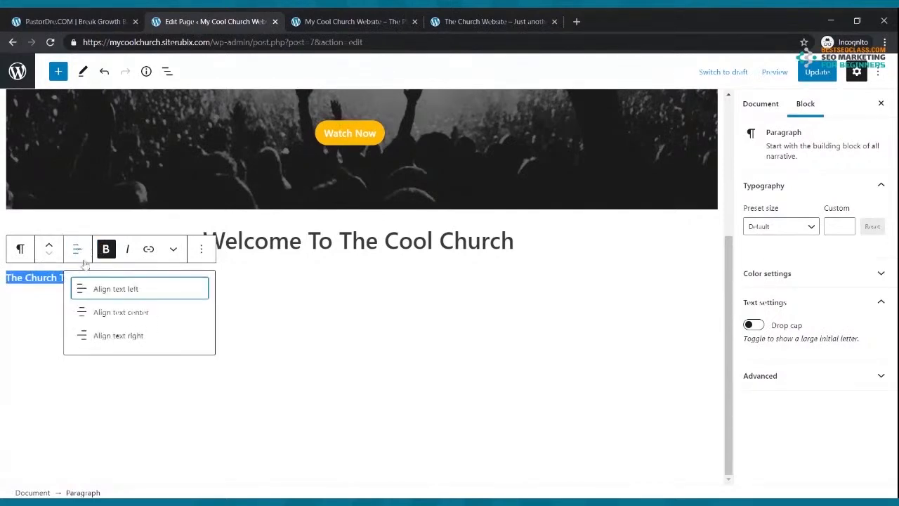
pyautogui.click(94, 313)
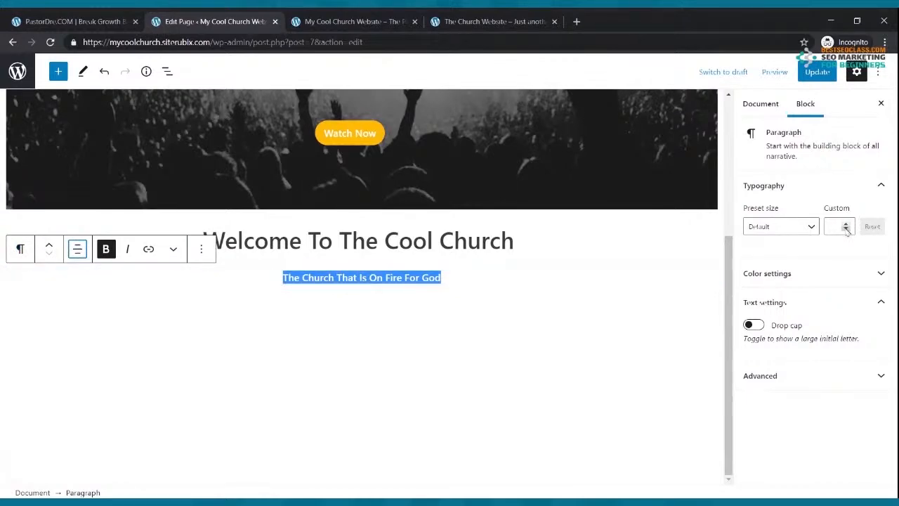
# Set the tagline to the Large preset, then step its custom size down to 25
pyautogui.click(813, 226)
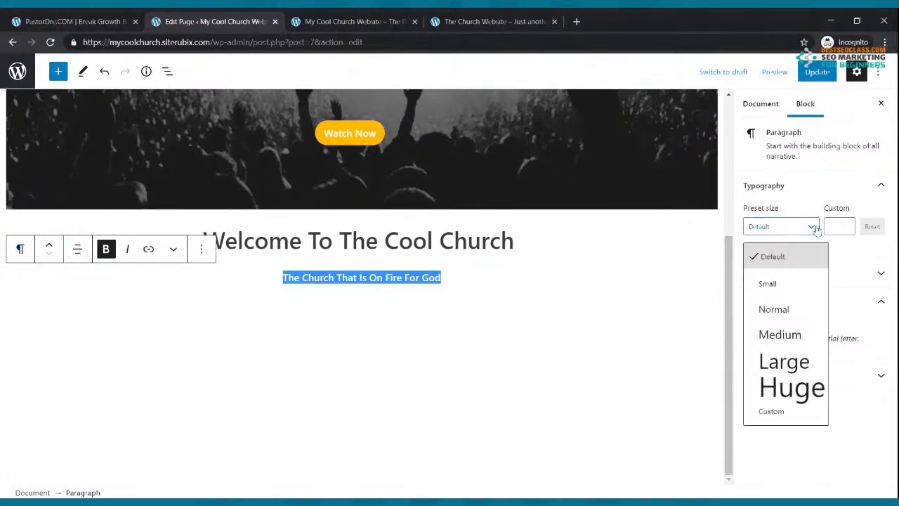
pyautogui.click(781, 312)
pyautogui.click(797, 232)
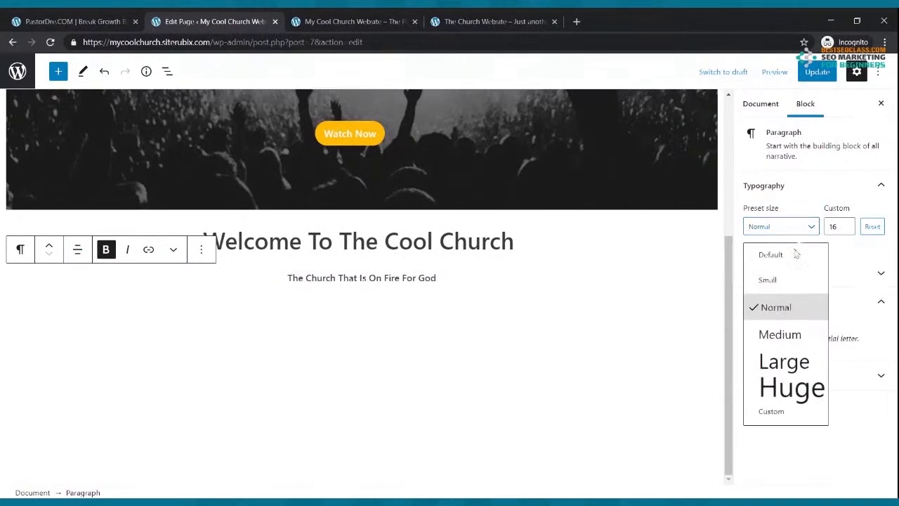
pyautogui.click(769, 333)
pyautogui.click(812, 232)
pyautogui.click(785, 360)
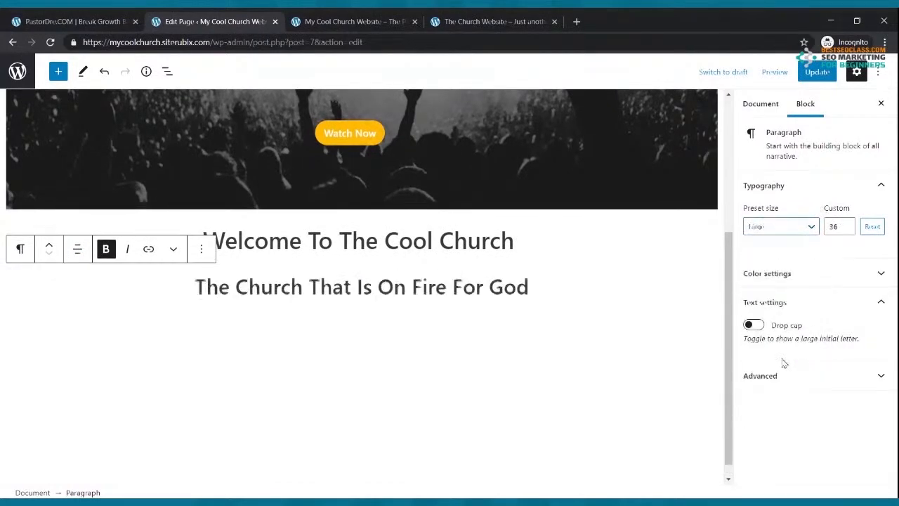
pyautogui.click(846, 229)
pyautogui.click(845, 229)
pyautogui.click(846, 229)
pyautogui.click(846, 230)
pyautogui.click(846, 231)
pyautogui.click(847, 231)
pyautogui.click(846, 230)
pyautogui.click(846, 231)
pyautogui.click(846, 231)
pyautogui.click(846, 230)
pyautogui.click(846, 231)
# Update the page and reload the live site to see the tagline
pyautogui.click(816, 72)
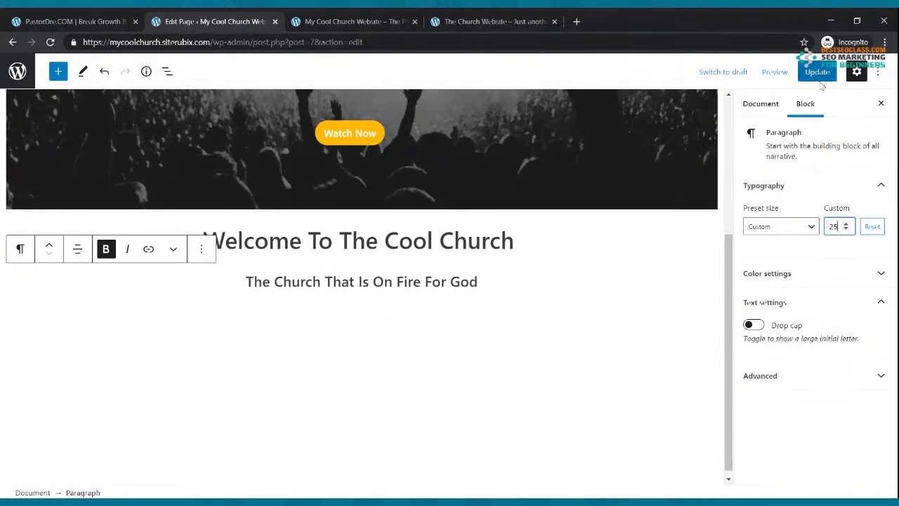
pyautogui.click(395, 18)
pyautogui.click(55, 43)
pyautogui.scroll(-1, 477, 204)
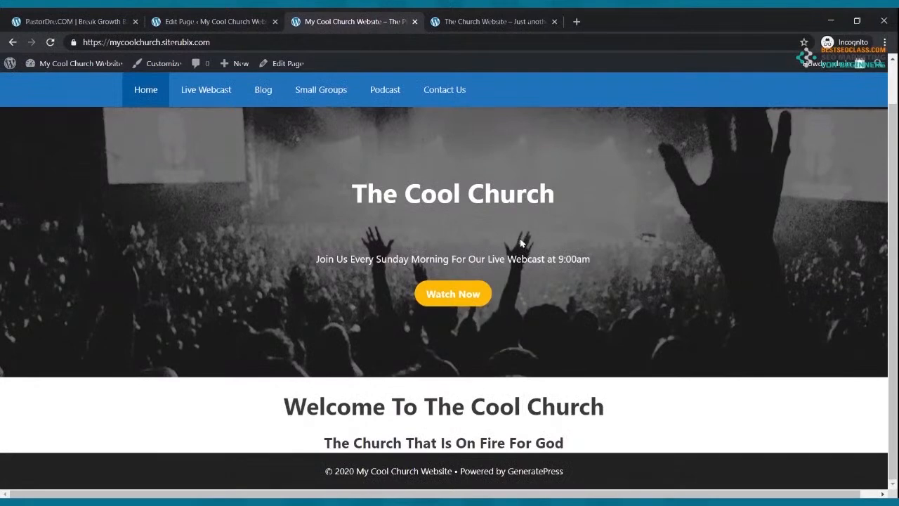
# After checking the reference site, remove bold from the tagline and update the page
pyautogui.click(491, 21)
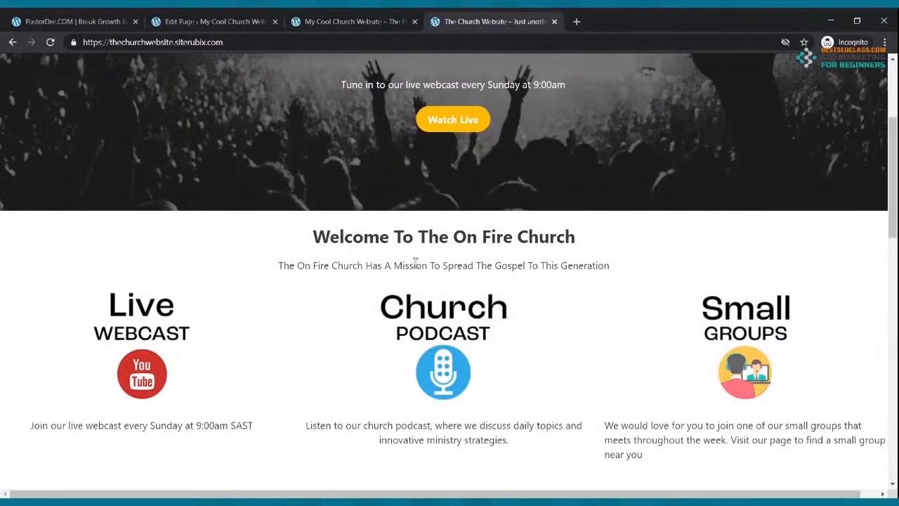
pyautogui.click(237, 21)
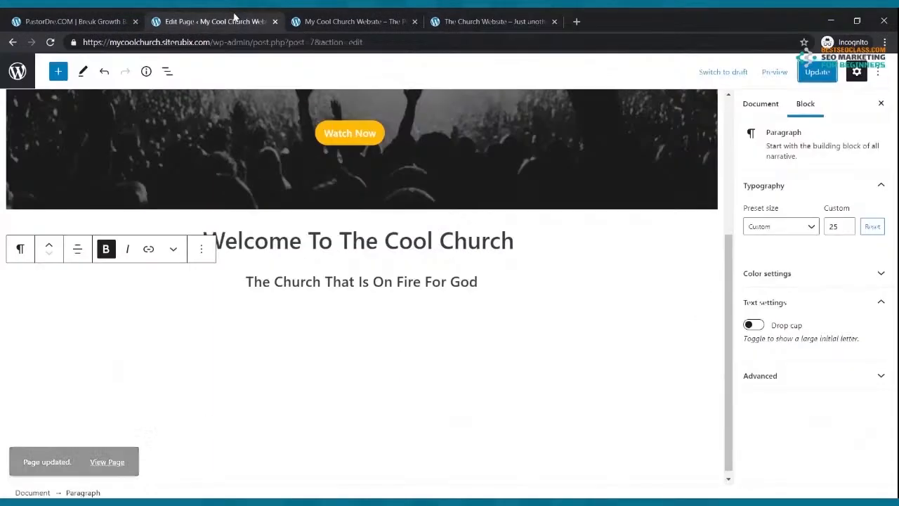
pyautogui.moveTo(477, 282); pyautogui.dragTo(143, 266)
pyautogui.click(106, 248)
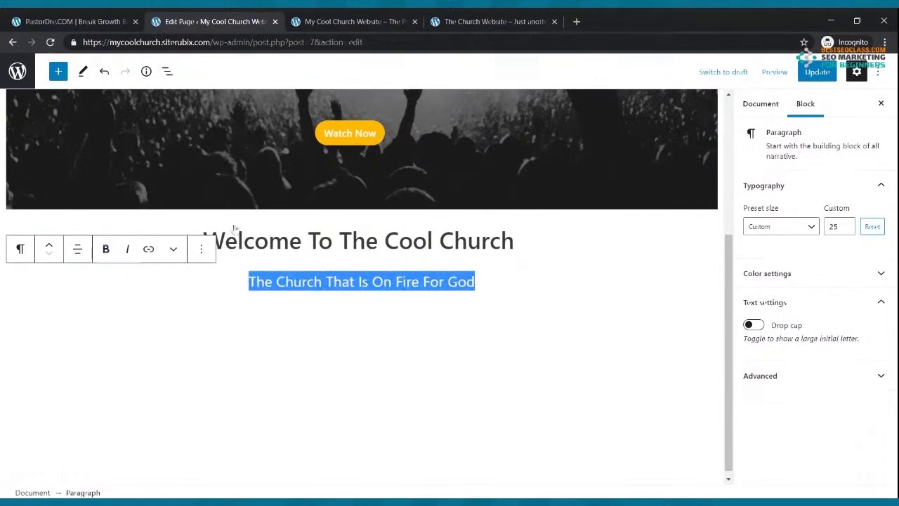
pyautogui.click(815, 73)
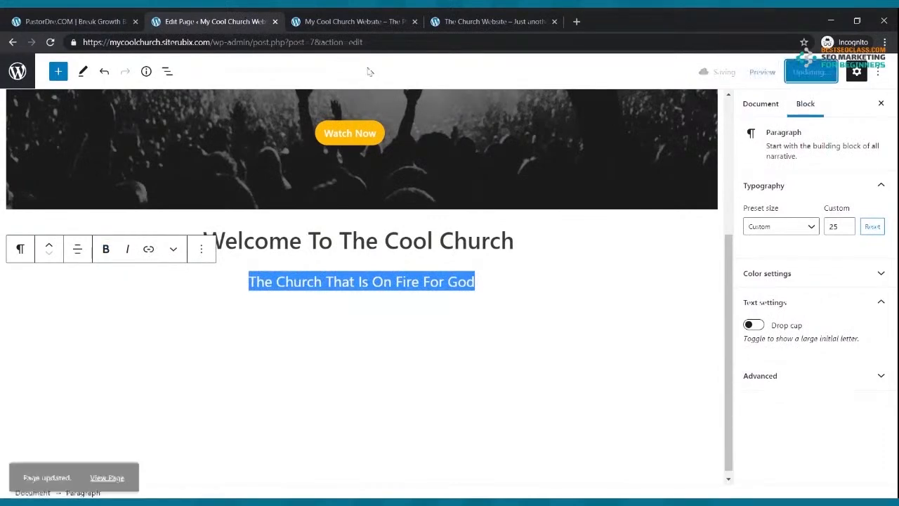
# Reload the live site to check the regular-weight tagline, then return to the editor
pyautogui.click(327, 19)
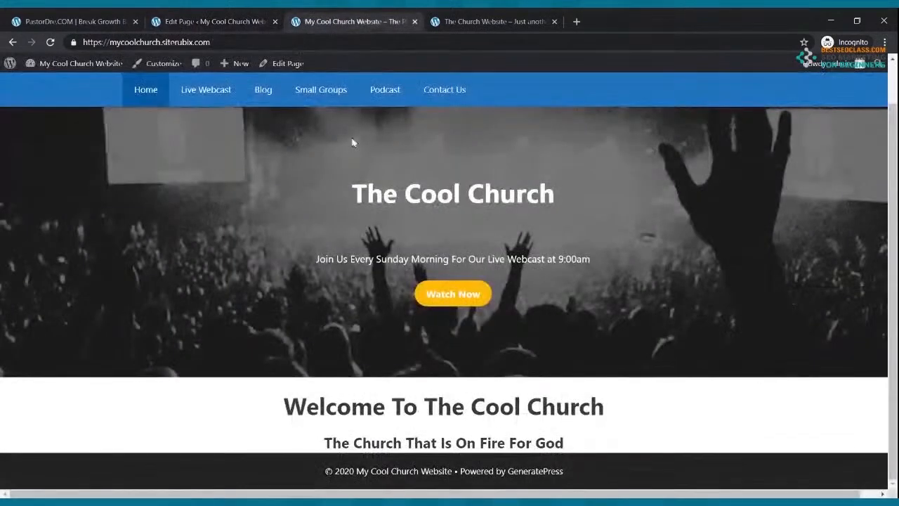
pyautogui.click(49, 42)
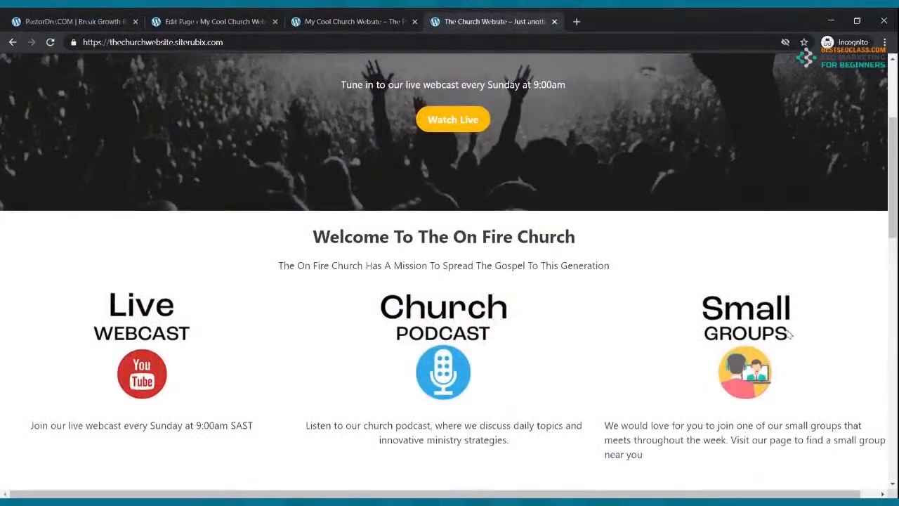
pyautogui.click(229, 26)
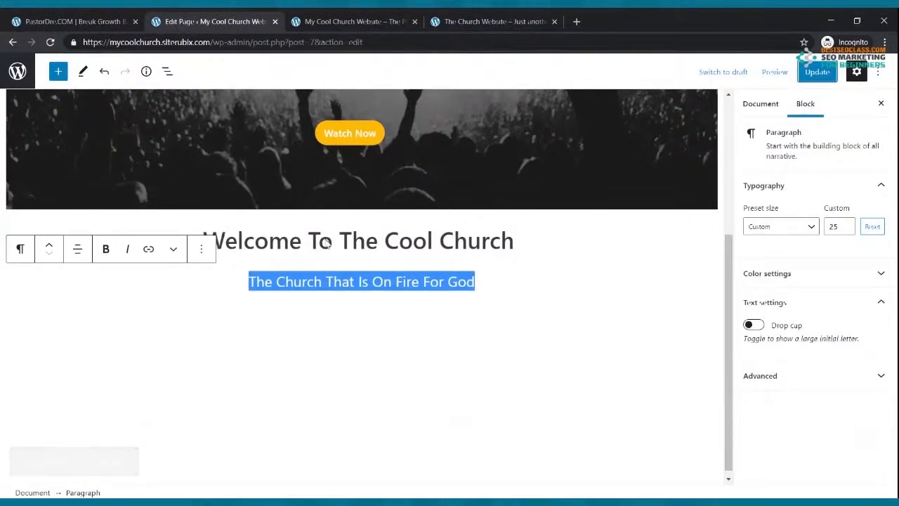
# Insert a Columns block with the 33/33/33 layout under the tagline and update the page
pyautogui.click(383, 348)
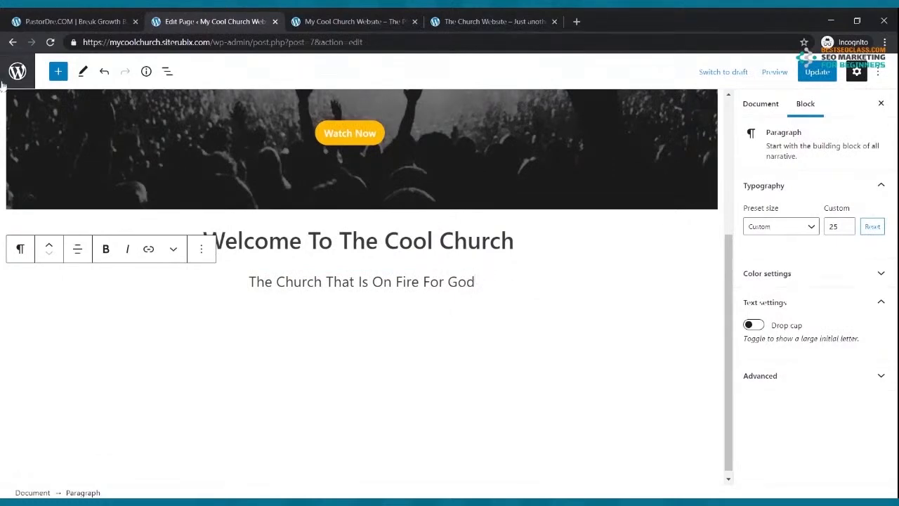
pyautogui.click(59, 72)
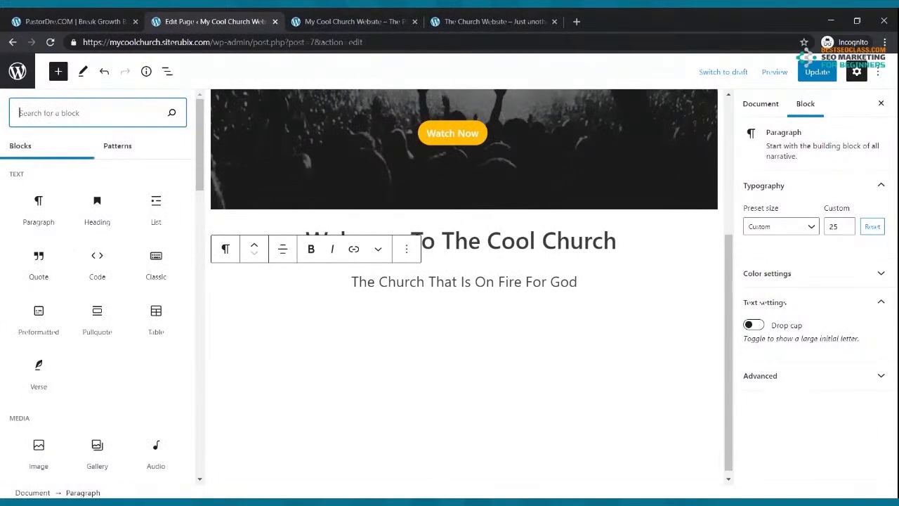
pyautogui.write('columns')
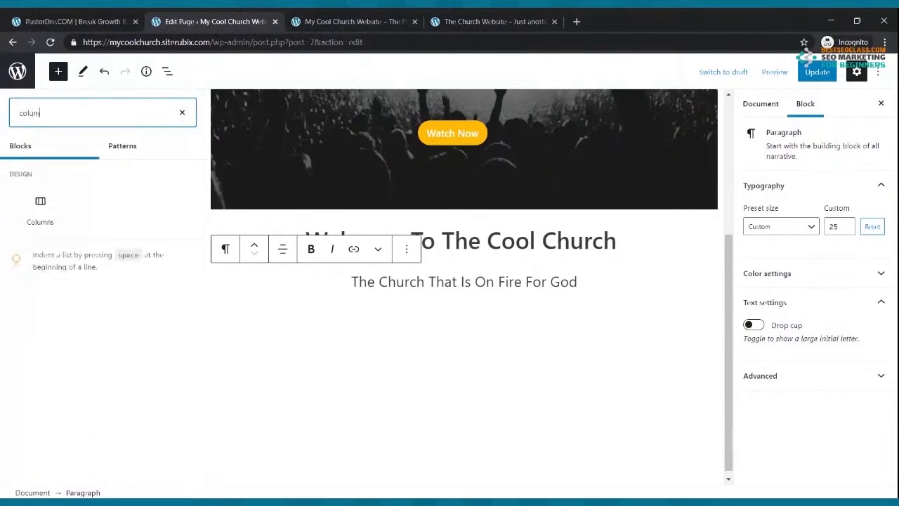
pyautogui.click(40, 207)
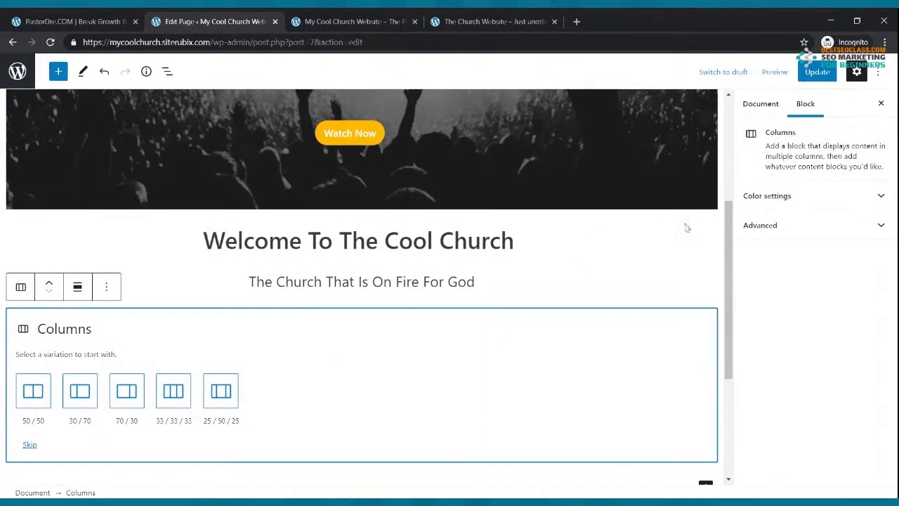
pyautogui.scroll(-2, 704, 489)
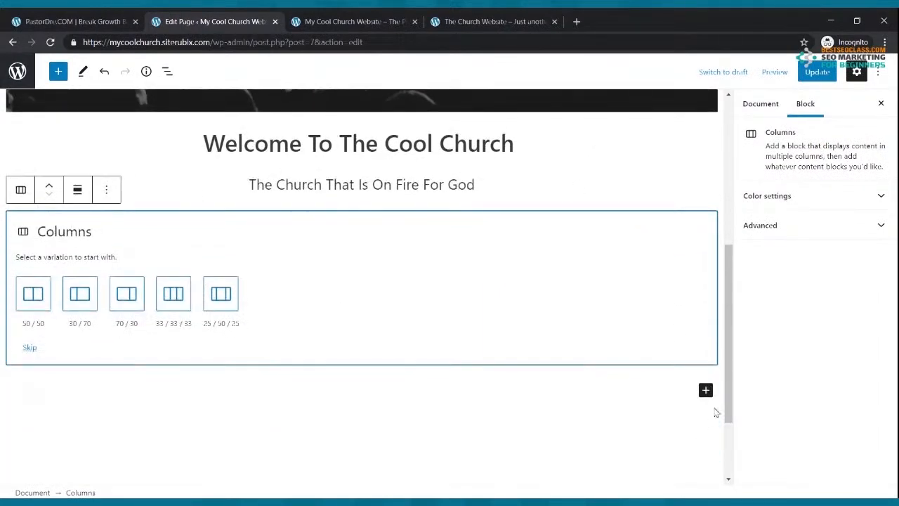
pyautogui.scroll(4, 302, 312)
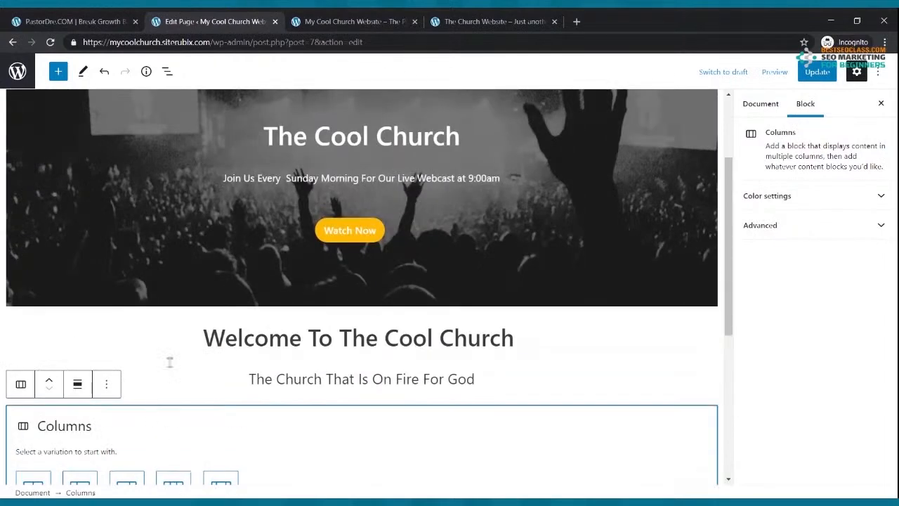
pyautogui.scroll(-2, 175, 356)
pyautogui.click(170, 391)
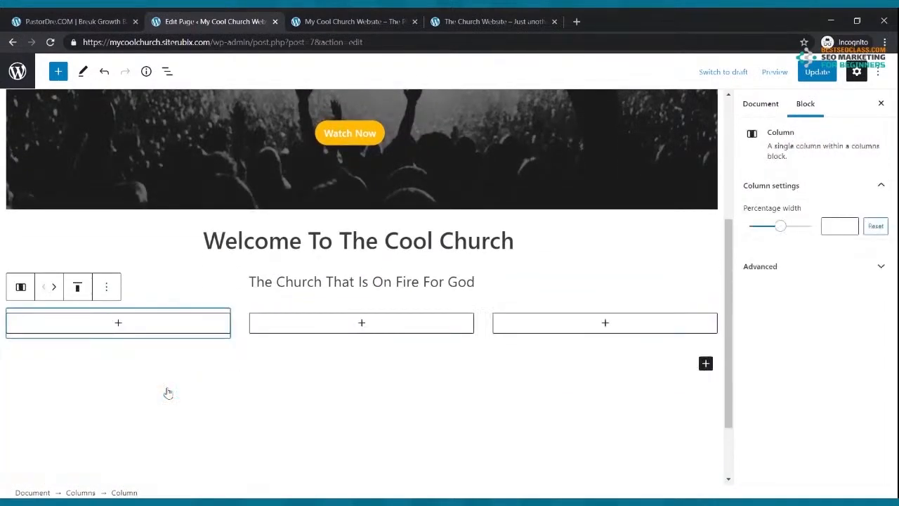
pyautogui.click(815, 72)
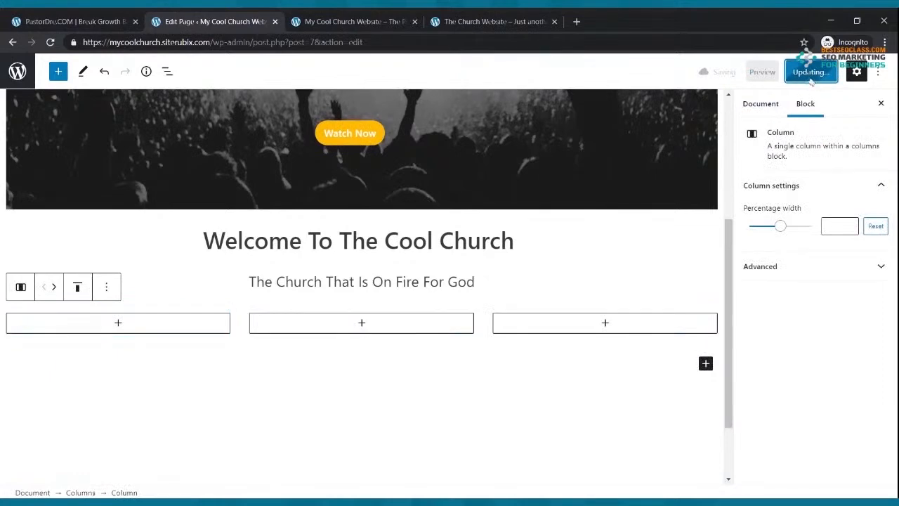
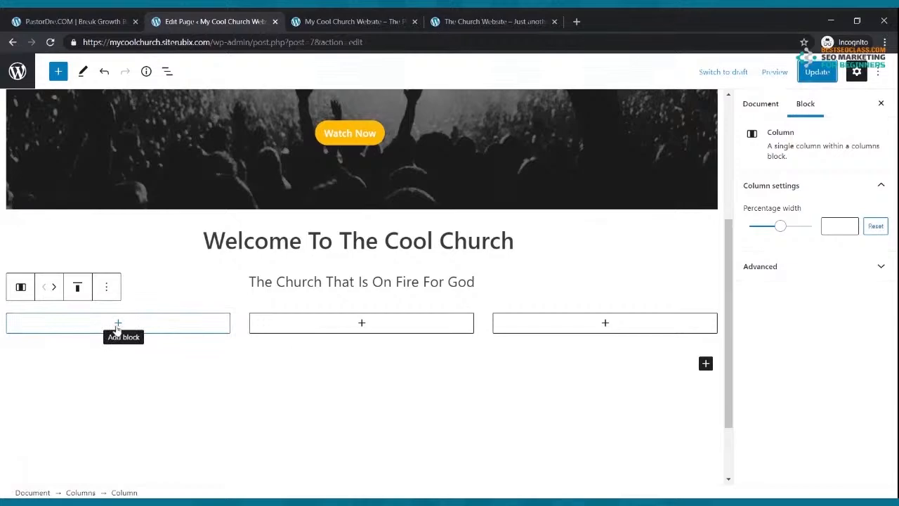
# Compare with the reference church site, then start adding a block in the first empty column
pyautogui.click(430, 21)
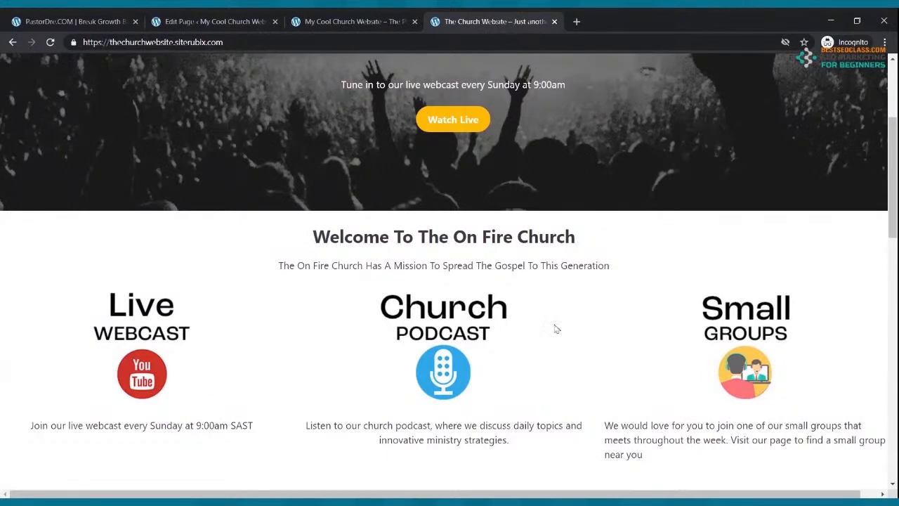
pyautogui.click(218, 21)
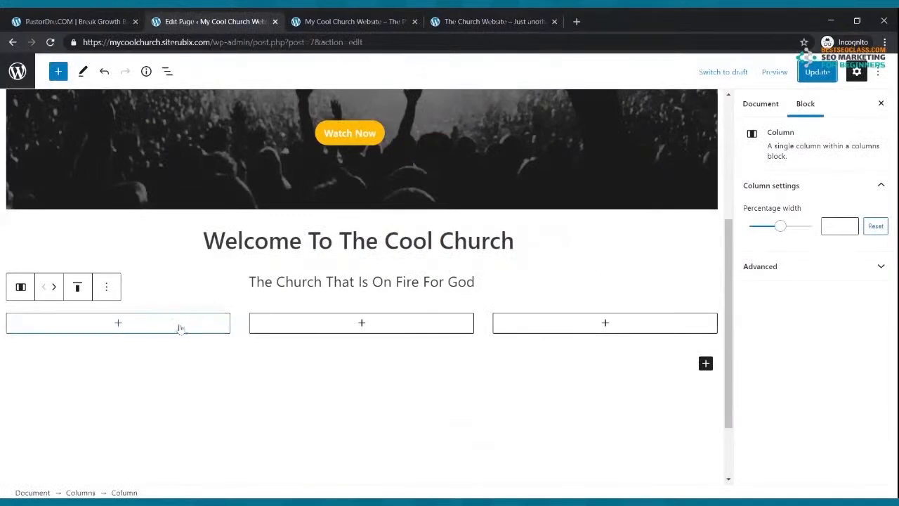
pyautogui.click(120, 323)
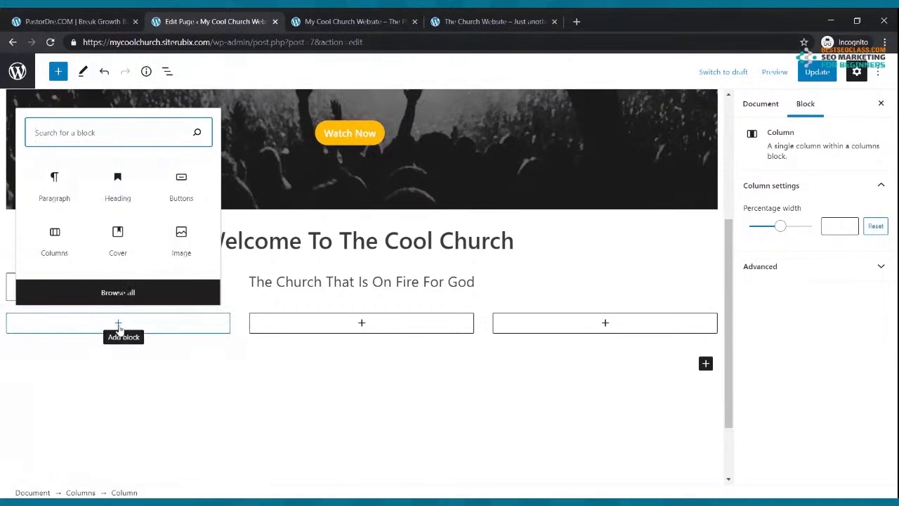
# Add Image blocks with the Live Webcast and Church Podcast pictures to the first two columns
pyautogui.write('image')
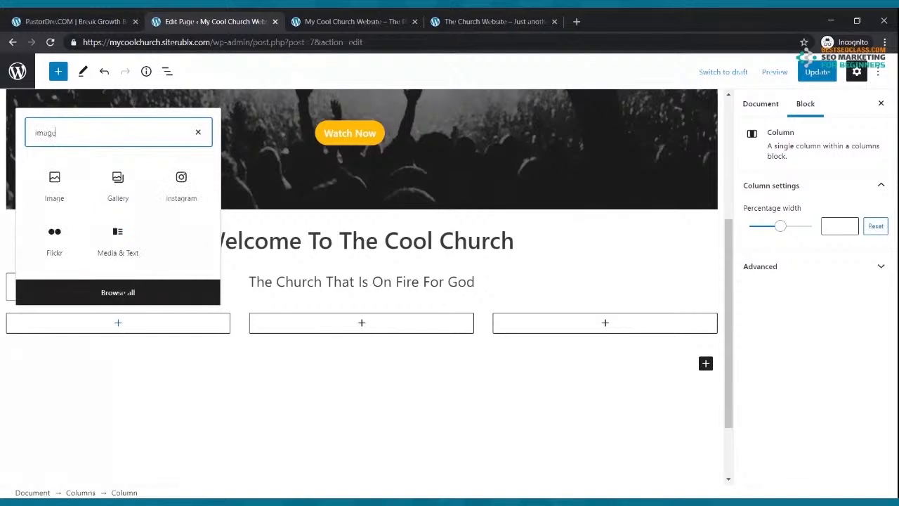
pyautogui.click(66, 203)
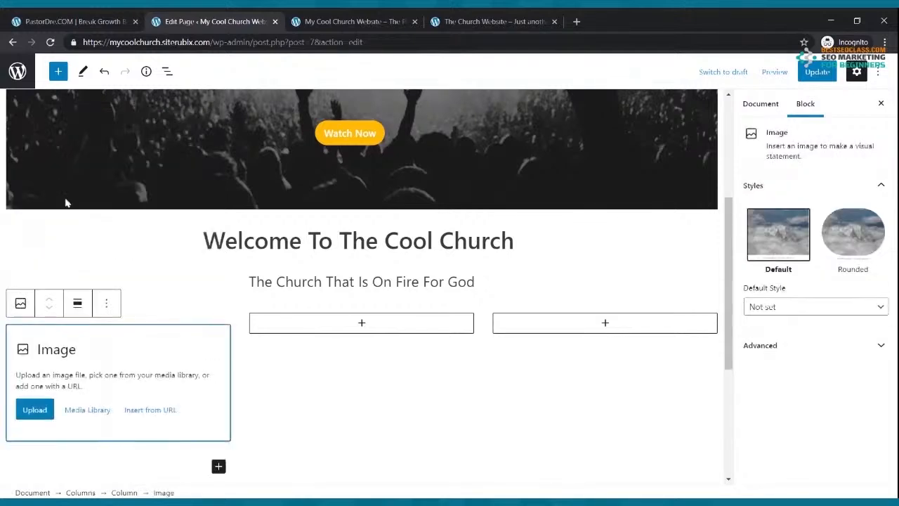
pyautogui.click(35, 409)
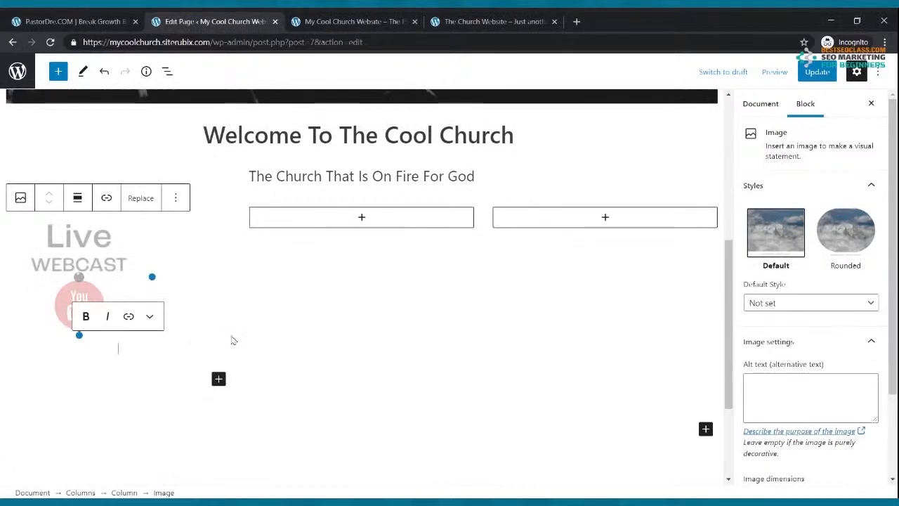
pyautogui.click(362, 219)
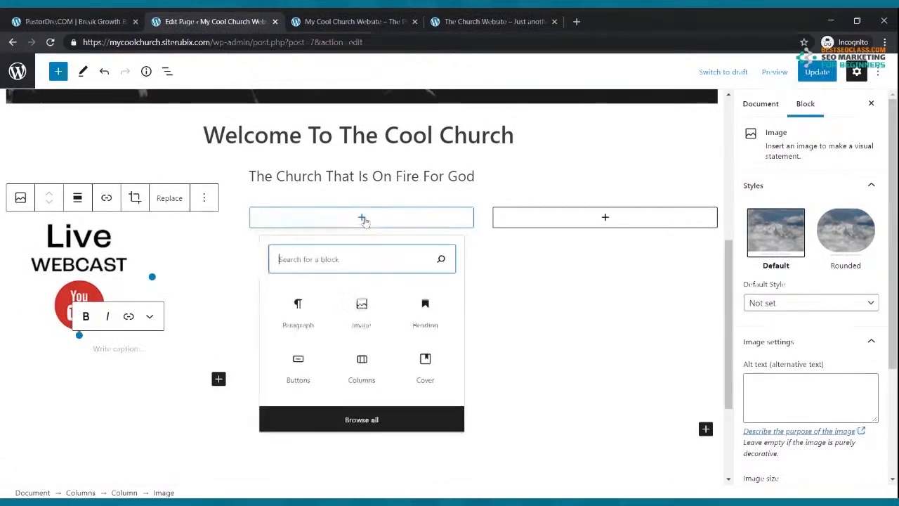
pyautogui.click(341, 314)
pyautogui.click(283, 303)
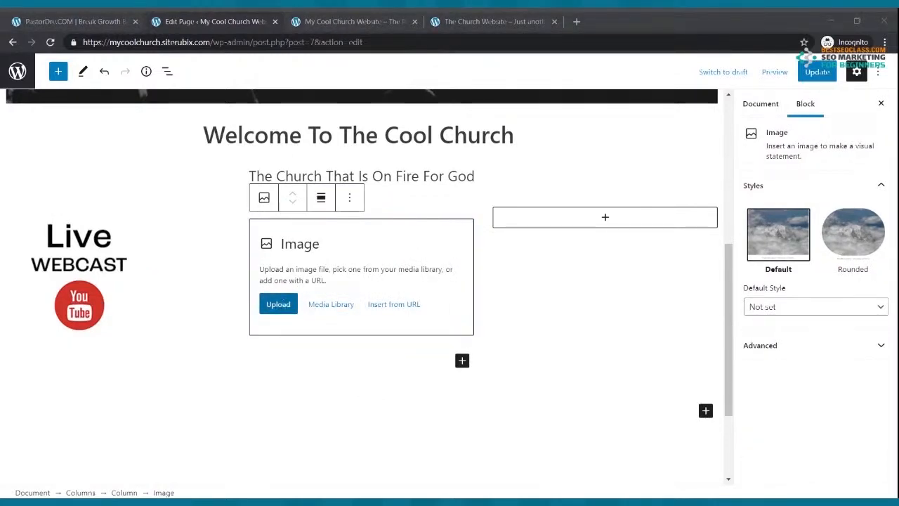
pyautogui.doubleClick(211, 139)
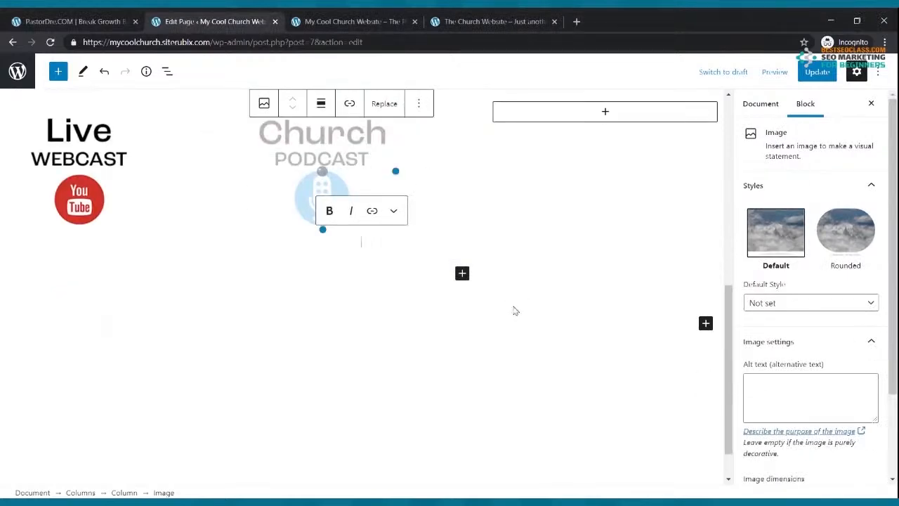
# Add the Small Groups image to the third column and update the page
pyautogui.scroll(2, 518, 275)
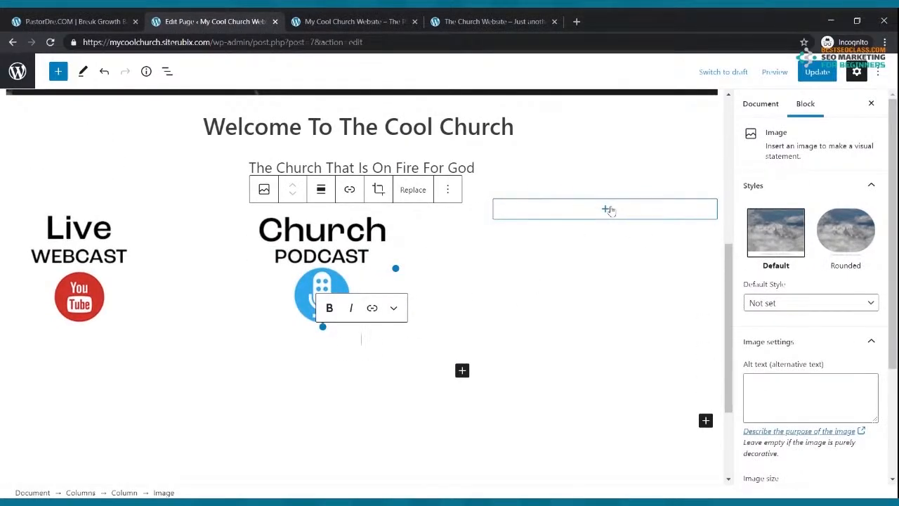
pyautogui.click(608, 210)
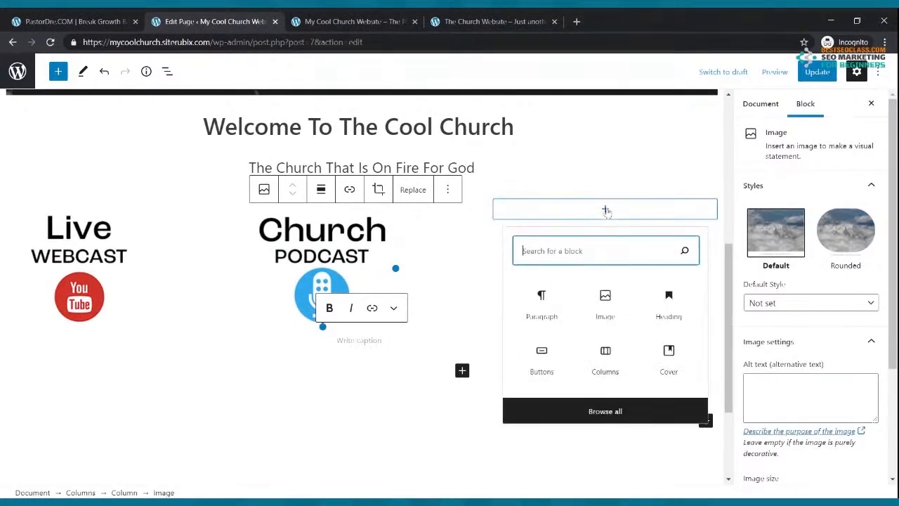
pyautogui.click(593, 301)
pyautogui.click(520, 296)
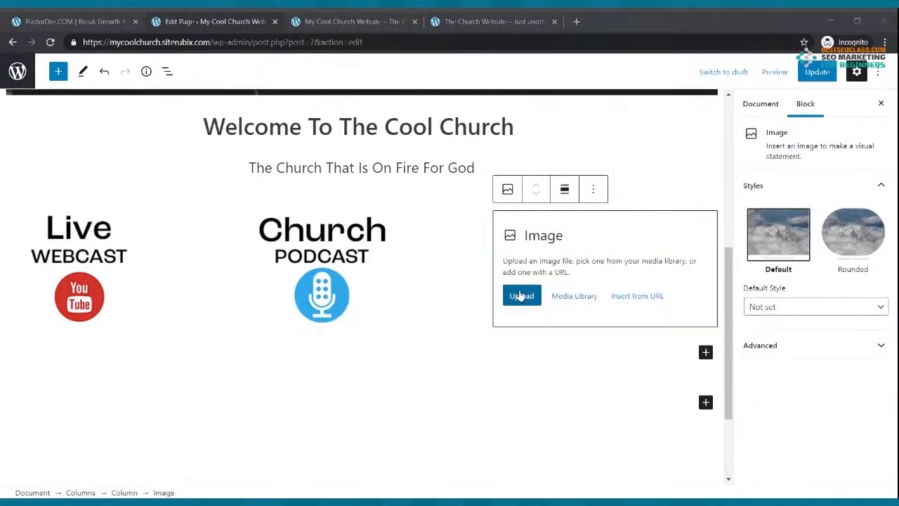
pyautogui.doubleClick(363, 145)
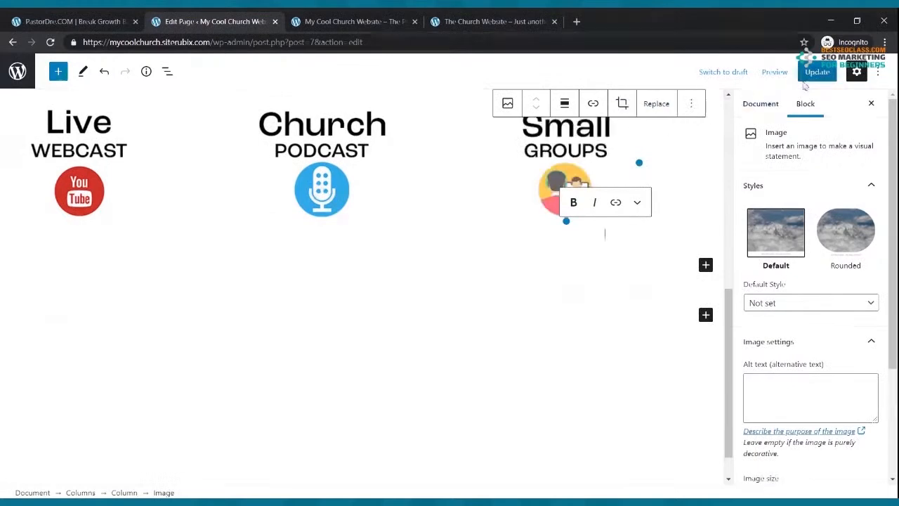
pyautogui.click(815, 76)
pyautogui.scroll(3, 412, 255)
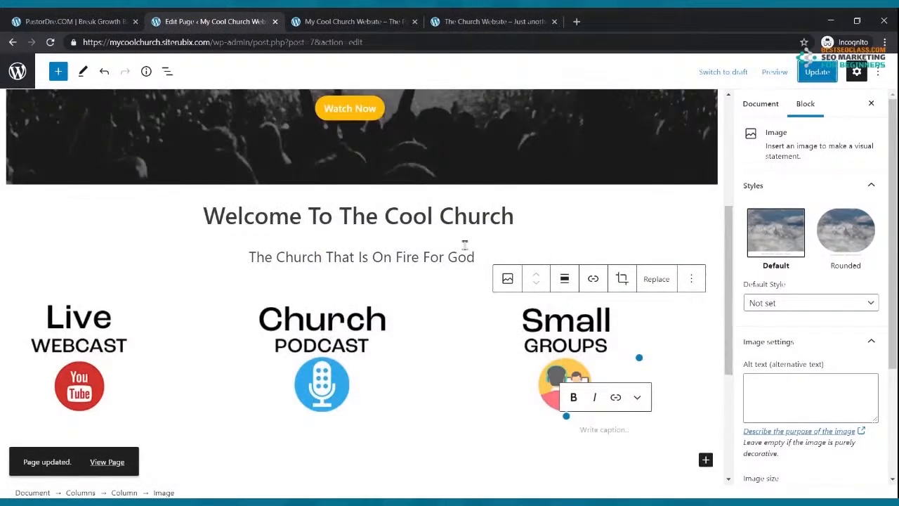
# Reload the live home page to check the three new column images
pyautogui.click(365, 23)
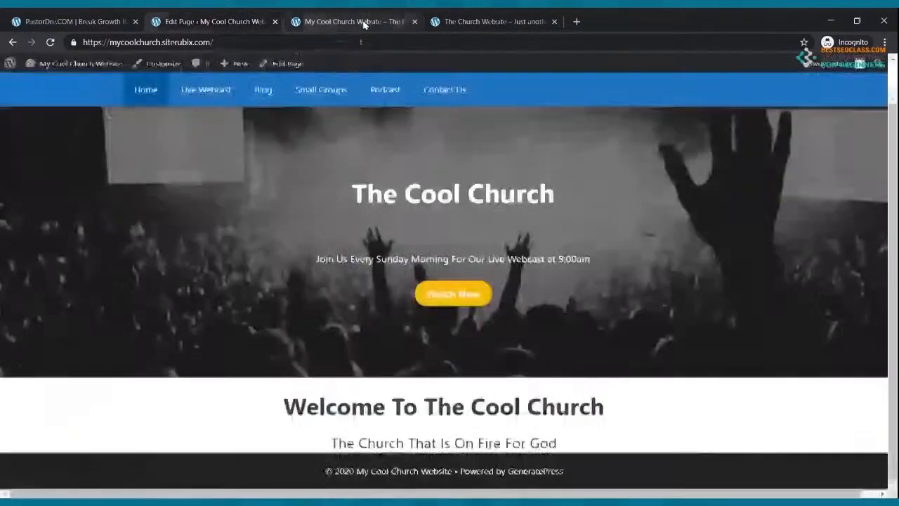
pyautogui.click(52, 43)
pyautogui.scroll(-2, 337, 176)
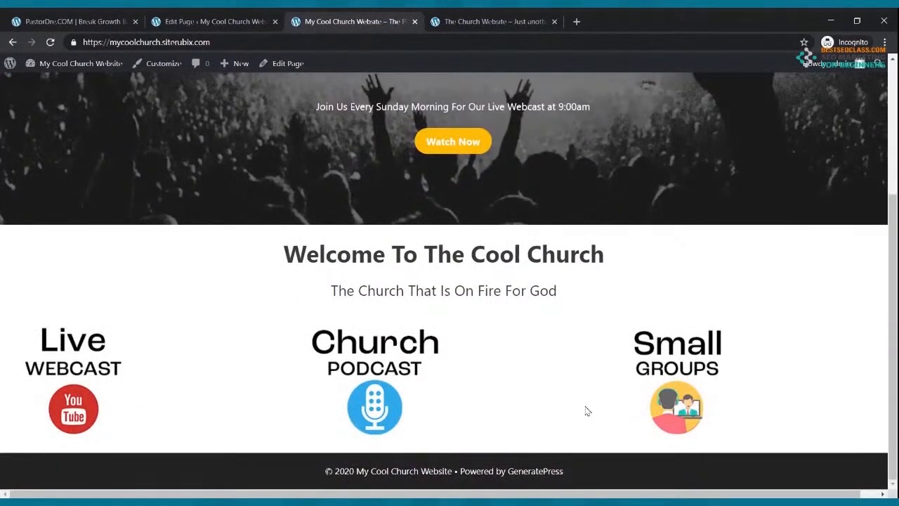
# Align the Live Webcast, Church Podcast and Small Groups images center and update the page
pyautogui.click(211, 21)
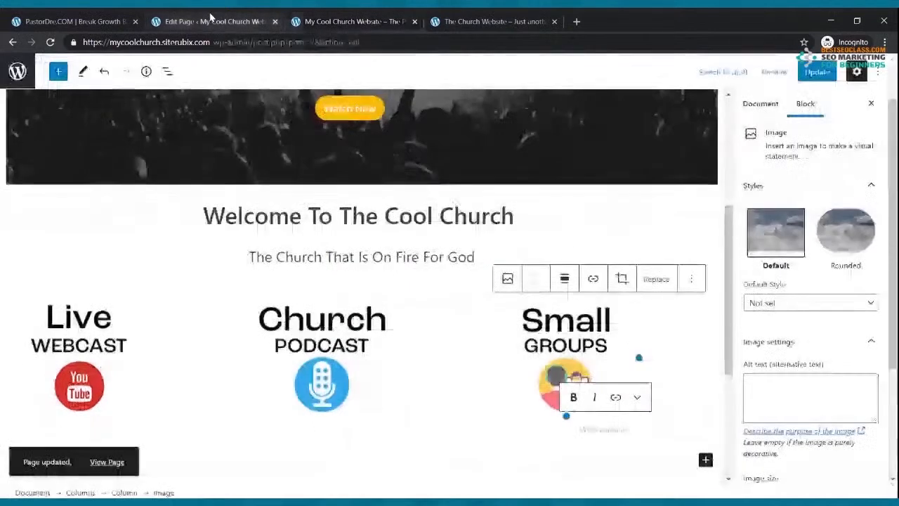
pyautogui.click(79, 360)
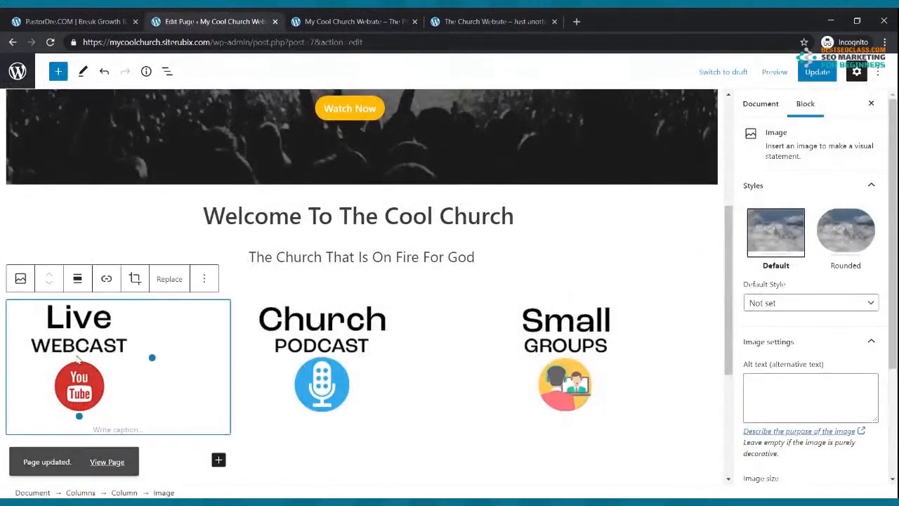
pyautogui.click(78, 280)
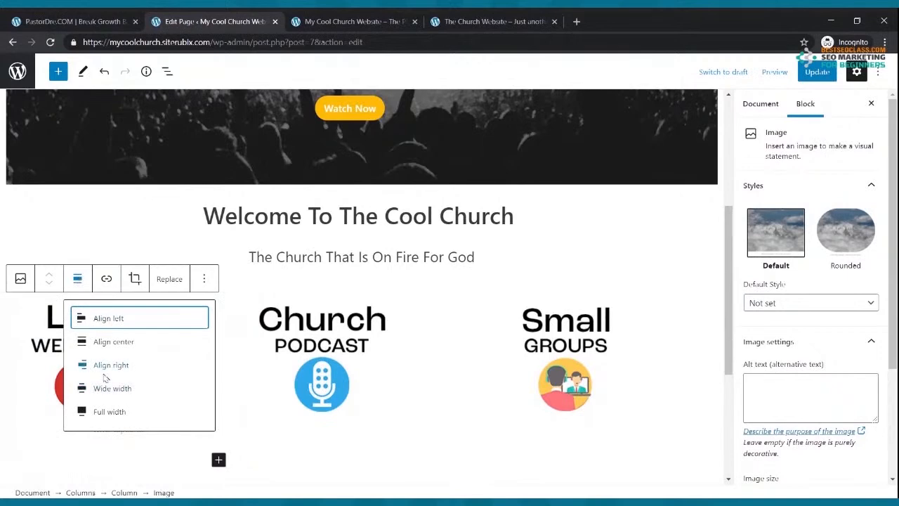
pyautogui.click(106, 341)
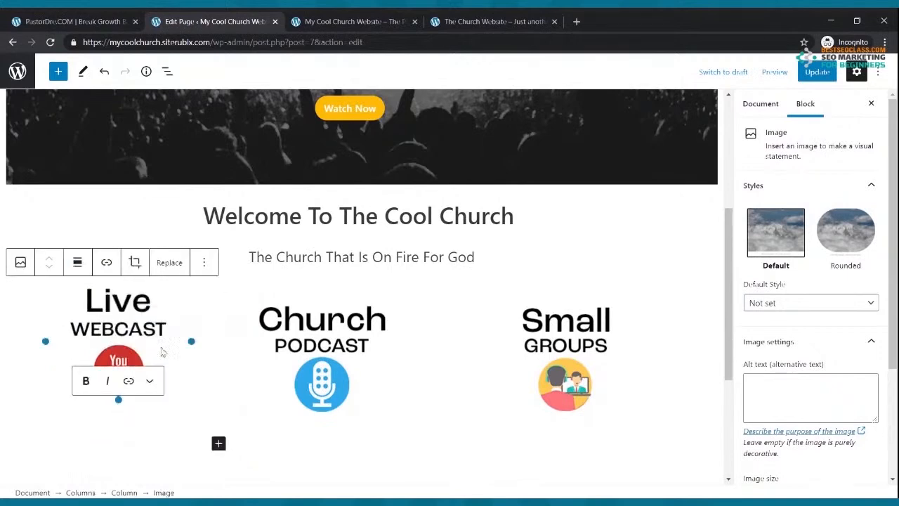
pyautogui.click(313, 360)
pyautogui.click(321, 278)
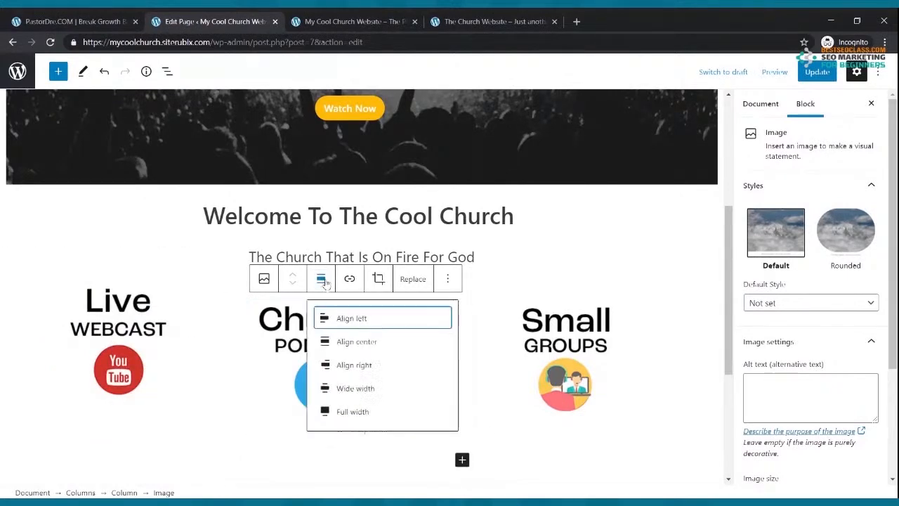
pyautogui.click(347, 343)
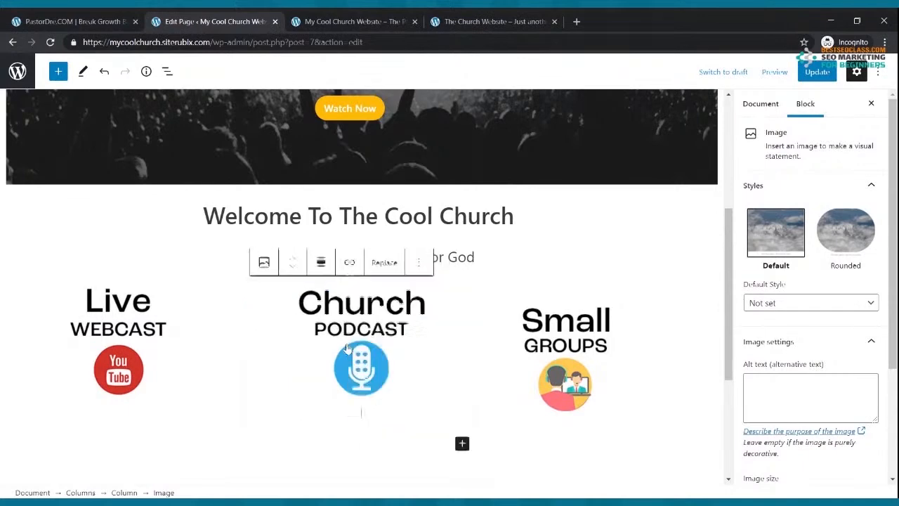
pyautogui.click(547, 349)
pyautogui.click(568, 282)
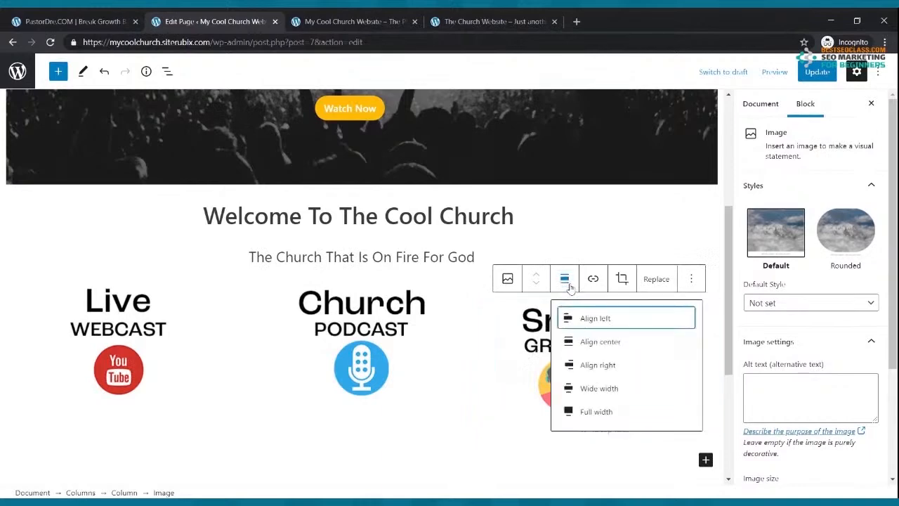
pyautogui.click(595, 342)
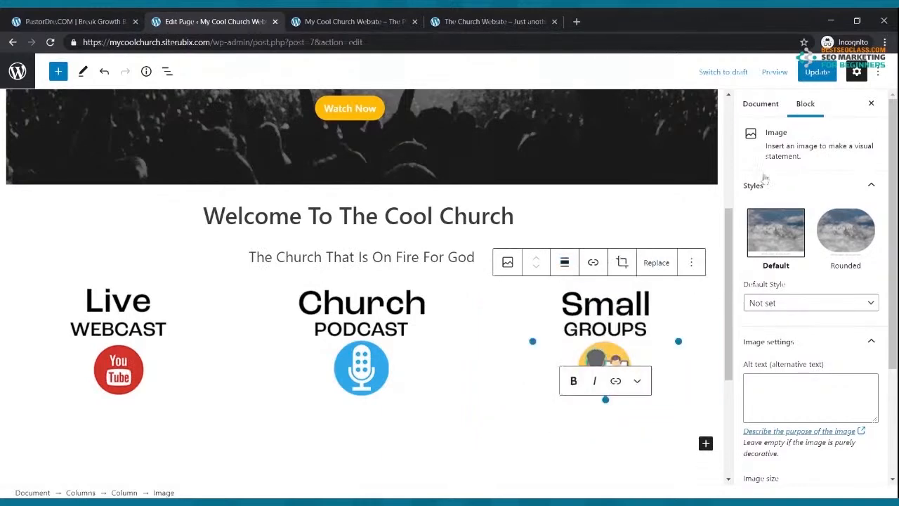
pyautogui.click(817, 74)
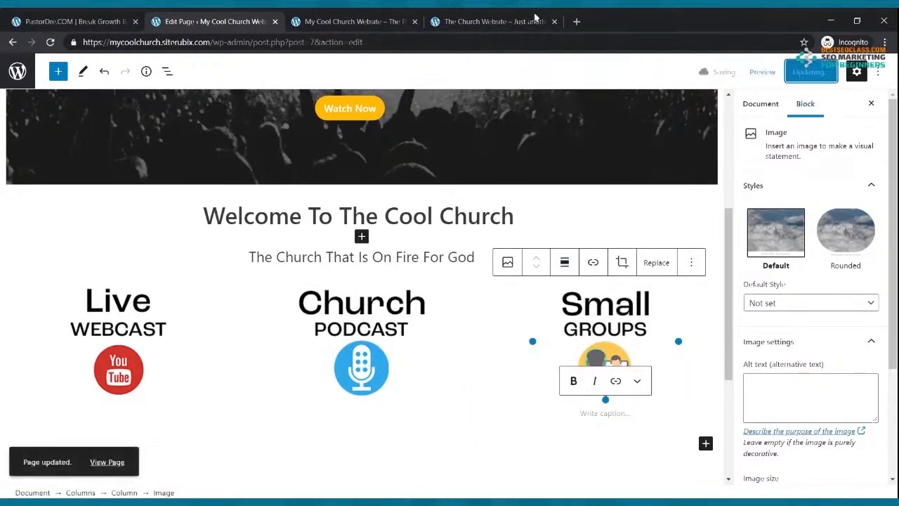
pyautogui.click(385, 20)
pyautogui.click(50, 42)
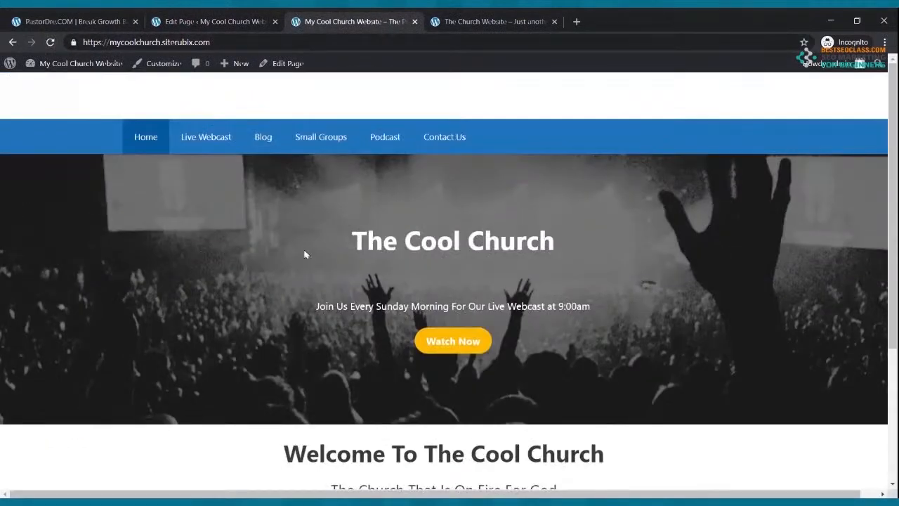
pyautogui.click(467, 22)
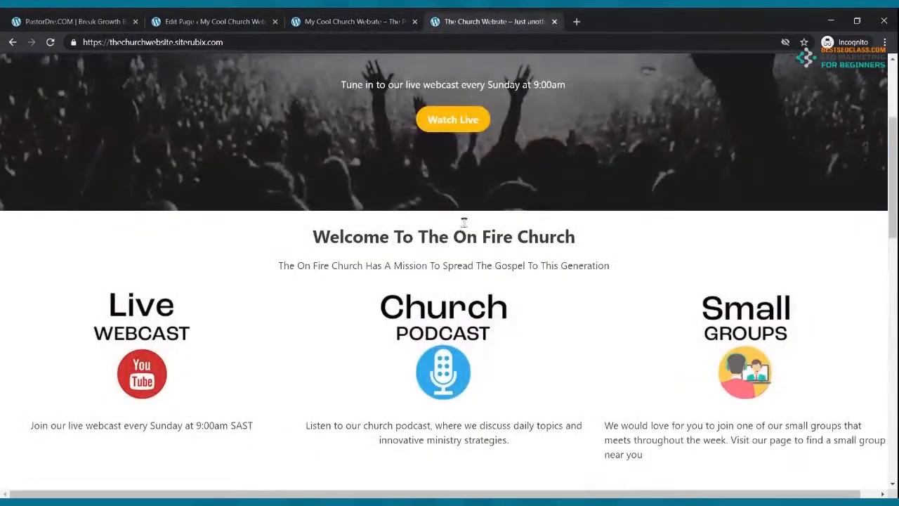
pyautogui.scroll(3, 463, 220)
pyautogui.scroll(-5, 472, 213)
pyautogui.scroll(4, 473, 213)
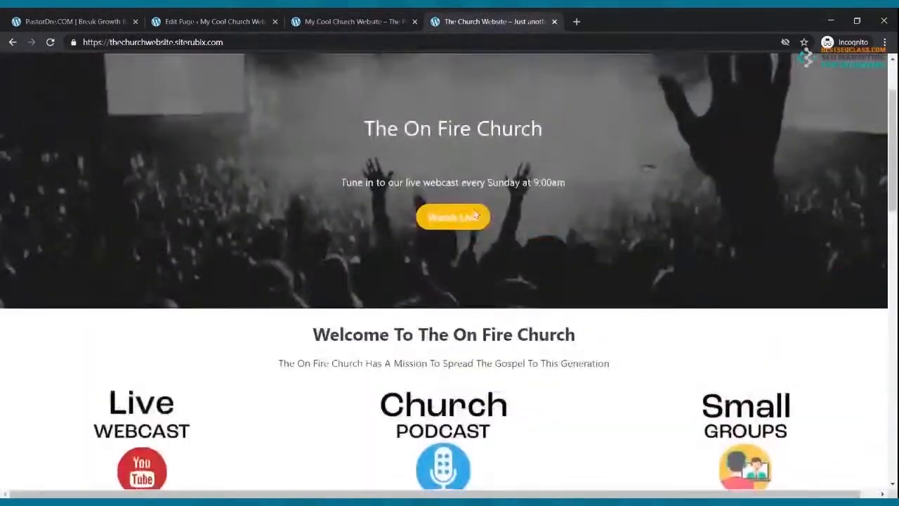
pyautogui.click(358, 22)
pyautogui.scroll(-3, 389, 217)
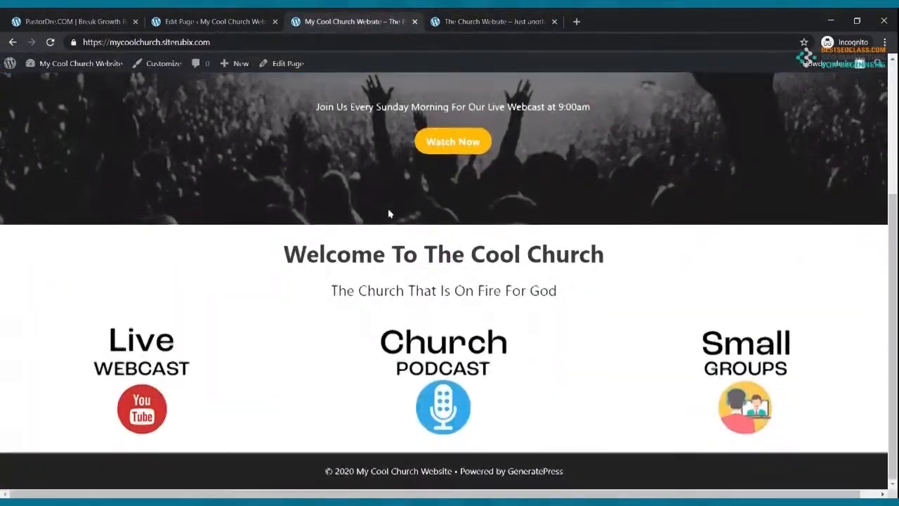
pyautogui.scroll(3, 393, 218)
pyautogui.click(457, 22)
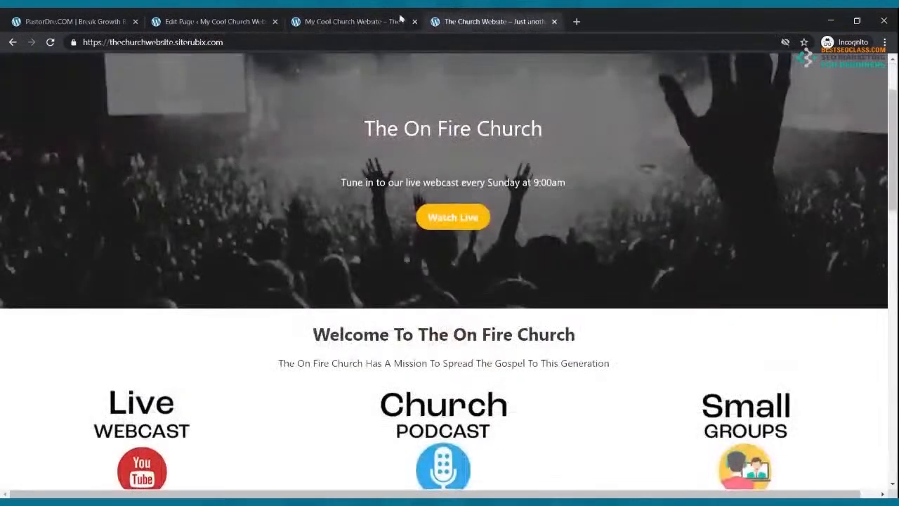
pyautogui.click(351, 21)
pyautogui.scroll(-3, 472, 299)
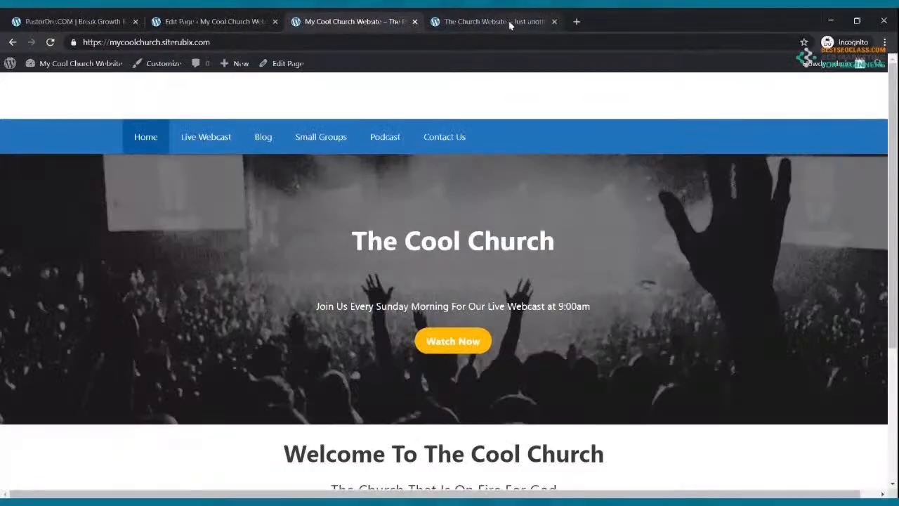
# Scroll through the reference site and the live Cool Church homepage, then return to the editor
pyautogui.hotkey('ctrl', 'Tab')
pyautogui.scroll(-3, 120, 274)
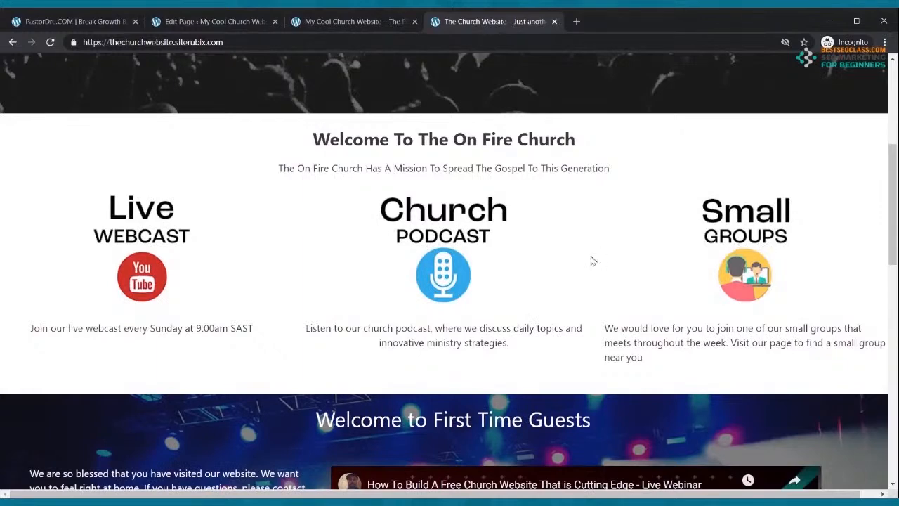
pyautogui.scroll(5, 592, 260)
pyautogui.click(355, 22)
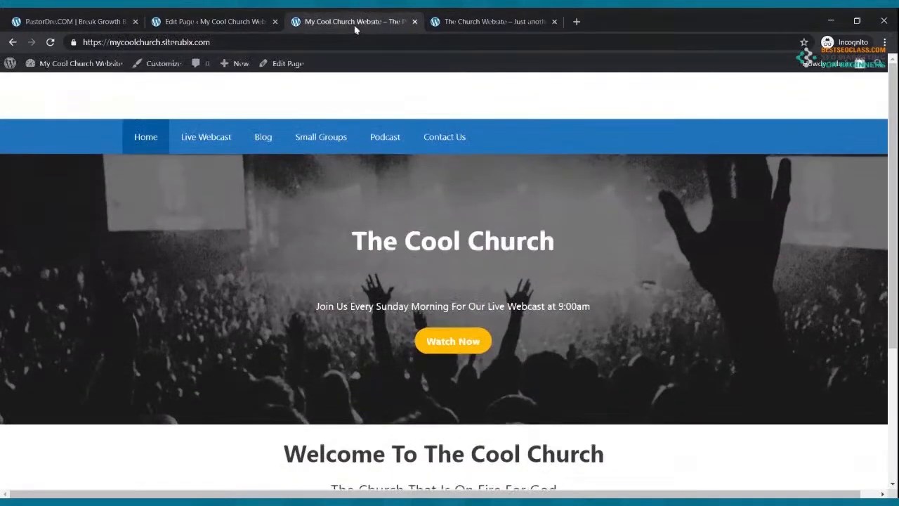
pyautogui.scroll(-3, 410, 303)
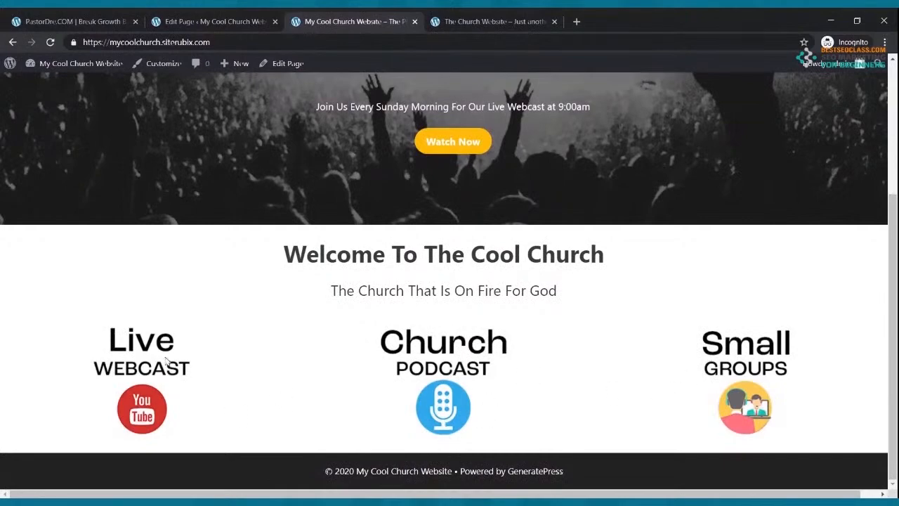
pyautogui.scroll(3, 175, 199)
pyautogui.scroll(-3, 225, 172)
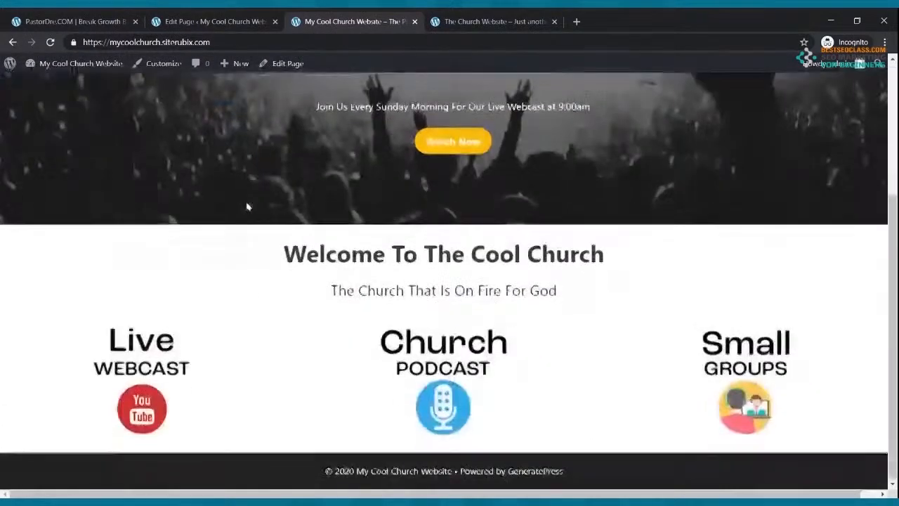
pyautogui.scroll(3, 376, 355)
pyautogui.scroll(-3, 429, 271)
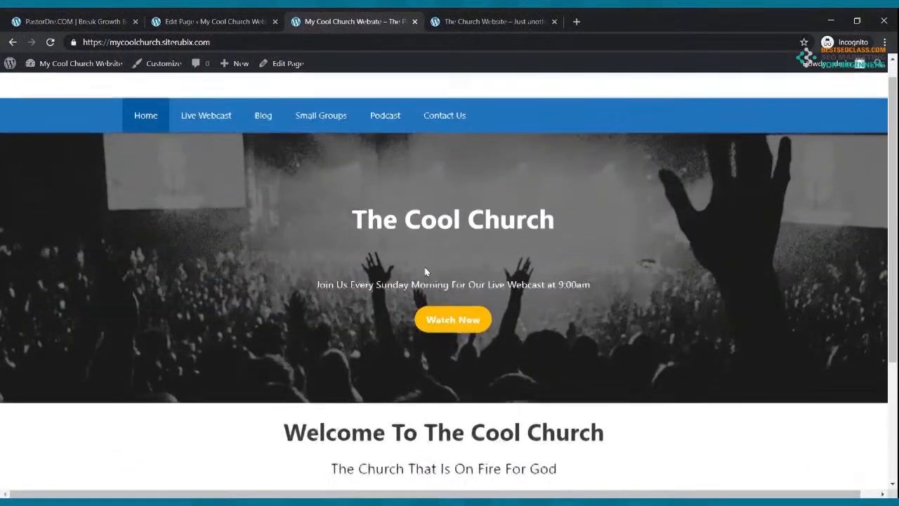
pyautogui.scroll(3, 710, 365)
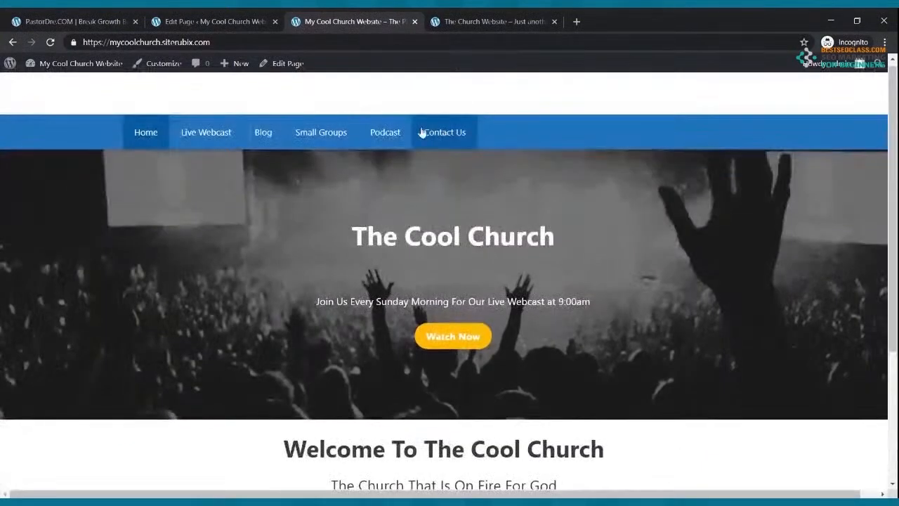
pyautogui.click(249, 19)
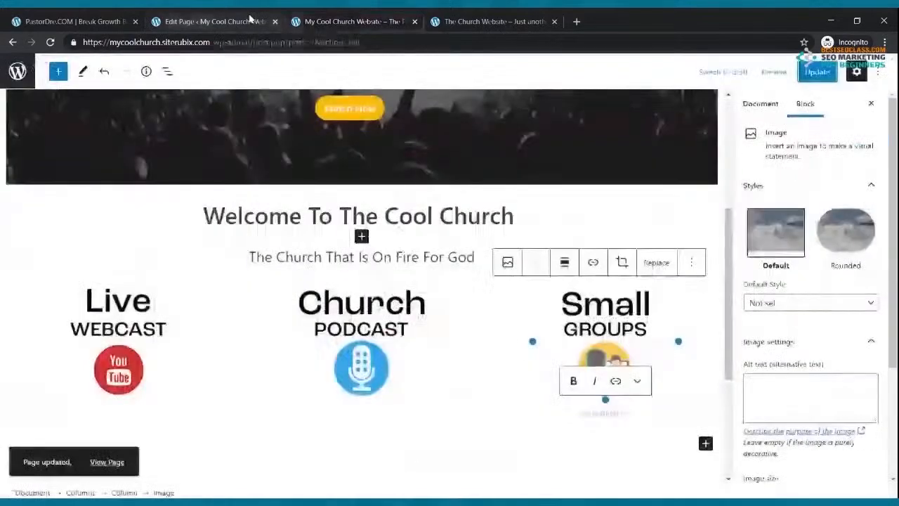
# Link the Live Webcast image to the site's live-webcast page address
pyautogui.scroll(-1, 188, 316)
pyautogui.click(125, 228)
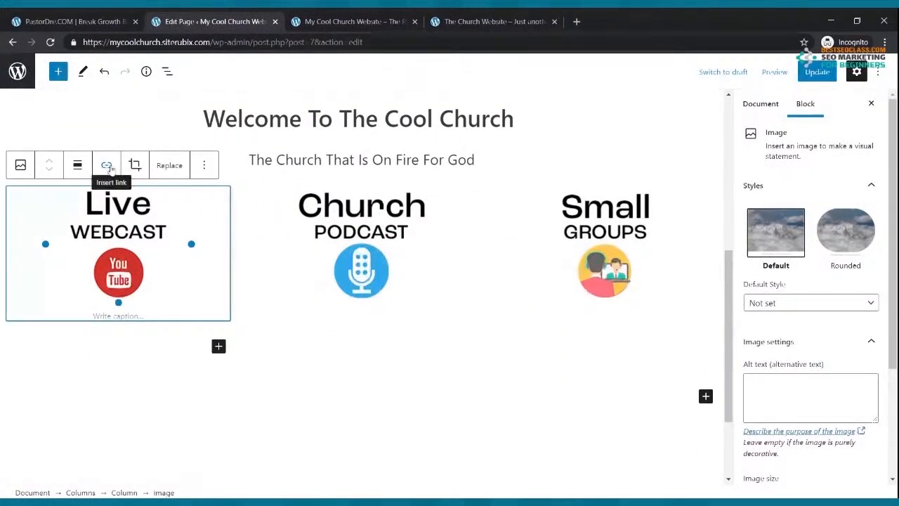
pyautogui.click(320, 22)
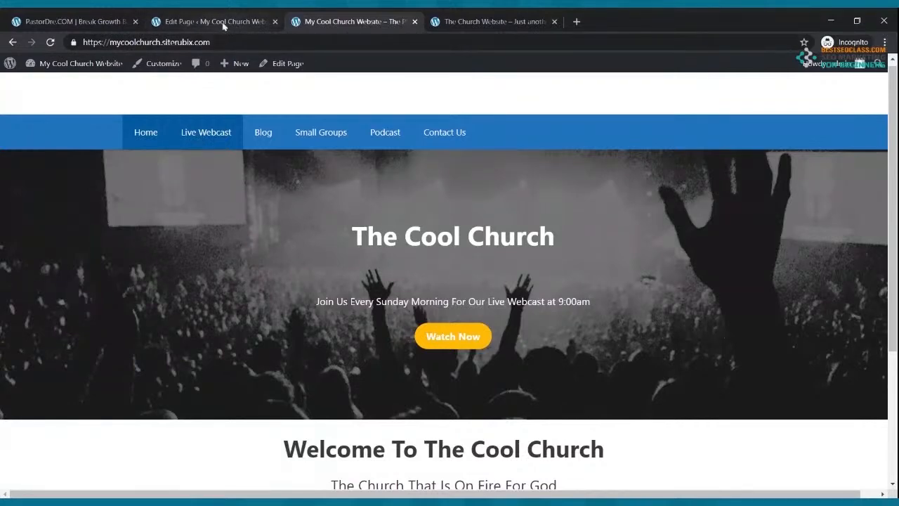
pyautogui.click(208, 133)
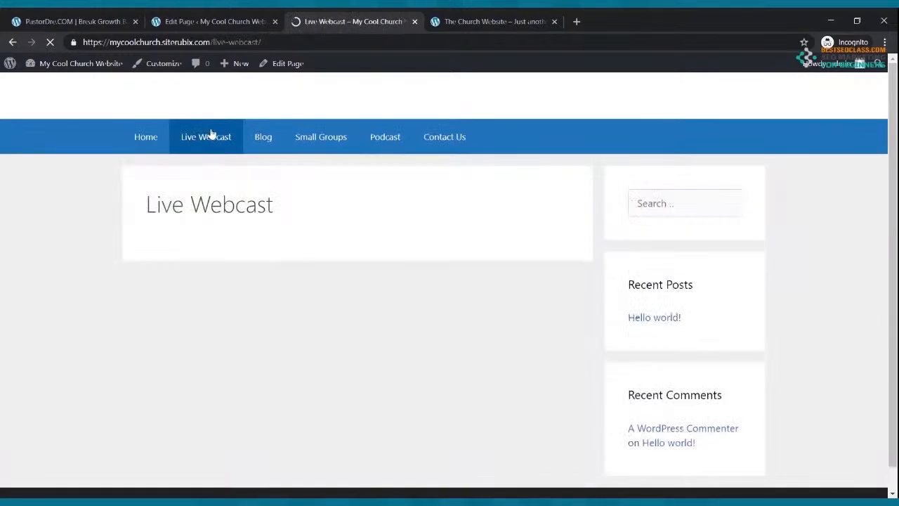
pyautogui.click(198, 44)
pyautogui.hotkey('ctrl', 'c')
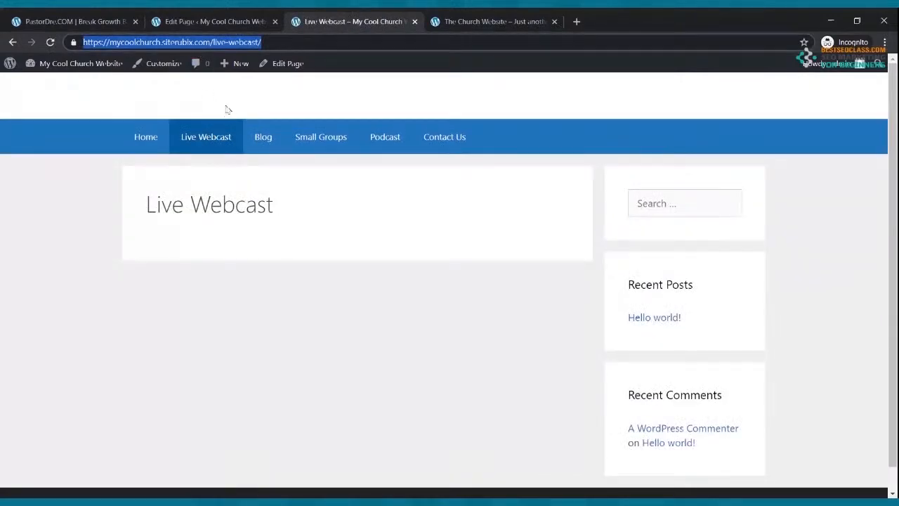
pyautogui.click(159, 136)
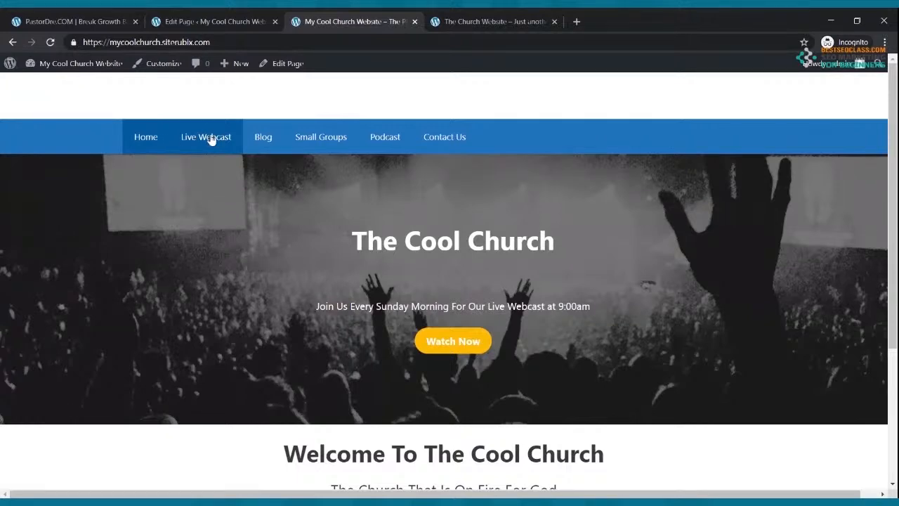
pyautogui.click(204, 22)
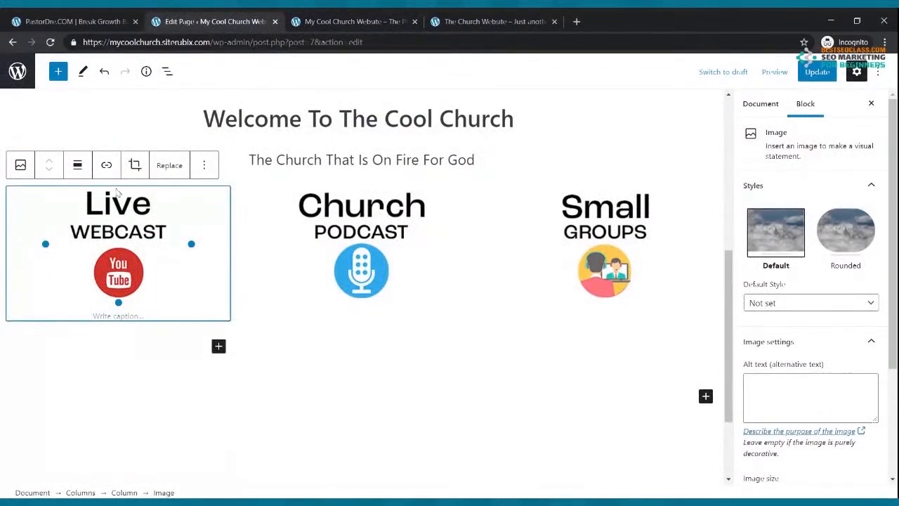
pyautogui.click(106, 165)
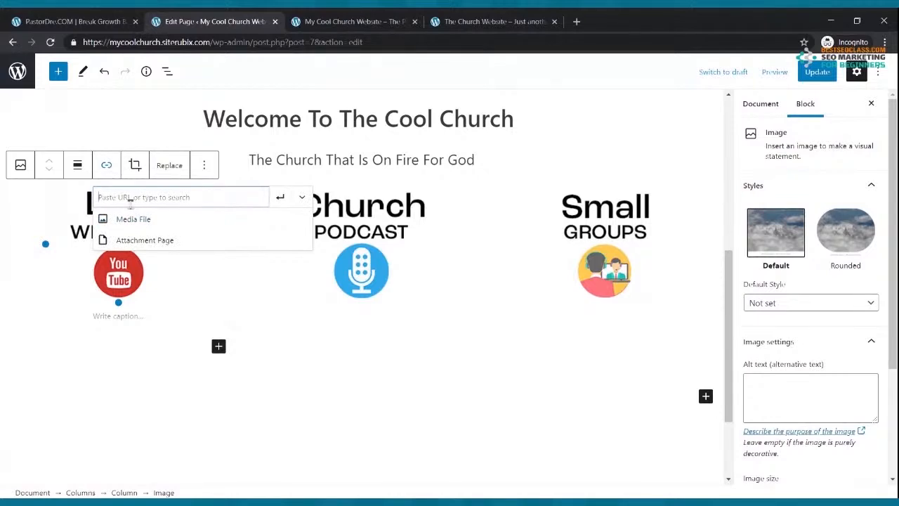
pyautogui.hotkey('ctrl', 'v')
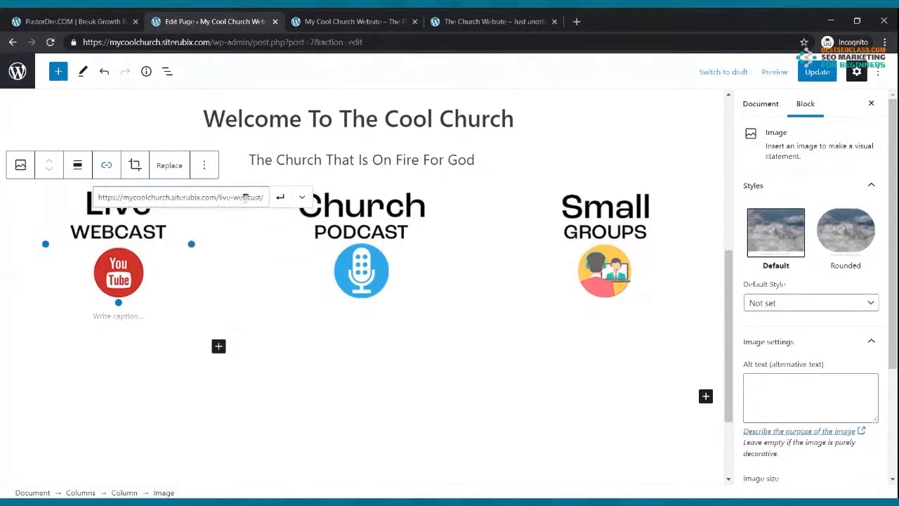
pyautogui.click(280, 197)
# Link the Church Podcast image to the /podcast/ page
pyautogui.click(319, 272)
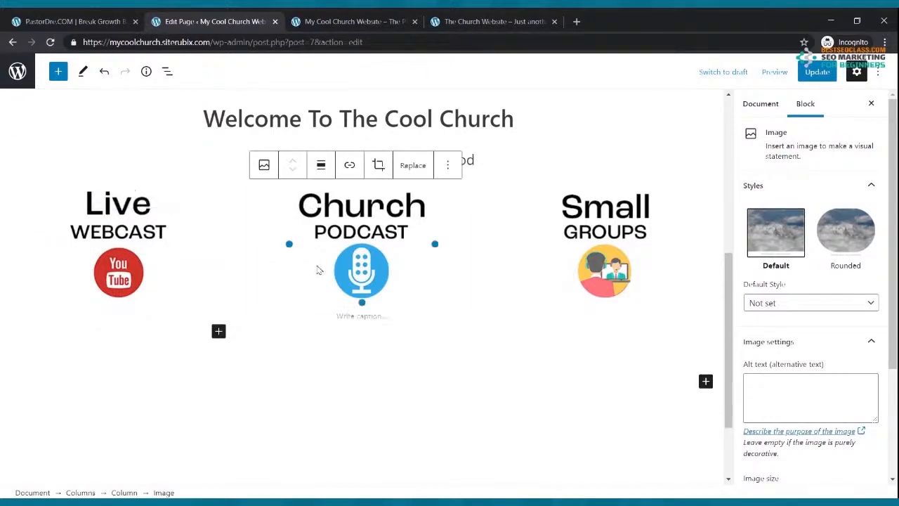
pyautogui.click(328, 21)
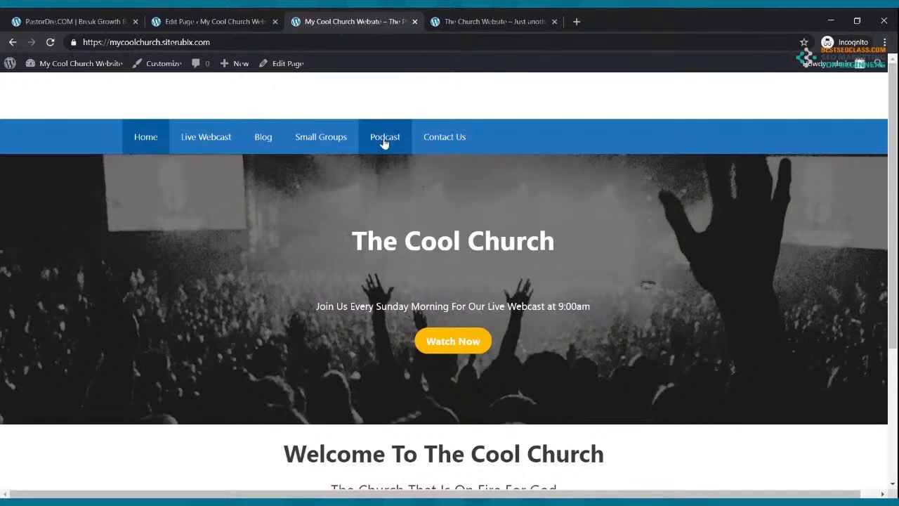
pyautogui.click(250, 20)
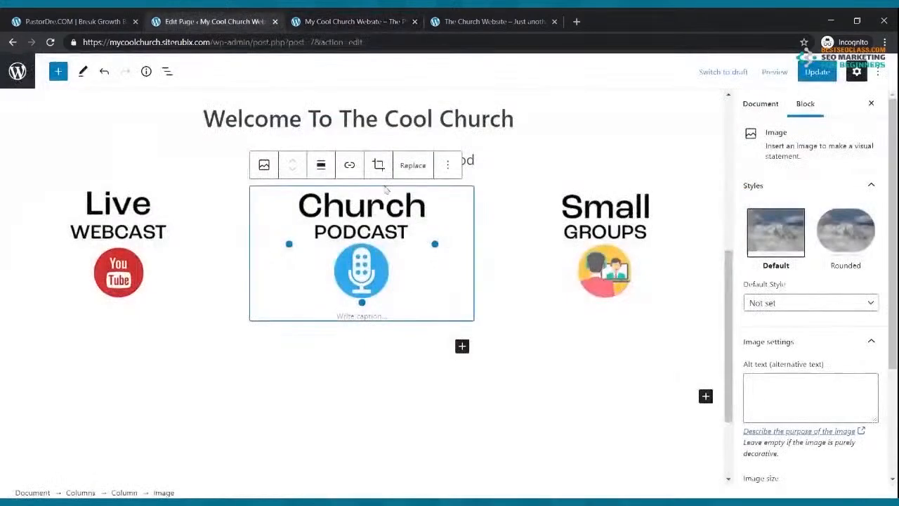
pyautogui.click(349, 164)
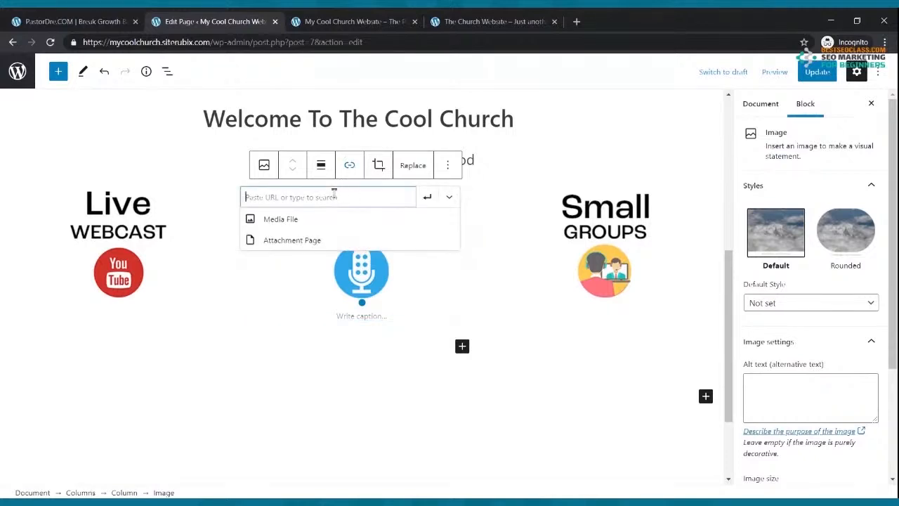
pyautogui.write('https://mycoolchurch.siterubix.com/podcast/')
pyautogui.click(426, 197)
# Link the Small Groups image to the /small-groups/ page and save the page
pyautogui.click(351, 21)
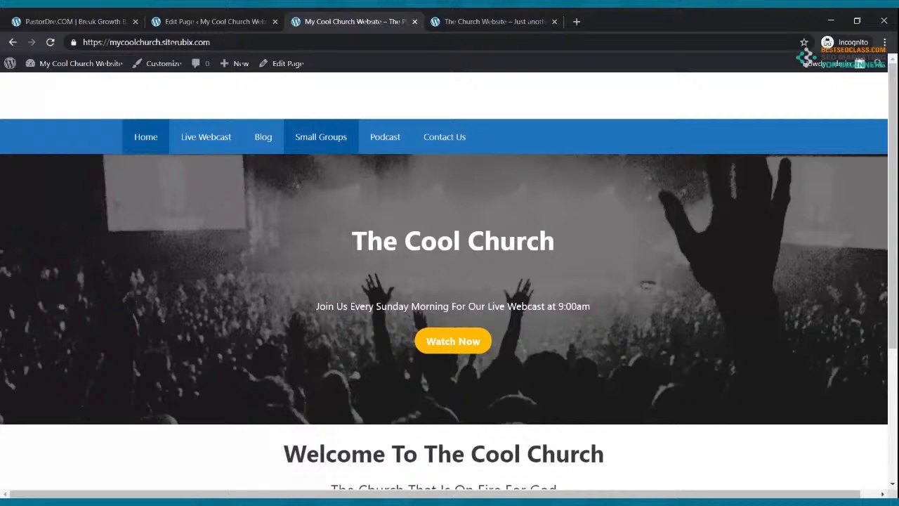
pyautogui.click(234, 22)
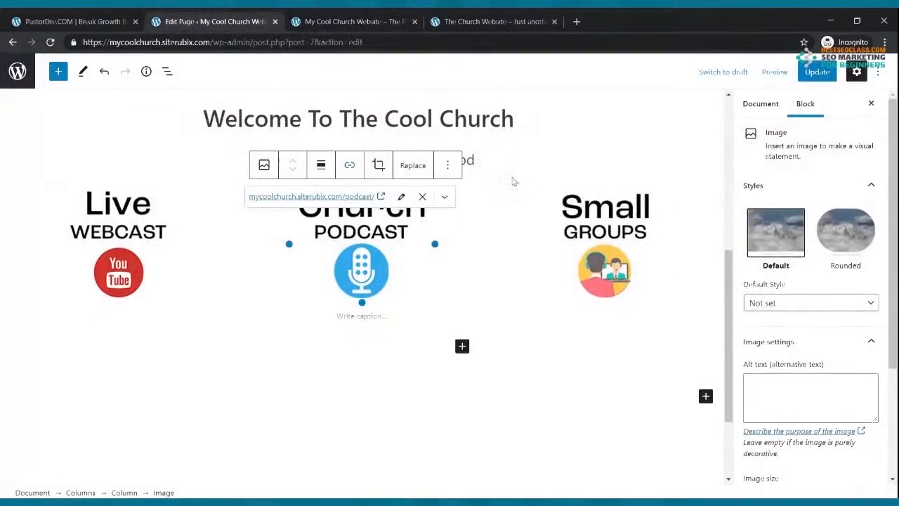
pyautogui.click(610, 258)
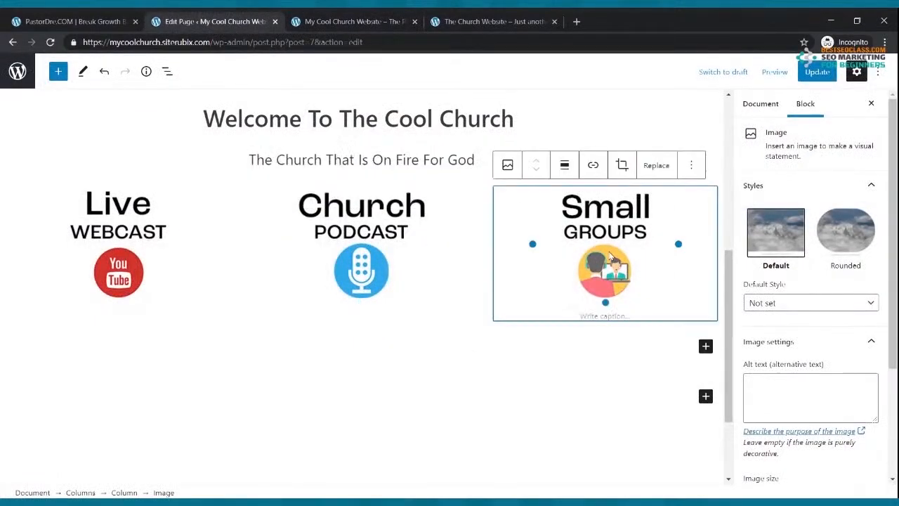
pyautogui.click(591, 166)
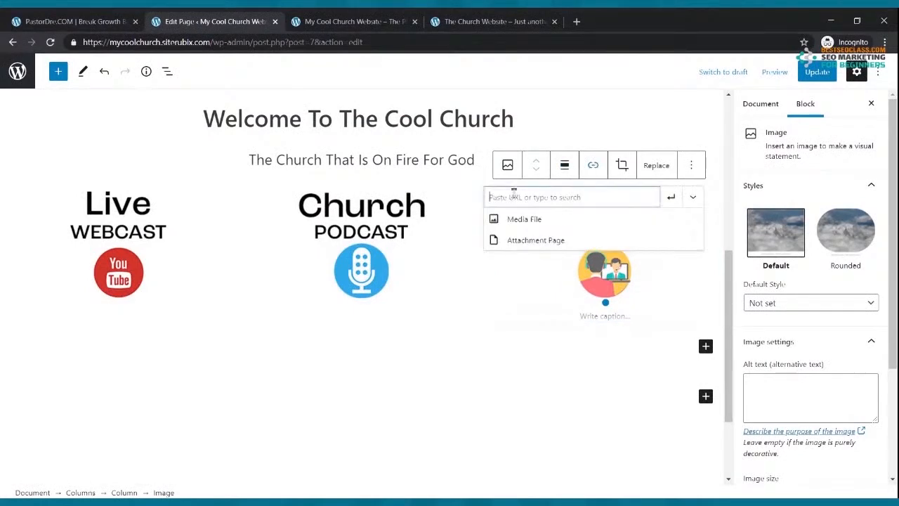
pyautogui.write('https://mycoolchurch.siterubix.com/small-groups/')
pyautogui.click(669, 197)
pyautogui.hotkey('ctrl', 's')
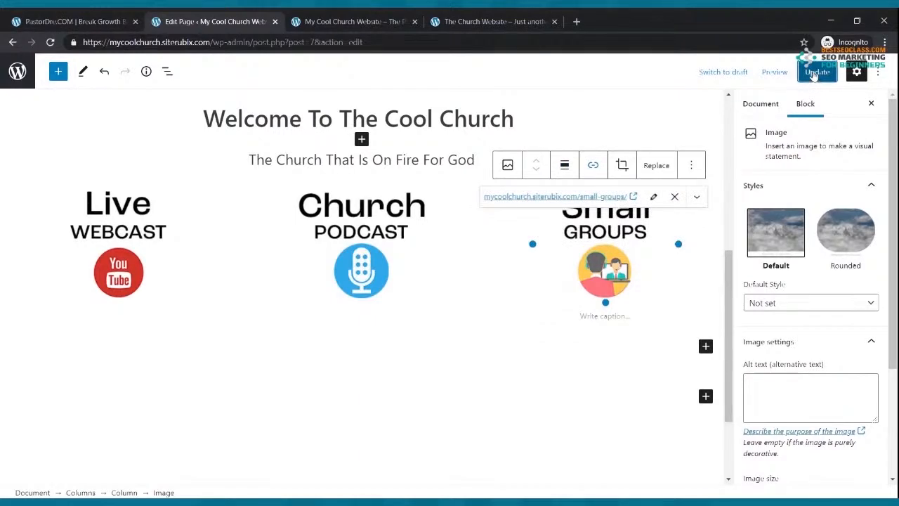
pyautogui.click(330, 21)
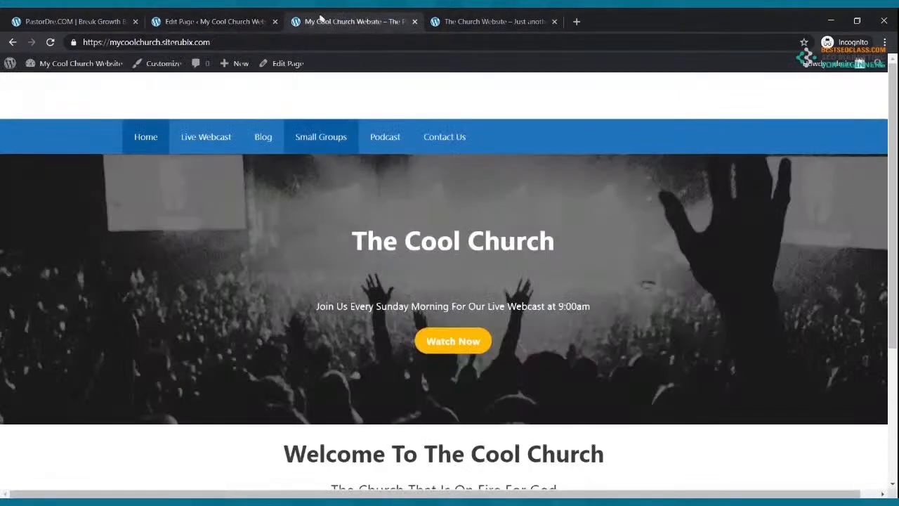
pyautogui.click(50, 42)
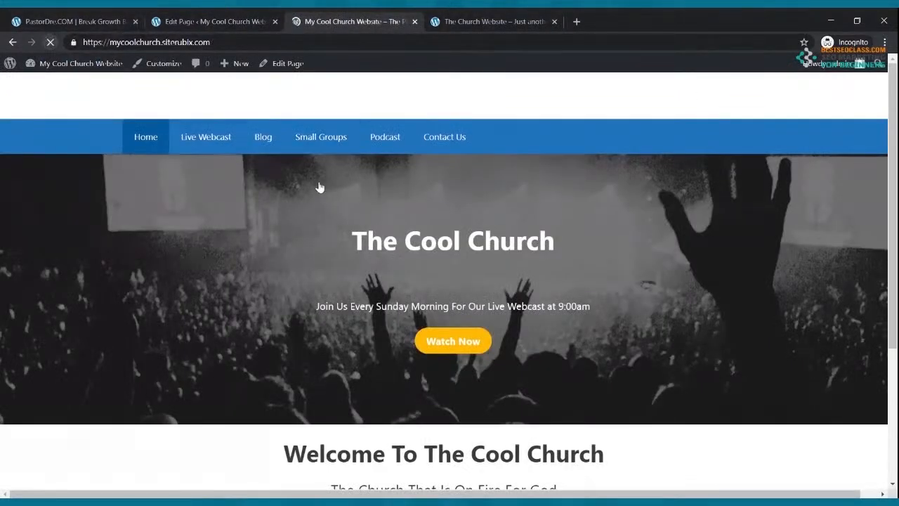
pyautogui.scroll(-3, 321, 183)
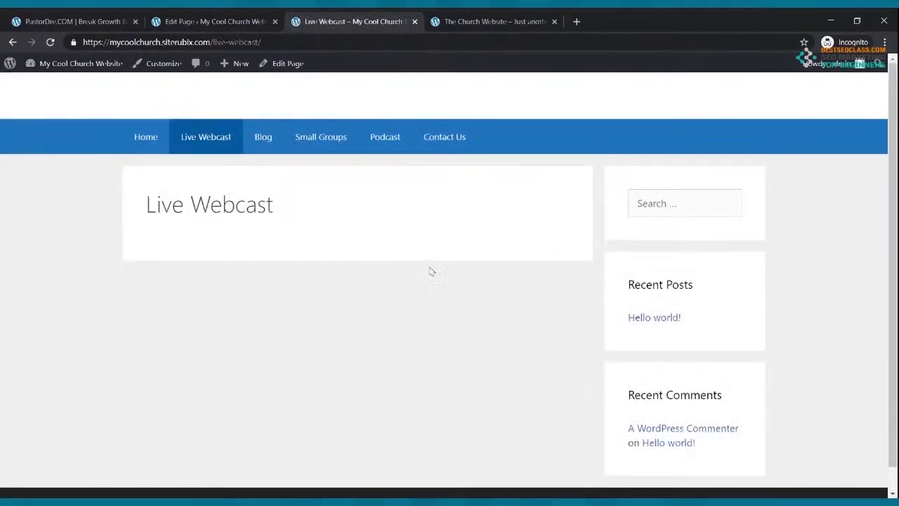
pyautogui.click(160, 140)
pyautogui.scroll(-3, 411, 247)
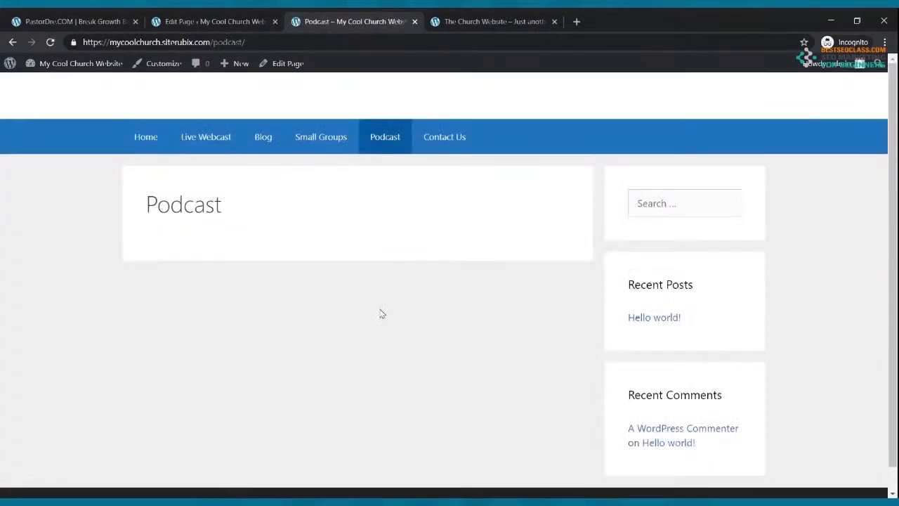
pyautogui.click(133, 141)
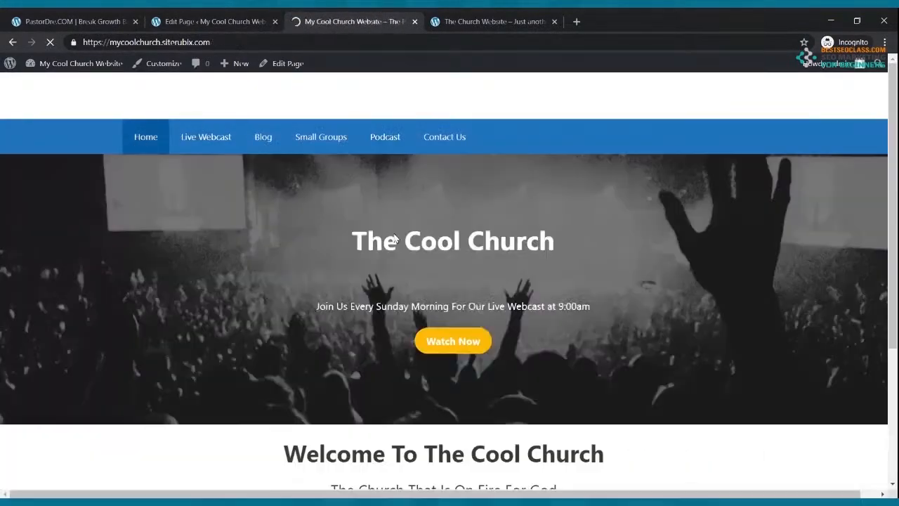
pyautogui.scroll(-3, 395, 234)
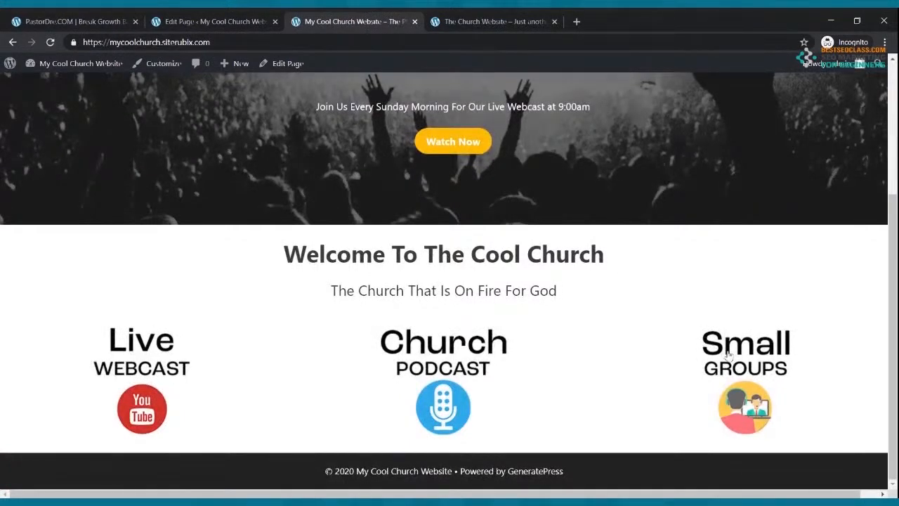
pyautogui.click(729, 356)
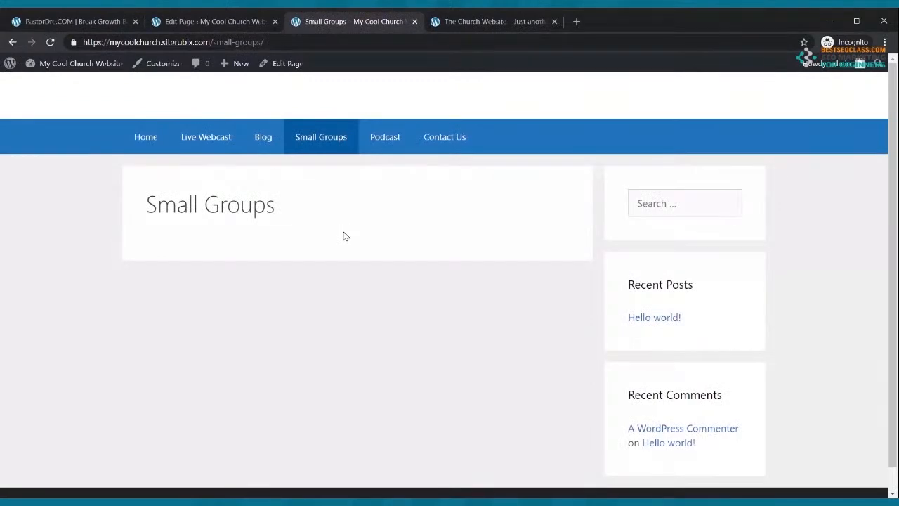
pyautogui.click(148, 145)
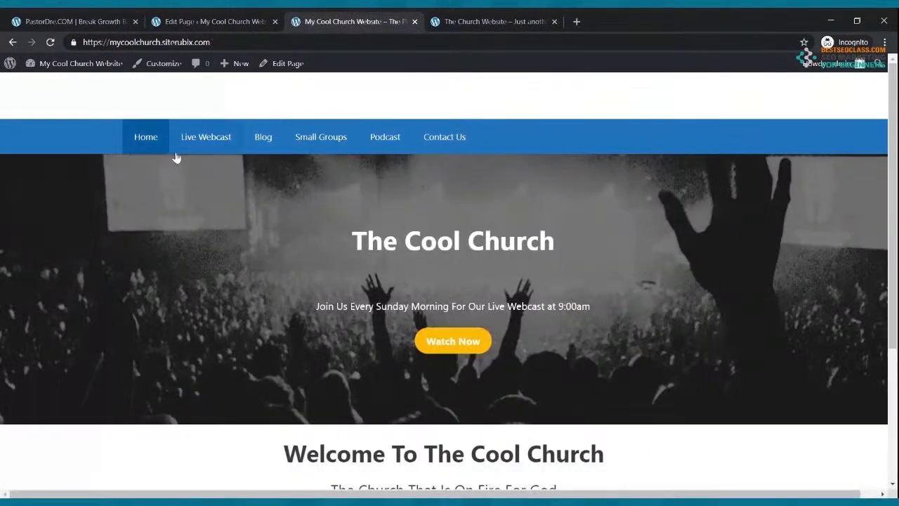
pyautogui.click(523, 23)
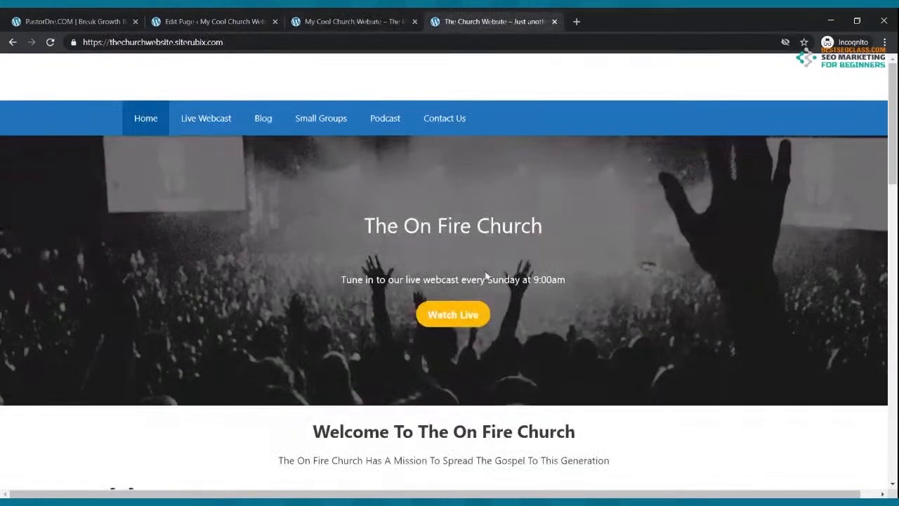
pyautogui.scroll(-4, 486, 276)
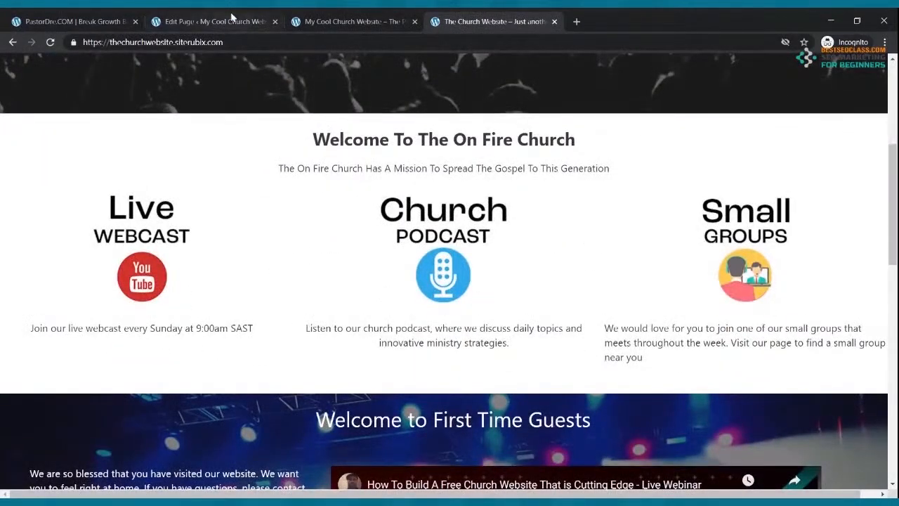
pyautogui.click(211, 21)
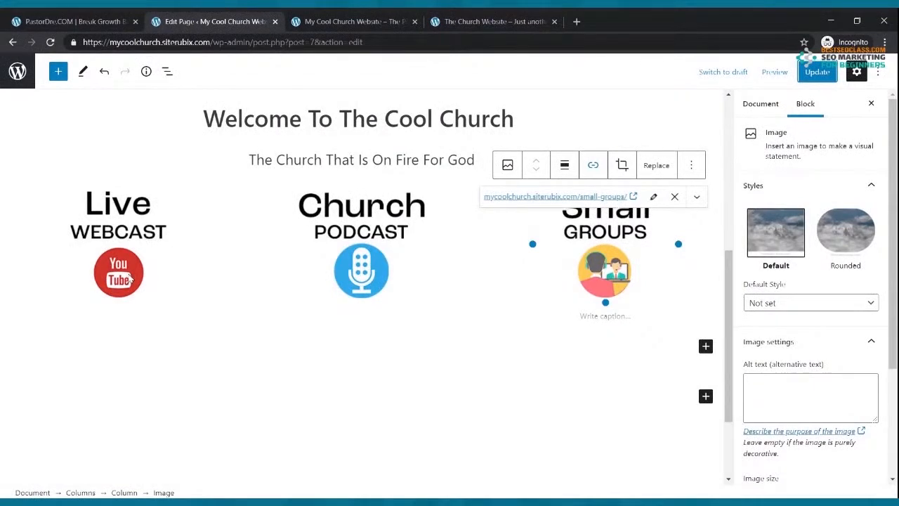
# Add a paragraph under the Live Webcast image: 'Tune in to our Live Webcast every Sunday Morning at 9:00am'
pyautogui.click(130, 279)
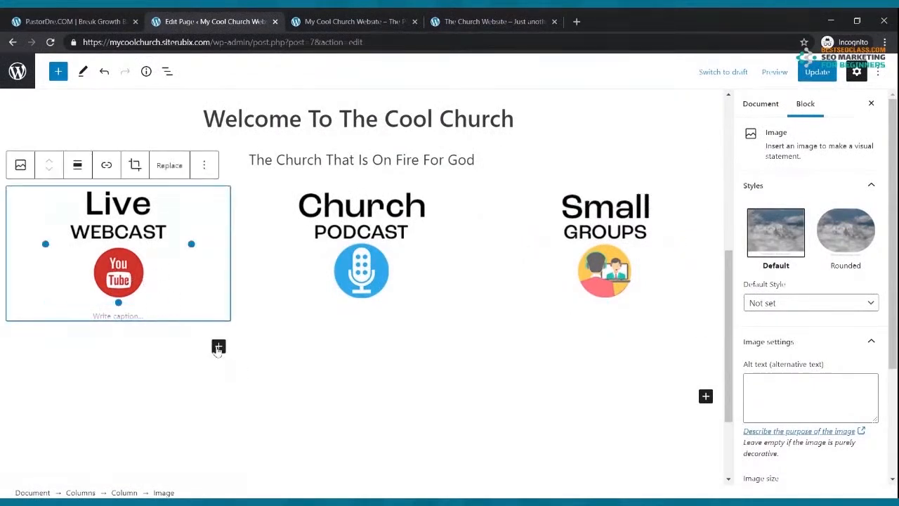
pyautogui.click(218, 347)
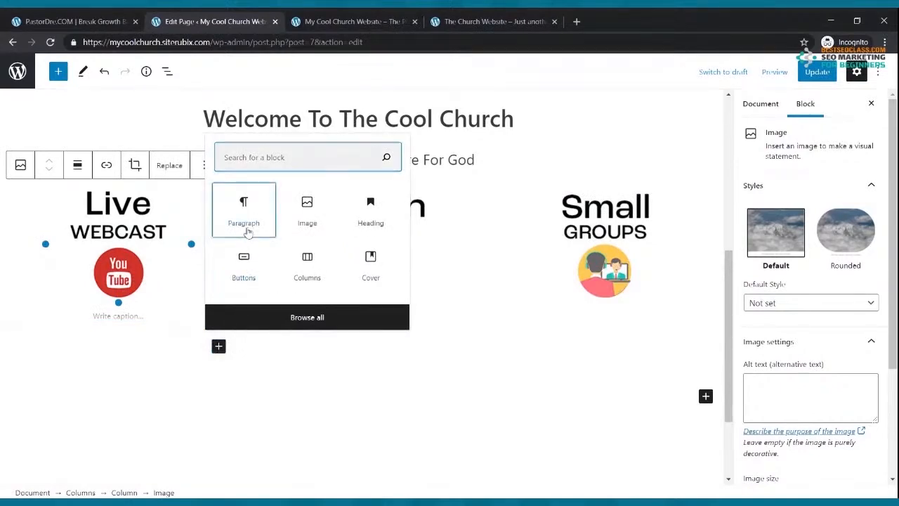
pyautogui.click(248, 230)
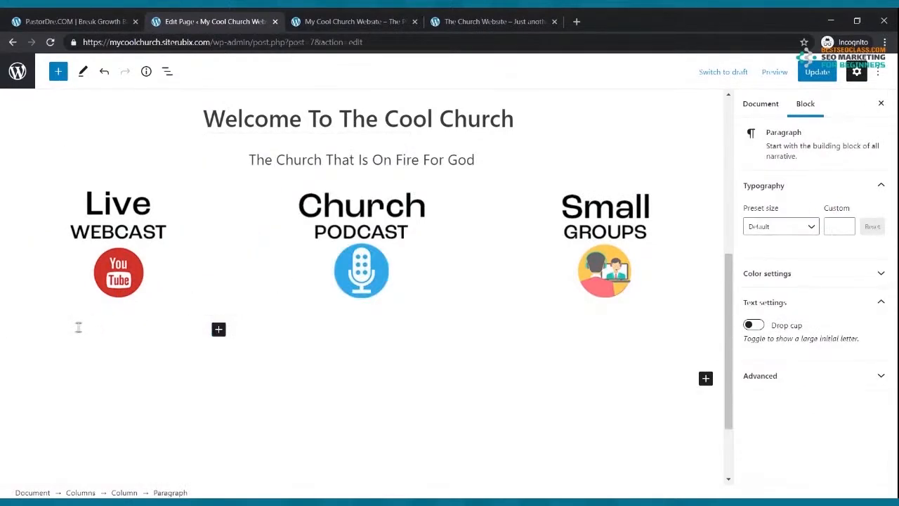
pyautogui.write('R')
pyautogui.scroll(1, 78, 327)
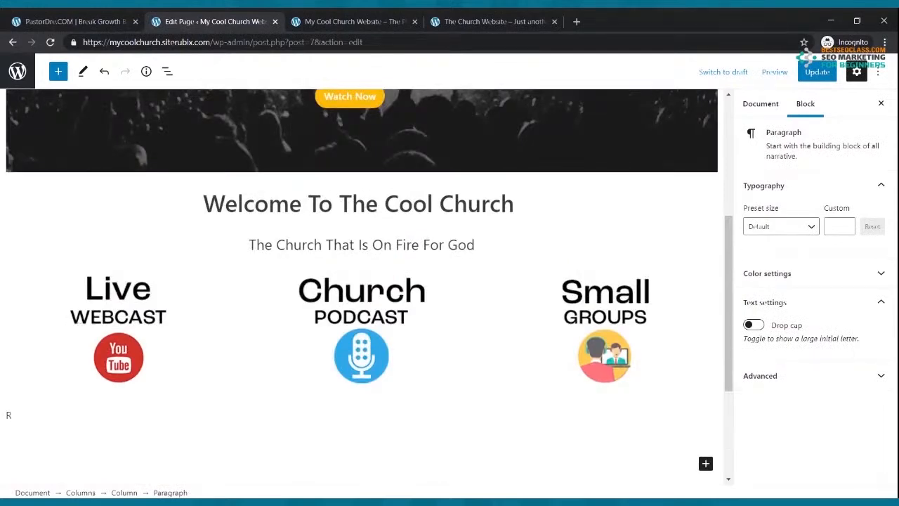
pyautogui.press('BackSpace')
pyautogui.write('Tuen in ')
pyautogui.write('e')
pyautogui.write(' in to our Live We')
pyautogui.write('bcast')
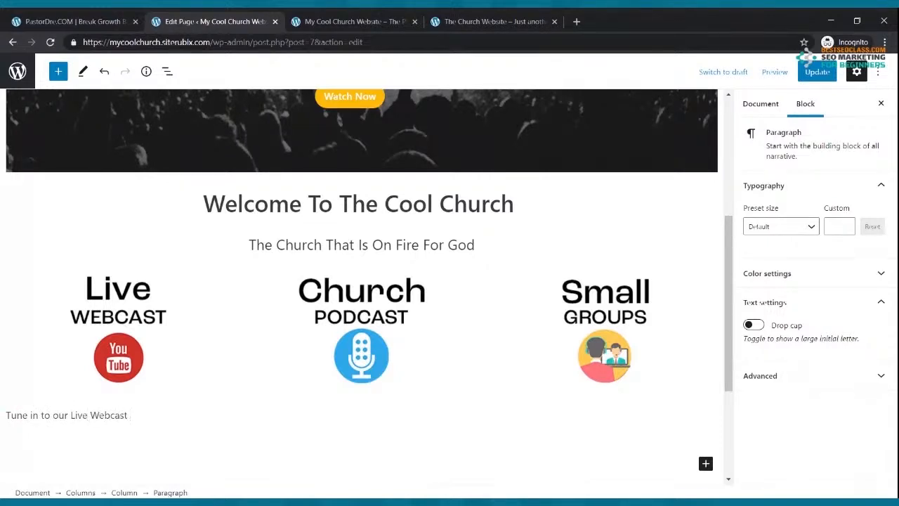
pyautogui.click(3, 484)
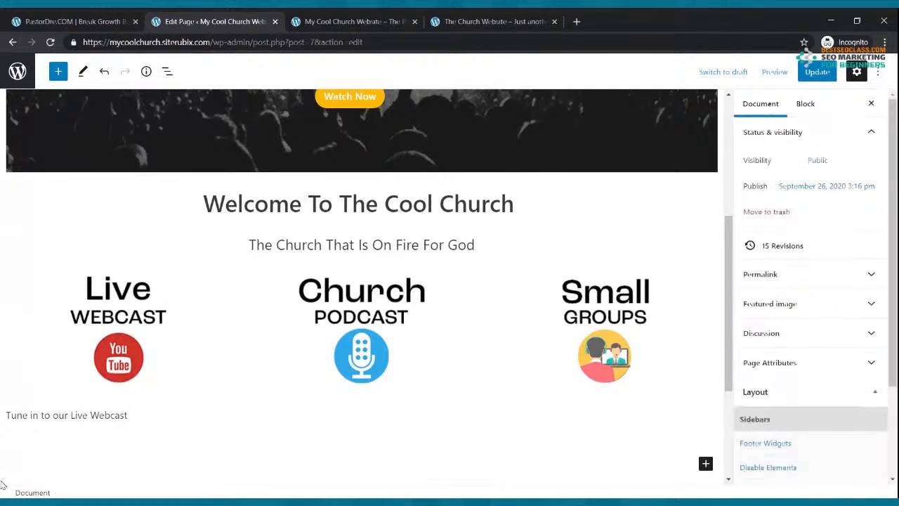
pyautogui.click(131, 414)
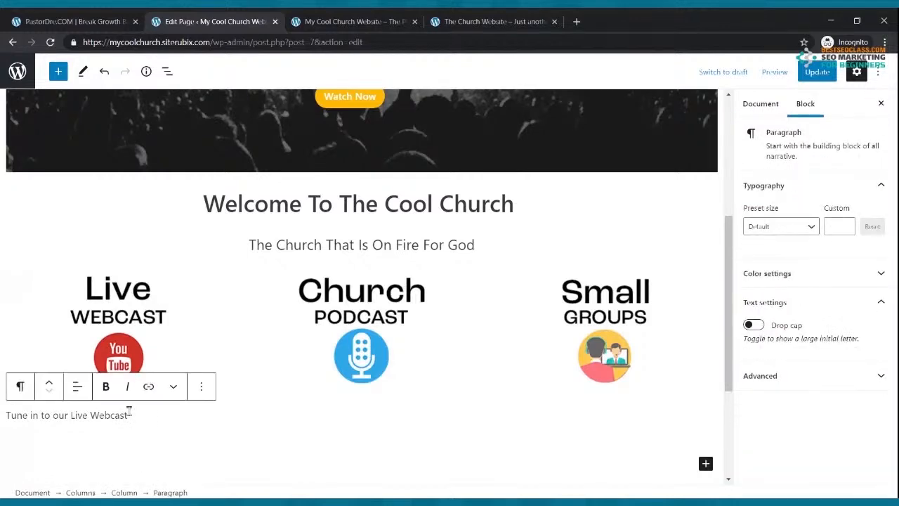
pyautogui.write('every')
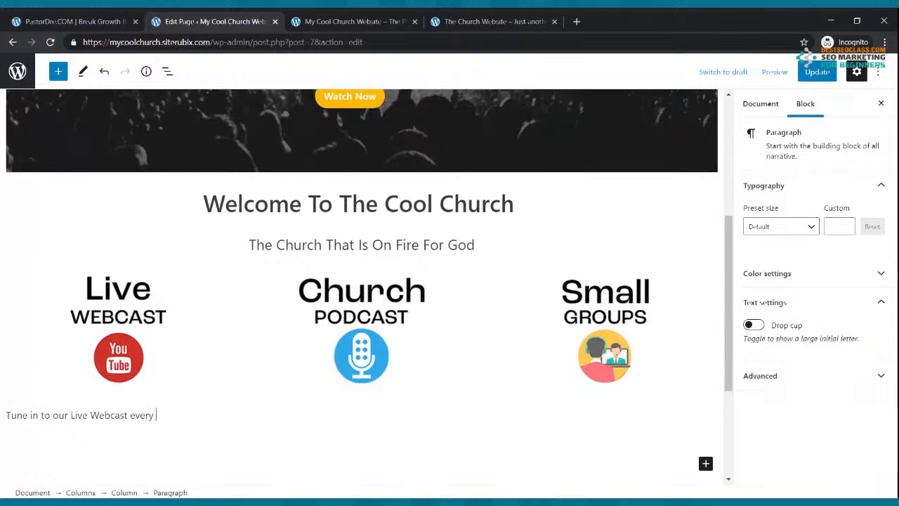
pyautogui.write('unday Morning at 9:00am')
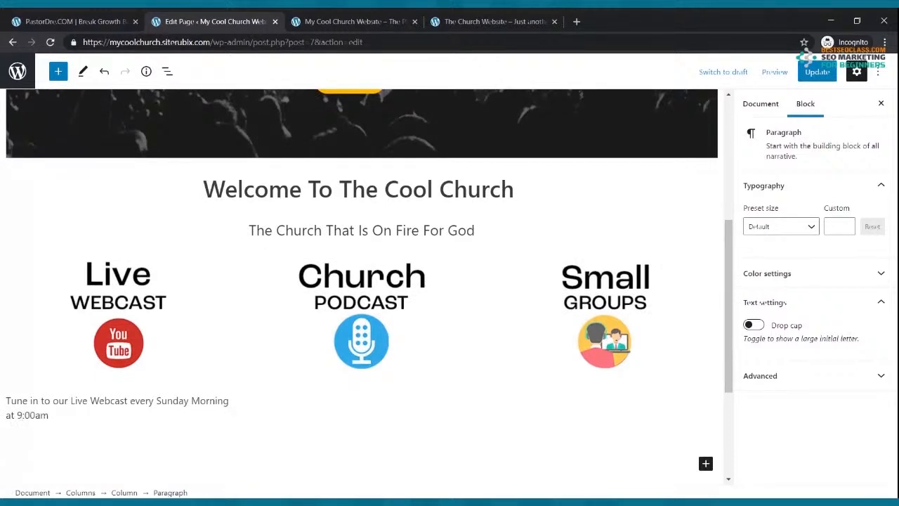
# Center-align the Live Webcast caption text
pyautogui.moveTo(65, 416); pyautogui.dragTo(9, 400)
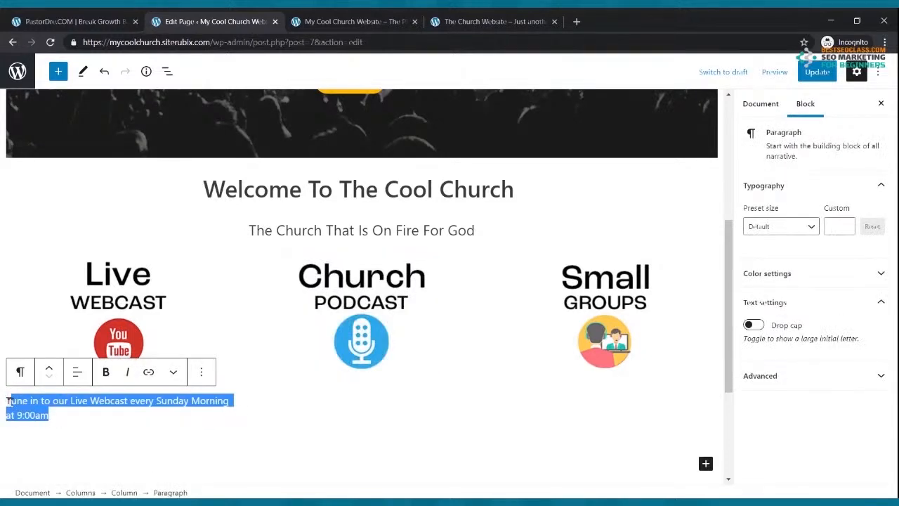
pyautogui.click(77, 377)
pyautogui.click(121, 436)
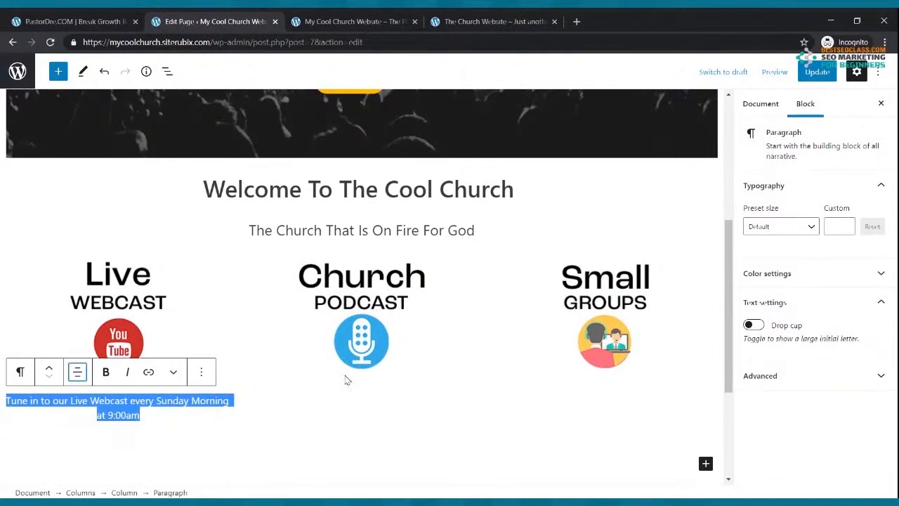
pyautogui.click(351, 400)
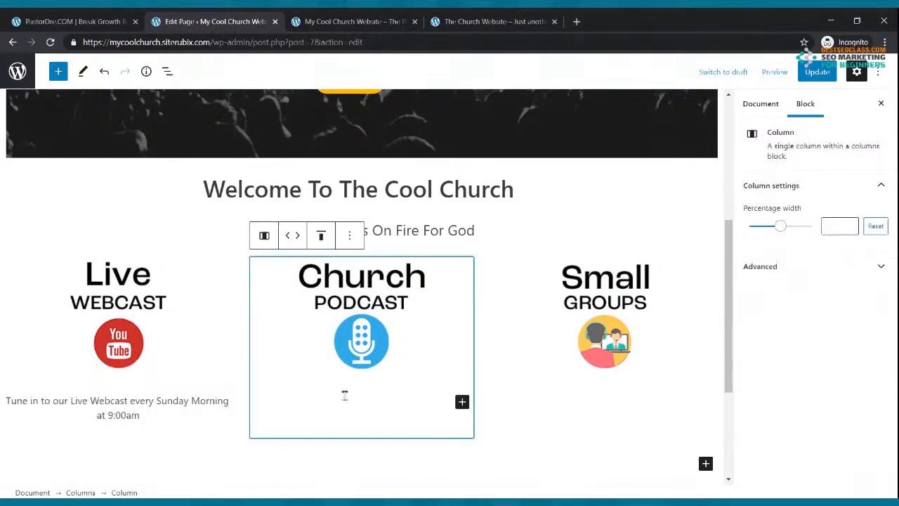
# Add the centred caption 'Check out our Church Podcast where we discuss hot topics of today.'
pyautogui.click(463, 401)
pyautogui.click(485, 278)
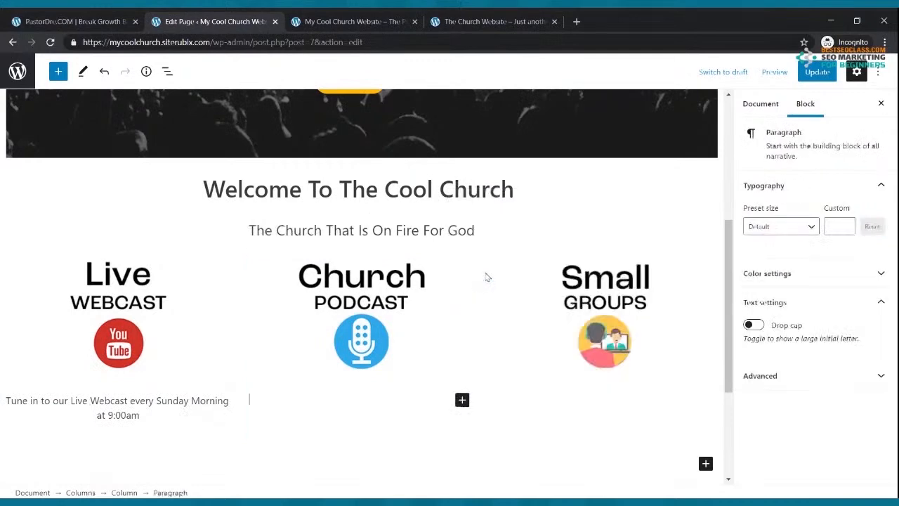
pyautogui.write('Che')
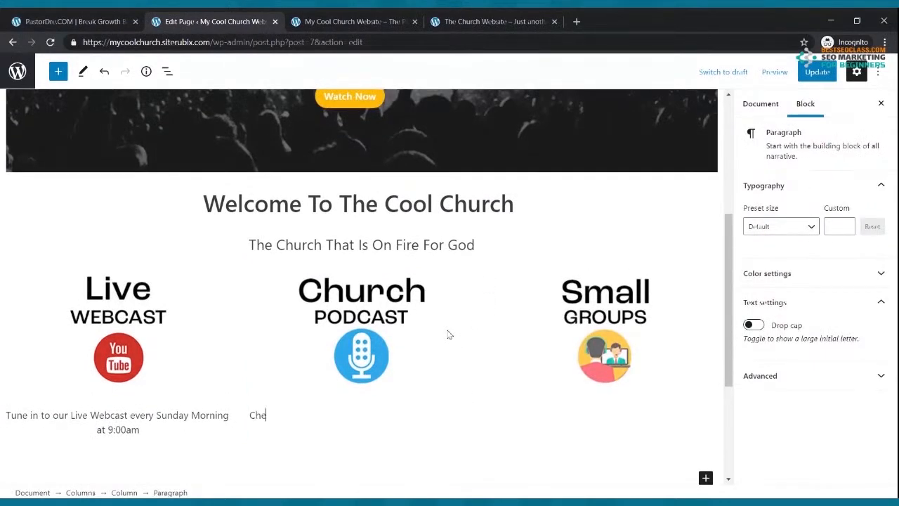
pyautogui.write('ck out our Church Pod')
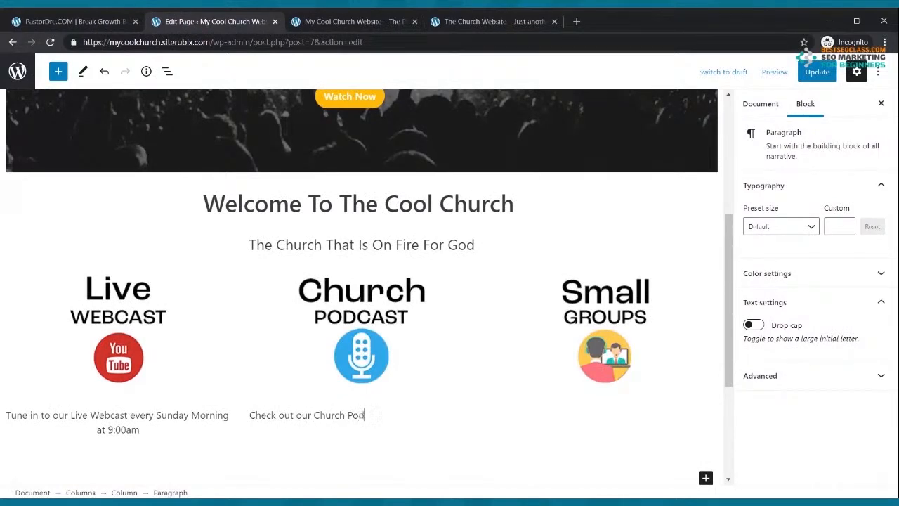
pyautogui.write('cast where we discuss hot to')
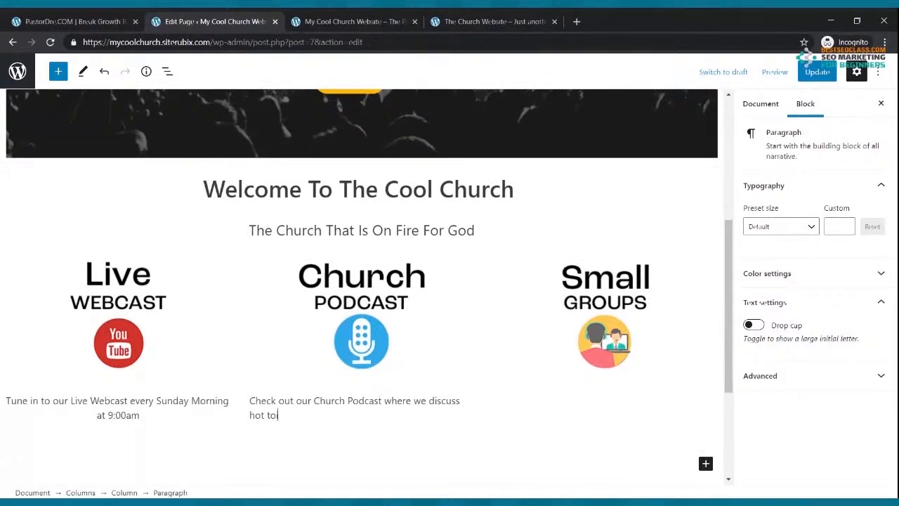
pyautogui.write('pics of today.')
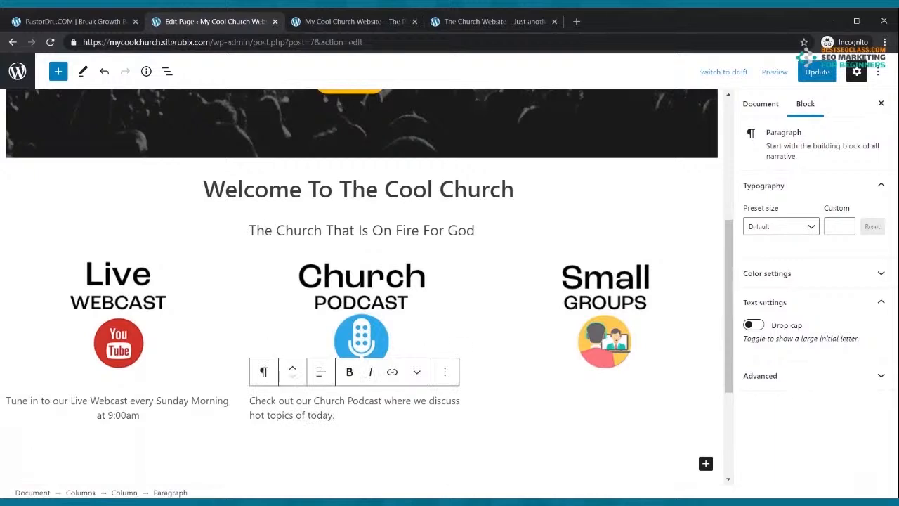
pyautogui.moveTo(349, 415); pyautogui.dragTo(254, 399)
pyautogui.click(331, 404)
pyautogui.click(320, 372)
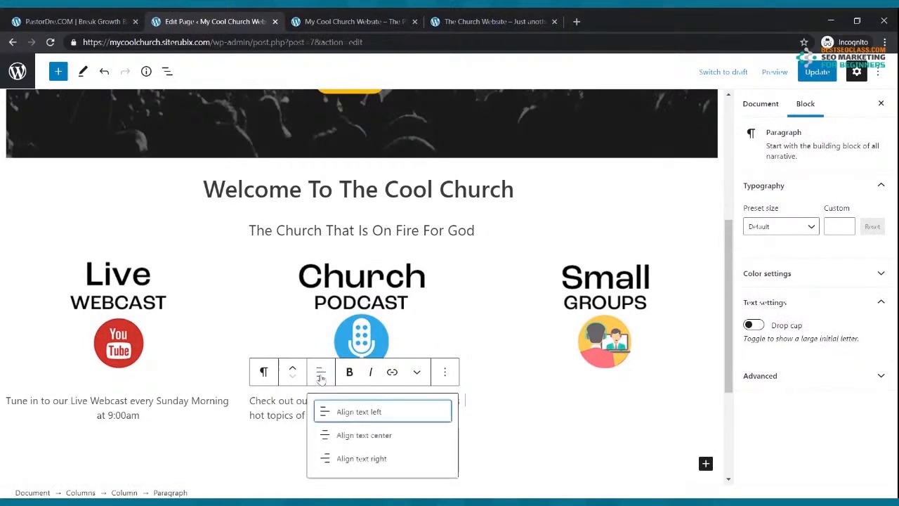
pyautogui.click(349, 435)
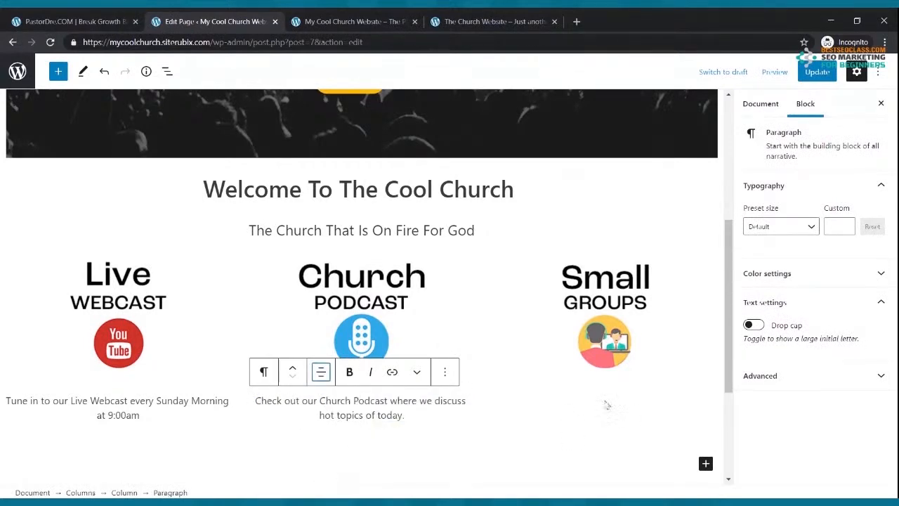
# Add a centred Small Groups caption inviting visitors to weekly small groups, then update the page
pyautogui.click(607, 395)
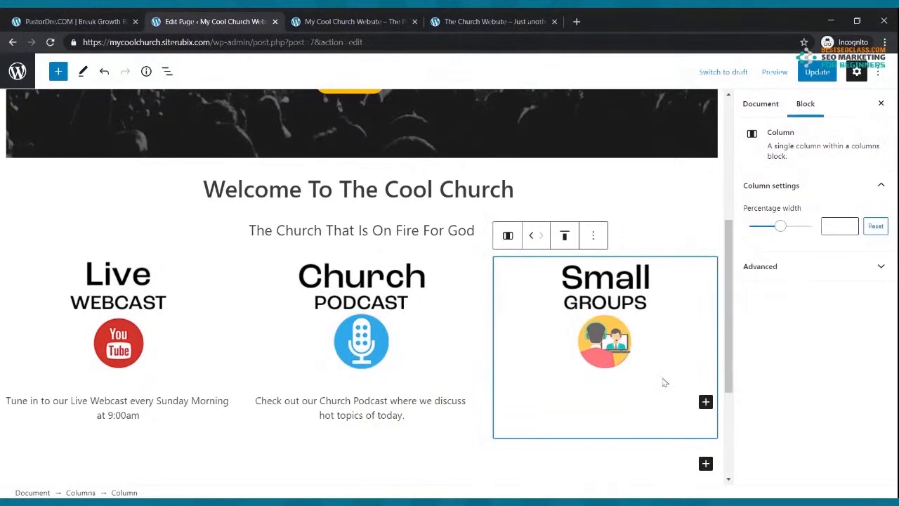
pyautogui.click(706, 402)
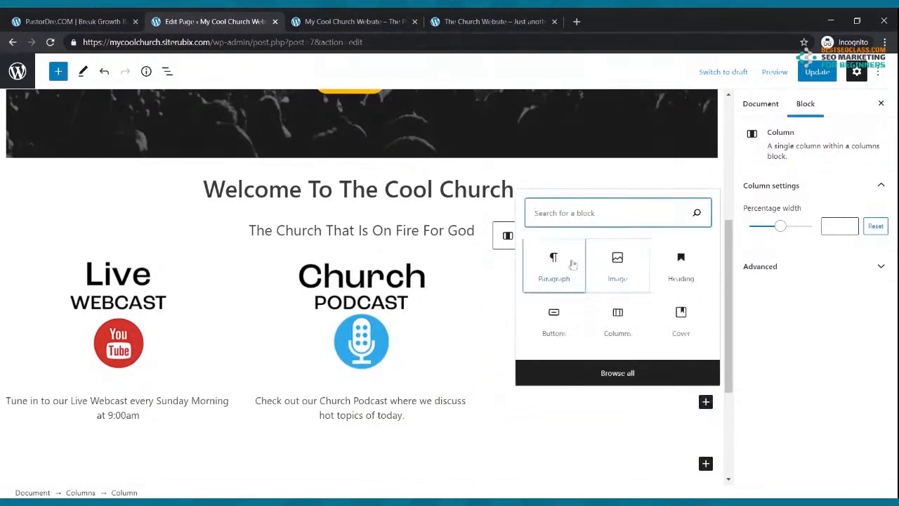
pyautogui.click(566, 266)
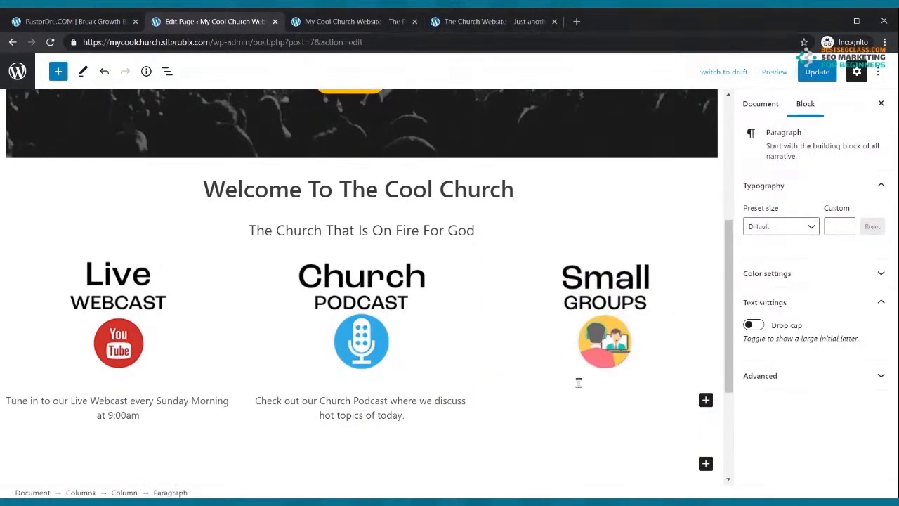
pyautogui.write('We In')
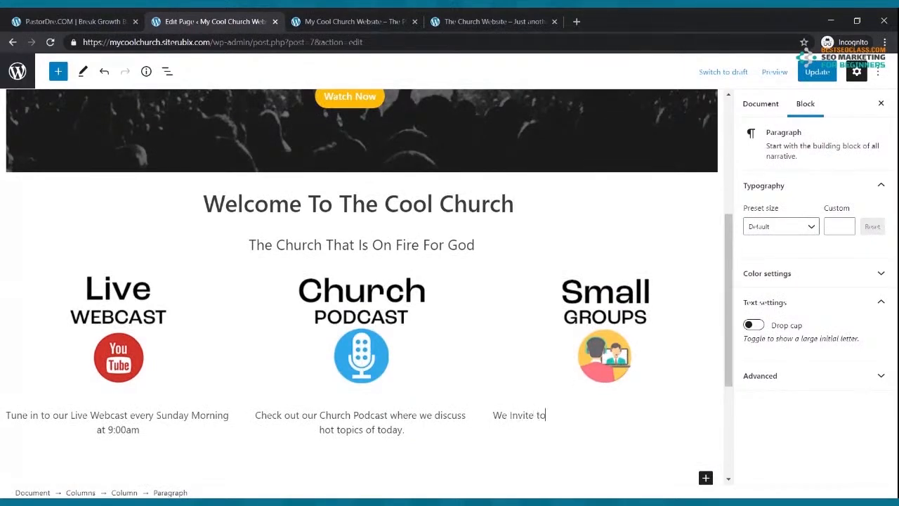
pyautogui.write('vite you to mjoin us for on e of ou')
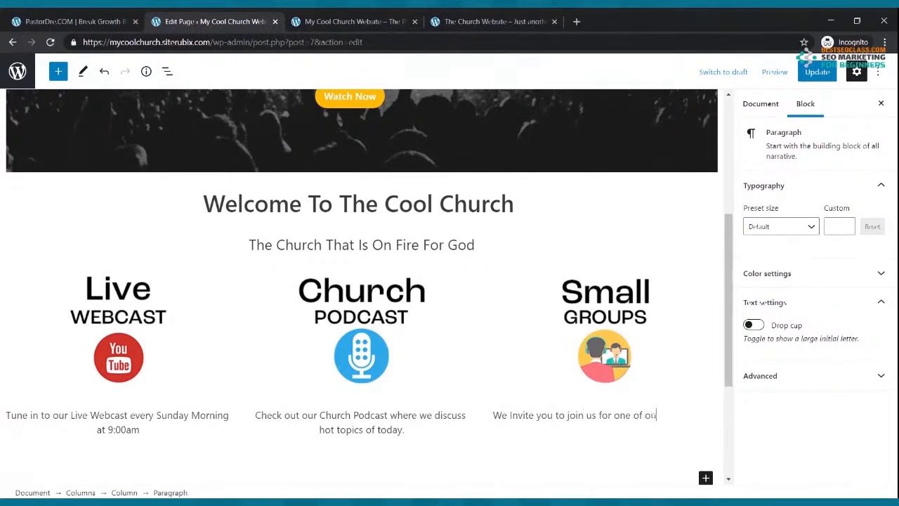
pyautogui.write('r weekly small group')
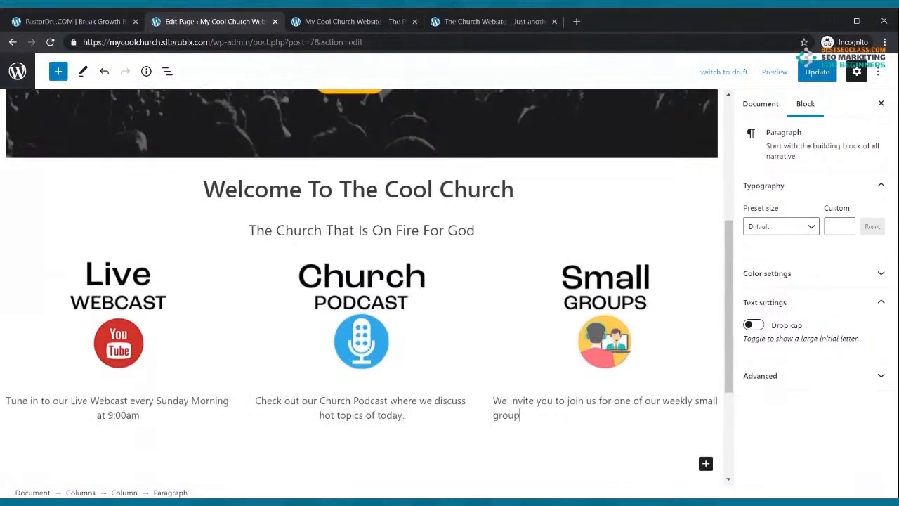
pyautogui.write('s in an area near you.')
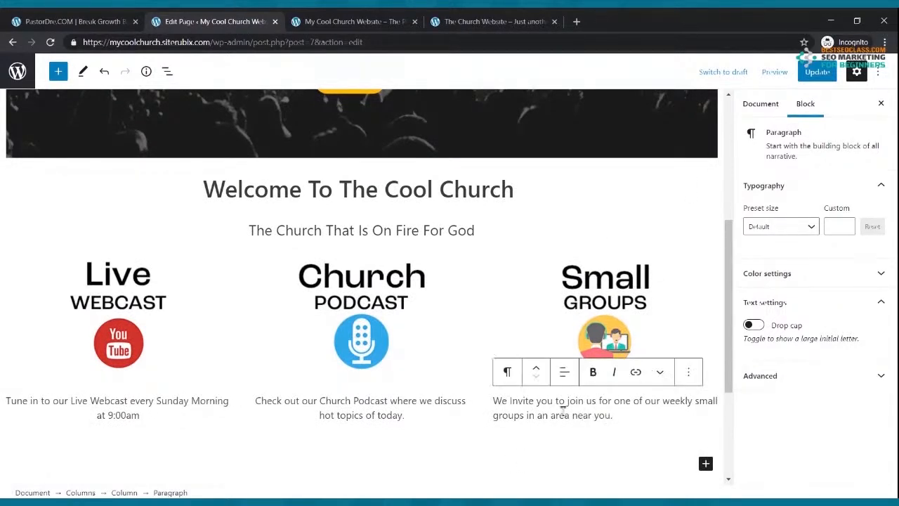
pyautogui.click(564, 372)
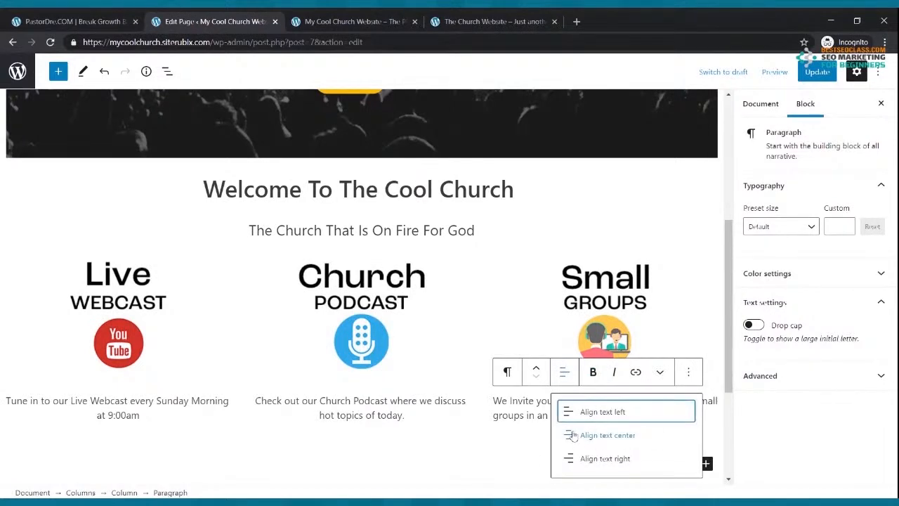
pyautogui.click(575, 436)
pyautogui.click(813, 72)
# Check the captioned image columns on the live Cool Church homepage
pyautogui.click(394, 21)
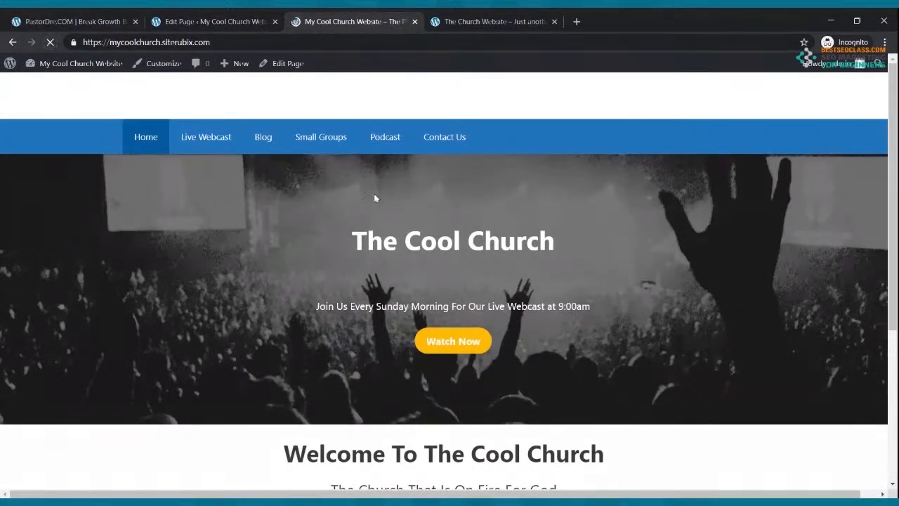
pyautogui.scroll(-3, 375, 197)
pyautogui.scroll(-1, 375, 197)
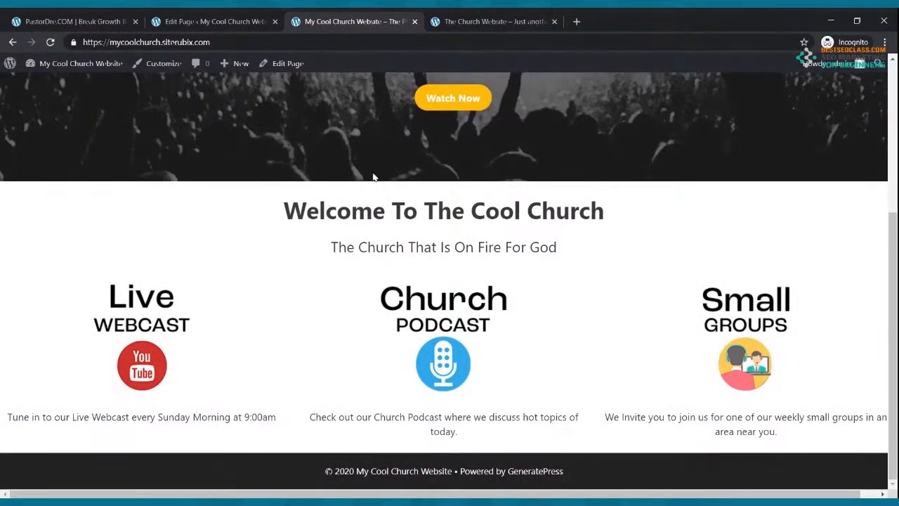
# Play and pause the First Time Guests video on the reference site, then return to the My Cool Church Website tab
pyautogui.click(467, 21)
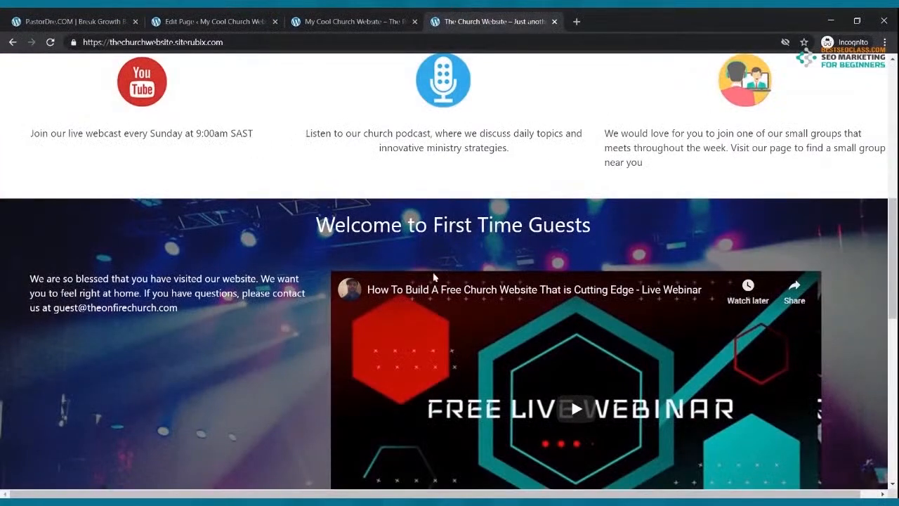
pyautogui.scroll(-3, 434, 279)
pyautogui.scroll(6, 434, 278)
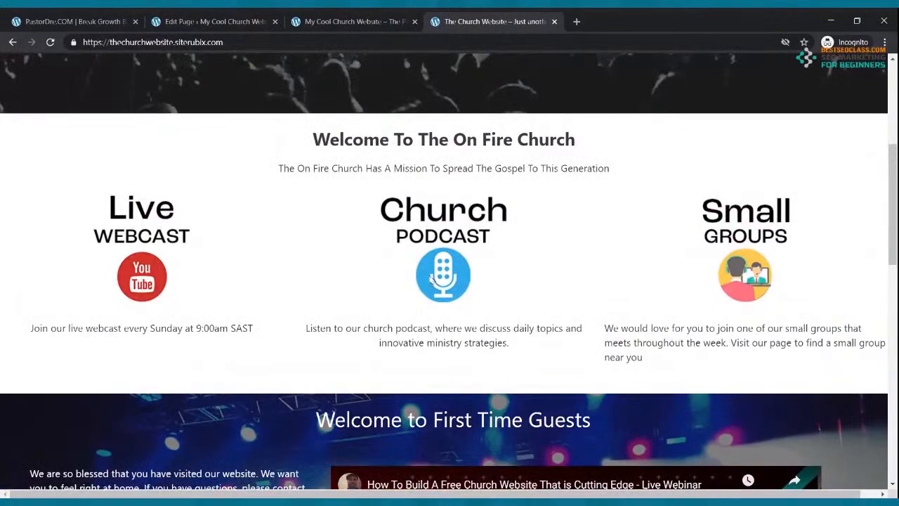
pyautogui.scroll(-3, 434, 279)
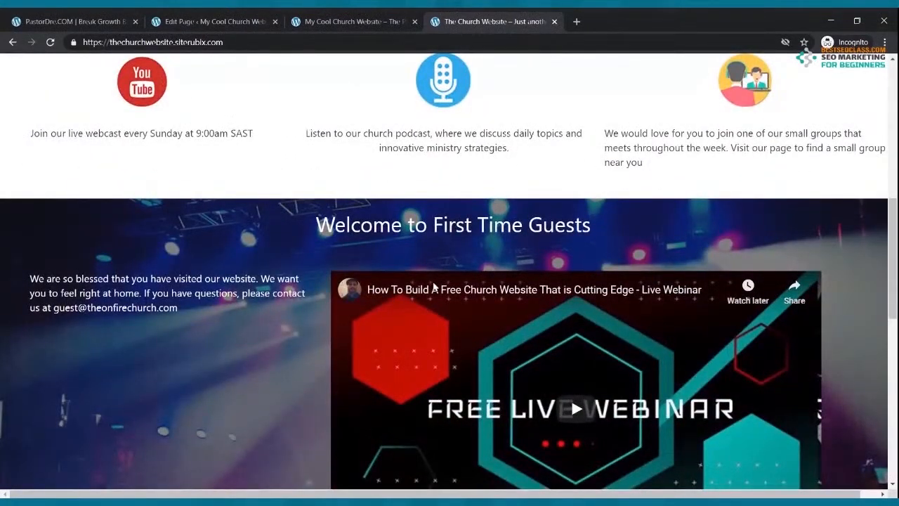
pyautogui.scroll(-2, 432, 290)
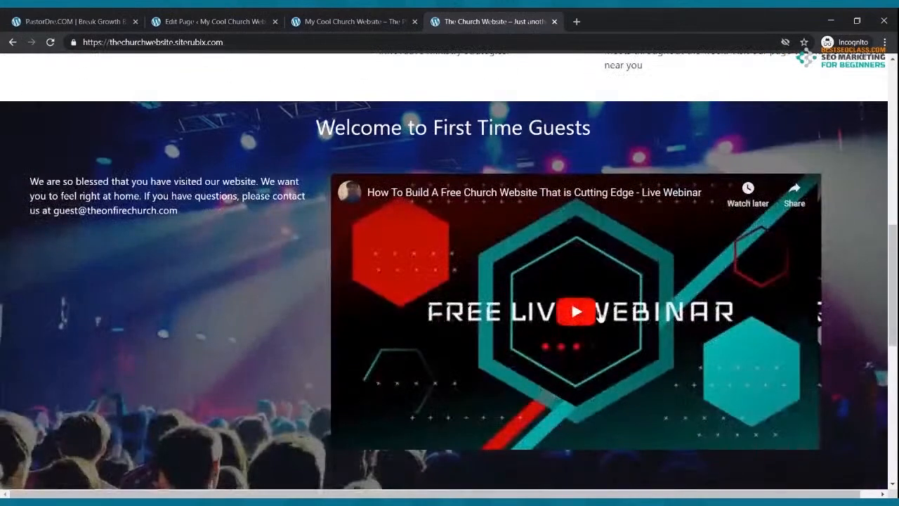
pyautogui.click(583, 317)
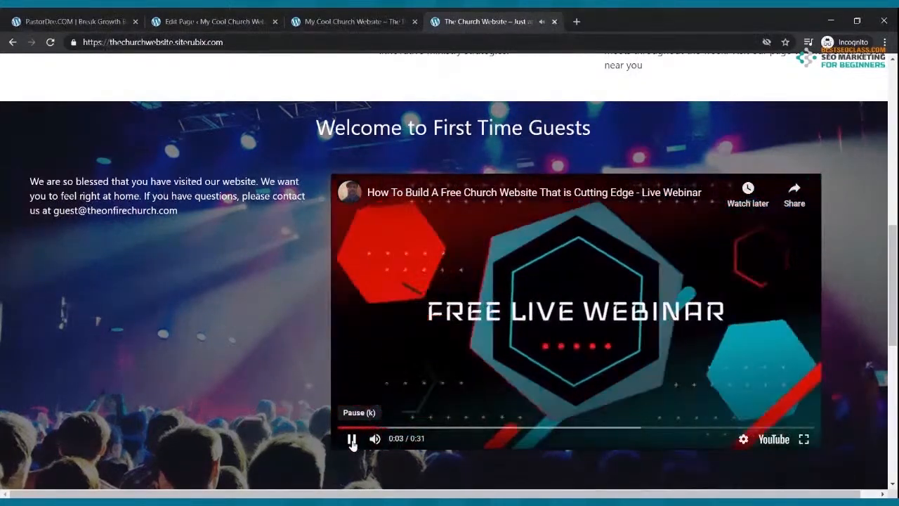
pyautogui.click(352, 440)
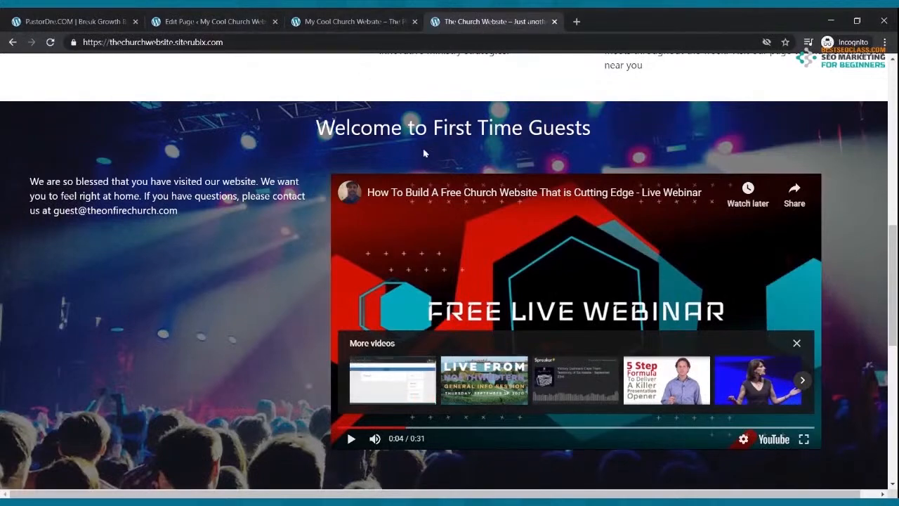
pyautogui.scroll(1, 422, 140)
pyautogui.click(354, 22)
pyautogui.scroll(3, 366, 173)
pyautogui.scroll(-3, 365, 173)
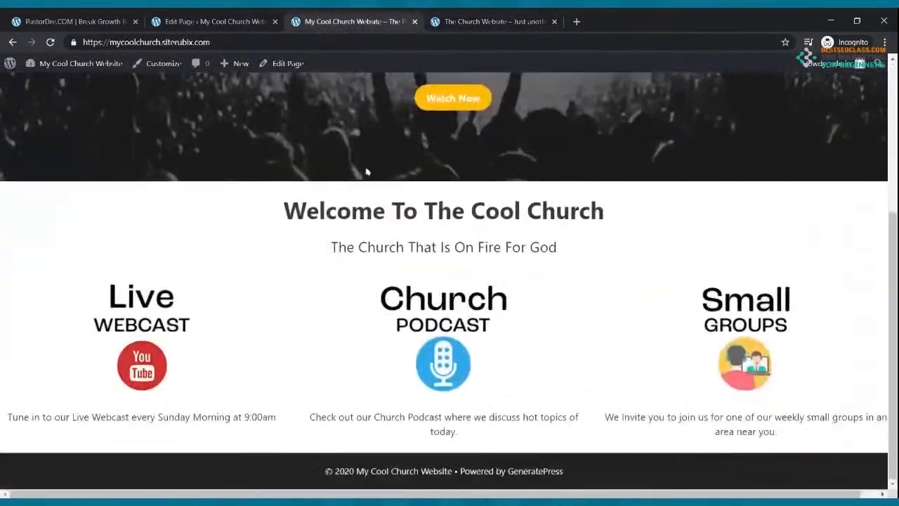
# Insert a Cover block beneath the image columns, cancelling the background image upload
pyautogui.click(214, 21)
pyautogui.scroll(-3, 365, 203)
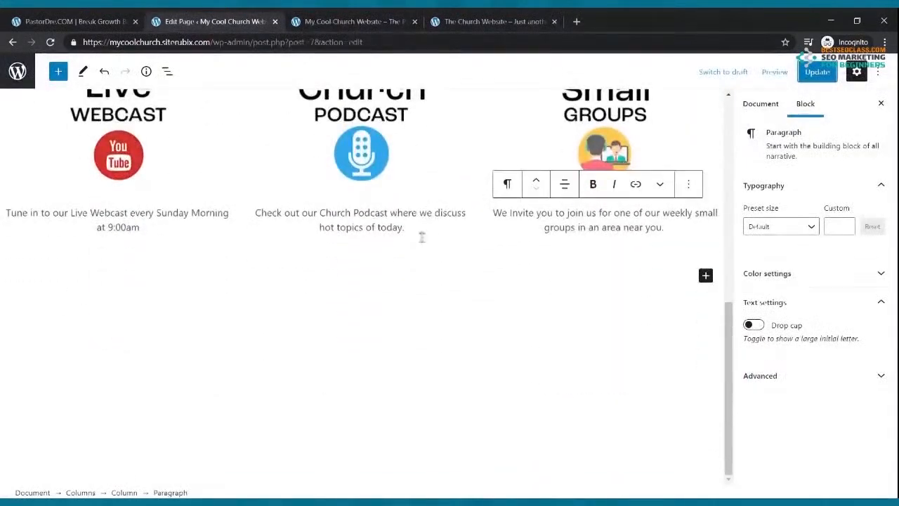
pyautogui.click(705, 276)
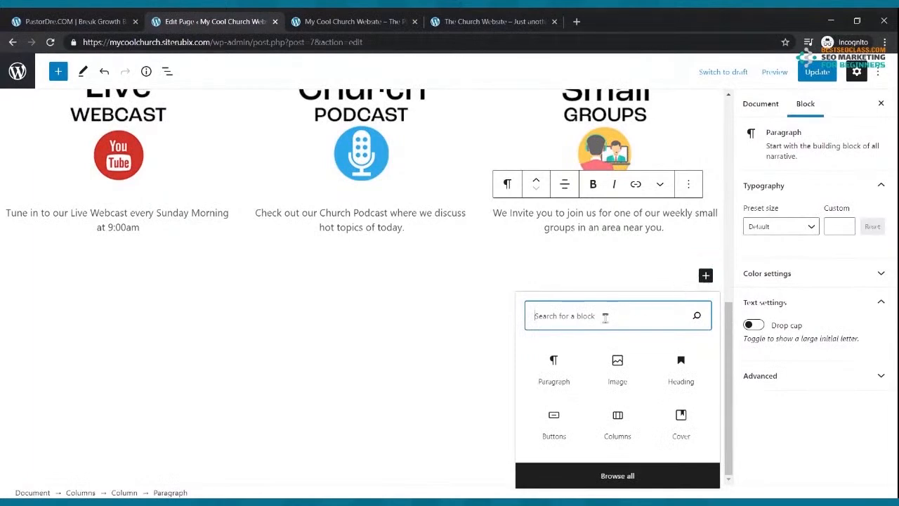
pyautogui.write('cover')
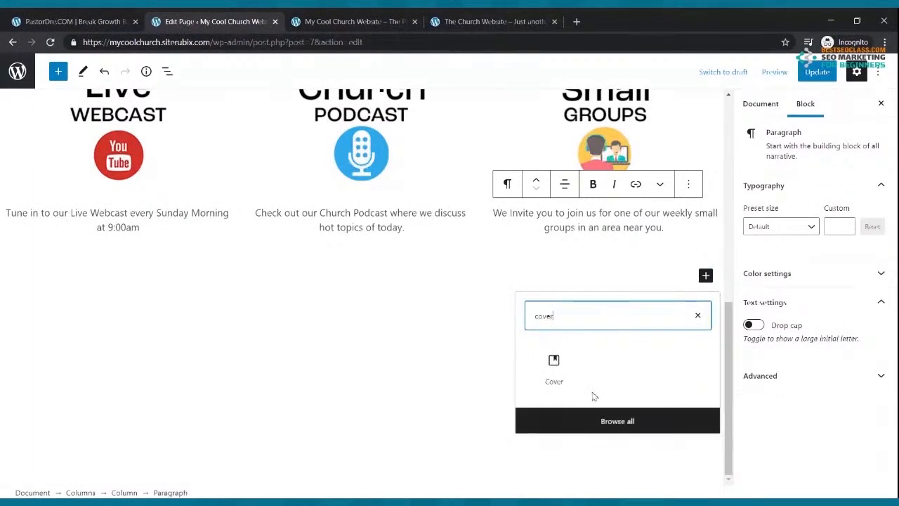
pyautogui.click(559, 371)
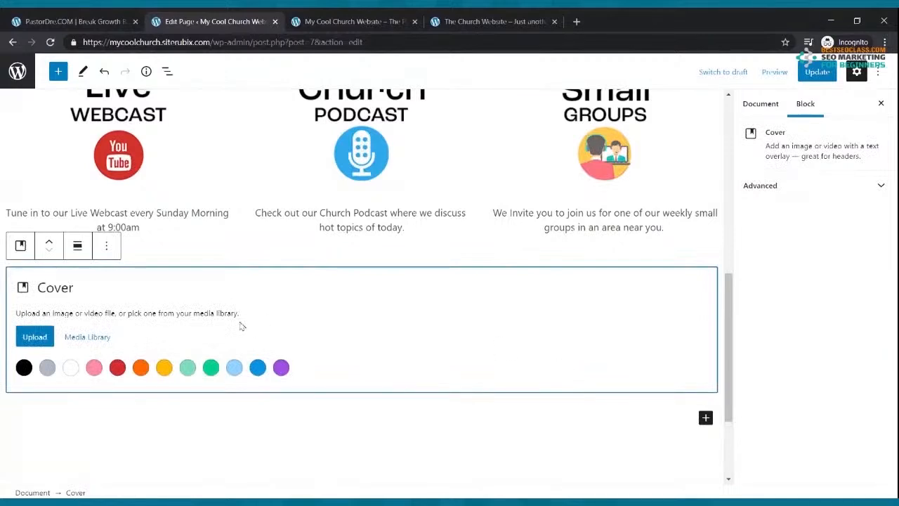
pyautogui.click(39, 338)
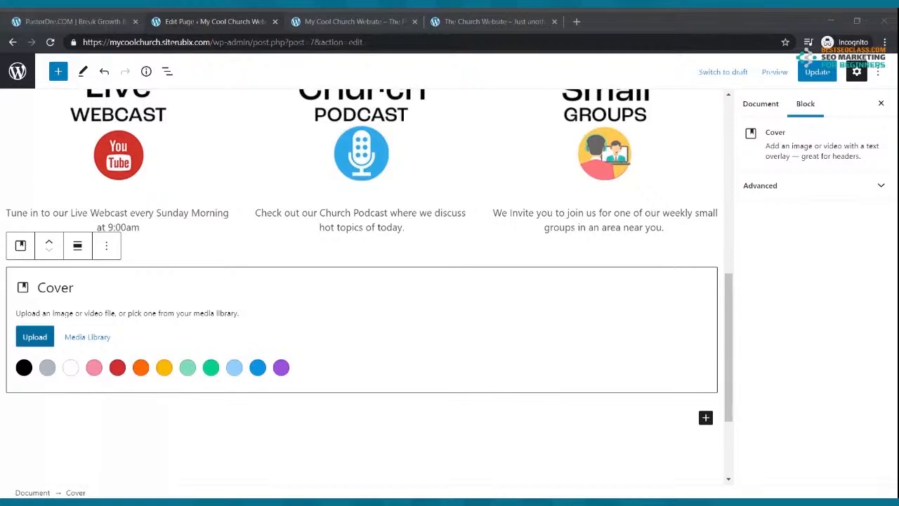
pyautogui.click(275, 327)
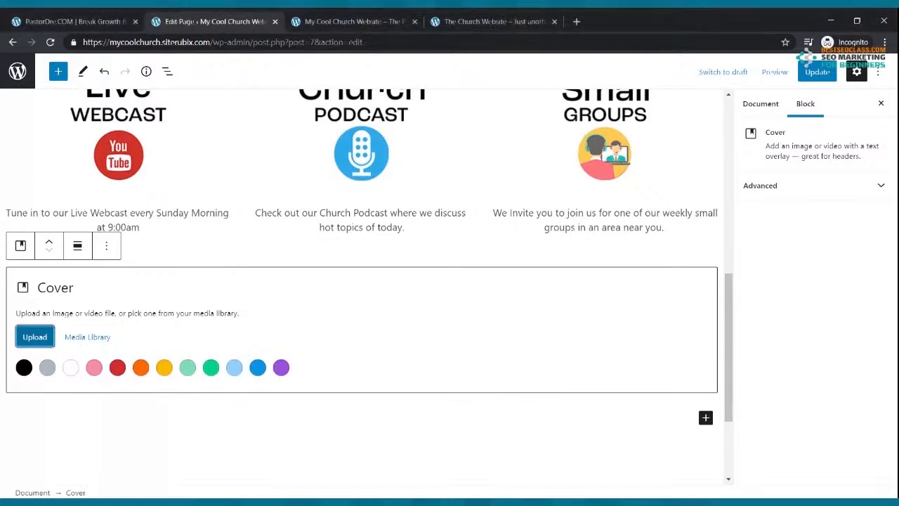
# Give the cover a yellow background, update, and reload the live page to view it
pyautogui.click(164, 368)
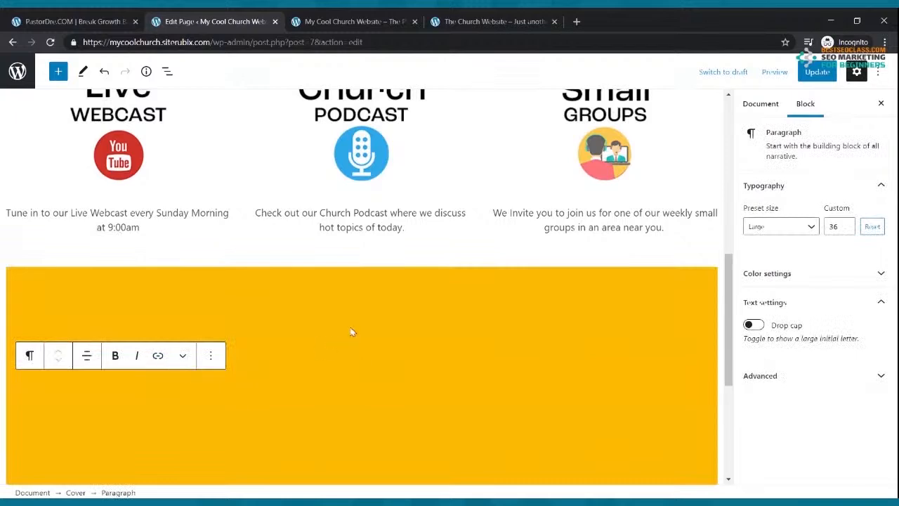
pyautogui.scroll(-2, 347, 326)
pyautogui.click(811, 76)
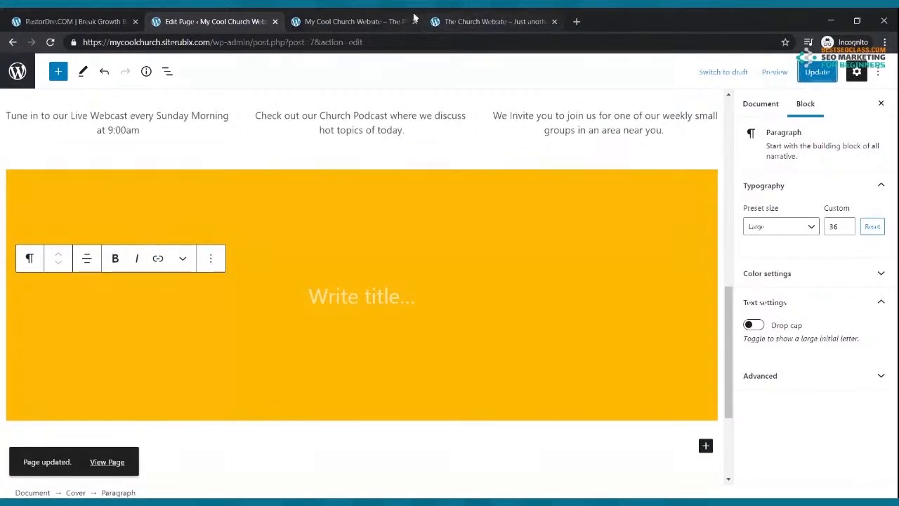
pyautogui.click(321, 23)
pyautogui.click(49, 42)
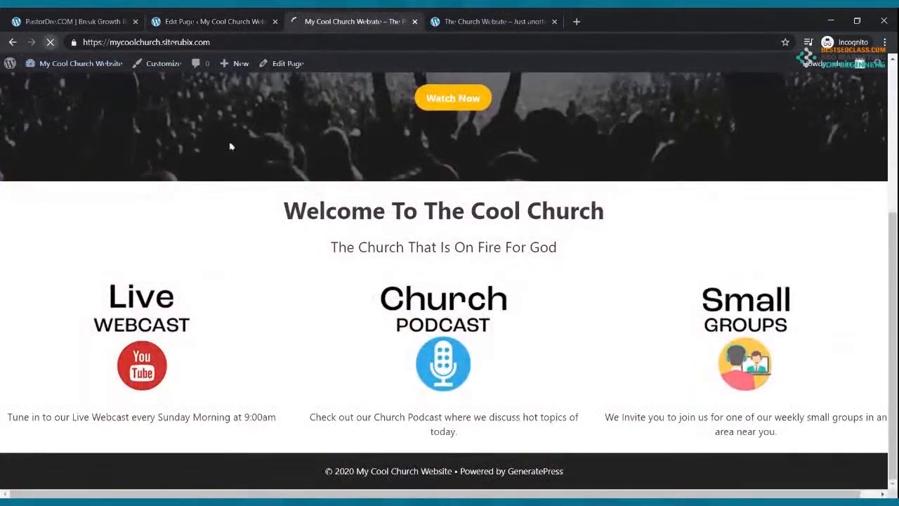
pyautogui.scroll(-5, 285, 187)
pyautogui.scroll(3, 287, 188)
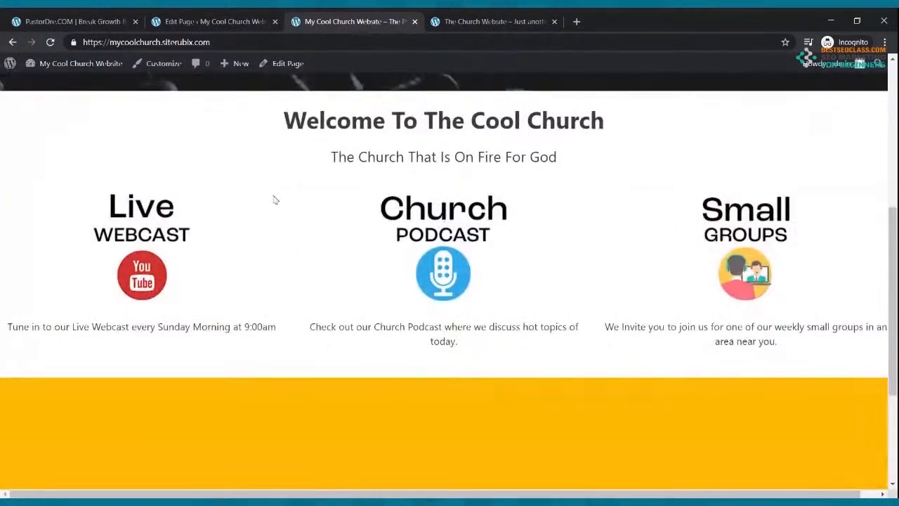
pyautogui.scroll(5, 275, 195)
pyautogui.scroll(-4, 298, 215)
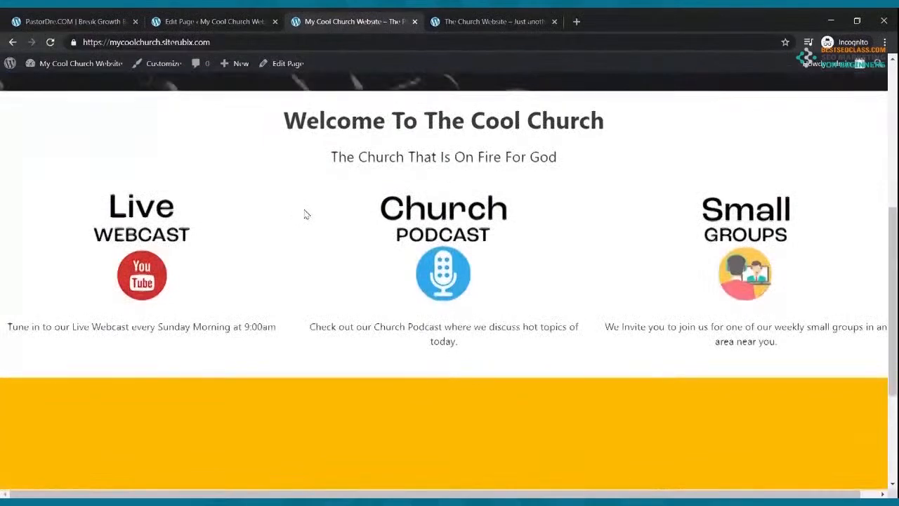
pyautogui.scroll(3, 299, 177)
# Remove the empty title paragraph and the yellow Cover block from the page
pyautogui.click(202, 22)
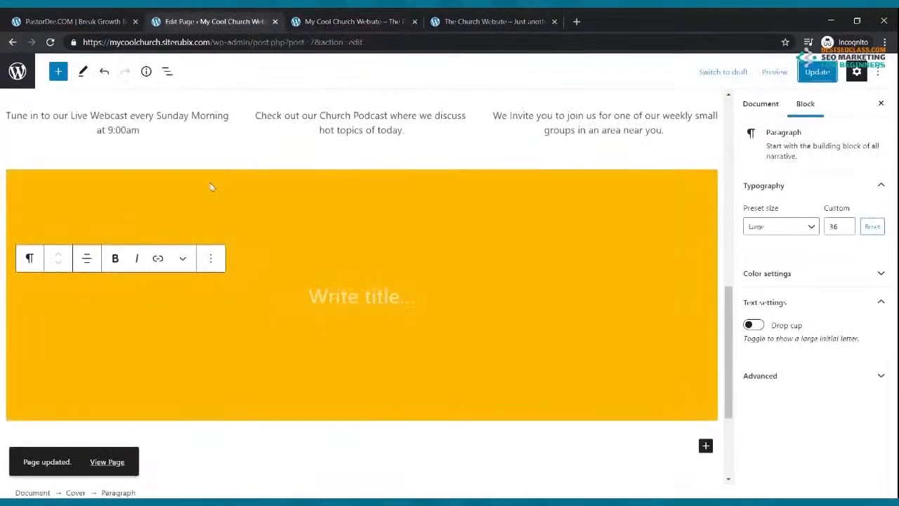
pyautogui.click(283, 284)
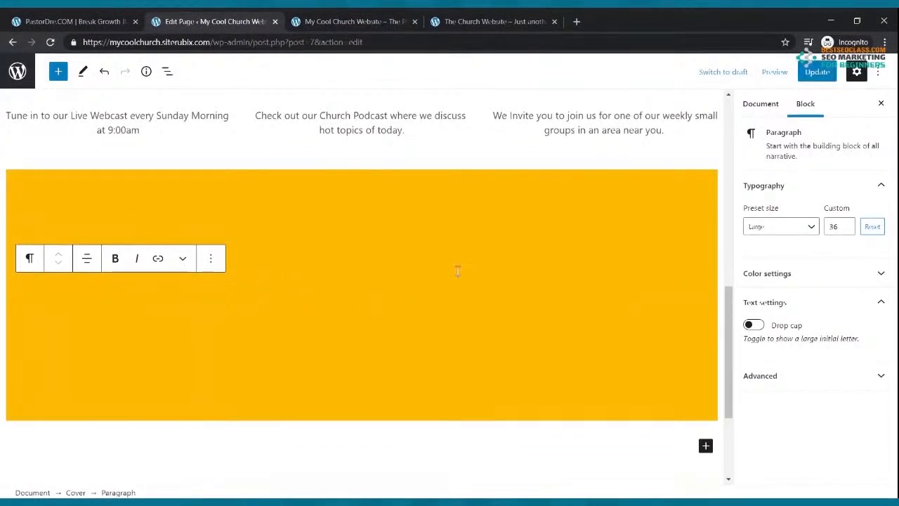
pyautogui.click(210, 258)
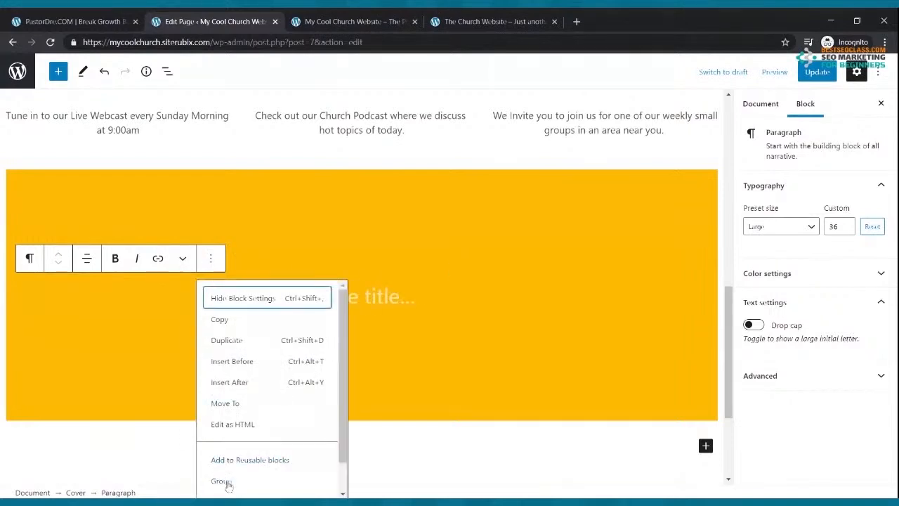
pyautogui.scroll(-1, 229, 398)
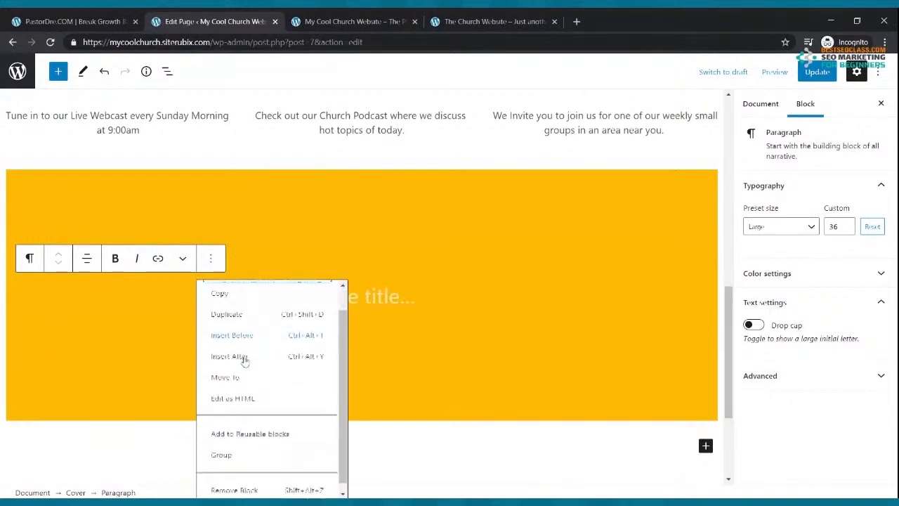
pyautogui.click(240, 483)
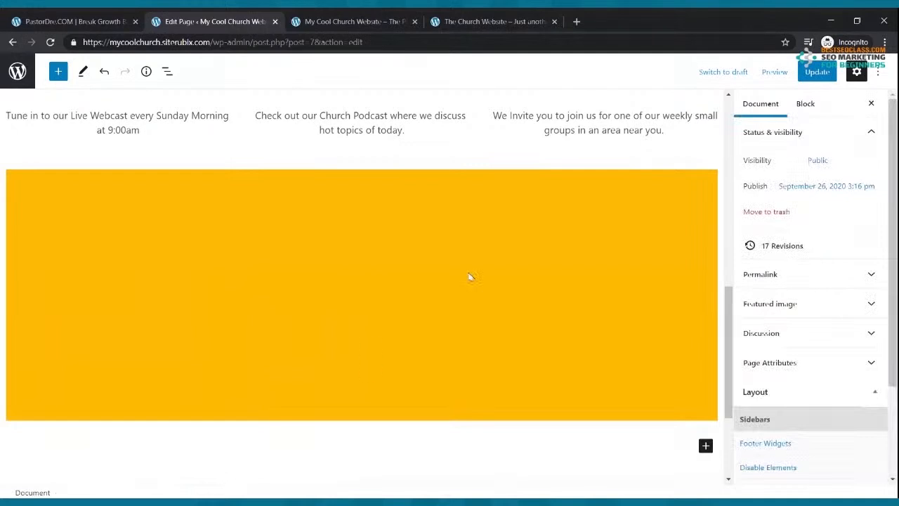
pyautogui.click(385, 237)
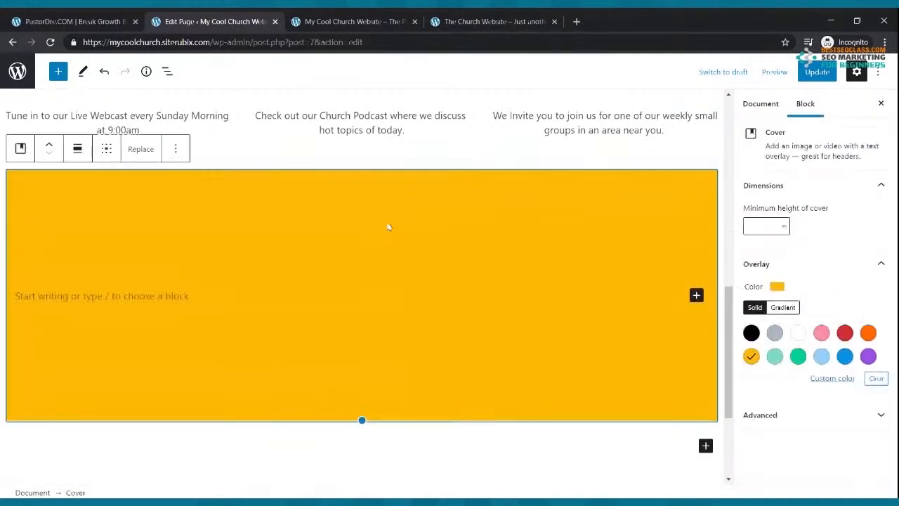
pyautogui.click(175, 149)
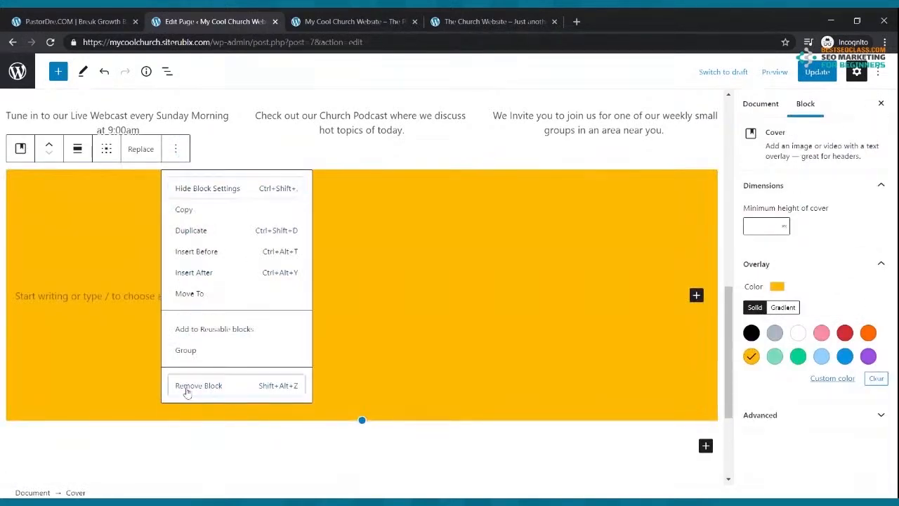
pyautogui.click(187, 386)
pyautogui.click(705, 295)
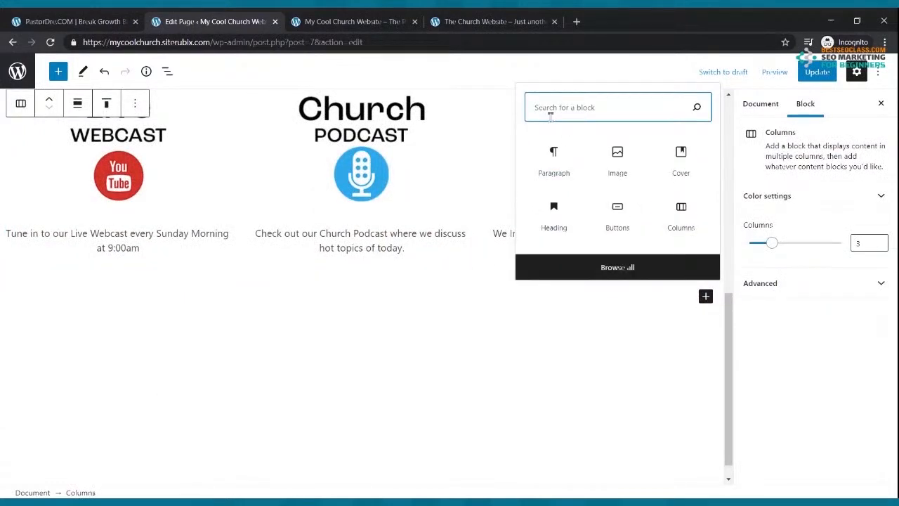
# Add a Cover block with an uploaded video background below the columns, save, and view the reference site
pyautogui.write('cov')
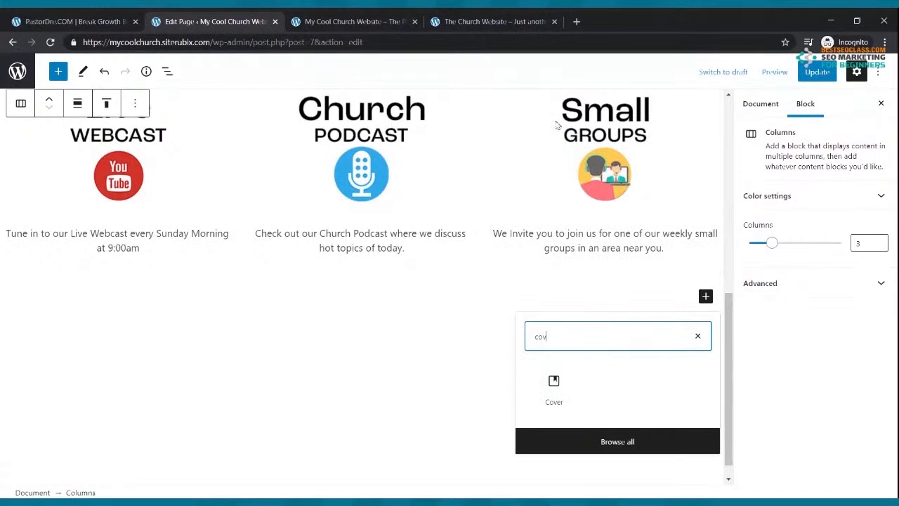
pyautogui.click(555, 383)
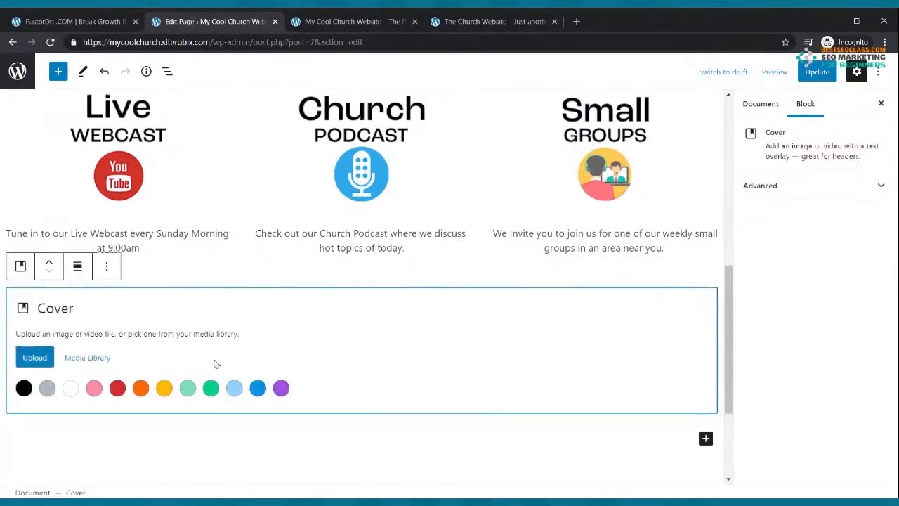
pyautogui.click(33, 359)
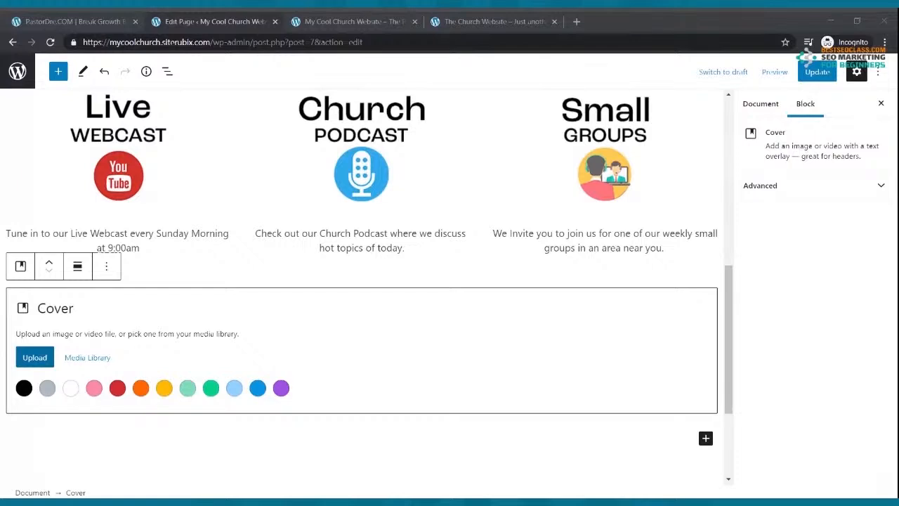
pyautogui.doubleClick(325, 229)
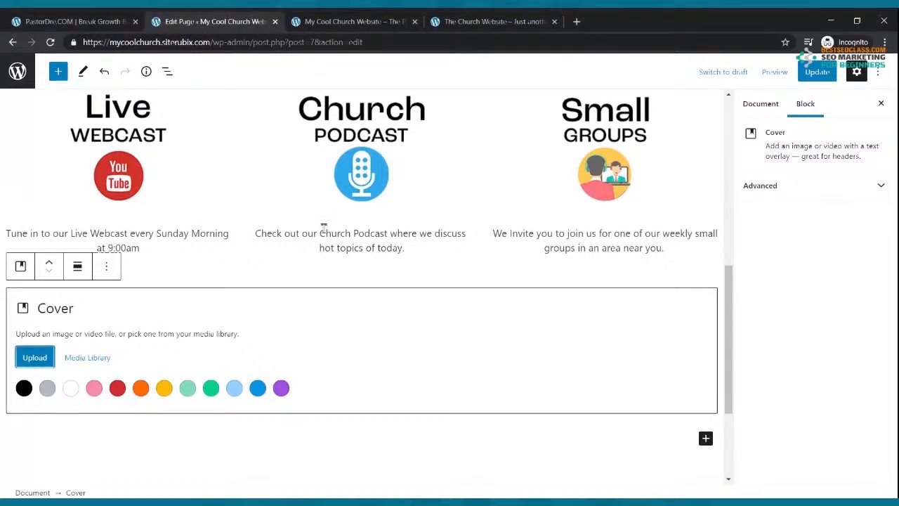
pyautogui.click(824, 73)
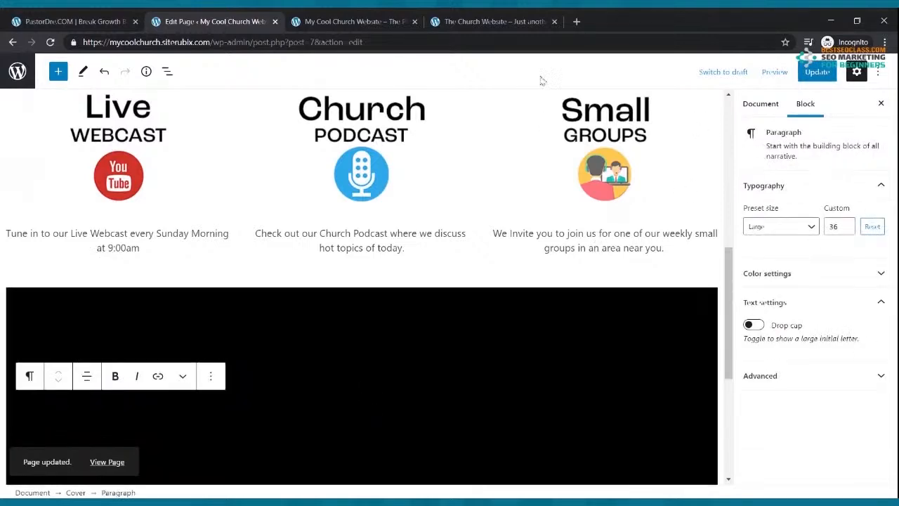
pyautogui.click(504, 23)
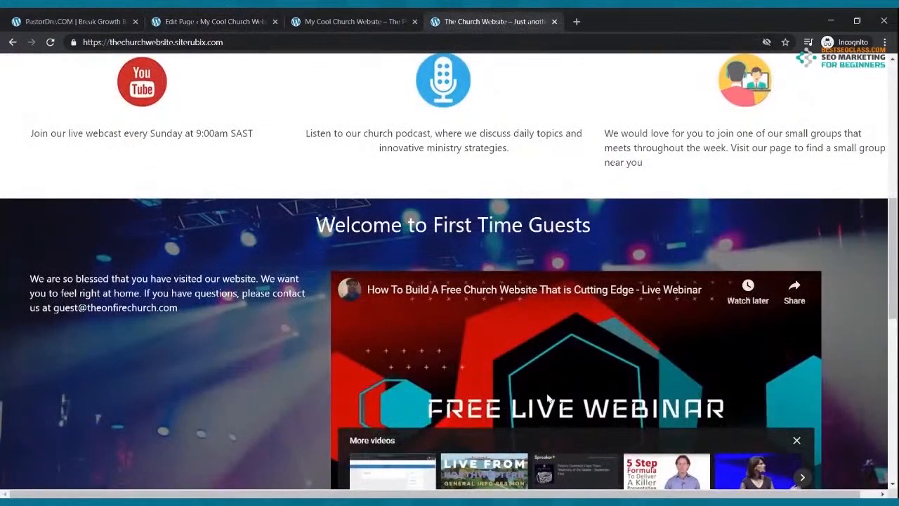
# Insert a 50/50 two-column layout inside the cover section
pyautogui.click(209, 23)
pyautogui.scroll(-2, 373, 321)
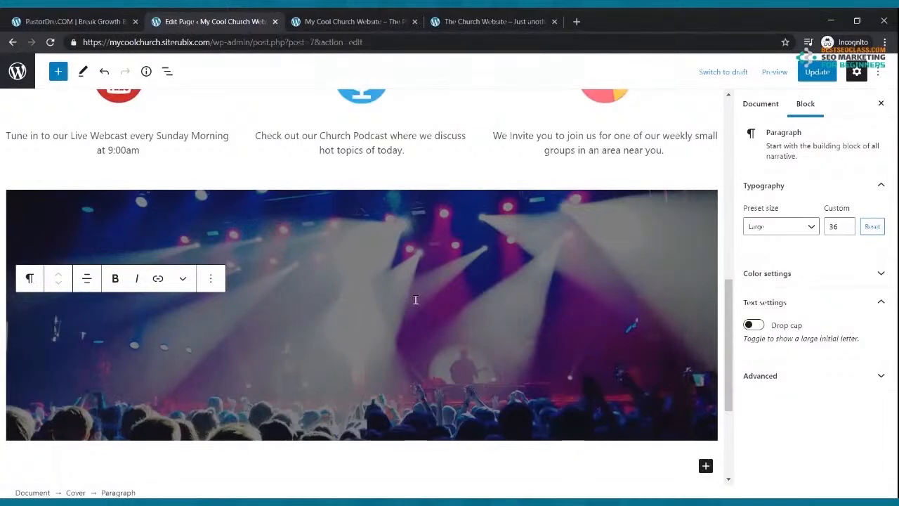
pyautogui.click(58, 73)
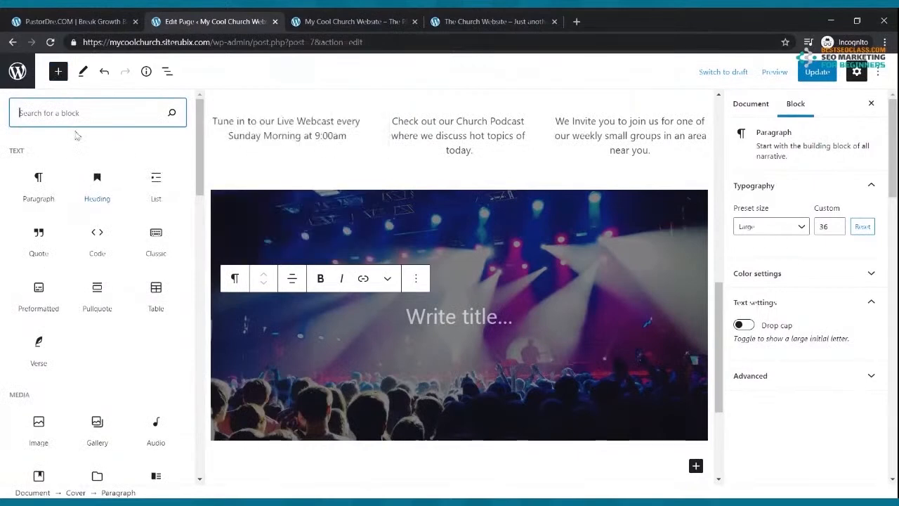
pyautogui.write('colum')
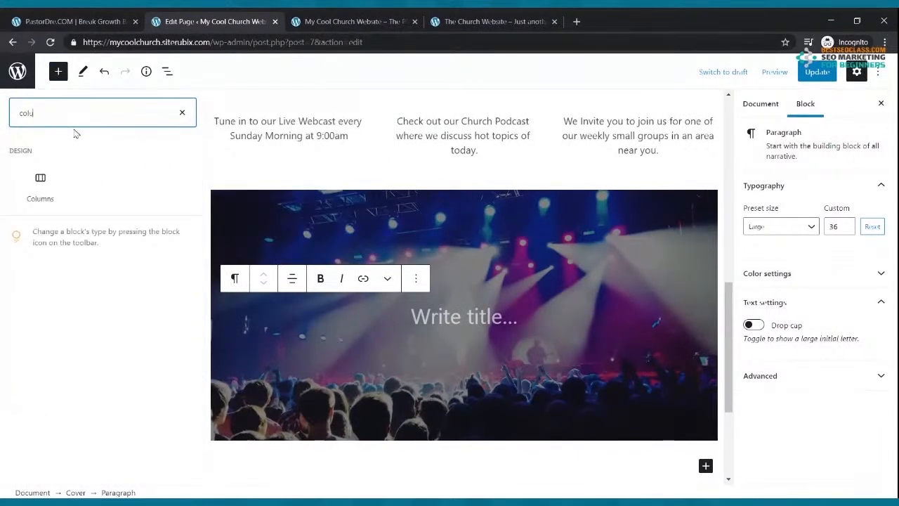
pyautogui.click(50, 180)
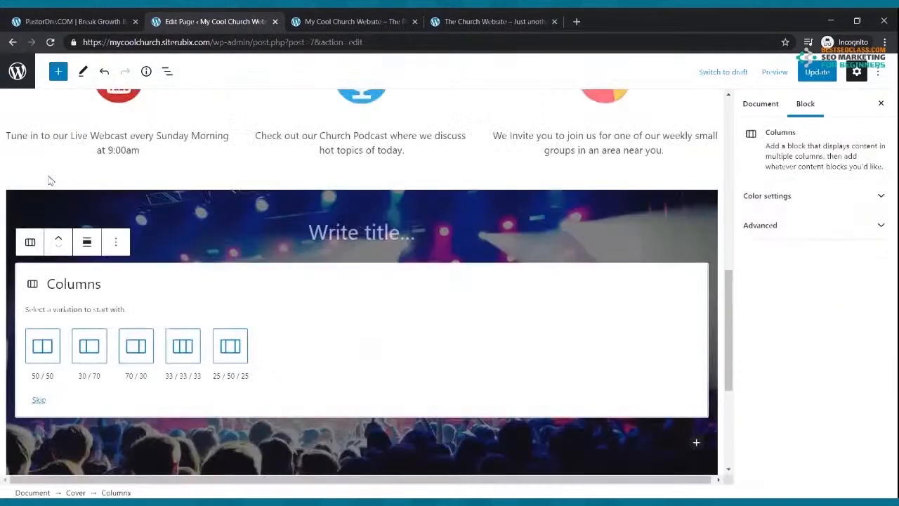
pyautogui.click(43, 346)
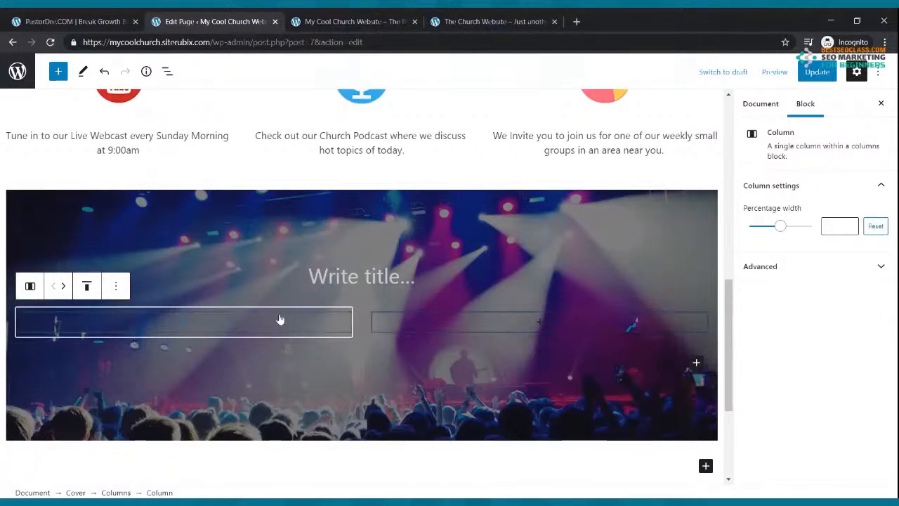
# Start a left-column paragraph reading 'Here is a welcome viedeo from our new om'
pyautogui.click(183, 322)
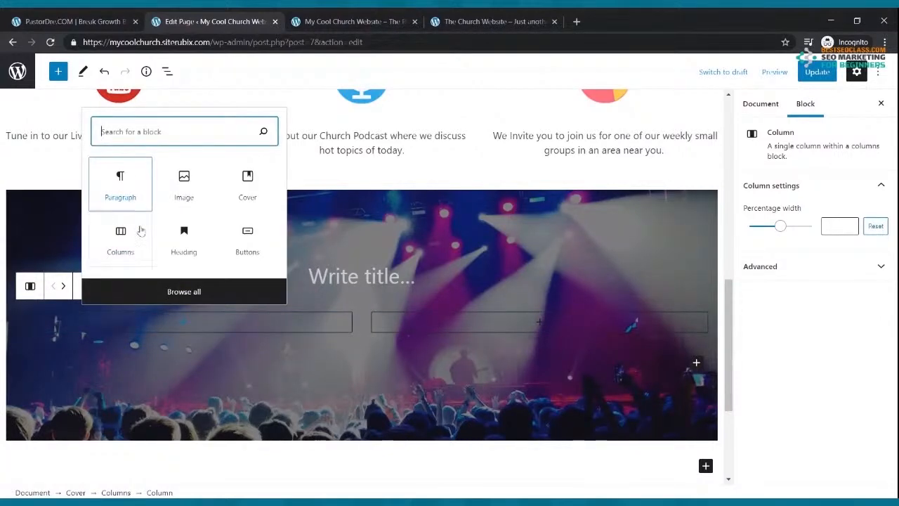
pyautogui.click(121, 189)
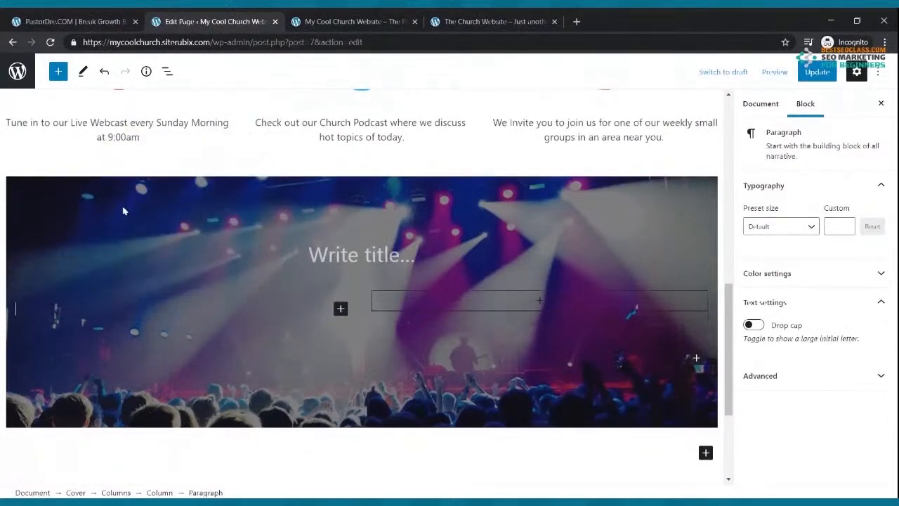
pyautogui.write('Here is a')
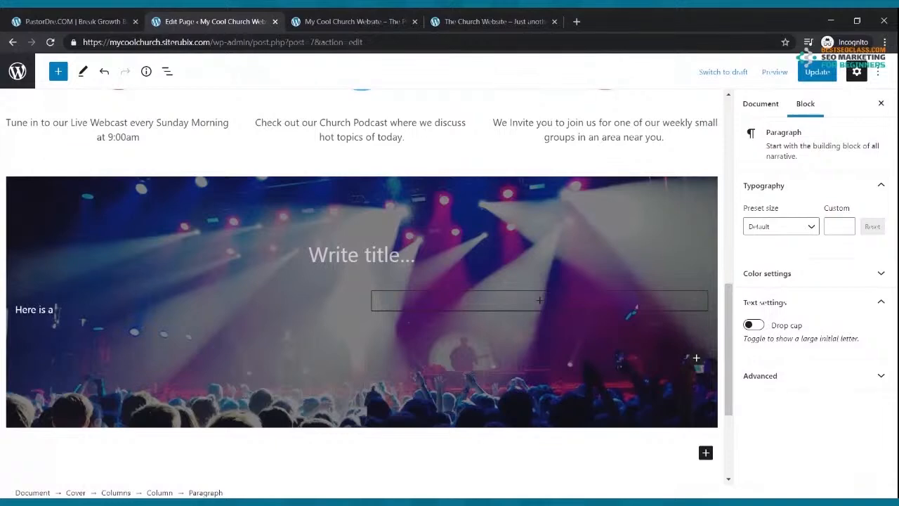
pyautogui.write(' welcome viedeo from')
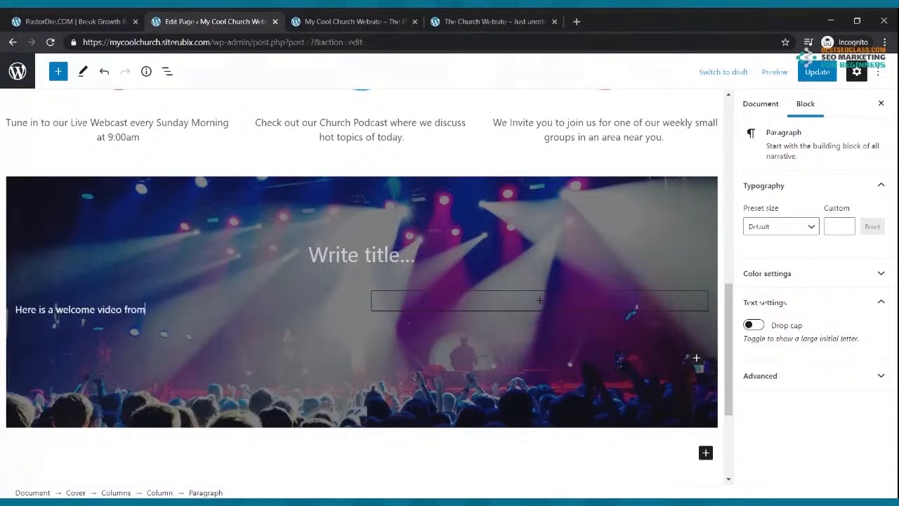
pyautogui.write(' our new om')
# Finish the newcomers team welcome text, inviting questions by e-mail to the pastor, and update the page
pyautogui.press('BackSpace')
pyautogui.press('BackSpace')
pyautogui.write('comers team.')
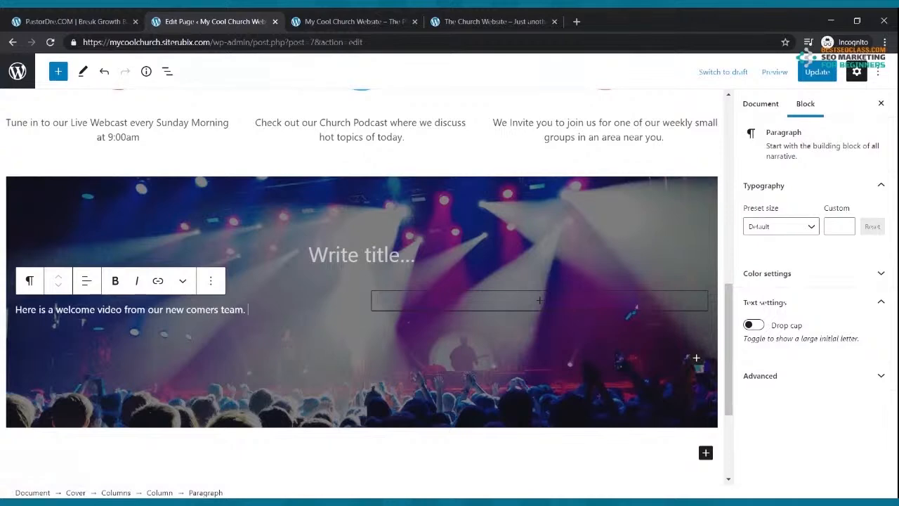
pyautogui.write('We are glad that you have stopped by our website. If you have any questions please email ')
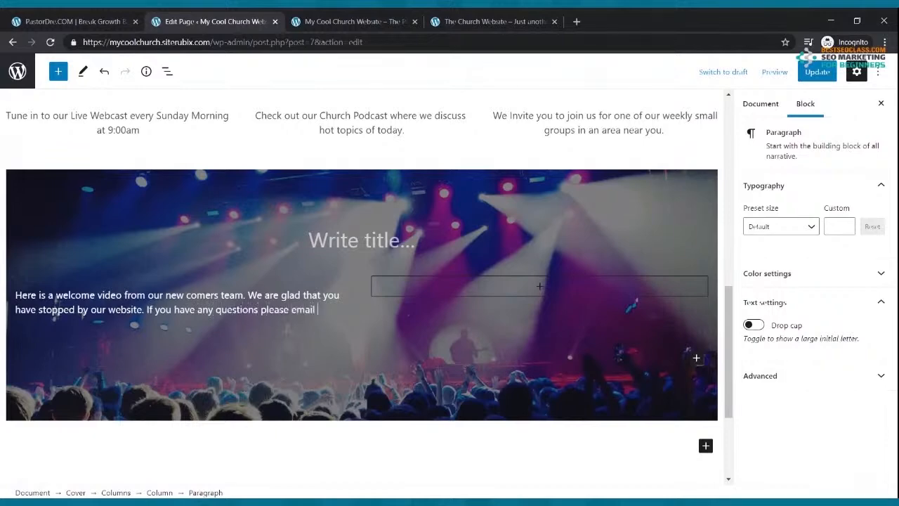
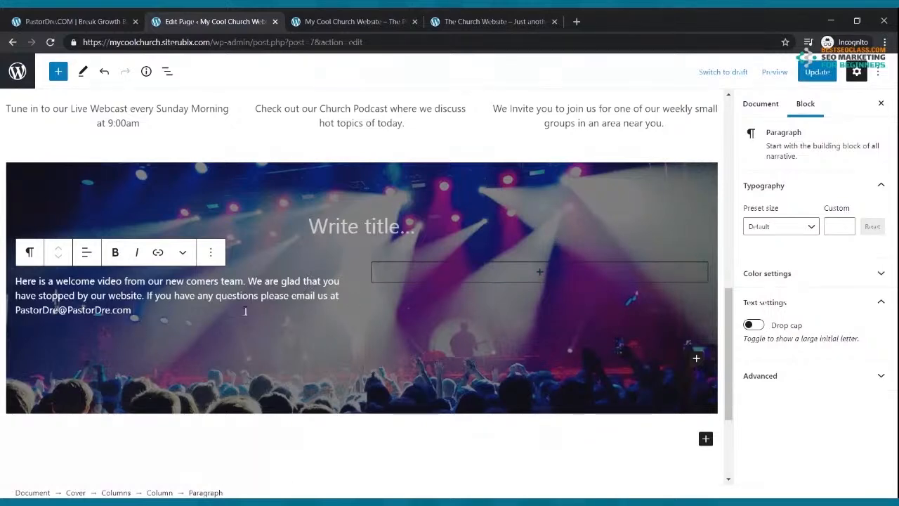
pyautogui.click(817, 75)
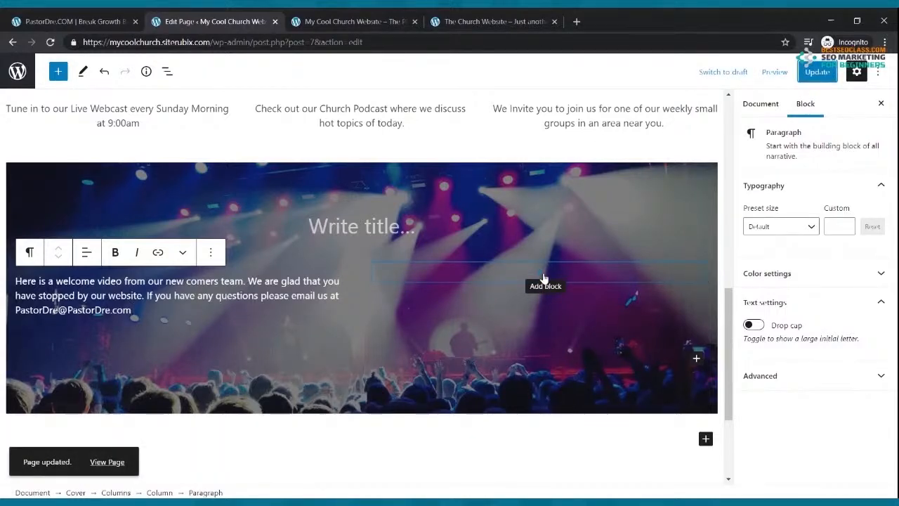
# Insert a YouTube embed block into the cover's right column beside the welcome paragraph
pyautogui.click(543, 274)
pyautogui.write('vi')
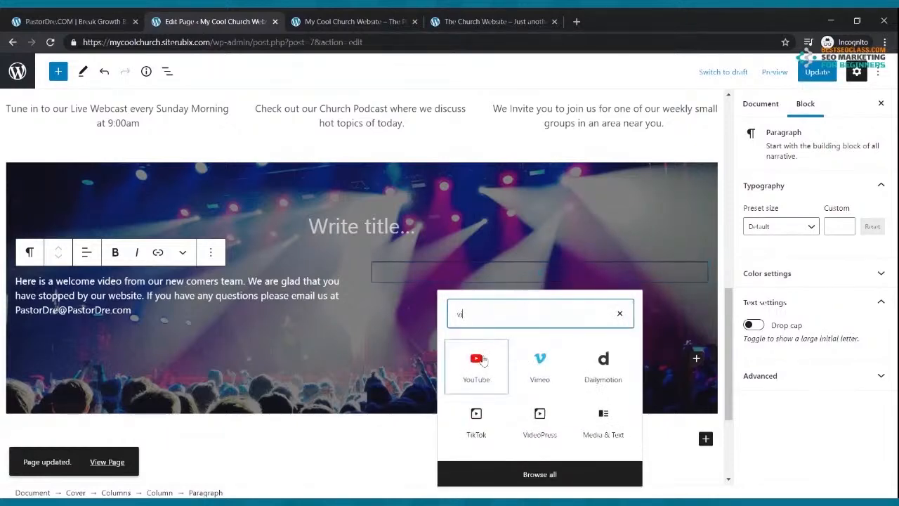
pyautogui.click(476, 365)
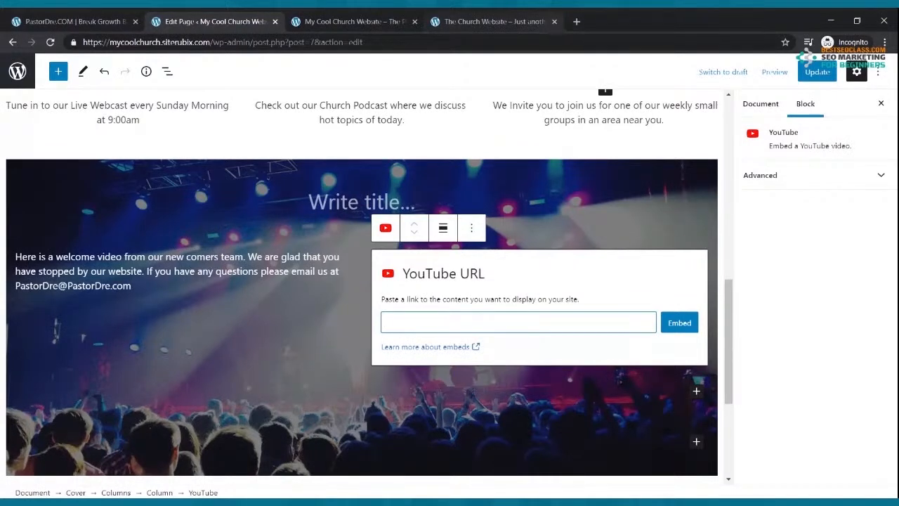
# Go to youtube.com and open the free church website webinar video
pyautogui.click(576, 22)
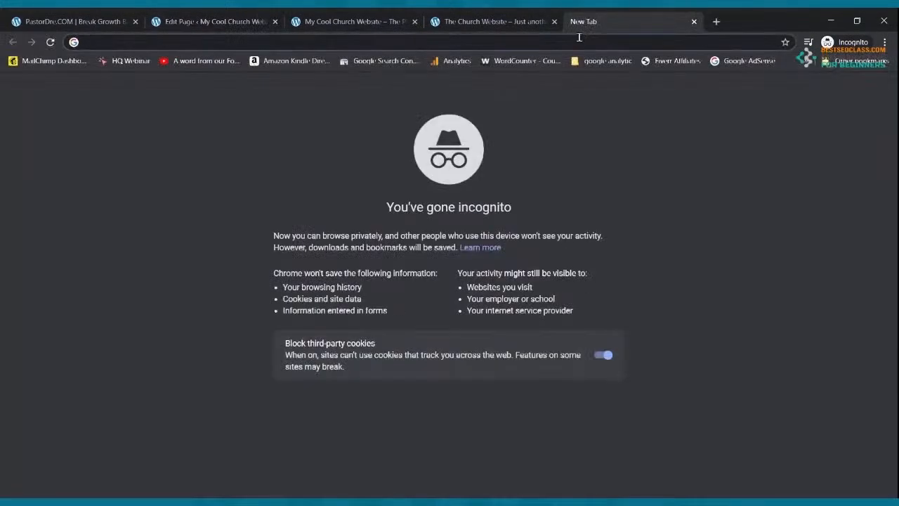
pyautogui.write('youtube.com')
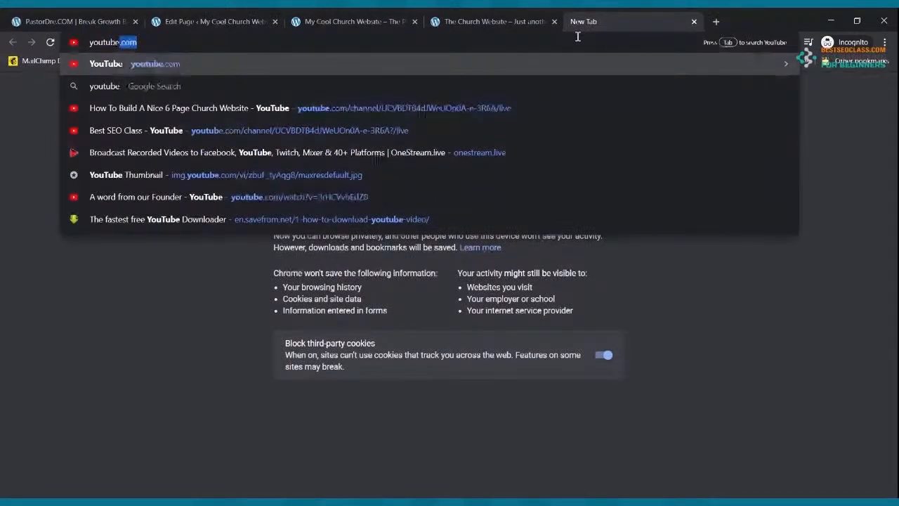
pyautogui.press('Return')
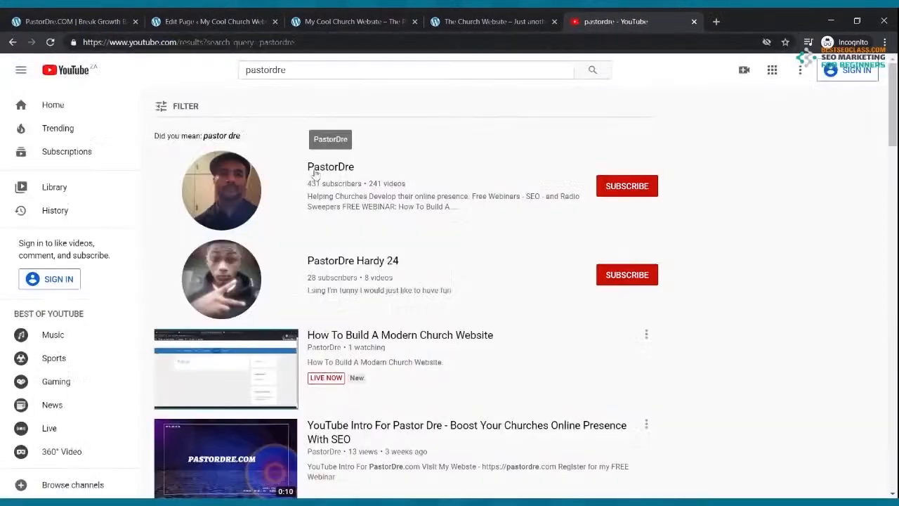
pyautogui.click(312, 172)
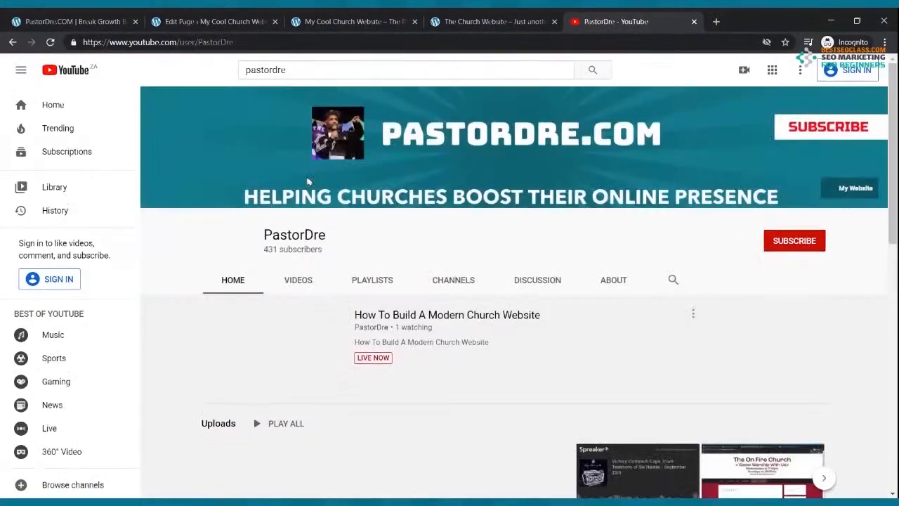
pyautogui.scroll(-3, 388, 231)
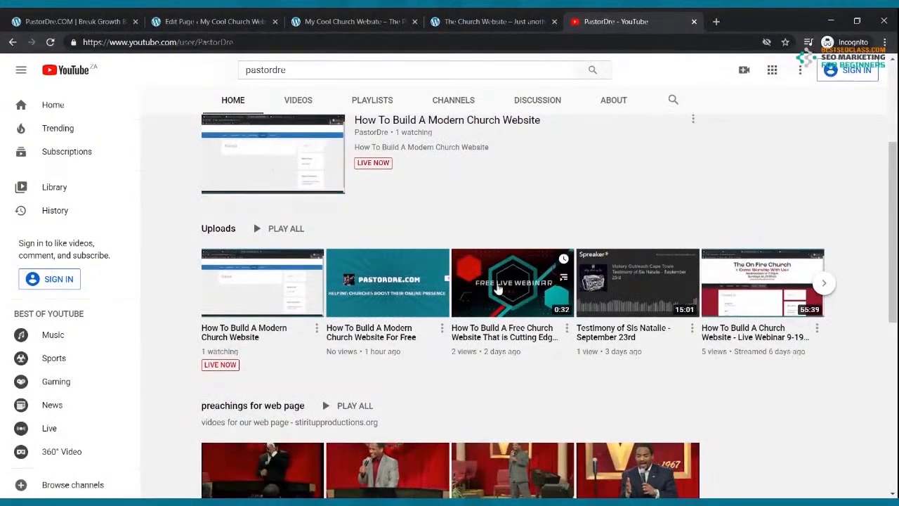
pyautogui.click(497, 288)
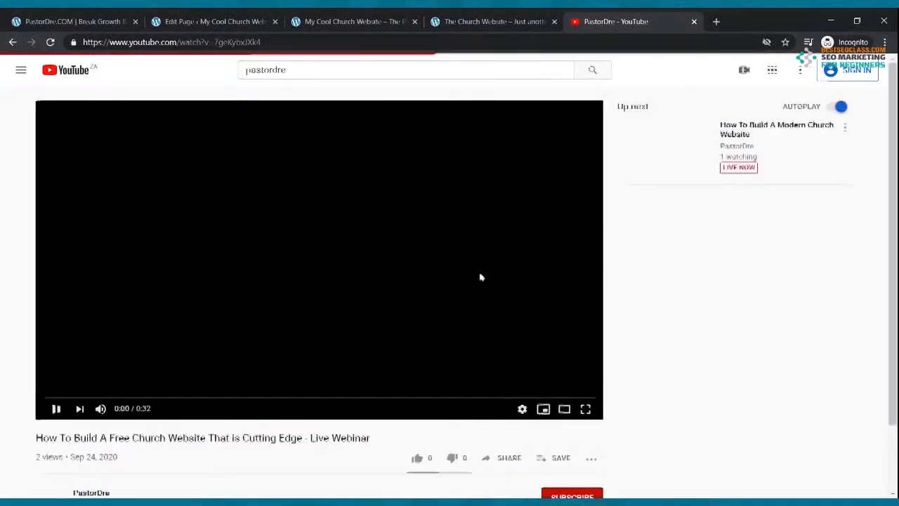
# Copy the webinar's share link and paste it into the YouTube embed URL field
pyautogui.click(56, 408)
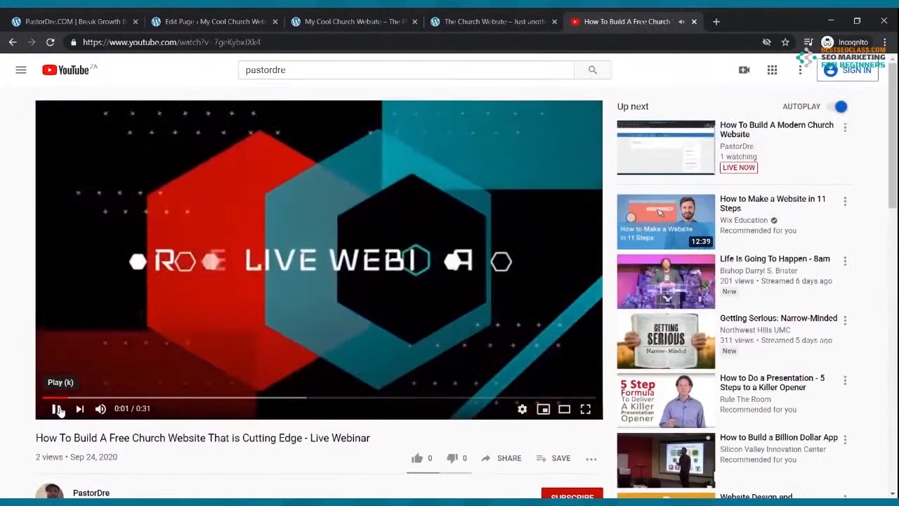
pyautogui.scroll(-2, 439, 281)
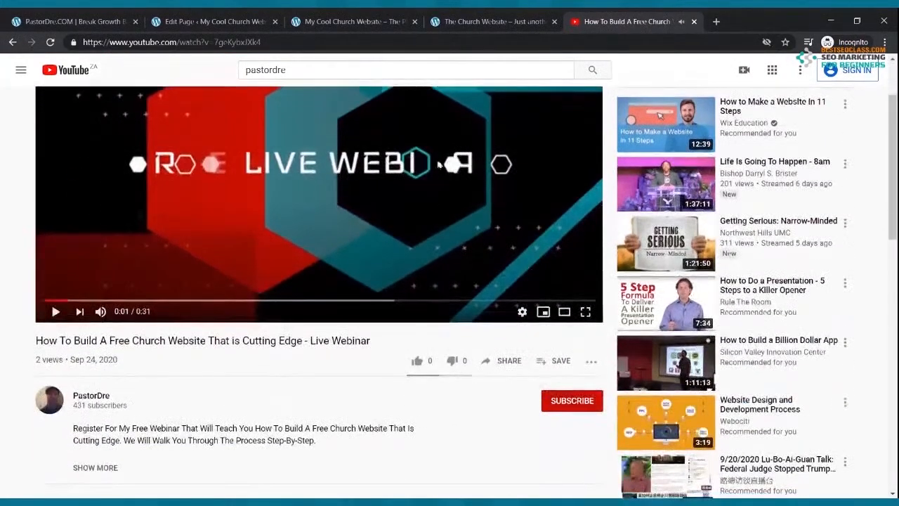
pyautogui.click(510, 361)
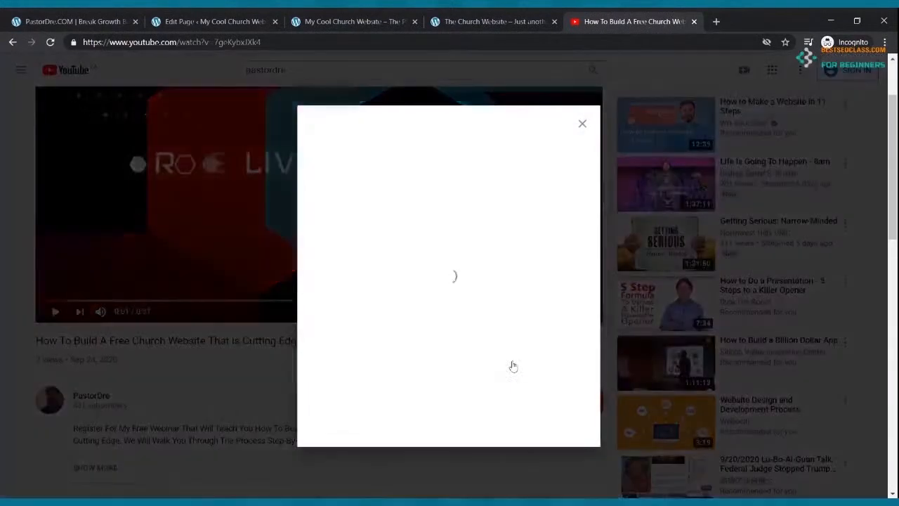
pyautogui.click(559, 298)
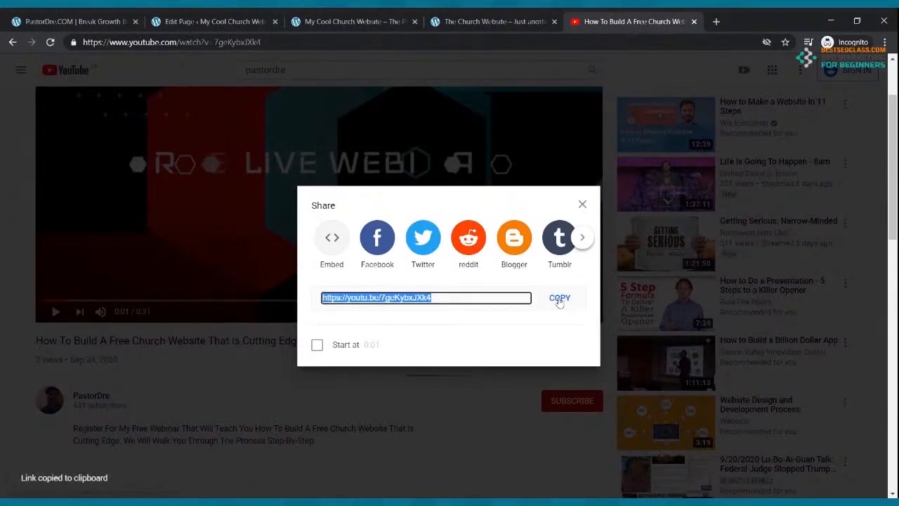
pyautogui.click(246, 19)
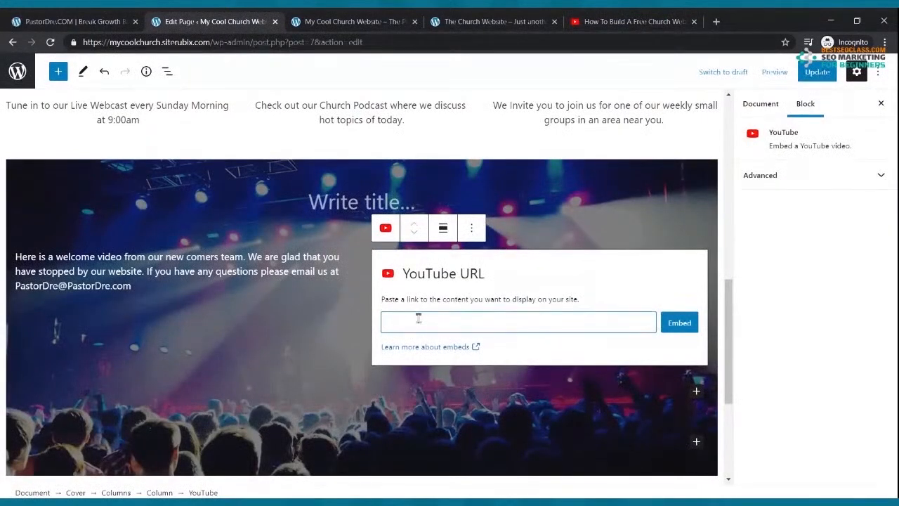
pyautogui.hotkey('ctrl', 'v')
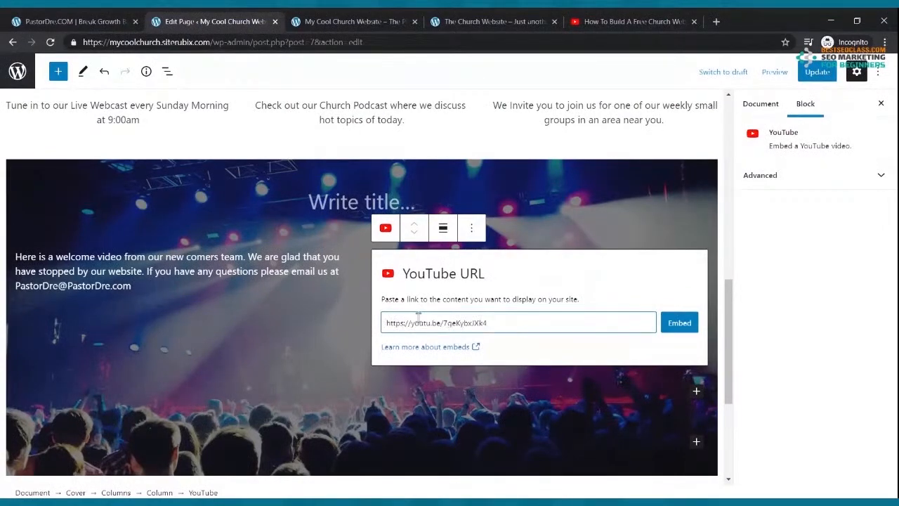
# Copy the webinar's share link again from YouTube and return to the page editor
pyautogui.click(632, 21)
pyautogui.click(552, 101)
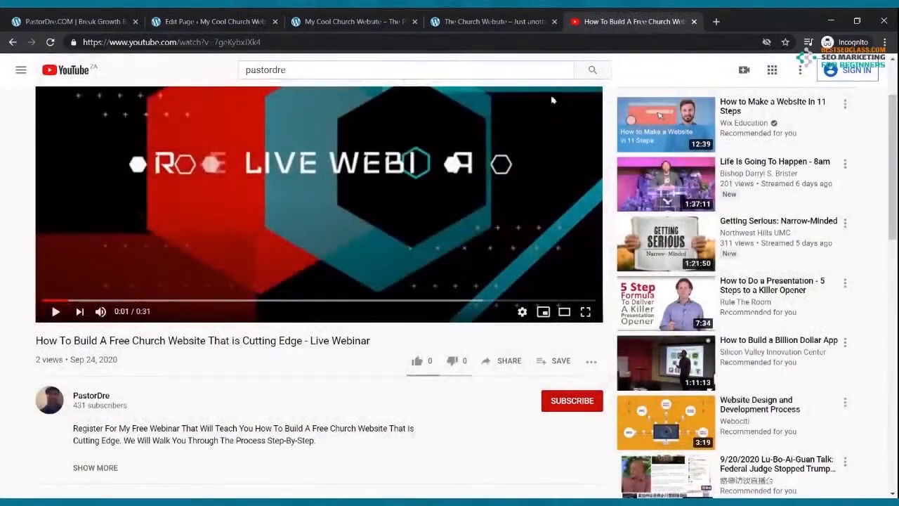
pyautogui.click(501, 361)
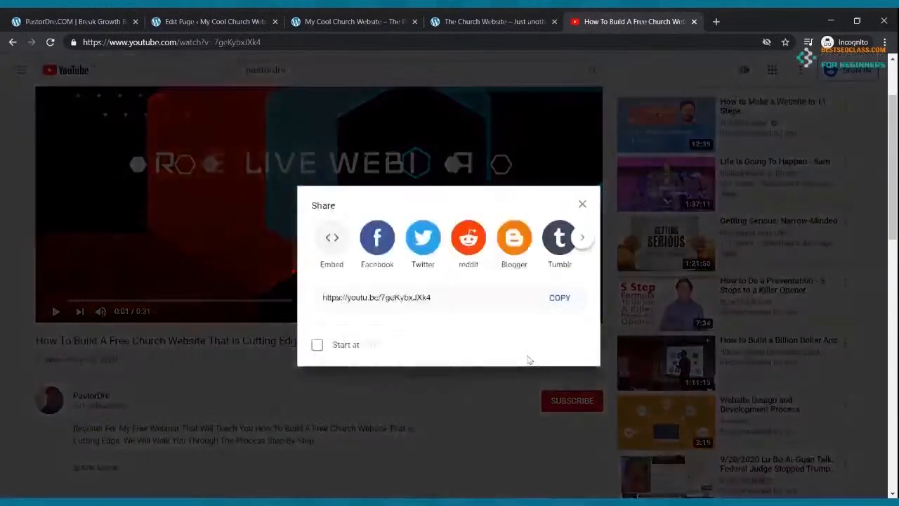
pyautogui.click(552, 307)
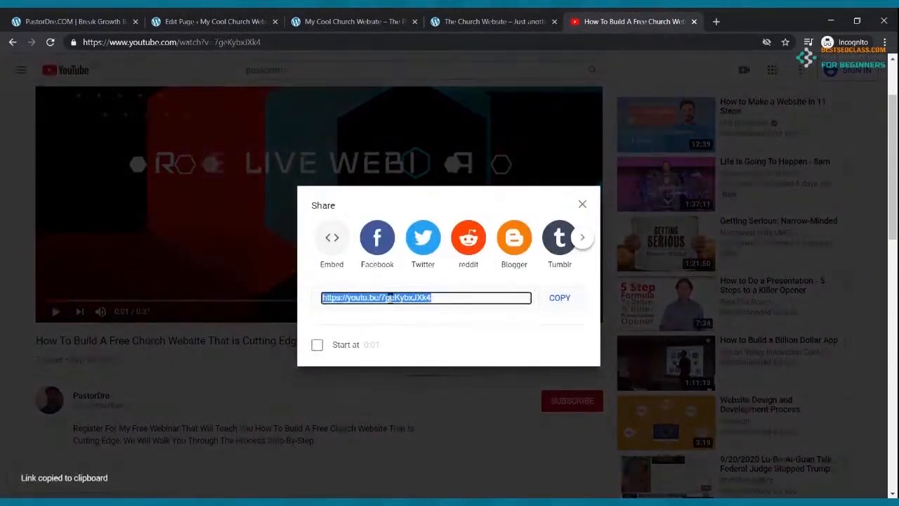
pyautogui.click(215, 21)
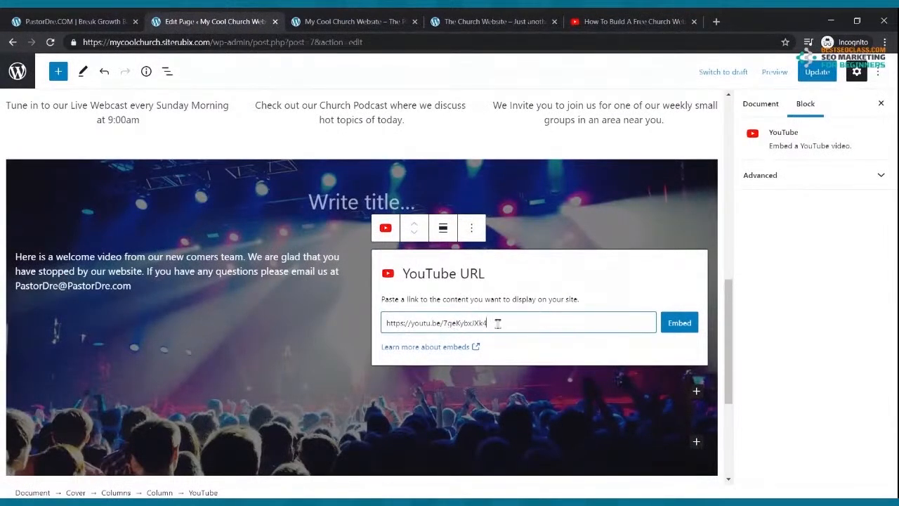
# Embed the pasted webinar link, update the page, and view the reference church site
pyautogui.click(679, 324)
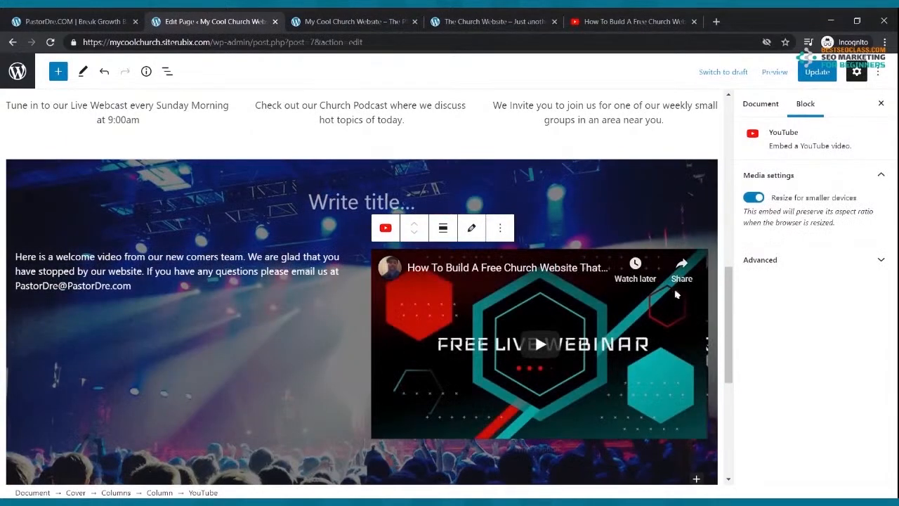
pyautogui.click(814, 70)
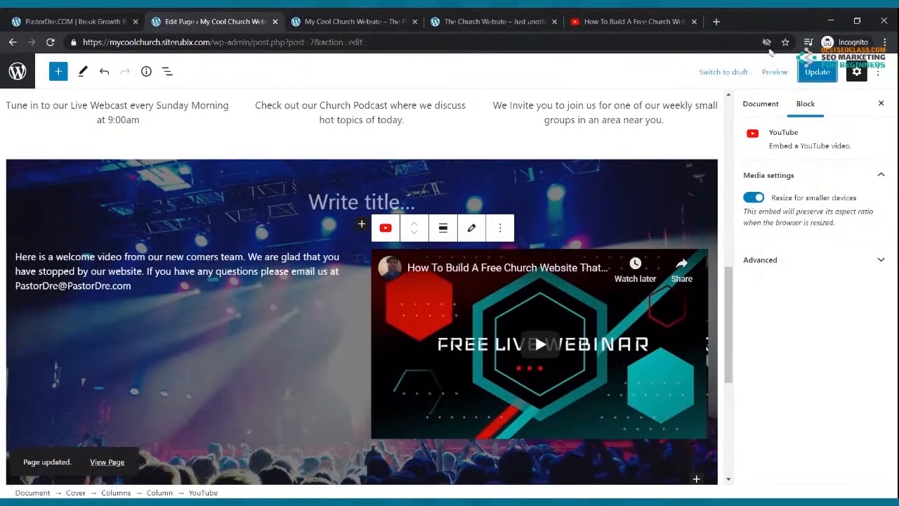
pyautogui.click(461, 20)
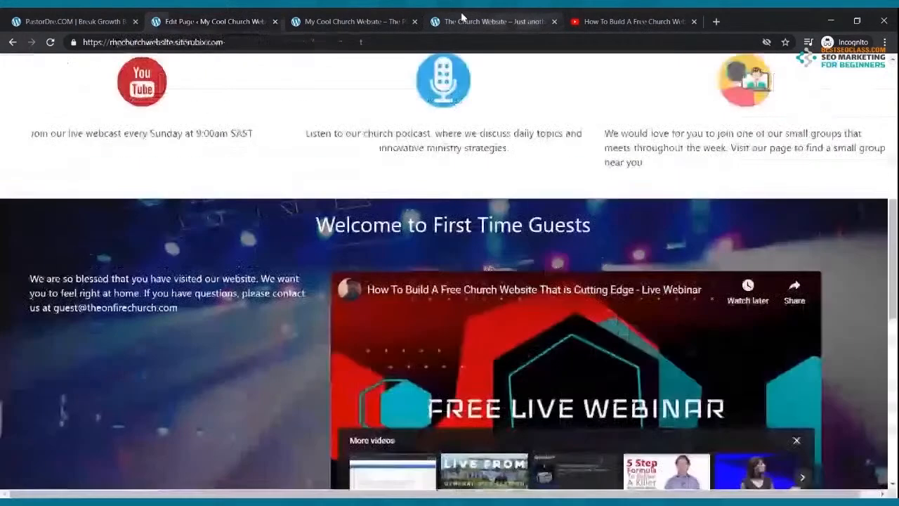
# Check the live Cool Church home page's welcome text beside the webinar video, closing the YouTube tab
pyautogui.click(351, 19)
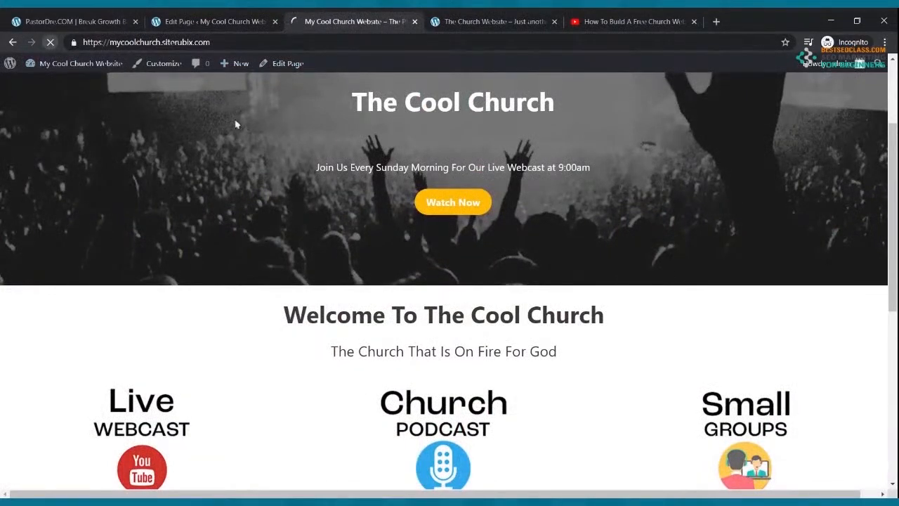
pyautogui.scroll(-6, 400, 184)
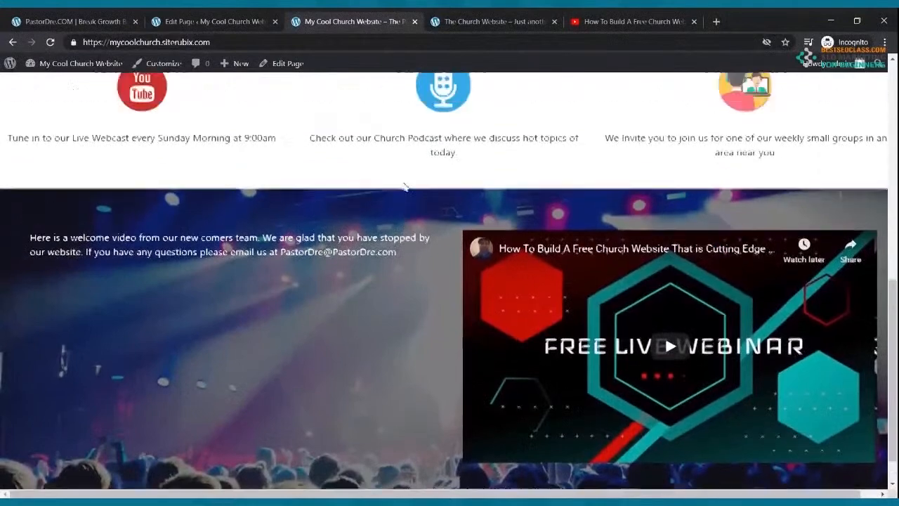
pyautogui.scroll(4, 406, 184)
pyautogui.click(585, 17)
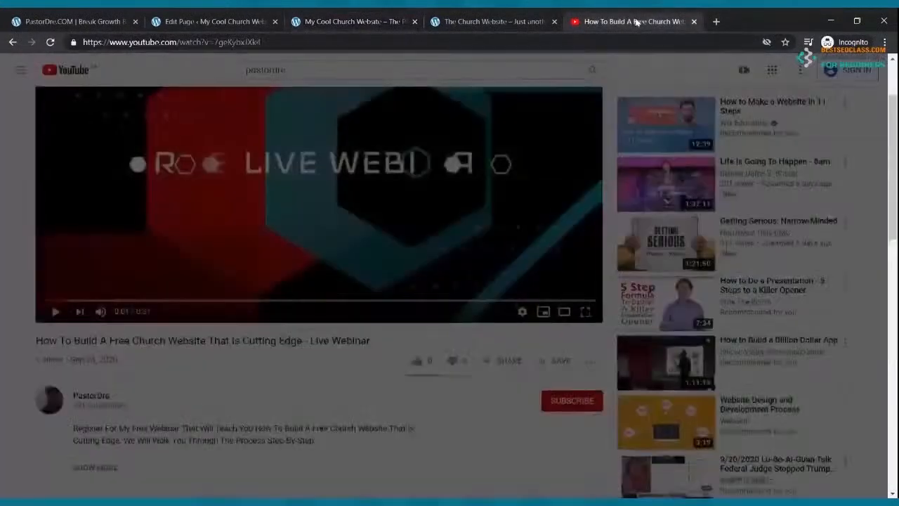
pyautogui.click(693, 21)
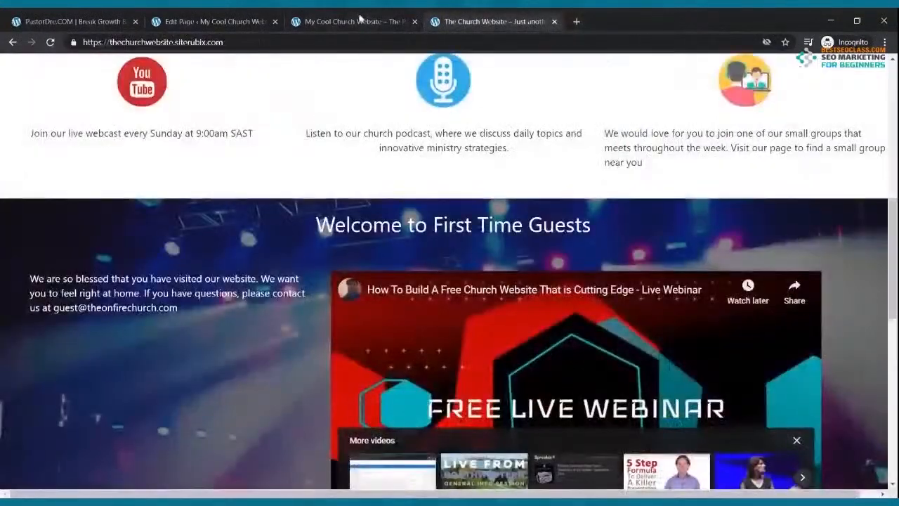
pyautogui.click(358, 21)
pyautogui.scroll(5, 382, 203)
pyautogui.scroll(-10, 381, 203)
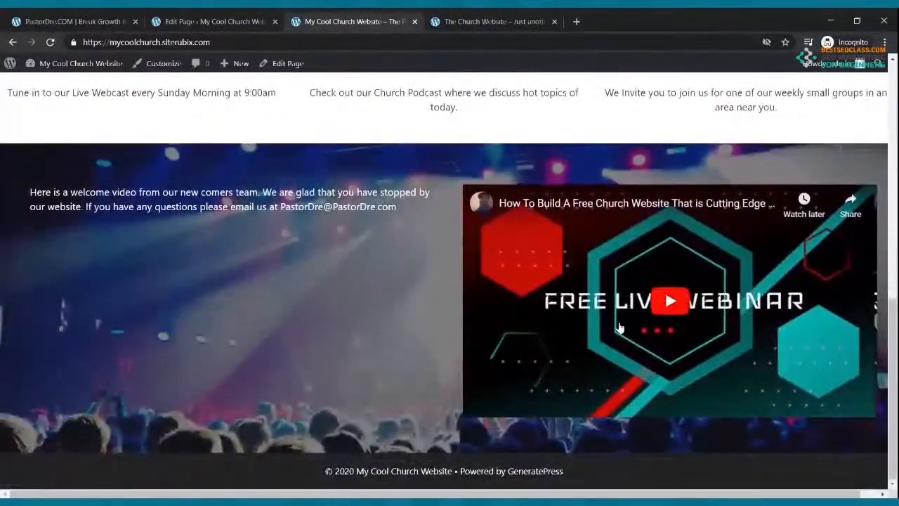
# Convert the welcome paragraph into a bold, centred heading
pyautogui.click(223, 24)
pyautogui.moveTo(134, 284); pyautogui.dragTo(20, 254)
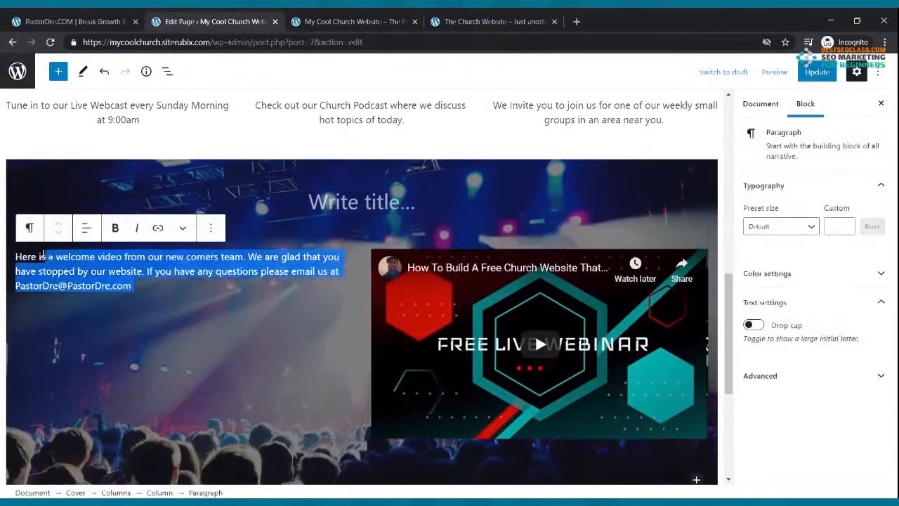
pyautogui.click(29, 227)
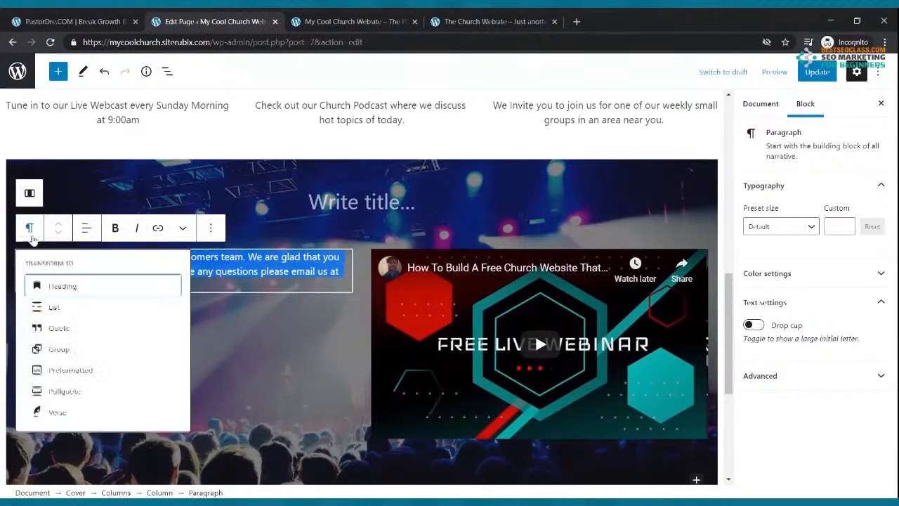
pyautogui.click(53, 288)
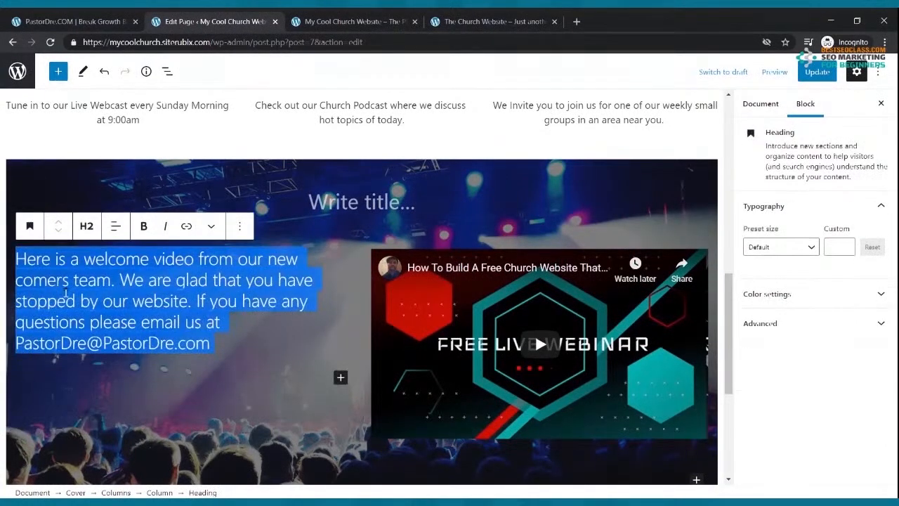
pyautogui.click(144, 226)
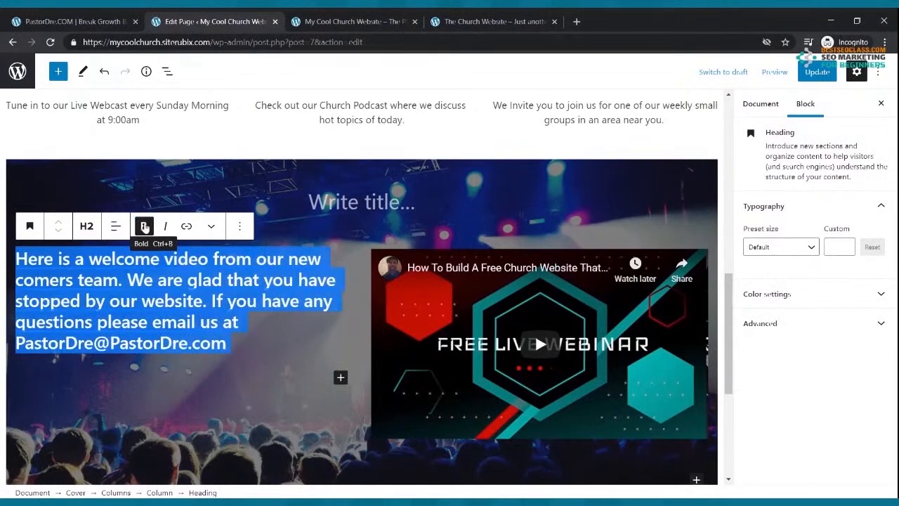
pyautogui.click(252, 377)
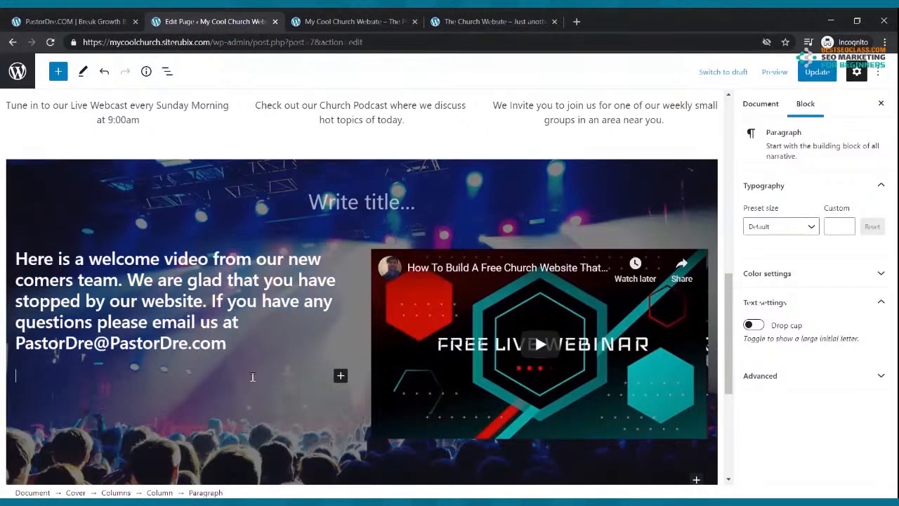
pyautogui.tripleClick(237, 339)
pyautogui.click(102, 281)
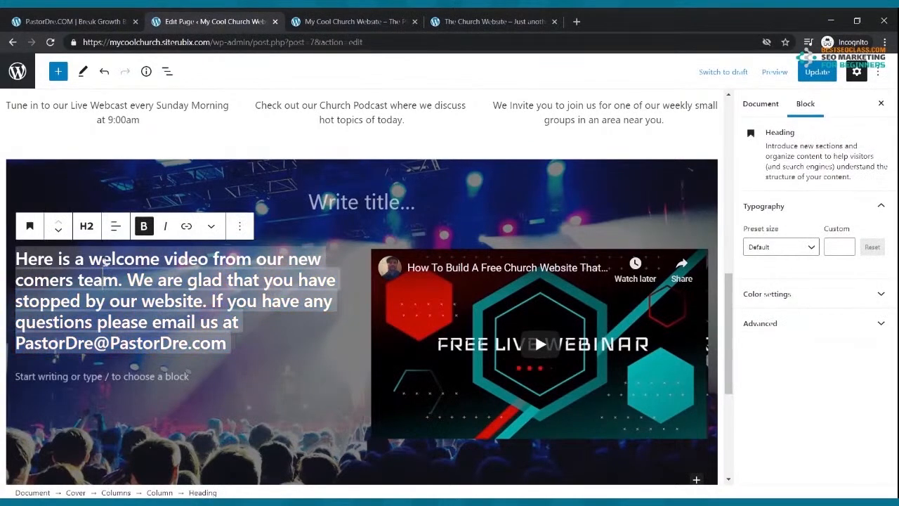
pyautogui.click(115, 226)
pyautogui.click(128, 289)
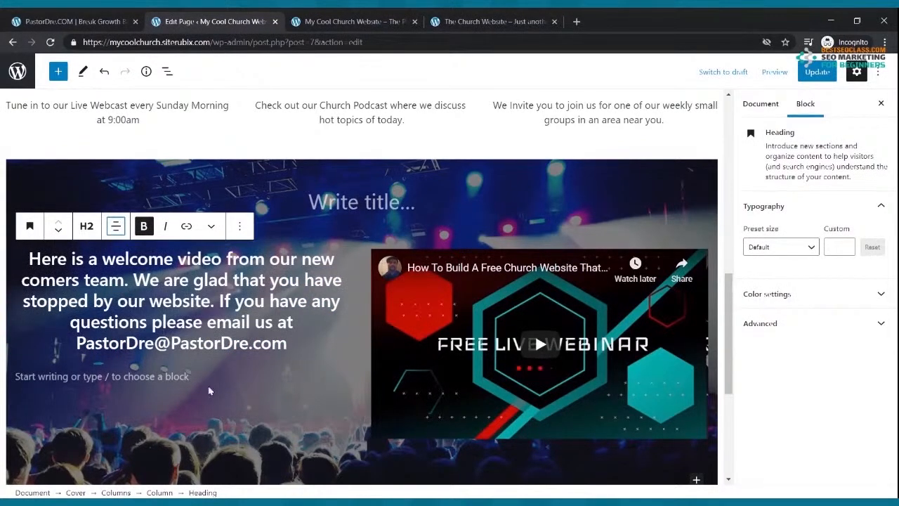
# Try a custom heading font size, undo the accidental tiny size, and save
pyautogui.click(846, 247)
pyautogui.click(846, 244)
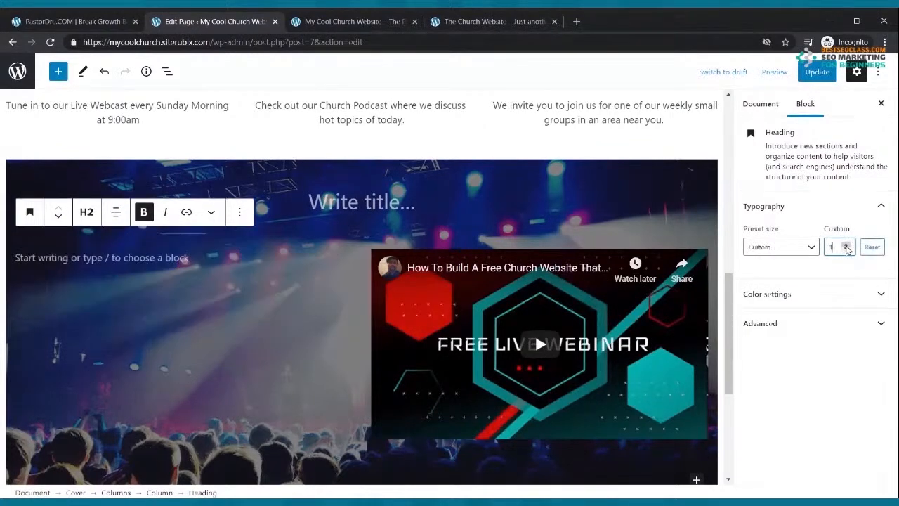
pyautogui.click(846, 245)
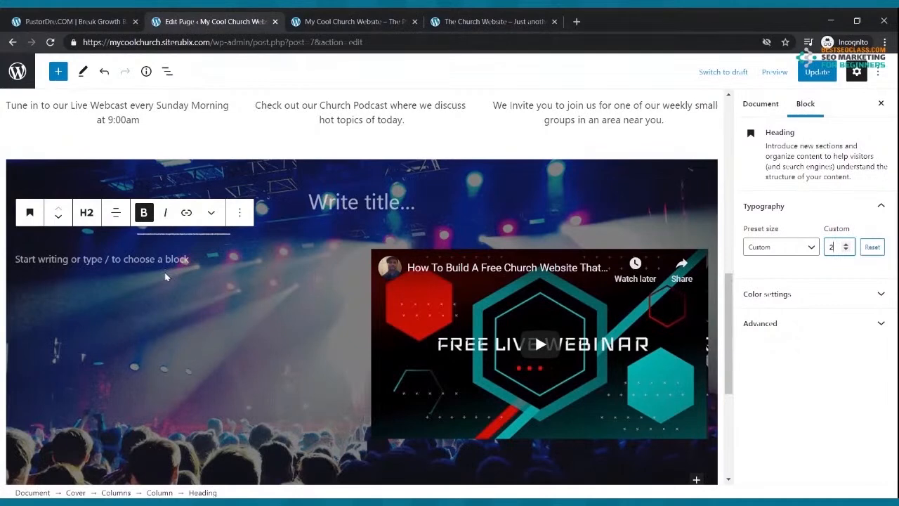
pyautogui.hotkey('ctrl', 'z')
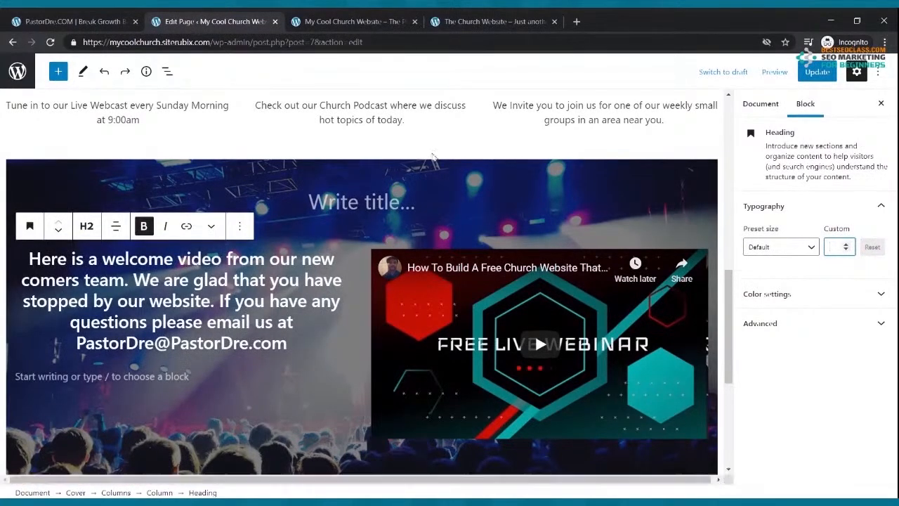
pyautogui.click(818, 77)
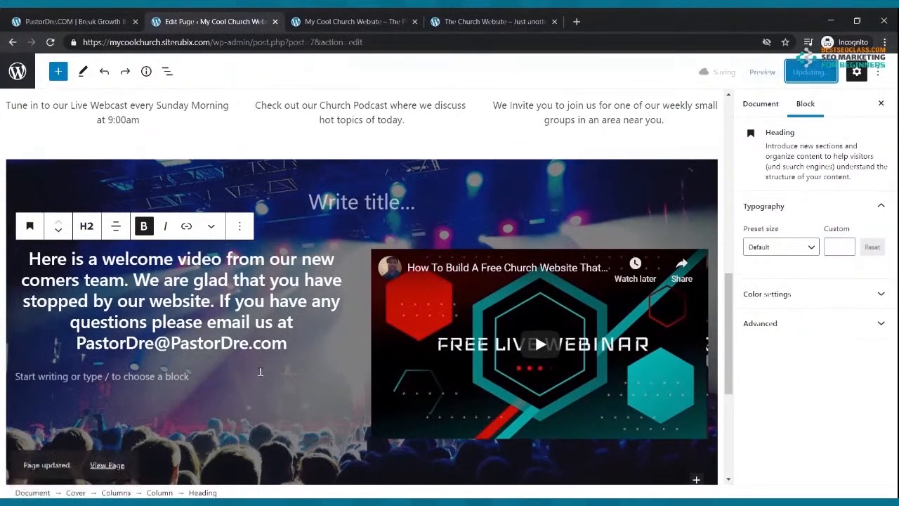
# Set the welcome heading's font size to 32 and update the page
pyautogui.tripleClick(125, 309)
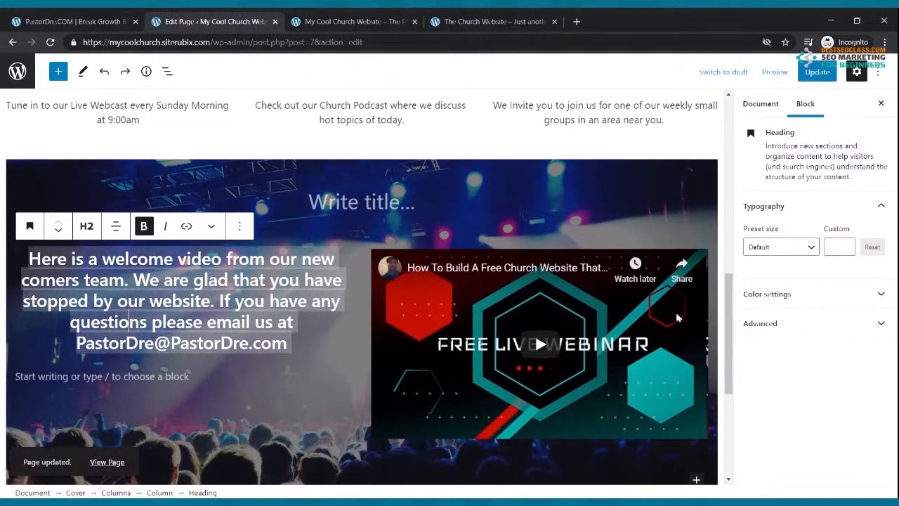
pyautogui.click(815, 247)
pyautogui.click(780, 353)
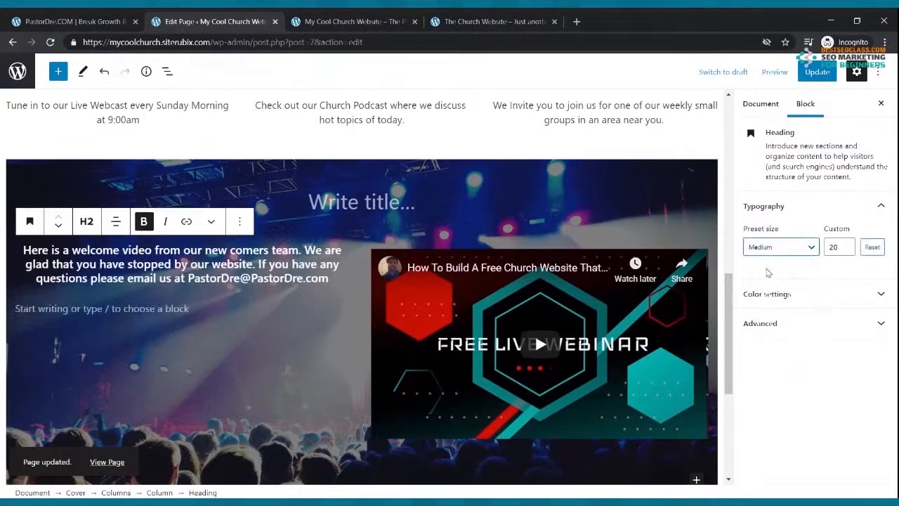
pyautogui.click(804, 247)
pyautogui.click(776, 381)
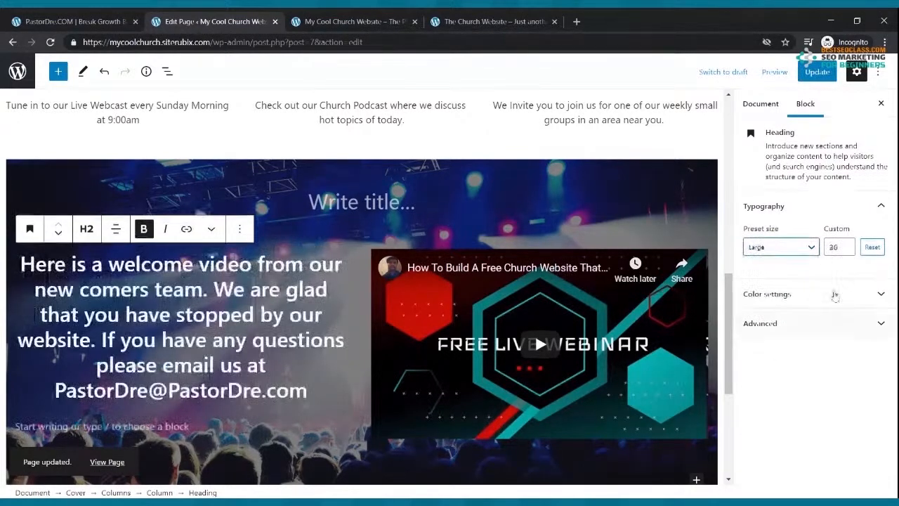
pyautogui.click(846, 250)
pyautogui.click(846, 250)
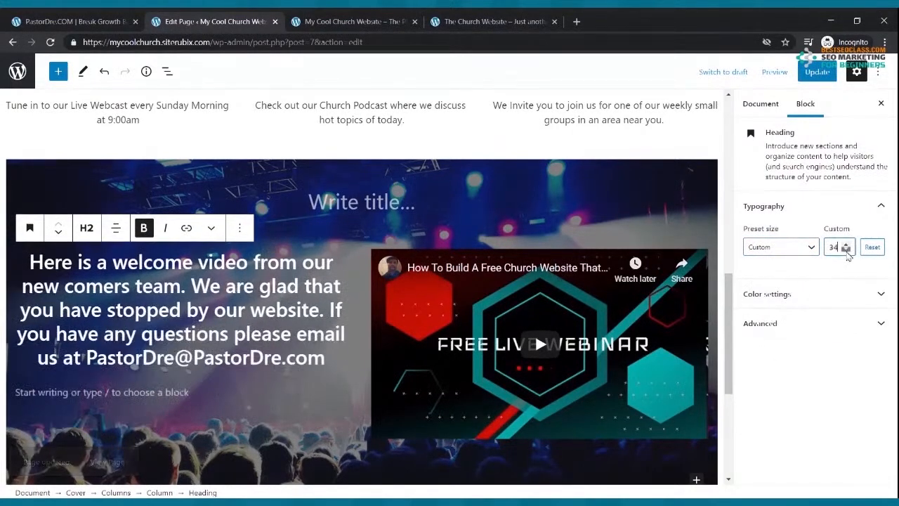
pyautogui.click(846, 251)
pyautogui.click(847, 251)
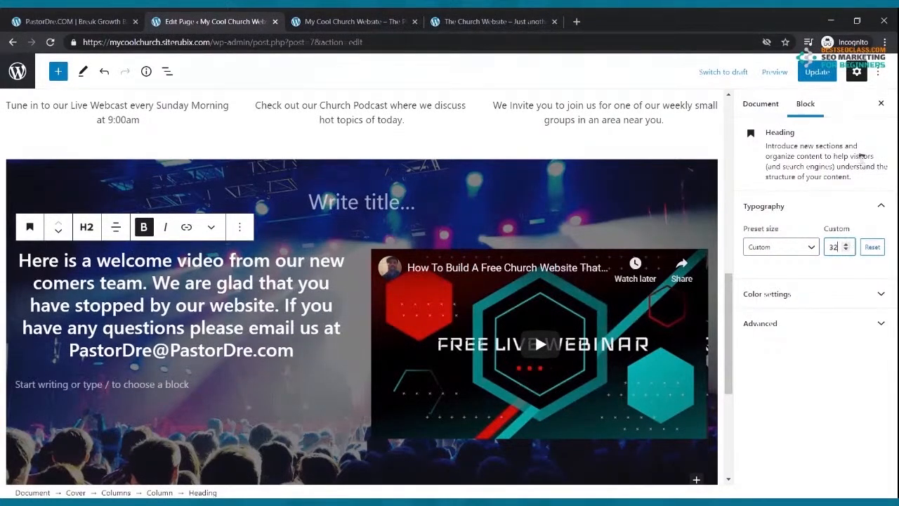
pyautogui.click(818, 71)
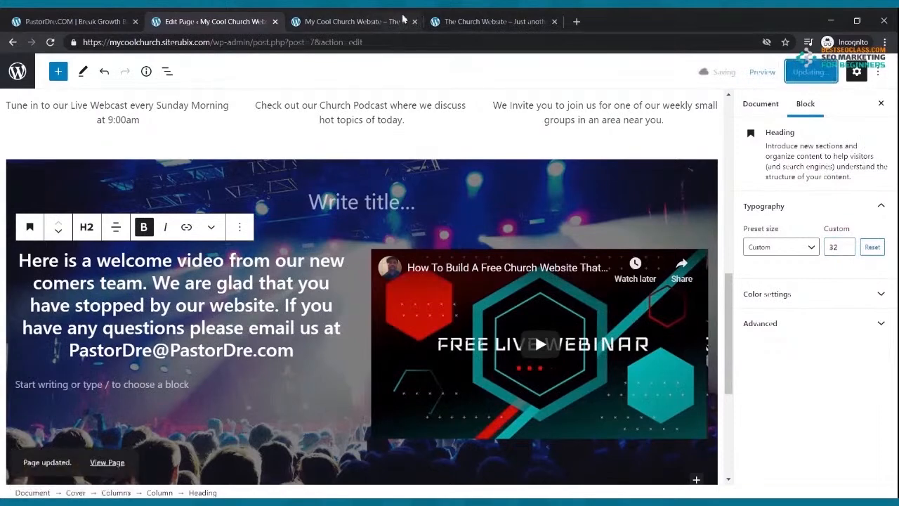
pyautogui.click(371, 17)
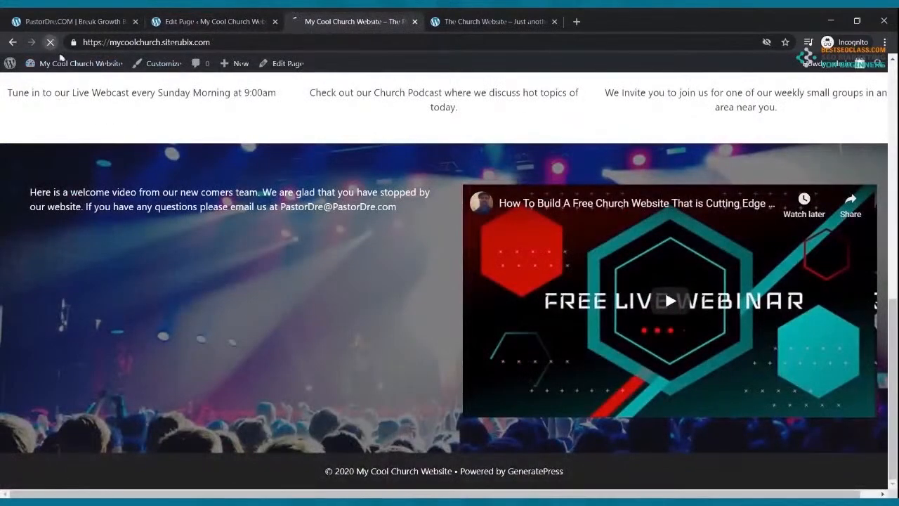
# Reload the live home page to review the resized welcome heading, then return to the editor
pyautogui.click(50, 42)
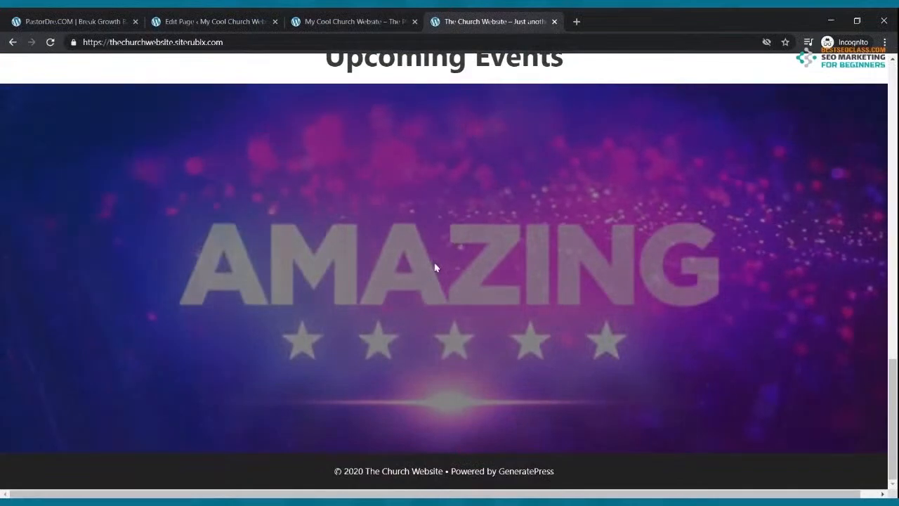
pyautogui.scroll(5, 449, 259)
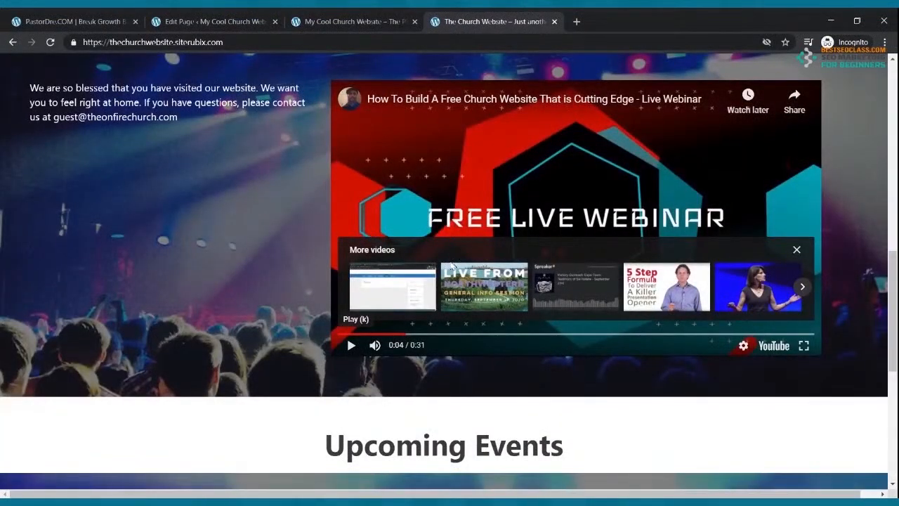
pyautogui.scroll(9, 452, 265)
pyautogui.scroll(-5, 456, 246)
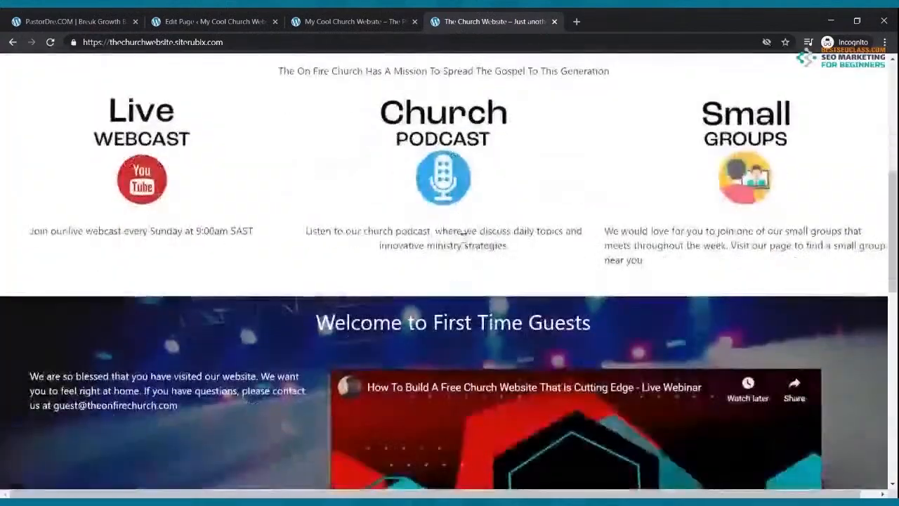
pyautogui.scroll(-4, 463, 236)
pyautogui.scroll(10, 465, 234)
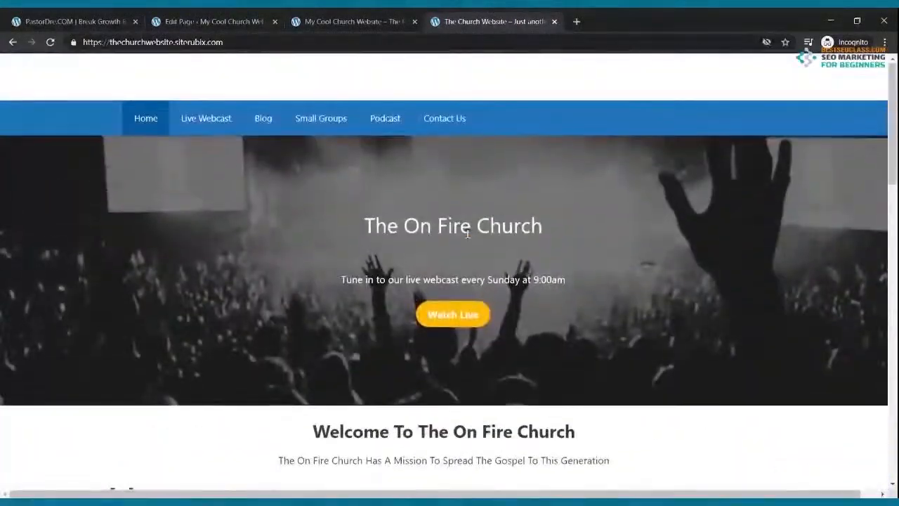
pyautogui.scroll(-12, 465, 238)
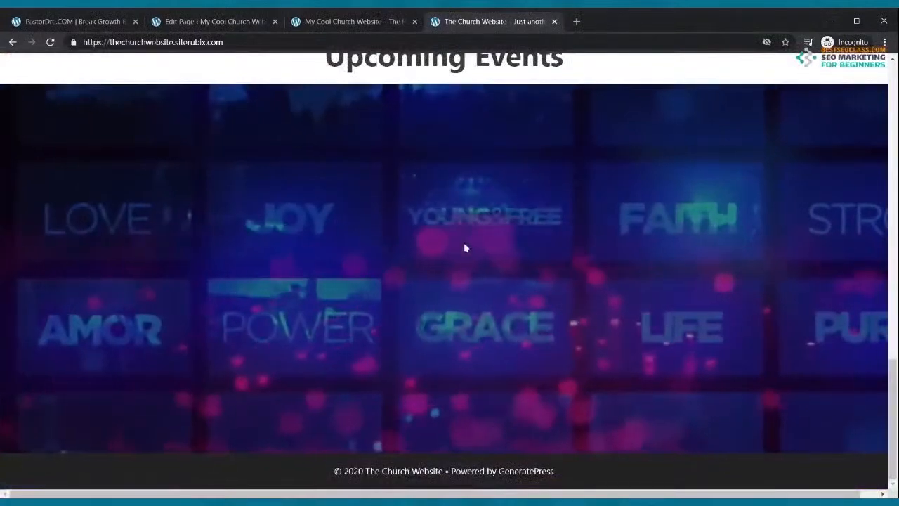
pyautogui.scroll(5, 465, 267)
pyautogui.scroll(-4, 466, 277)
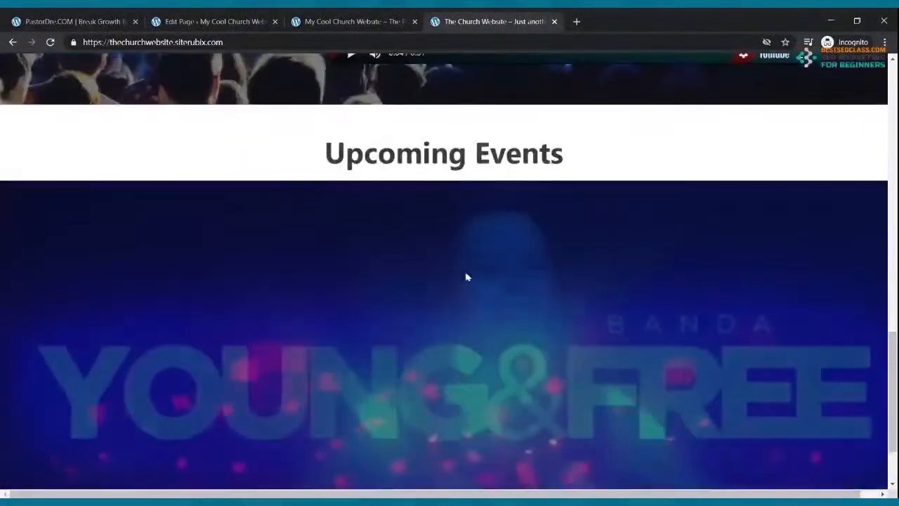
pyautogui.scroll(-2, 475, 358)
pyautogui.scroll(4, 470, 358)
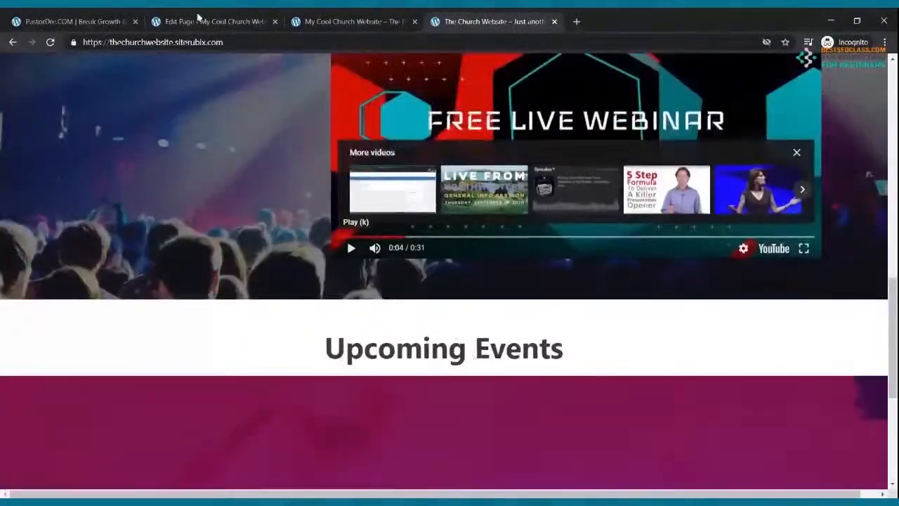
pyautogui.click(199, 20)
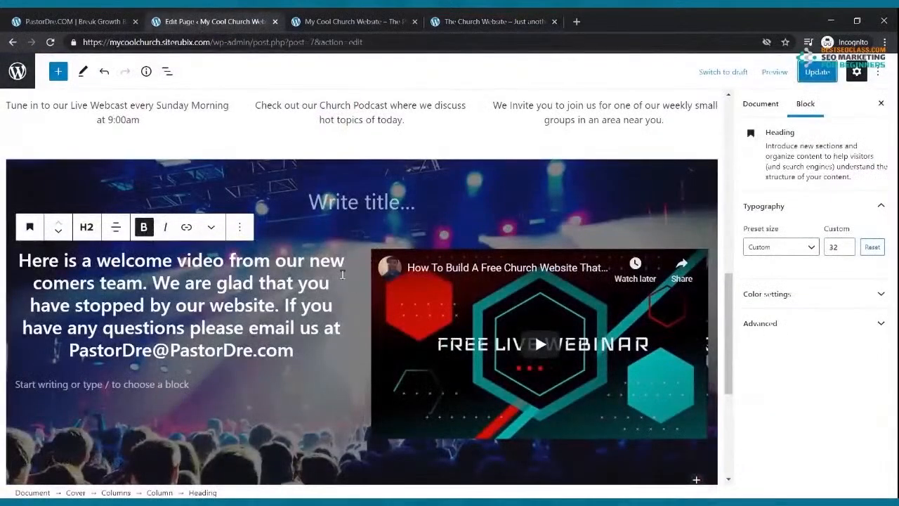
# Add a bold, centred 'Upcoming Events' paragraph below the cover section
pyautogui.scroll(-5, 342, 275)
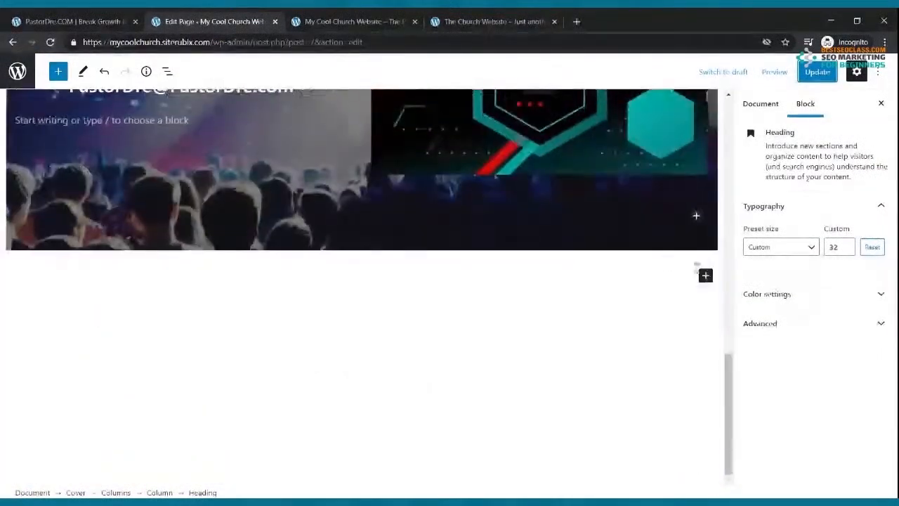
pyautogui.click(705, 274)
pyautogui.click(568, 358)
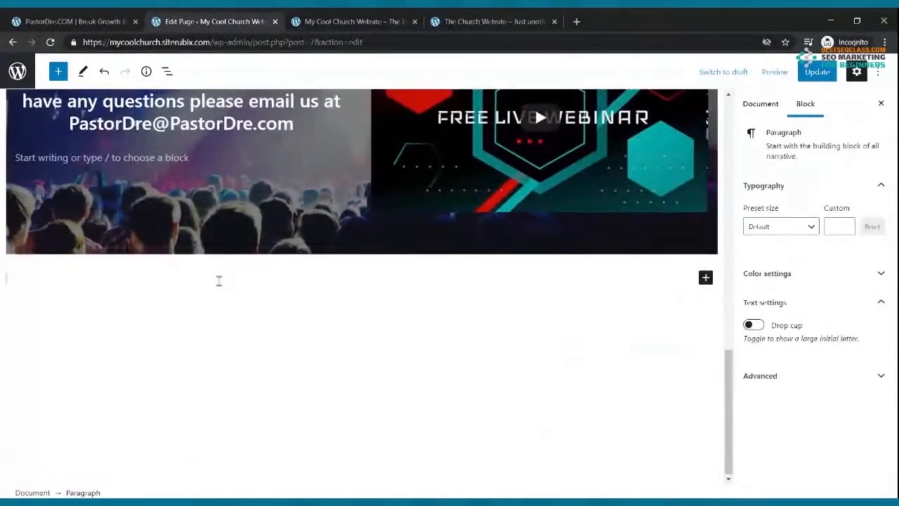
pyautogui.write('Upcoming Events')
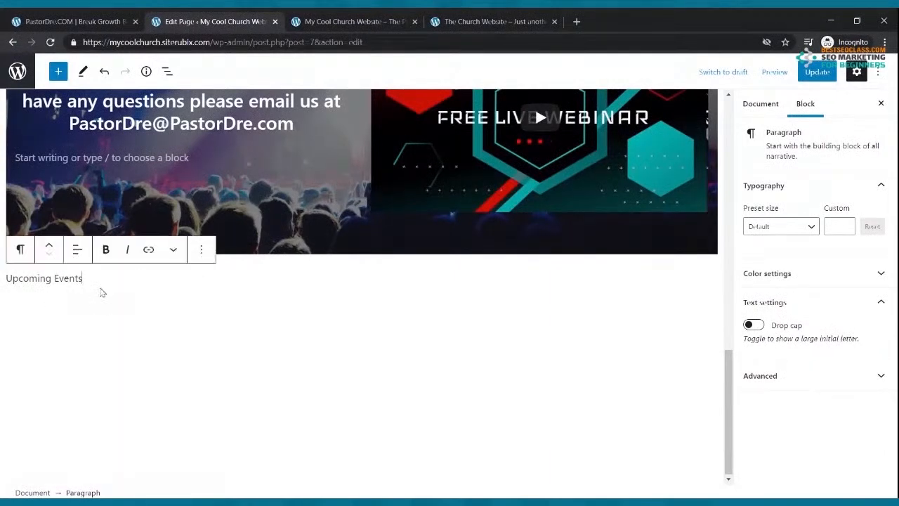
pyautogui.moveTo(82, 278); pyautogui.dragTo(7, 280)
pyautogui.click(106, 249)
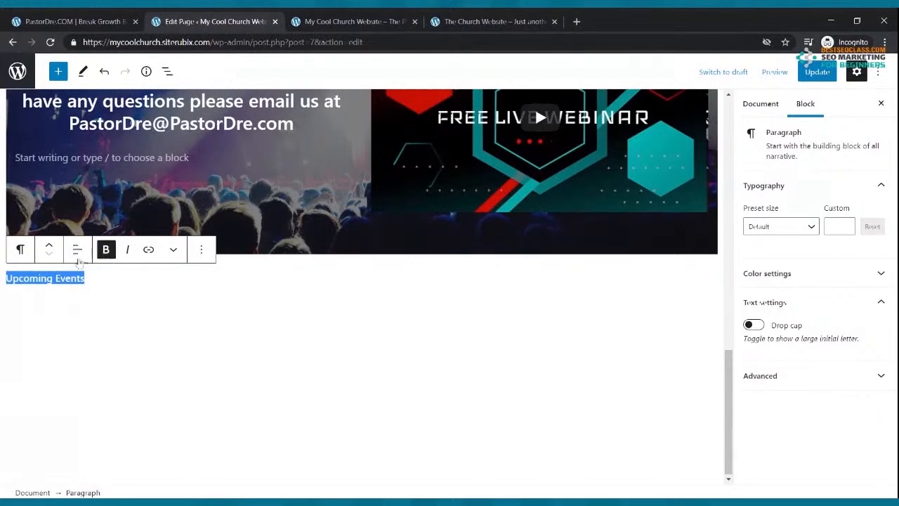
pyautogui.click(78, 250)
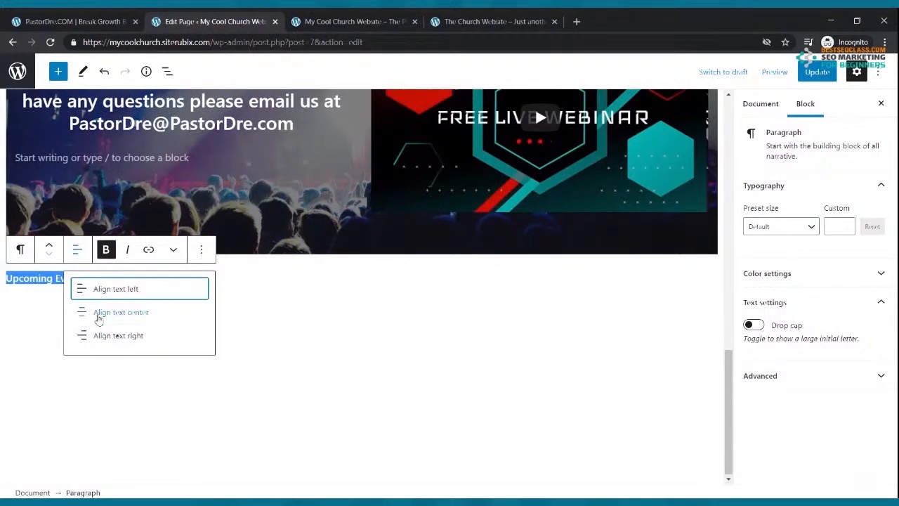
pyautogui.click(99, 316)
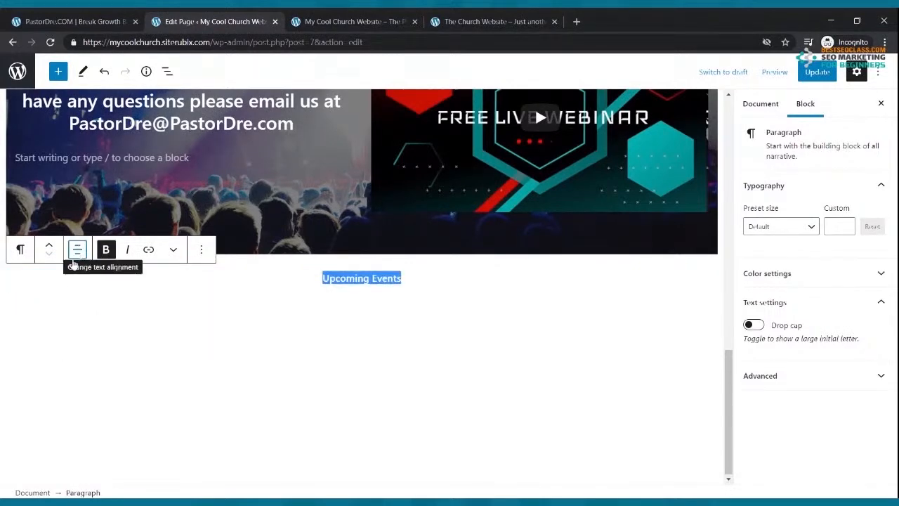
# Turn 'Upcoming Events' into a centred H2 heading, update the page, and view the reference events section
pyautogui.click(22, 250)
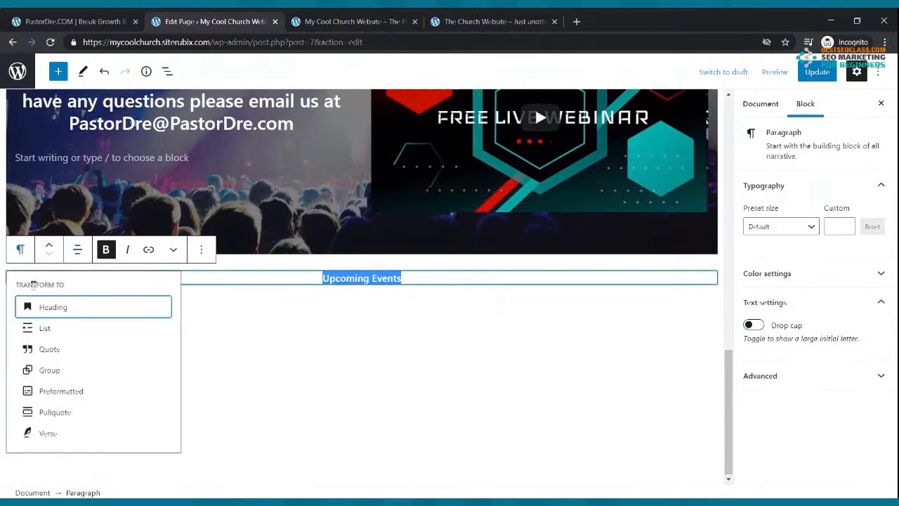
pyautogui.click(35, 306)
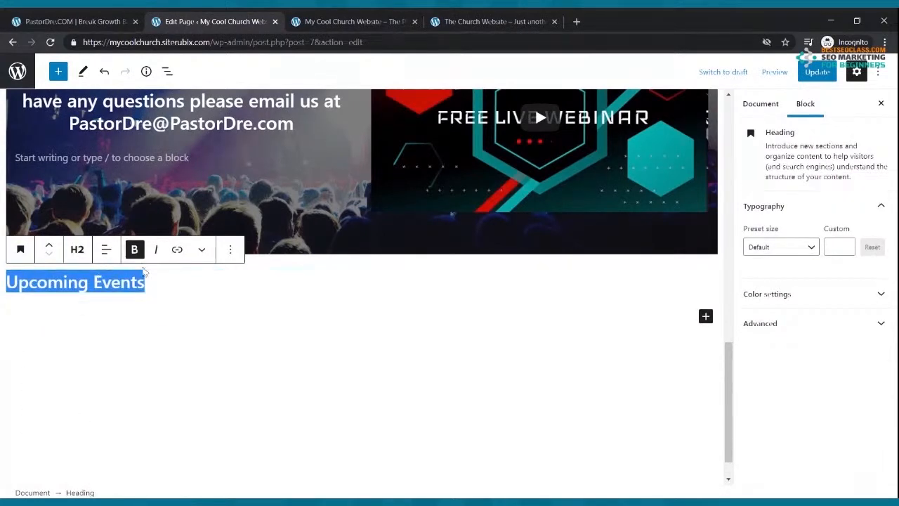
pyautogui.click(105, 253)
pyautogui.click(116, 313)
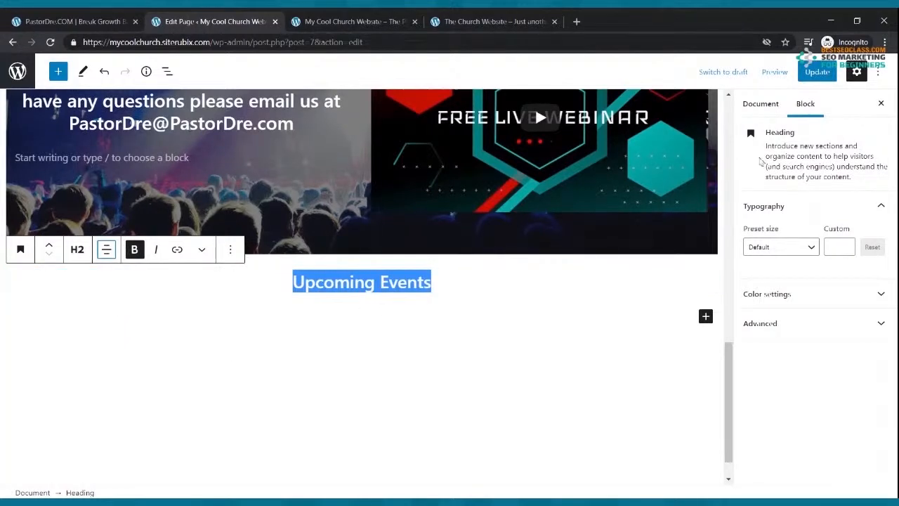
pyautogui.click(817, 71)
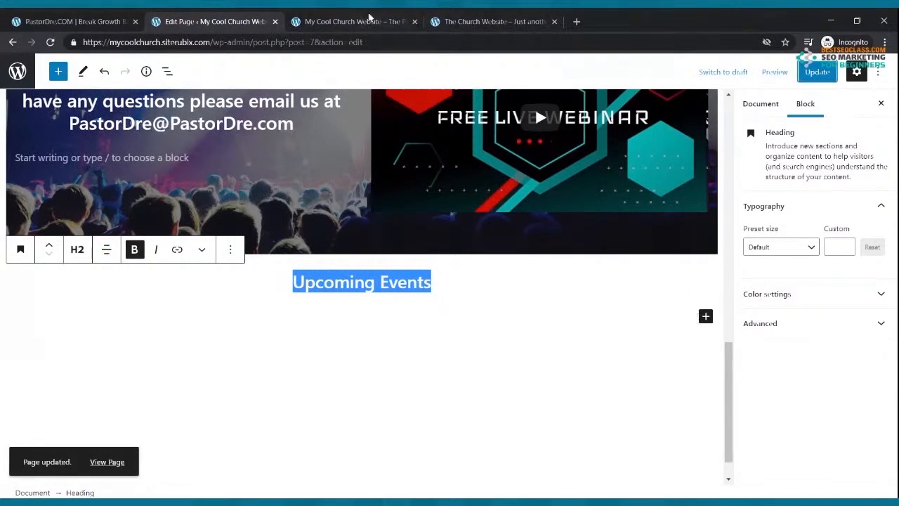
pyautogui.click(351, 21)
pyautogui.click(488, 21)
pyautogui.scroll(-4, 445, 269)
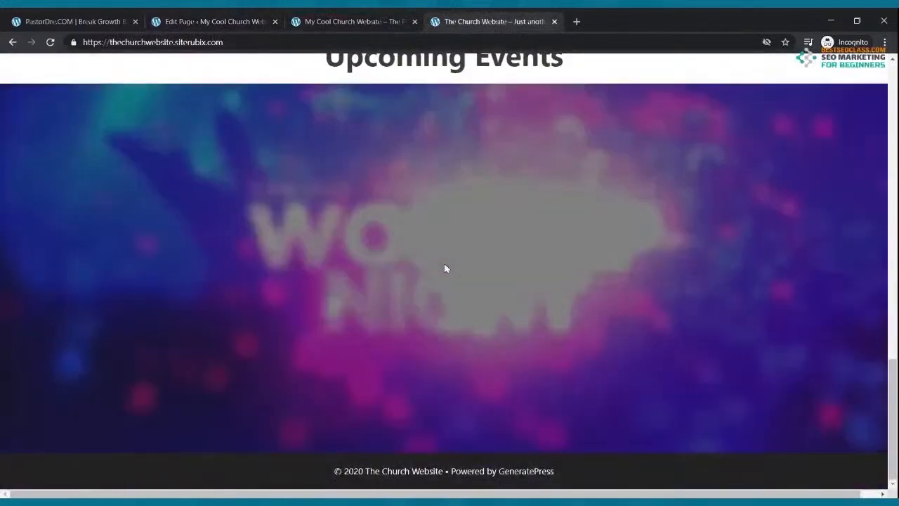
# Insert a Cover block below 'Upcoming Events' and upload the On Fire Church website screenshot as its background
pyautogui.scroll(5, 446, 268)
pyautogui.click(226, 19)
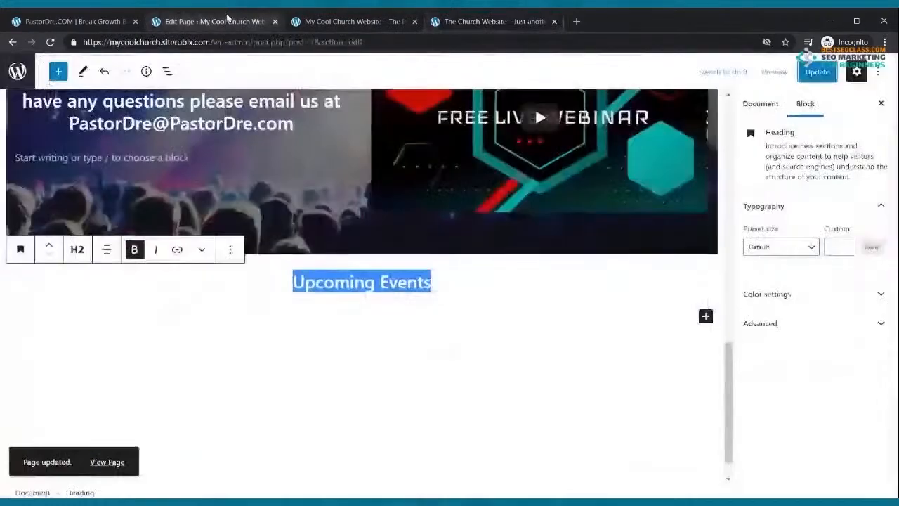
pyautogui.click(705, 317)
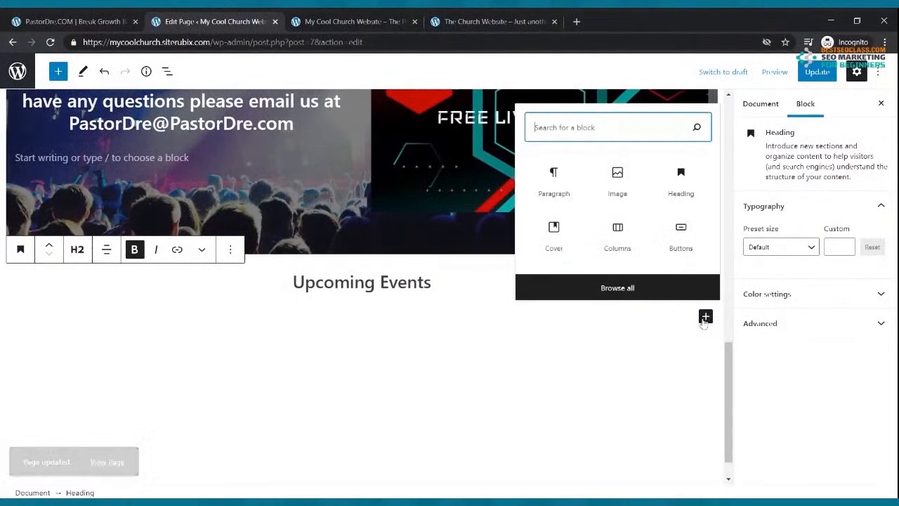
pyautogui.click(545, 242)
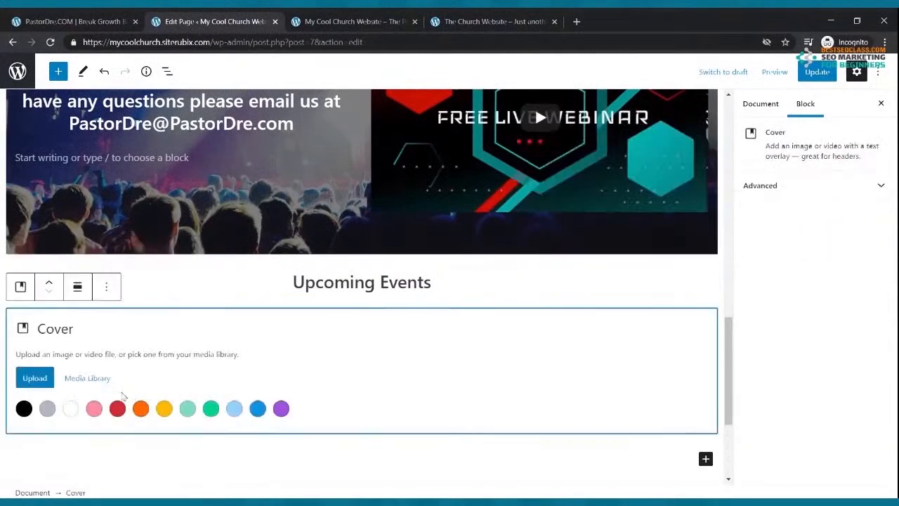
pyautogui.click(45, 379)
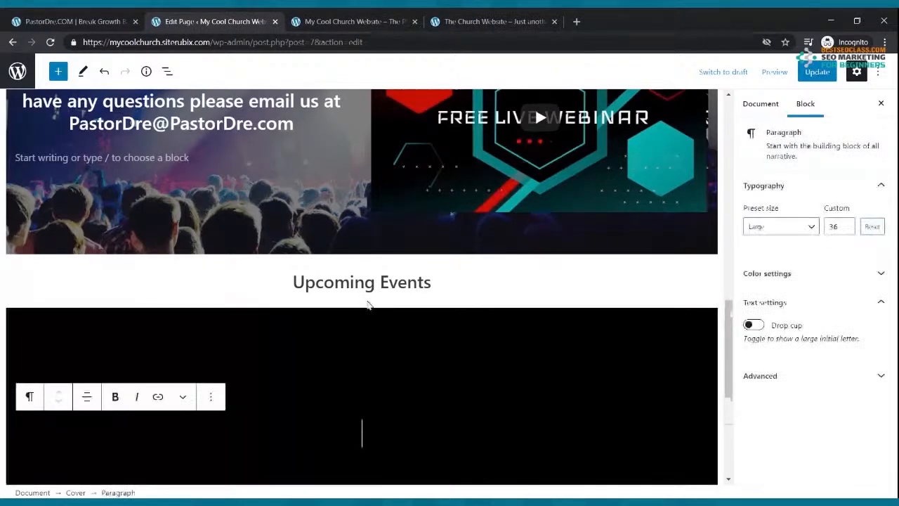
# Update the page with the new cover and switch to the live site
pyautogui.scroll(-3, 369, 316)
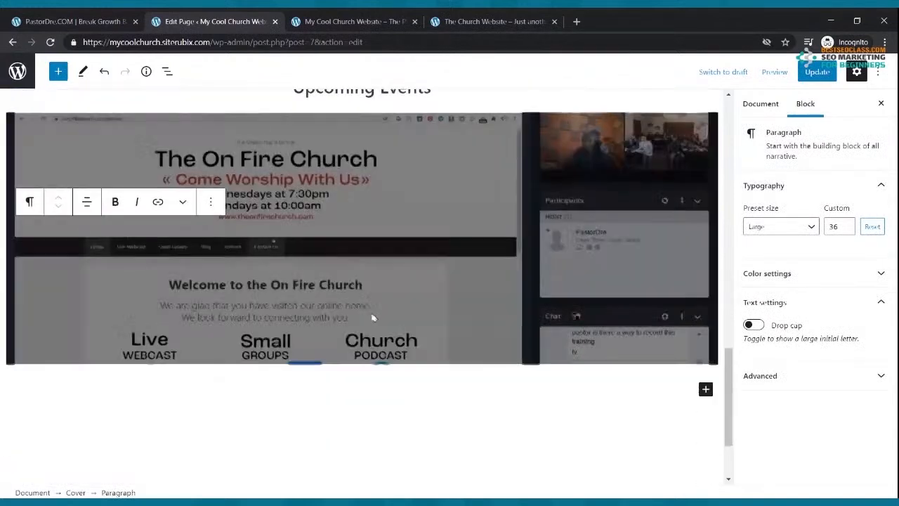
pyautogui.click(811, 76)
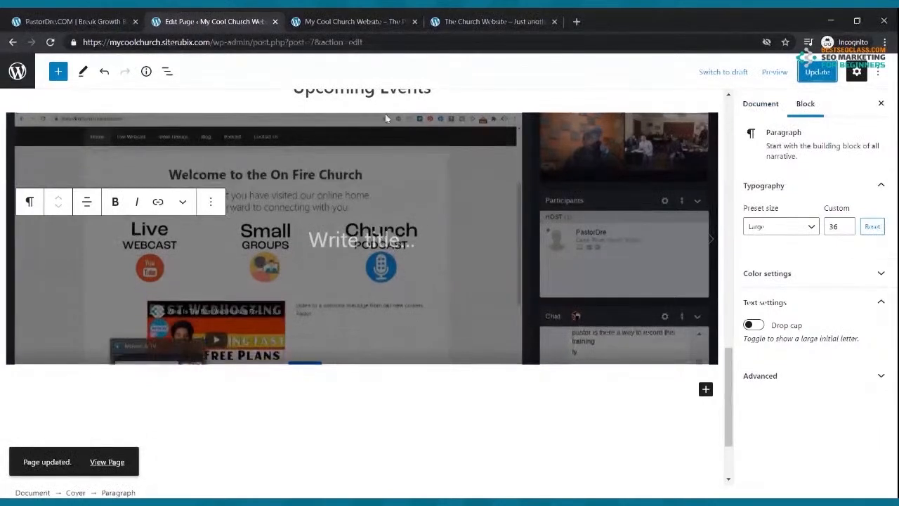
pyautogui.click(356, 21)
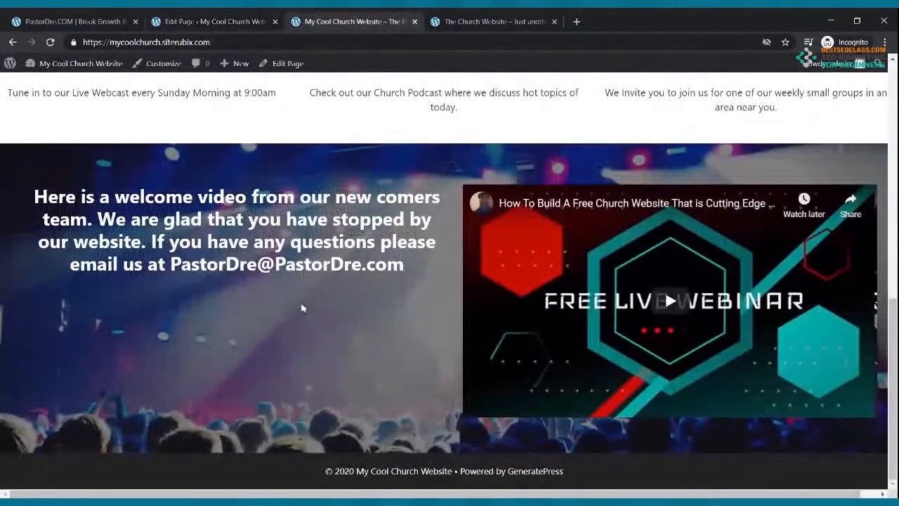
# Reload the live site to inspect the new screenshot cover under 'Upcoming Events', then return to the editor
pyautogui.click(50, 42)
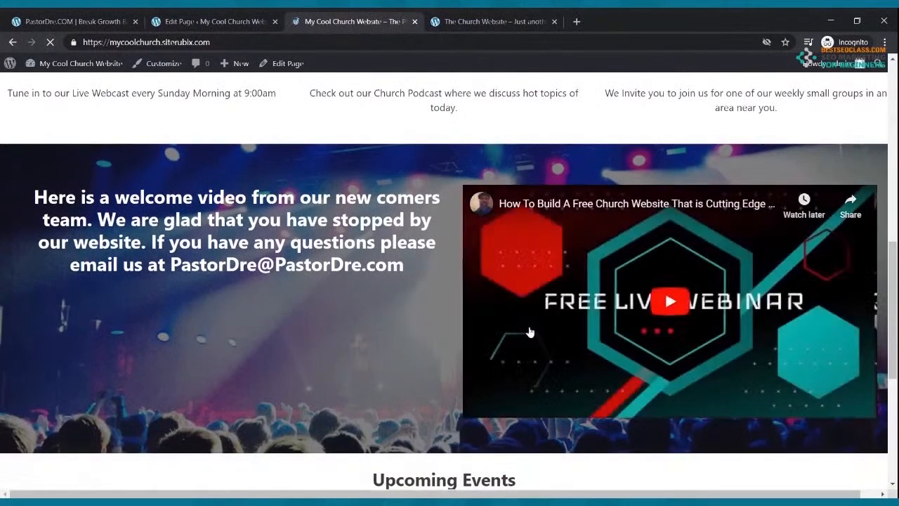
pyautogui.scroll(-3, 530, 332)
pyautogui.scroll(-2, 530, 332)
pyautogui.scroll(-1, 534, 326)
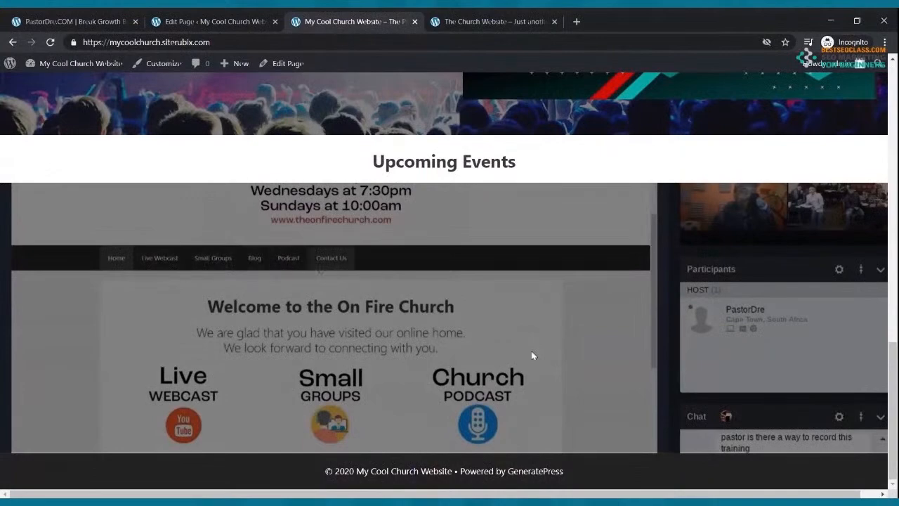
pyautogui.scroll(2, 515, 363)
pyautogui.scroll(-2, 516, 363)
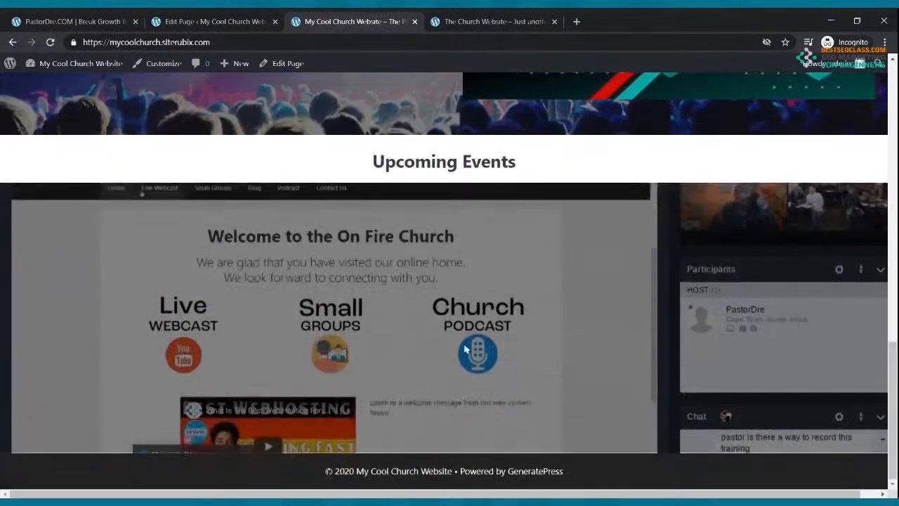
pyautogui.click(211, 21)
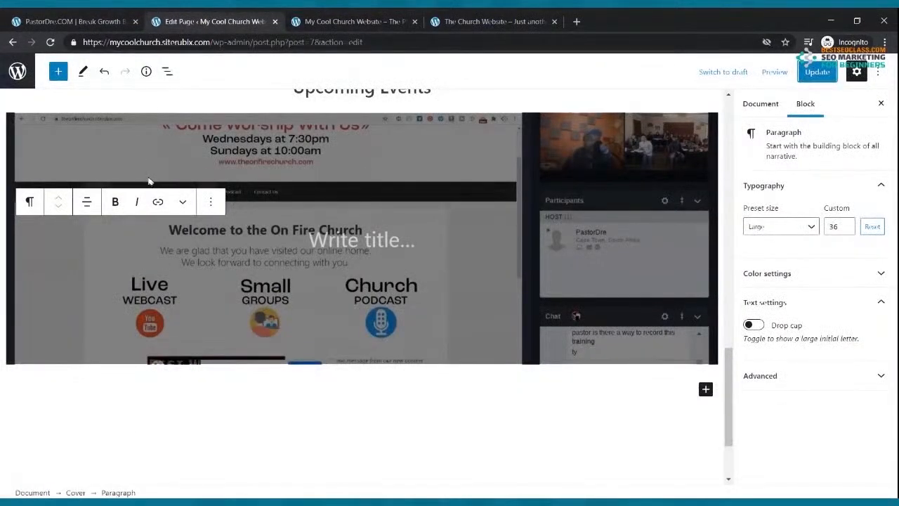
# Remove the screenshot Cover block under 'Upcoming Events'
pyautogui.scroll(4, 148, 181)
pyautogui.click(545, 391)
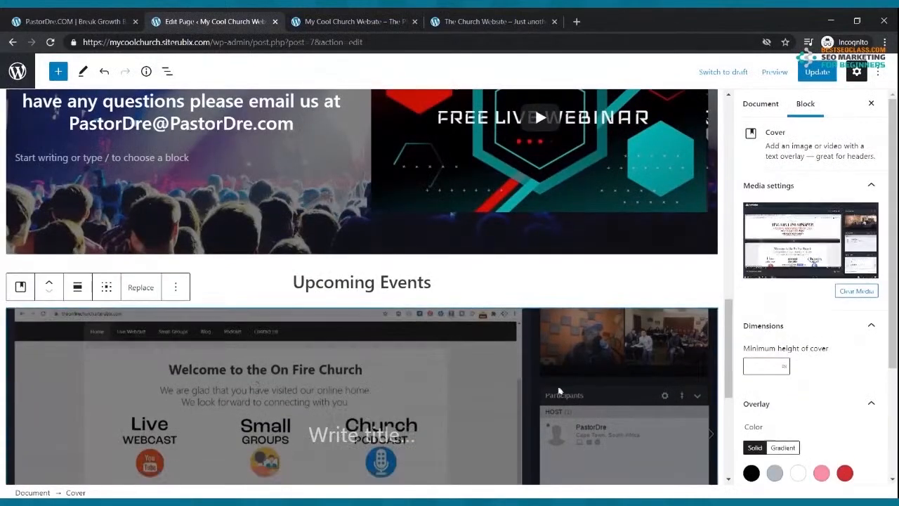
pyautogui.click(175, 287)
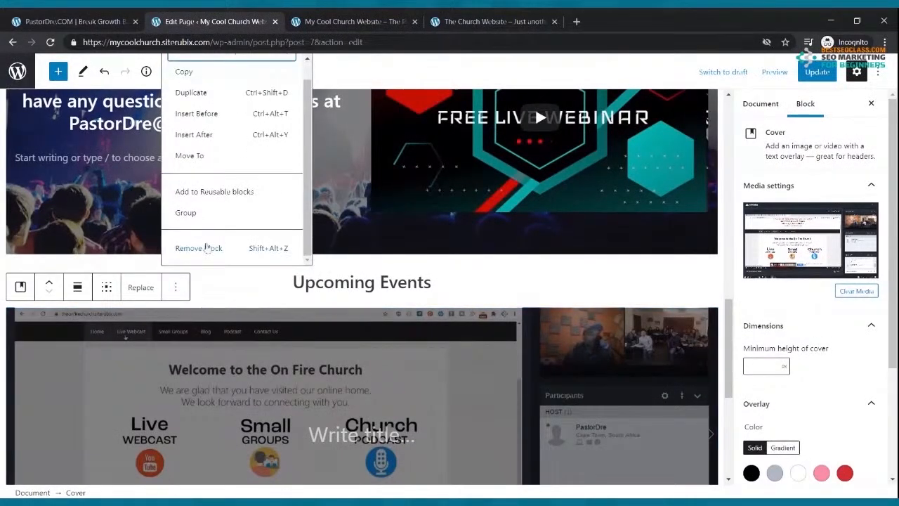
pyautogui.click(207, 249)
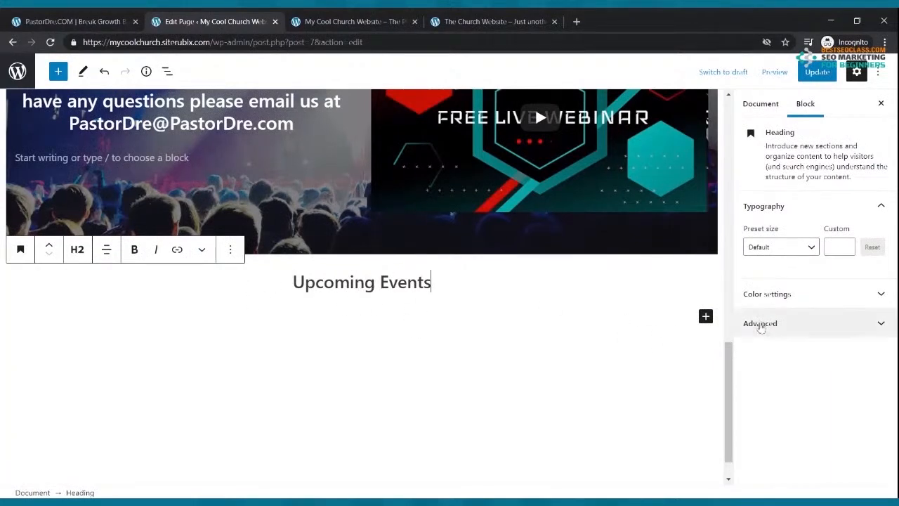
# Insert a fresh Cover block below the heading, found by searching 'cov', and start uploading its background
pyautogui.click(705, 316)
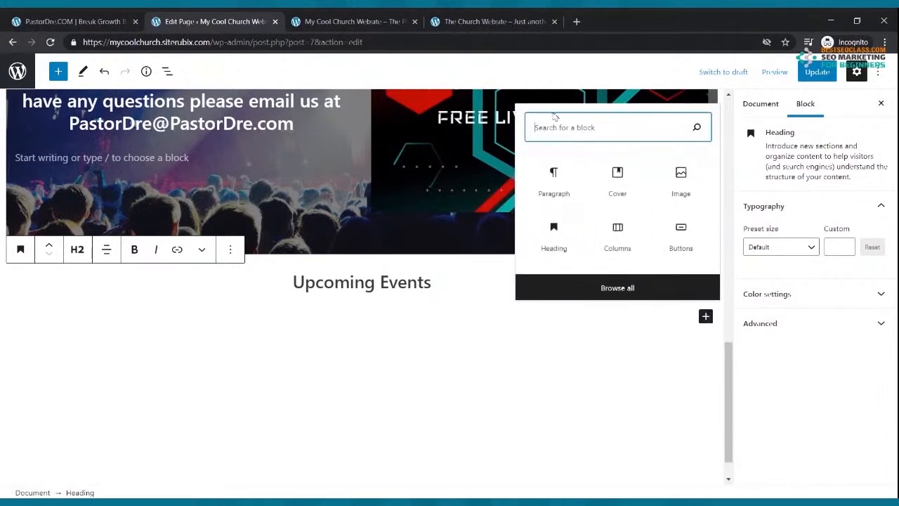
pyautogui.write('co')
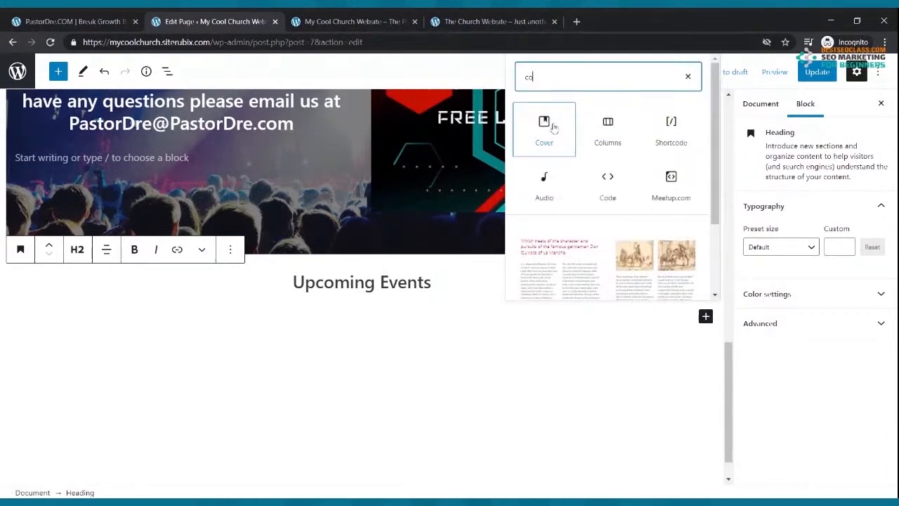
pyautogui.write('v')
pyautogui.click(562, 411)
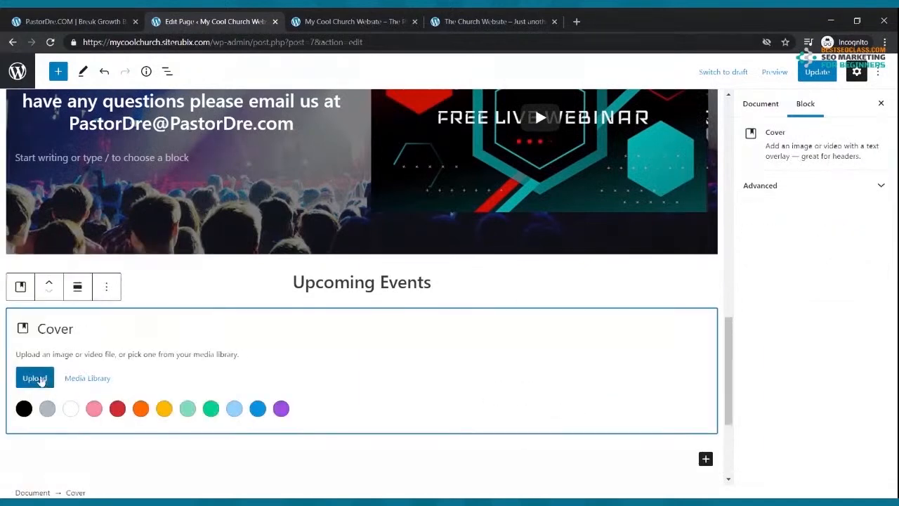
pyautogui.click(40, 379)
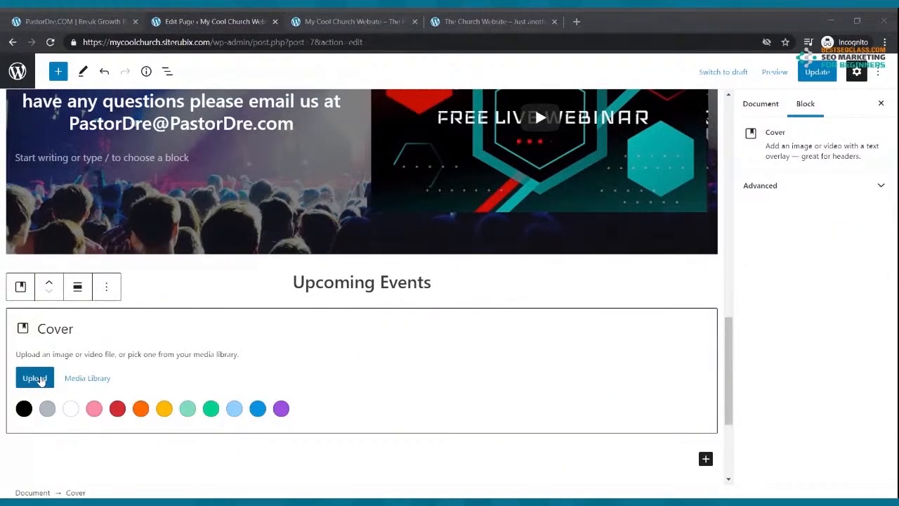
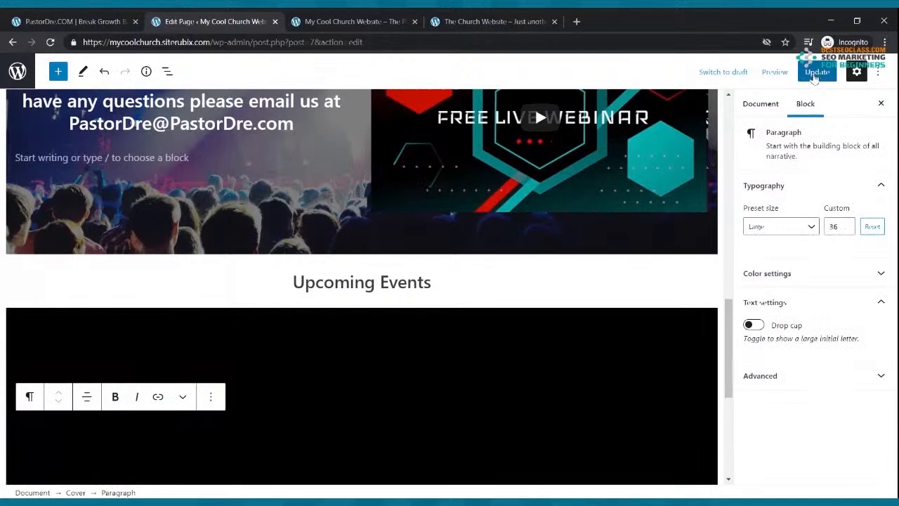
# Save the page and check the live-webinar cover under 'Upcoming Events' on the live site, then return to the editor
pyautogui.click(816, 72)
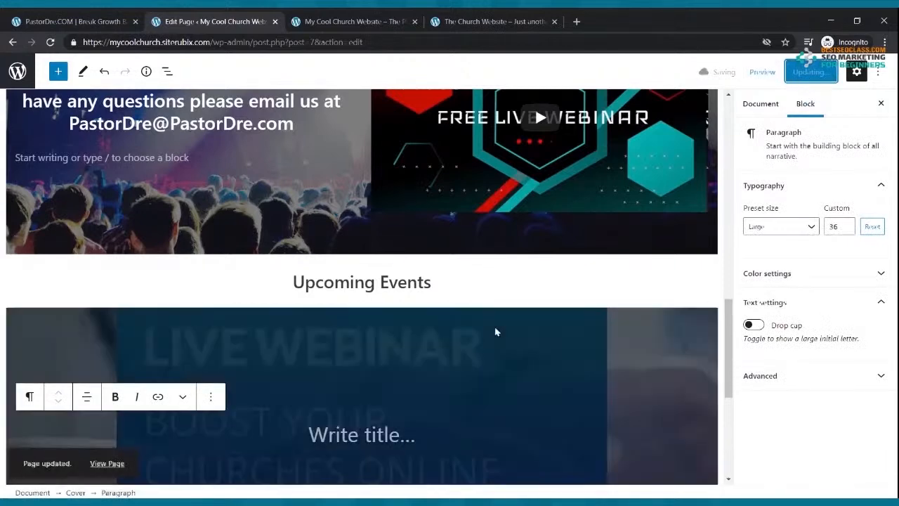
pyautogui.scroll(-2, 496, 332)
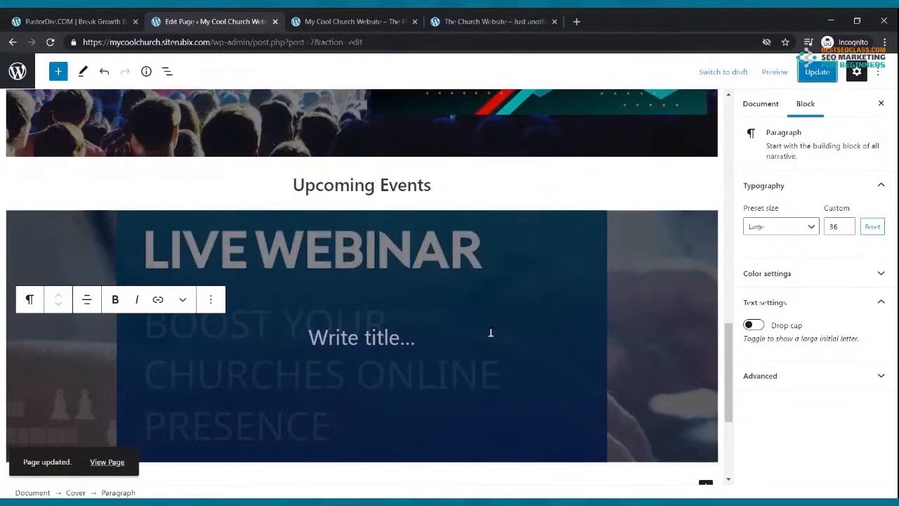
pyautogui.scroll(-2, 490, 332)
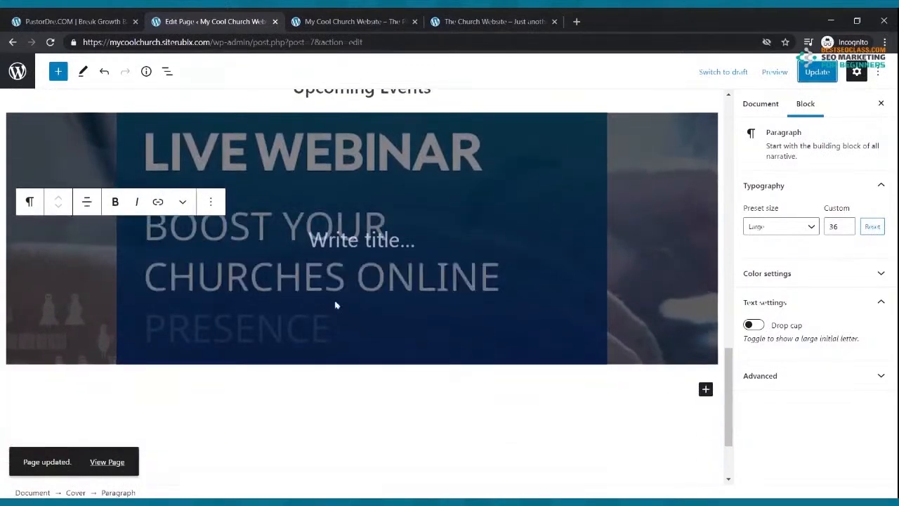
pyautogui.click(290, 22)
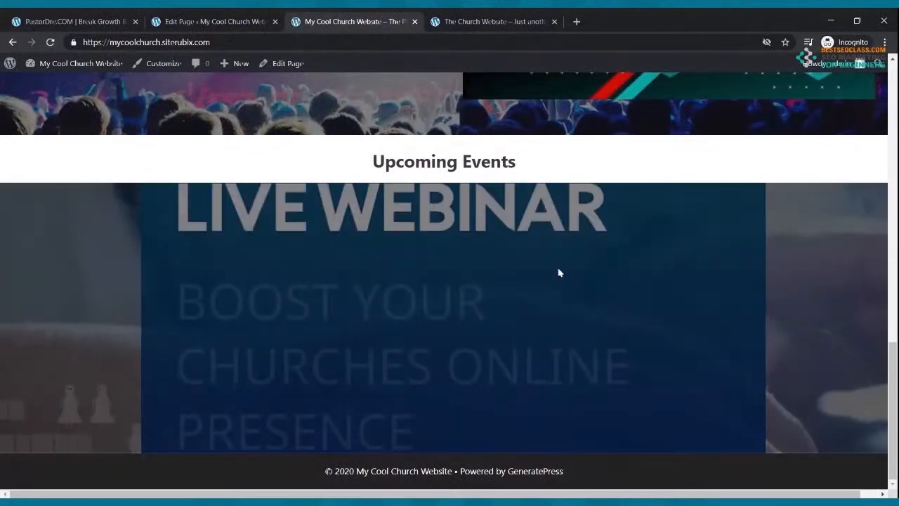
pyautogui.scroll(4, 598, 315)
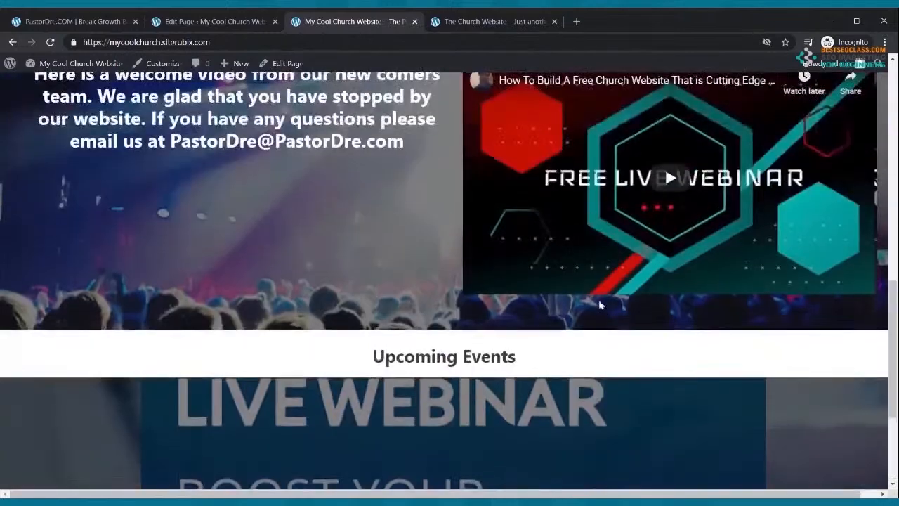
pyautogui.scroll(-4, 601, 304)
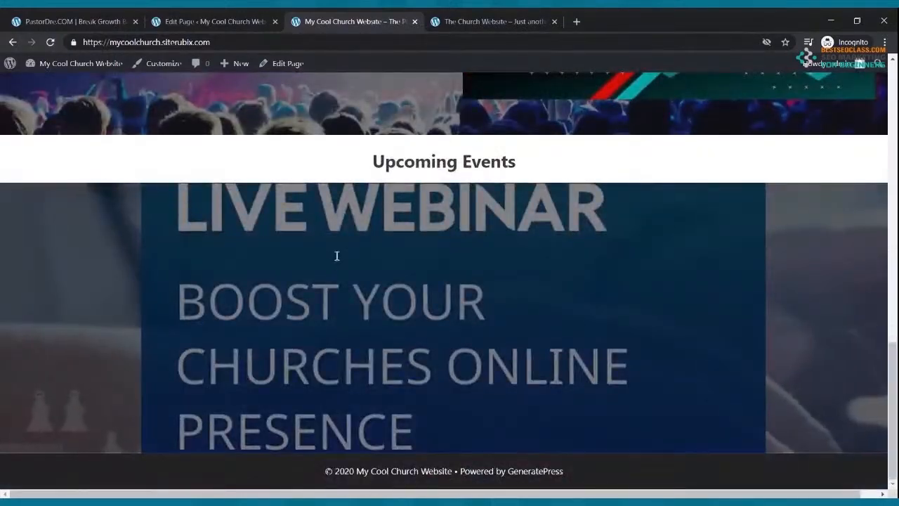
pyautogui.click(180, 21)
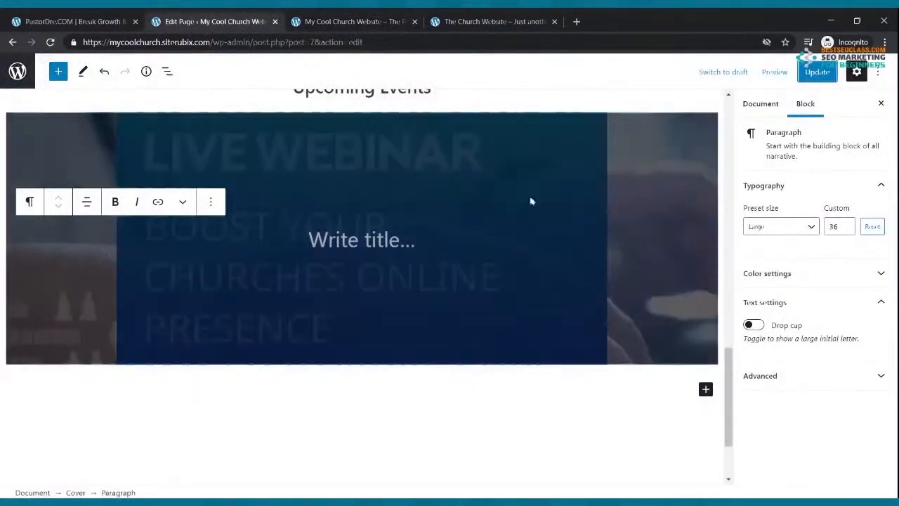
# Replace the Upcoming Events cover background with a newly uploaded file, then view The Church Website tab
pyautogui.click(205, 142)
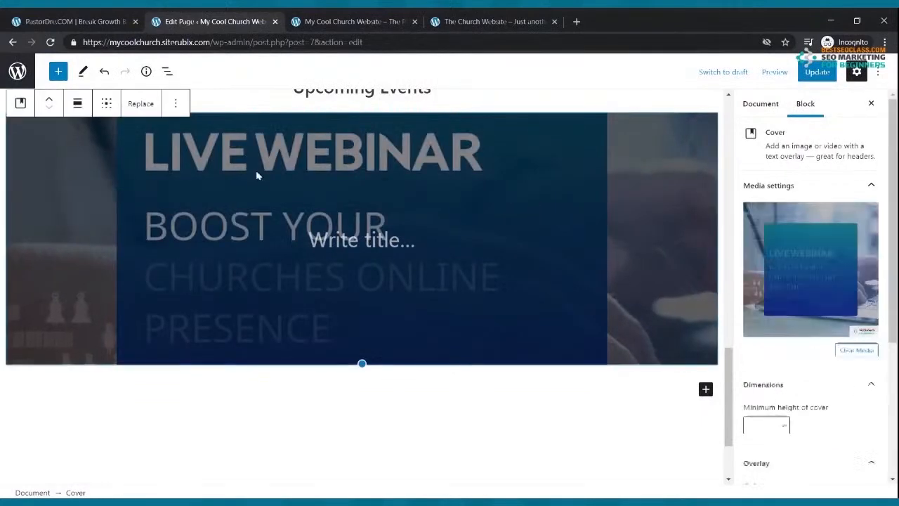
pyautogui.click(140, 103)
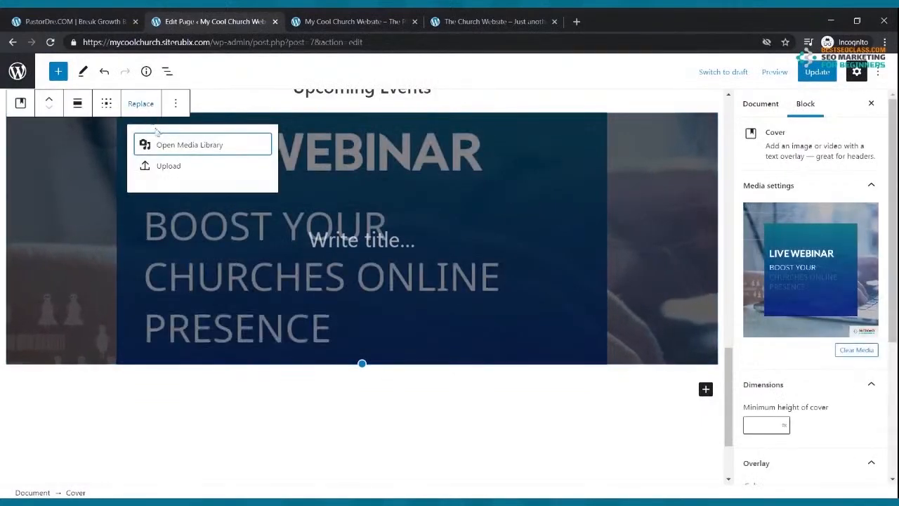
pyautogui.click(162, 165)
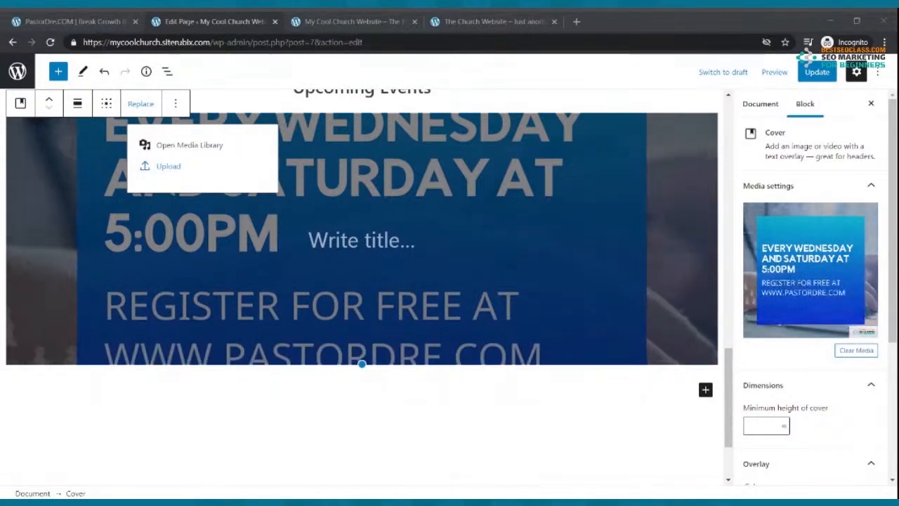
pyautogui.click(433, 234)
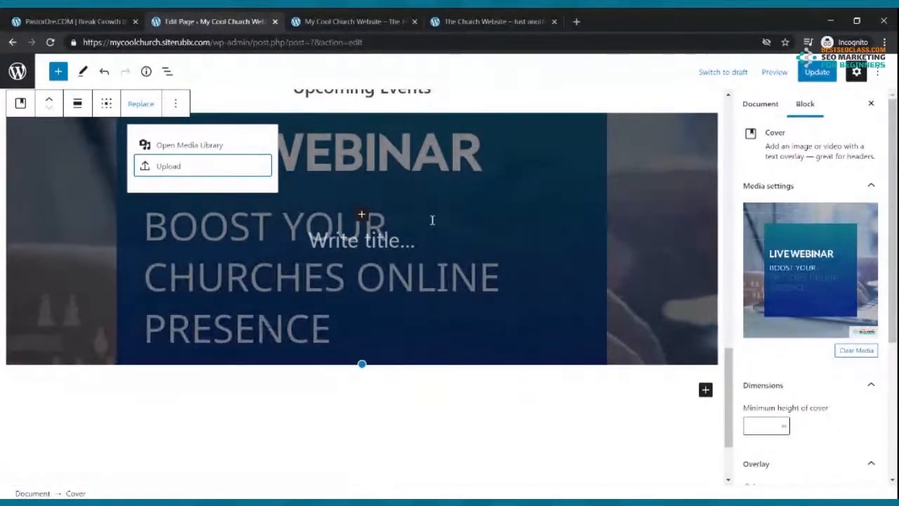
pyautogui.click(478, 22)
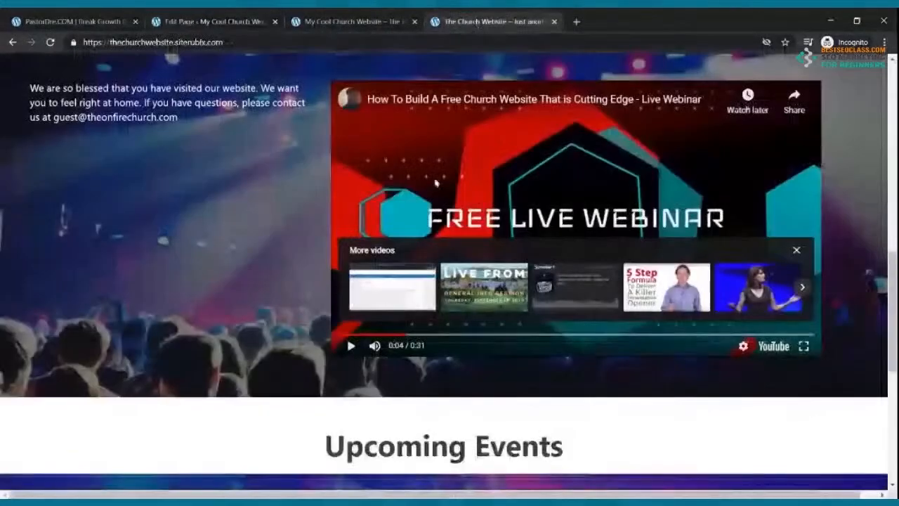
# Scroll through The Church Website's welcome video and Upcoming Events section for reference, then return to the editor
pyautogui.scroll(-6, 436, 186)
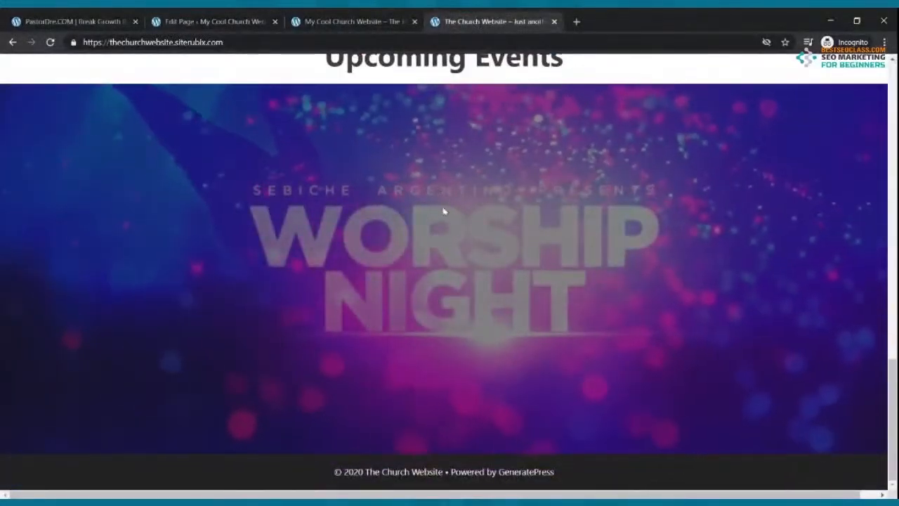
pyautogui.scroll(15, 439, 219)
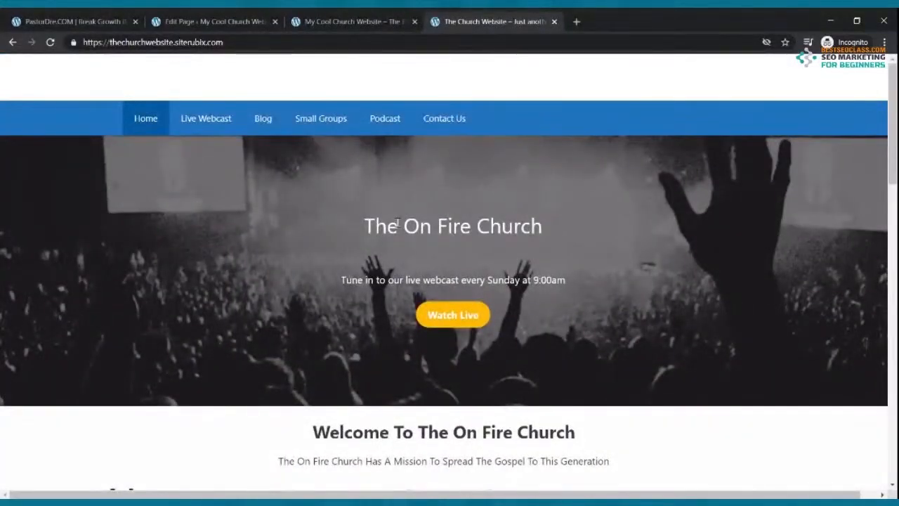
pyautogui.scroll(-10, 398, 224)
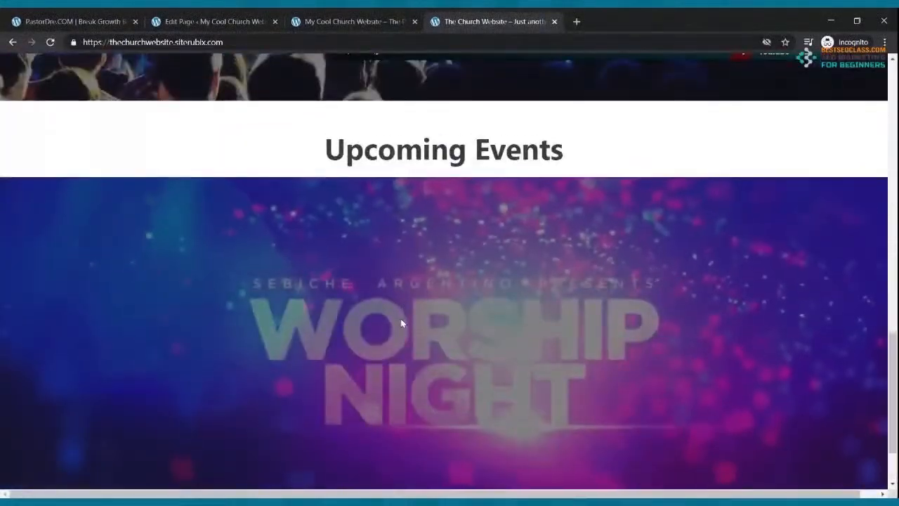
pyautogui.scroll(4, 401, 322)
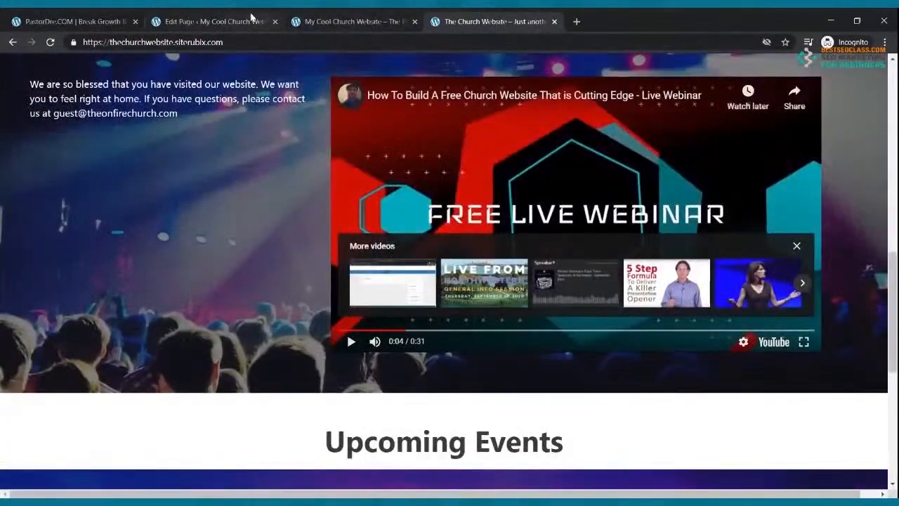
pyautogui.click(250, 18)
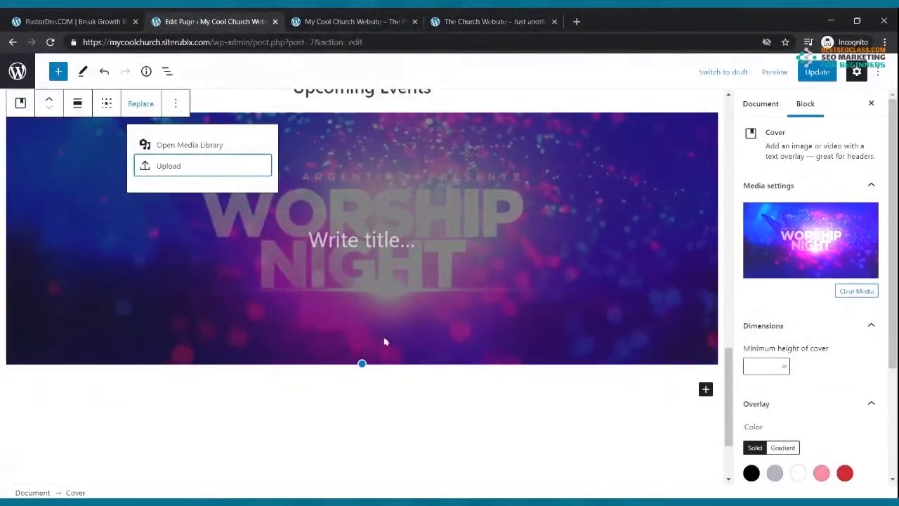
# Save the page and reload the live site to watch the animated Worship Night cover under Upcoming Events
pyautogui.scroll(3, 384, 345)
pyautogui.scroll(-3, 384, 345)
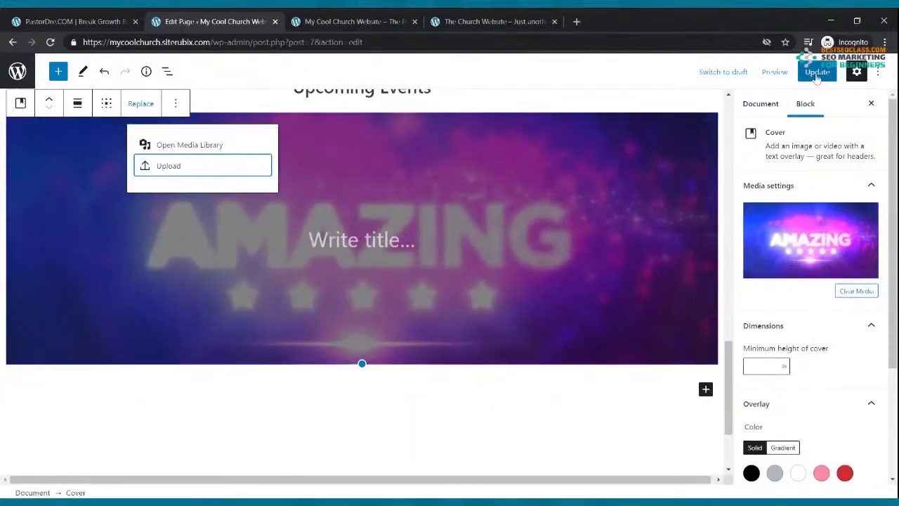
pyautogui.click(816, 72)
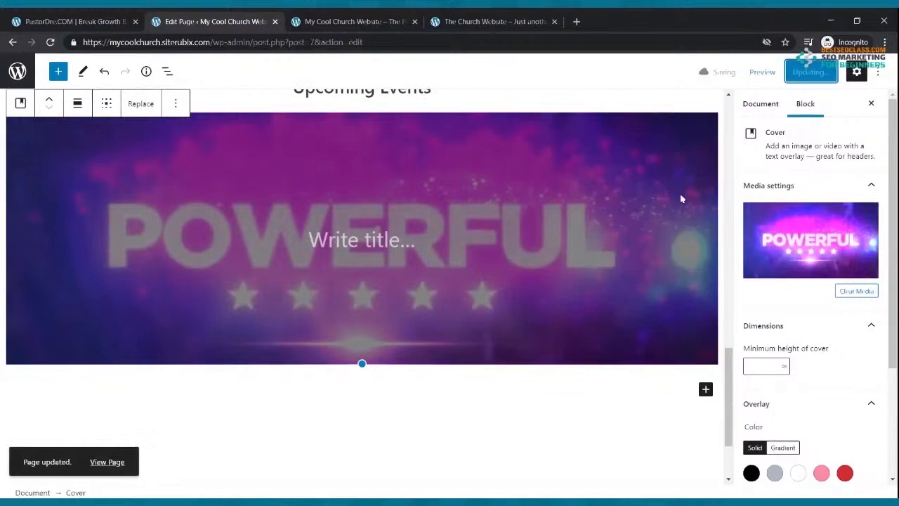
pyautogui.click(330, 17)
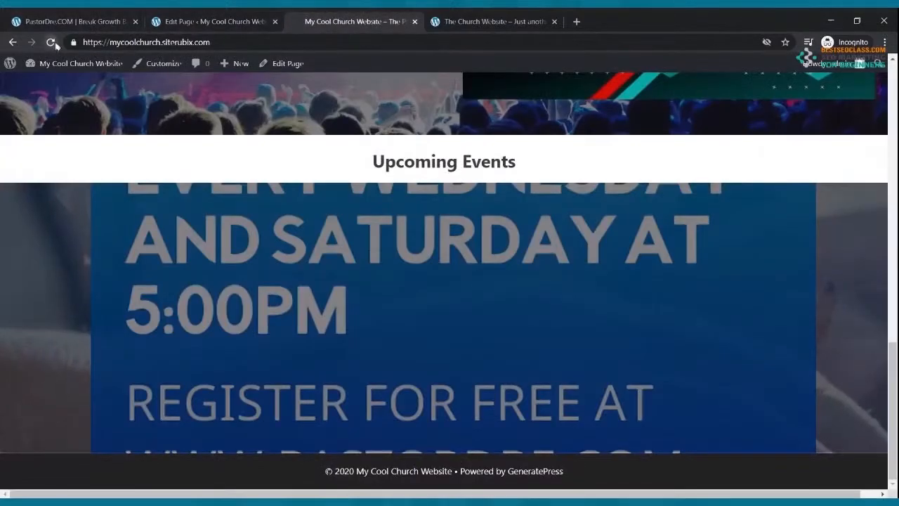
pyautogui.click(52, 42)
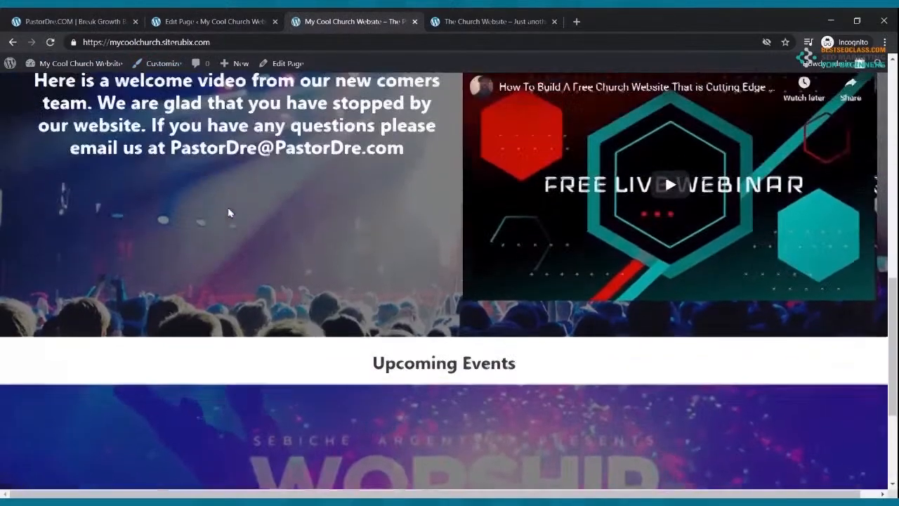
pyautogui.scroll(3, 231, 211)
pyautogui.scroll(-5, 233, 208)
pyautogui.scroll(-1, 446, 347)
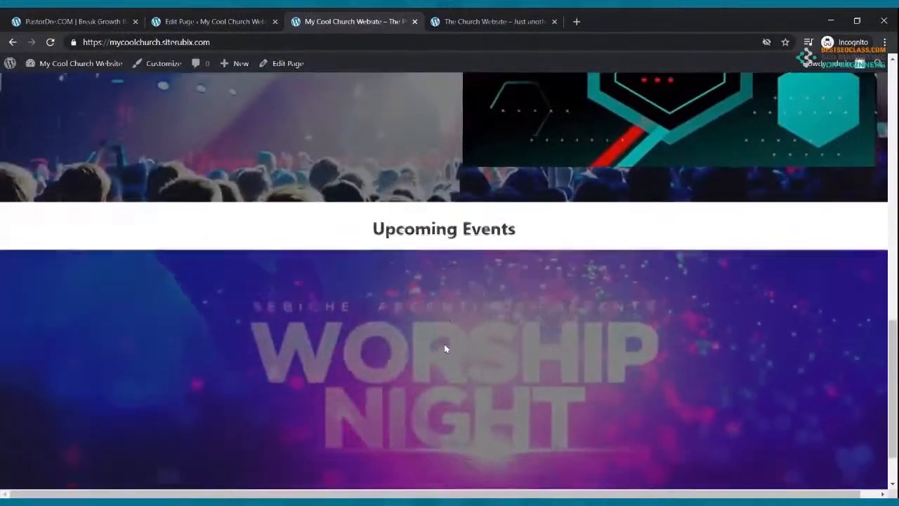
pyautogui.scroll(-1, 444, 348)
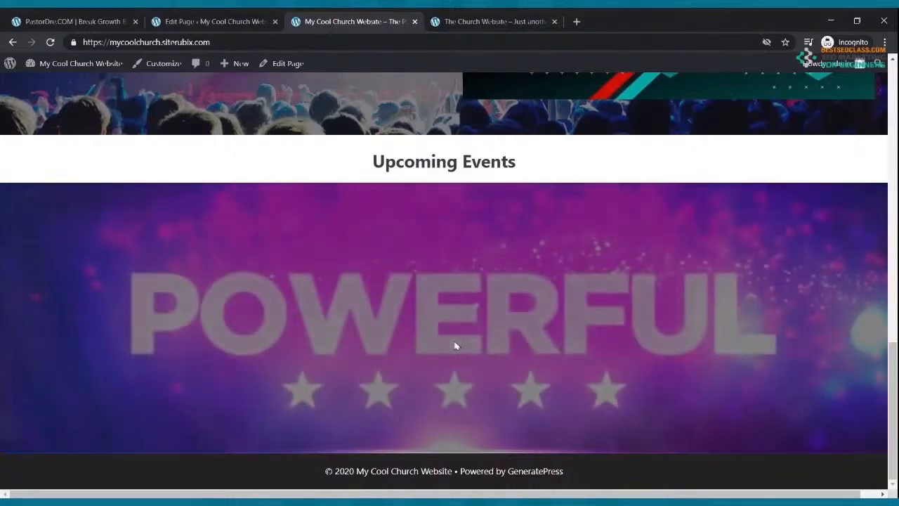
pyautogui.scroll(3, 479, 356)
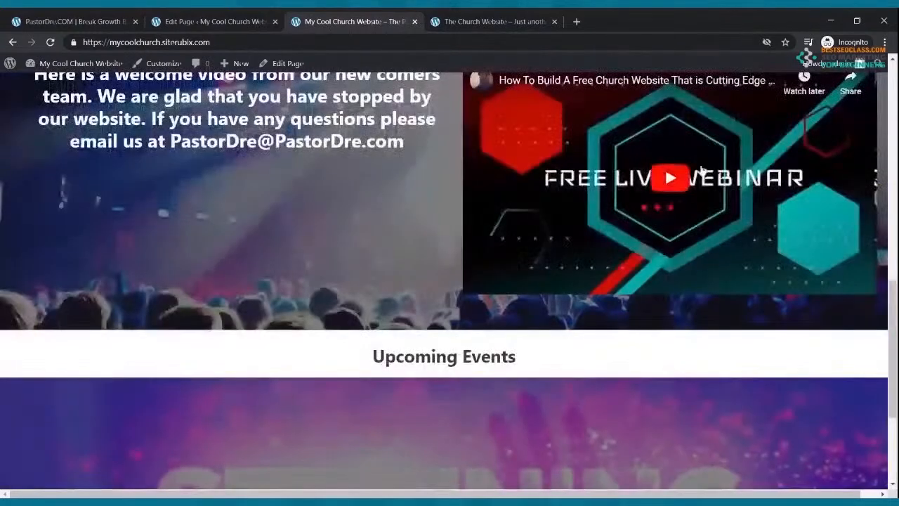
pyautogui.scroll(-3, 561, 351)
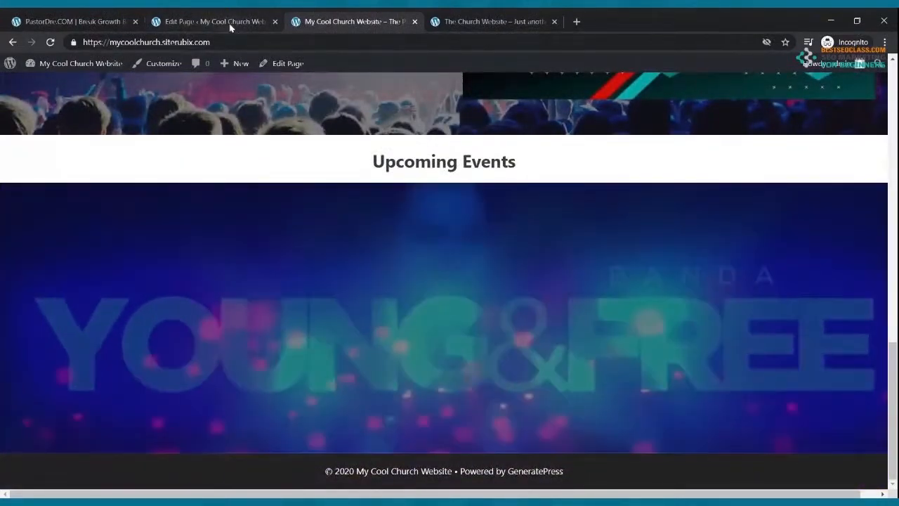
pyautogui.click(229, 23)
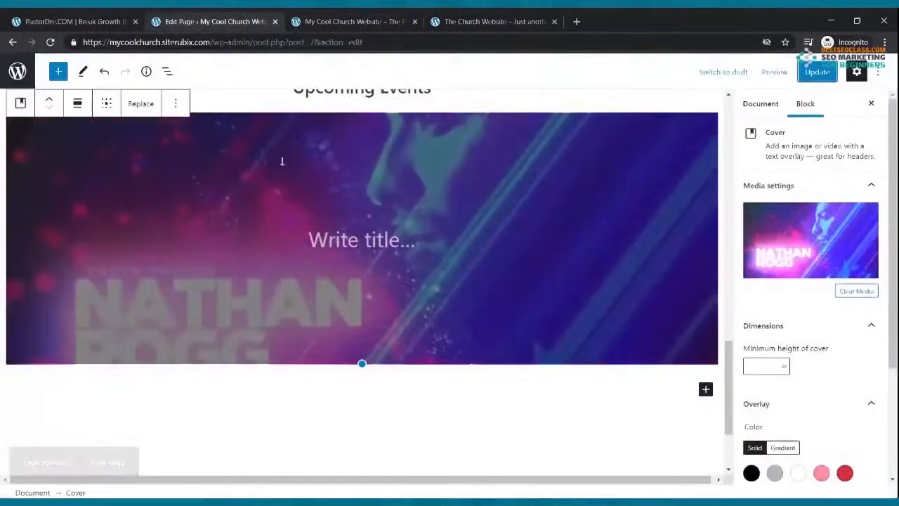
# Move the animated event cover up six places to sit right under the Home page title, and save
pyautogui.scroll(2, 358, 261)
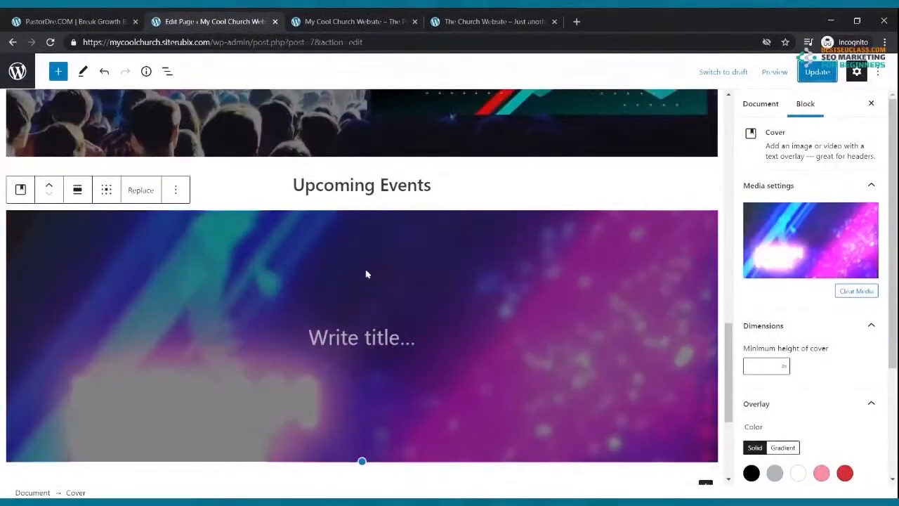
pyautogui.scroll(2, 363, 269)
pyautogui.scroll(10, 346, 243)
pyautogui.scroll(-10, 352, 157)
pyautogui.scroll(3, 128, 215)
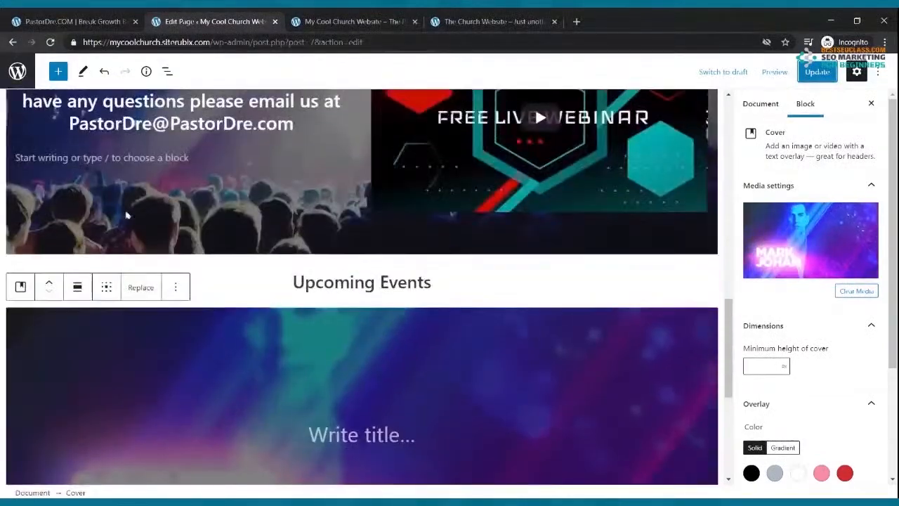
pyautogui.click(50, 283)
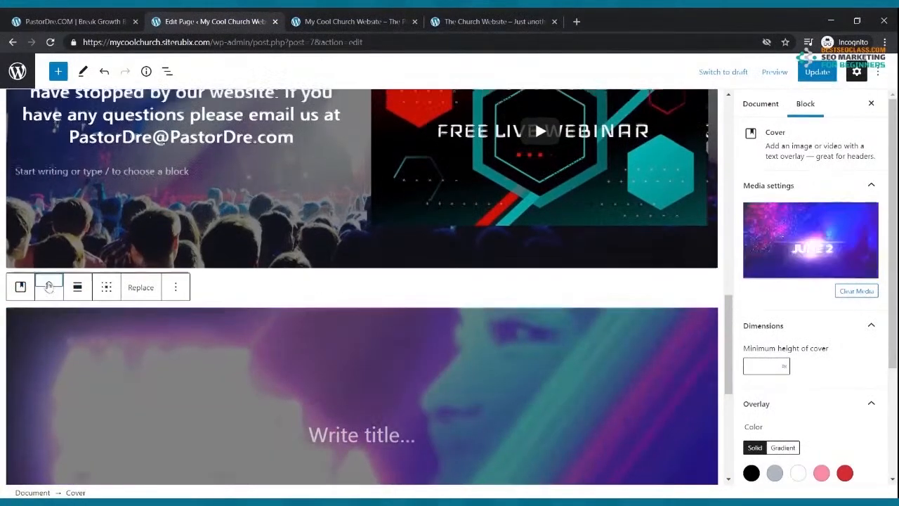
pyautogui.click(50, 287)
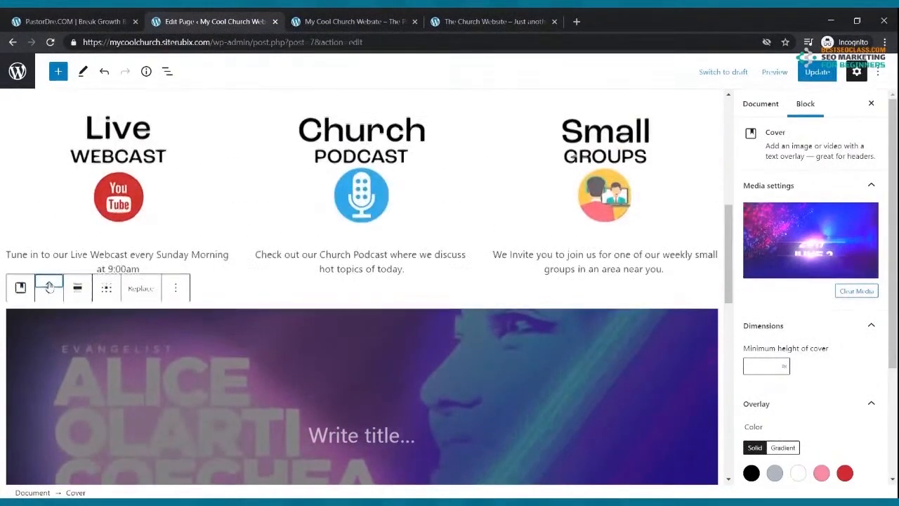
pyautogui.click(49, 287)
pyautogui.click(50, 287)
pyautogui.click(49, 286)
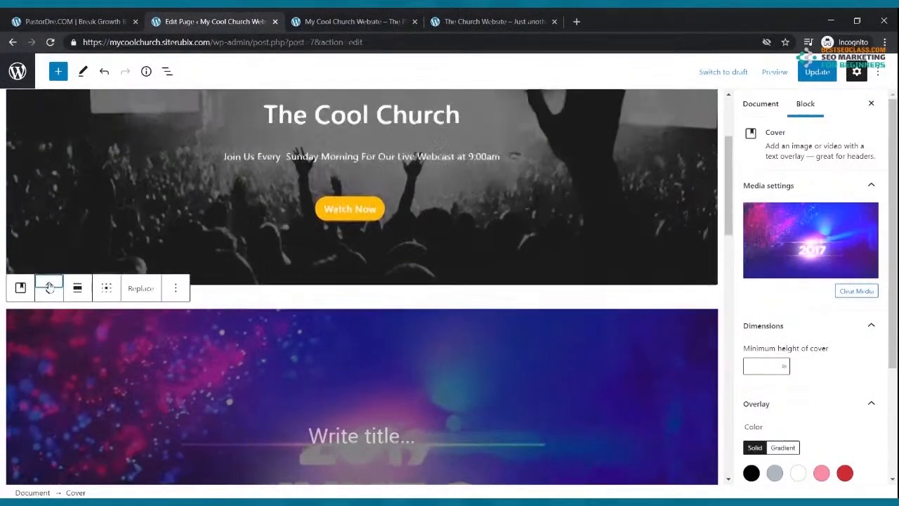
pyautogui.click(49, 286)
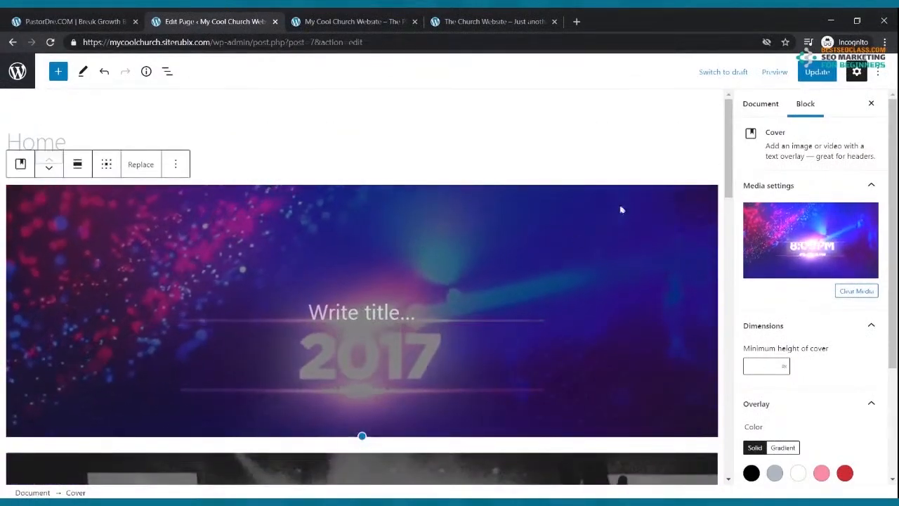
pyautogui.click(816, 72)
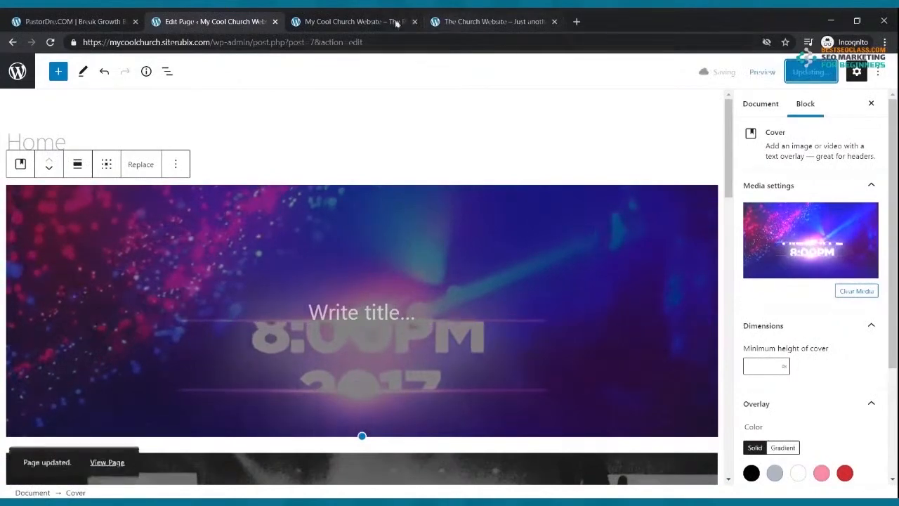
pyautogui.click(351, 21)
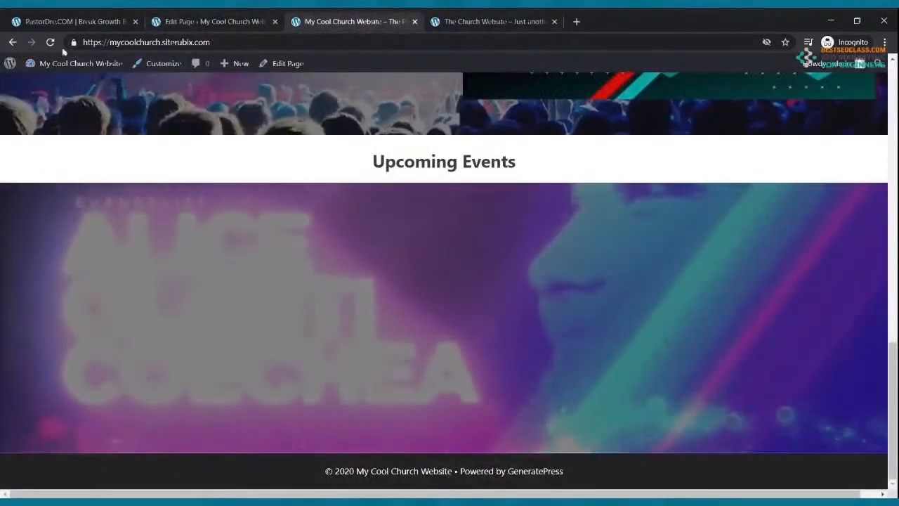
# Move the animated event cover one place down, below The Cool Church banner, and save the Home page
pyautogui.scroll(10, 297, 297)
pyautogui.scroll(3, 302, 295)
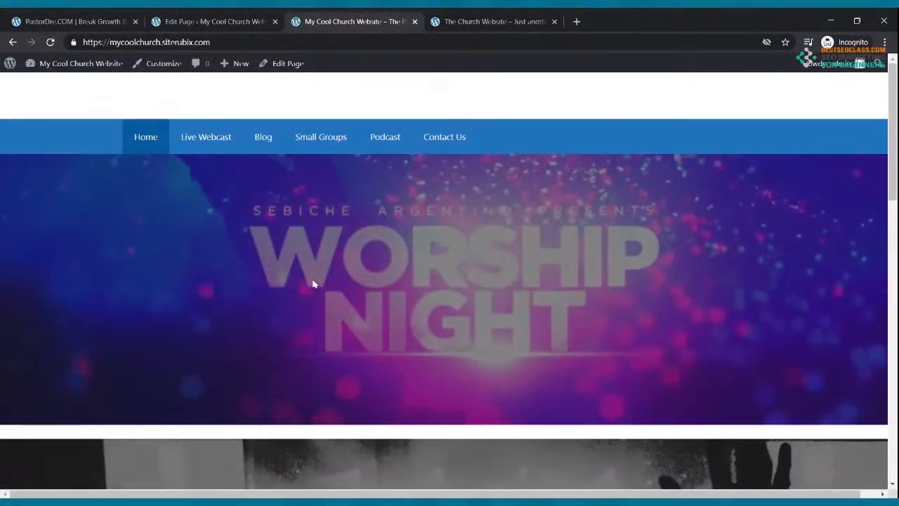
pyautogui.scroll(-8, 313, 283)
pyautogui.scroll(10, 315, 284)
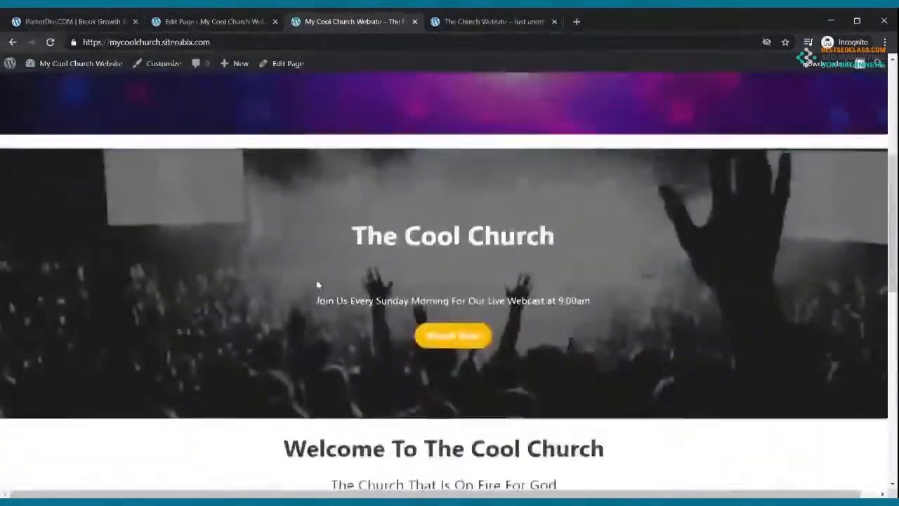
pyautogui.click(225, 20)
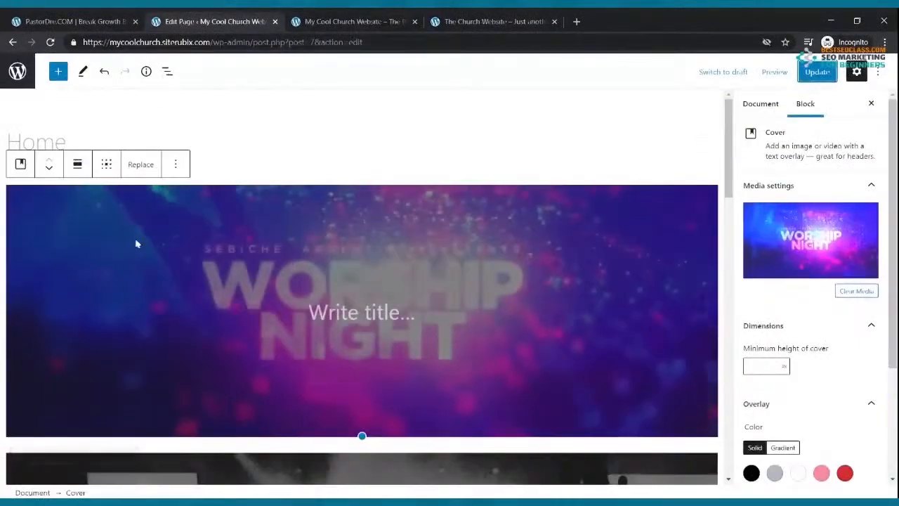
pyautogui.click(50, 171)
pyautogui.scroll(4, 347, 227)
pyautogui.click(826, 70)
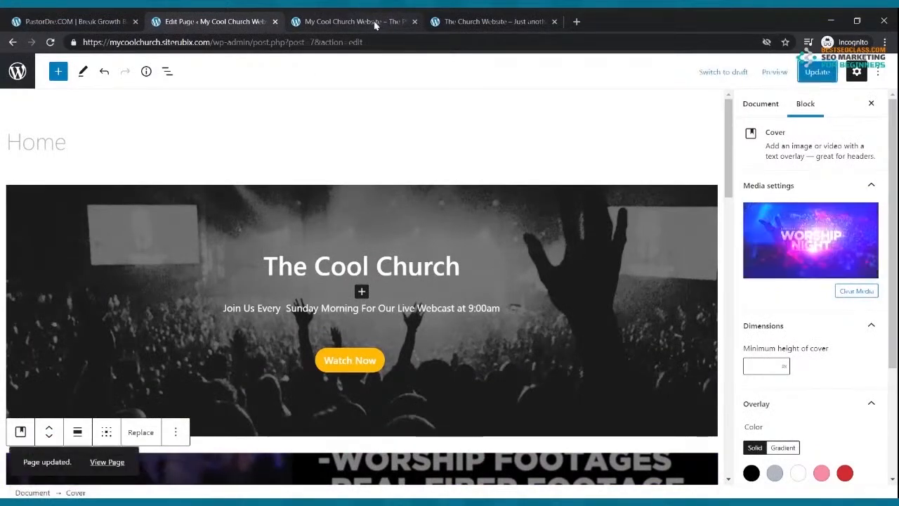
# Reload the live site to confirm The Cool Church banner now leads the Home page, then return to the editor
pyautogui.click(376, 22)
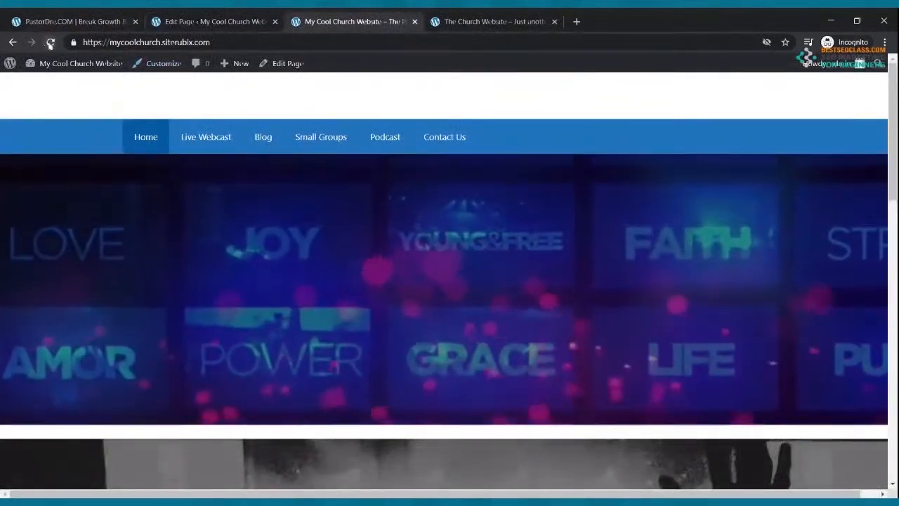
pyautogui.click(49, 42)
pyautogui.scroll(-5, 197, 236)
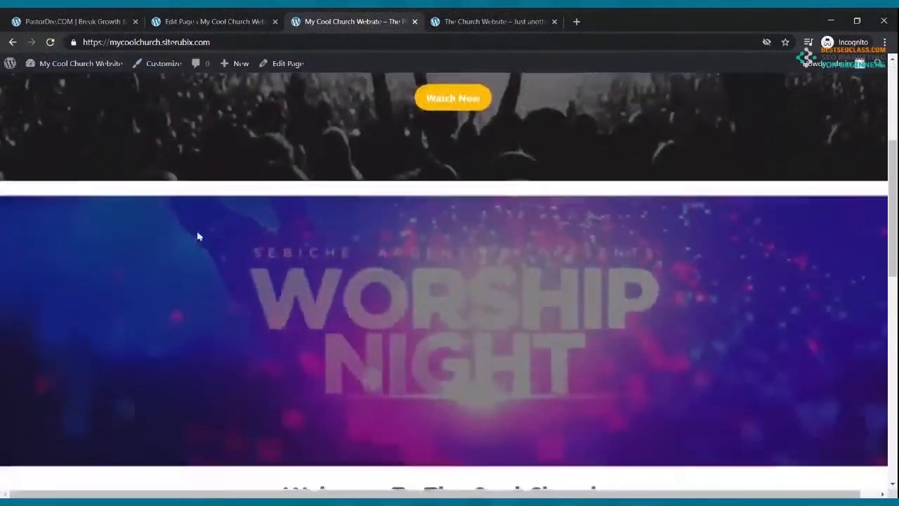
pyautogui.scroll(2, 198, 235)
pyautogui.scroll(4, 197, 234)
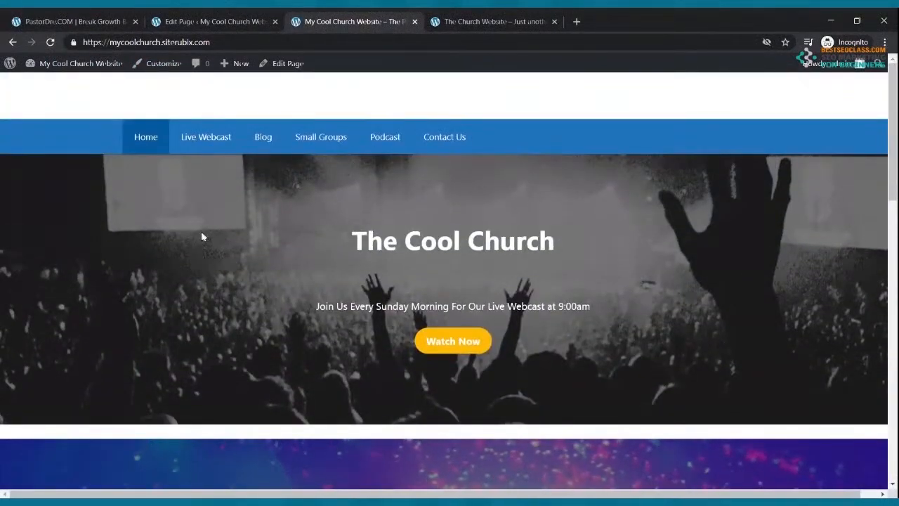
pyautogui.click(199, 23)
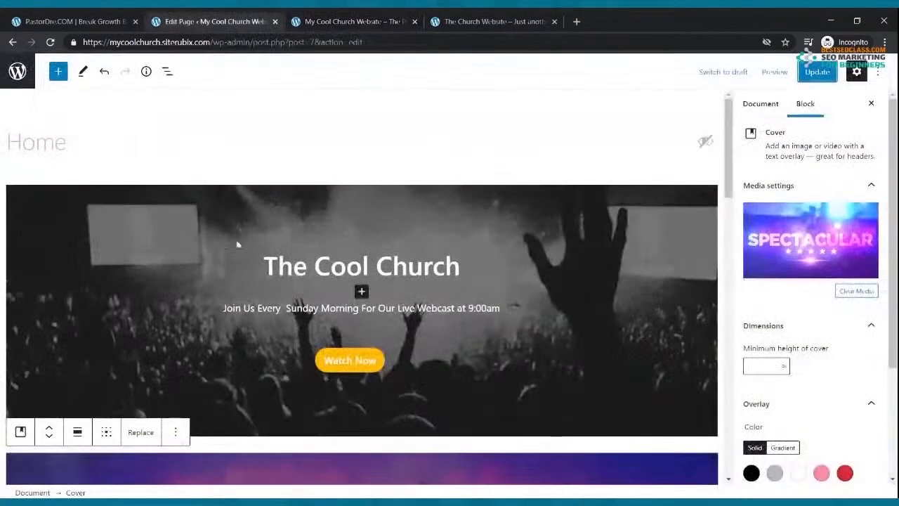
pyautogui.scroll(-3, 243, 232)
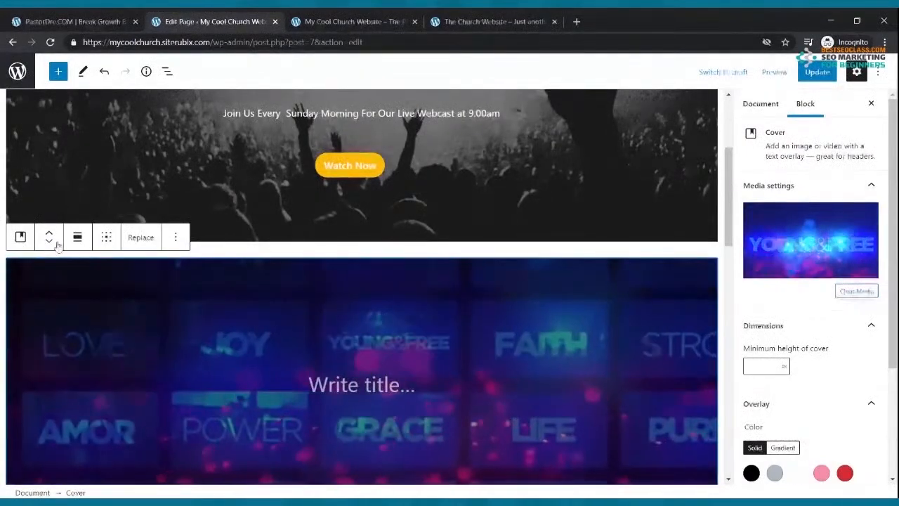
# Move the animated event cover five places down, below the welcome video section, and save
pyautogui.click(49, 243)
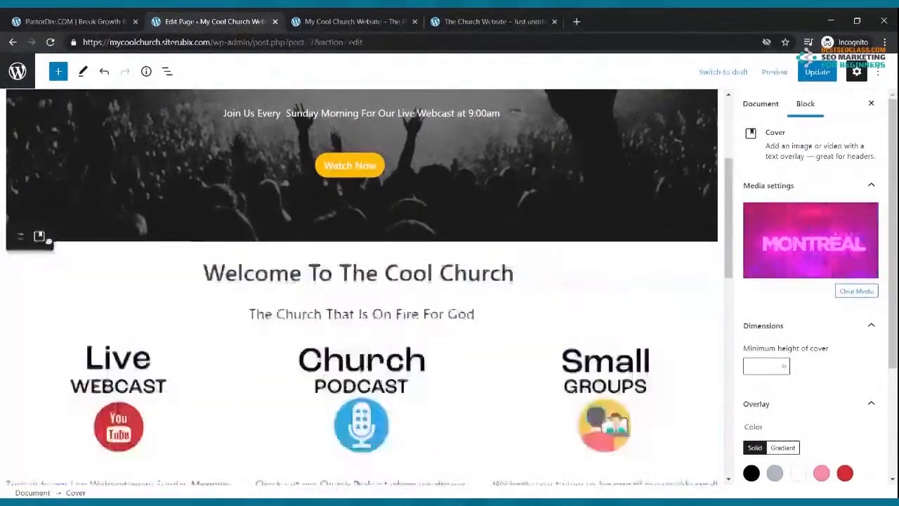
pyautogui.click(50, 242)
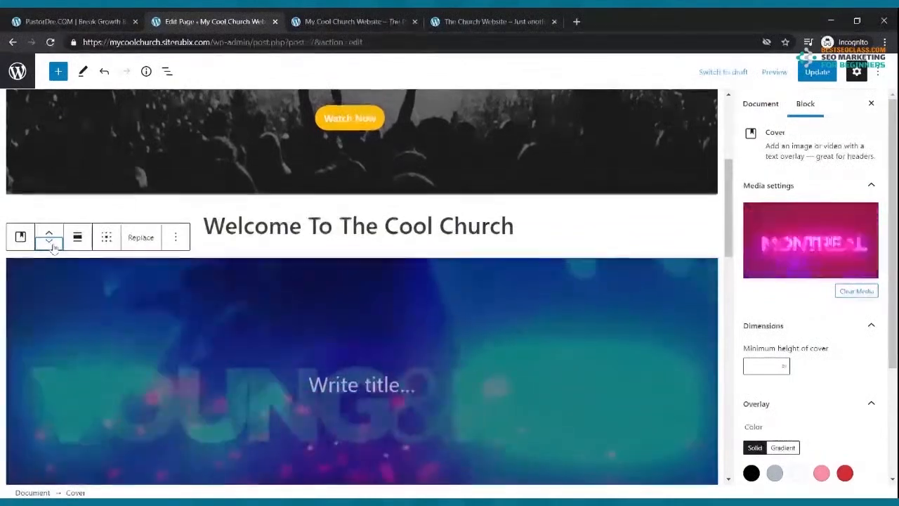
pyautogui.click(53, 246)
pyautogui.click(53, 245)
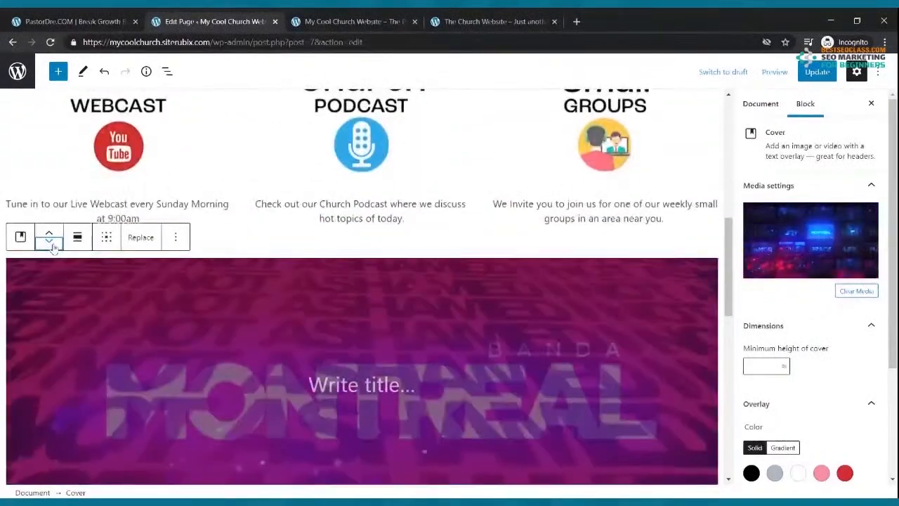
pyautogui.click(53, 246)
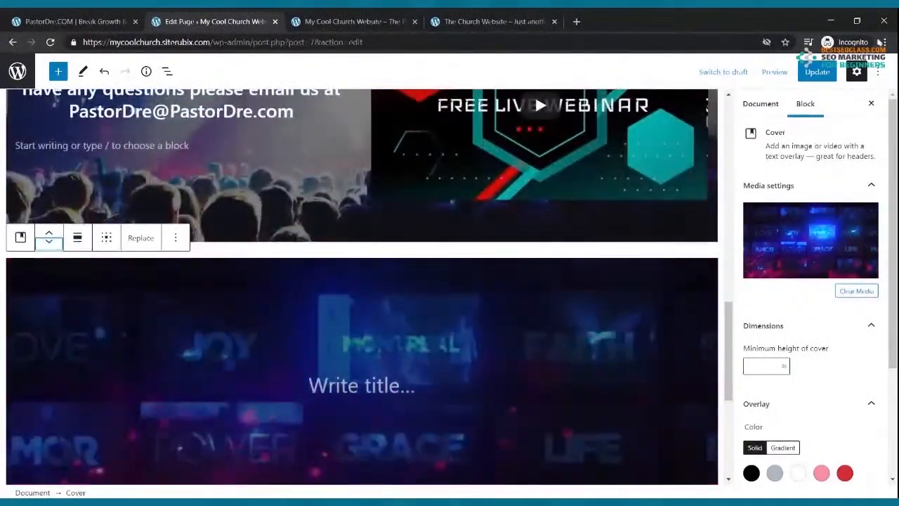
pyautogui.click(819, 71)
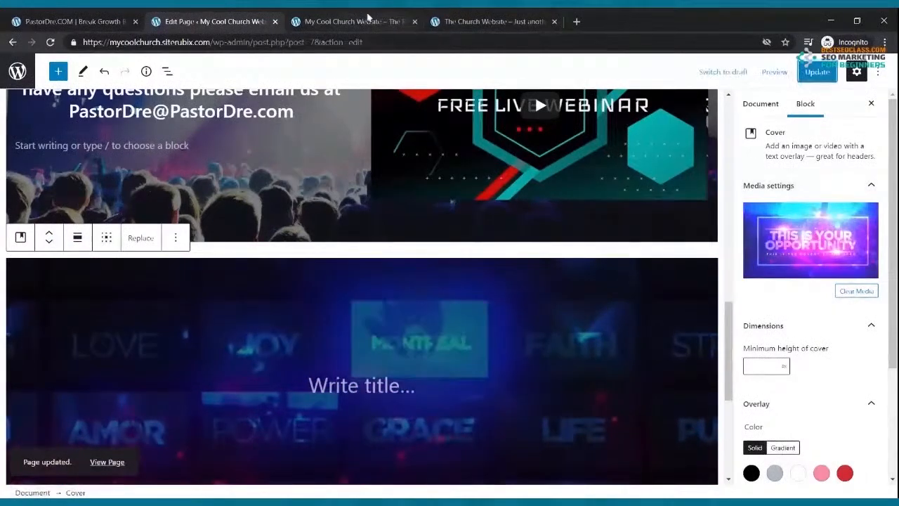
# Check the new block order on the live site, save the Home page again, and reload the live site
pyautogui.click(354, 21)
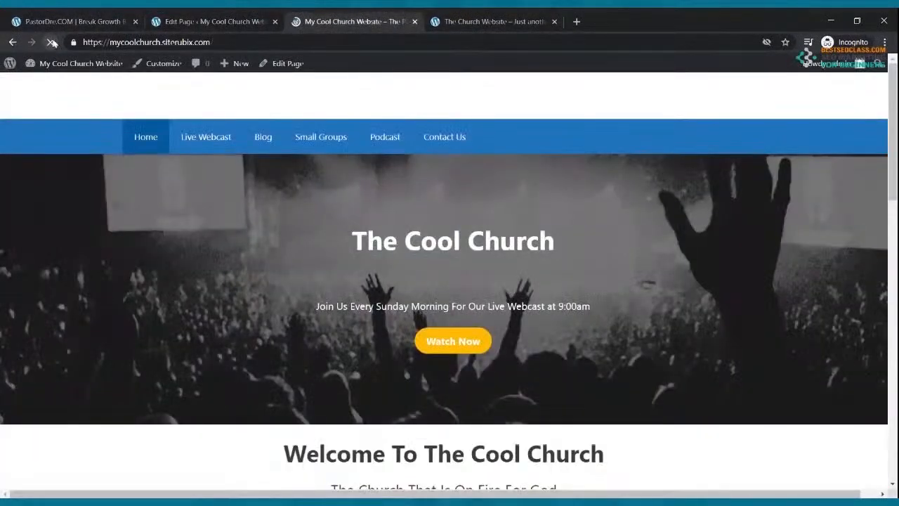
pyautogui.scroll(-1, 200, 114)
pyautogui.scroll(-12, 203, 114)
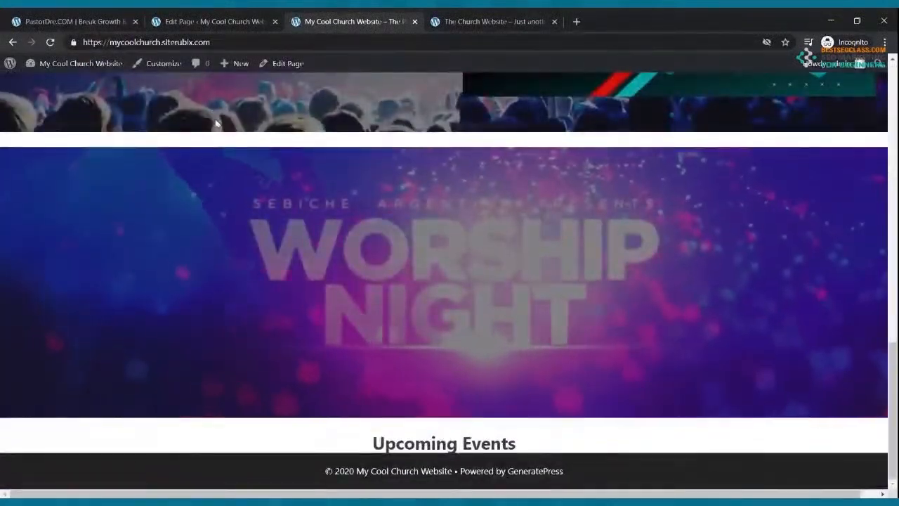
pyautogui.scroll(2, 215, 120)
pyautogui.scroll(-2, 377, 372)
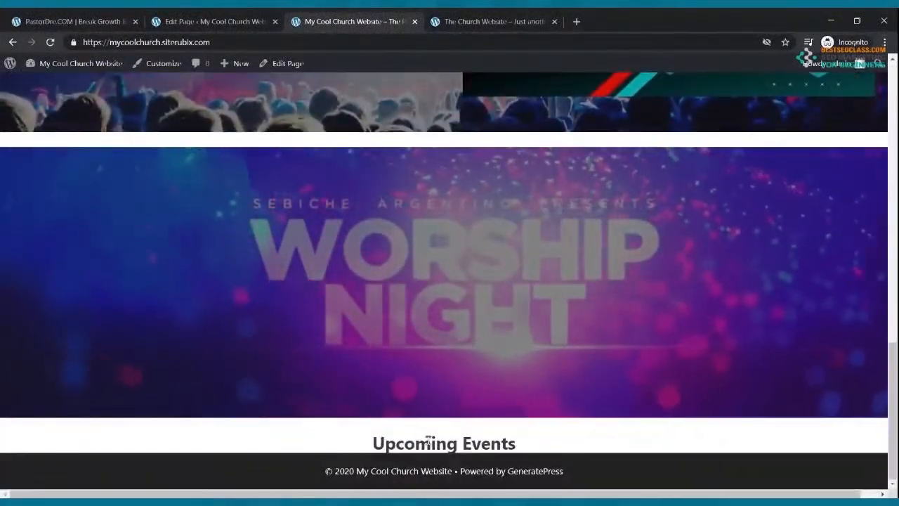
pyautogui.click(205, 21)
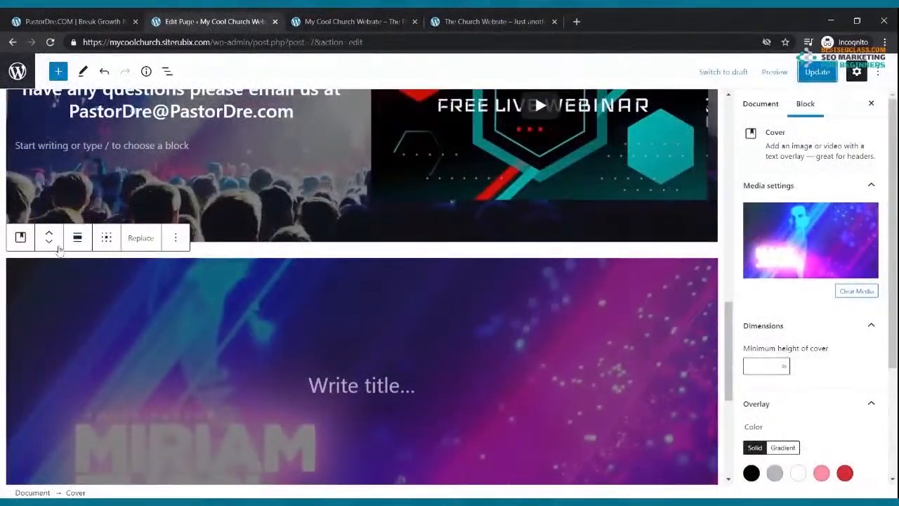
pyautogui.click(814, 71)
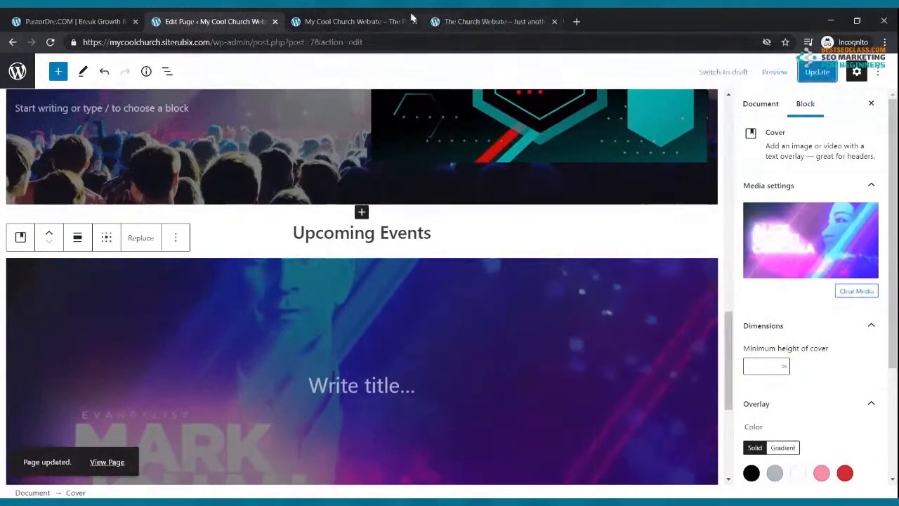
pyautogui.click(386, 21)
pyautogui.click(48, 43)
# Scroll through the reordered live Home page, then go back to the Home page editor
pyautogui.scroll(10, 215, 146)
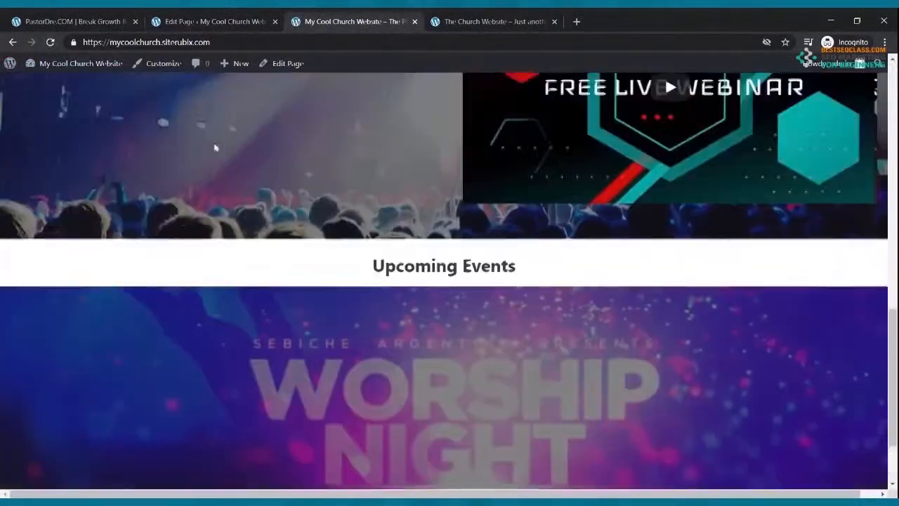
pyautogui.scroll(-5, 220, 136)
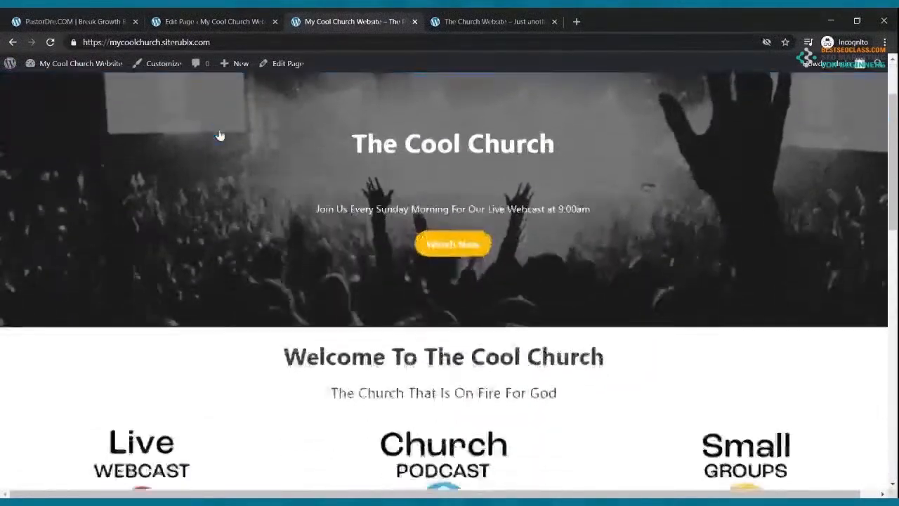
pyautogui.scroll(-4, 223, 132)
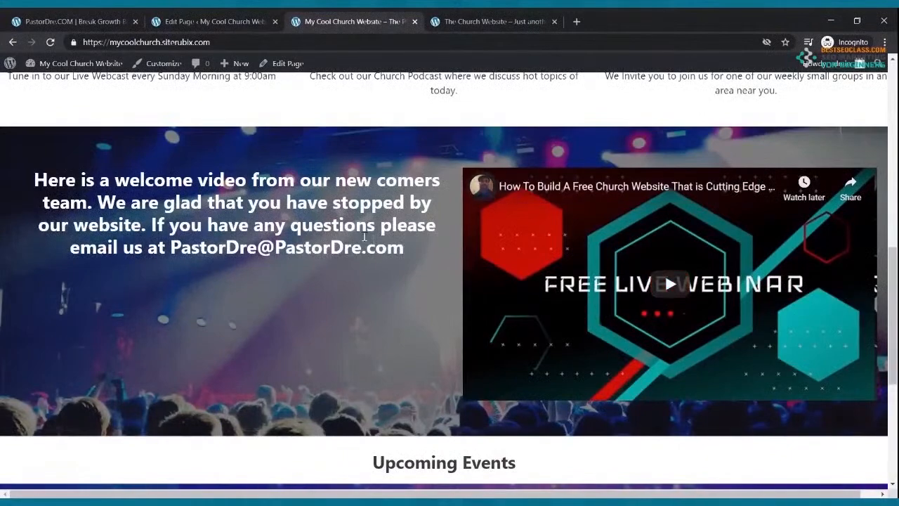
pyautogui.scroll(-4, 365, 243)
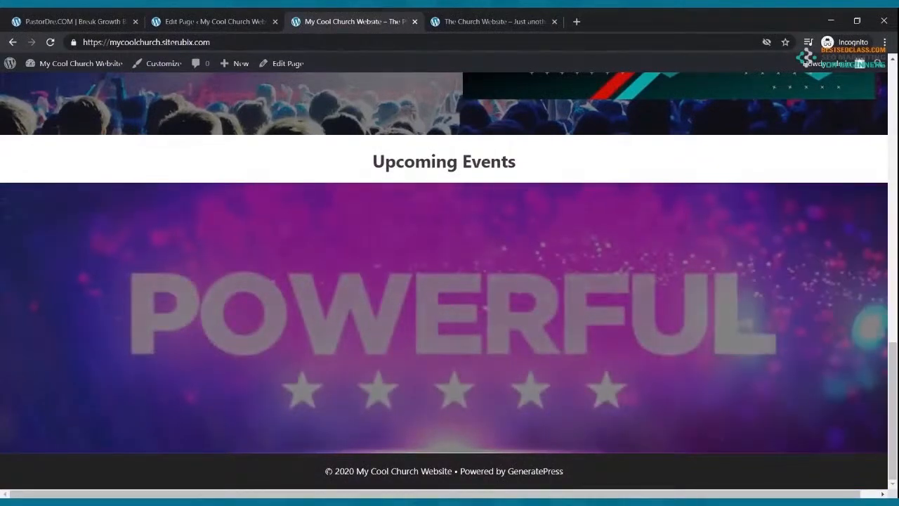
pyautogui.scroll(10, 478, 187)
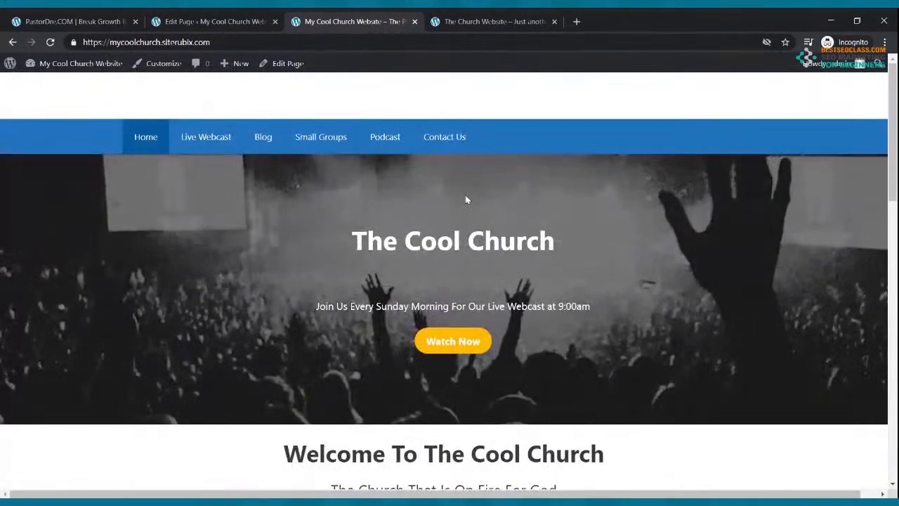
pyautogui.scroll(-10, 474, 191)
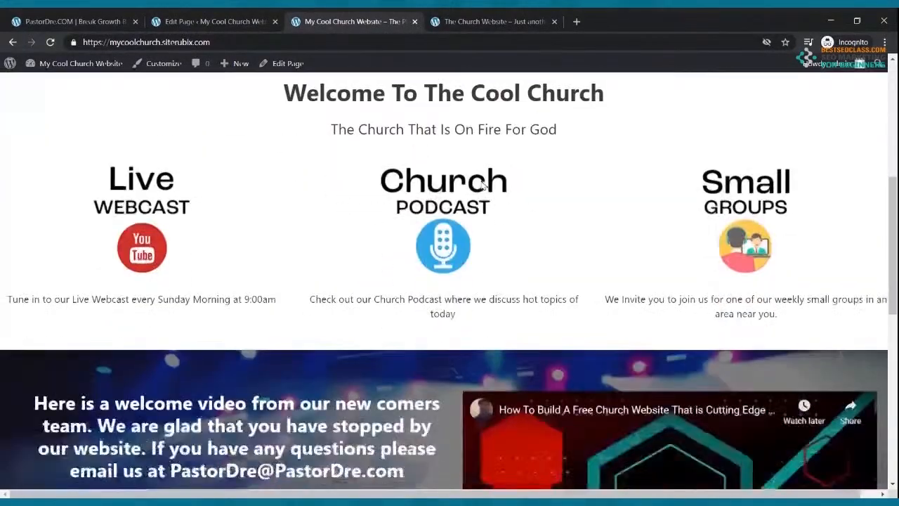
pyautogui.scroll(4, 482, 178)
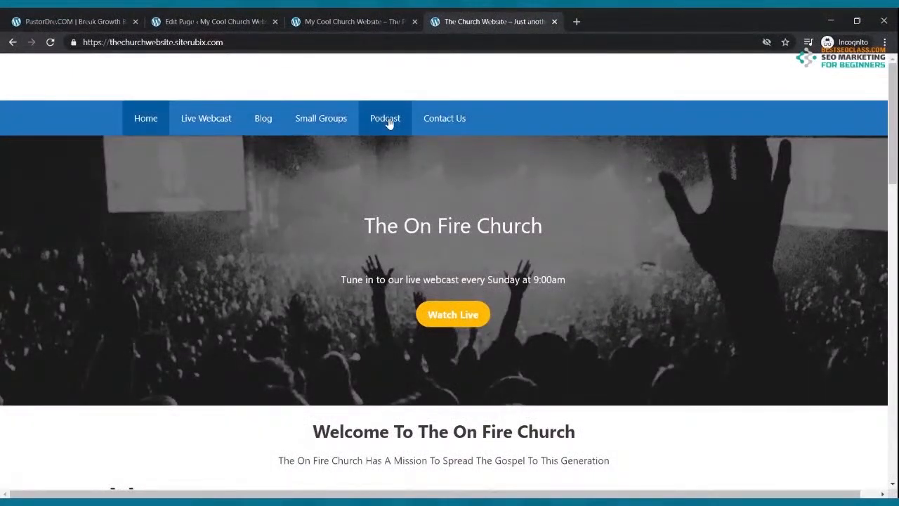
pyautogui.click(217, 21)
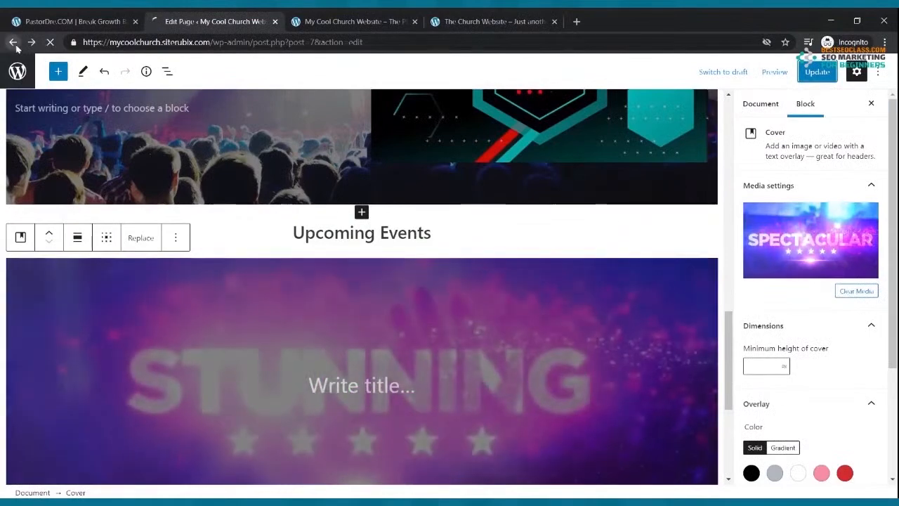
# Open the Live Webcast page and type 'Tune in every Sunday at 9:00am Morning to our live webcast' under its title
pyautogui.click(12, 43)
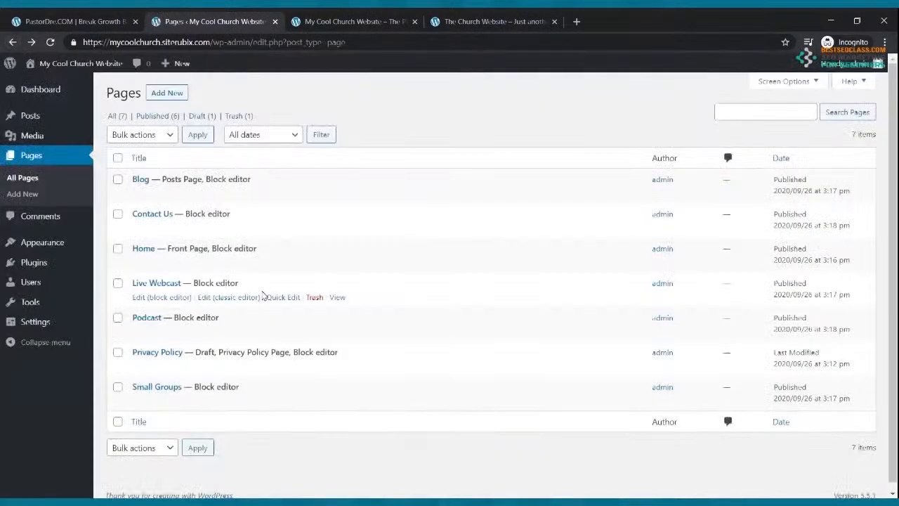
pyautogui.click(158, 298)
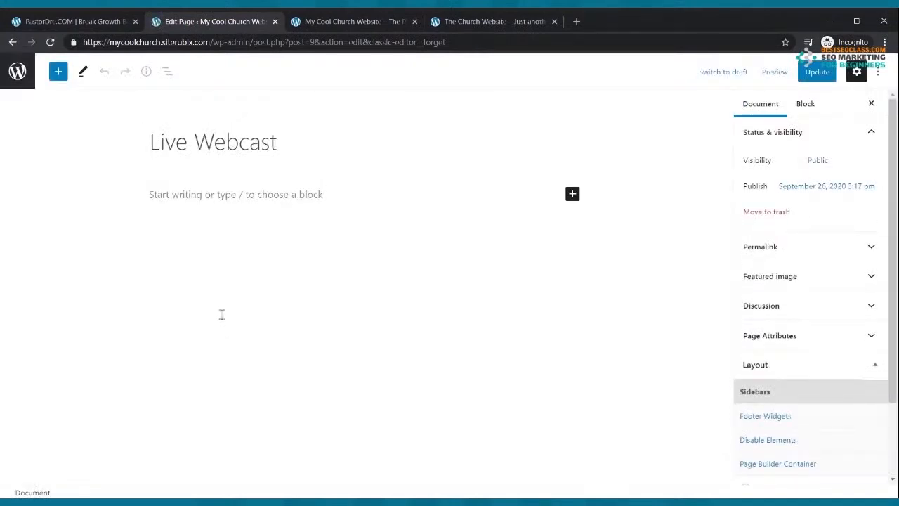
pyautogui.click(247, 195)
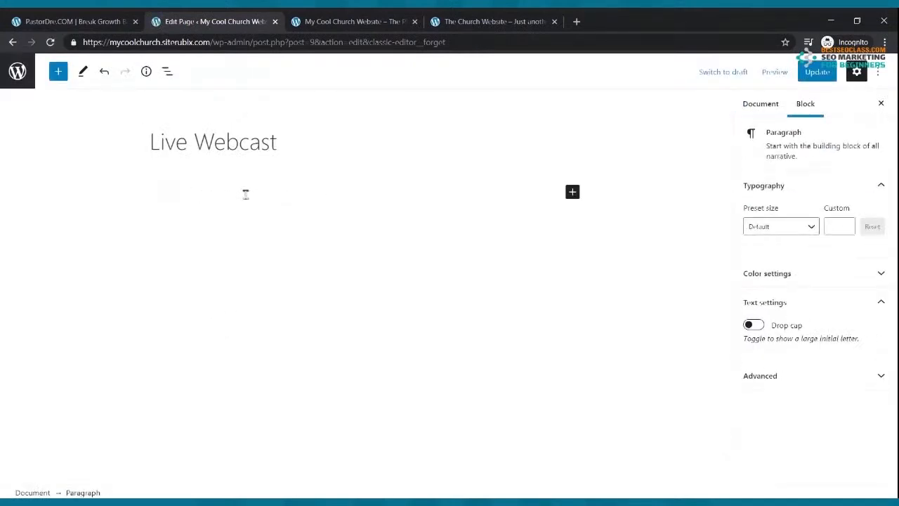
pyautogui.write('Tune in every D')
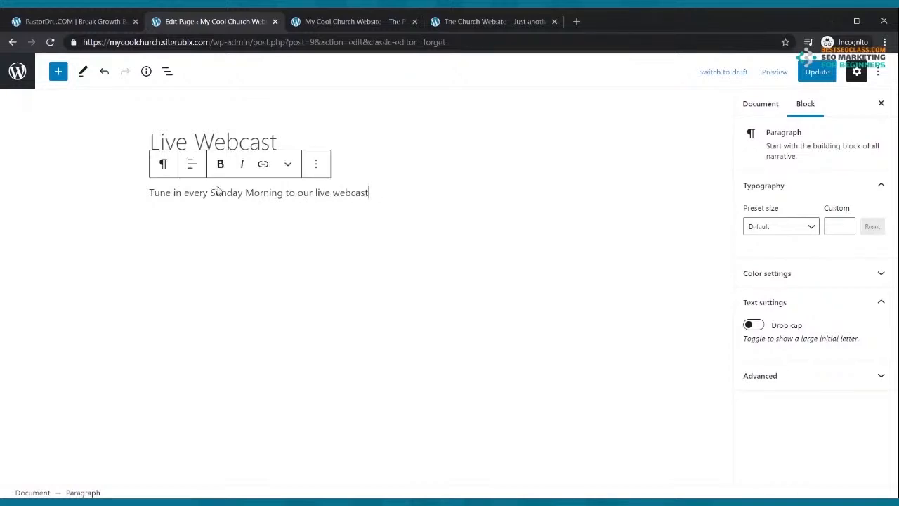
pyautogui.click(245, 192)
pyautogui.write('at ')
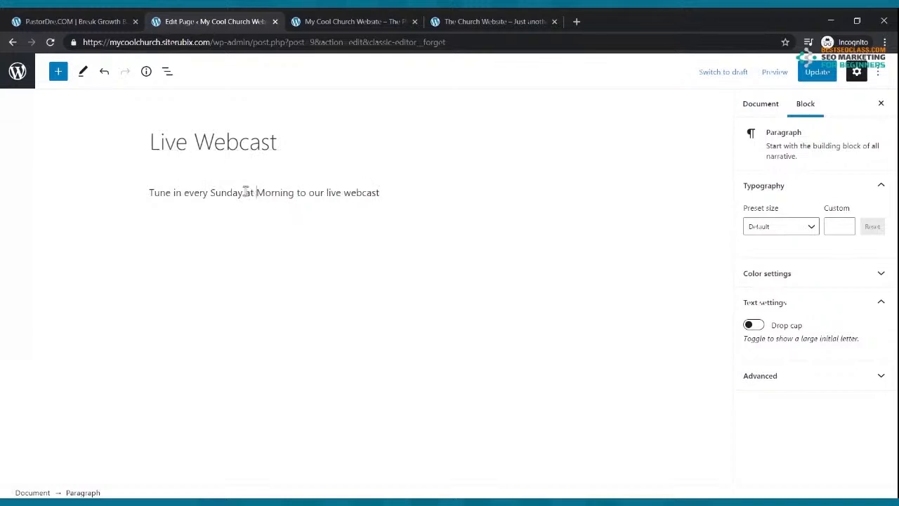
pyautogui.write('9:00am')
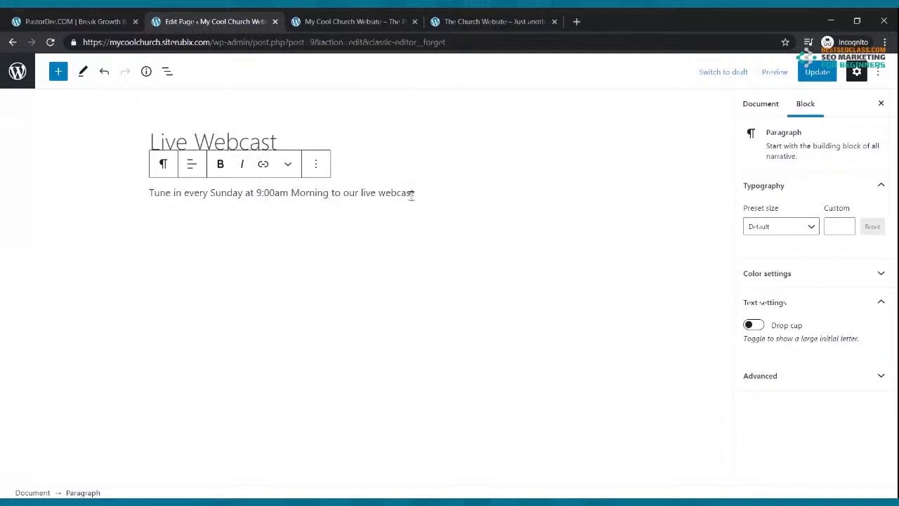
# Make the announcement bold, convert it into a Heading block, and save the Live Webcast page
pyautogui.moveTo(421, 194); pyautogui.dragTo(136, 209)
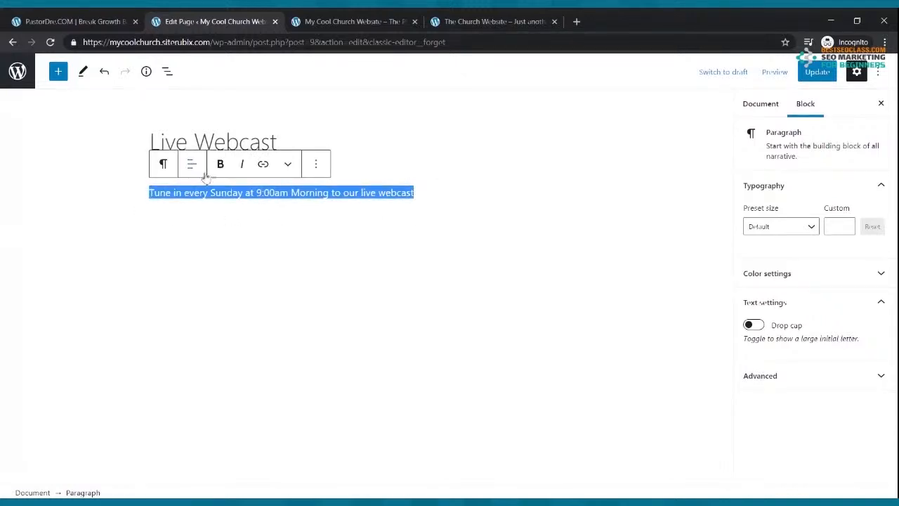
pyautogui.click(220, 164)
pyautogui.click(162, 164)
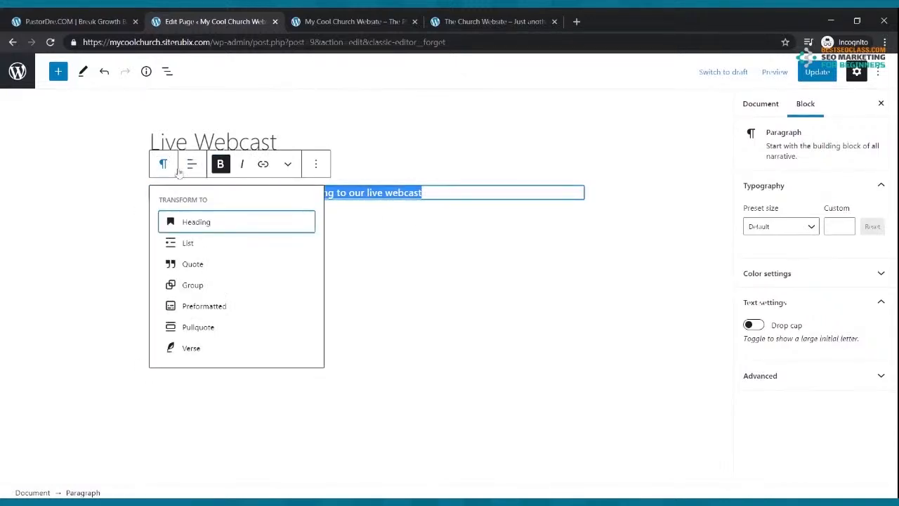
pyautogui.click(175, 221)
pyautogui.click(429, 237)
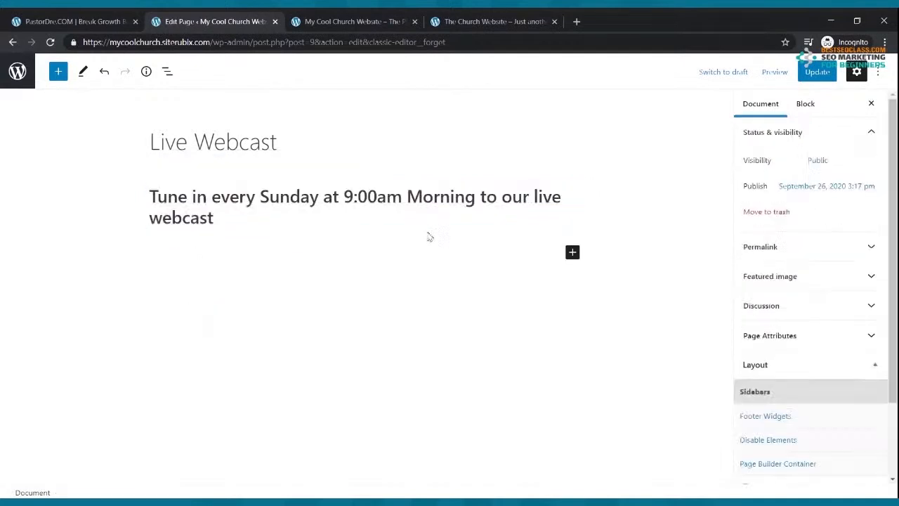
pyautogui.click(801, 75)
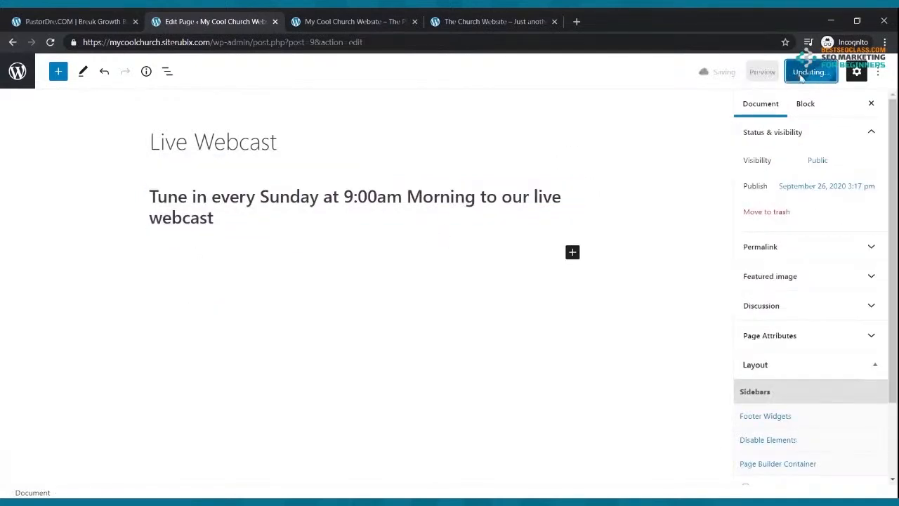
pyautogui.click(576, 22)
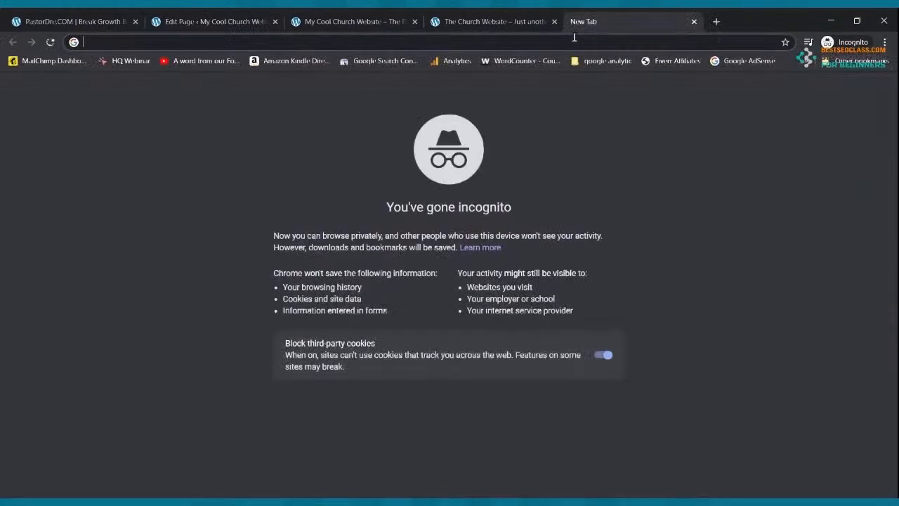
# Go to youtube.com and open the Go live streaming manager to start scheduling a new stream
pyautogui.write('youtube.com')
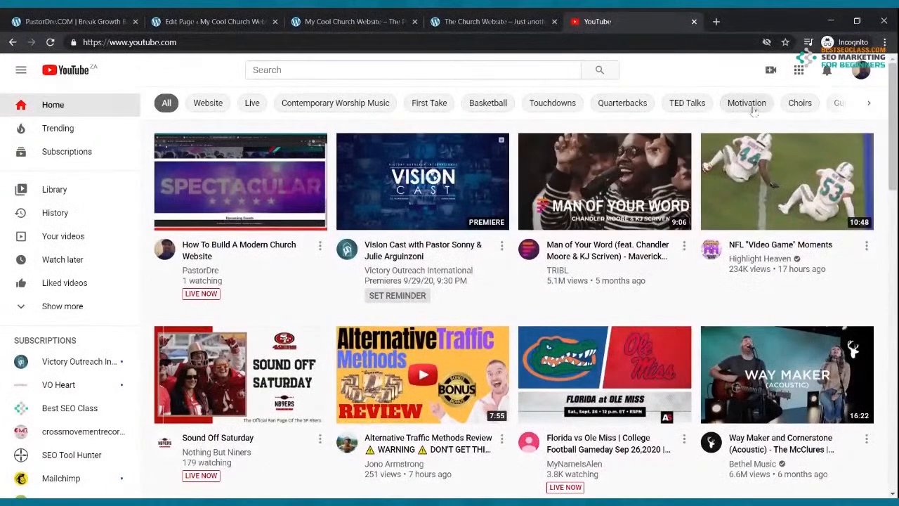
pyautogui.click(775, 71)
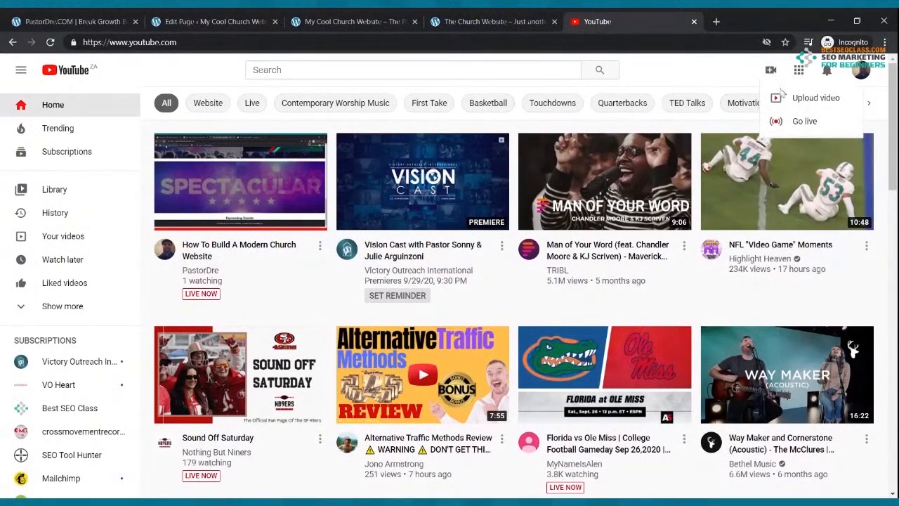
pyautogui.click(791, 122)
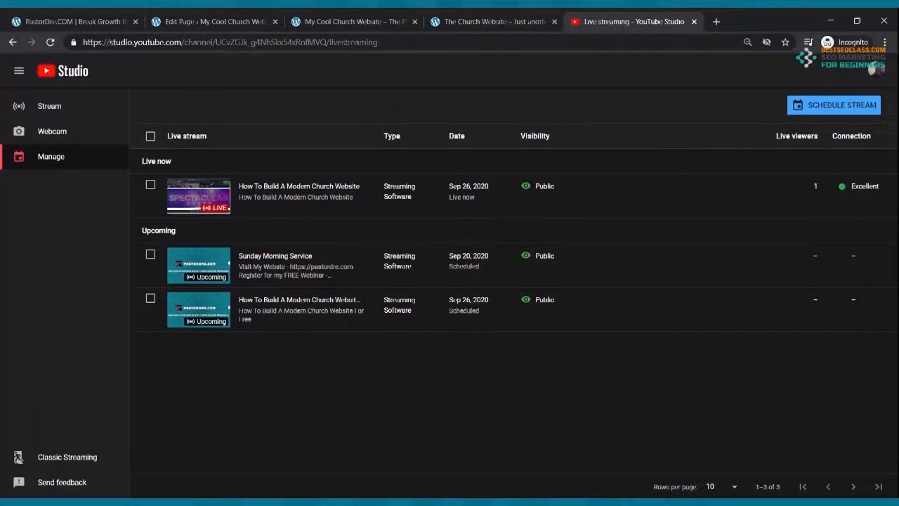
pyautogui.click(857, 116)
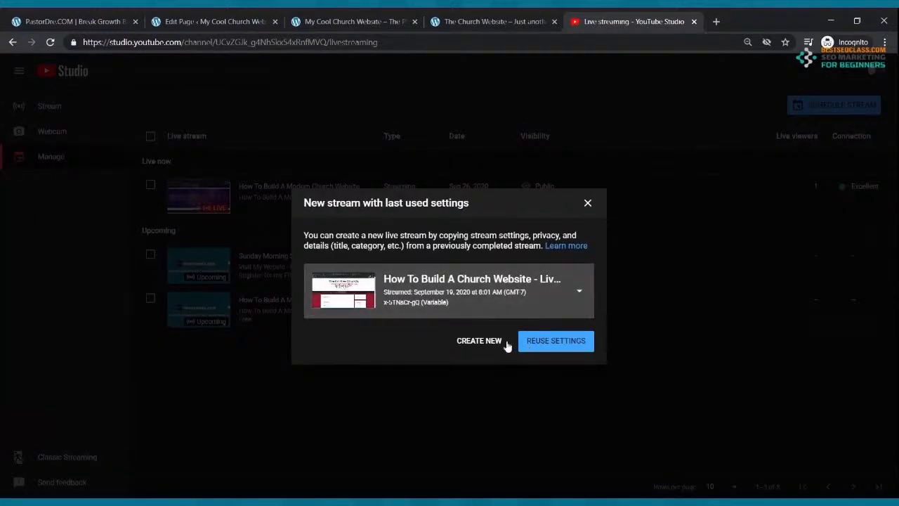
# Start a new stream form and retitle it Sunday Morning Live Feed
pyautogui.click(481, 342)
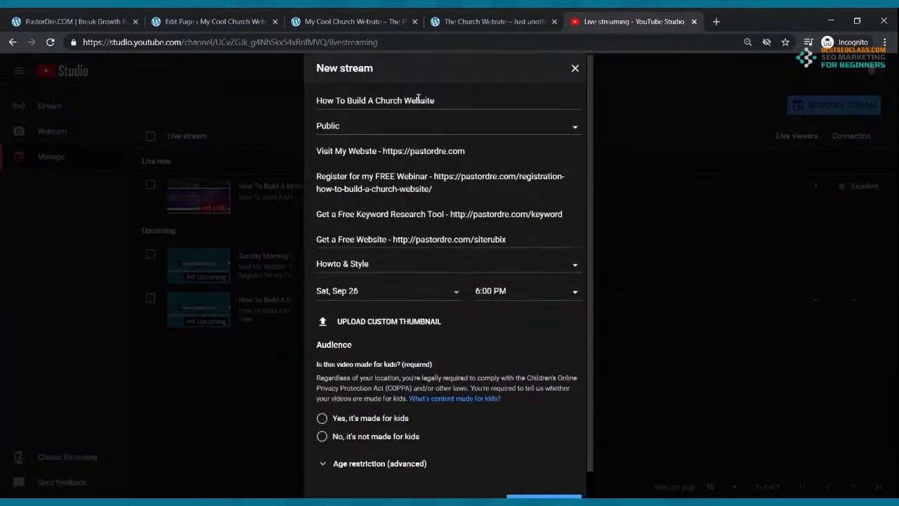
pyautogui.moveTo(434, 102); pyautogui.dragTo(283, 120)
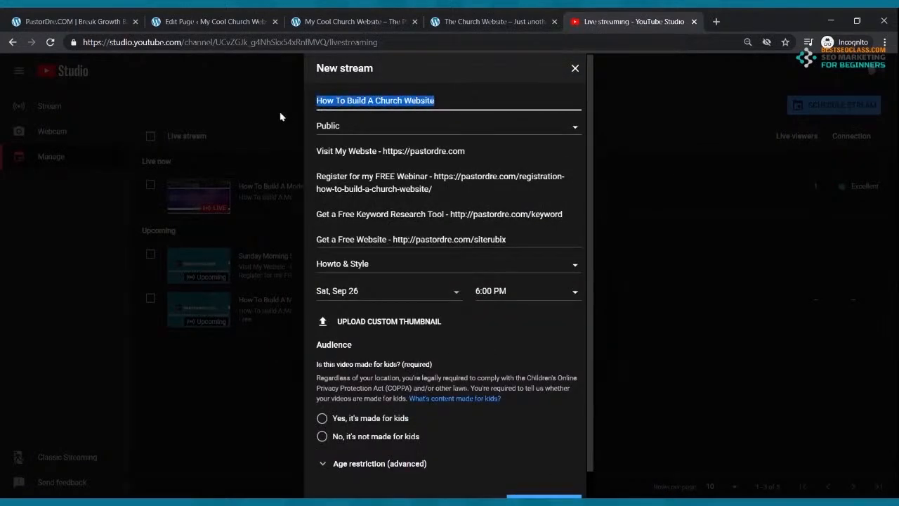
pyautogui.write('Sunday Morning Live Feed')
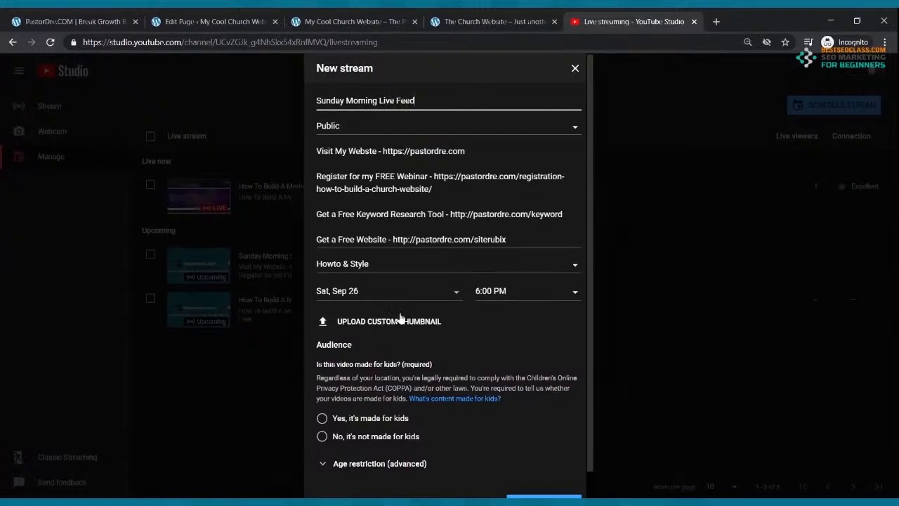
# Schedule the stream for Sun, Sep 27 at 9:00 AM
pyautogui.click(458, 294)
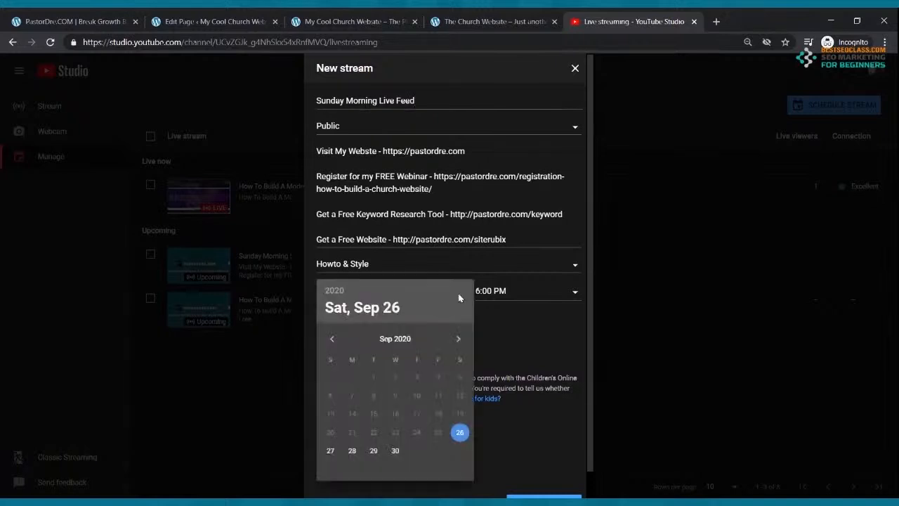
pyautogui.click(330, 450)
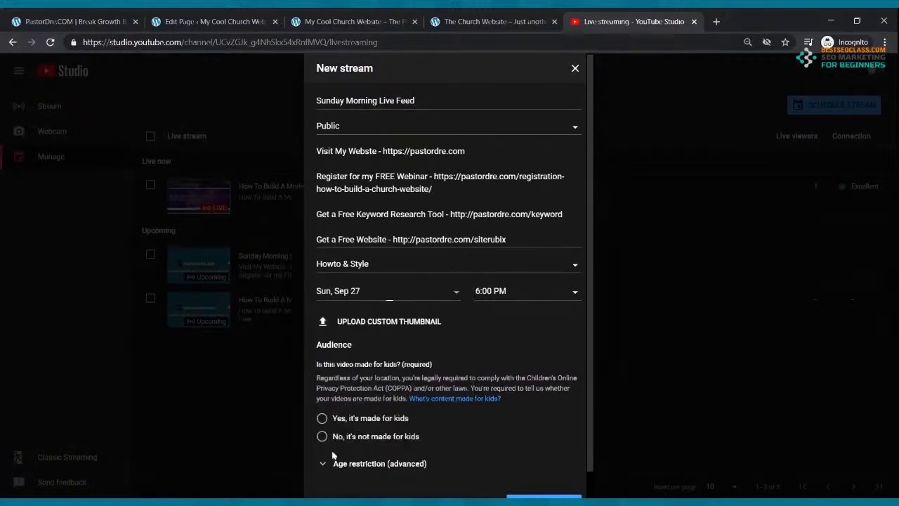
pyautogui.click(576, 299)
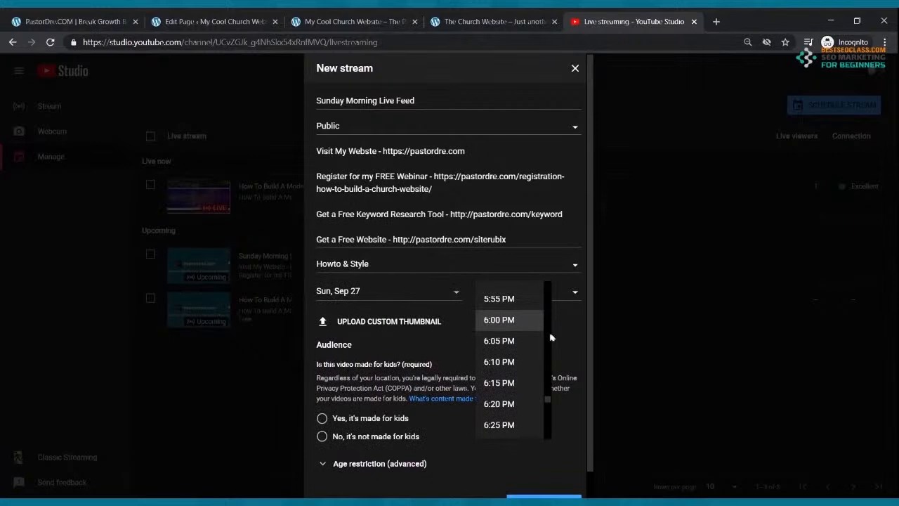
pyautogui.scroll(4, 513, 351)
pyautogui.scroll(8, 478, 344)
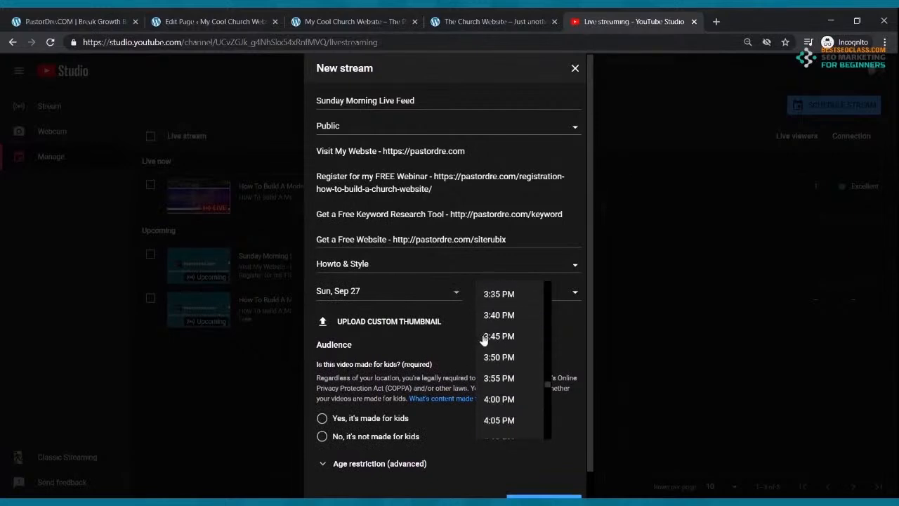
pyautogui.scroll(12, 486, 339)
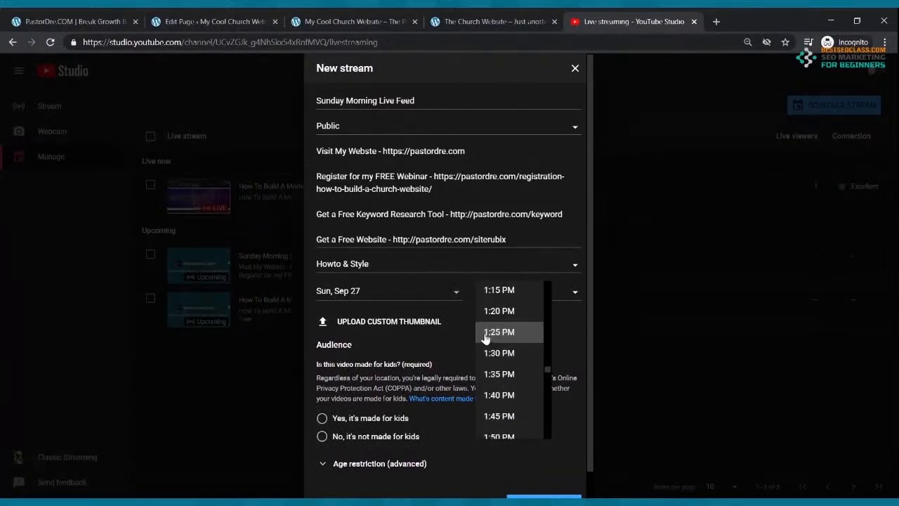
pyautogui.scroll(8, 488, 338)
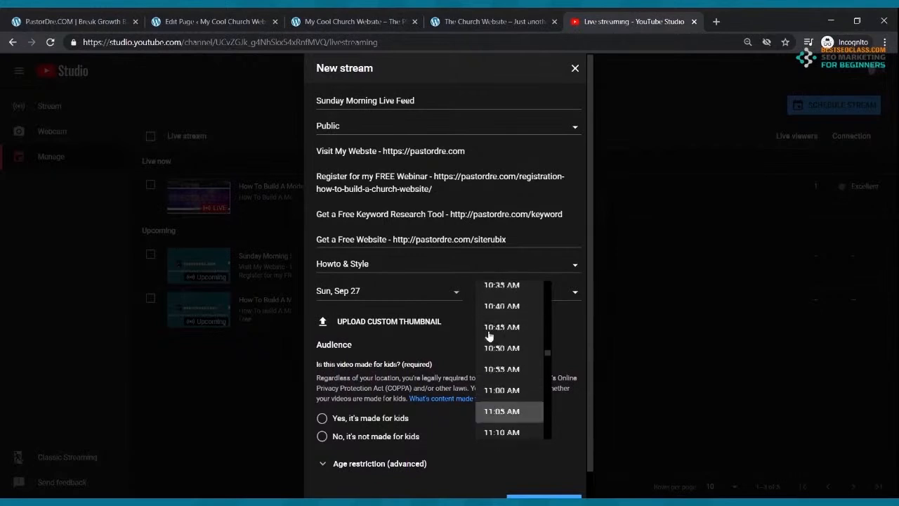
pyautogui.scroll(3, 495, 334)
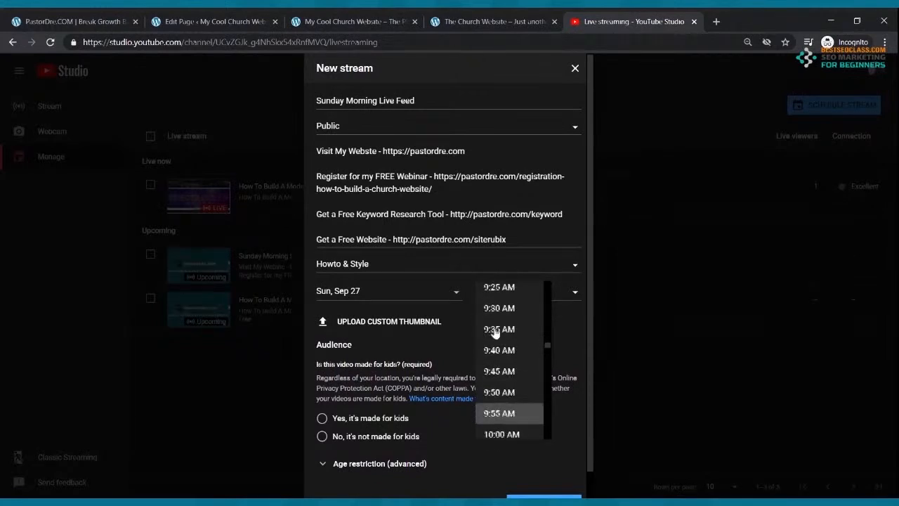
pyautogui.scroll(3, 495, 332)
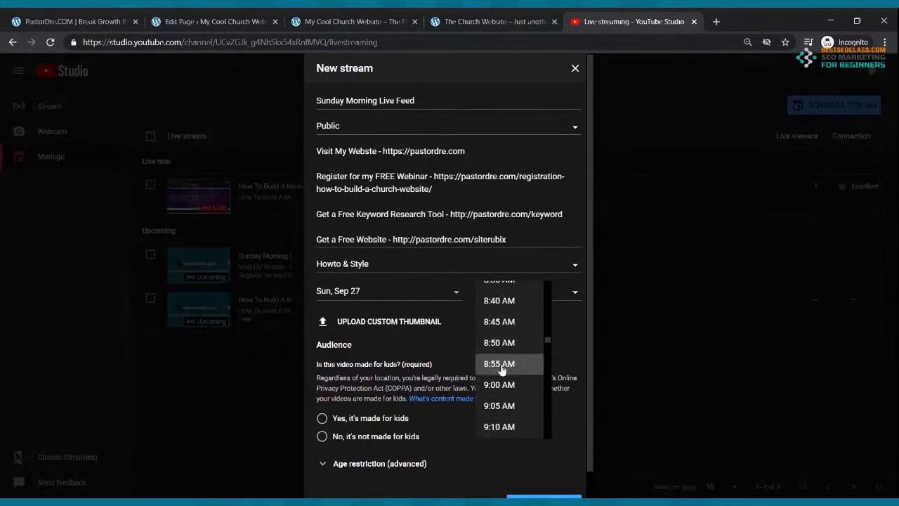
pyautogui.click(499, 385)
# Mark the stream as not made for kids and create it
pyautogui.click(322, 436)
pyautogui.scroll(-1, 400, 340)
pyautogui.scroll(-1, 399, 340)
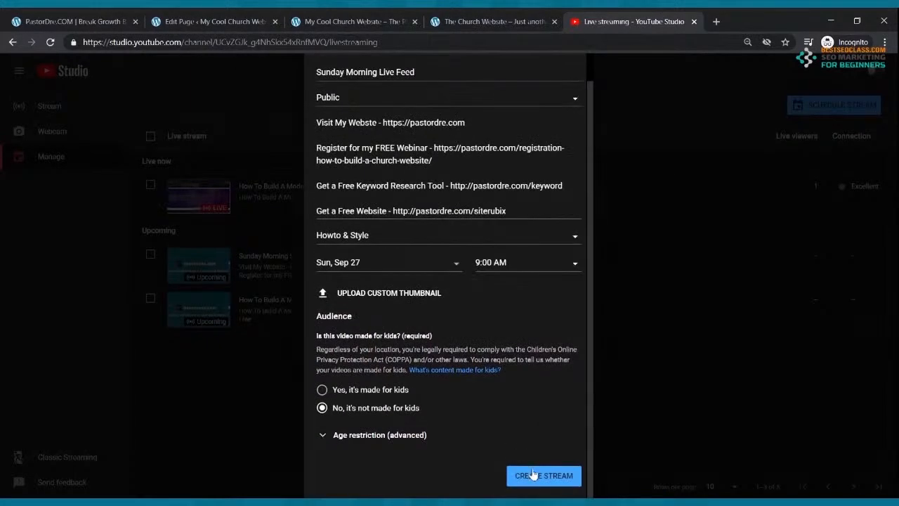
pyautogui.click(528, 473)
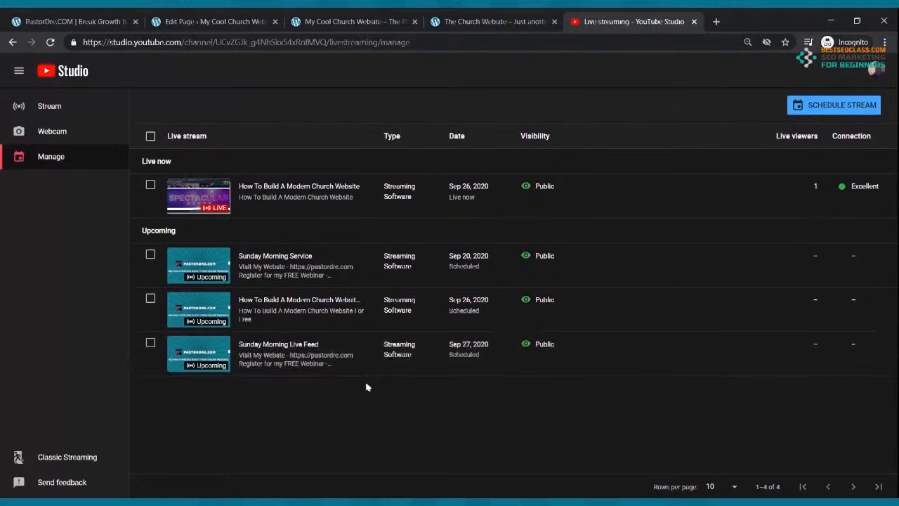
# Copy the Sunday Morning Live Feed share link and go back to the Live Webcast editor tab
pyautogui.click(212, 355)
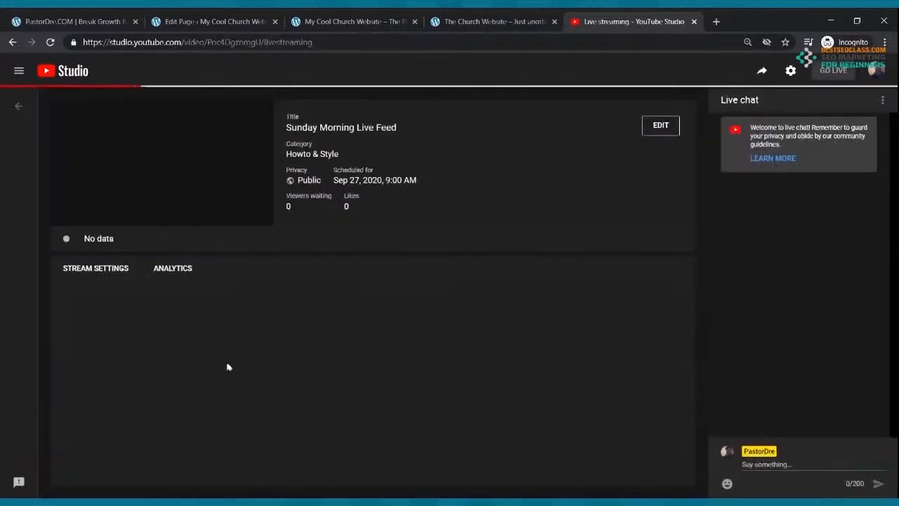
pyautogui.click(762, 72)
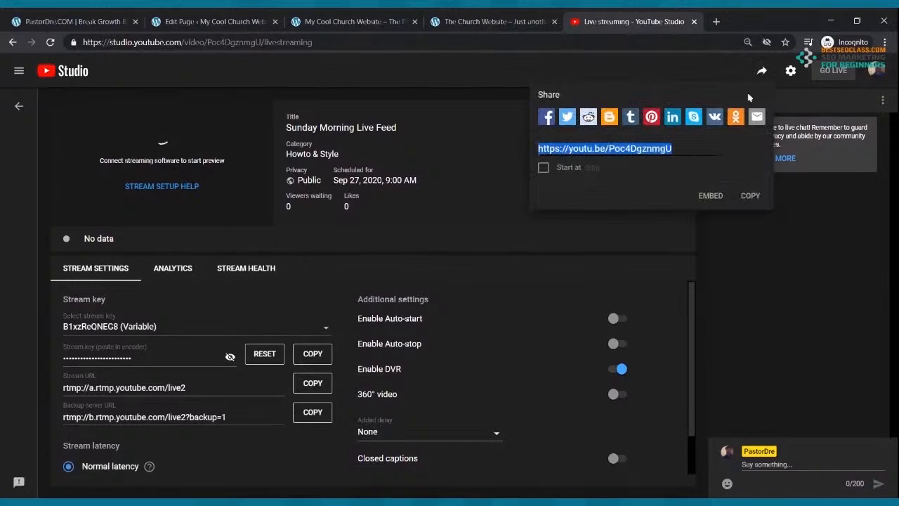
pyautogui.click(748, 196)
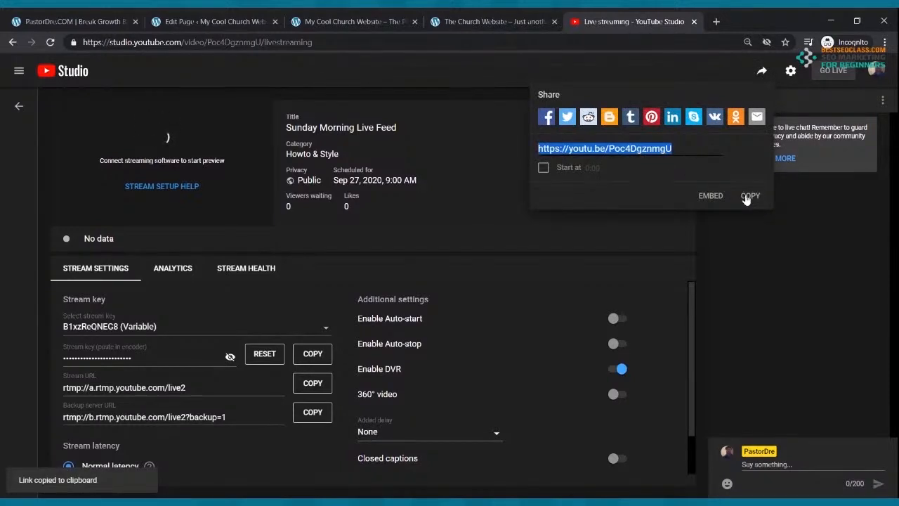
pyautogui.click(247, 21)
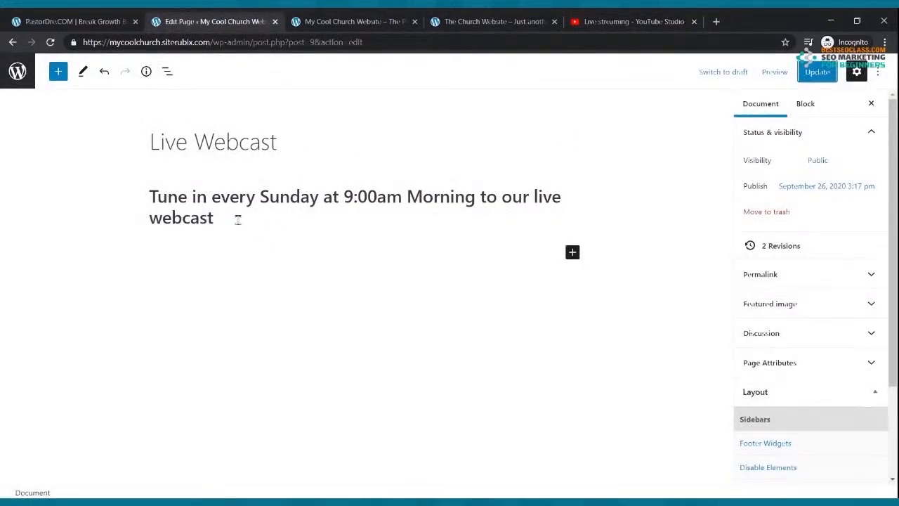
# Insert a YouTube embed block into the Live Webcast page
pyautogui.click(573, 252)
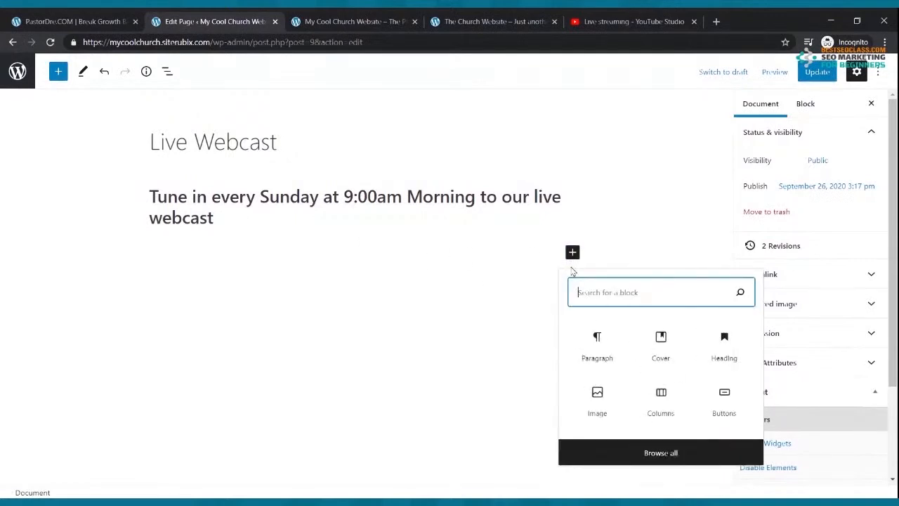
pyautogui.write('you')
pyautogui.click(597, 340)
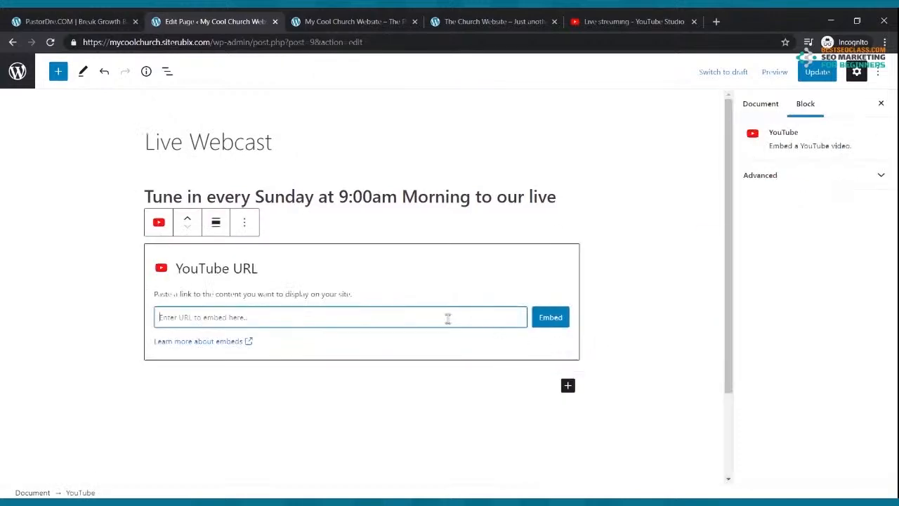
# Embed the copied Sunday Morning Live Feed link in the block and update the page
pyautogui.click(611, 20)
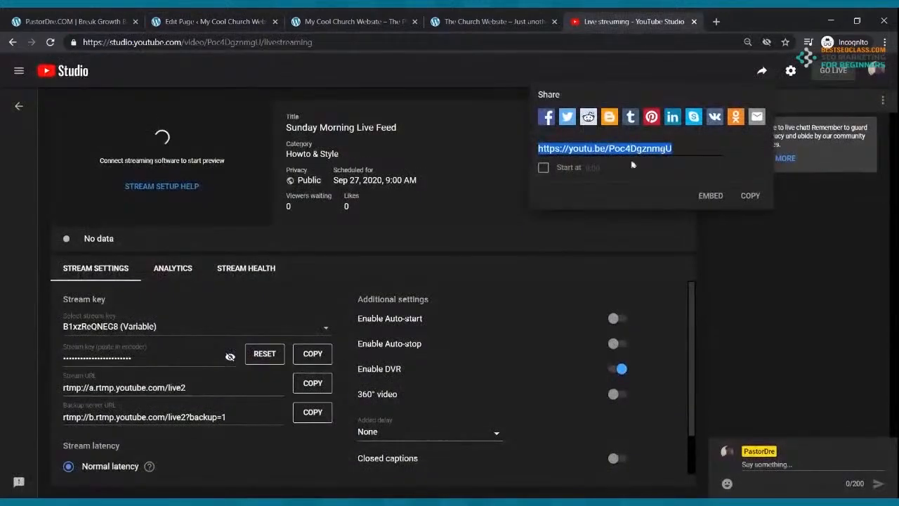
pyautogui.click(749, 196)
pyautogui.click(211, 21)
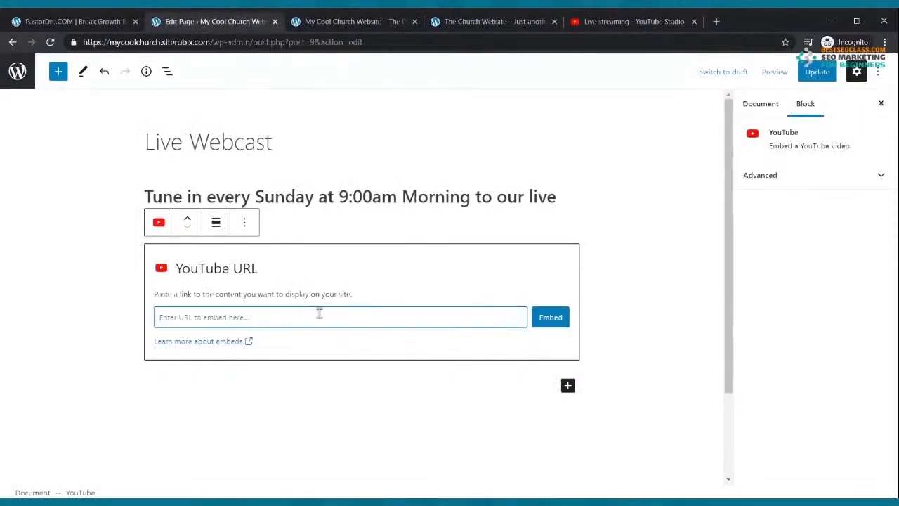
pyautogui.hotkey('ctrl', 'v')
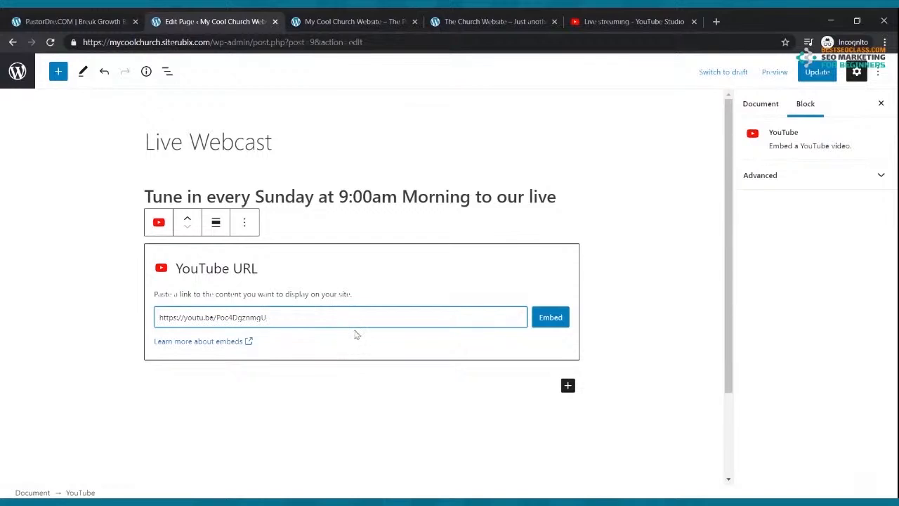
pyautogui.click(558, 318)
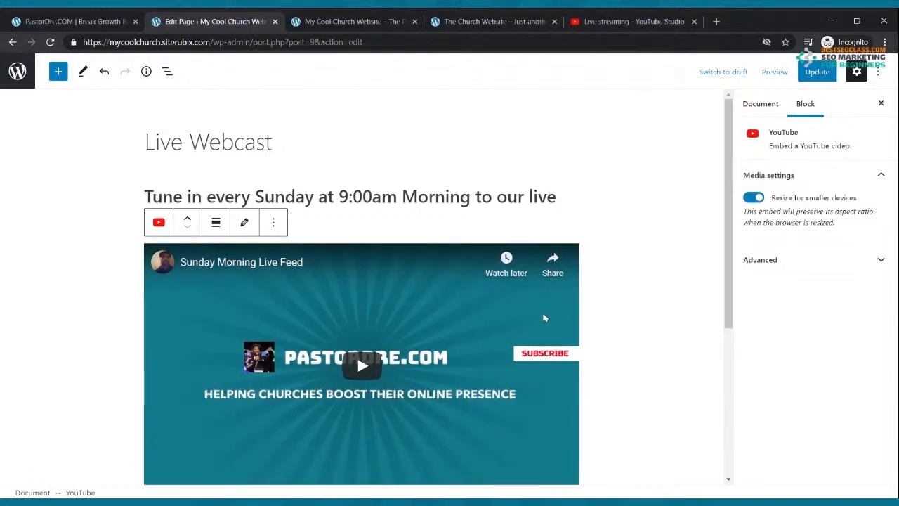
pyautogui.click(806, 75)
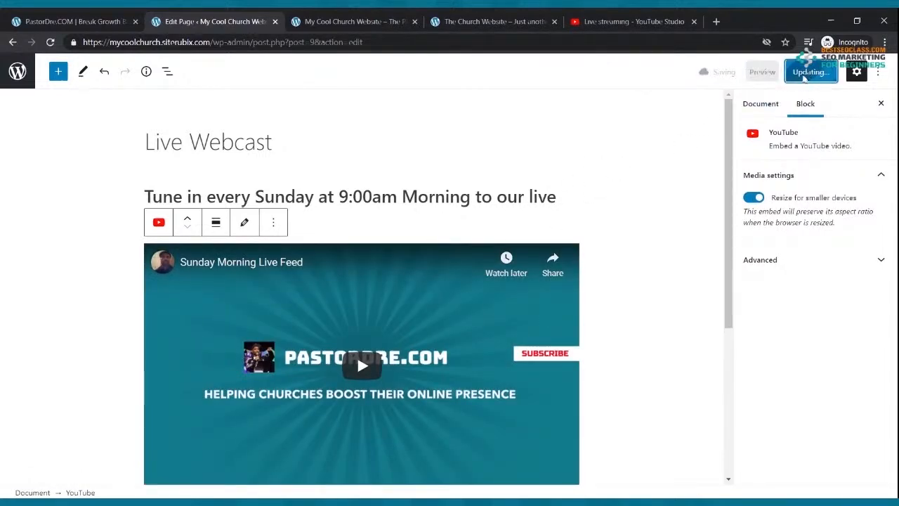
# Open the Live Webcast page on the live site to see the embedded video
pyautogui.click(363, 17)
pyautogui.scroll(10, 269, 117)
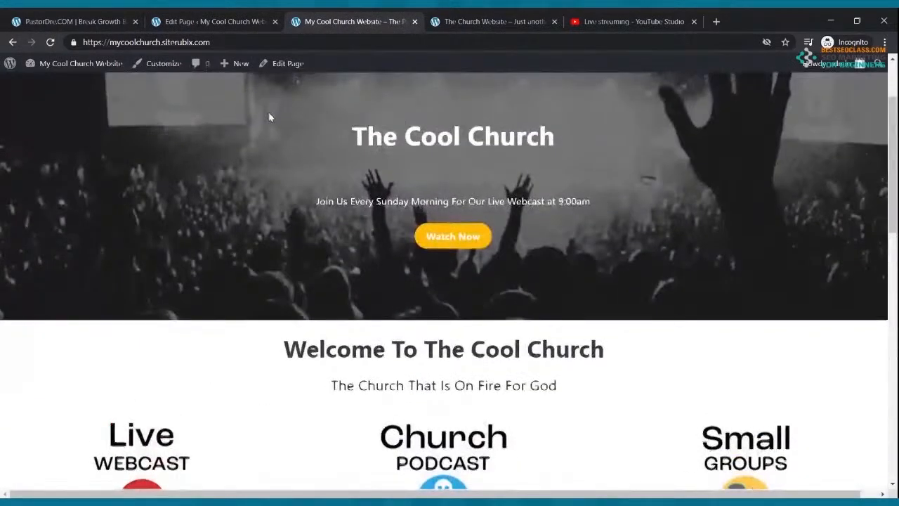
pyautogui.scroll(2, 269, 117)
pyautogui.click(194, 141)
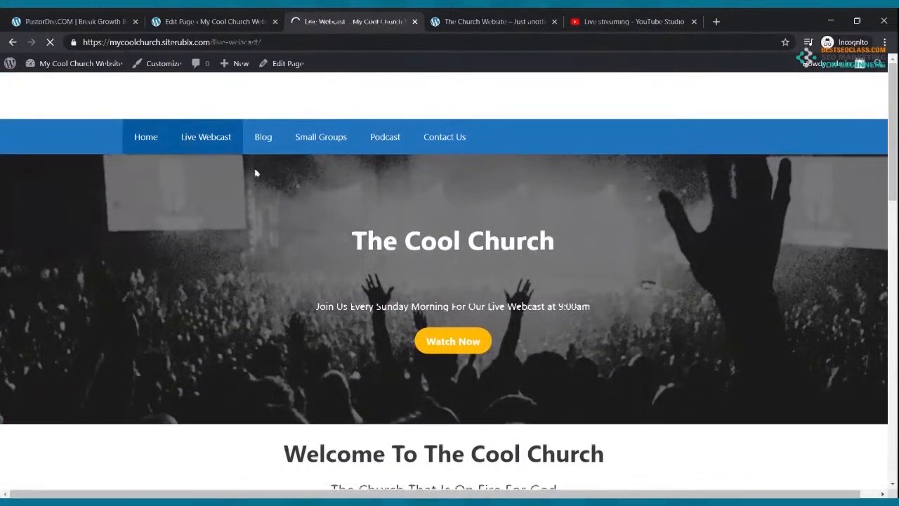
pyautogui.scroll(-3, 354, 172)
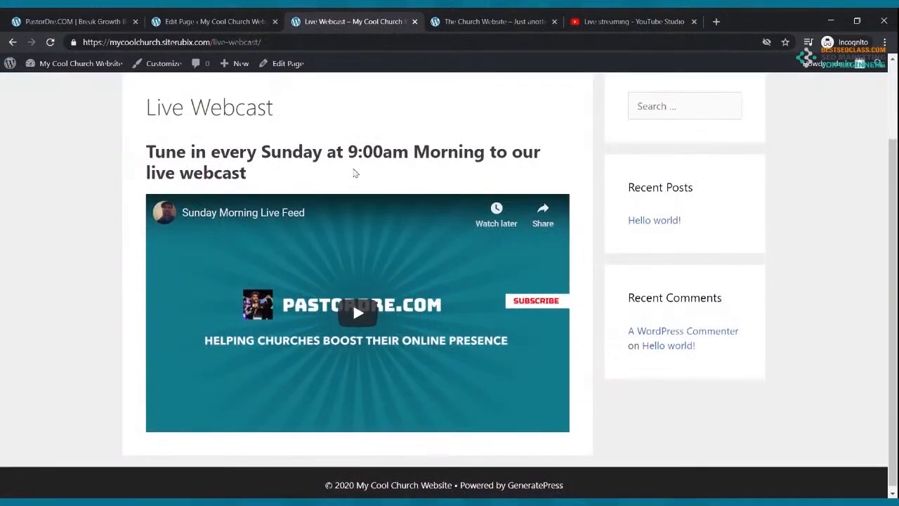
pyautogui.scroll(1, 376, 190)
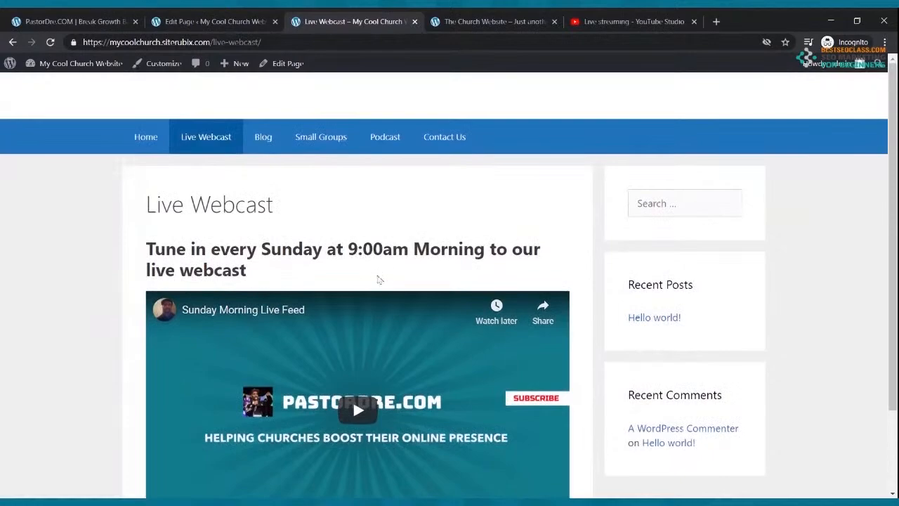
# Close the YouTube Studio tab and return to the published Live Webcast page
pyautogui.click(677, 21)
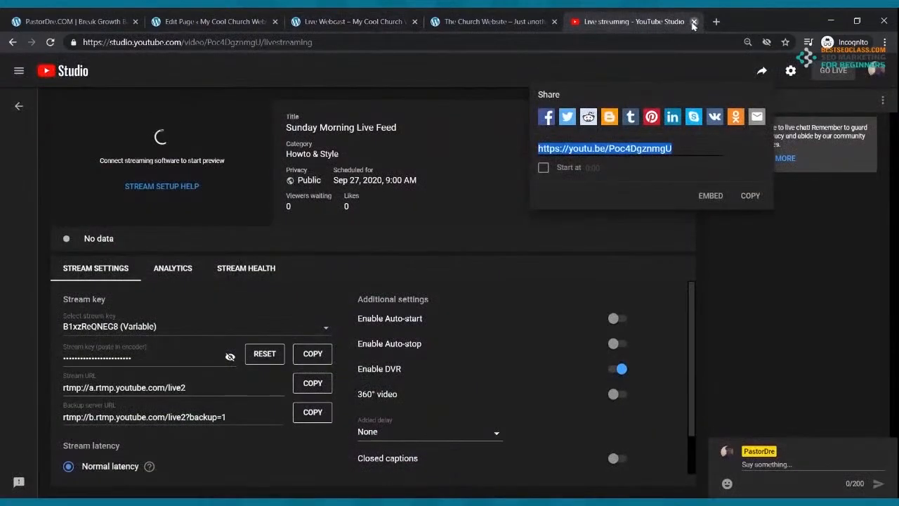
pyautogui.click(693, 23)
pyautogui.click(348, 22)
pyautogui.scroll(-2, 352, 115)
pyautogui.scroll(2, 349, 115)
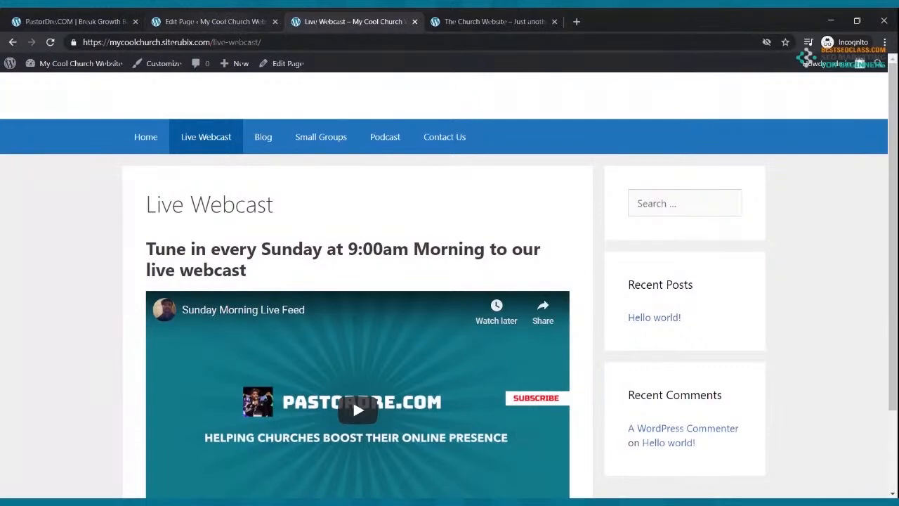
# Set the Live Webcast page layout to Content (no sidebars) and update the page
pyautogui.click(211, 21)
pyautogui.click(351, 226)
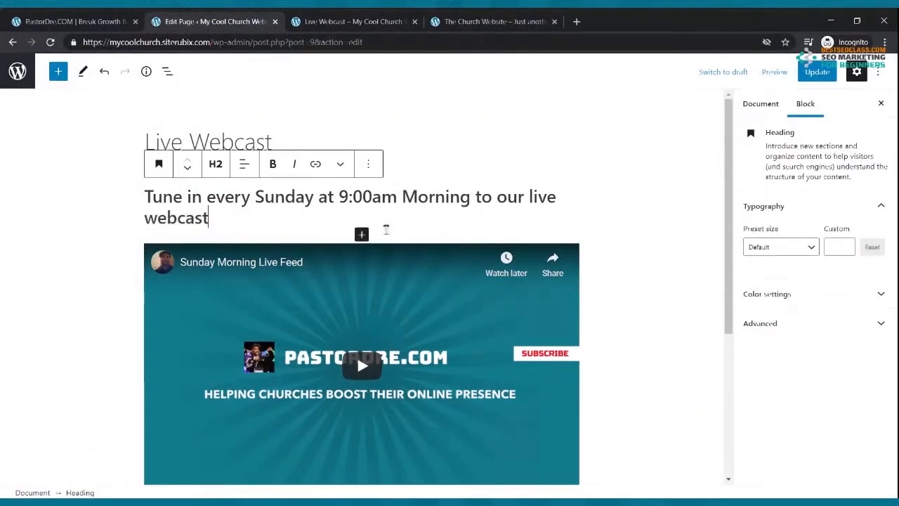
pyautogui.click(341, 142)
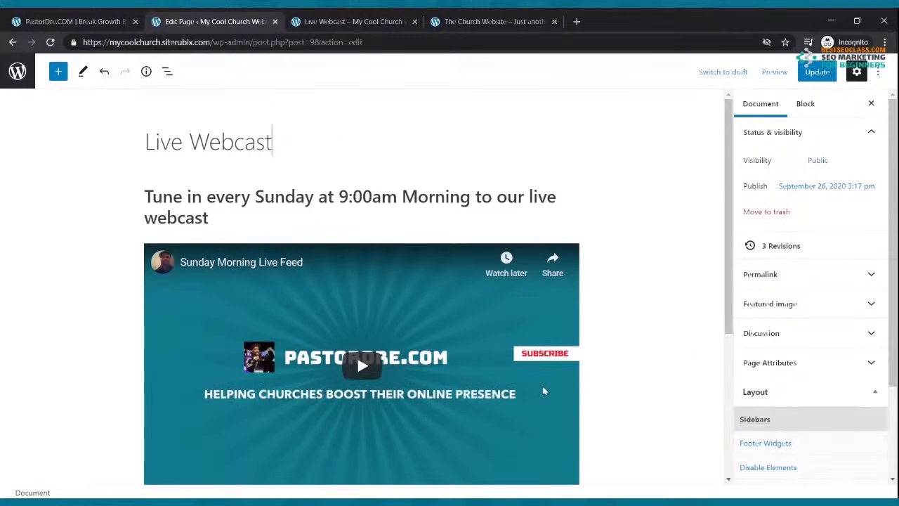
pyautogui.click(534, 353)
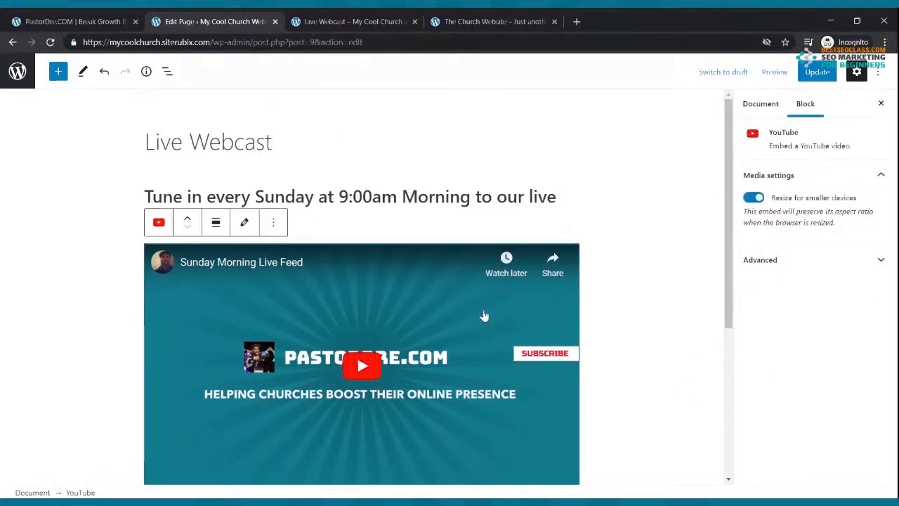
pyautogui.click(363, 143)
pyautogui.scroll(-2, 724, 295)
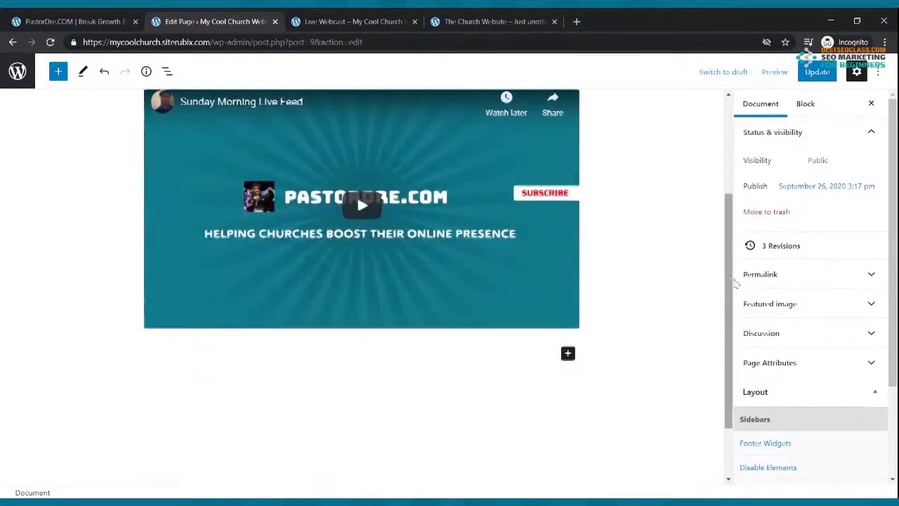
pyautogui.scroll(-1, 730, 283)
pyautogui.scroll(-2, 791, 424)
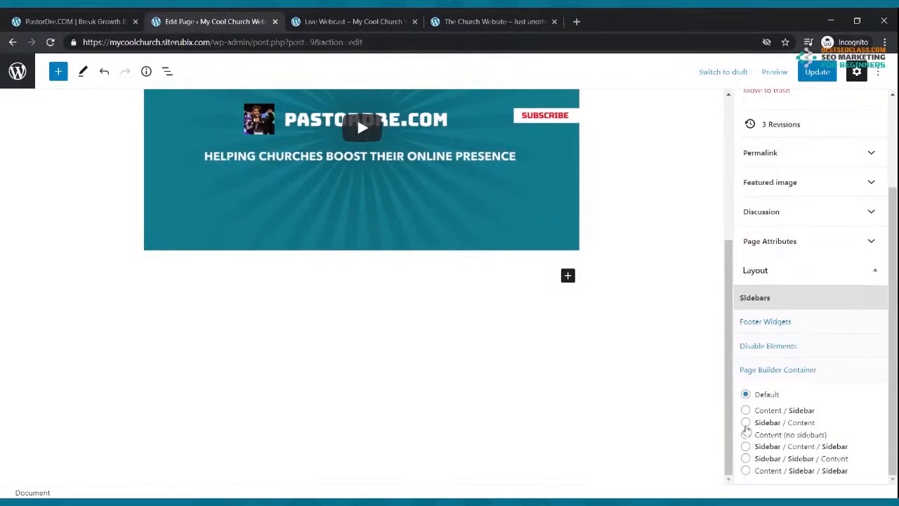
pyautogui.click(745, 435)
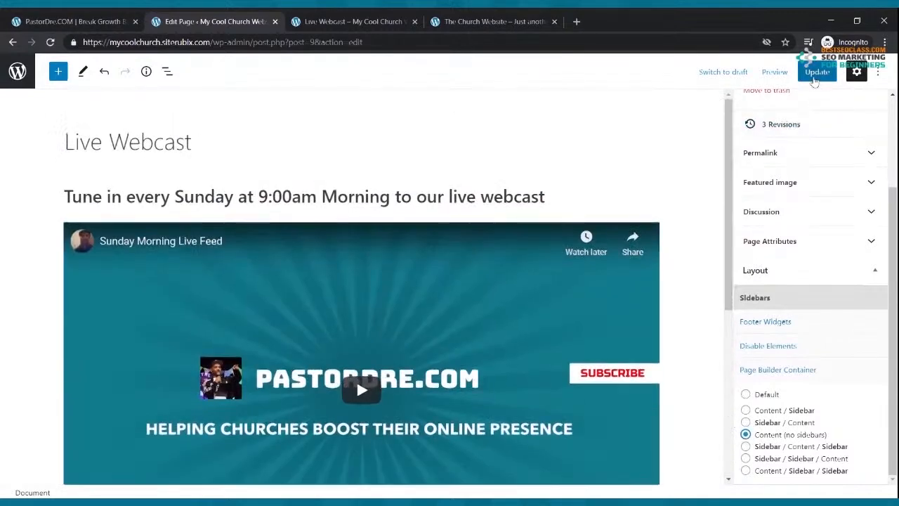
pyautogui.click(817, 71)
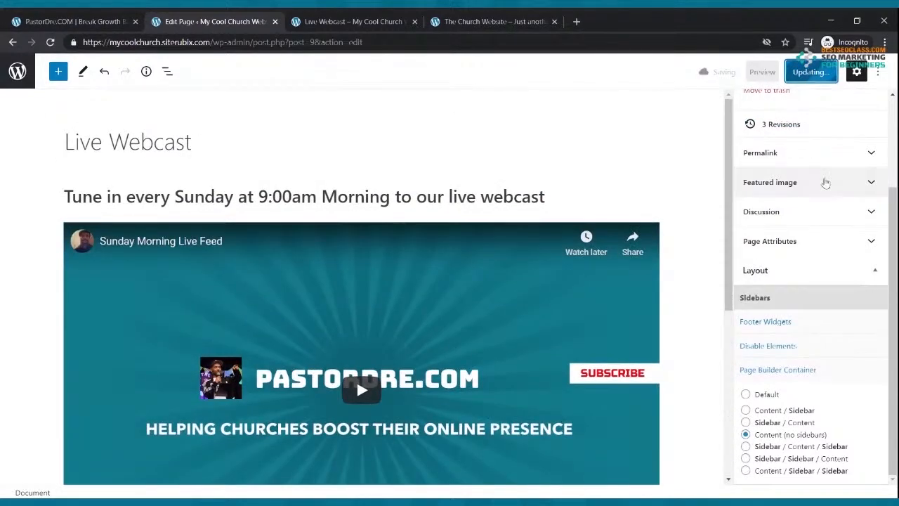
# Reload the published Live Webcast page to check the full-width layout
pyautogui.click(330, 21)
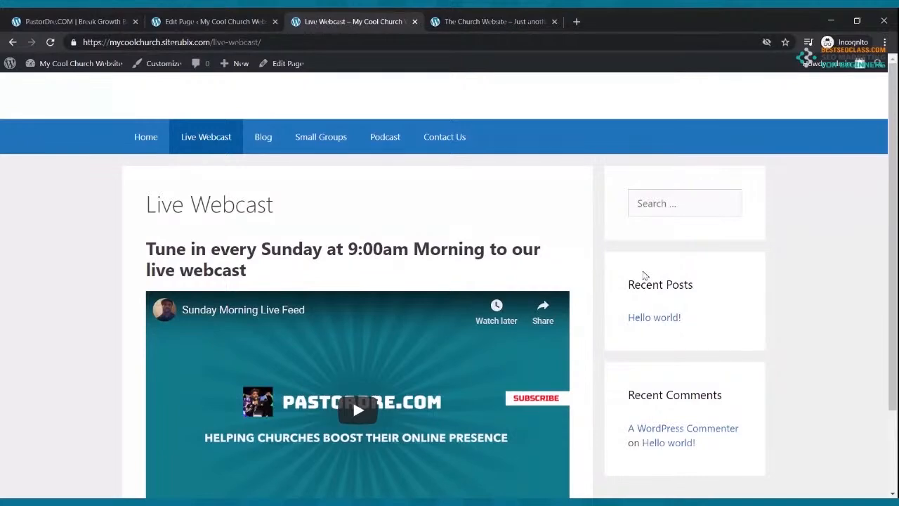
pyautogui.click(51, 42)
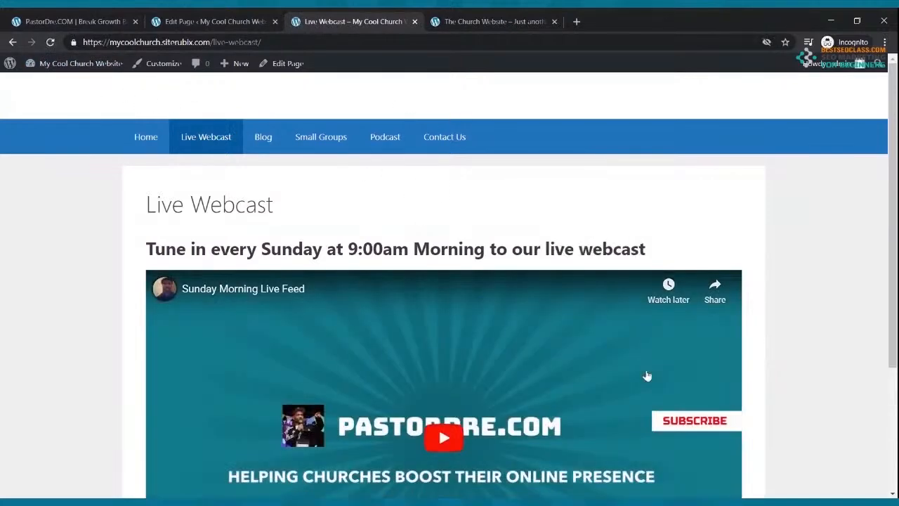
pyautogui.scroll(-3, 647, 371)
pyautogui.scroll(3, 644, 371)
# Update the page again and reload the live page to confirm the new layout
pyautogui.click(214, 22)
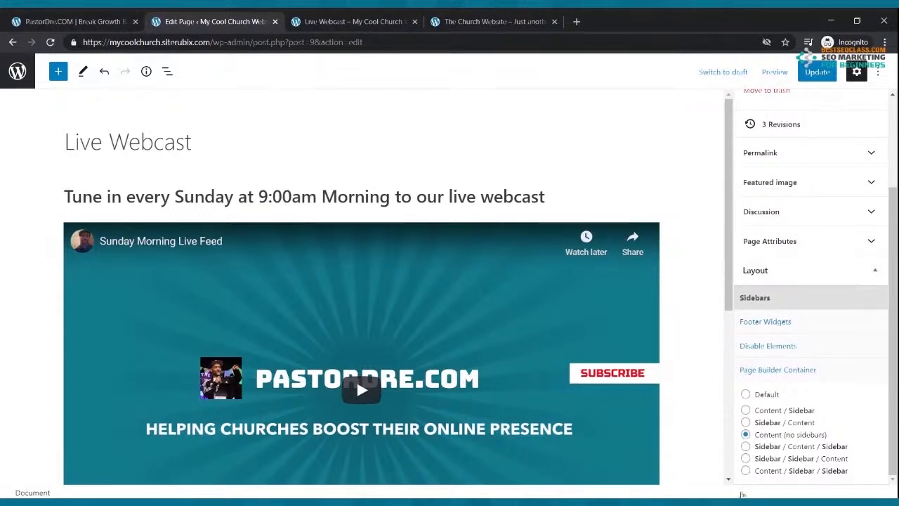
pyautogui.click(815, 72)
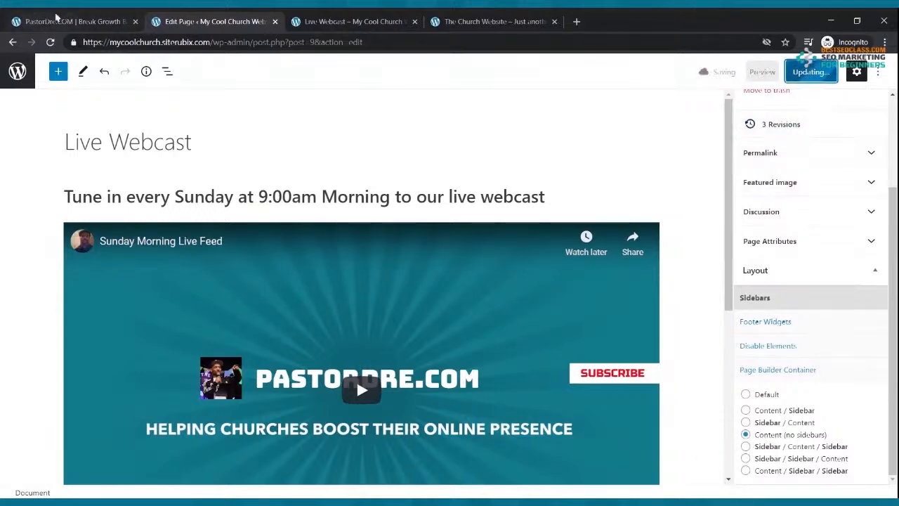
pyautogui.click(297, 21)
pyautogui.click(51, 42)
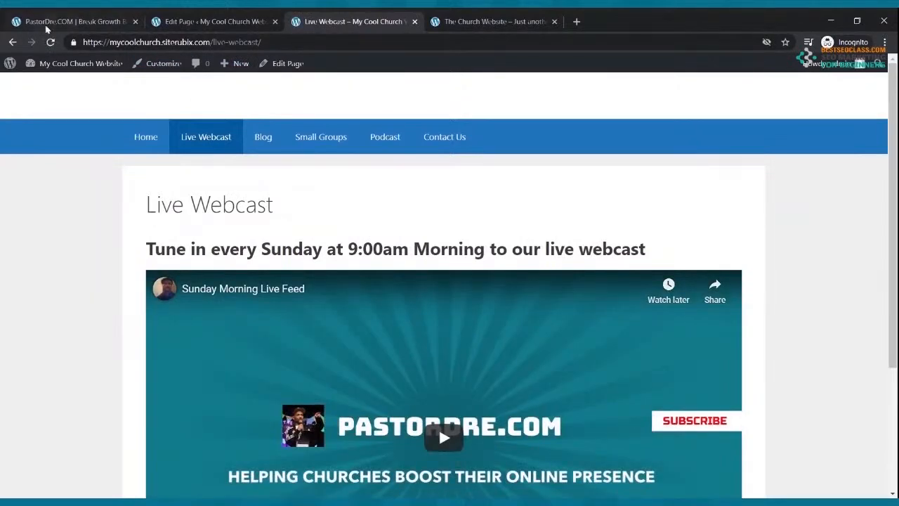
pyautogui.scroll(-1, 232, 186)
pyautogui.scroll(1, 232, 186)
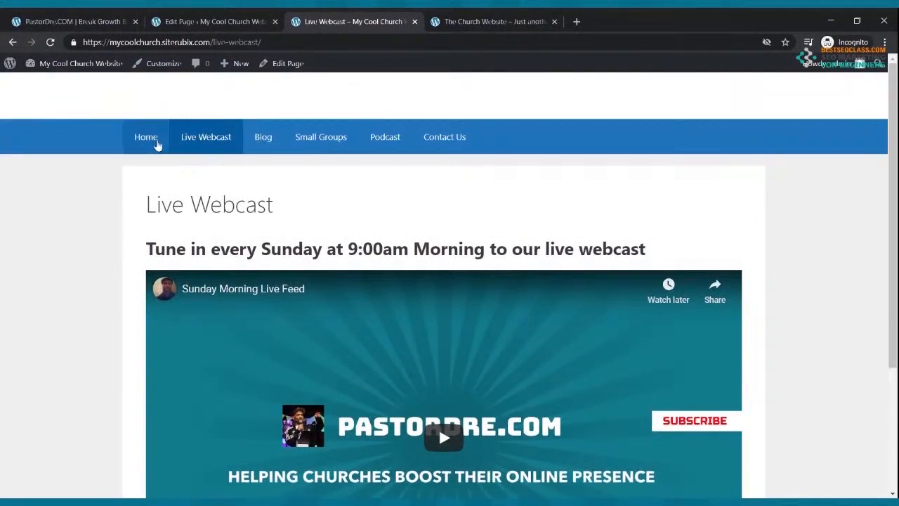
# Open the Home page for editing from the admin's All Pages list
pyautogui.click(155, 147)
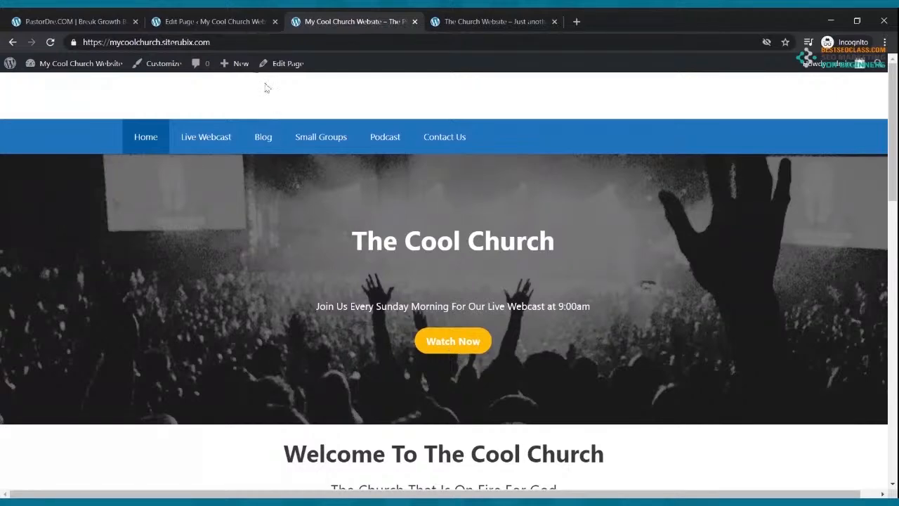
pyautogui.click(214, 22)
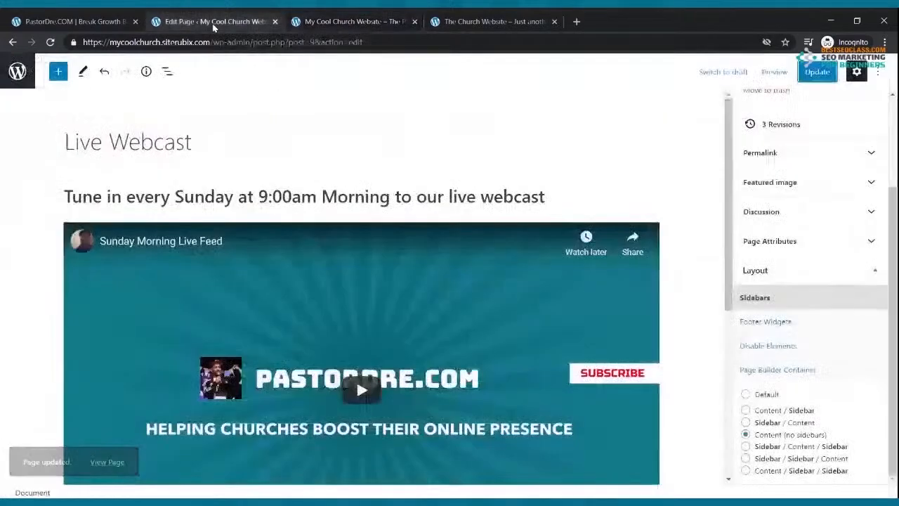
pyautogui.click(12, 42)
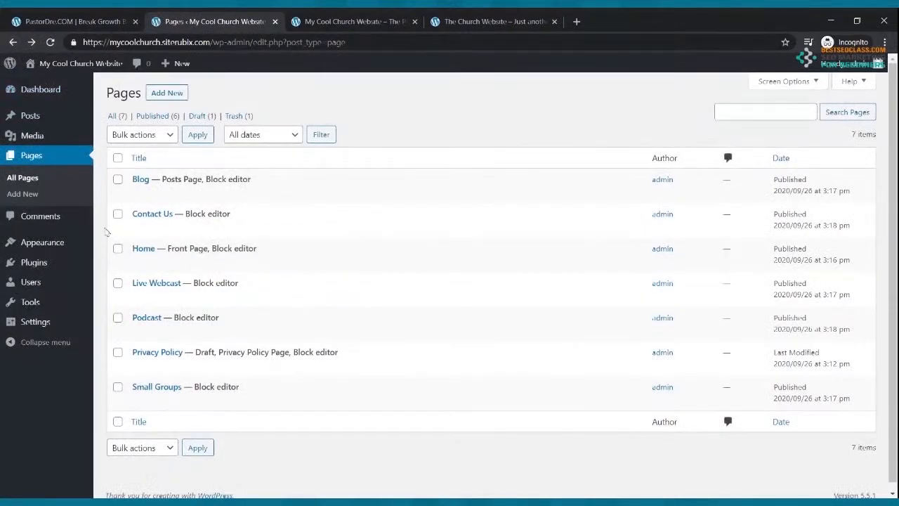
pyautogui.click(139, 263)
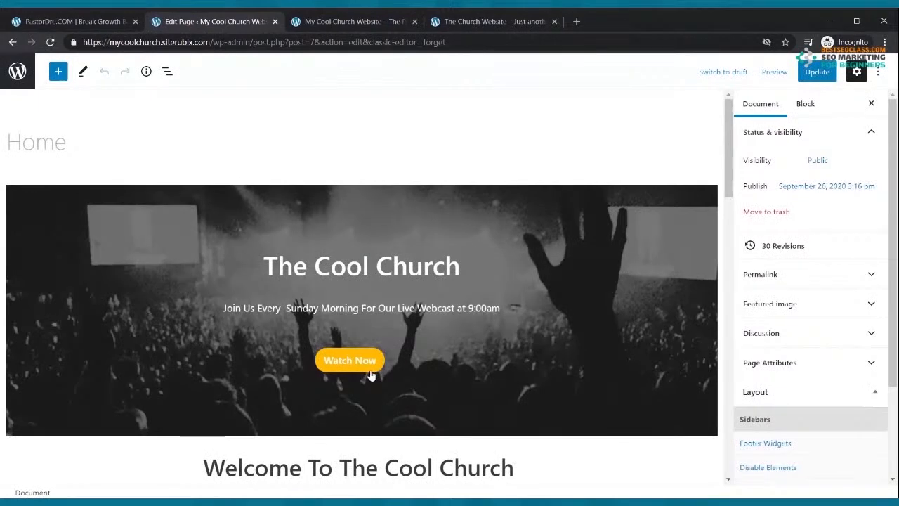
# Select the Watch Now button and compare it with the live homepage
pyautogui.click(370, 374)
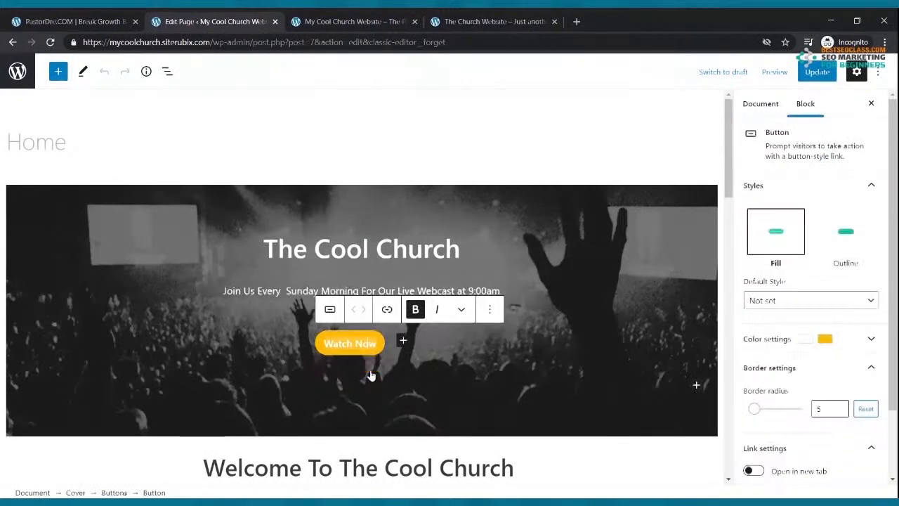
pyautogui.click(341, 22)
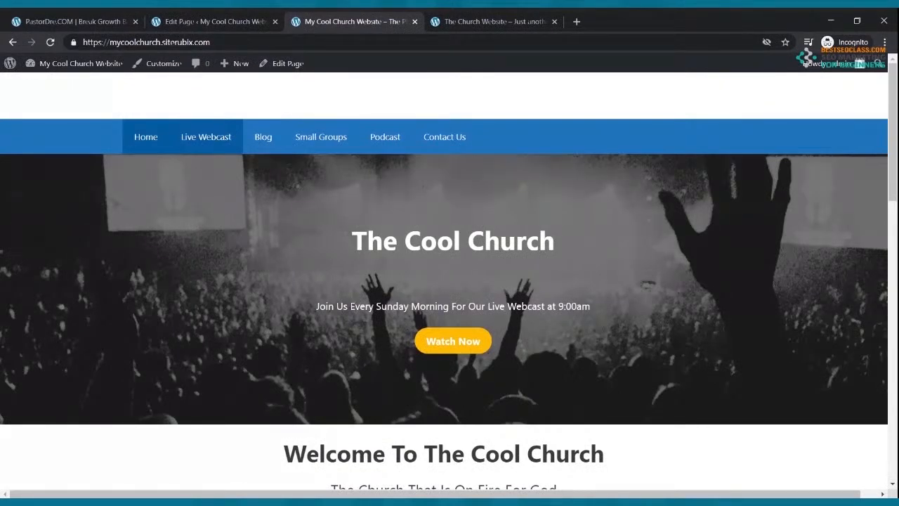
pyautogui.click(160, 19)
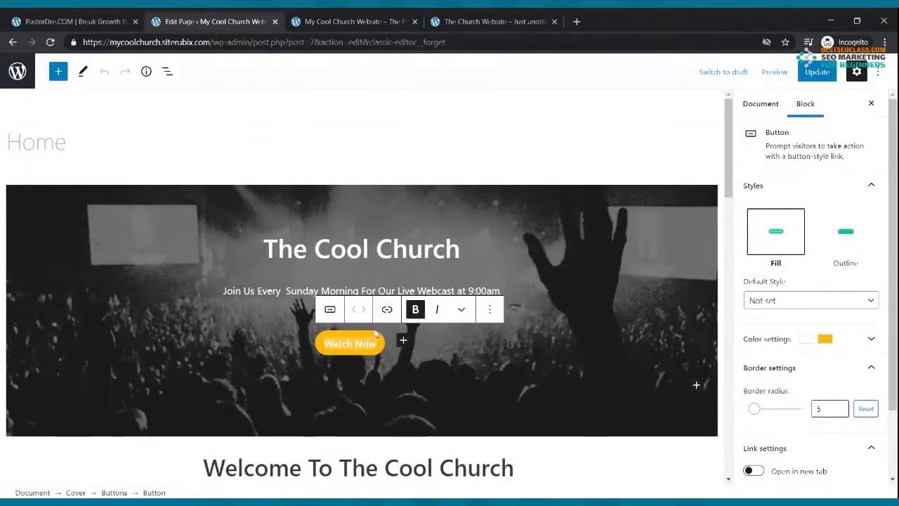
# Link the Watch Now button to the /live-webcast/ page and update the Home page
pyautogui.click(387, 312)
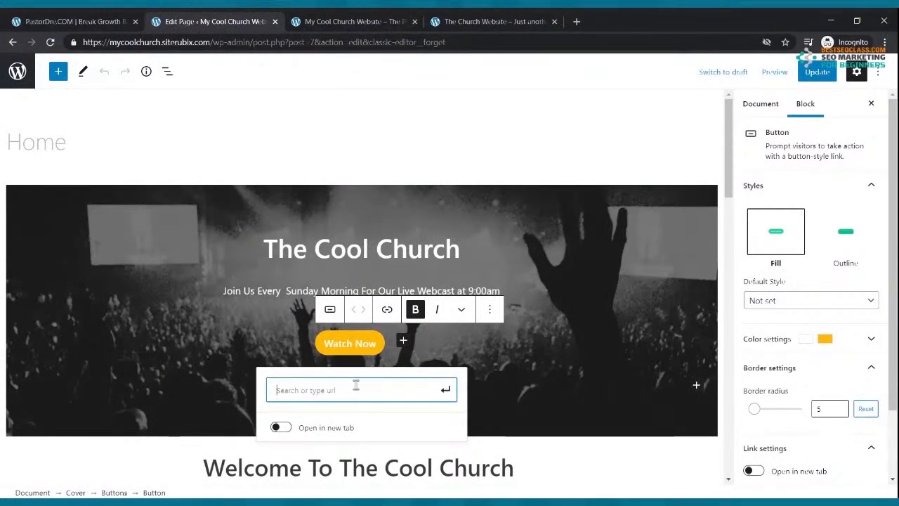
pyautogui.write('https://mycoolchurch.siterubix.com/live-webcast/')
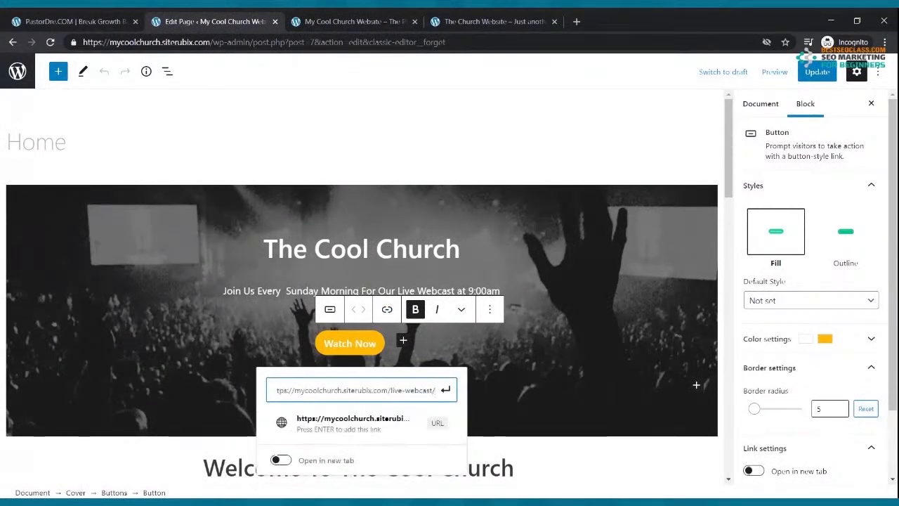
pyautogui.click(445, 391)
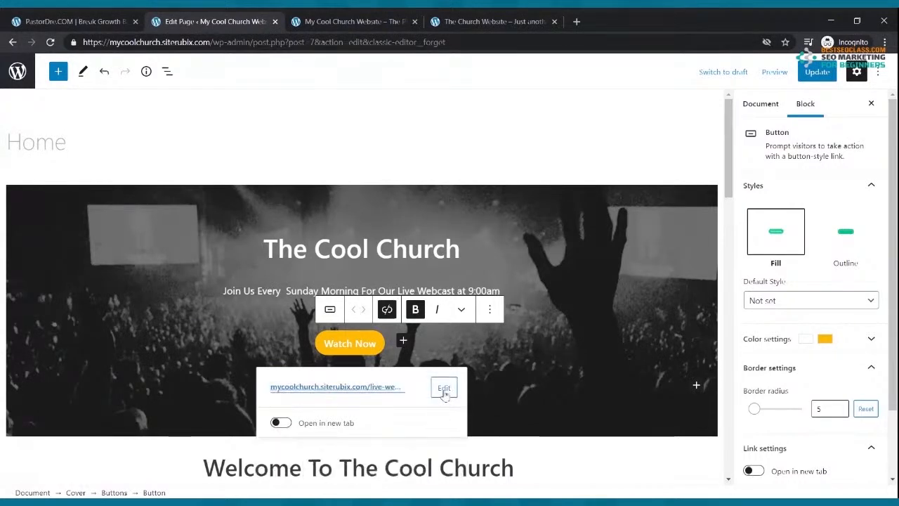
pyautogui.click(814, 73)
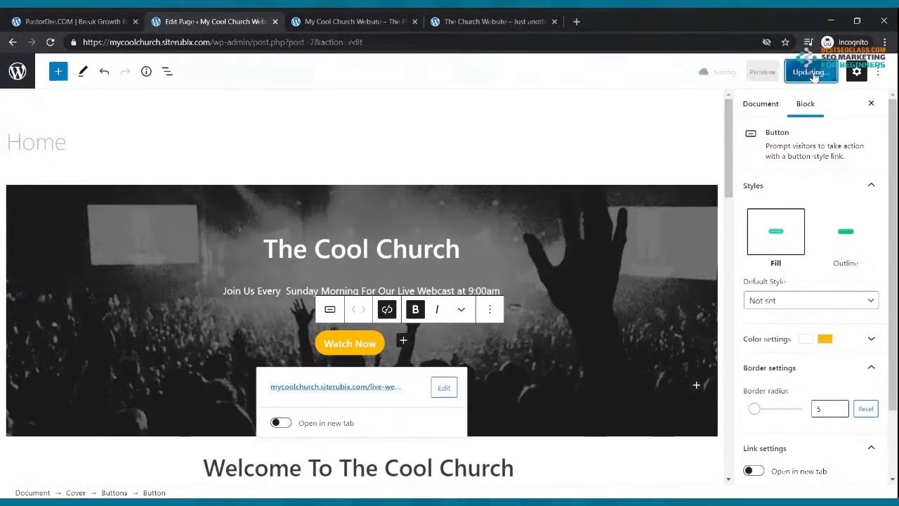
pyautogui.click(372, 25)
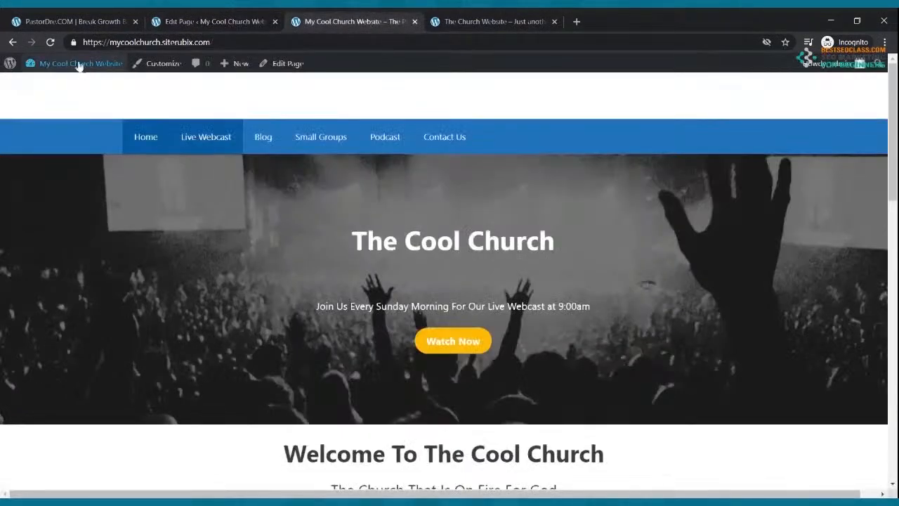
# Reload the live homepage, test Watch Now twice, and scroll through the Live Webcast video page
pyautogui.click(50, 42)
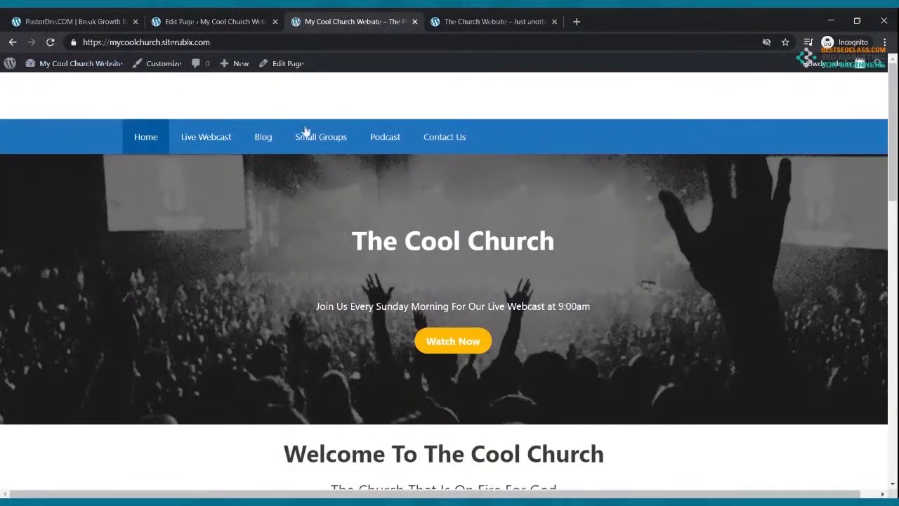
pyautogui.click(438, 342)
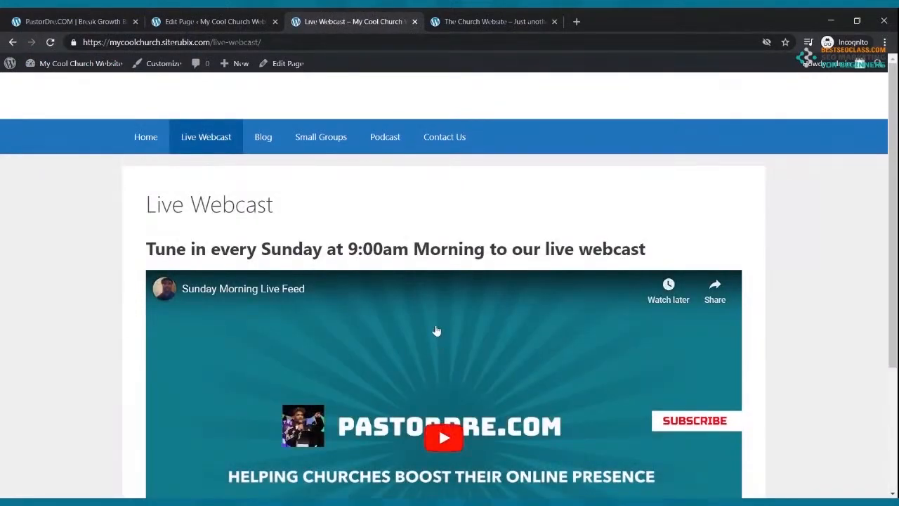
pyautogui.click(153, 146)
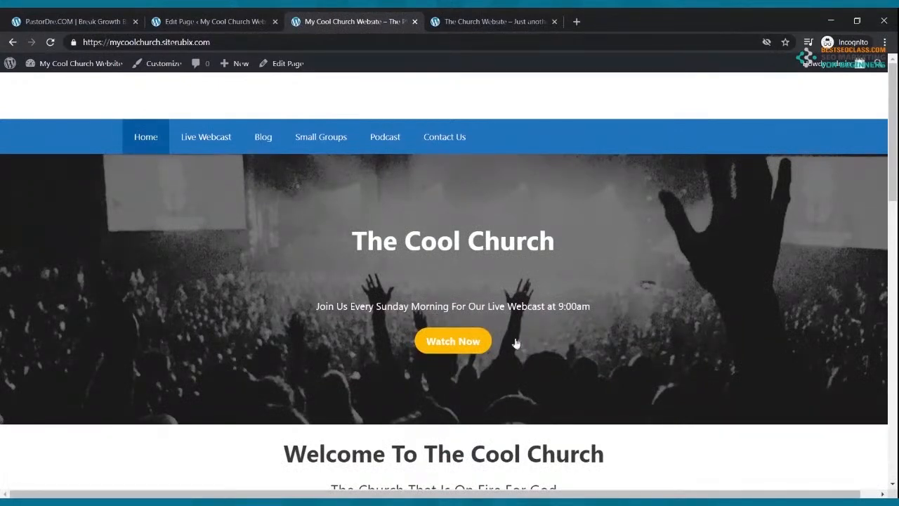
pyautogui.click(469, 342)
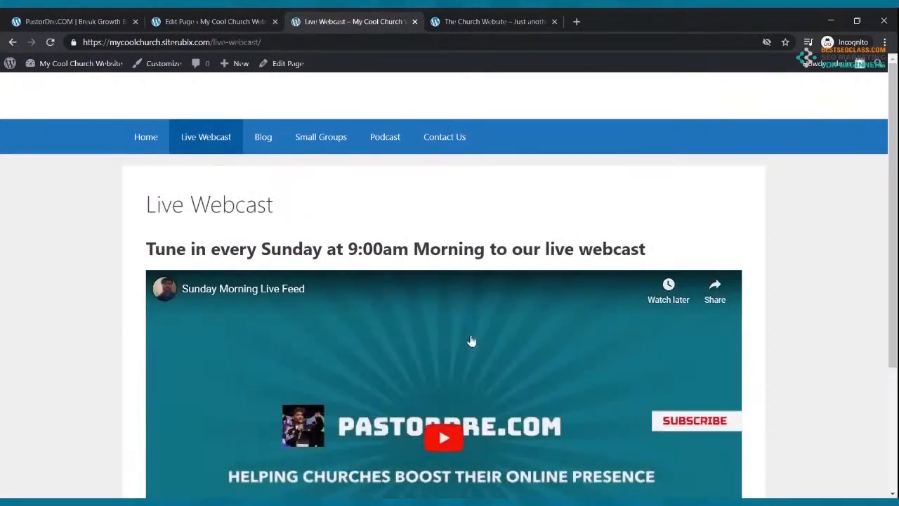
pyautogui.scroll(-3, 469, 342)
pyautogui.scroll(3, 471, 345)
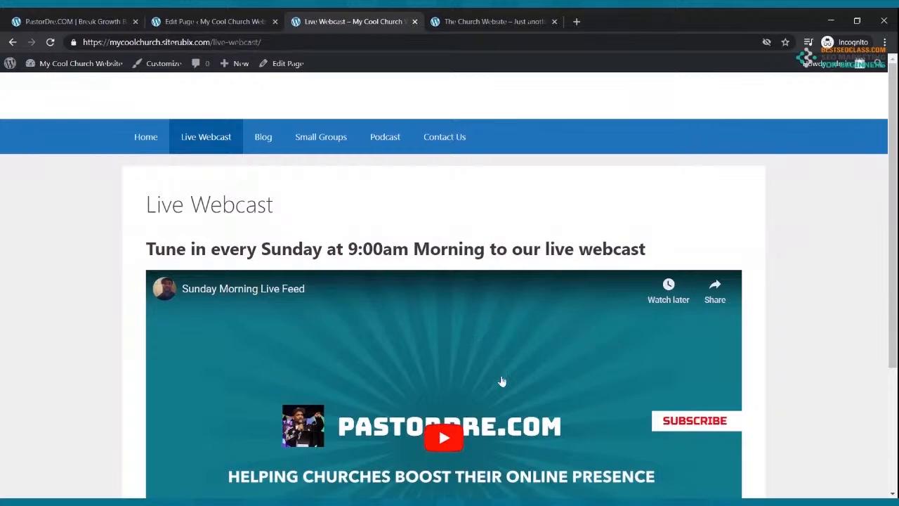
pyautogui.scroll(-2, 478, 352)
pyautogui.scroll(2, 479, 354)
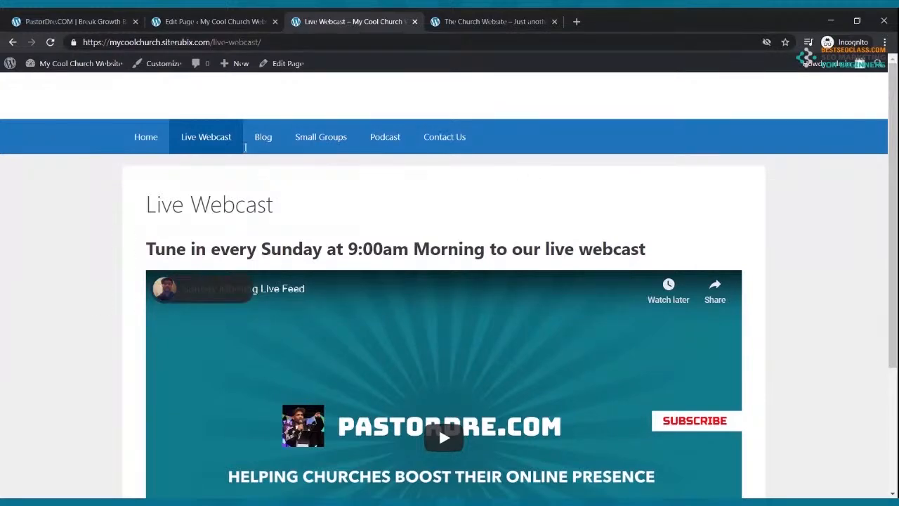
pyautogui.scroll(-3, 407, 232)
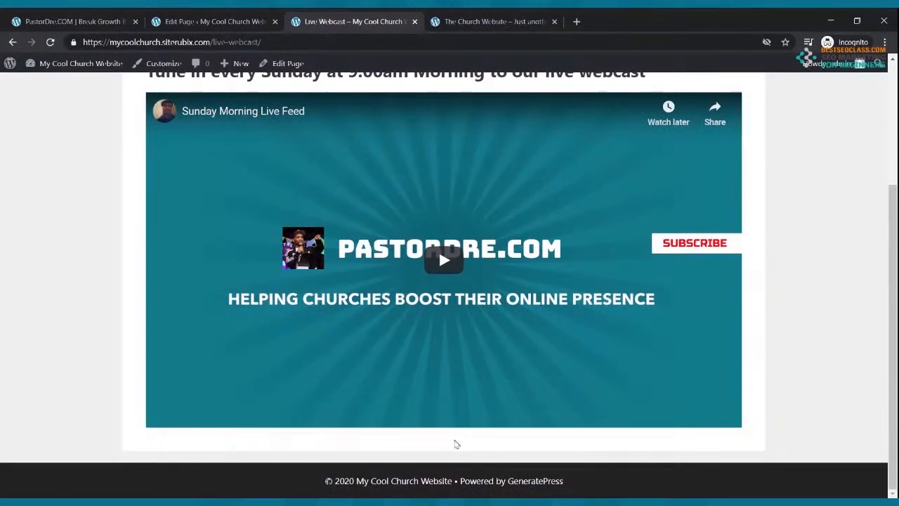
pyautogui.scroll(3, 453, 432)
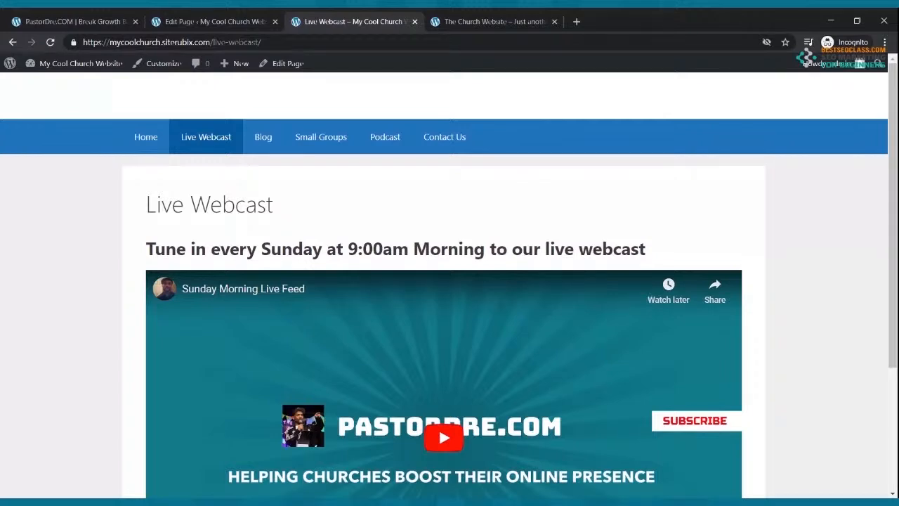
# Open the Live Webcast page via the homepage's Live feature icon, then return Home
pyautogui.click(150, 137)
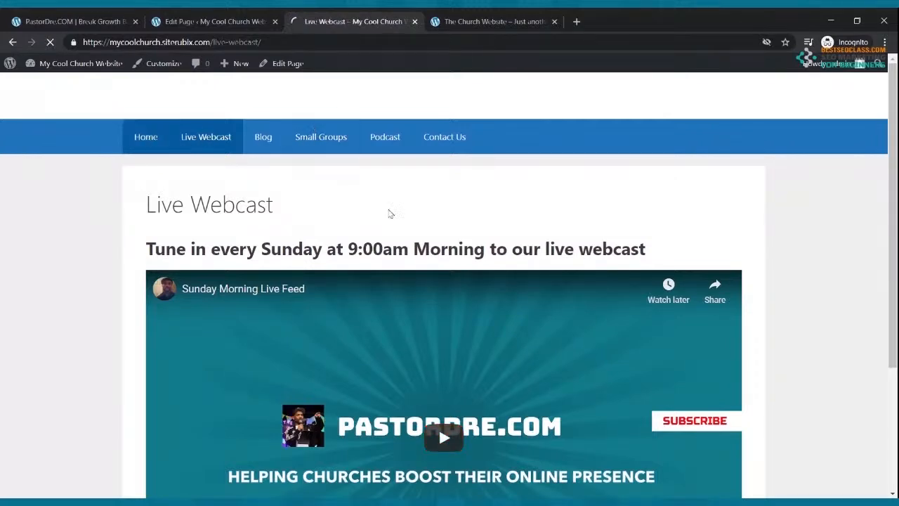
pyautogui.scroll(-8, 387, 210)
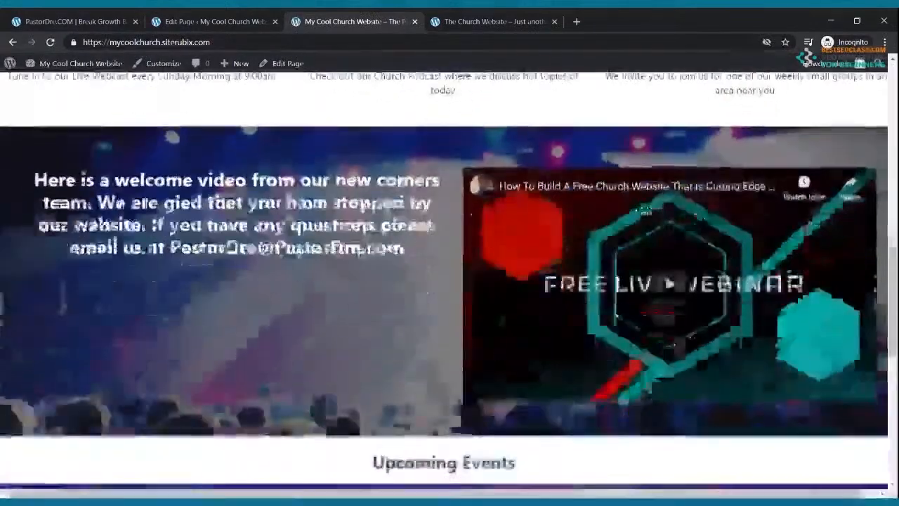
pyautogui.scroll(5, 235, 295)
pyautogui.click(146, 302)
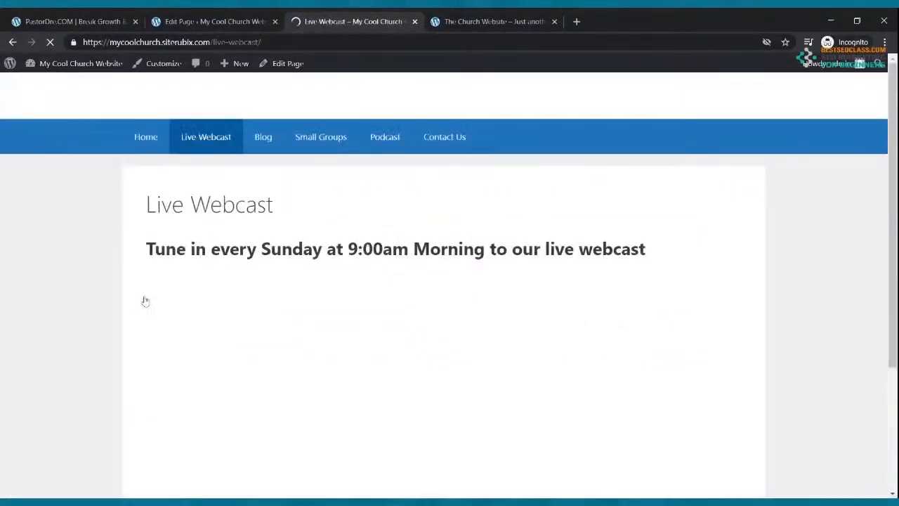
pyautogui.scroll(-2, 277, 225)
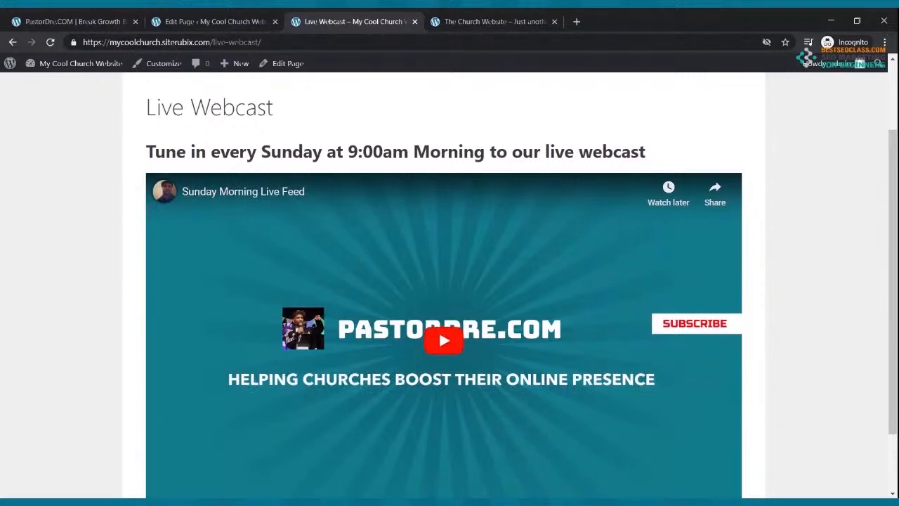
pyautogui.scroll(3, 357, 254)
pyautogui.click(152, 143)
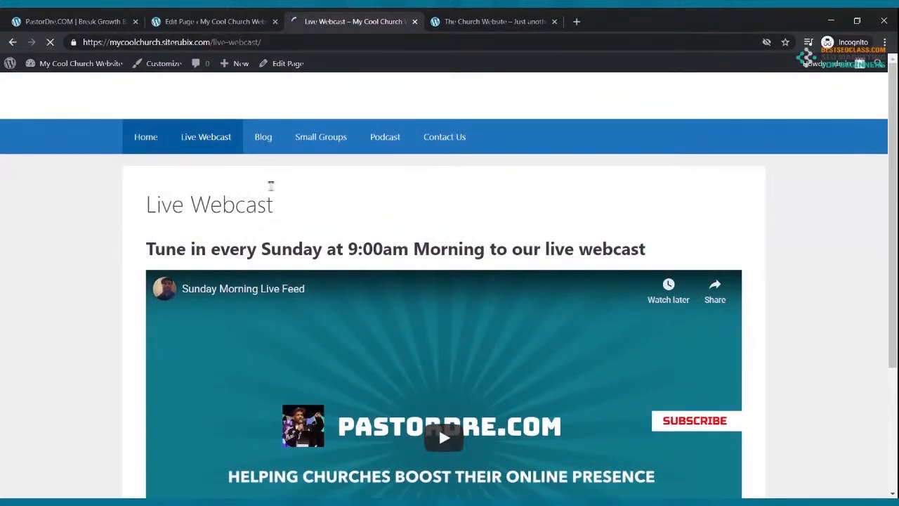
pyautogui.scroll(-8, 295, 183)
pyautogui.scroll(-5, 298, 179)
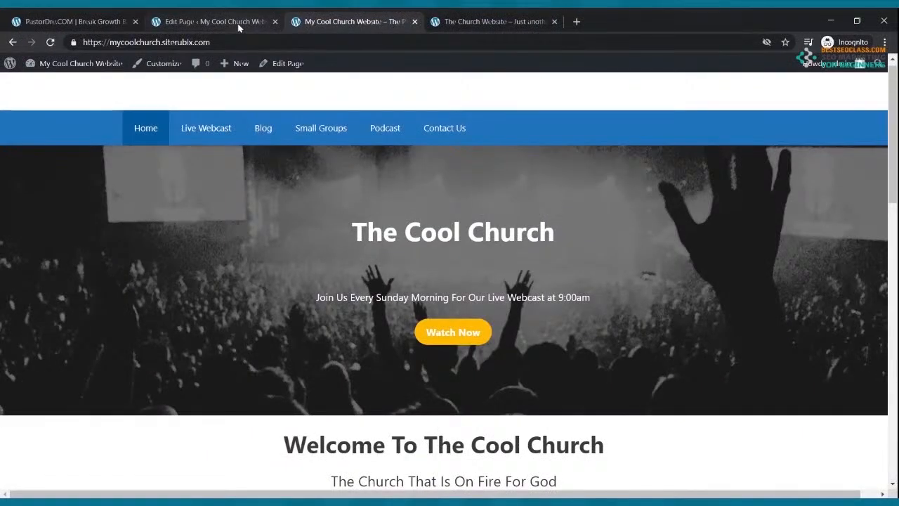
# Trash the Hello world! post from the Posts list and start a blank new post
pyautogui.click(238, 26)
pyautogui.click(17, 70)
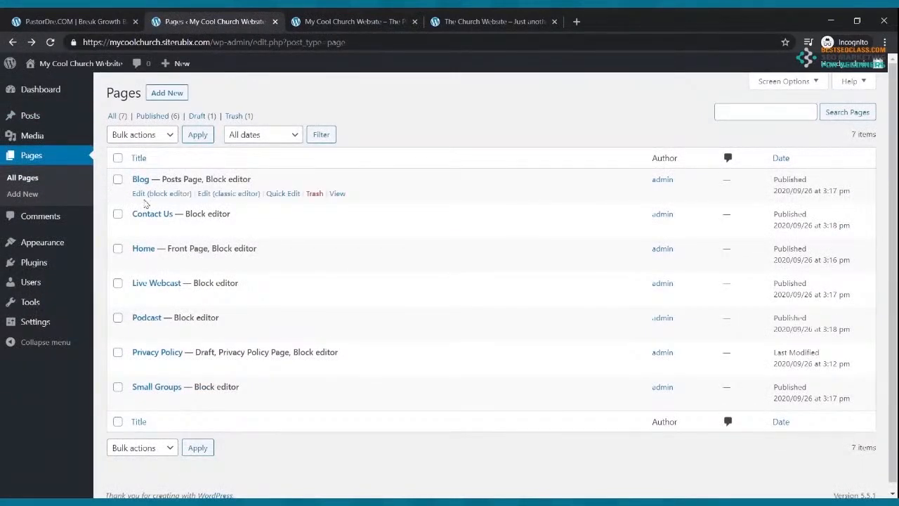
pyautogui.click(40, 119)
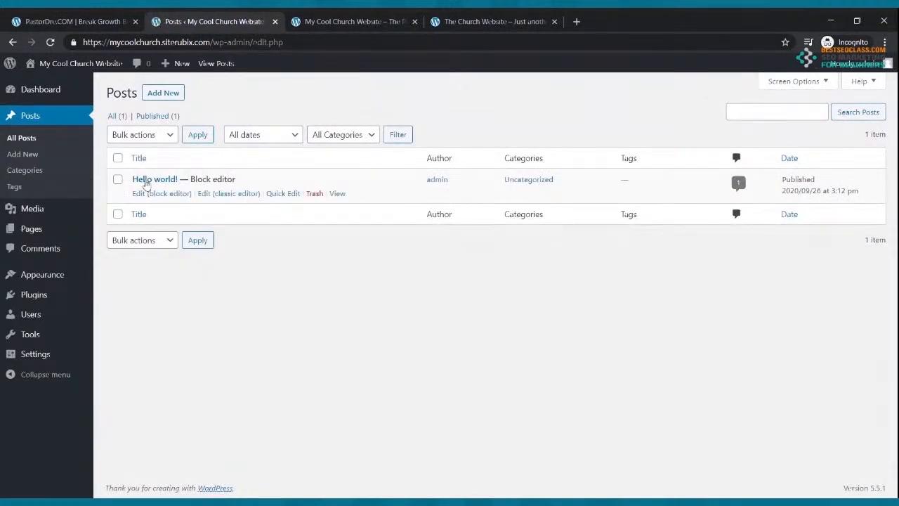
pyautogui.click(313, 194)
pyautogui.click(172, 94)
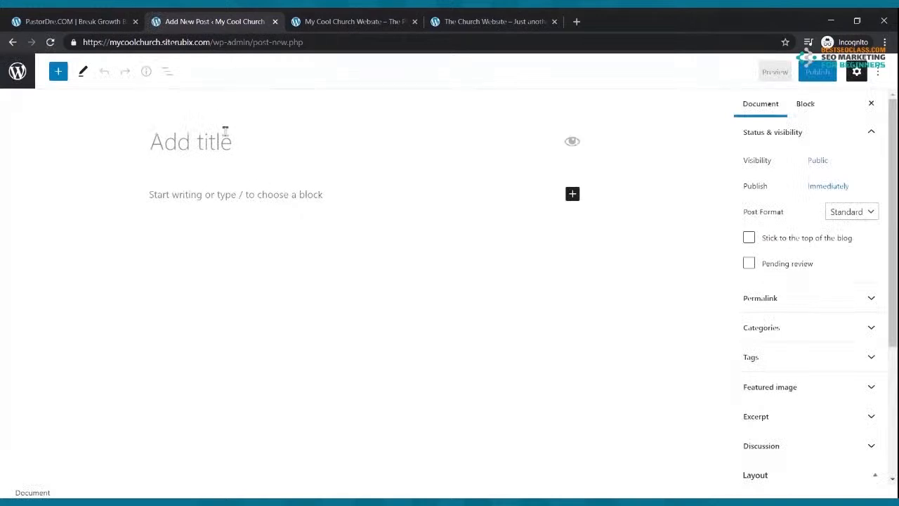
# Title the post 'My Churches First Blog'
pyautogui.write('My c')
pyautogui.press('BackSpace')
pyautogui.write('Churches First b')
pyautogui.press('BackSpace')
pyautogui.write('Blog')
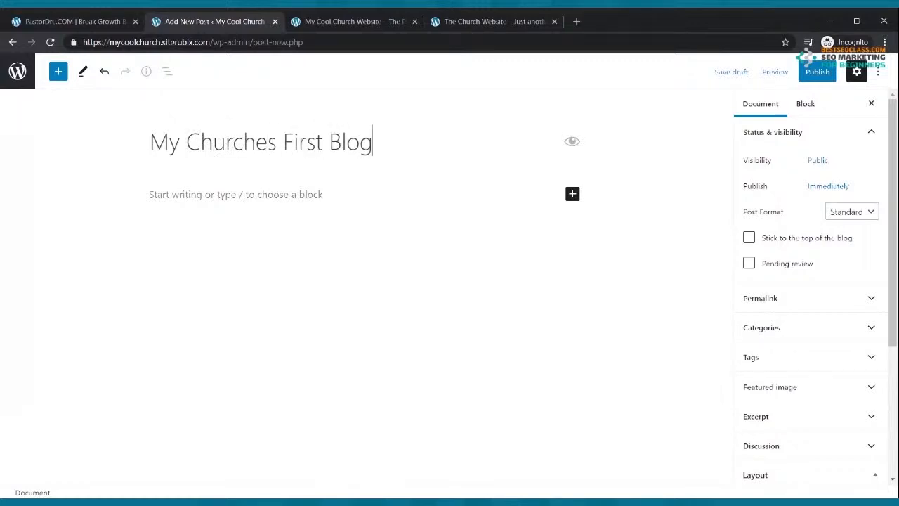
# Write the welcome sentence 'Hello everyone thank you for stopping by our…' as the first paragraph
pyautogui.click(200, 195)
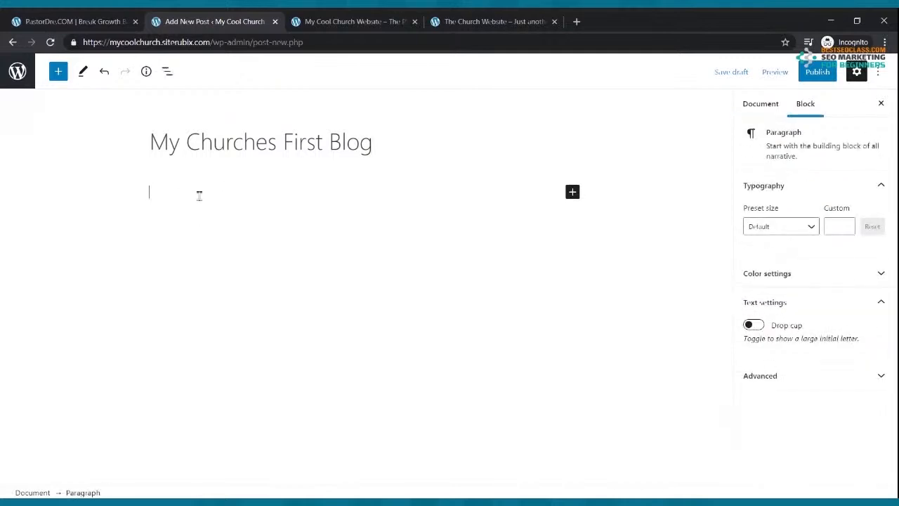
pyautogui.write('Hello everyone thank you for stopping by our')
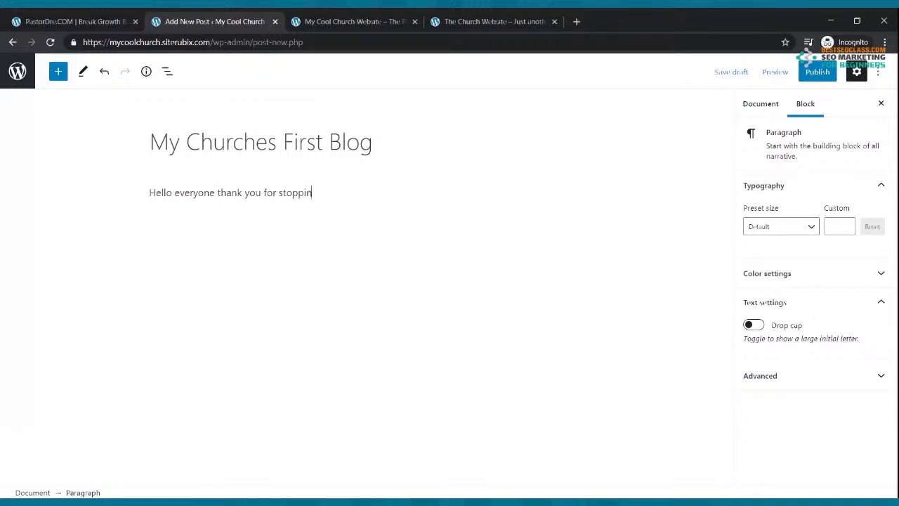
pyautogui.write('og')
pyautogui.press('Return')
# Copy the welcome sentence, paste it into two paragraphs, and start publishing the post
pyautogui.moveTo(381, 200); pyautogui.dragTo(150, 197)
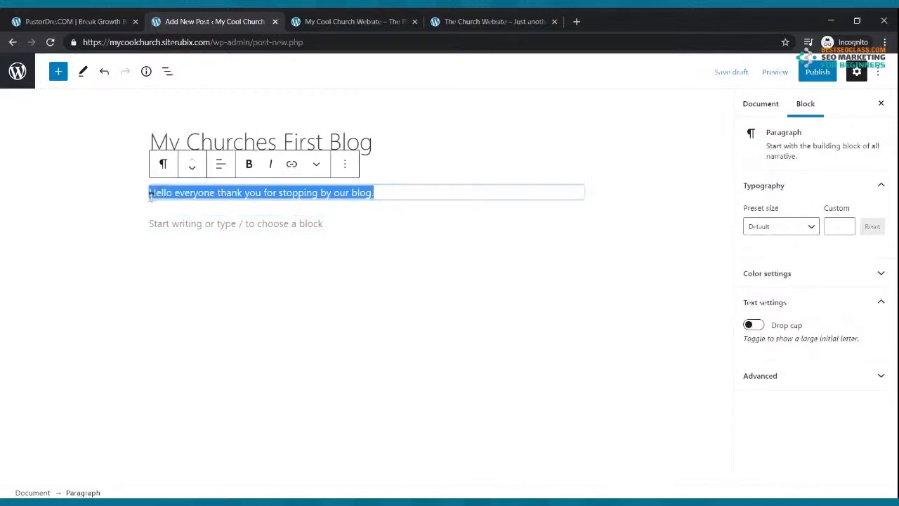
pyautogui.click(429, 196)
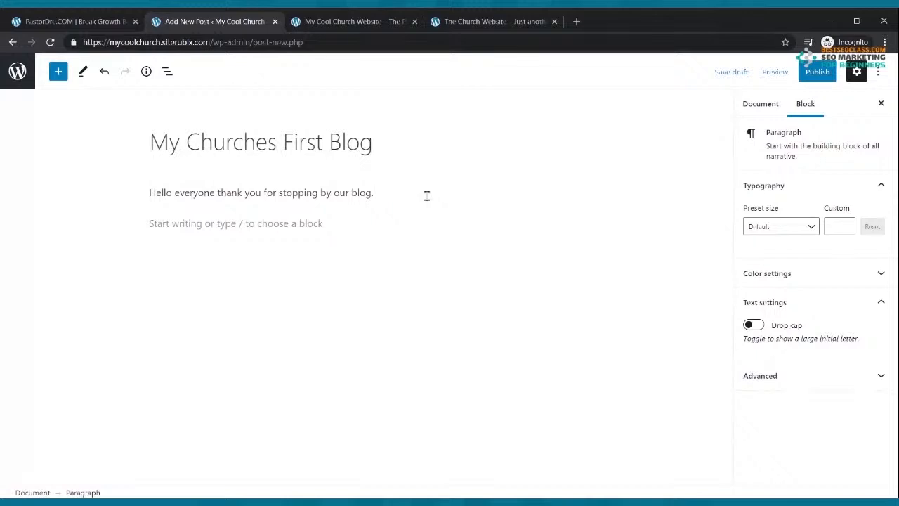
pyautogui.hotkey('ctrl', 'v')
pyautogui.hotkey('ctrl', 'v')
pyautogui.hotkey('ctrl', 'v')
pyautogui.hotkey('ctrl', 'v')
pyautogui.hotkey('ctrl', 'v')
pyautogui.hotkey('ctrl', 'v')
pyautogui.hotkey('ctrl', 'v')
pyautogui.hotkey('ctrl', 'v')
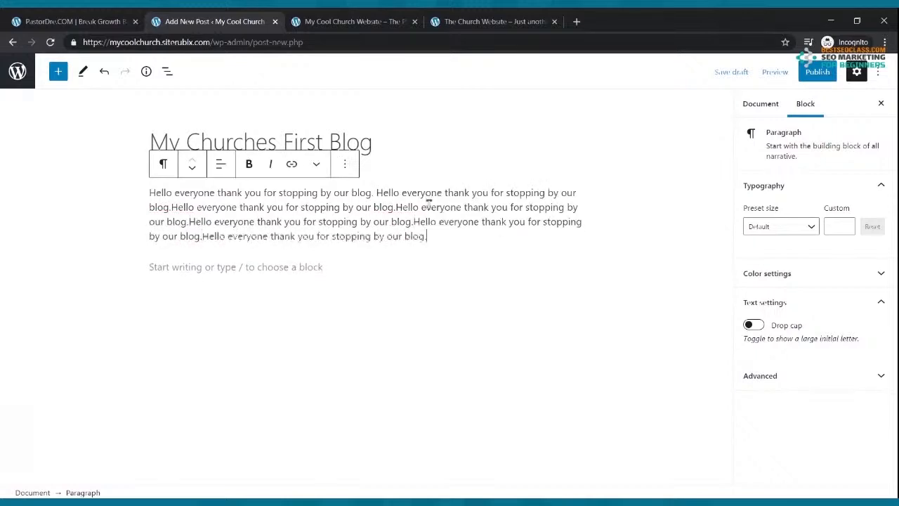
pyautogui.press('Return')
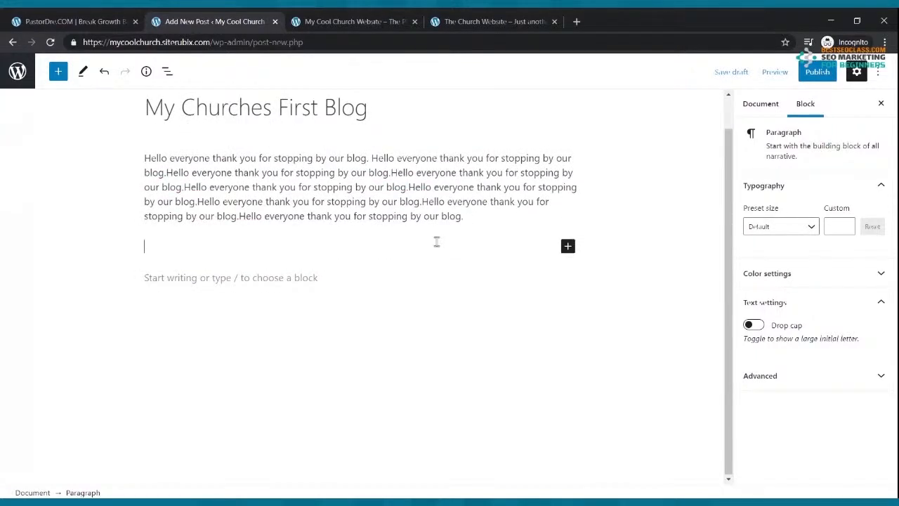
pyautogui.hotkey('ctrl', 'v')
pyautogui.hotkey('ctrl', 'v')
pyautogui.hotkey('ctrl', 'v')
pyautogui.hotkey('ctrl', 'v')
pyautogui.hotkey('ctrl', 'v')
pyautogui.hotkey('ctrl', 'v')
pyautogui.hotkey('ctrl', 'v')
pyautogui.hotkey('ctrl', 'v')
pyautogui.hotkey('ctrl', 'v')
pyautogui.hotkey('ctrl', 'v')
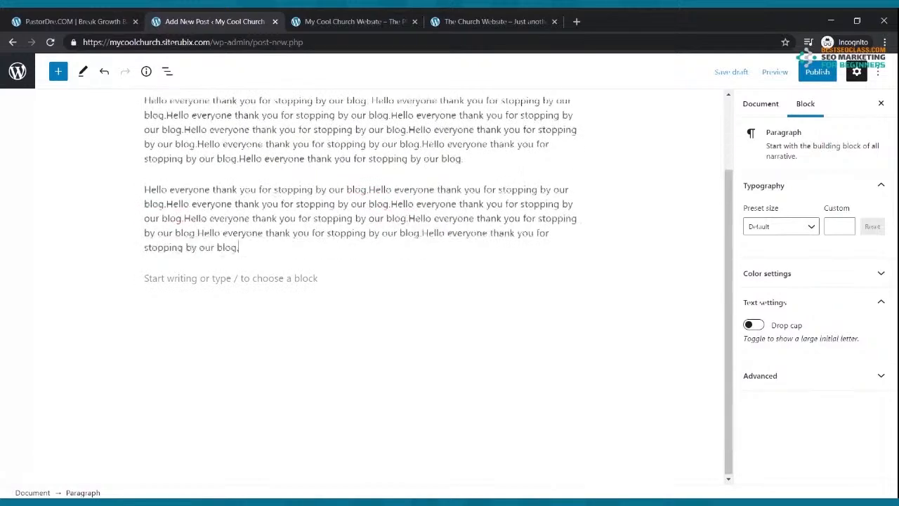
pyautogui.scroll(2, 436, 241)
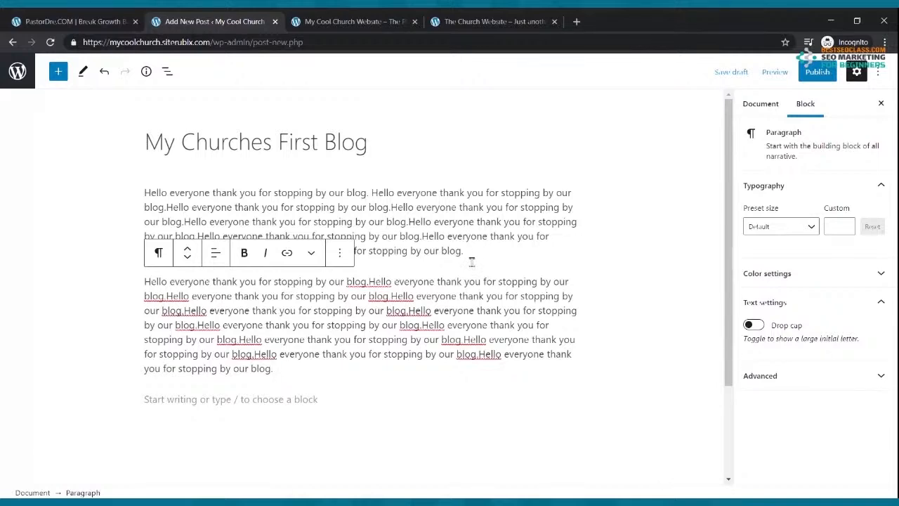
pyautogui.click(816, 76)
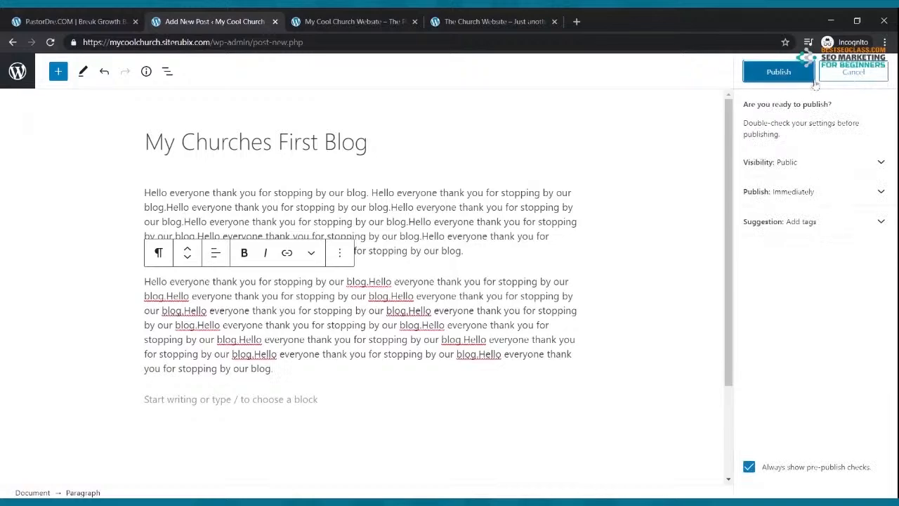
# Confirm publishing, view My Churches First Blog on the live Blog page, then return to Posts
pyautogui.click(796, 75)
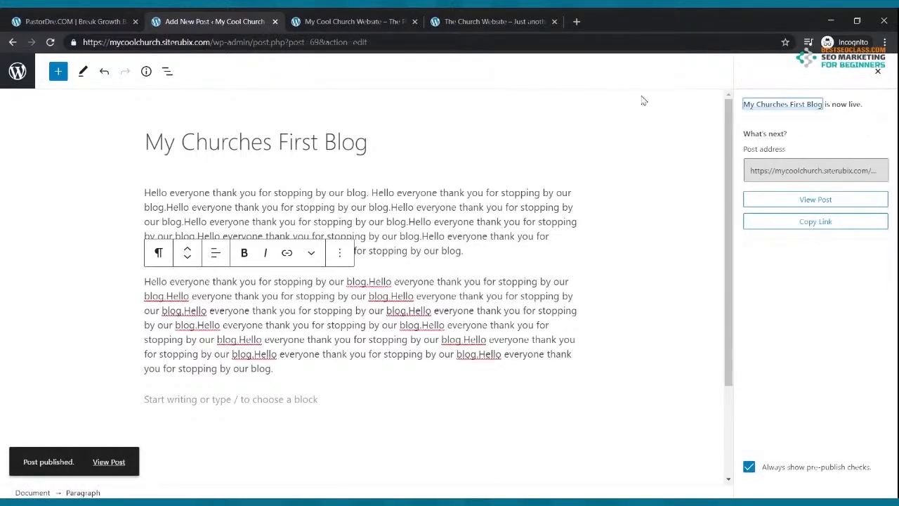
pyautogui.click(330, 23)
pyautogui.click(269, 140)
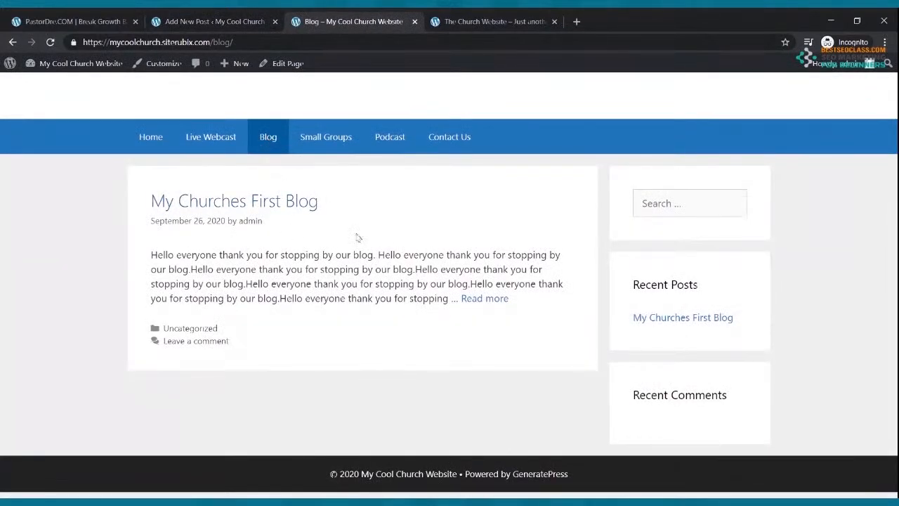
pyautogui.click(464, 299)
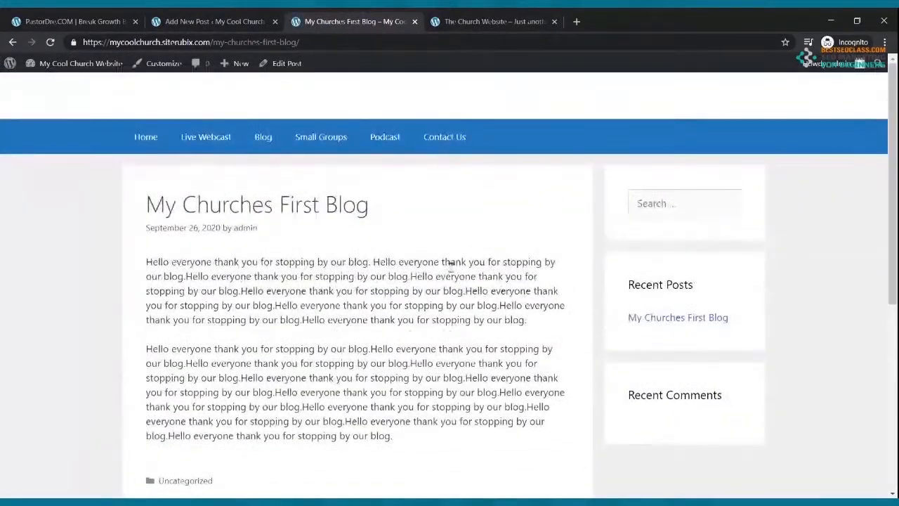
pyautogui.click(236, 21)
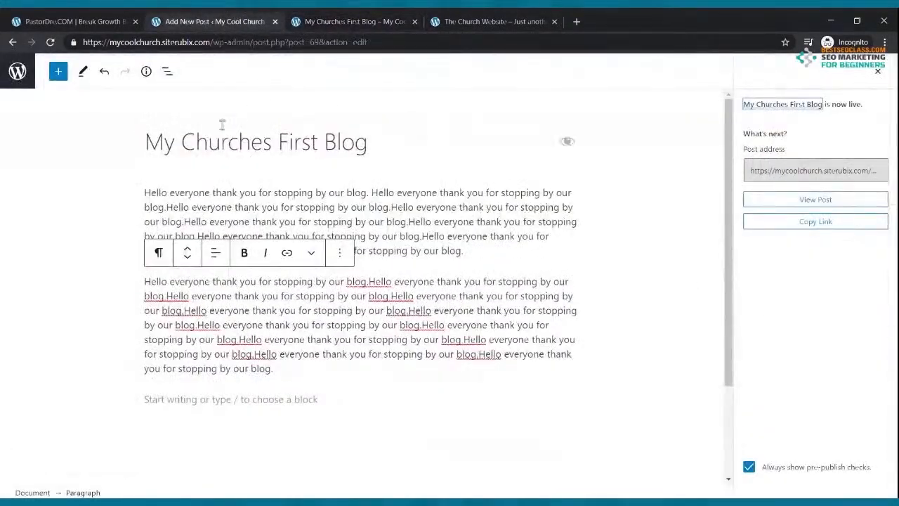
pyautogui.click(13, 42)
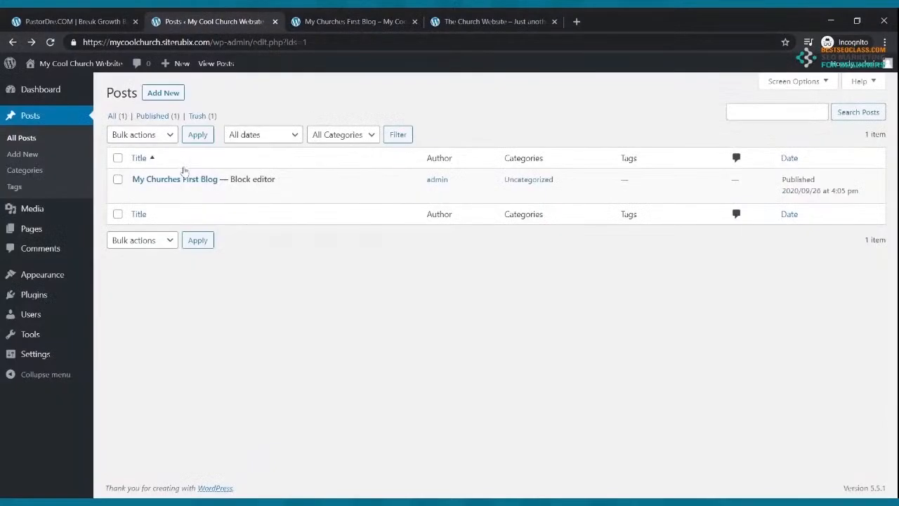
# Start a new post titled 'Read This Powerful Testimony'
pyautogui.click(157, 98)
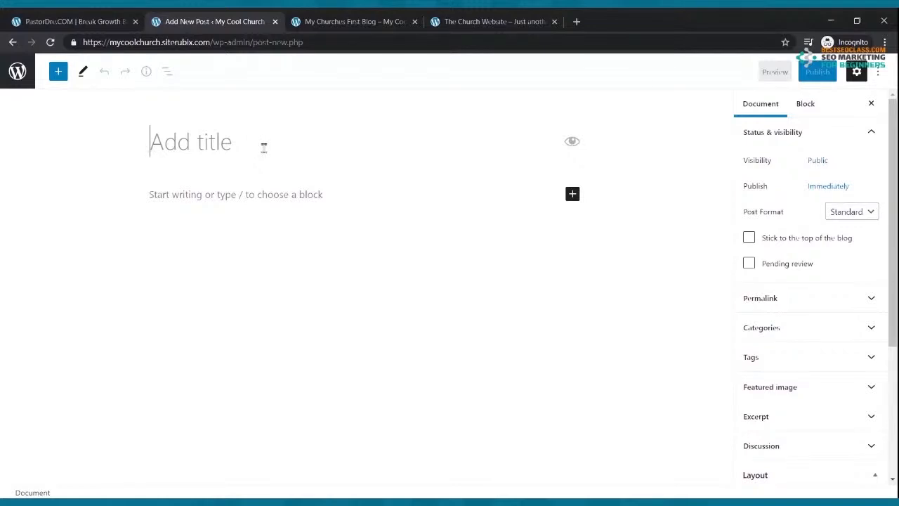
pyautogui.write('H')
pyautogui.press('BackSpace')
pyautogui.write('Read Thi P')
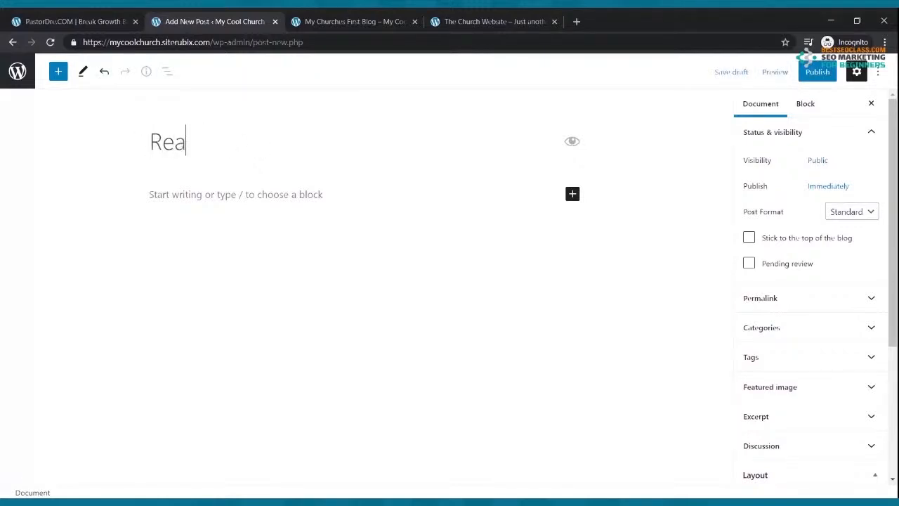
pyautogui.press('BackSpace')
pyautogui.press('BackSpace')
pyautogui.write('s Po')
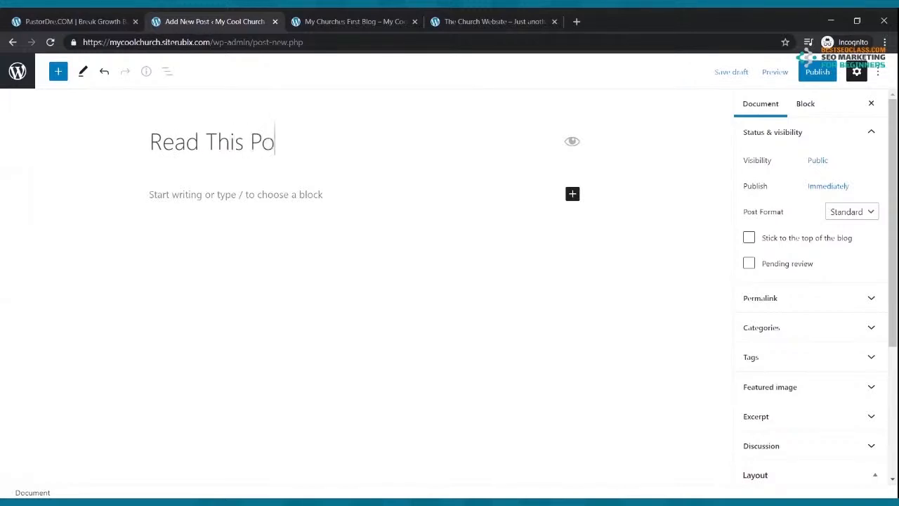
pyautogui.write('werful Testimony')
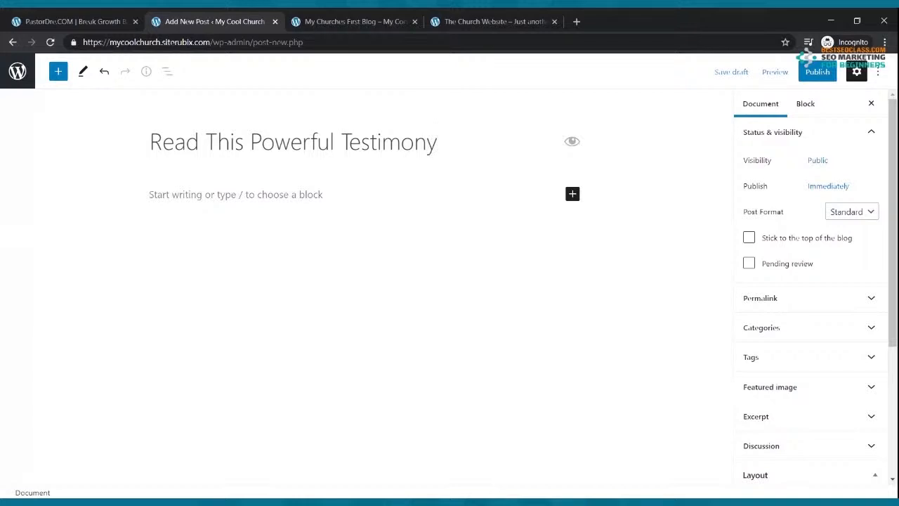
# Write the paragraph 'Here is a powerful testimony of a young man that has been changed…by the Power of God.'
pyautogui.click(255, 194)
pyautogui.write('Her')
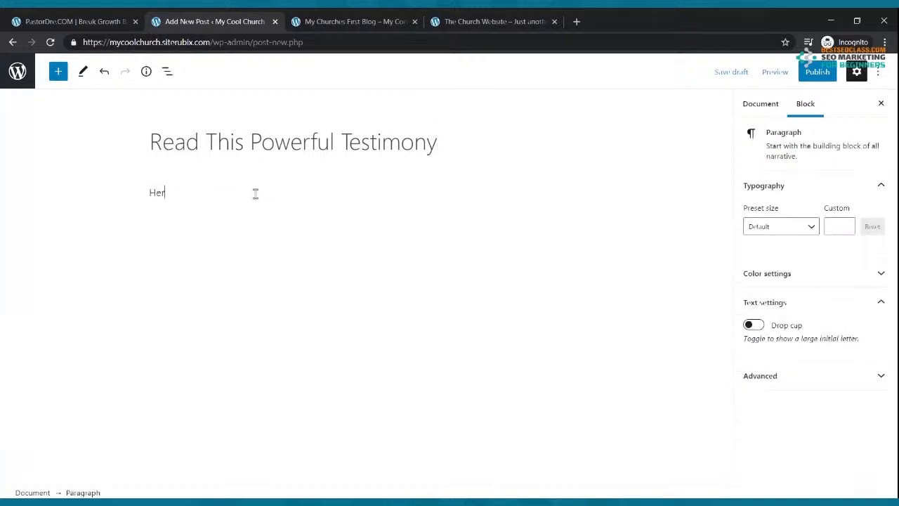
pyautogui.write('e is a powerful testimony fo a')
pyautogui.press('BackSpace')
pyautogui.press('BackSpace')
pyautogui.press('BackSpace')
pyautogui.press('BackSpace')
pyautogui.press('BackSpace')
pyautogui.write('of a yo')
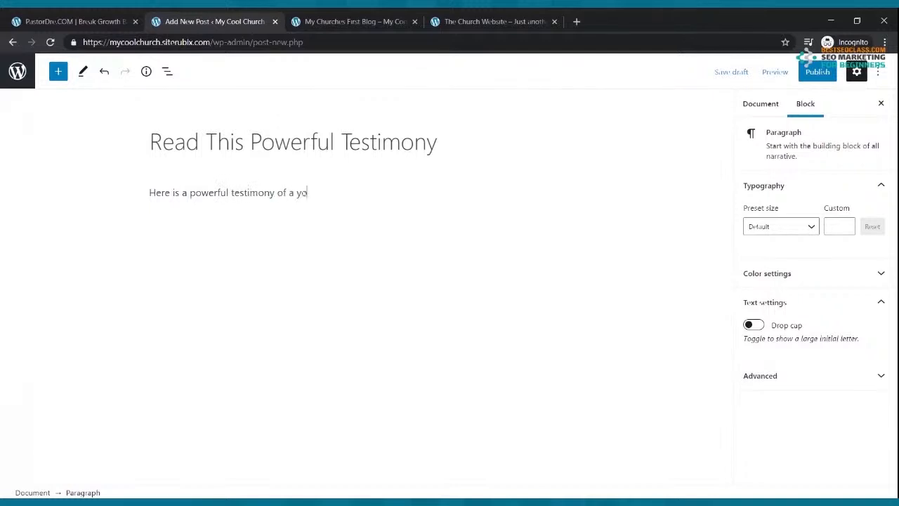
pyautogui.write('ung man that havs been change')
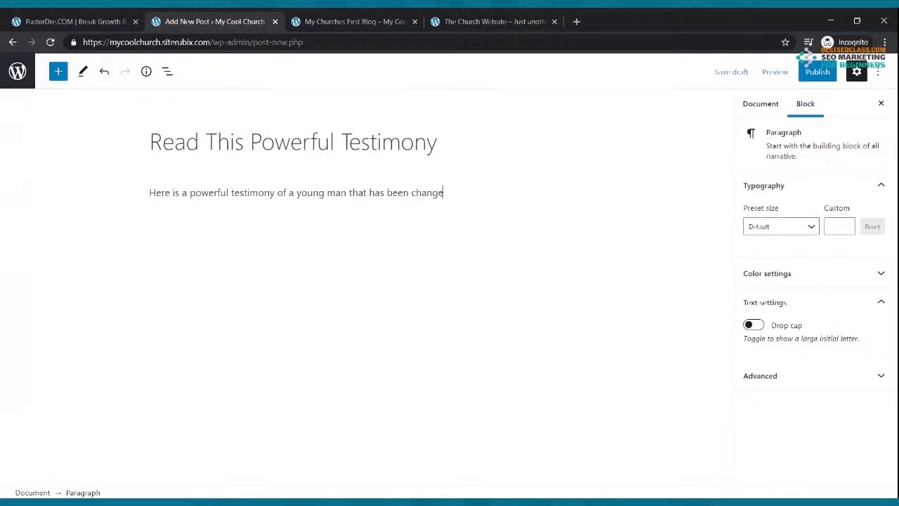
pyautogui.write('d from a life of drug add')
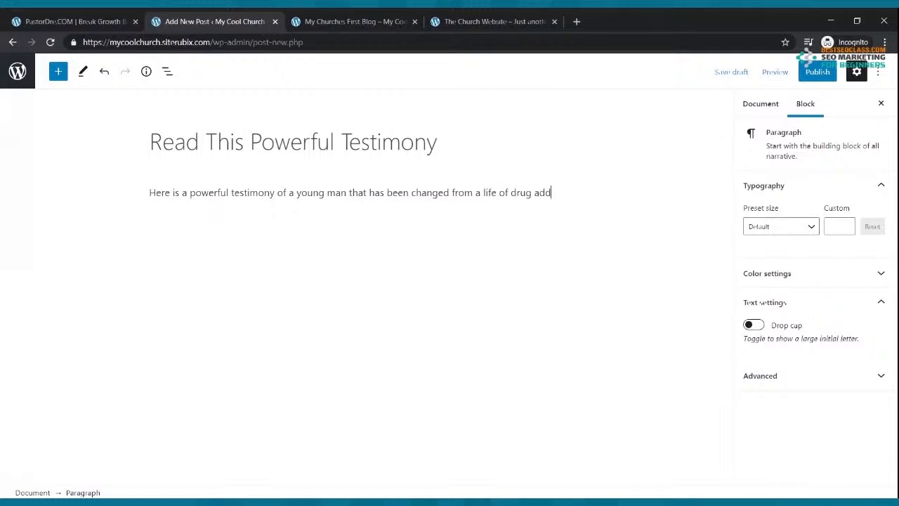
pyautogui.write('iction by the Power of God.')
pyautogui.press('Return')
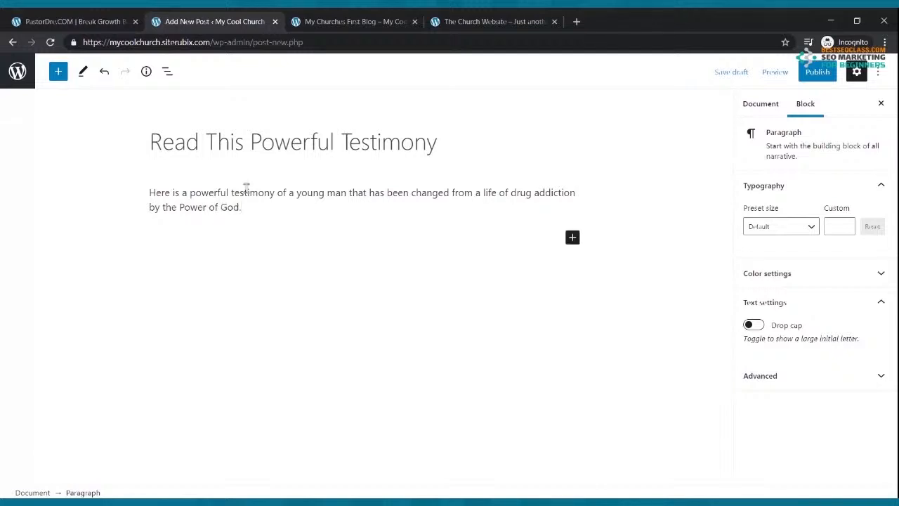
# Paste the testimony sentence into two more paragraphs, publish the post, and reload the blog tab
pyautogui.moveTo(254, 221); pyautogui.dragTo(136, 196)
pyautogui.hotkey('ctrl', 'c')
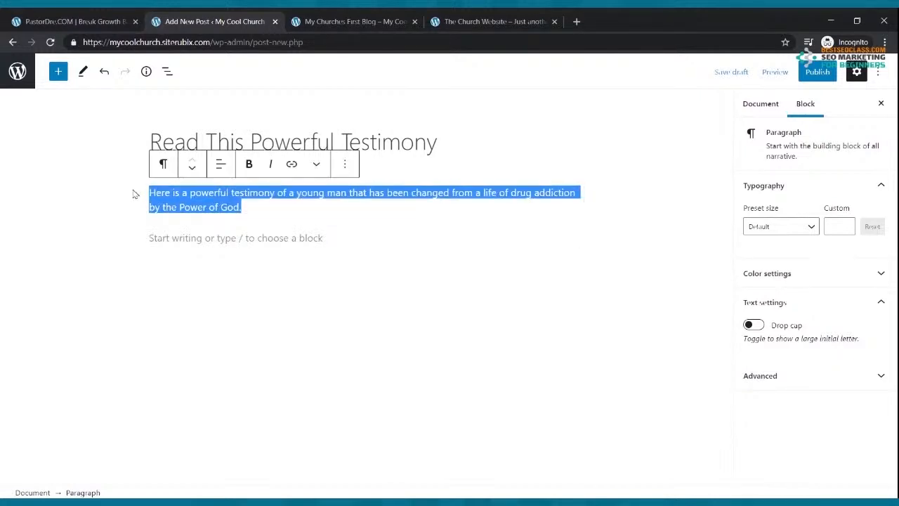
pyautogui.click(160, 230)
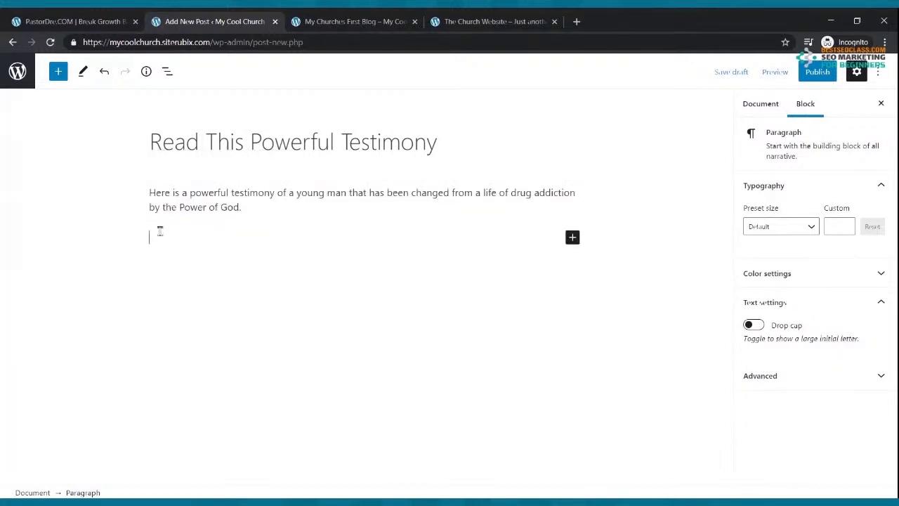
pyautogui.hotkey('ctrl', 'v')
pyautogui.hotkey('ctrl', 'v')
pyautogui.hotkey('ctrl', 'v')
pyautogui.hotkey('ctrl', 'v')
pyautogui.hotkey('ctrl', 'v')
pyautogui.hotkey('ctrl', 'v')
pyautogui.hotkey('ctrl', 'v')
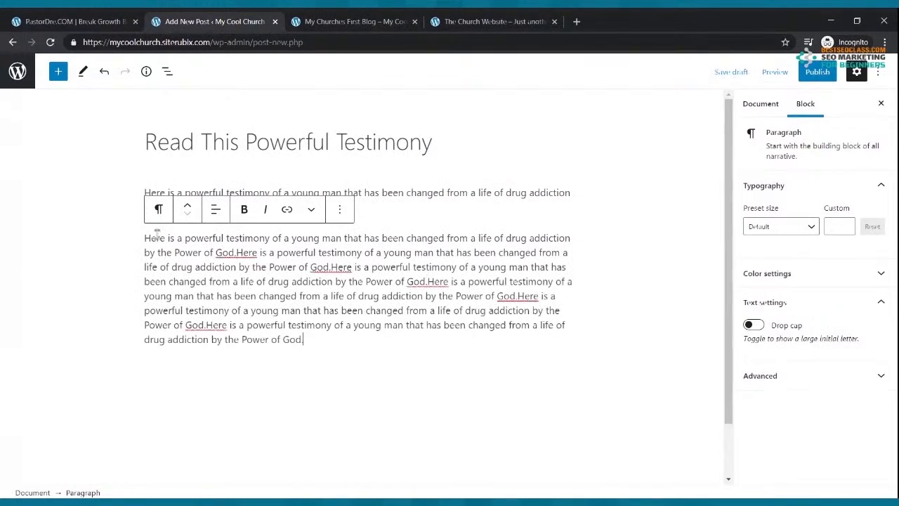
pyautogui.press('Return')
pyautogui.hotkey('ctrl', 'v')
pyautogui.hotkey('ctrl', 'v')
pyautogui.hotkey('ctrl', 'v')
pyautogui.hotkey('ctrl', 'v')
pyautogui.hotkey('ctrl', 'v')
pyautogui.hotkey('ctrl', 'v')
pyautogui.hotkey('ctrl', 'v')
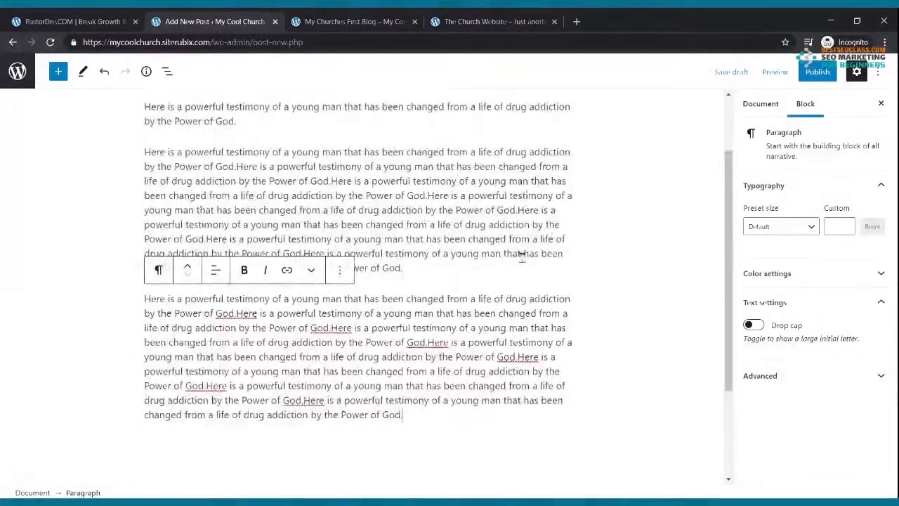
pyautogui.click(811, 74)
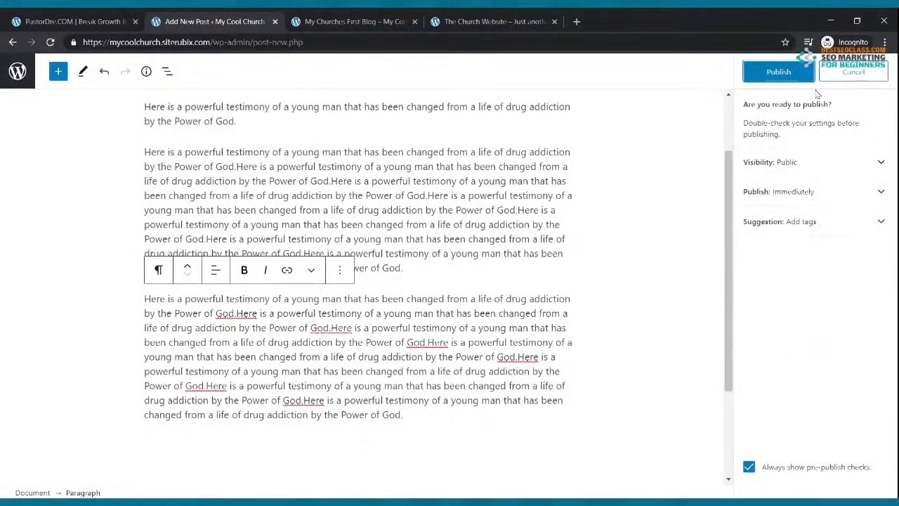
pyautogui.click(801, 78)
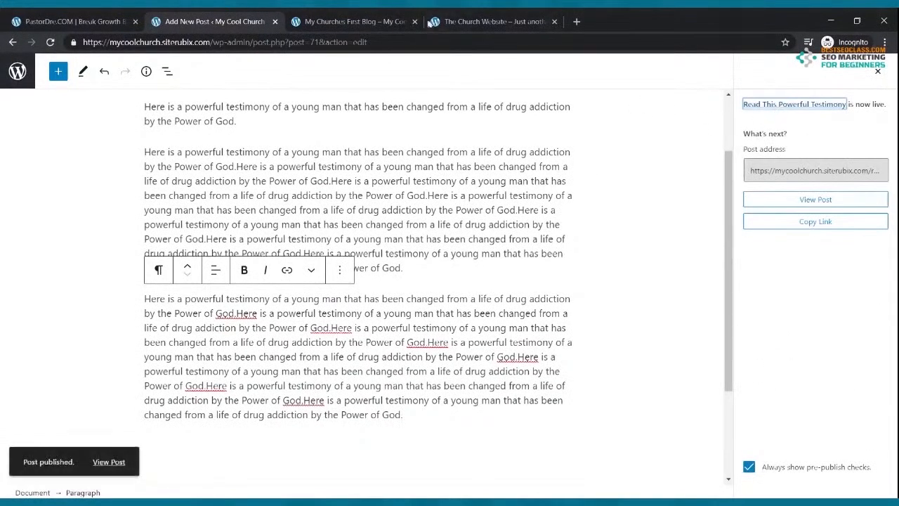
pyautogui.click(380, 16)
pyautogui.click(50, 42)
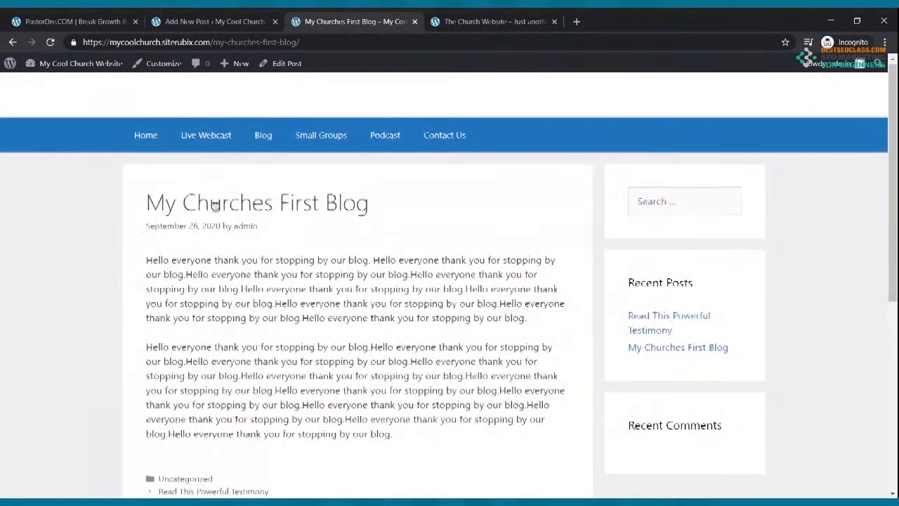
# Reload the live blog post, then go back to the admin Posts list
pyautogui.scroll(-3, 210, 202)
pyautogui.scroll(3, 217, 202)
pyautogui.click(50, 42)
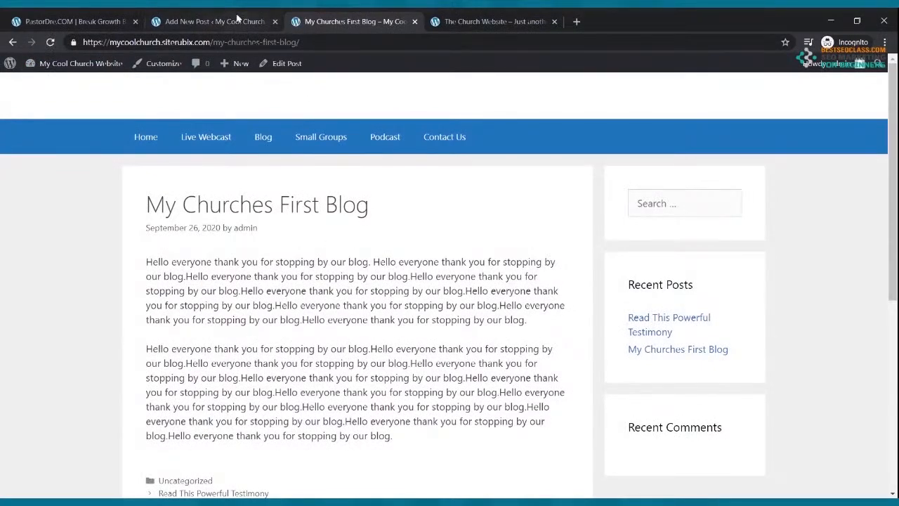
pyautogui.click(239, 21)
pyautogui.scroll(2, 729, 147)
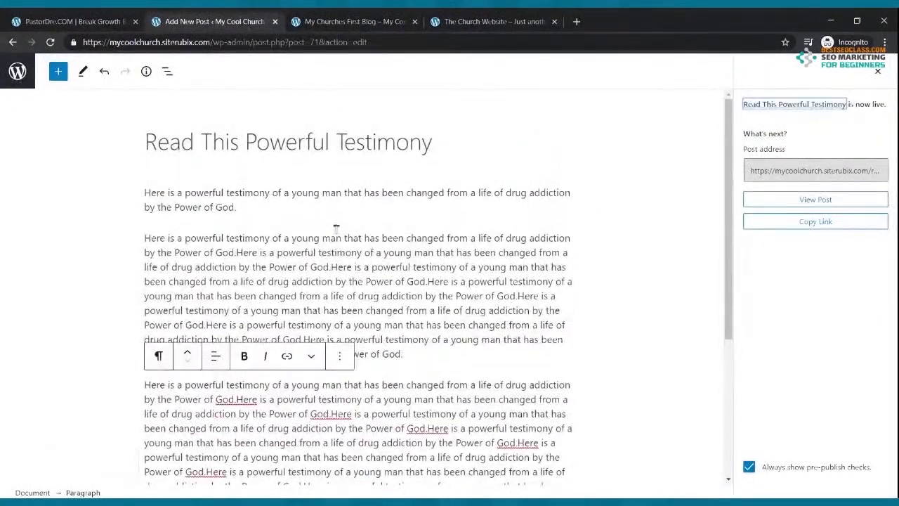
pyautogui.click(17, 71)
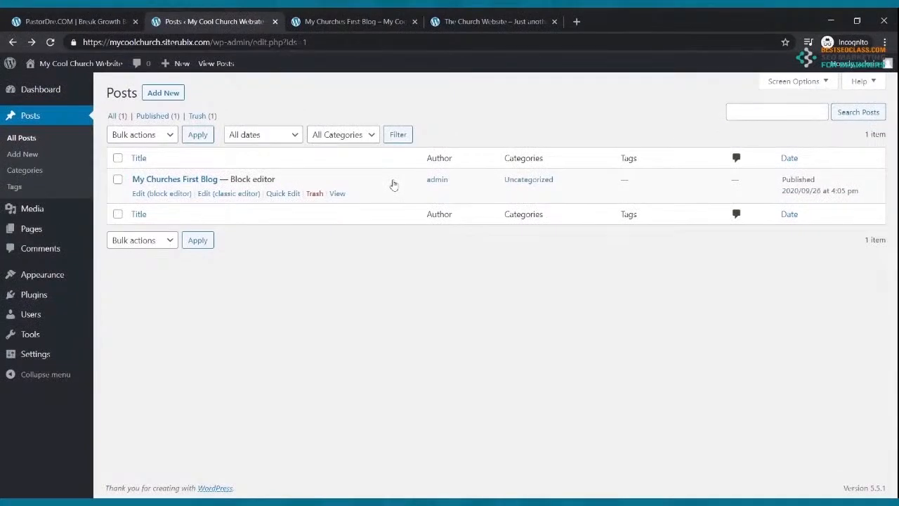
# Check the public Blog and Home pages, then return to the admin Posts list
pyautogui.click(317, 22)
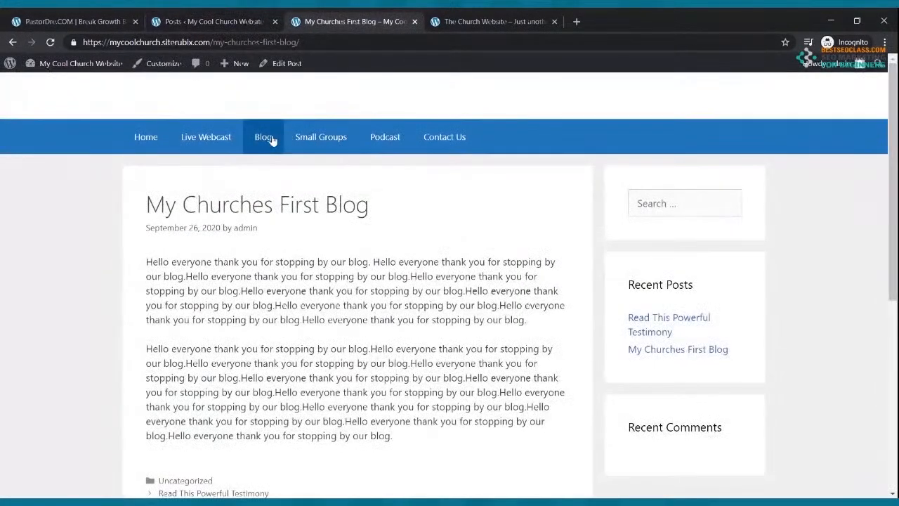
pyautogui.click(266, 139)
pyautogui.scroll(-2, 297, 235)
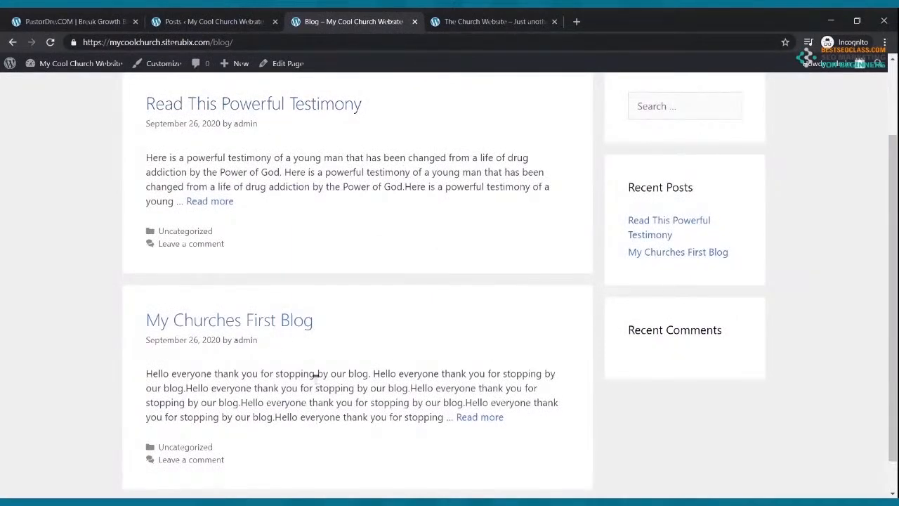
pyautogui.scroll(2, 323, 281)
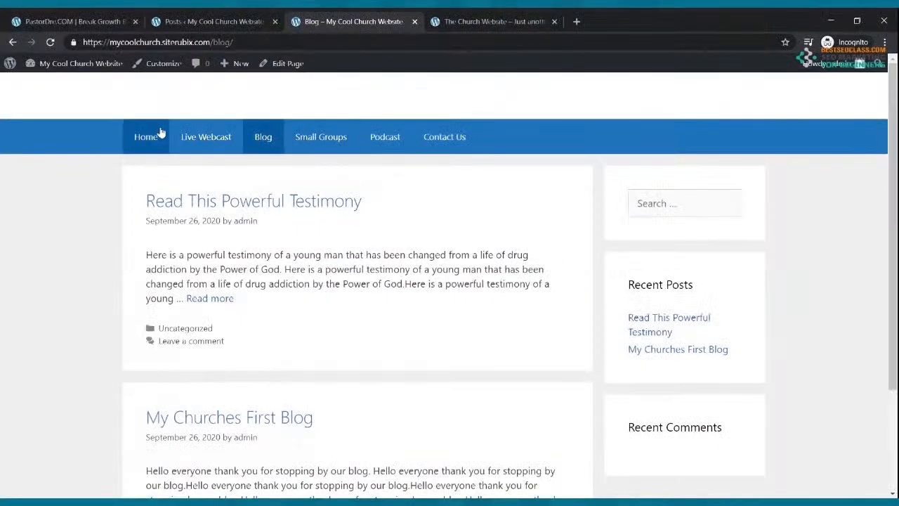
pyautogui.click(154, 136)
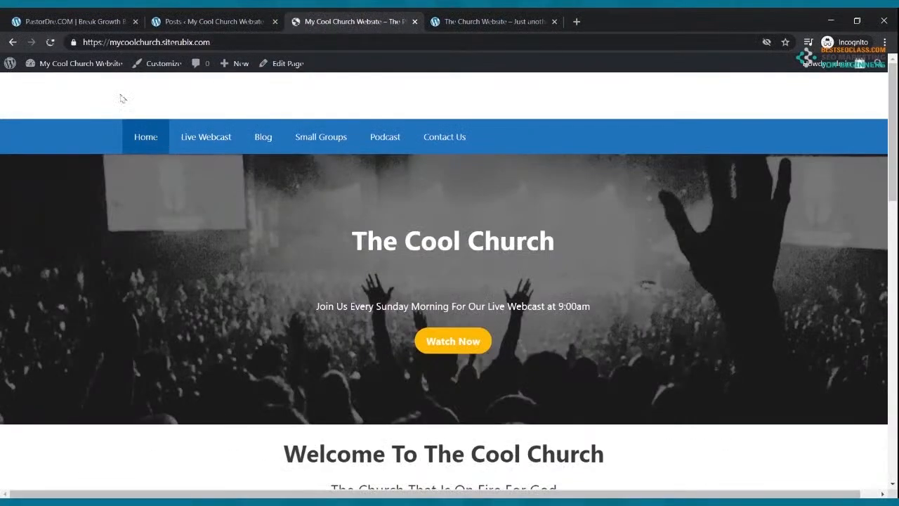
pyautogui.click(203, 21)
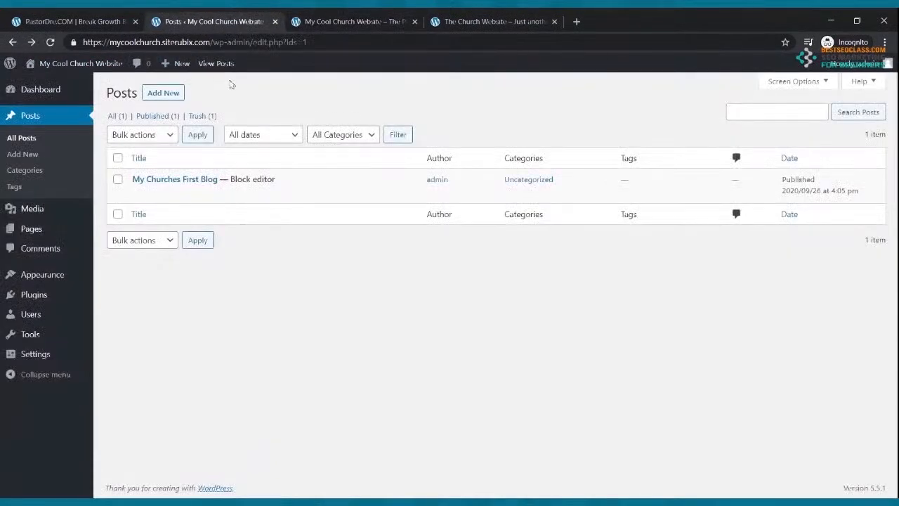
pyautogui.click(31, 232)
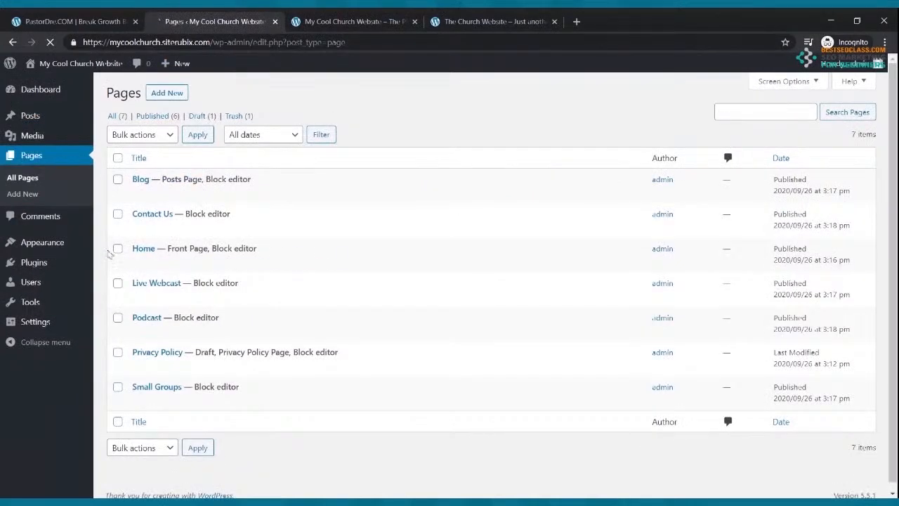
pyautogui.click(156, 402)
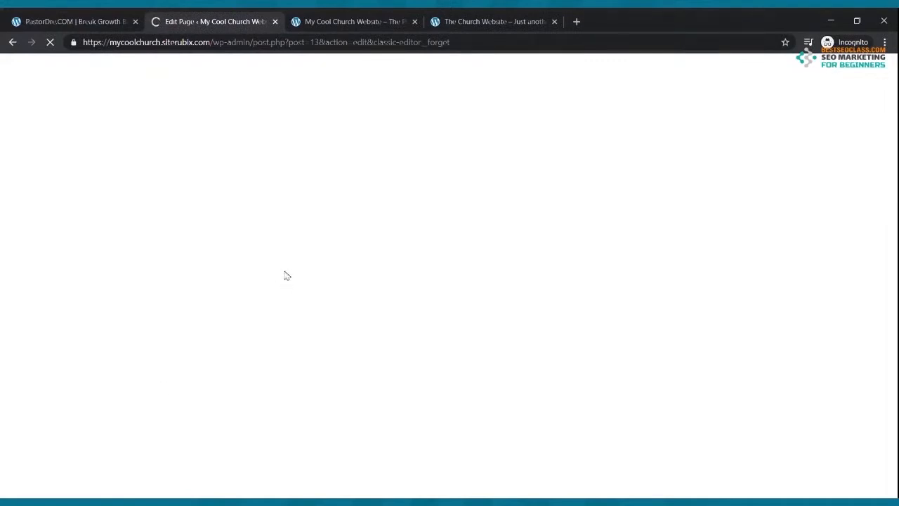
pyautogui.click(247, 193)
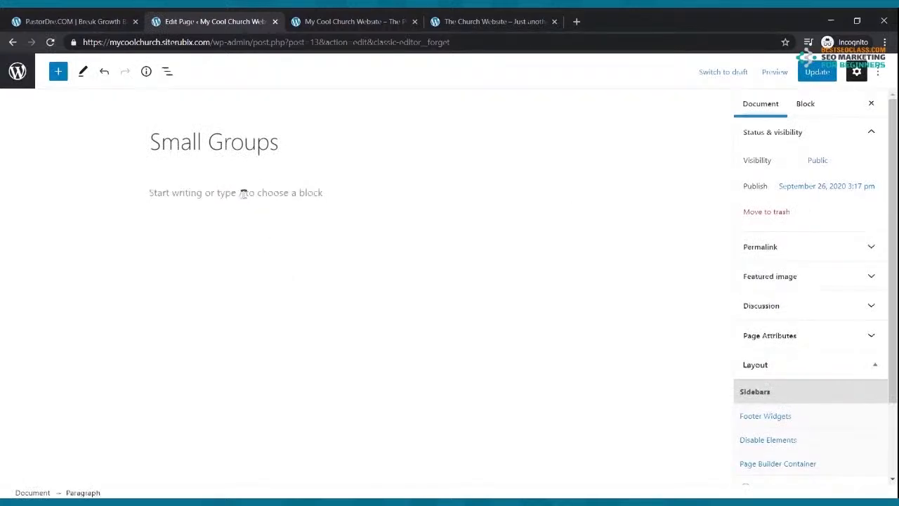
pyautogui.write('Name')
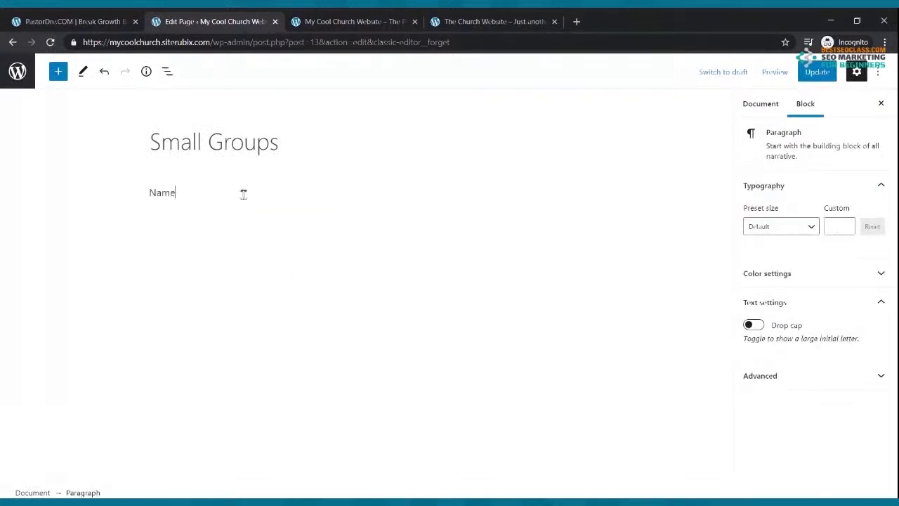
pyautogui.write(': The On Fire Small Group')
pyautogui.press('Return')
pyautogui.write('Location')
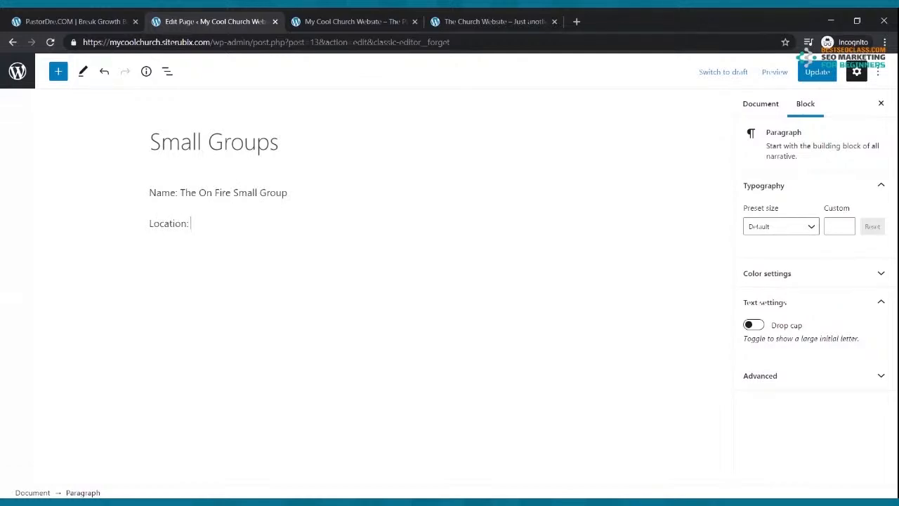
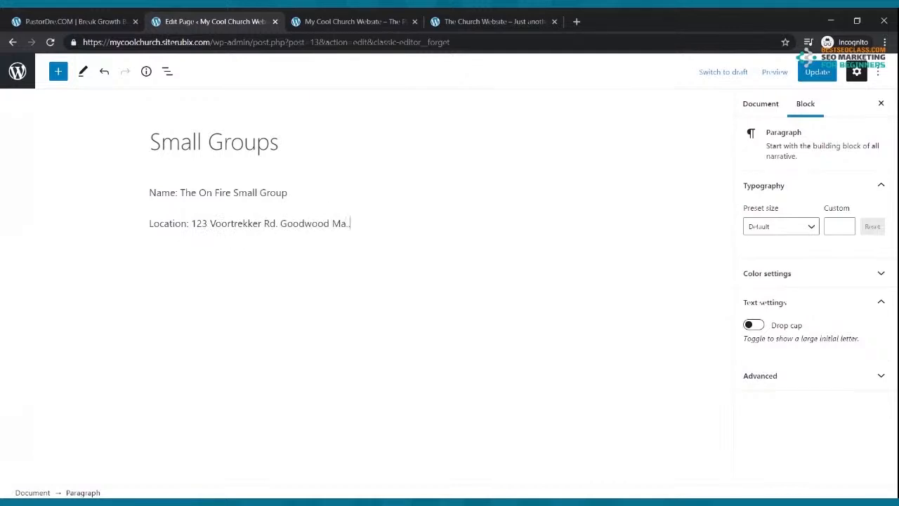
# Add 'Contact: Brother', a 'Phone' line, and an email line with the contact's e-mail address
pyautogui.press('Return')
pyautogui.write('Contact: Brother OnFire')
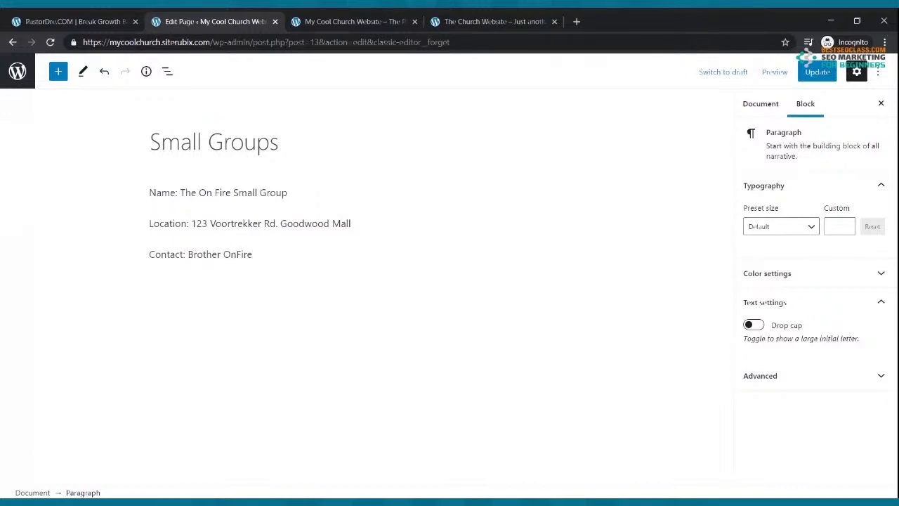
pyautogui.press('Return')
pyautogui.write('Pho')
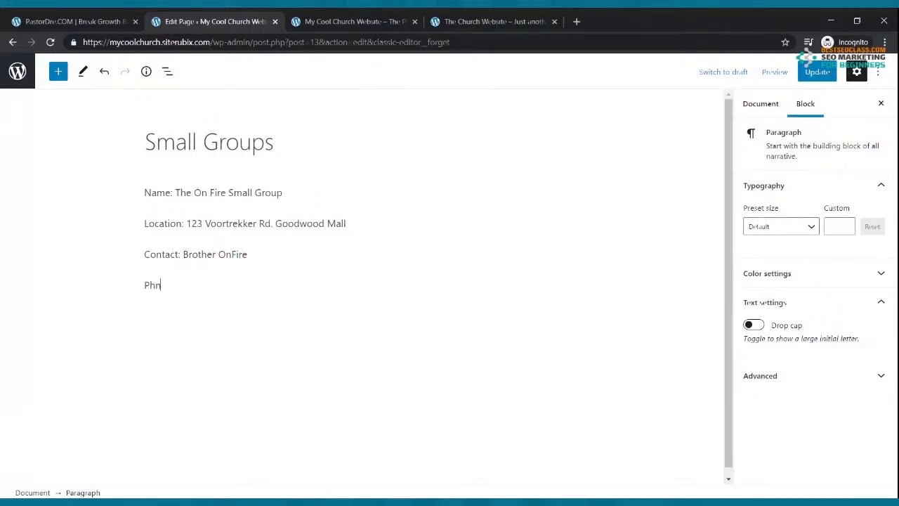
pyautogui.write('e')
pyautogui.press('BackSpace')
pyautogui.press('BackSpace')
pyautogui.write('on')
pyautogui.press('Return')
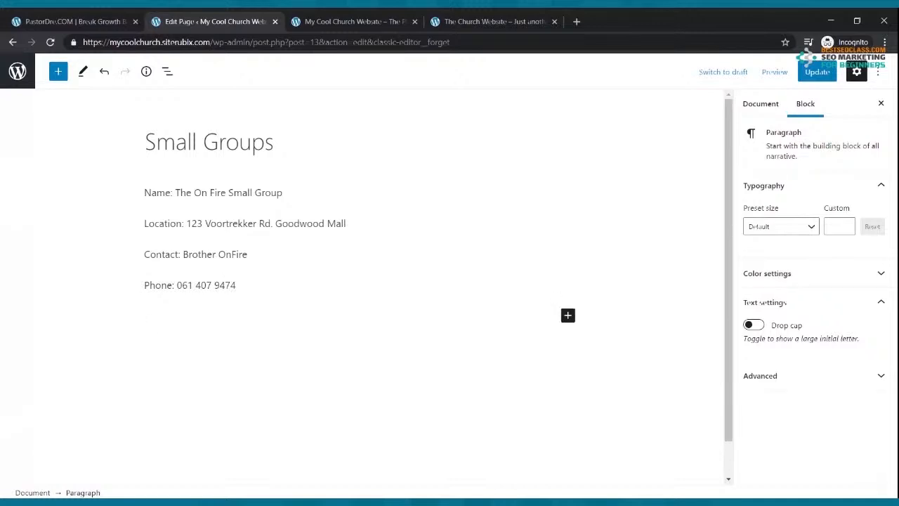
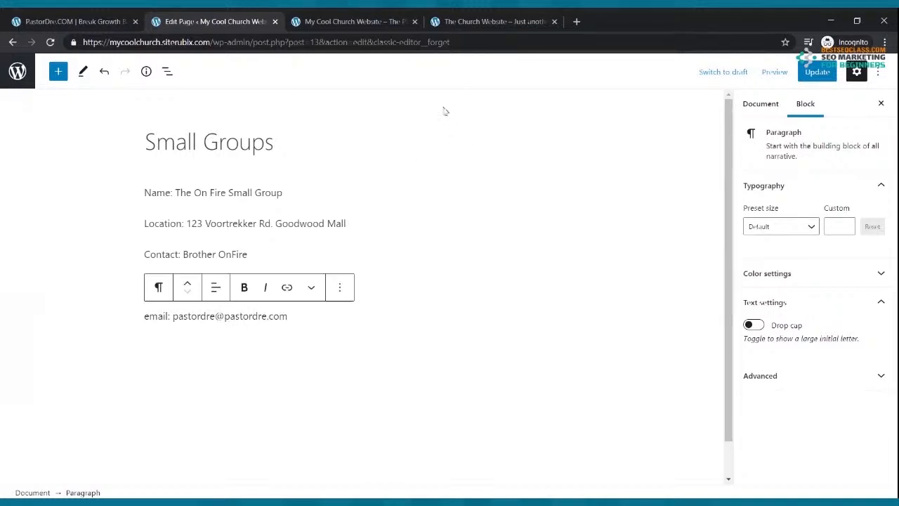
# Update the Small Groups page, check it on the live site, and return to the editor
pyautogui.click(815, 72)
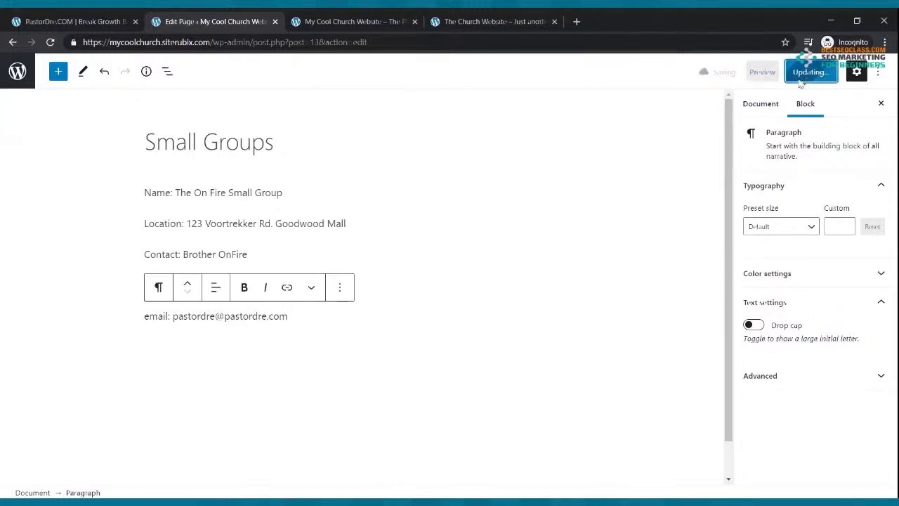
pyautogui.click(334, 21)
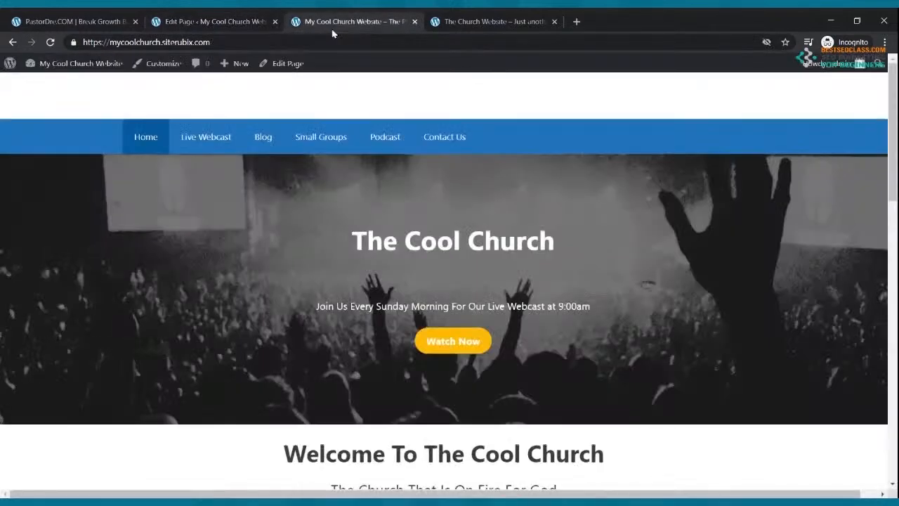
pyautogui.click(309, 139)
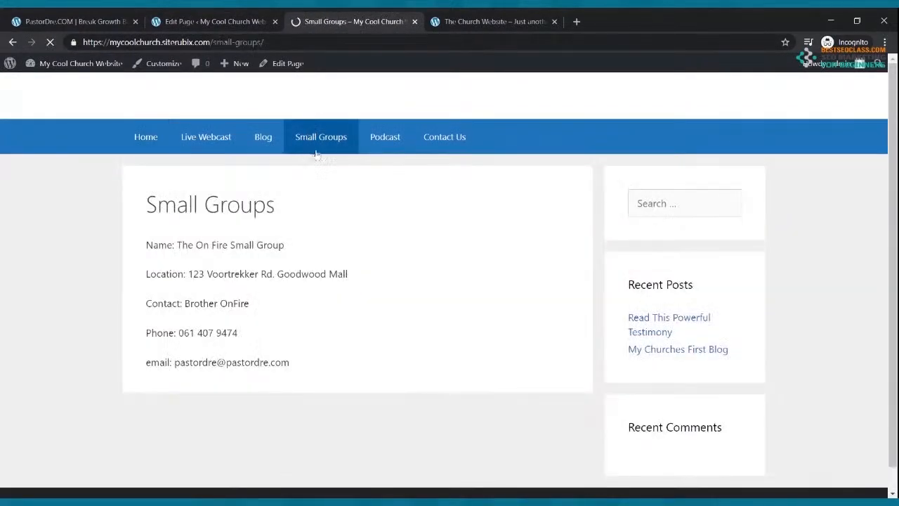
pyautogui.click(211, 22)
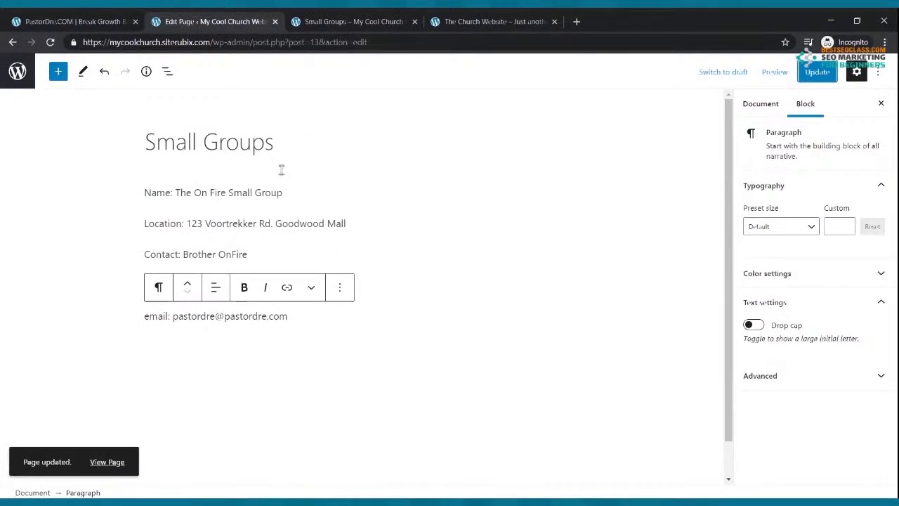
pyautogui.click(281, 164)
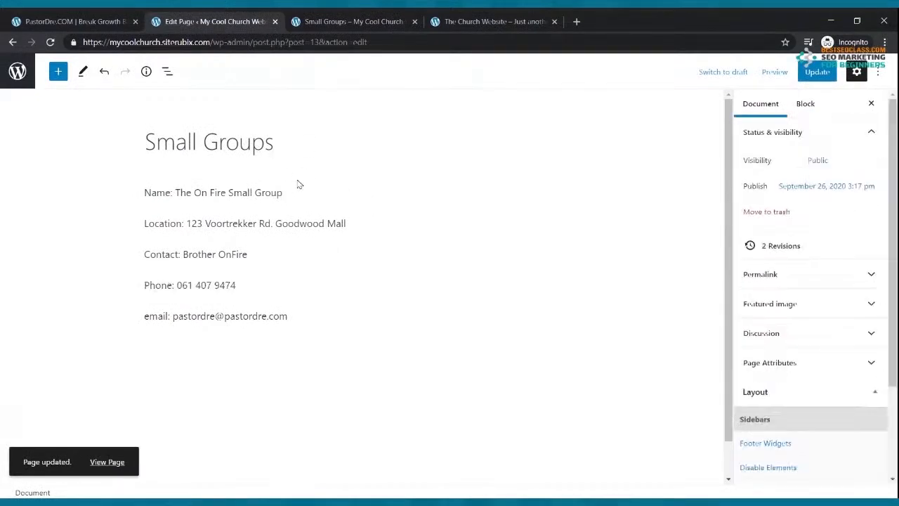
# Insert a Columns block with three equal-width columns
pyautogui.click(58, 72)
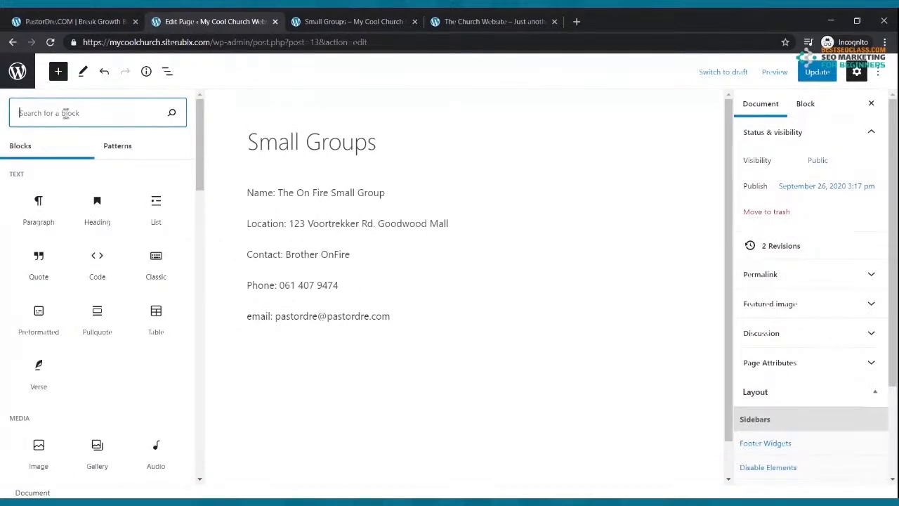
pyautogui.write('col')
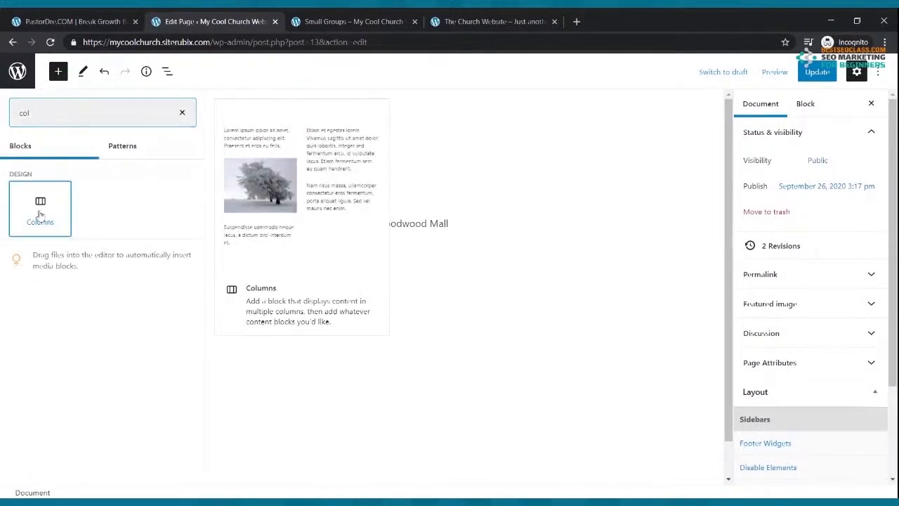
pyautogui.click(40, 215)
pyautogui.click(310, 418)
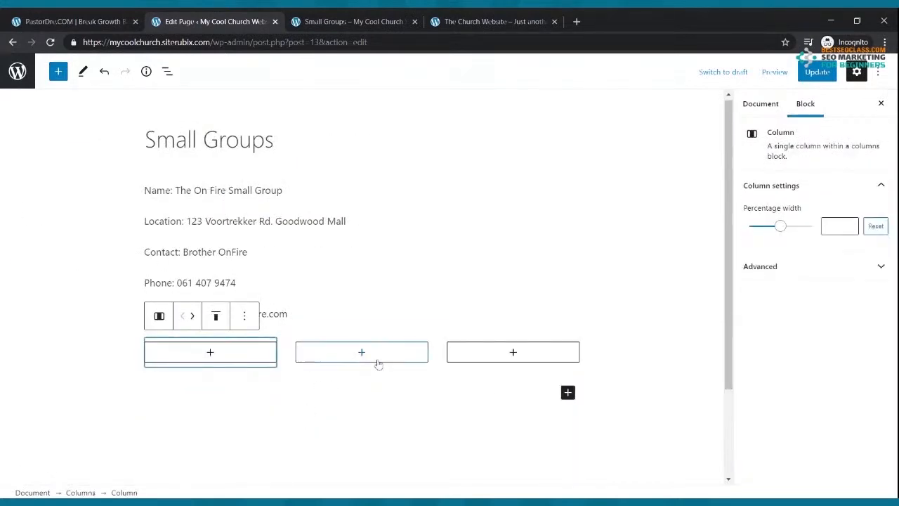
# Cut the five group detail lines and paste them into each of the three columns
pyautogui.moveTo(144, 191); pyautogui.dragTo(292, 311)
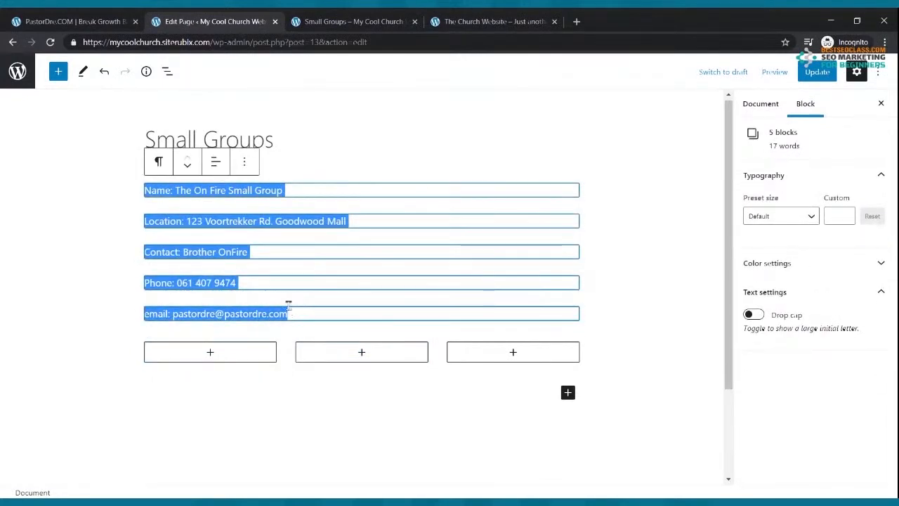
pyautogui.hotkey('ctrl', 'x')
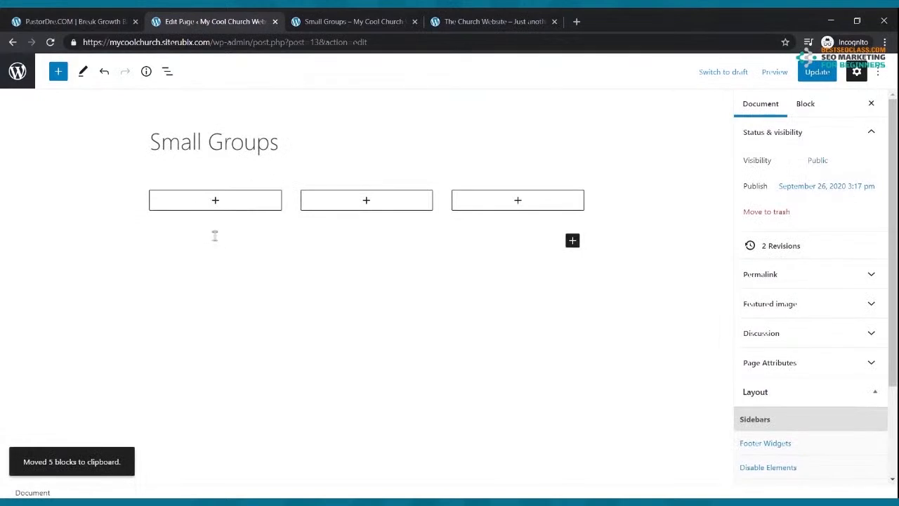
pyautogui.click(215, 201)
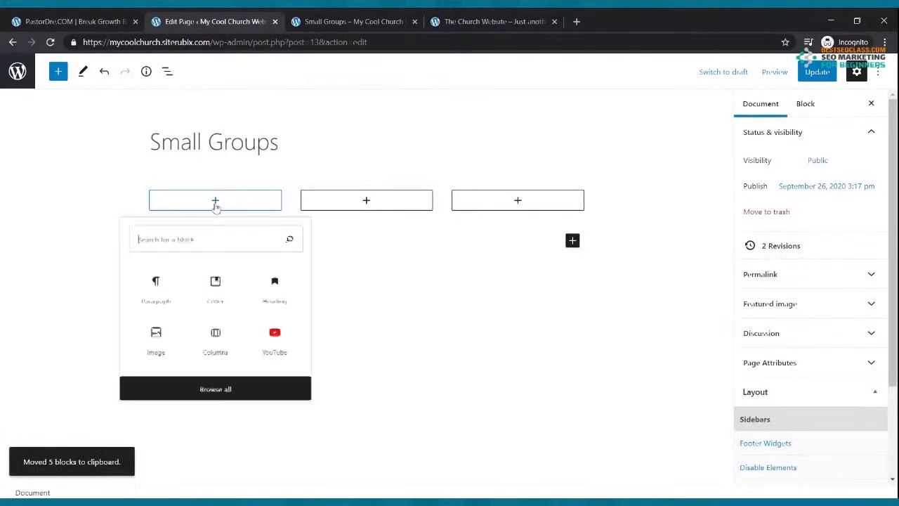
pyautogui.click(168, 292)
pyautogui.hotkey('ctrl', 'v')
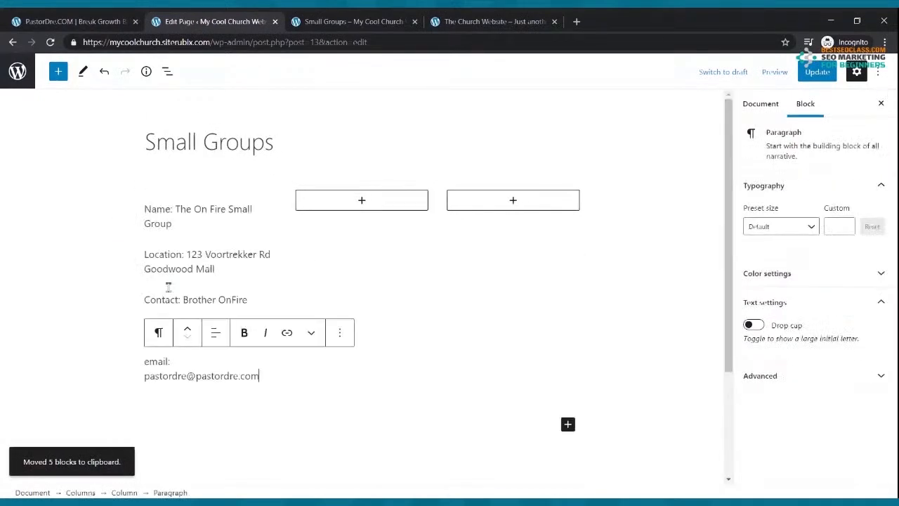
pyautogui.click(363, 201)
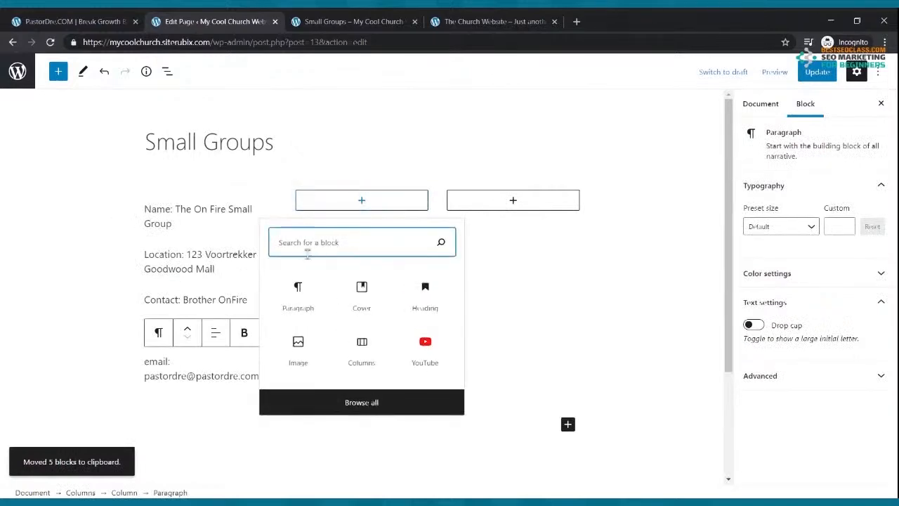
pyautogui.click(307, 295)
pyautogui.hotkey('ctrl', 'v')
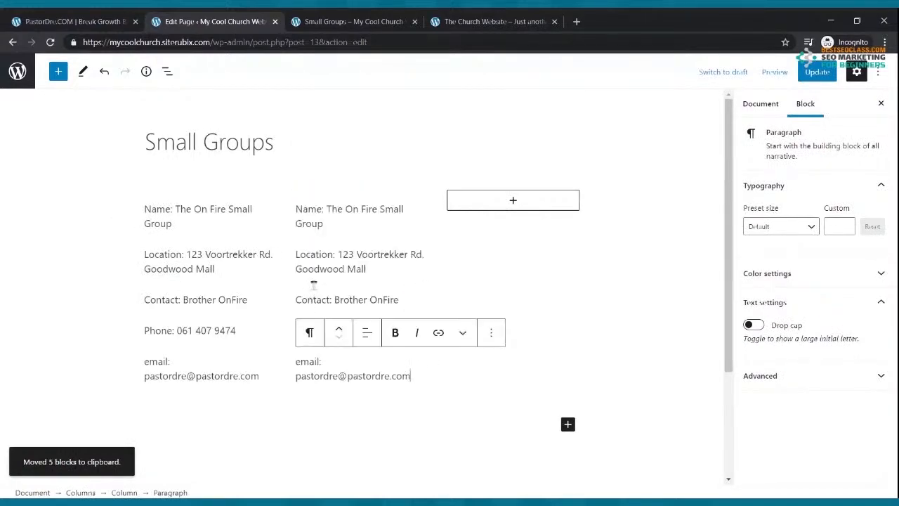
pyautogui.click(513, 200)
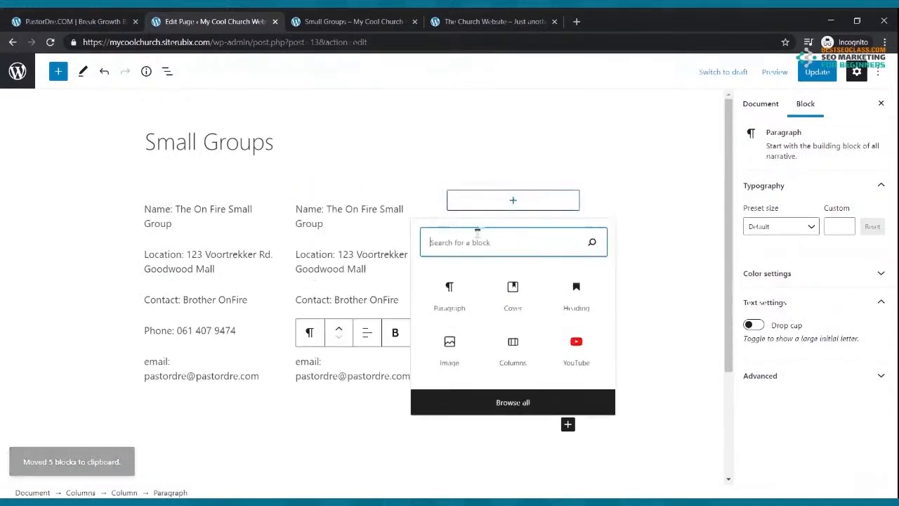
pyautogui.click(435, 296)
pyautogui.hotkey('ctrl', 'v')
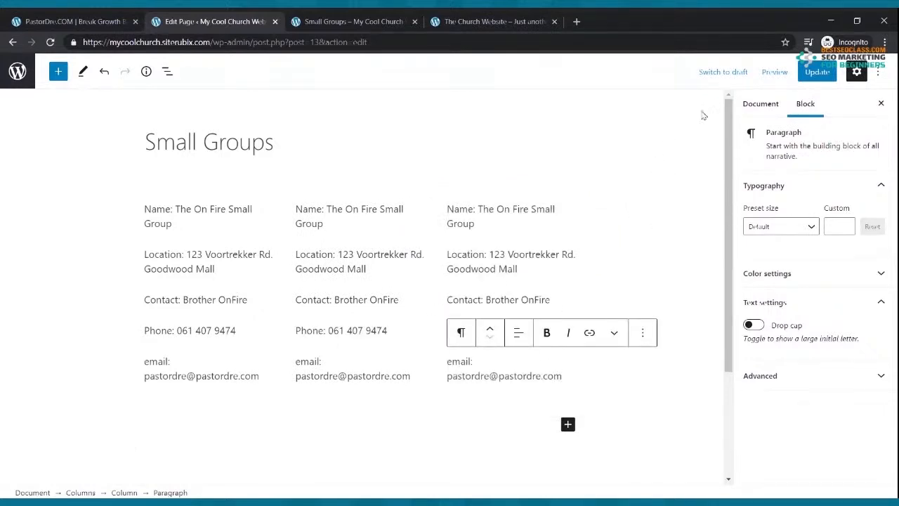
# Update the page and reload the live Small Groups page
pyautogui.click(815, 73)
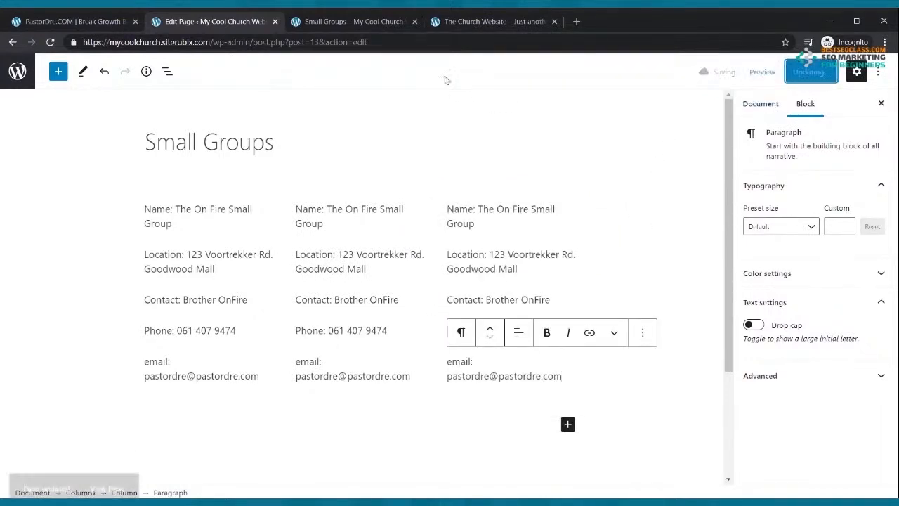
pyautogui.click(353, 23)
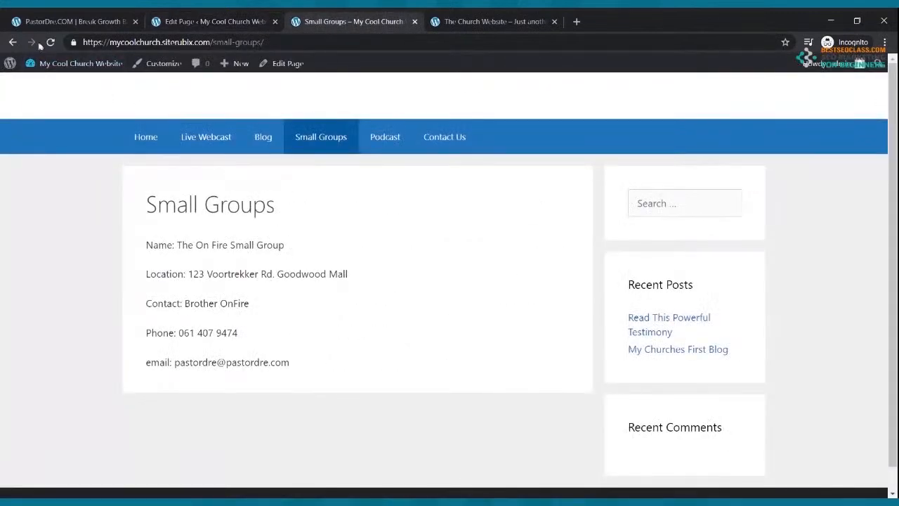
pyautogui.click(50, 43)
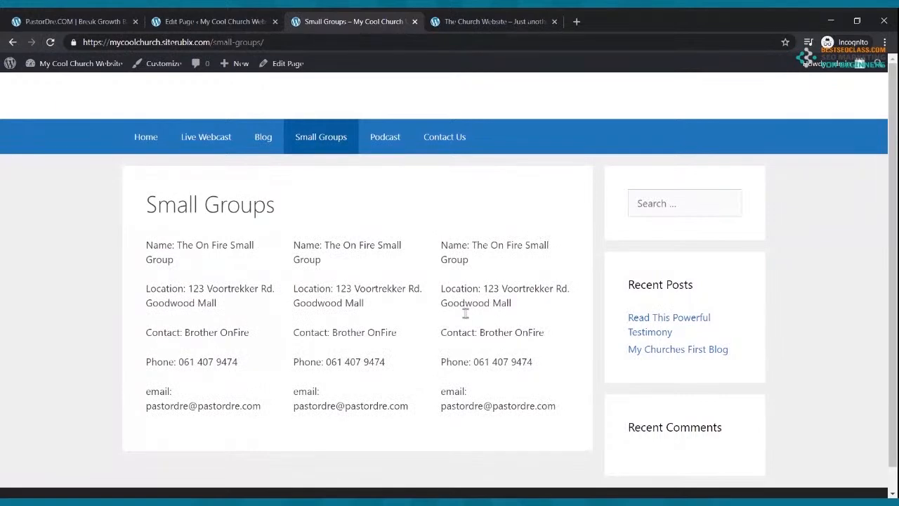
# Rename the middle column's group to 'The Basket Weaving Small Group'
pyautogui.click(232, 21)
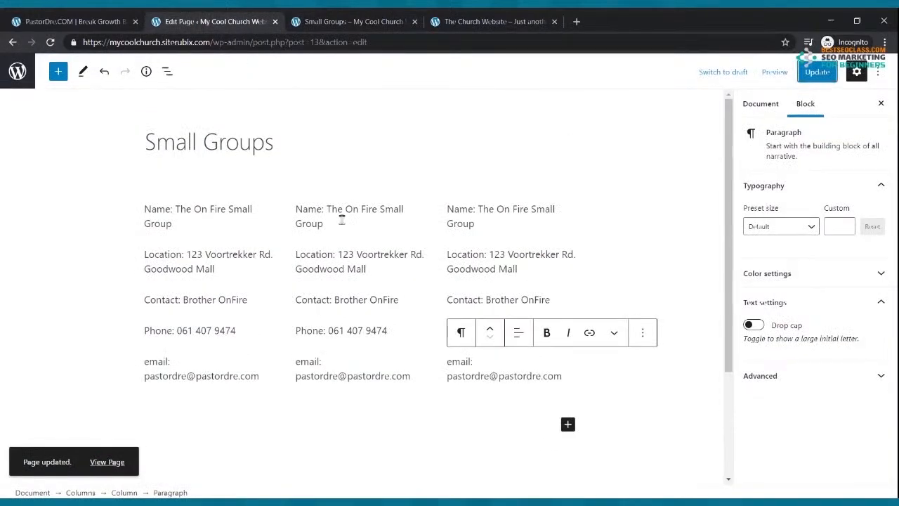
pyautogui.moveTo(327, 208); pyautogui.dragTo(344, 217)
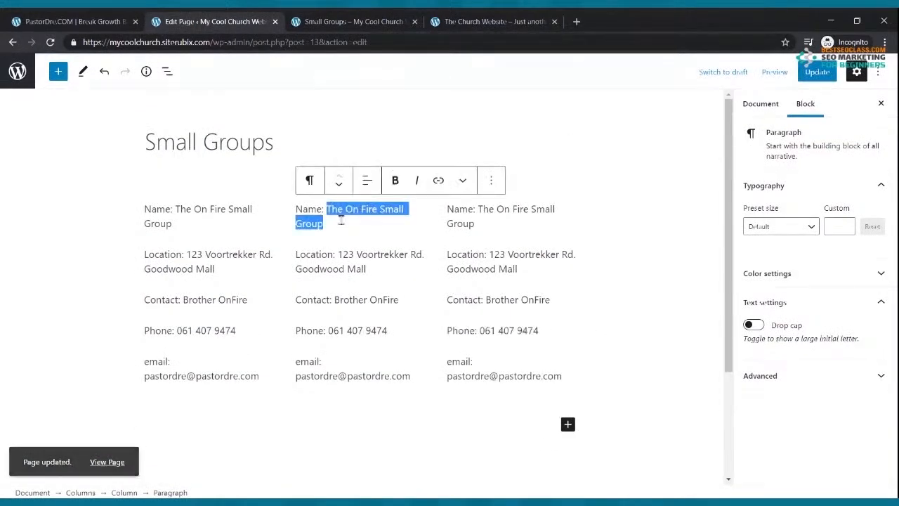
pyautogui.write('The Baskwer W')
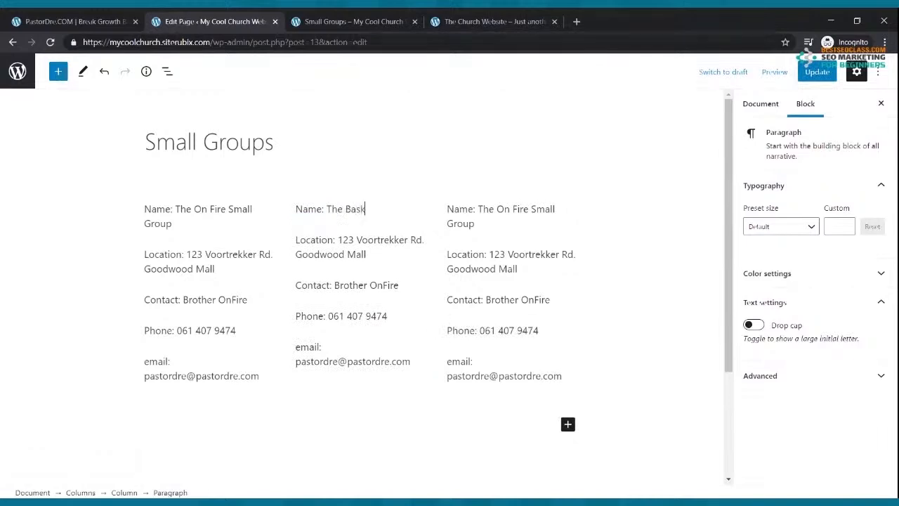
pyautogui.press('BackSpace')
pyautogui.press('BackSpace')
pyautogui.press('BackSpace')
pyautogui.press('BackSpace')
pyautogui.press('BackSpace')
pyautogui.press('BackSpace')
pyautogui.write('et Weavkin')
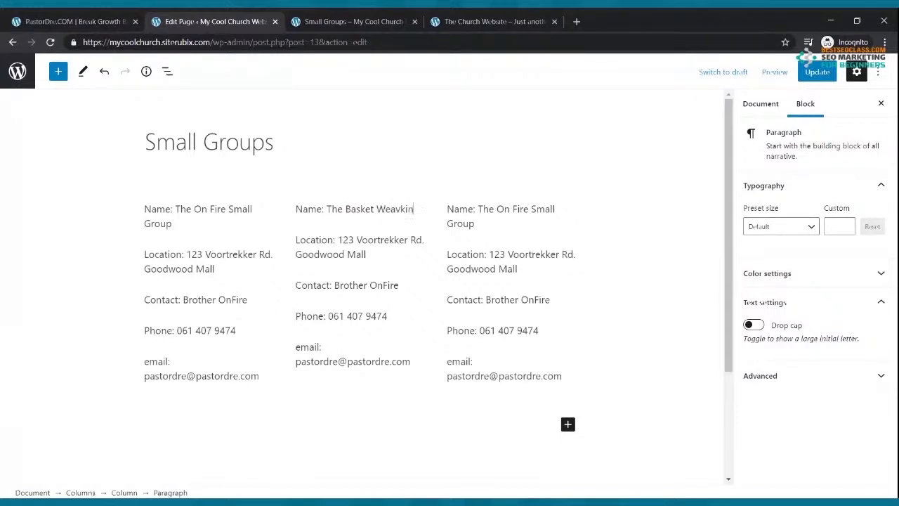
pyautogui.press('BackSpace')
pyautogui.write('ing Small Group')
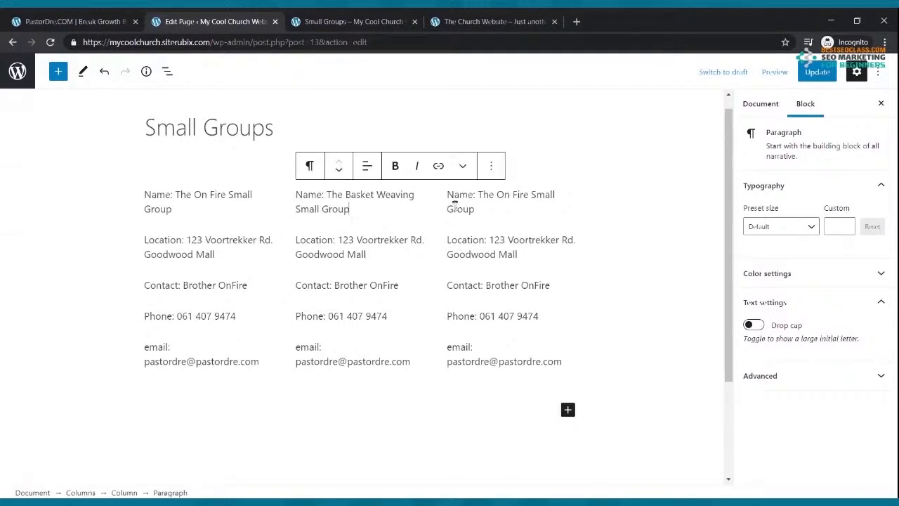
# Rename the third column's group to 'The Exercise Group', fixing the spelling, and update the page
pyautogui.moveTo(476, 198); pyautogui.dragTo(482, 208)
pyautogui.write('The')
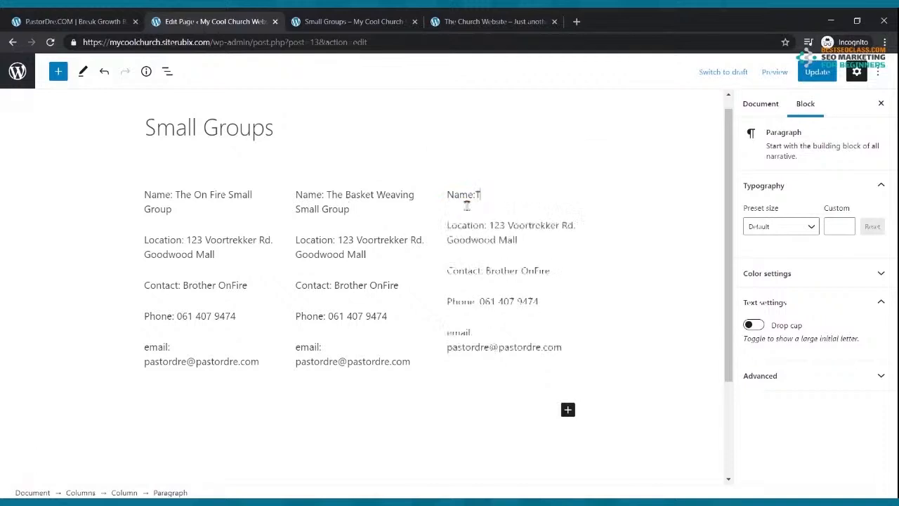
pyautogui.press('BackSpace')
pyautogui.press('BackSpace')
pyautogui.press('BackSpace')
pyautogui.press('BackSpace')
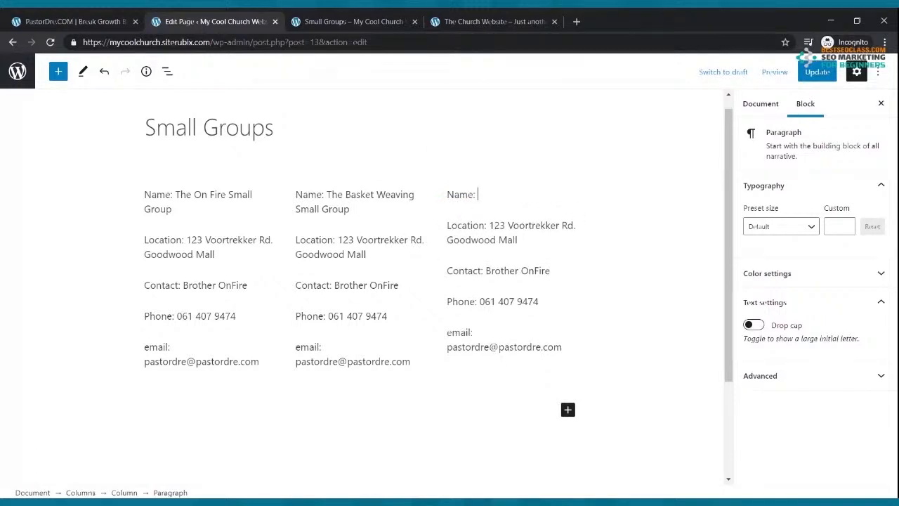
pyautogui.write('The Excercise Gro')
pyautogui.press('BackSpace')
pyautogui.press('BackSpace')
pyautogui.press('BackSpace')
pyautogui.write('ise G')
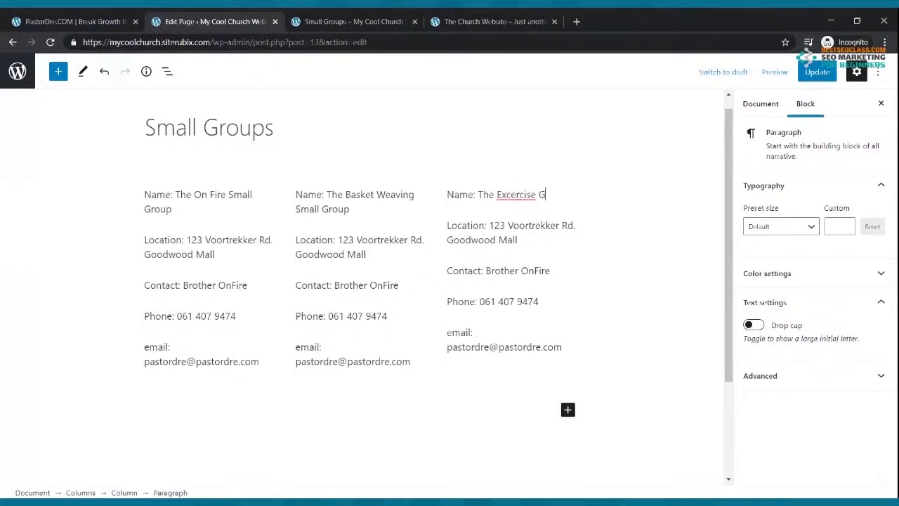
pyautogui.write('roup')
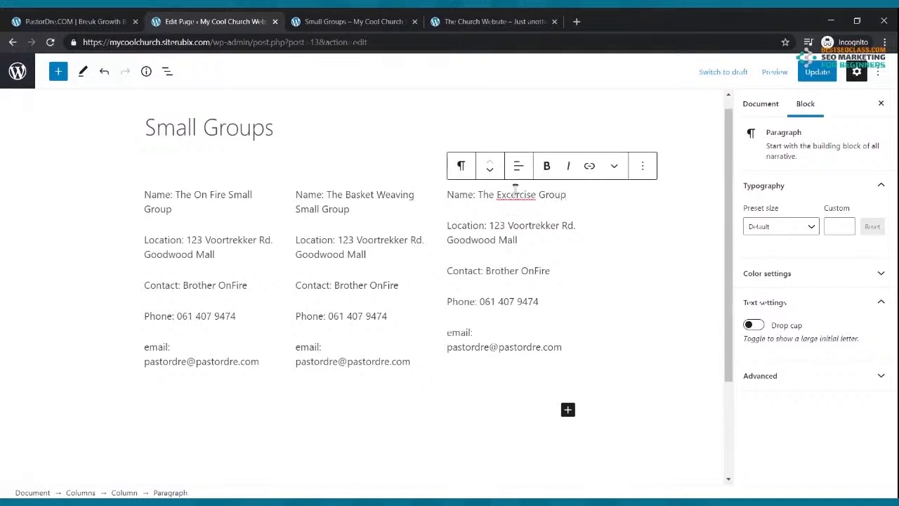
pyautogui.doubleClick(516, 195)
pyautogui.write('Exercise')
pyautogui.click(815, 73)
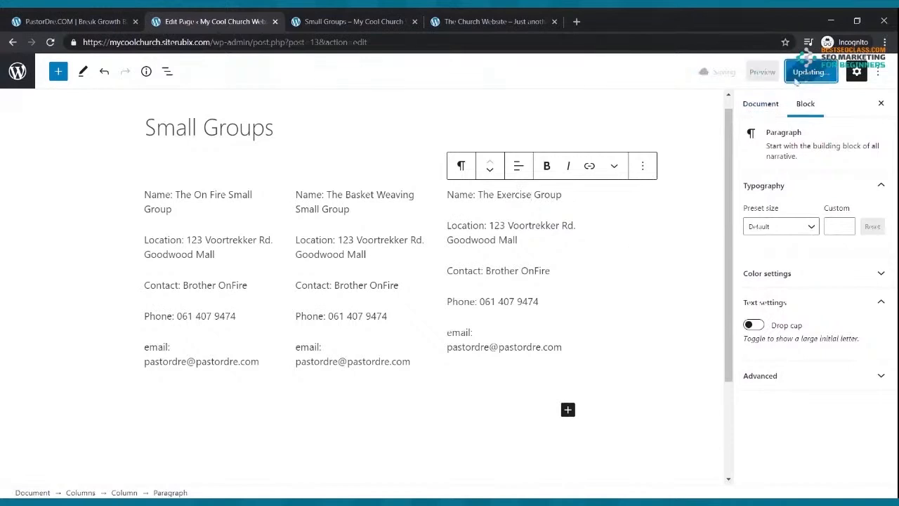
pyautogui.click(325, 22)
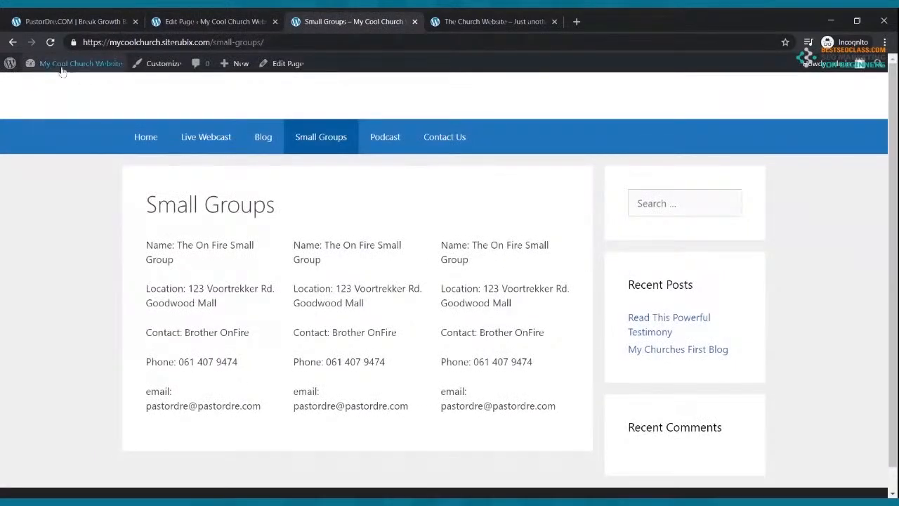
# Bold the On Fire, Basket Weaving and Exercise Group name lines
pyautogui.click(50, 42)
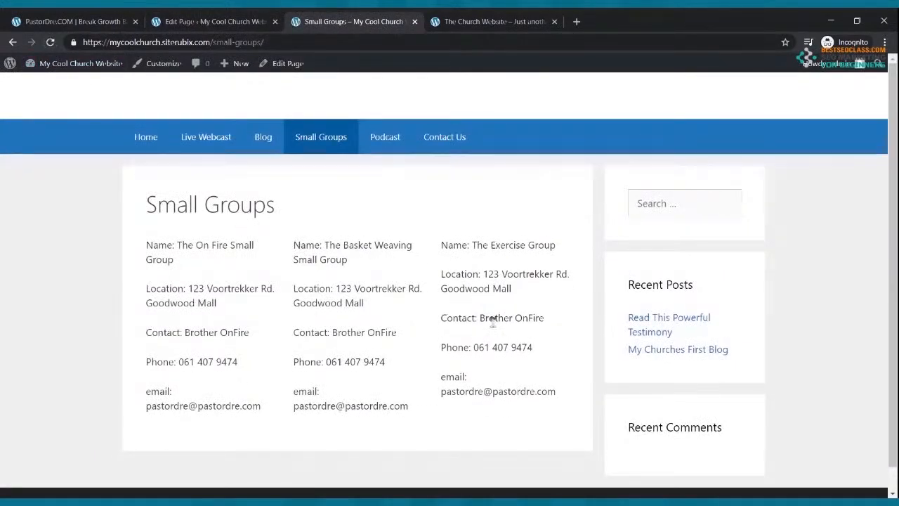
pyautogui.click(211, 21)
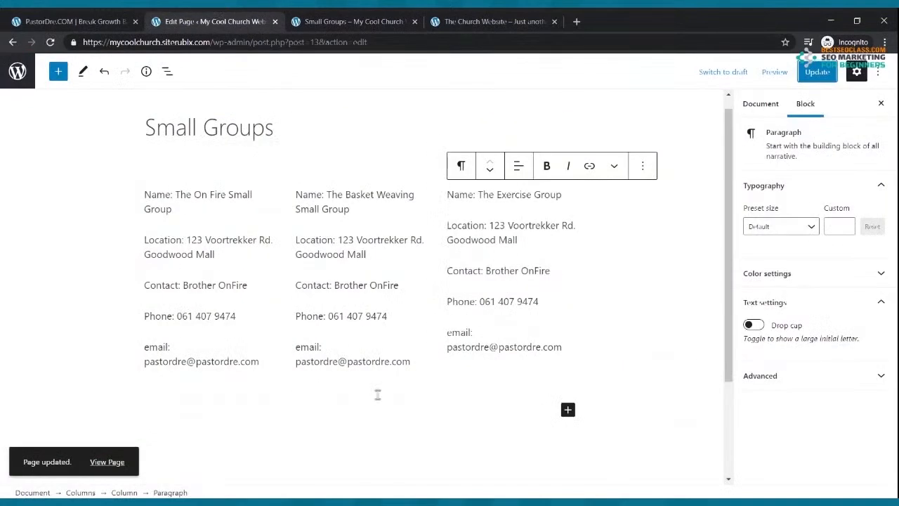
pyautogui.click(315, 176)
pyautogui.click(451, 200)
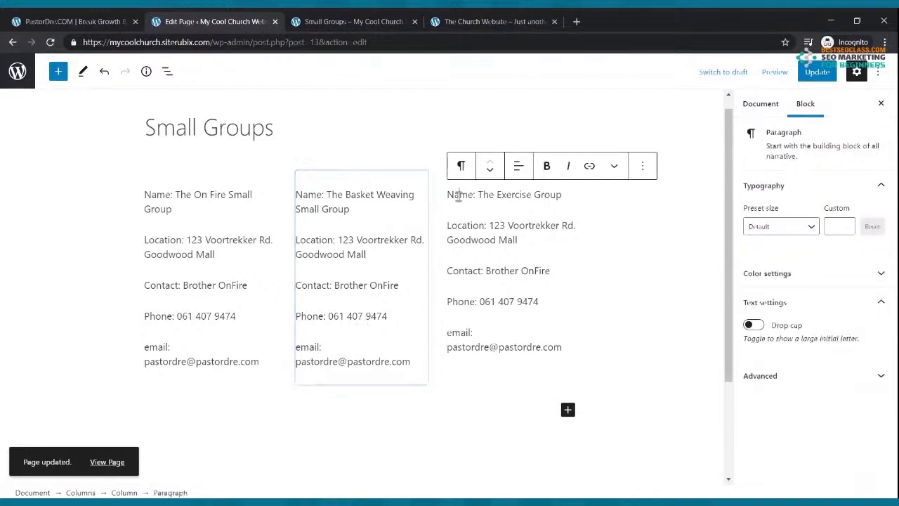
pyautogui.moveTo(173, 211); pyautogui.dragTo(144, 196)
pyautogui.click(244, 166)
pyautogui.moveTo(369, 210); pyautogui.dragTo(296, 196)
pyautogui.click(394, 166)
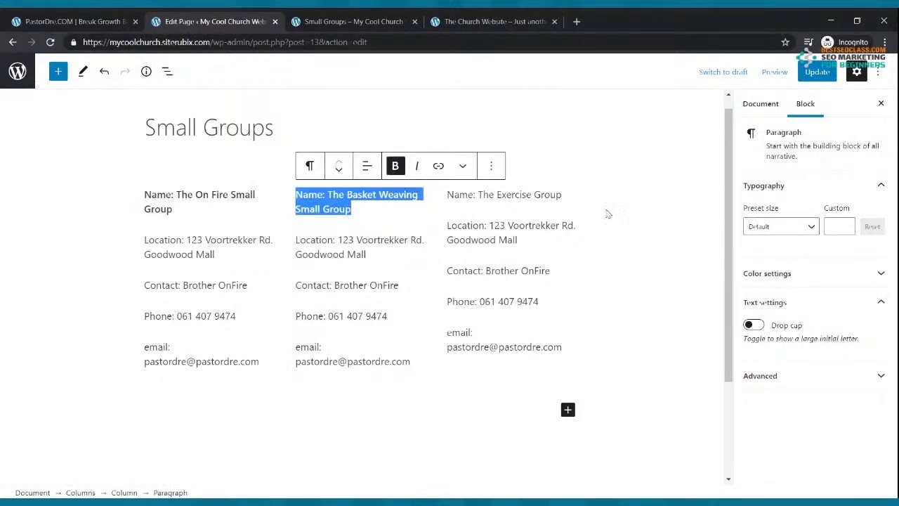
pyautogui.moveTo(557, 202); pyautogui.dragTo(447, 195)
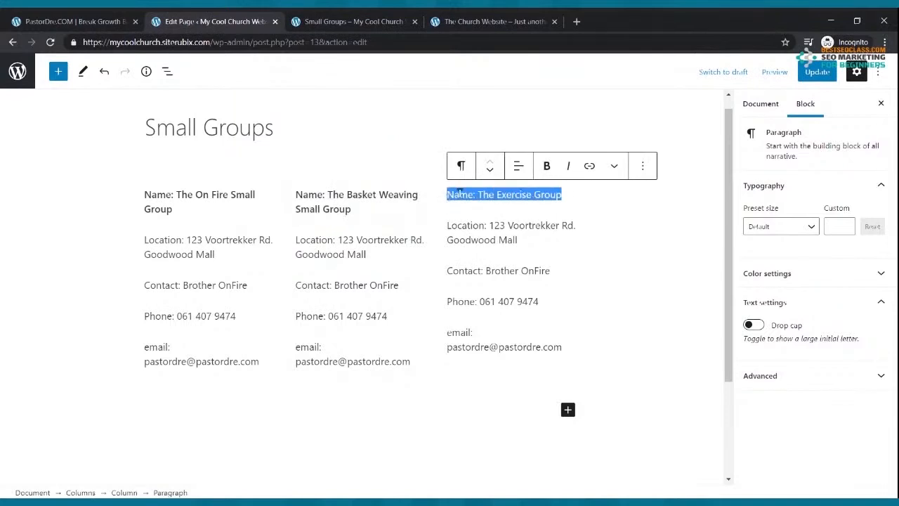
pyautogui.click(547, 166)
# Save the page with Ctrl+S and reload the live Small Groups page to see the bold names
pyautogui.hotkey('ctrl', 's')
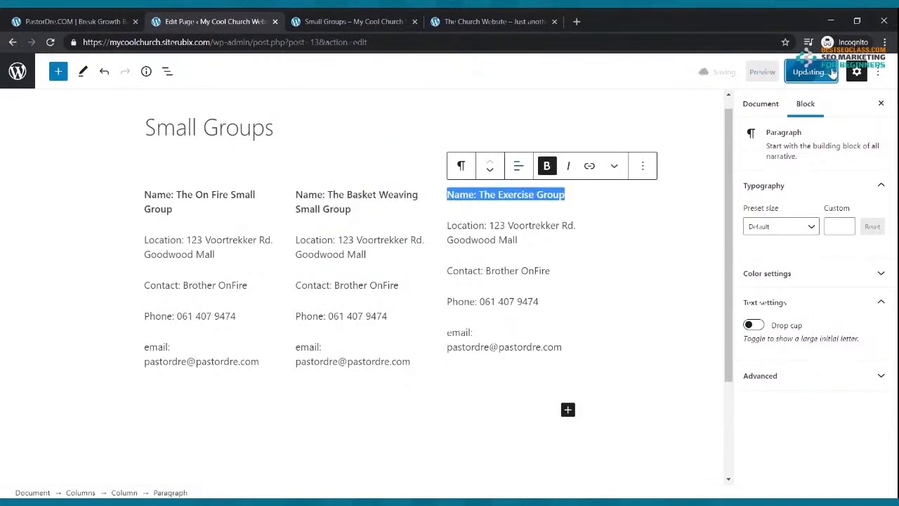
pyautogui.click(348, 21)
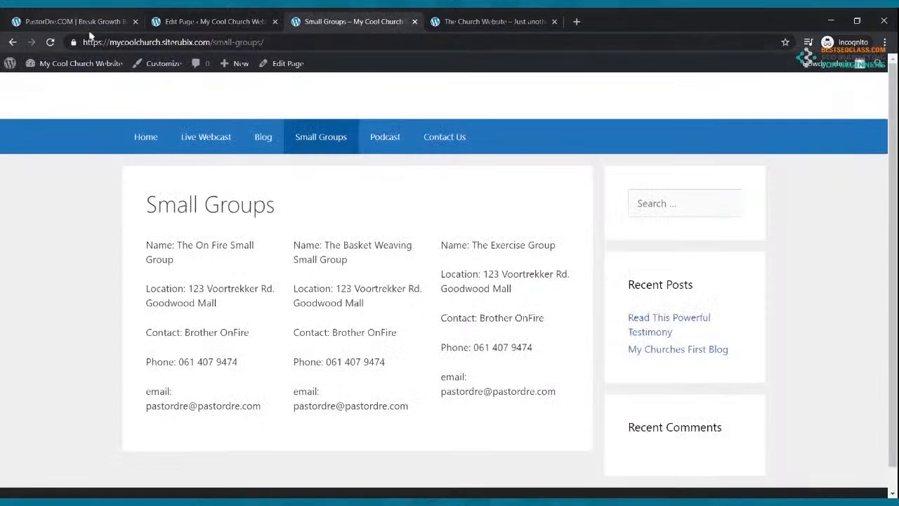
pyautogui.click(50, 42)
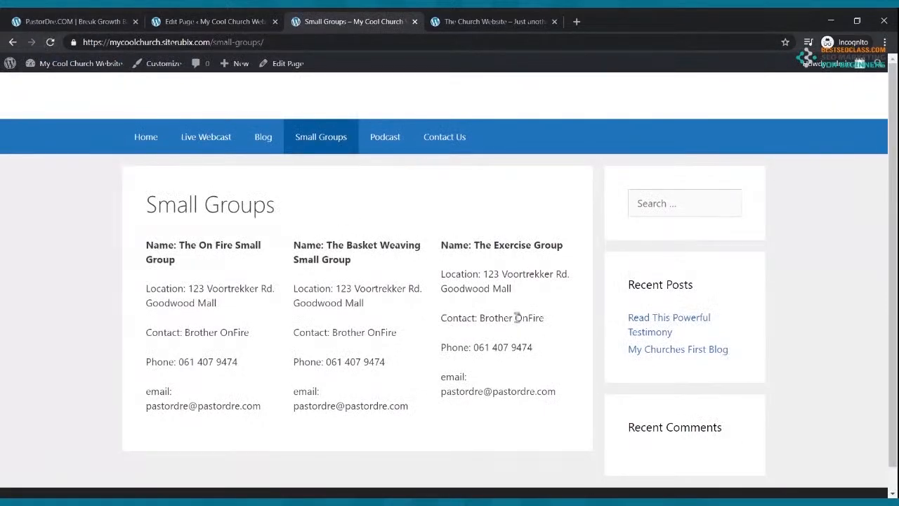
pyautogui.scroll(-1, 511, 312)
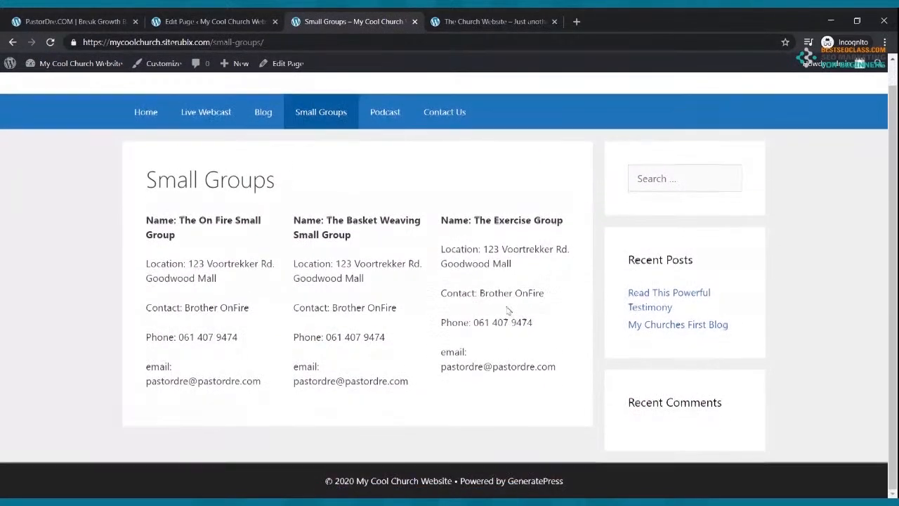
pyautogui.scroll(1, 500, 303)
# Insert an Image block below the group columns and upload the concert photo
pyautogui.click(211, 21)
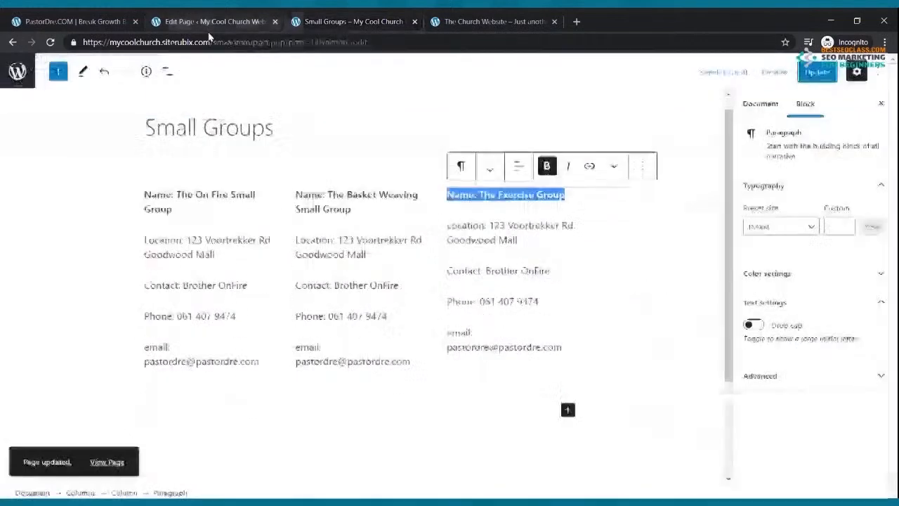
pyautogui.tripleClick(205, 194)
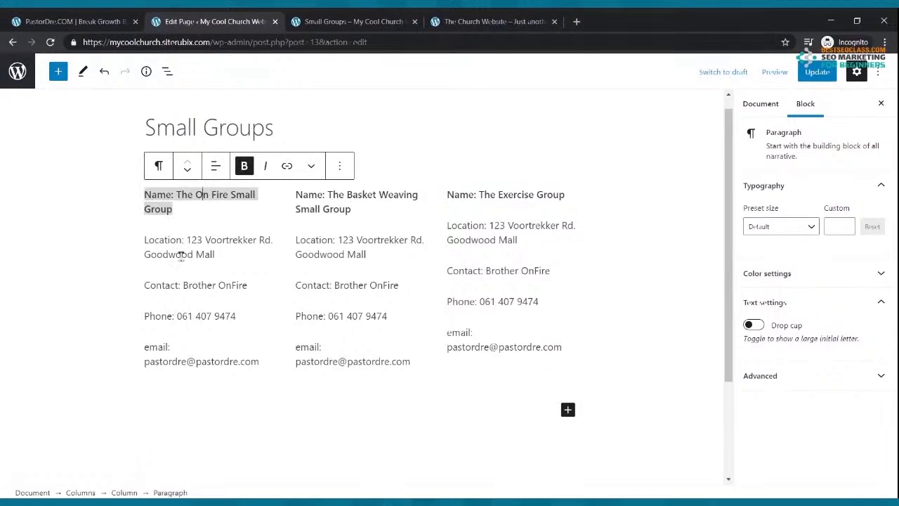
pyautogui.click(237, 240)
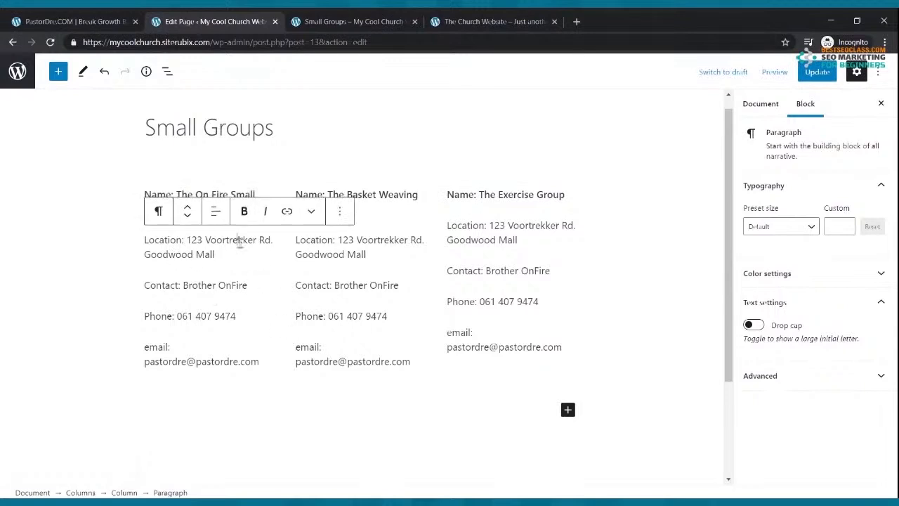
pyautogui.click(238, 392)
pyautogui.click(245, 356)
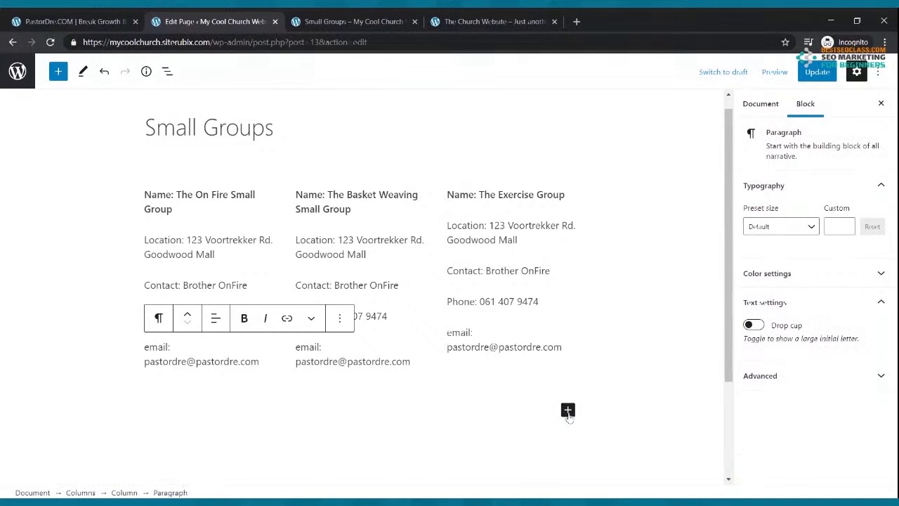
pyautogui.click(568, 410)
pyautogui.click(597, 330)
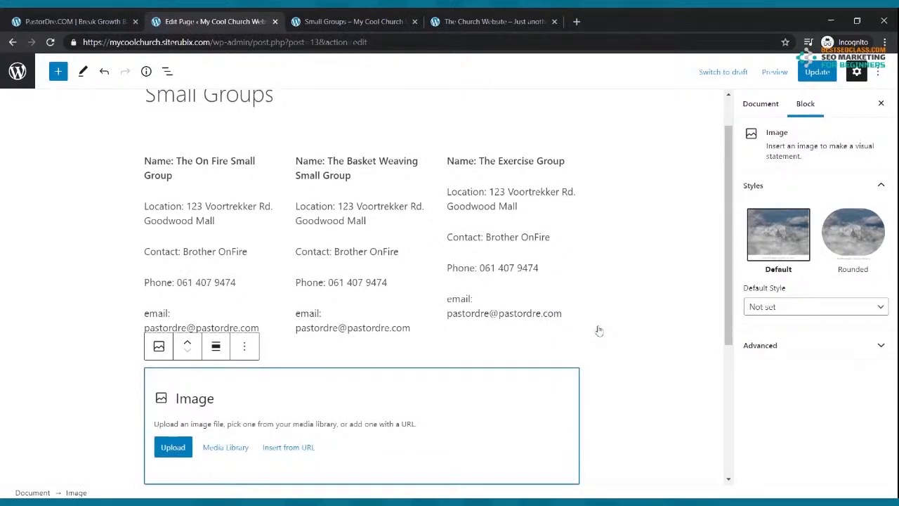
pyautogui.click(173, 447)
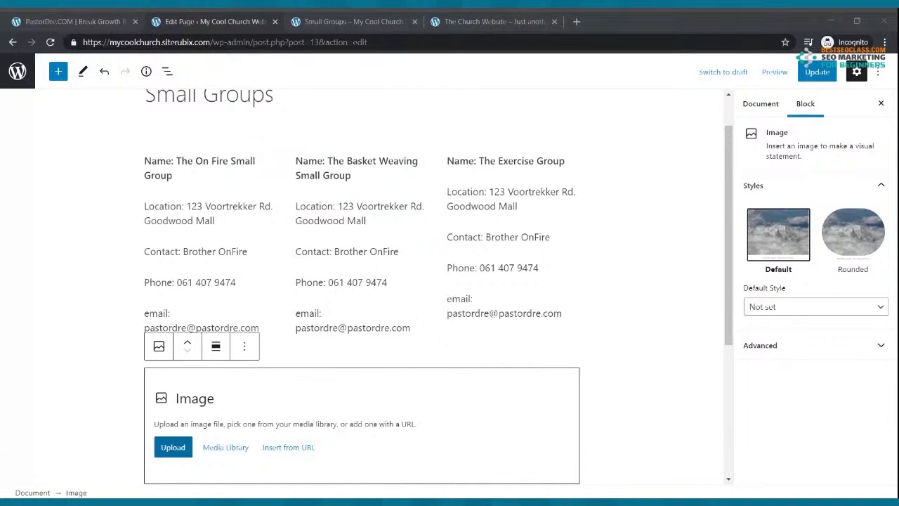
pyautogui.doubleClick(386, 136)
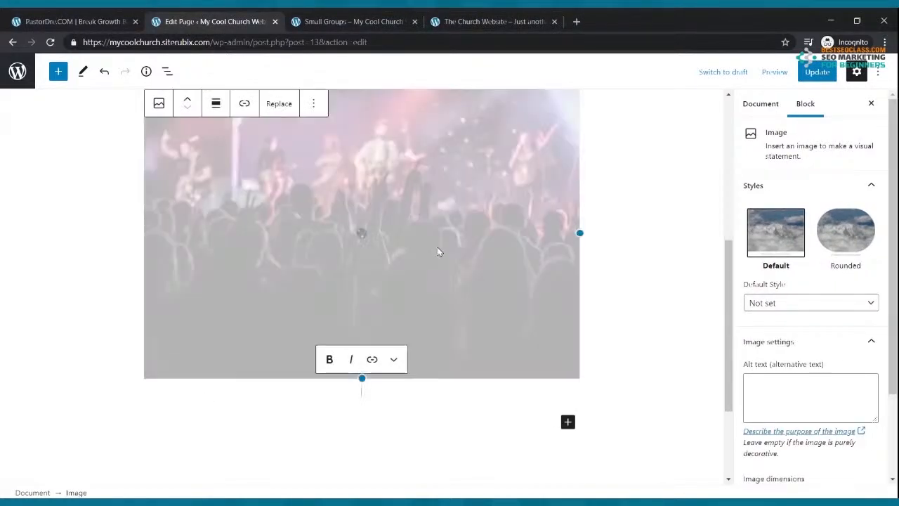
# Move the concert image up above the group columns and update the page
pyautogui.scroll(3, 421, 239)
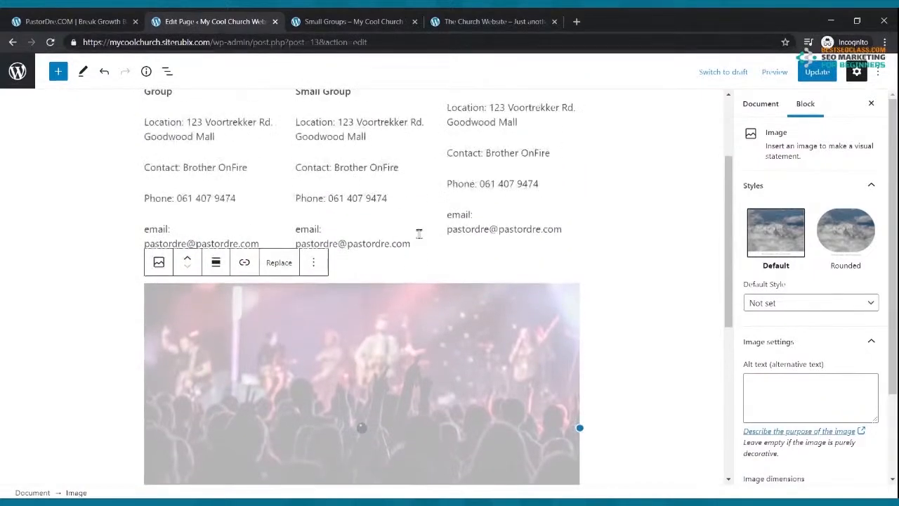
pyautogui.click(186, 258)
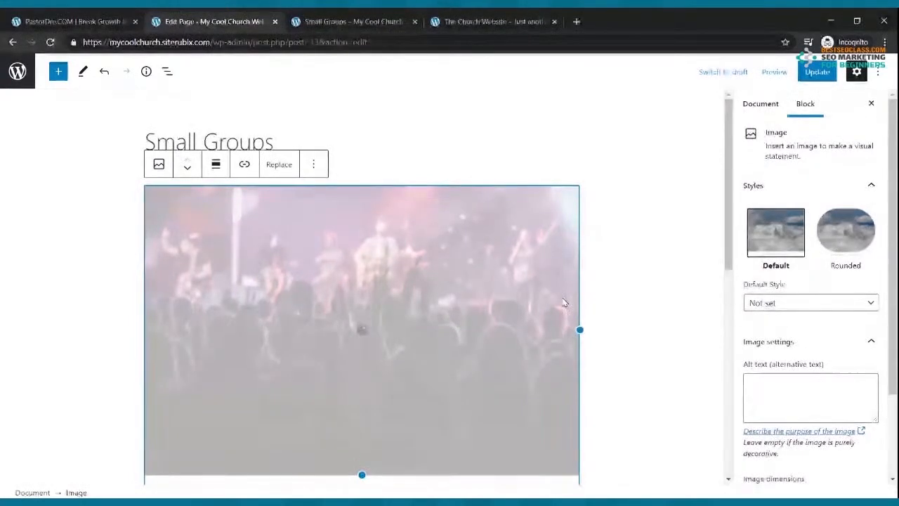
pyautogui.click(818, 73)
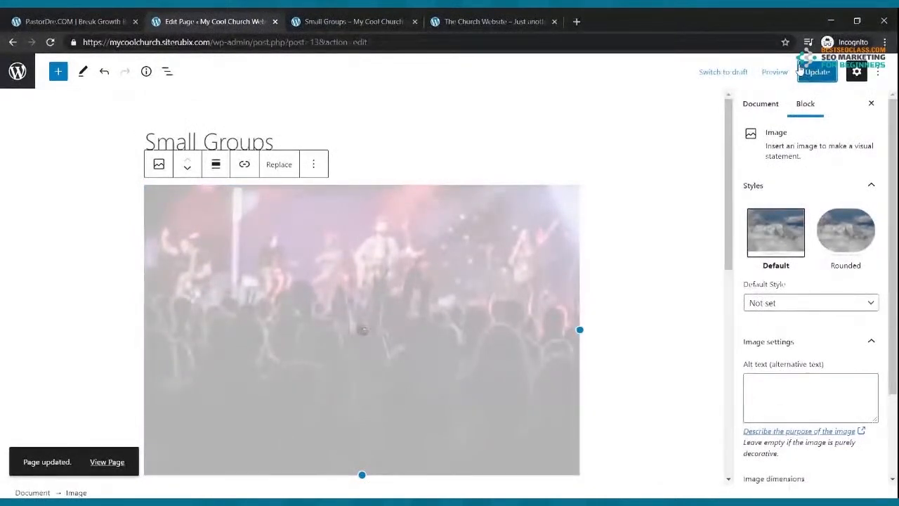
# Adjust the concert image with its resize handle, then go to the live Small Groups page
pyautogui.scroll(-2, 528, 214)
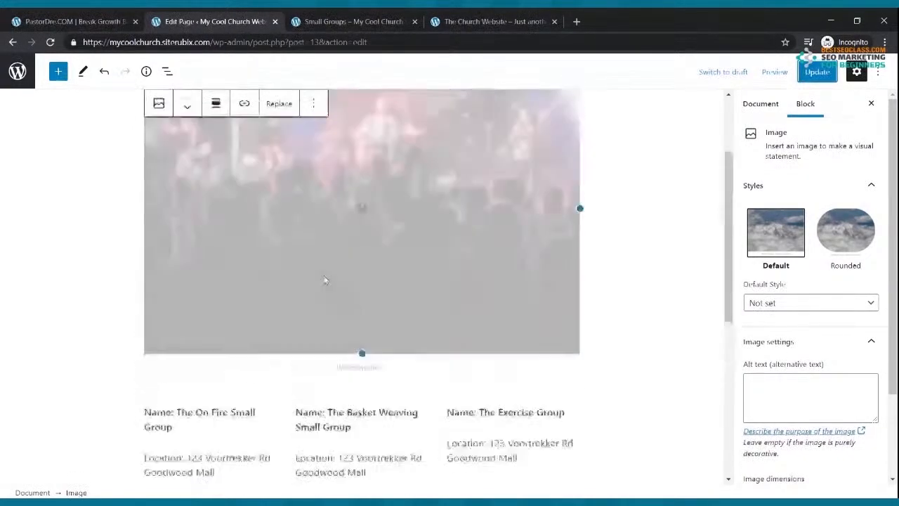
pyautogui.scroll(2, 324, 280)
pyautogui.moveTo(362, 475)
pyautogui.mouseDown()
pyautogui.moveTo(362, 393)
pyautogui.moveTo(362, 475)
pyautogui.mouseUp()
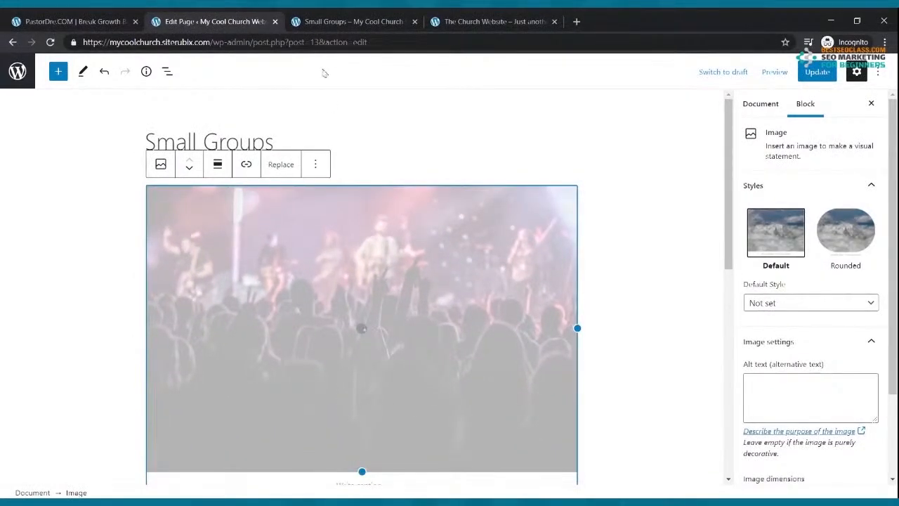
pyautogui.click(340, 23)
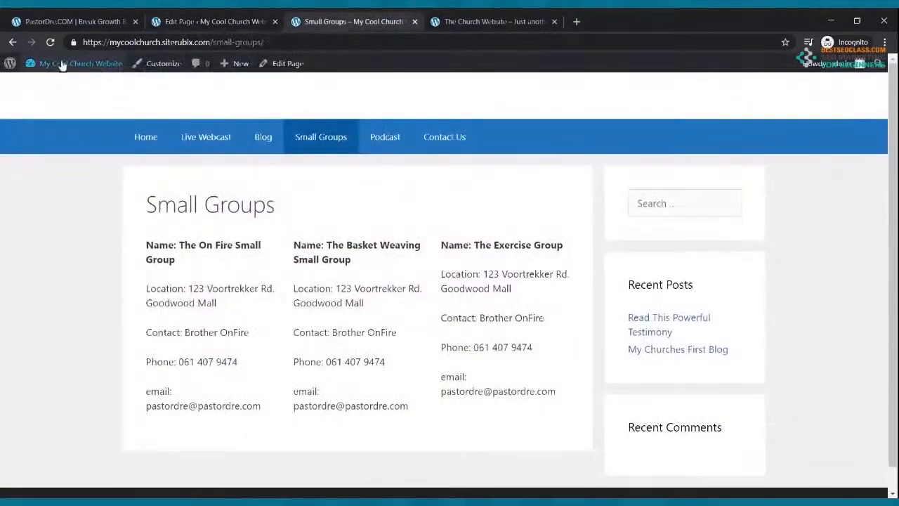
# Reload the live page, check the concert photo sits above the three group columns, then return to the editor
pyautogui.click(50, 42)
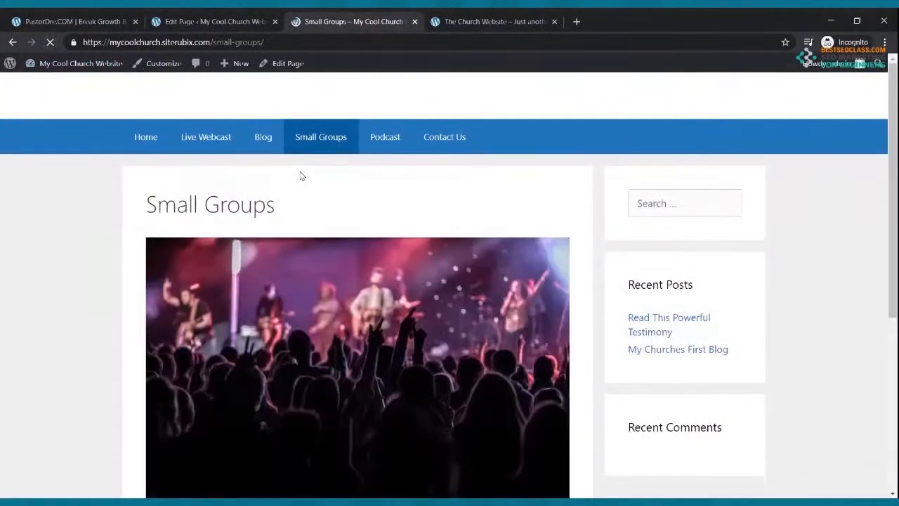
pyautogui.scroll(-2, 398, 212)
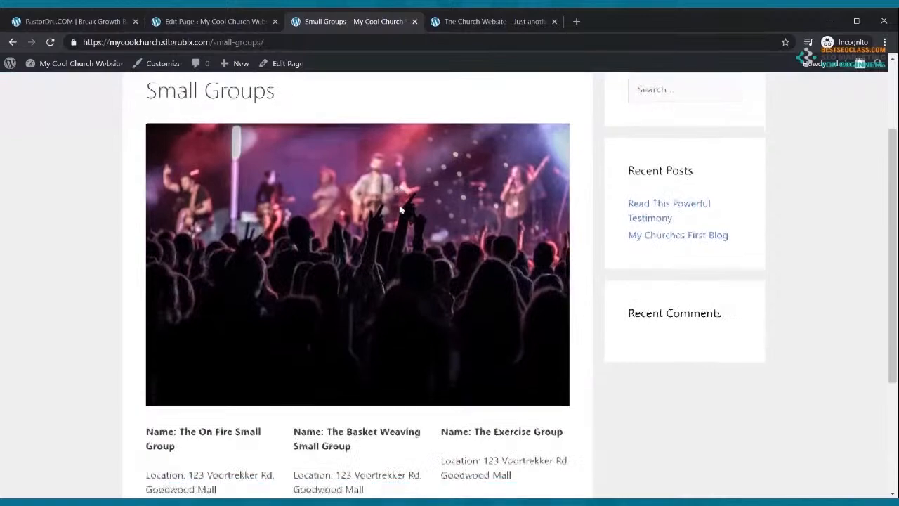
pyautogui.scroll(-4, 400, 208)
pyautogui.scroll(6, 266, 182)
pyautogui.scroll(-4, 311, 251)
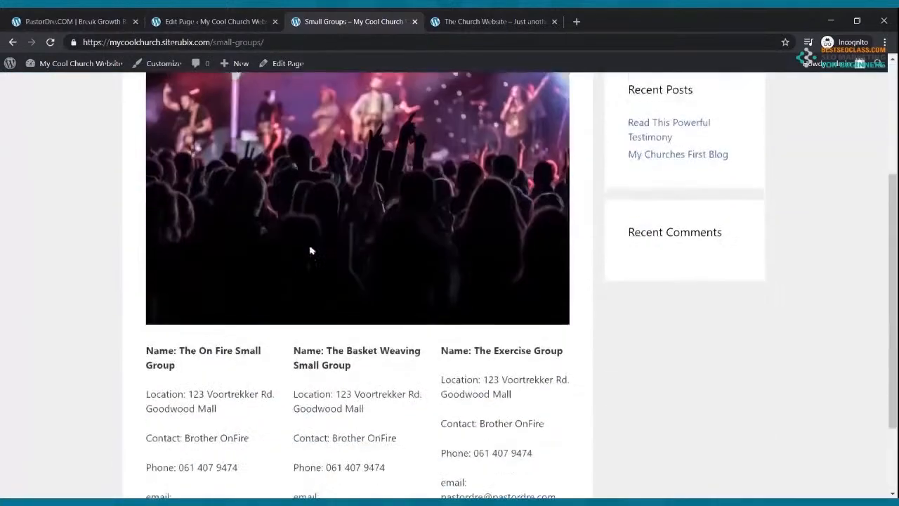
pyautogui.scroll(2, 312, 239)
pyautogui.scroll(-4, 311, 239)
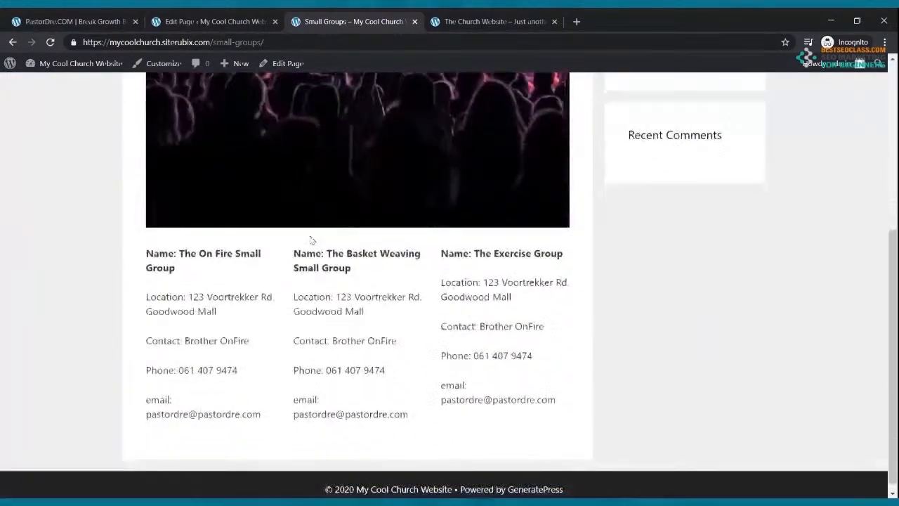
pyautogui.scroll(5, 495, 394)
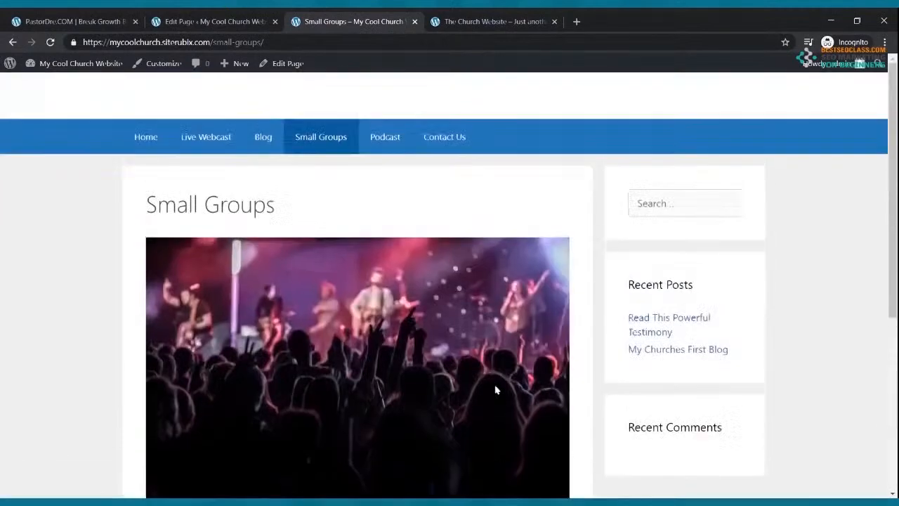
pyautogui.click(204, 23)
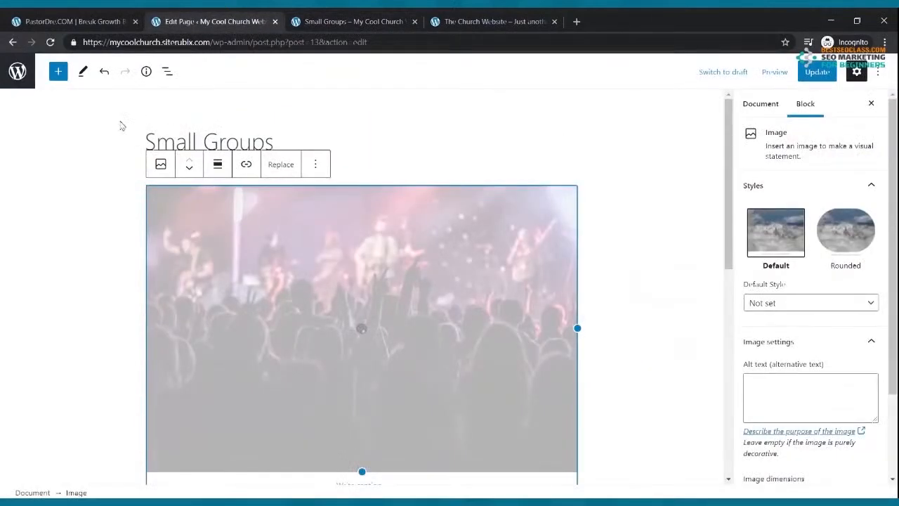
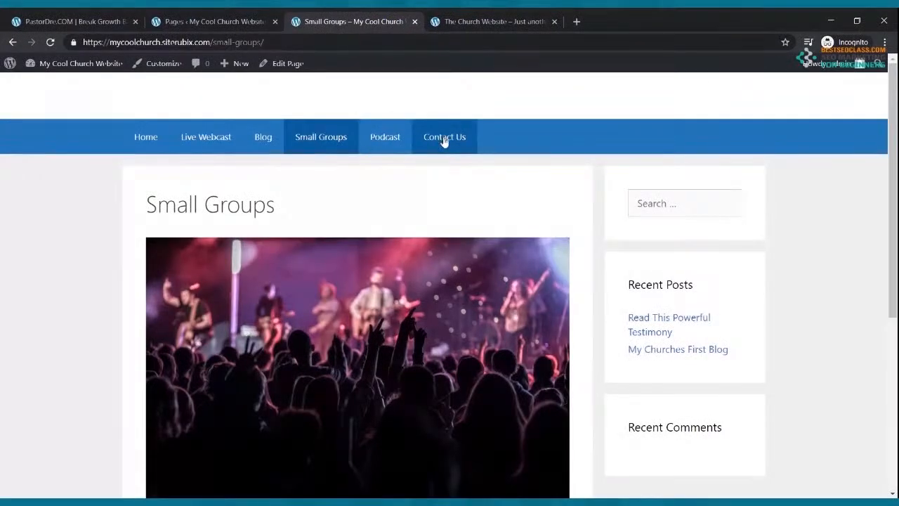
# Open the Podcast page from the Pages list in the block editor
pyautogui.click(218, 22)
pyautogui.click(152, 333)
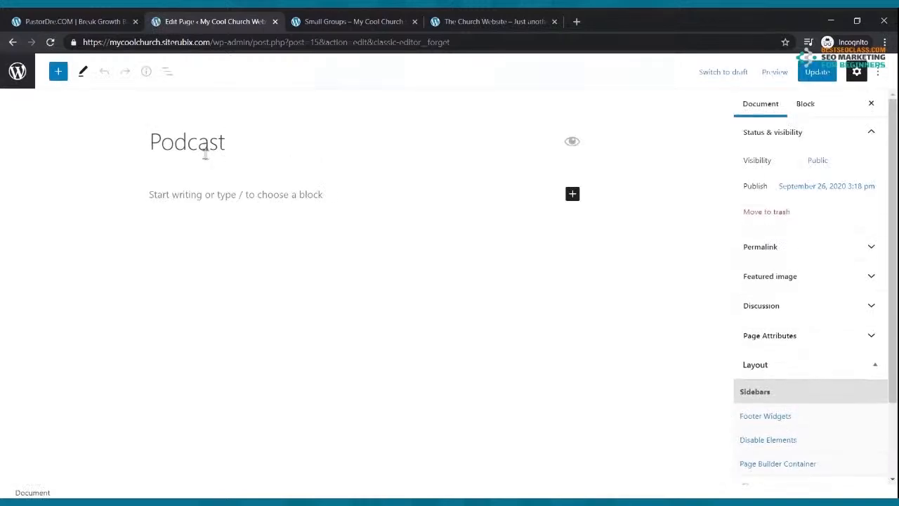
# Write 'Welcome to our Podcast', update the page, and start a new paragraph below it
pyautogui.click(226, 194)
pyautogui.write('W')
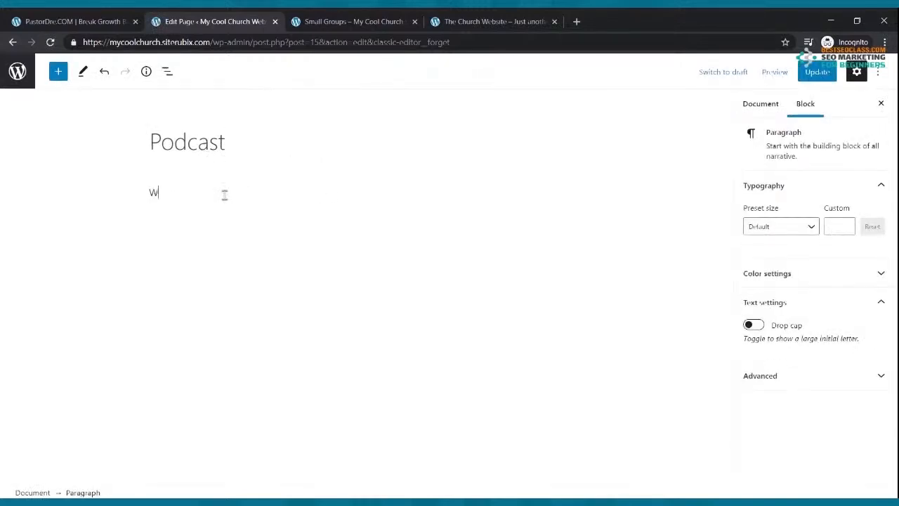
pyautogui.write('elcome to our Podcast')
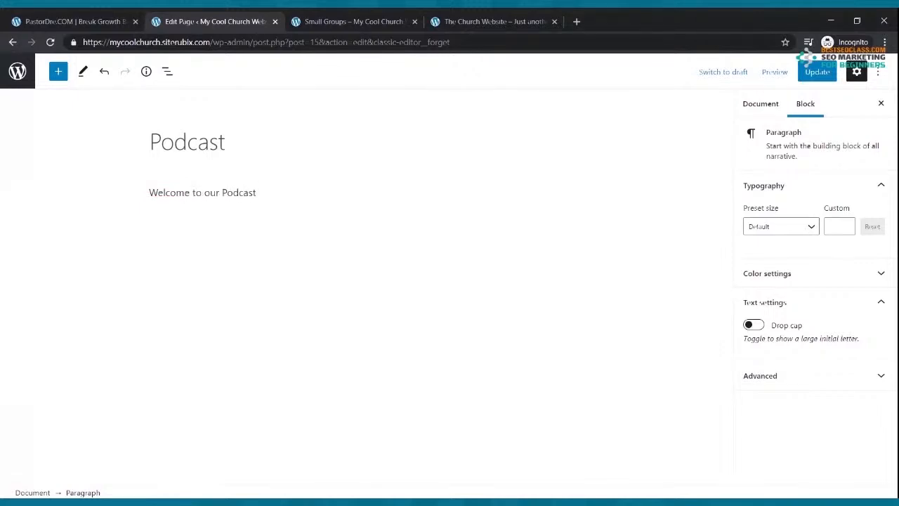
pyautogui.click(817, 72)
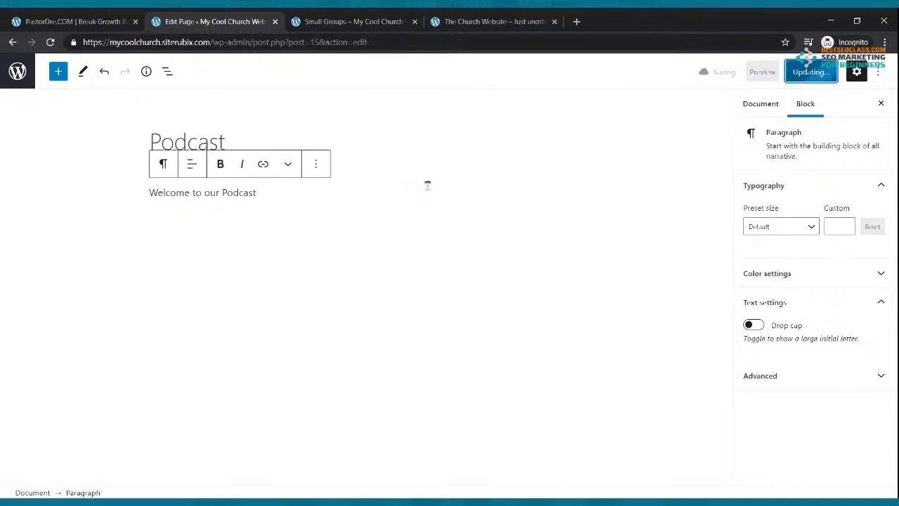
pyautogui.click(342, 218)
pyautogui.click(308, 217)
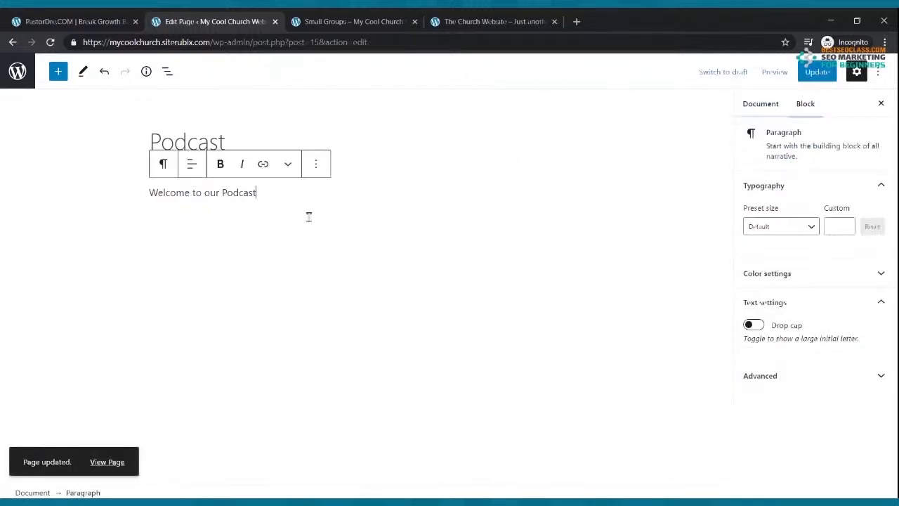
pyautogui.press('Return')
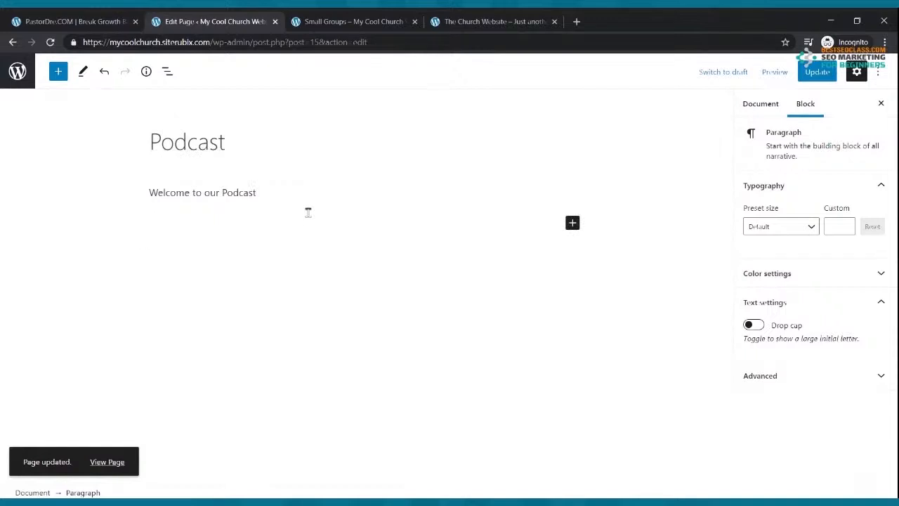
# Go to spreaker.com in a new tab and sign in to the account
pyautogui.click(576, 21)
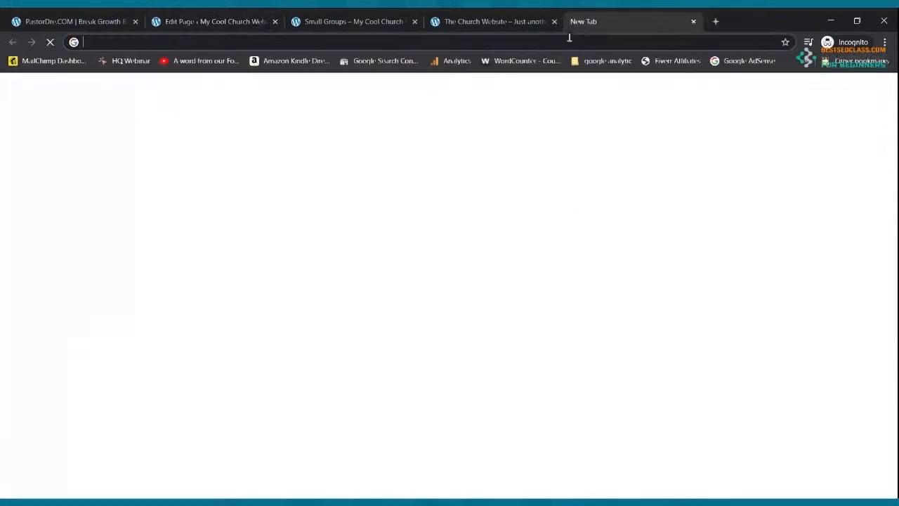
pyautogui.write('spreaker.com')
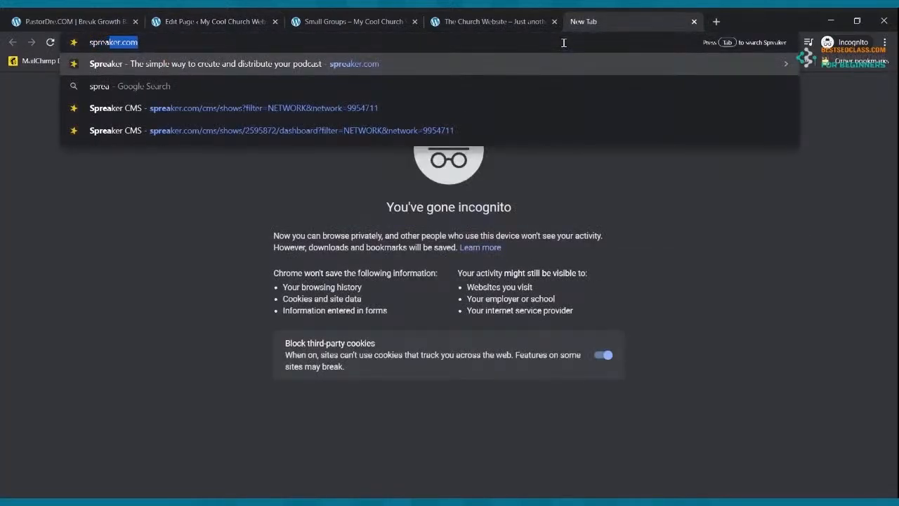
pyautogui.press('Return')
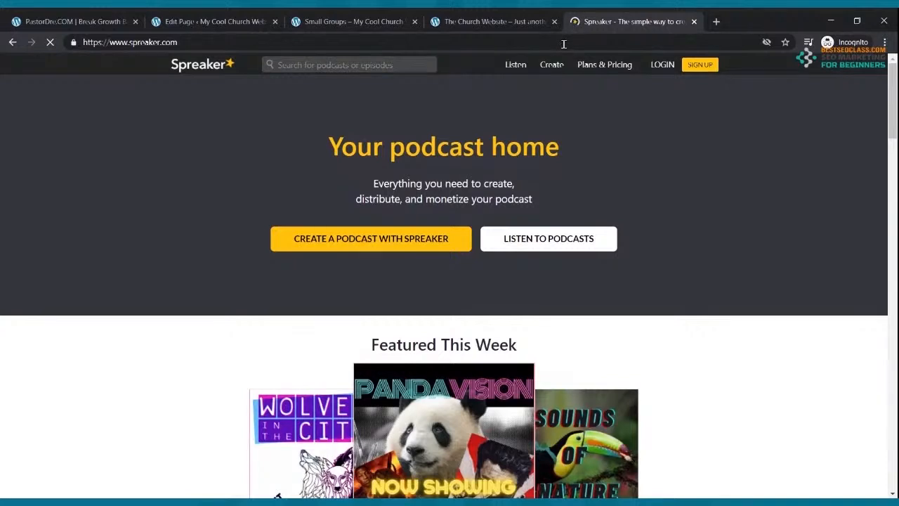
pyautogui.click(670, 73)
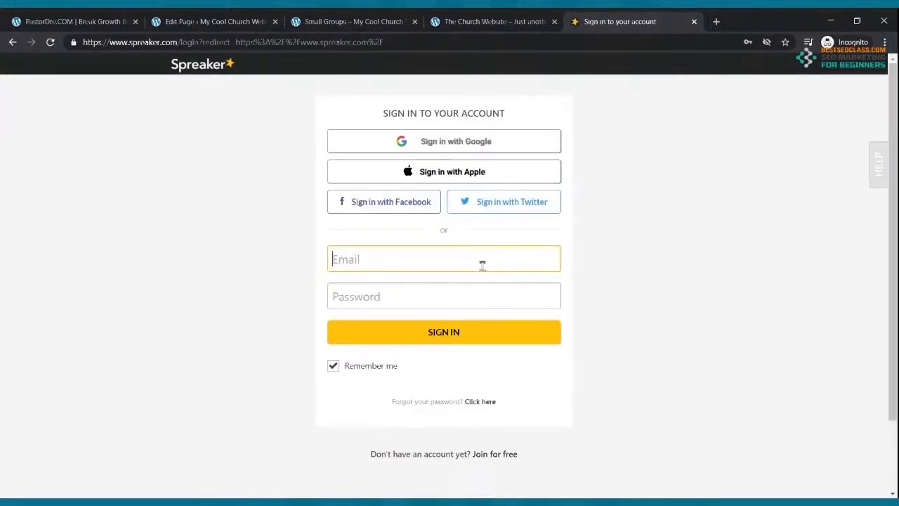
pyautogui.click(462, 337)
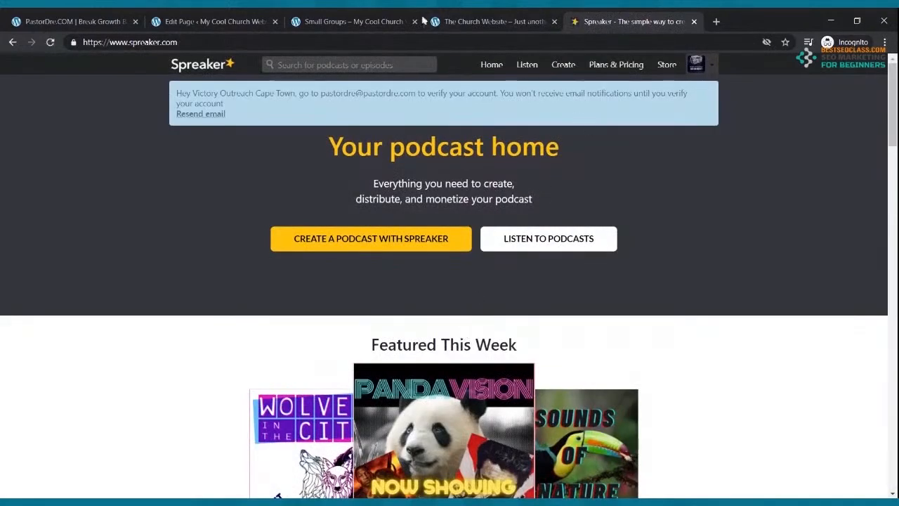
# Check the Podcast editor, then open the Spreaker podcasts Dashboard from the avatar menu
pyautogui.click(263, 20)
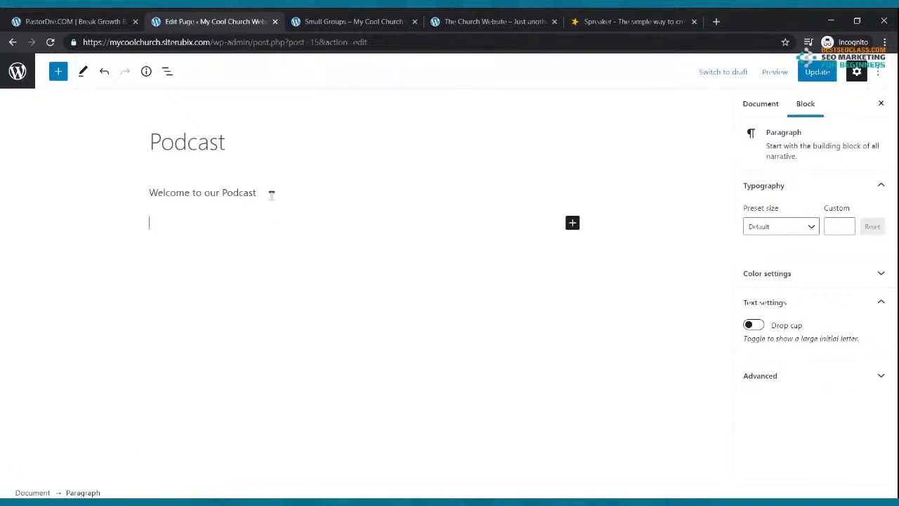
pyautogui.click(621, 22)
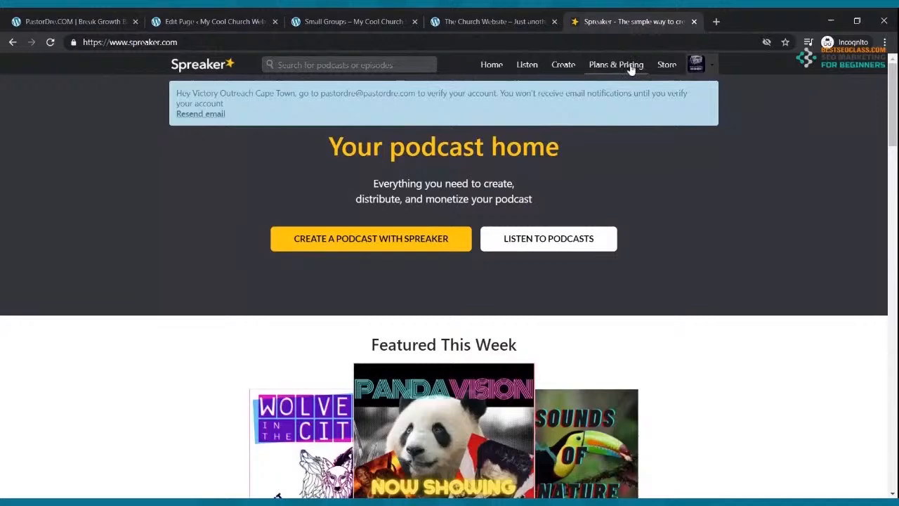
pyautogui.click(696, 63)
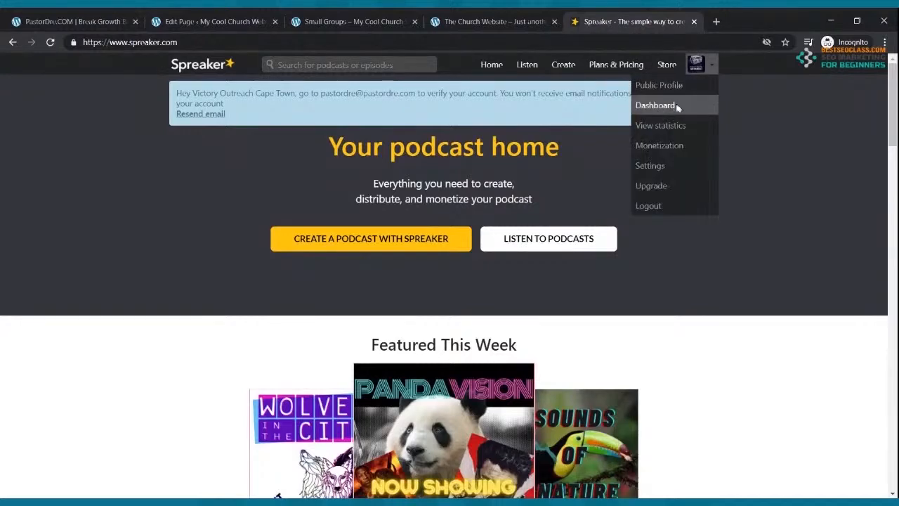
pyautogui.click(656, 105)
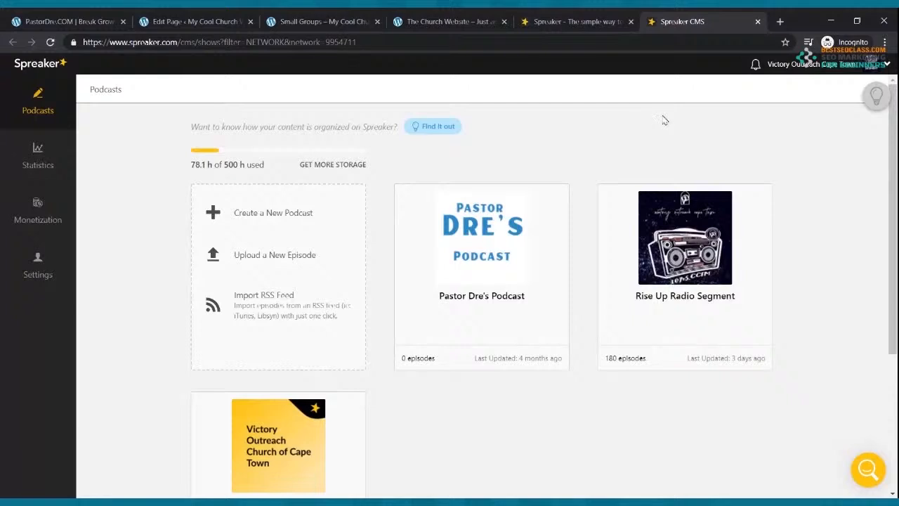
# Open the Rise Up Radio Segment's RSS feed and select its URL for copying
pyautogui.moveTo(716, 204)
pyautogui.click(698, 275)
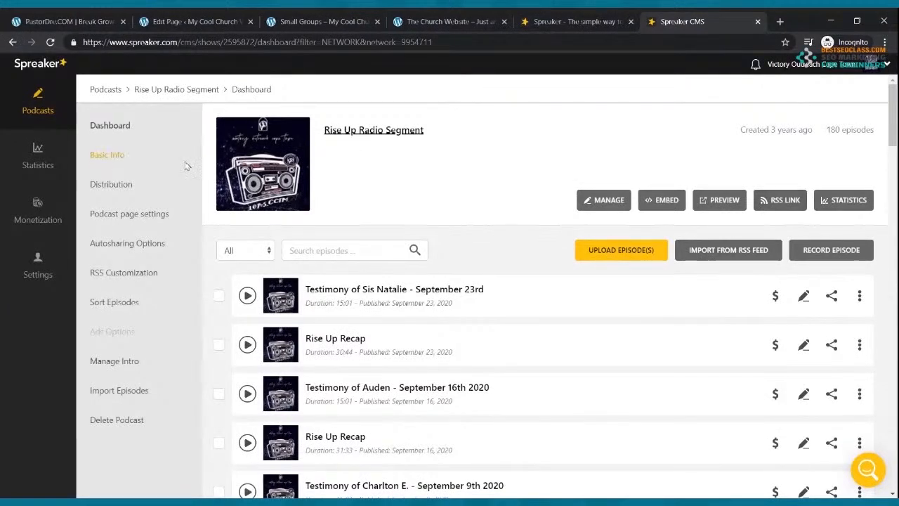
pyautogui.click(12, 42)
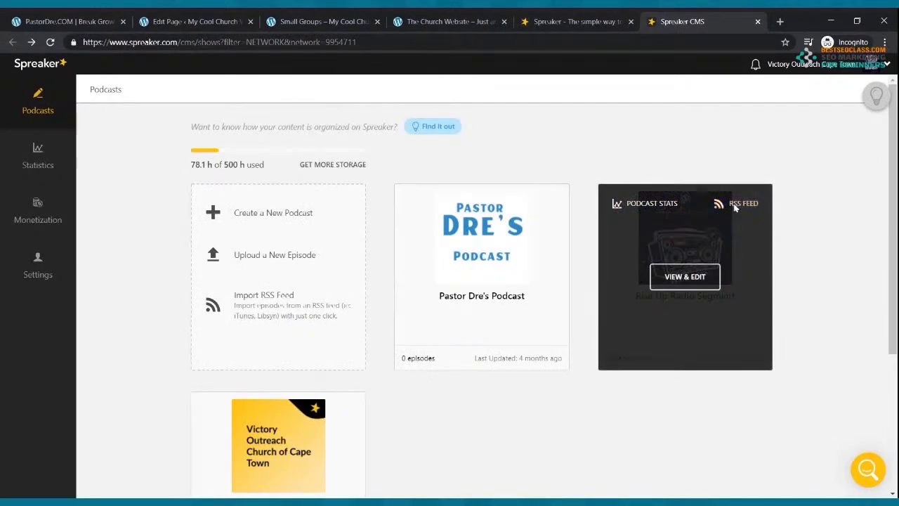
pyautogui.click(735, 205)
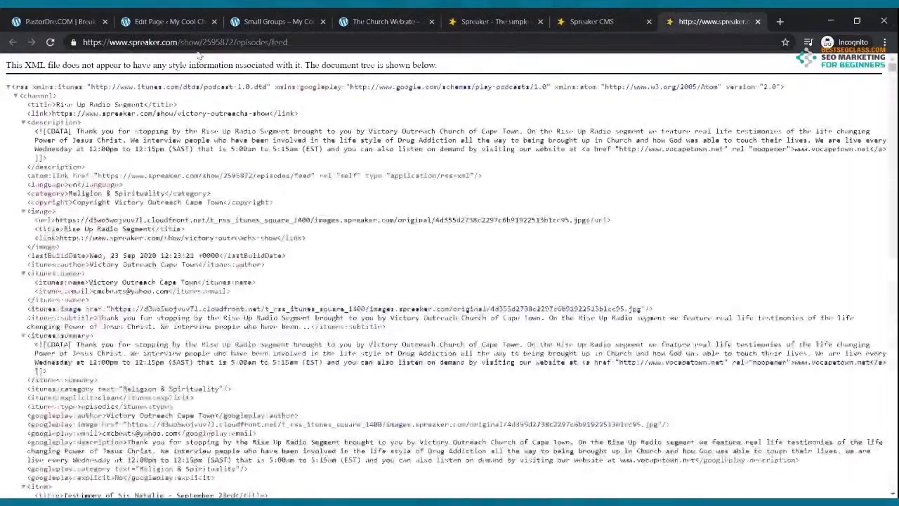
pyautogui.click(198, 44)
pyautogui.hotkey('ctrl', 'c')
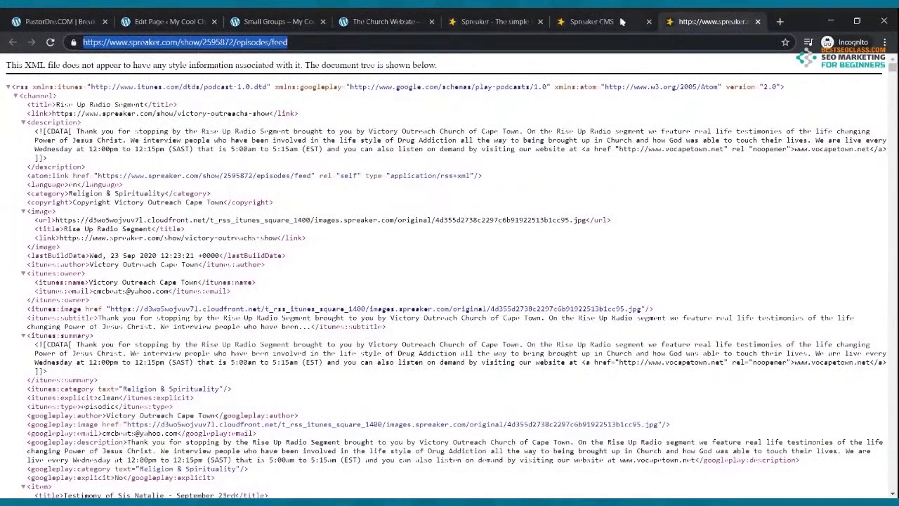
# Close the feed view, show the RSS link, and return to the WordPress Podcast editor
pyautogui.click(757, 21)
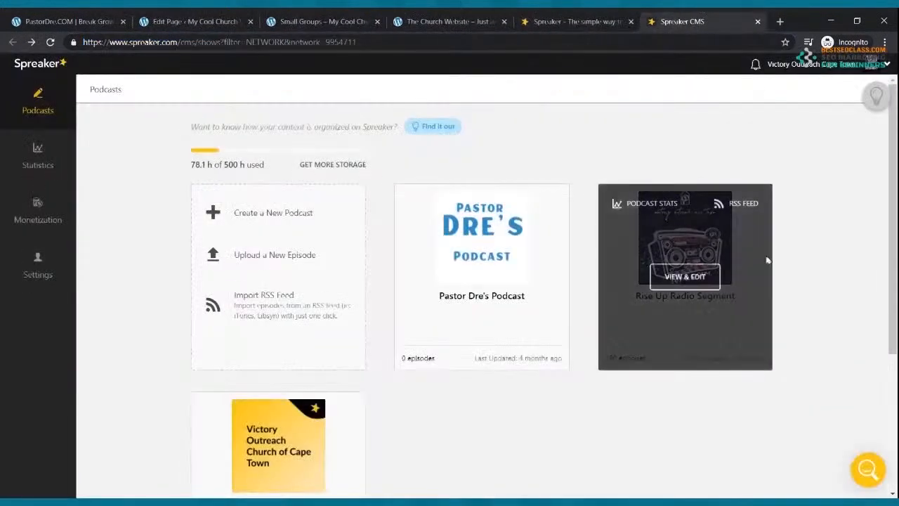
pyautogui.click(692, 280)
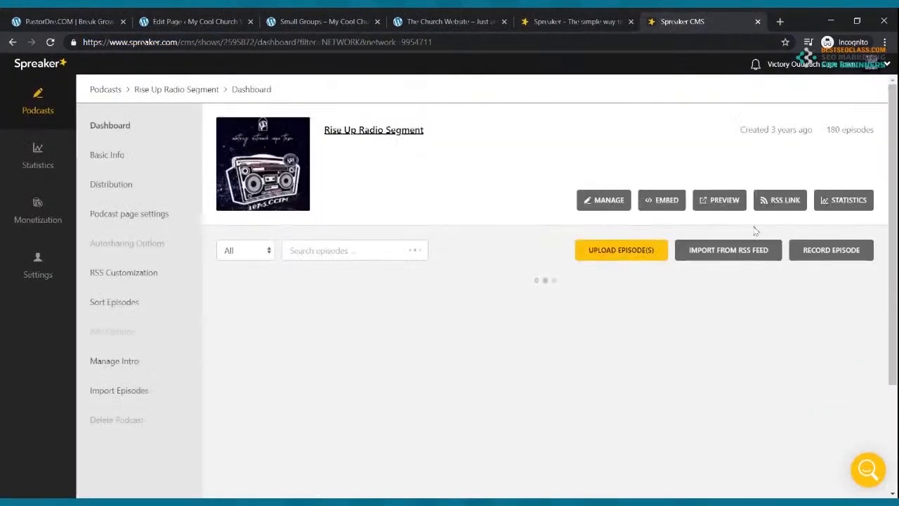
pyautogui.click(778, 203)
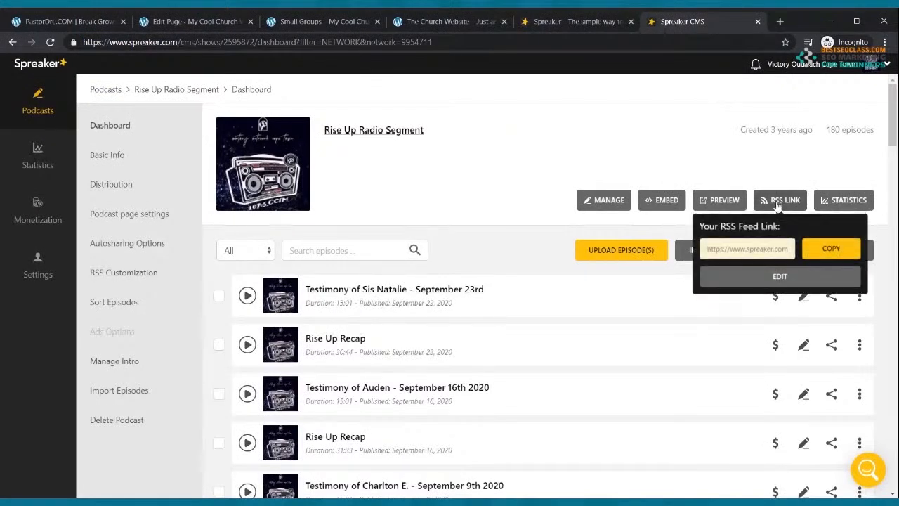
pyautogui.click(224, 21)
pyautogui.click(212, 225)
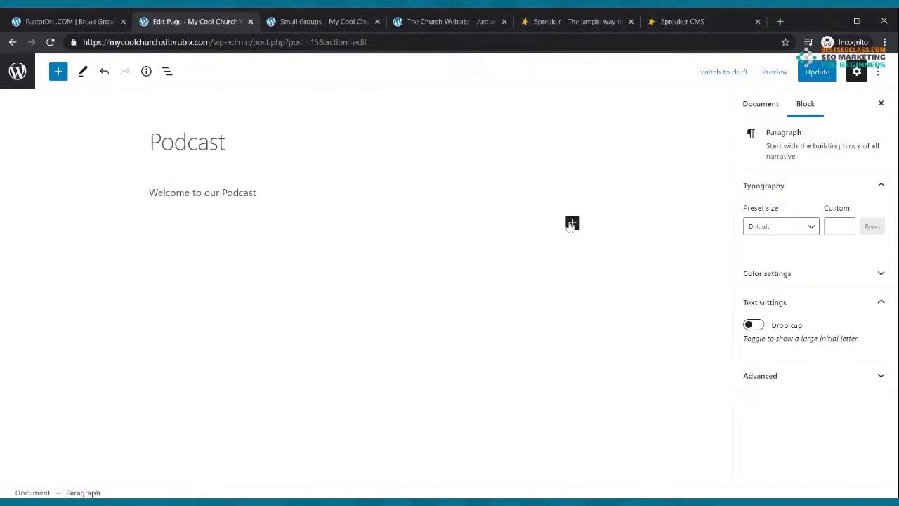
# Insert an RSS block using the pasted Spreaker feed URL
pyautogui.click(571, 224)
pyautogui.write('rss')
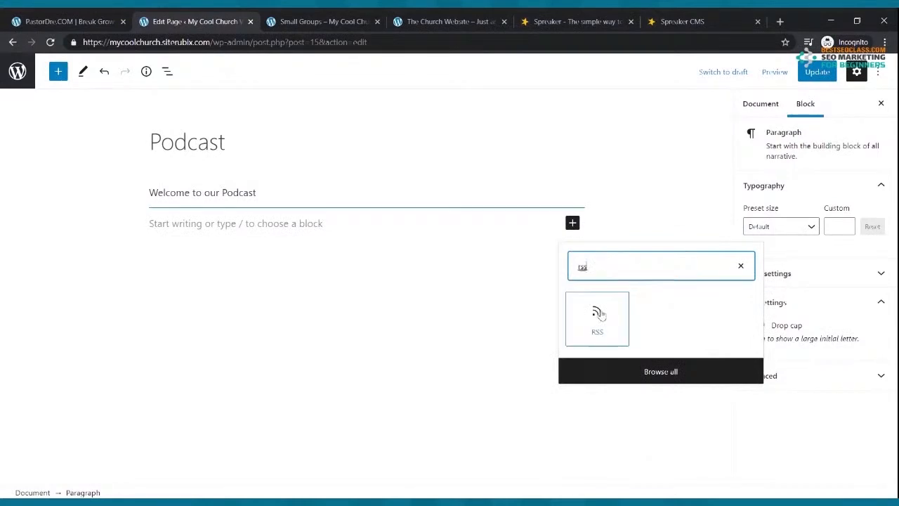
pyautogui.click(597, 316)
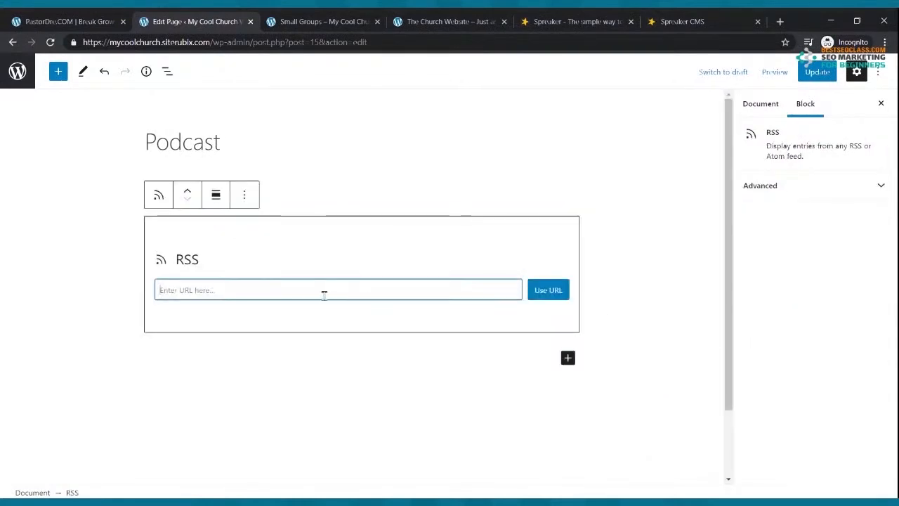
pyautogui.hotkey('ctrl', 'v')
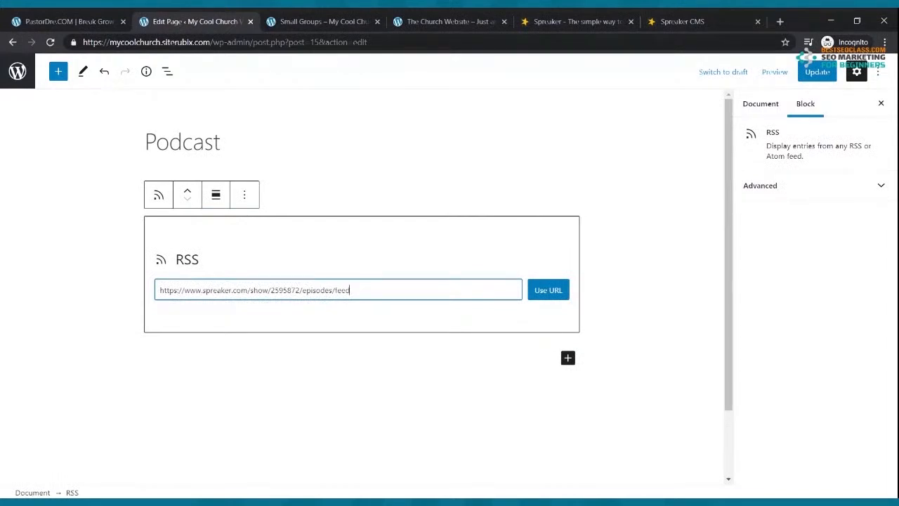
pyautogui.click(545, 291)
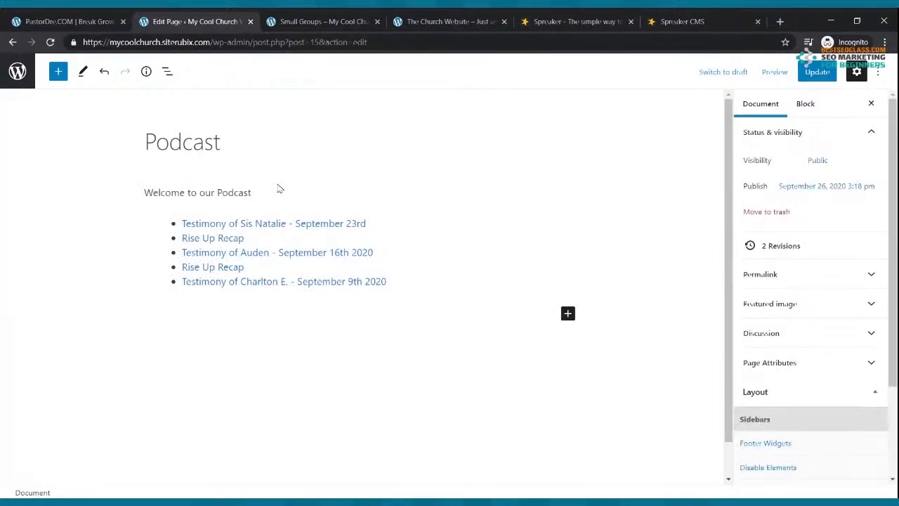
# Update the Podcast page with the welcome line and feed episodes
pyautogui.click(277, 192)
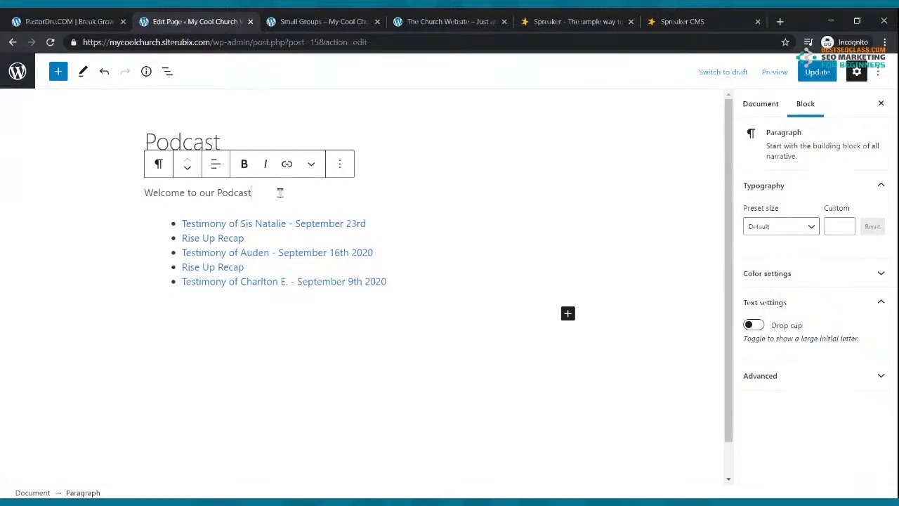
pyautogui.click(814, 75)
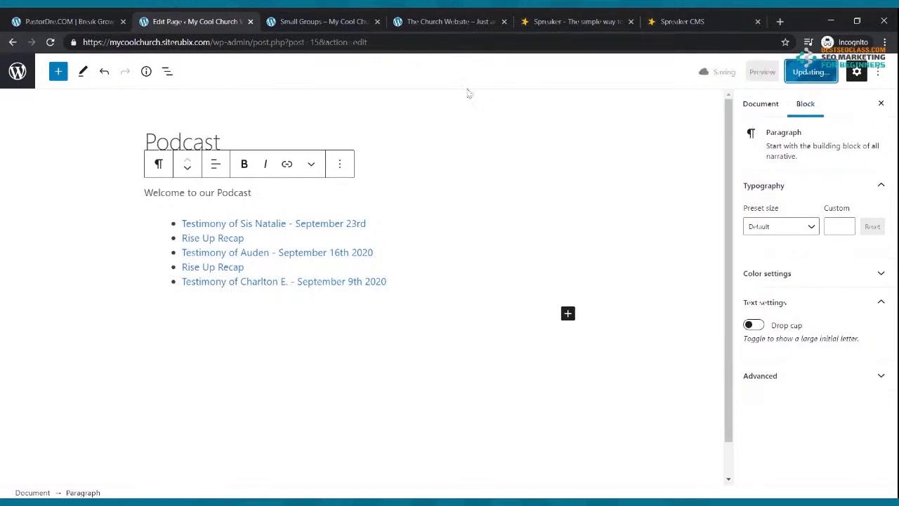
pyautogui.click(325, 23)
# View the live Podcast page and compare its episodes with Spreaker's list
pyautogui.click(374, 140)
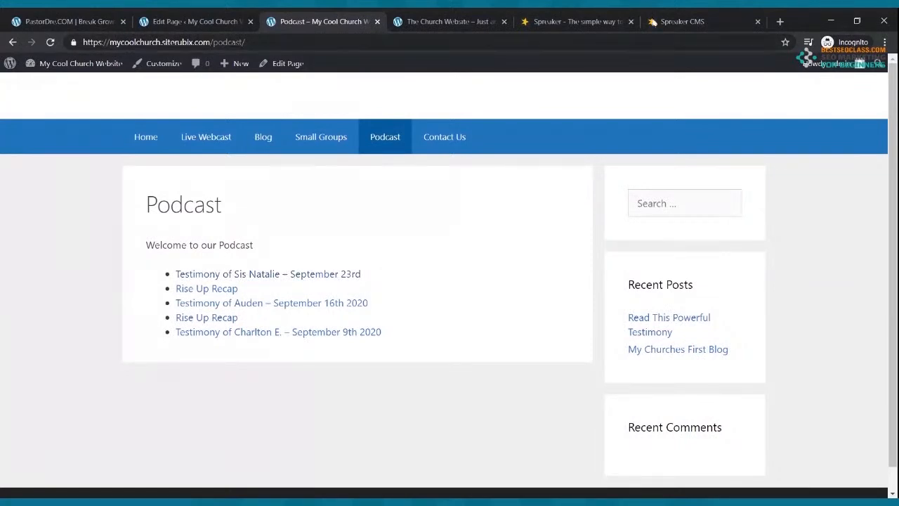
pyautogui.click(676, 21)
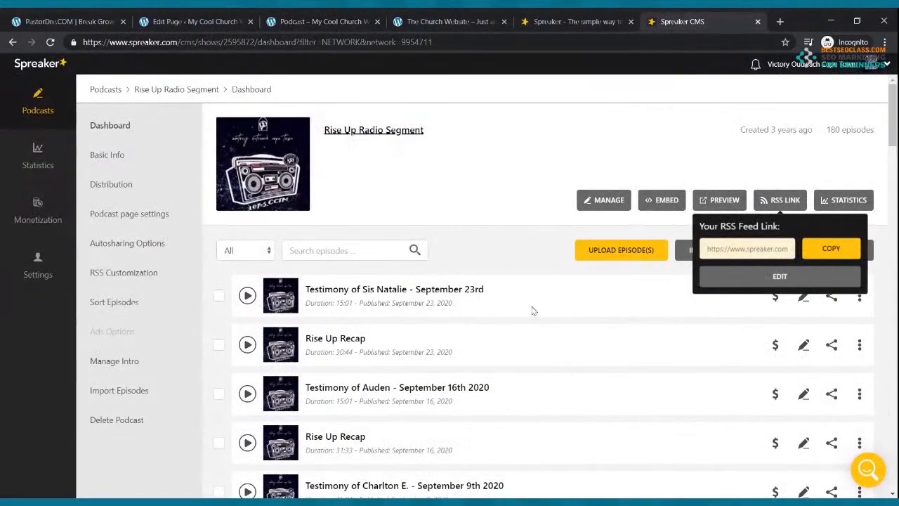
pyautogui.click(329, 22)
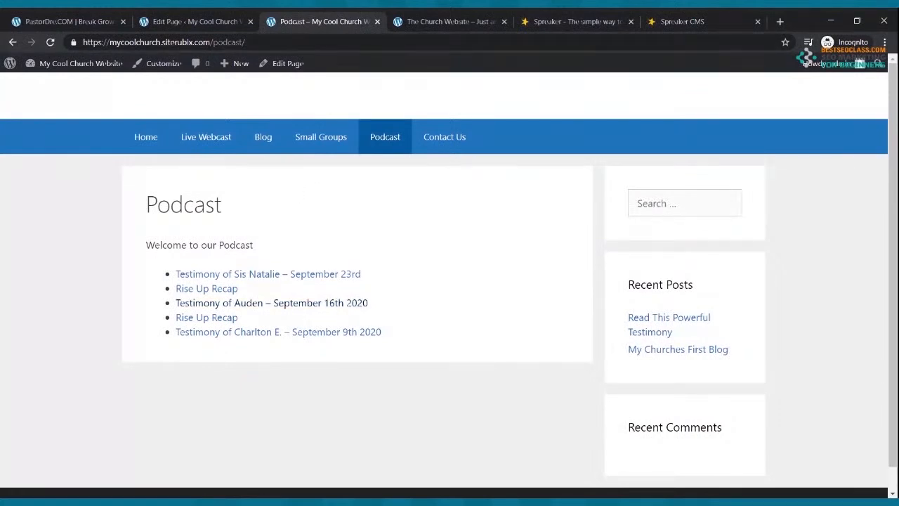
# Browse the live Home, Live Webcast, Blog, Small Groups and Podcast pages in turn
pyautogui.click(134, 140)
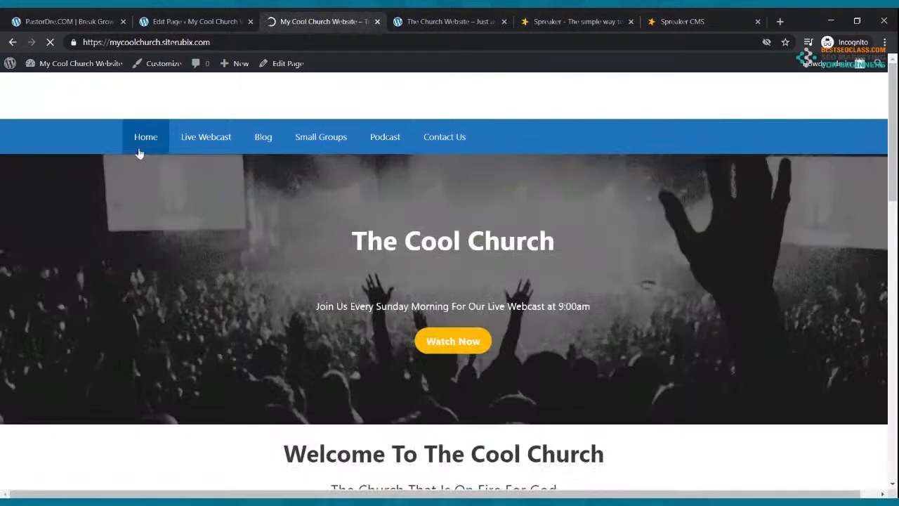
pyautogui.click(207, 141)
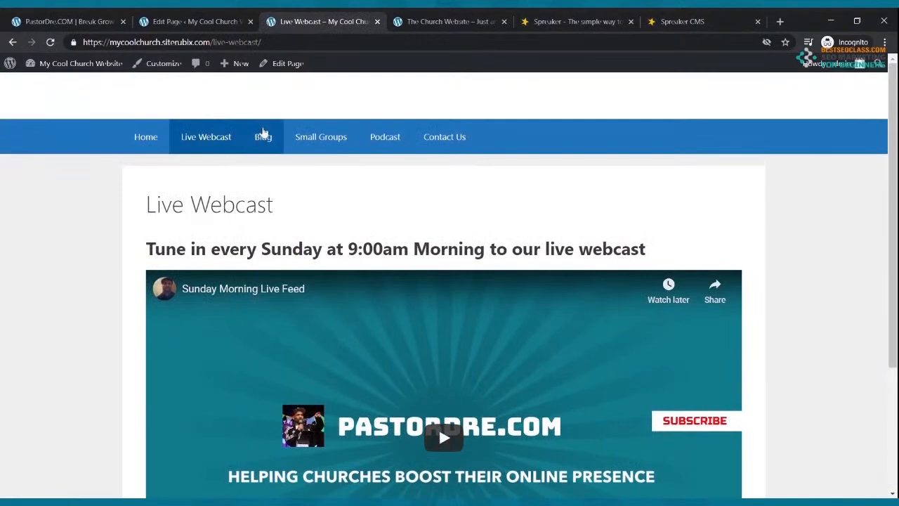
pyautogui.click(263, 139)
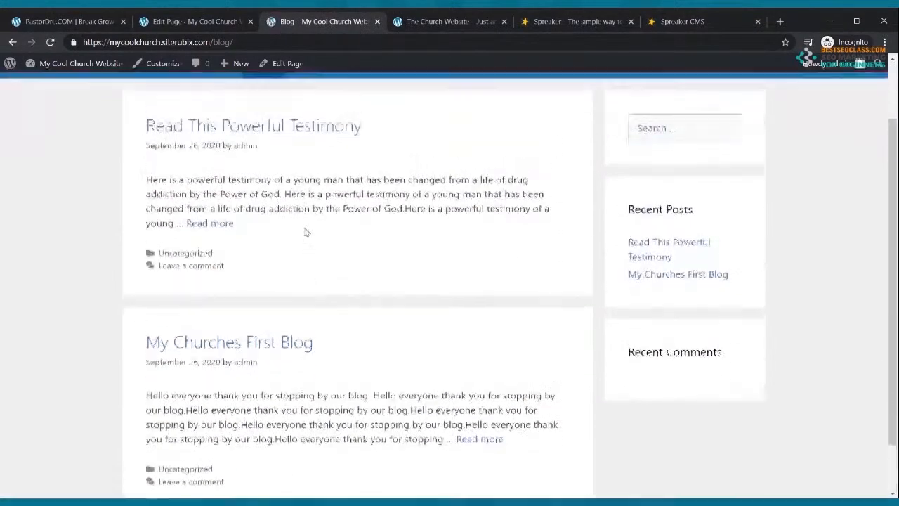
pyautogui.click(315, 141)
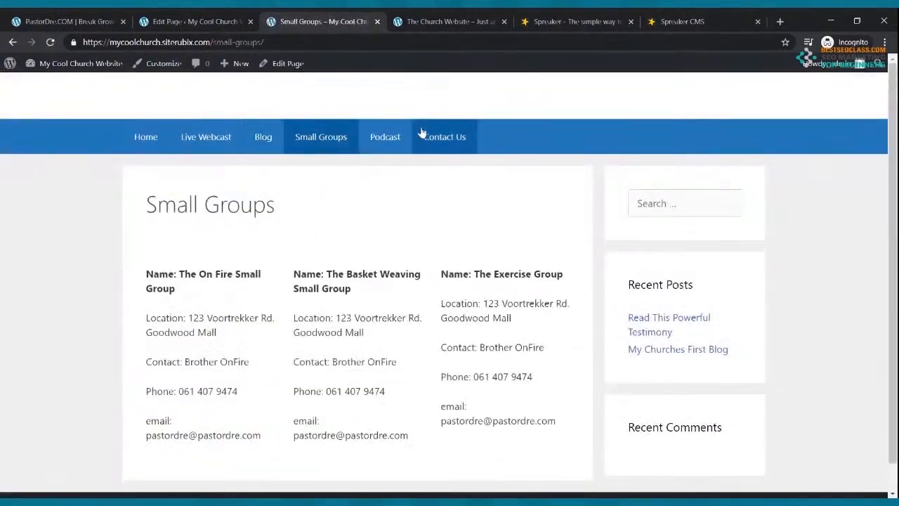
pyautogui.click(395, 135)
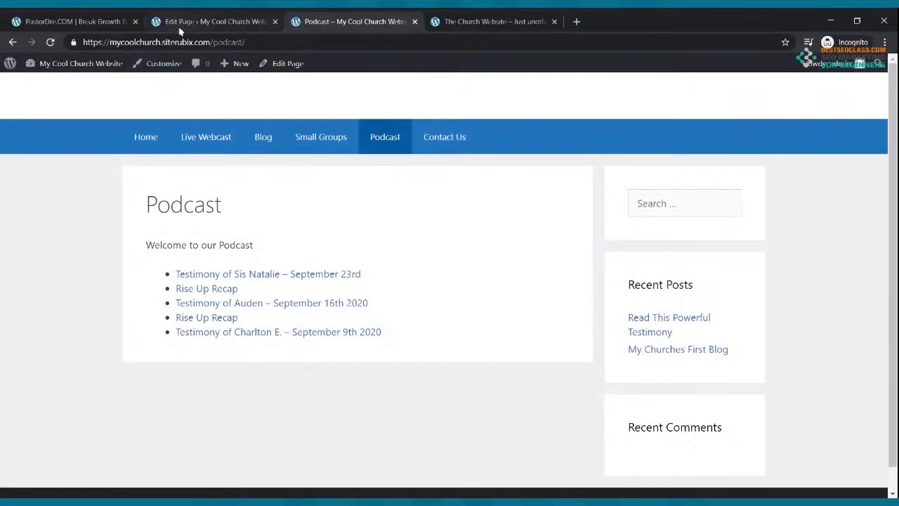
# After the 'How To Add A Contact Us Page' title slide, return to the Podcast editor
pyautogui.click(183, 27)
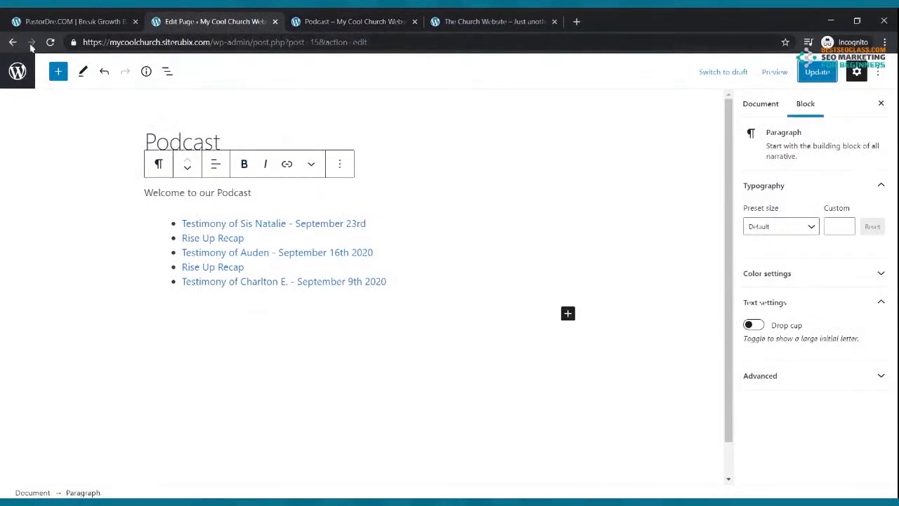
# Update the Podcast page, open Contact Us in the block editor, and start a new tab
pyautogui.click(808, 76)
pyautogui.click(11, 43)
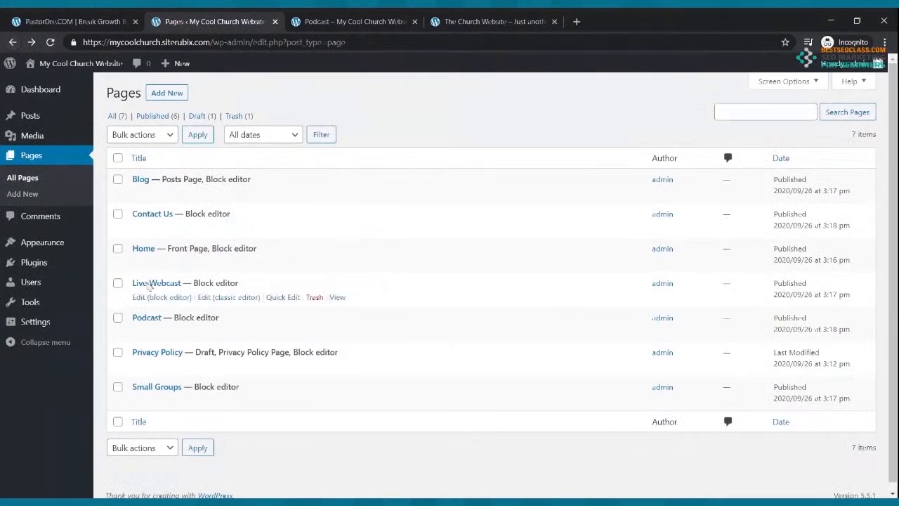
pyautogui.click(149, 231)
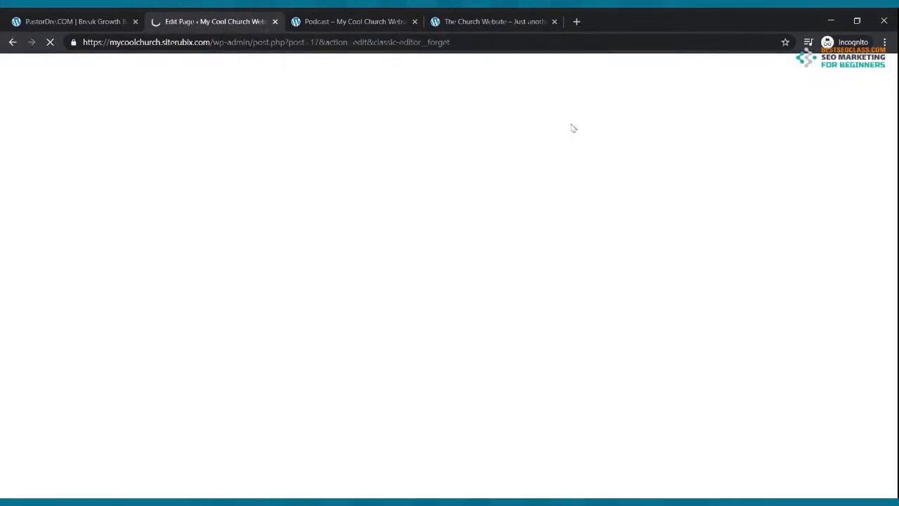
pyautogui.click(576, 22)
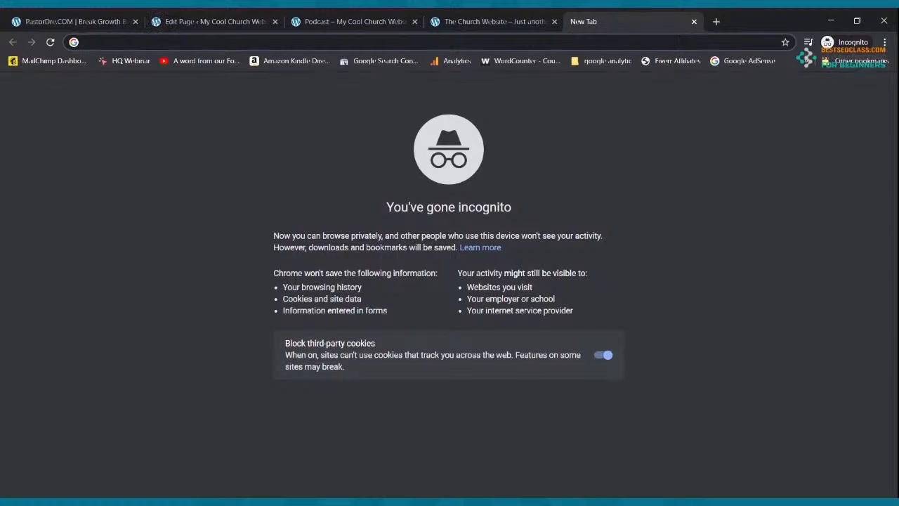
# Go to jotform.com and look over its Pricing page
pyautogui.write('jotfr')
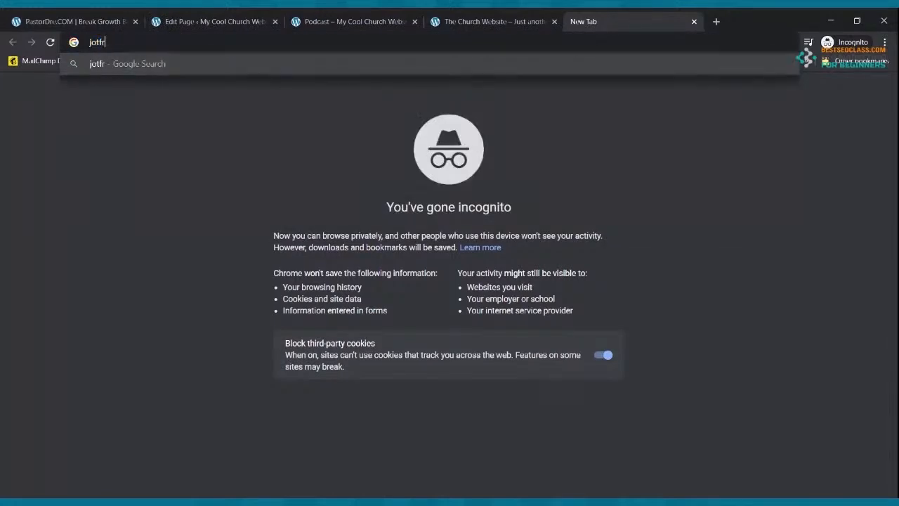
pyautogui.press('BackSpace')
pyautogui.write('orm.com/')
pyautogui.press('Return')
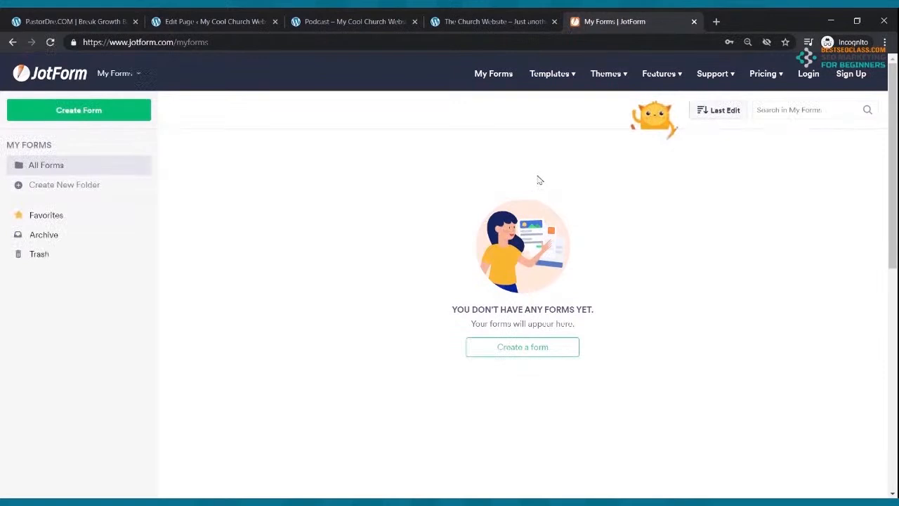
pyautogui.click(767, 80)
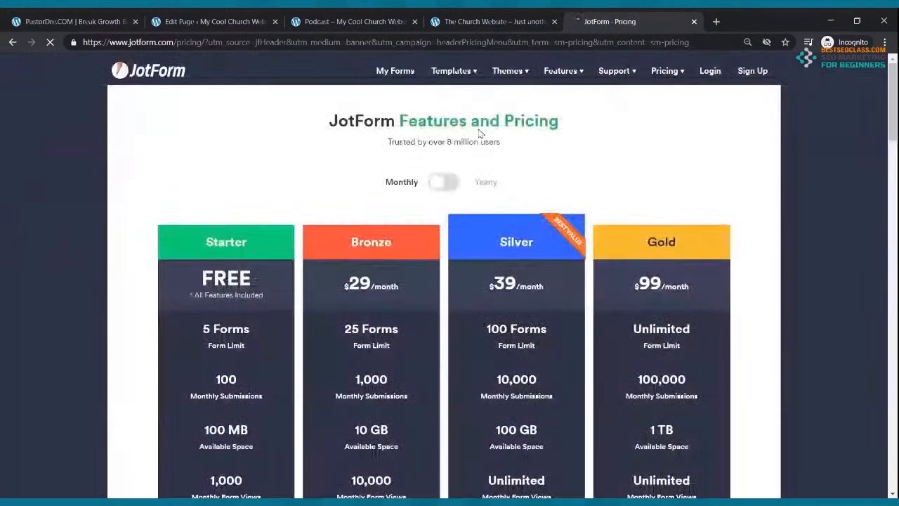
pyautogui.scroll(-2, 241, 318)
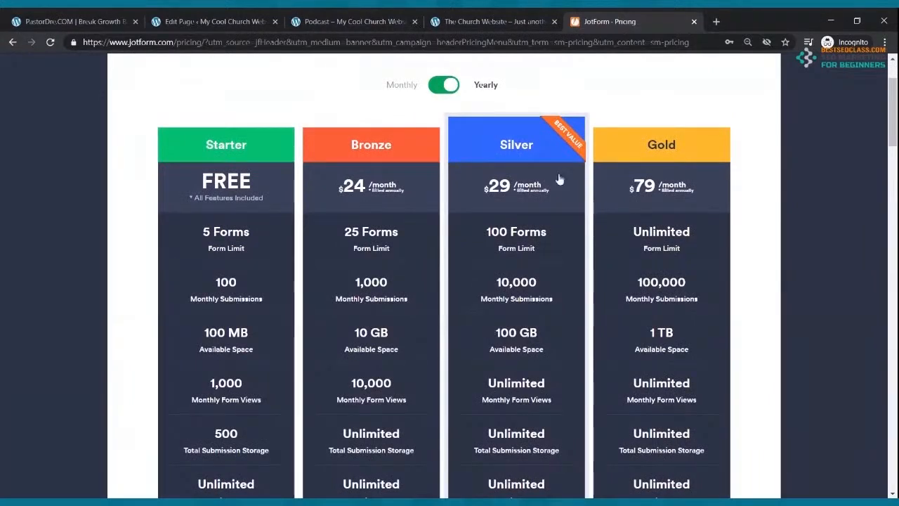
pyautogui.scroll(2, 566, 156)
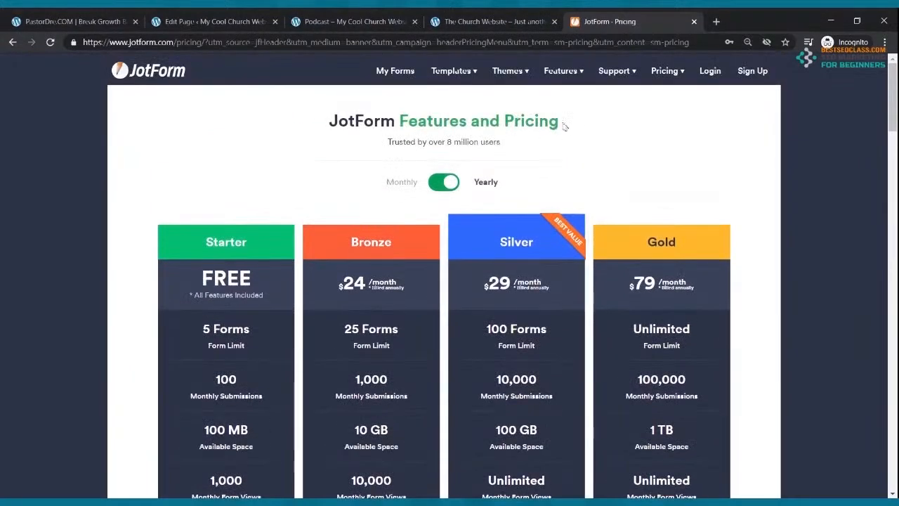
# Log in to JotForm with saved credentials and edit the Contact Us form from My Forms
pyautogui.click(708, 70)
pyautogui.click(395, 310)
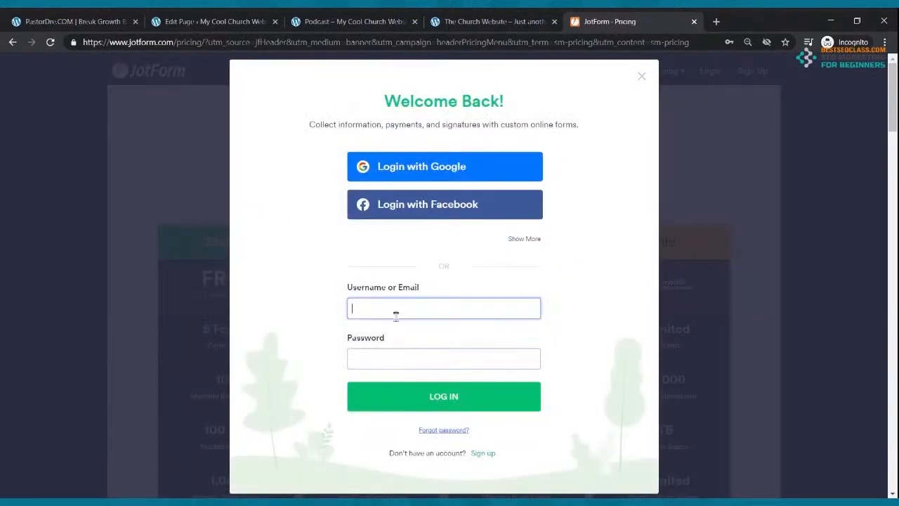
pyautogui.click(402, 396)
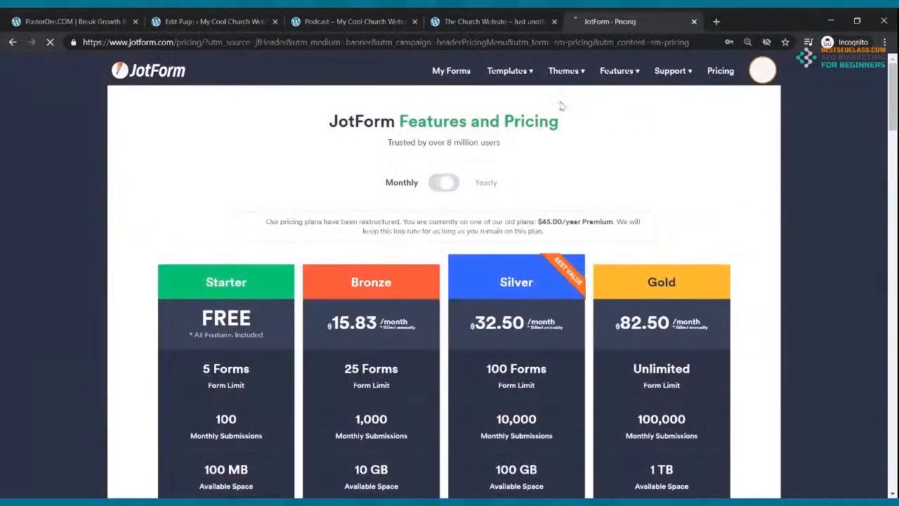
pyautogui.click(438, 73)
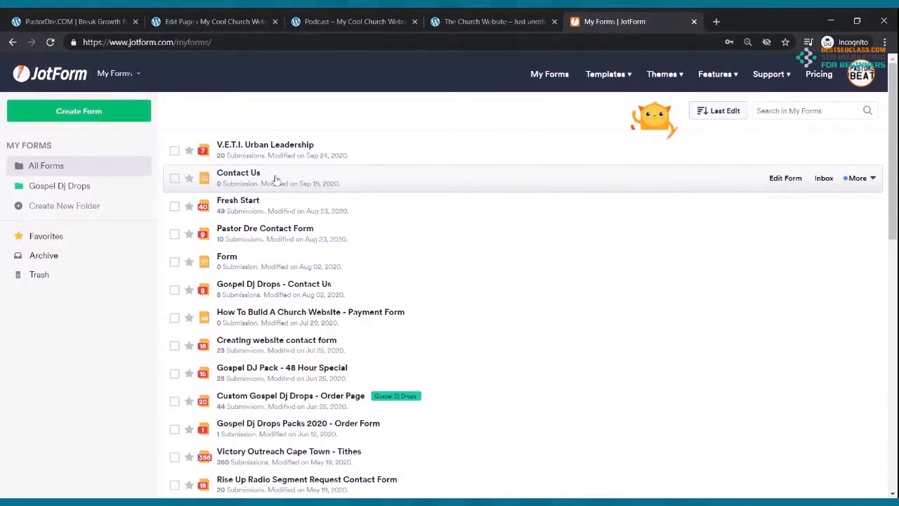
pyautogui.click(772, 178)
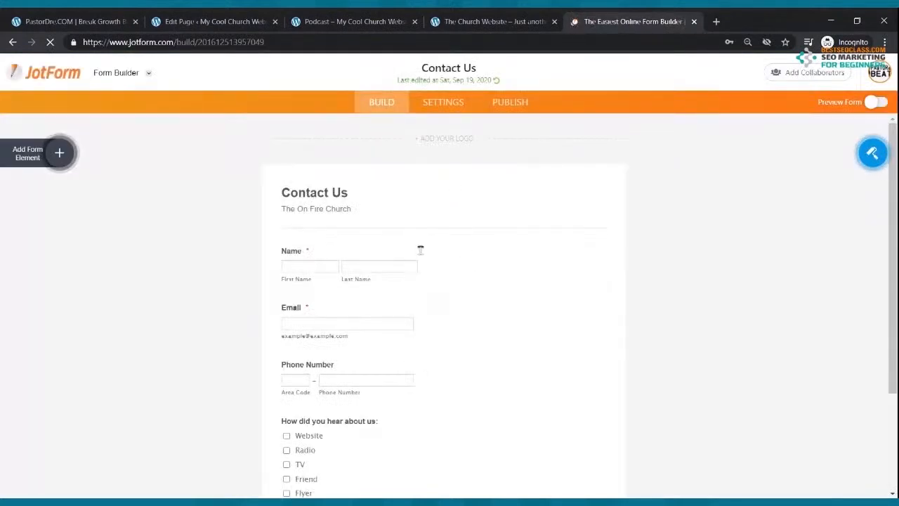
# Drag a Full Name element onto the Contact Us form, then delete the duplicate
pyautogui.scroll(-4, 411, 250)
pyautogui.scroll(2, 411, 250)
pyautogui.scroll(-2, 409, 250)
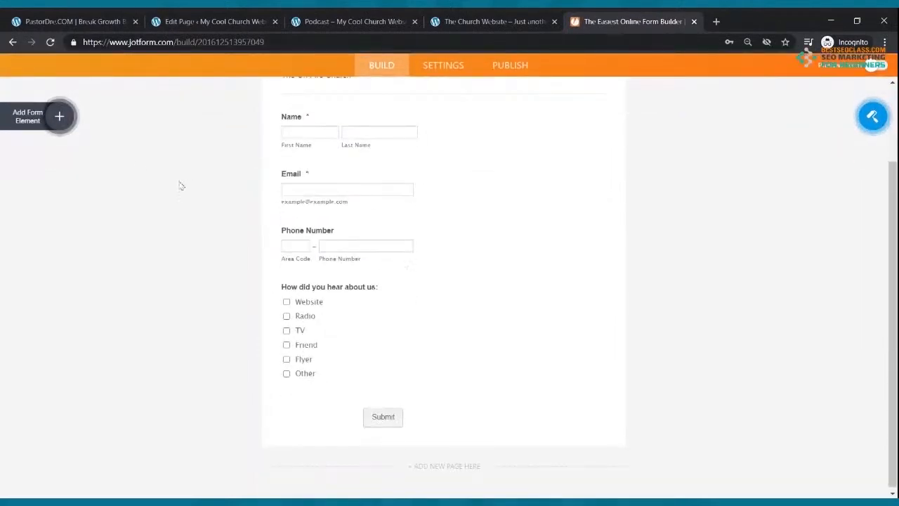
pyautogui.click(59, 116)
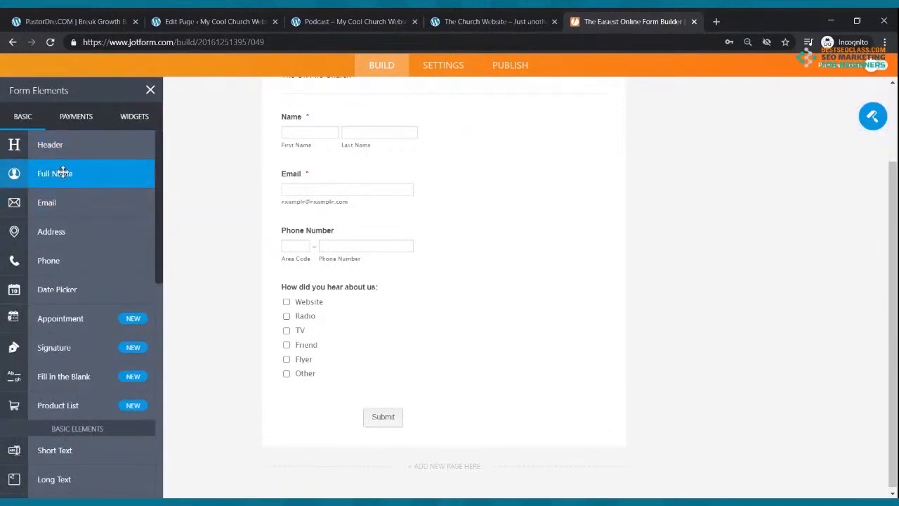
pyautogui.moveTo(62, 171); pyautogui.dragTo(373, 280)
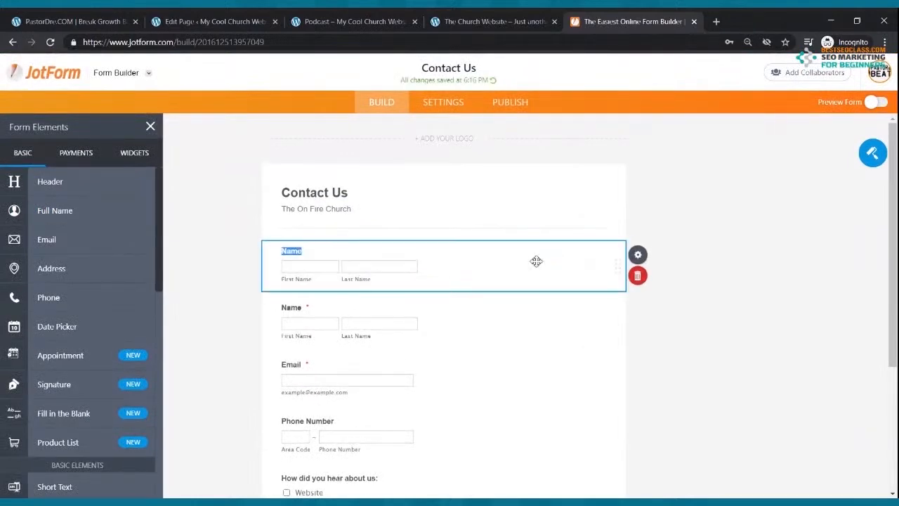
pyautogui.click(638, 276)
# Add an Email element, delete it again, and scroll down the form
pyautogui.scroll(-2, 316, 281)
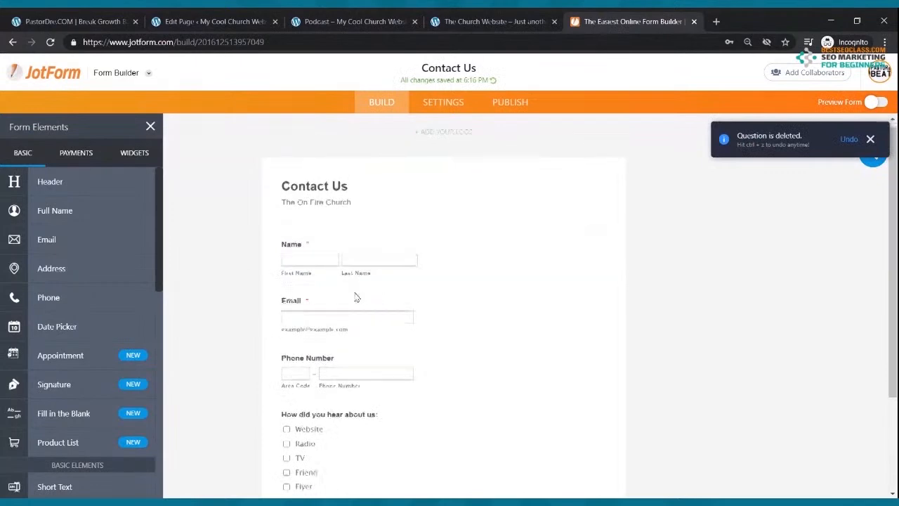
pyautogui.moveTo(106, 203); pyautogui.dragTo(403, 195)
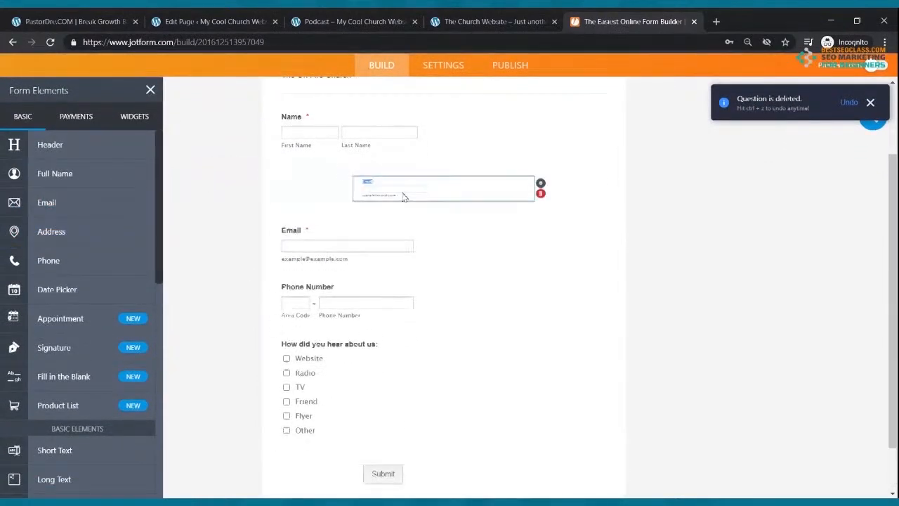
pyautogui.click(637, 332)
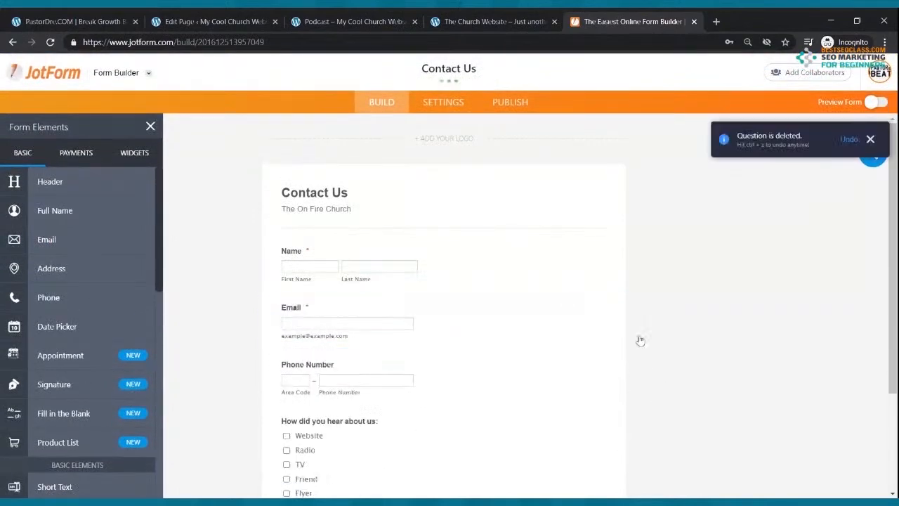
pyautogui.scroll(-3, 403, 230)
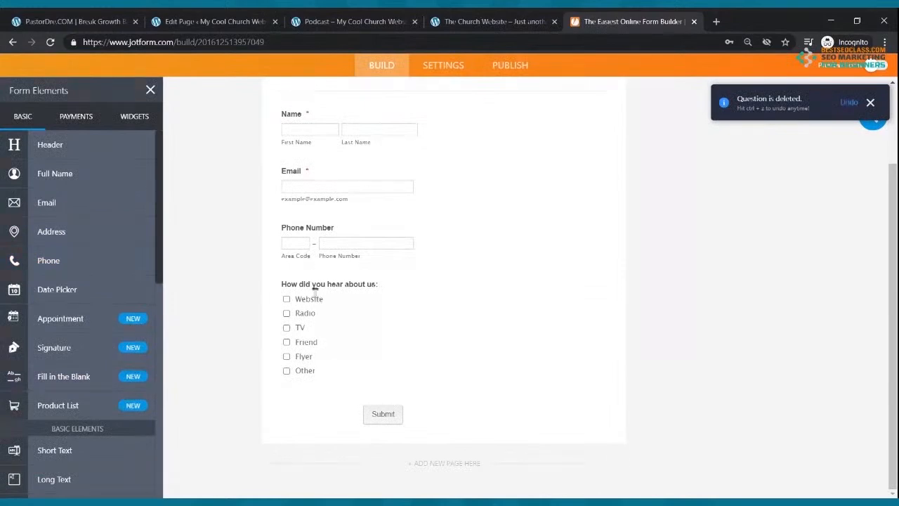
pyautogui.scroll(-4, 141, 253)
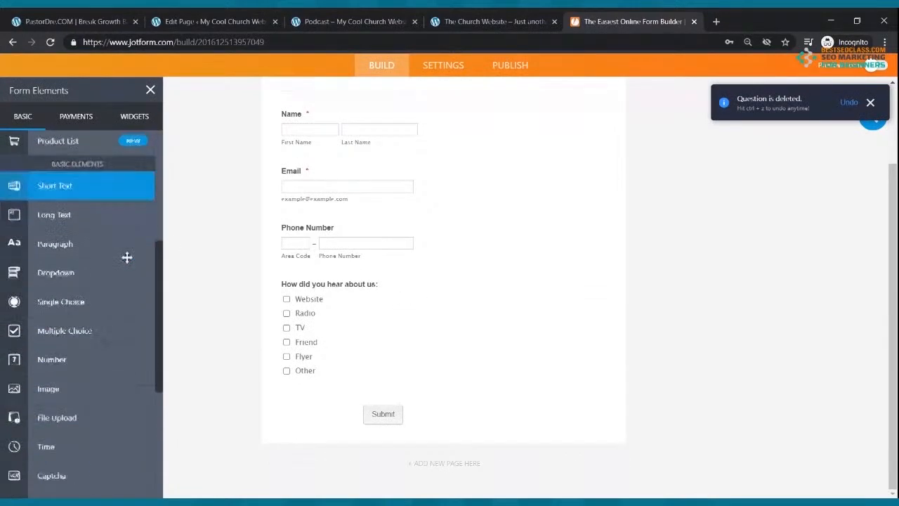
# Add a multiple-choice 'How did you hear' question with options Frinnd, Radio and Flyer
pyautogui.moveTo(82, 305); pyautogui.dragTo(345, 293)
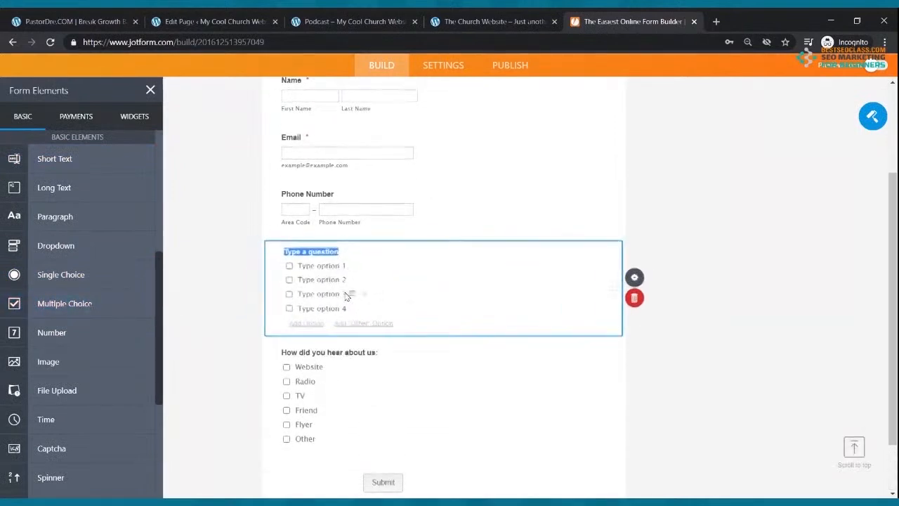
pyautogui.write('How did you hear about us:')
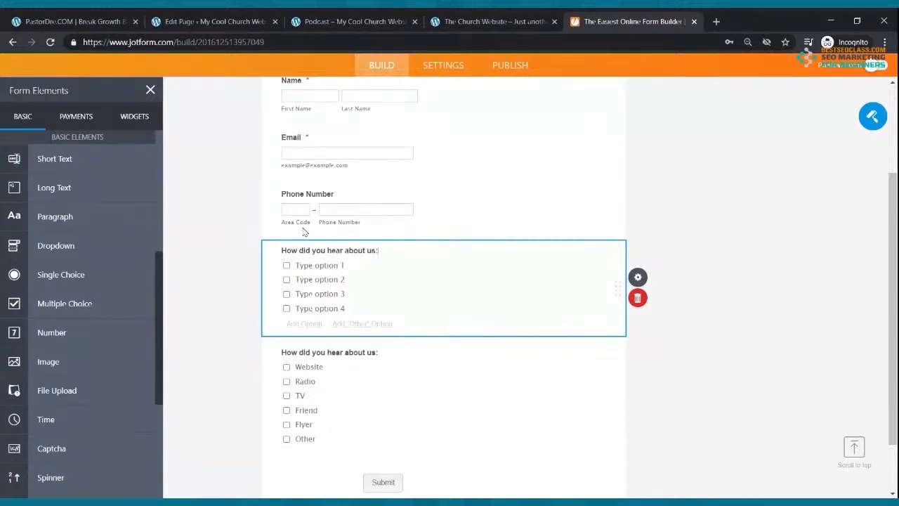
pyautogui.click(304, 265)
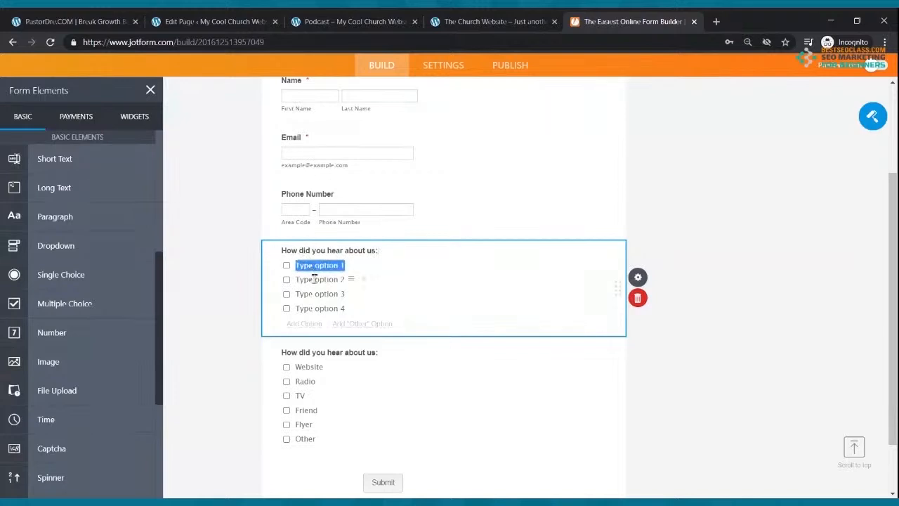
pyautogui.click(315, 279)
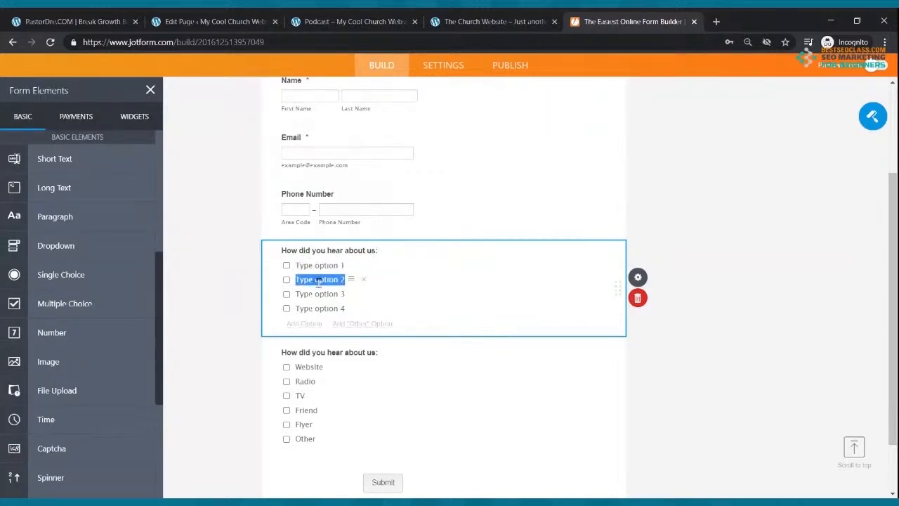
pyautogui.click(319, 293)
pyautogui.click(323, 267)
pyautogui.write('Frin')
pyautogui.write('nd')
pyautogui.click(322, 280)
pyautogui.write('Radio')
pyautogui.click(328, 292)
pyautogui.write('Flyer')
# Delete the duplicate multiple-choice question and return to the top of the form
pyautogui.click(642, 301)
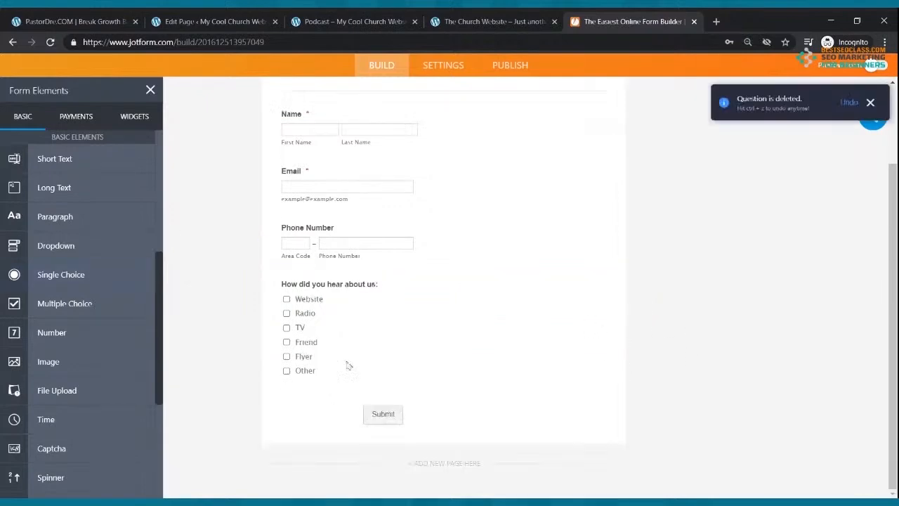
pyautogui.scroll(3, 315, 302)
pyautogui.scroll(-3, 313, 302)
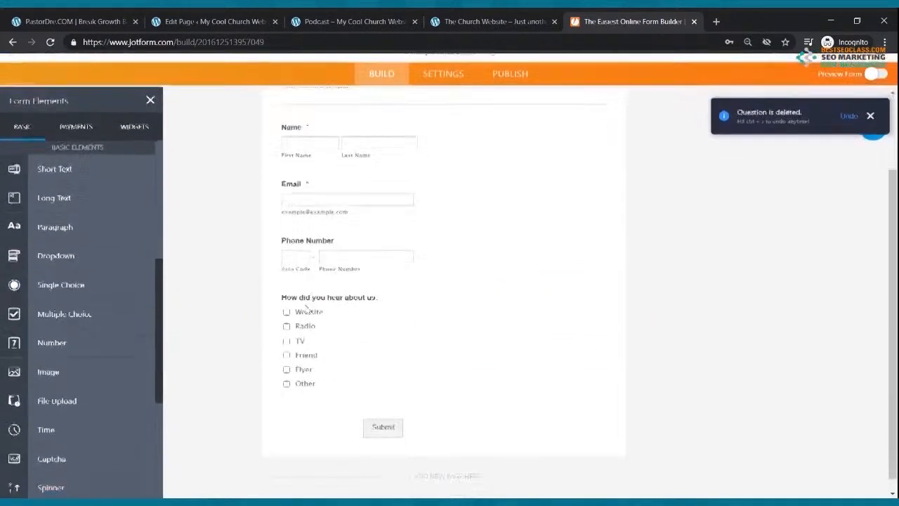
pyautogui.scroll(3, 75, 174)
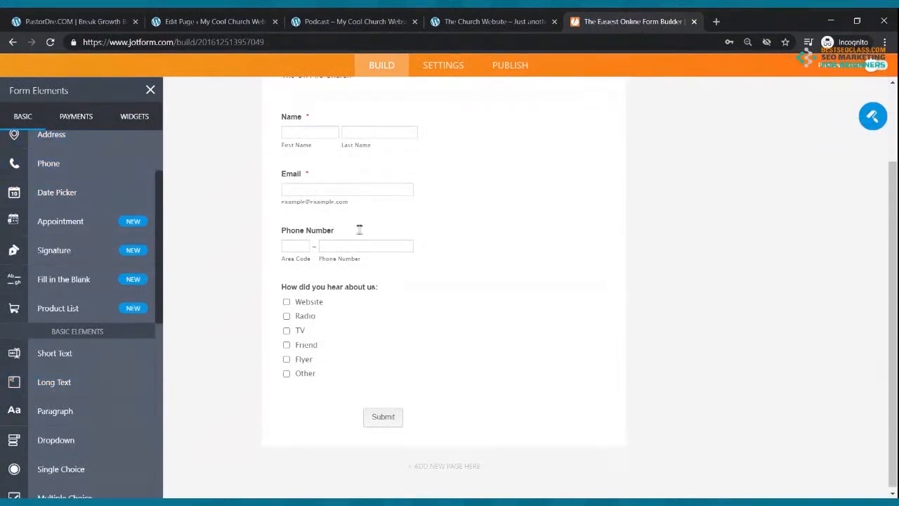
pyautogui.scroll(2, 327, 161)
pyautogui.scroll(-2, 326, 161)
pyautogui.scroll(3, 345, 309)
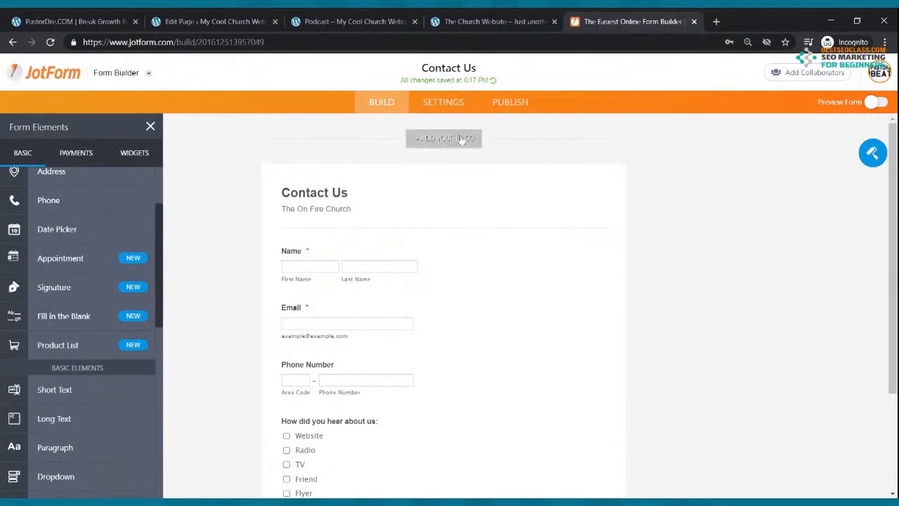
# Copy the Contact Us form's embed code from JotForm's Publish > Embed, then return to WordPress
pyautogui.click(502, 103)
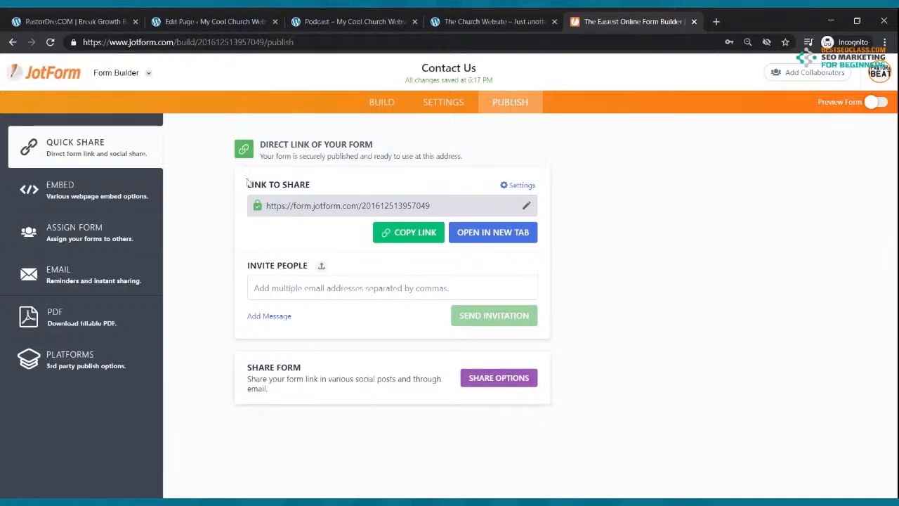
pyautogui.click(84, 188)
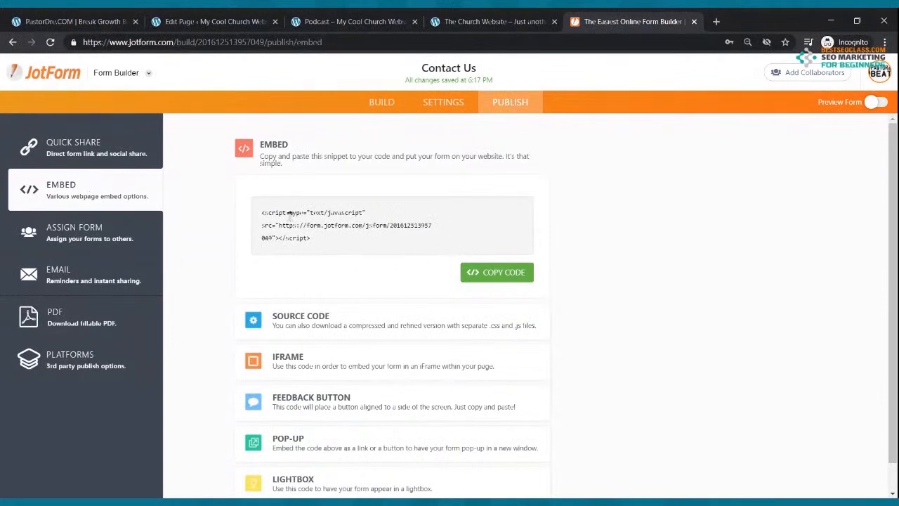
pyautogui.click(469, 273)
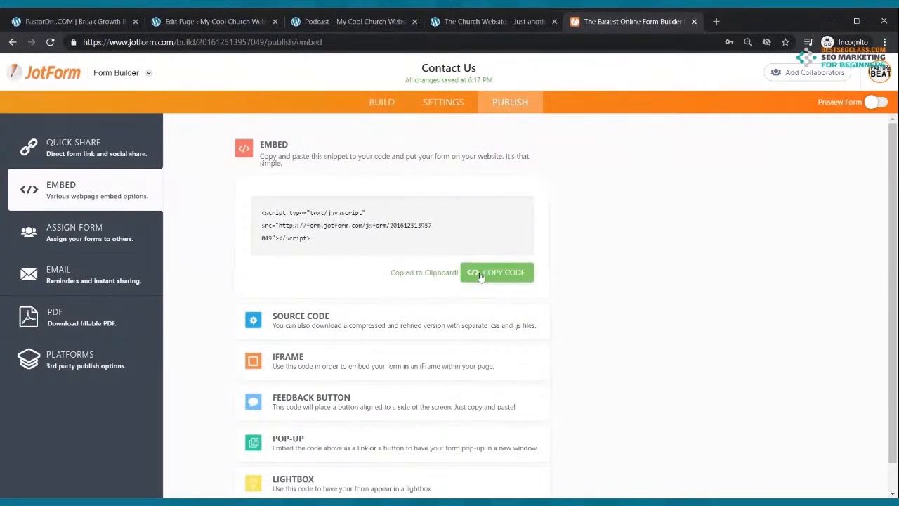
pyautogui.click(239, 18)
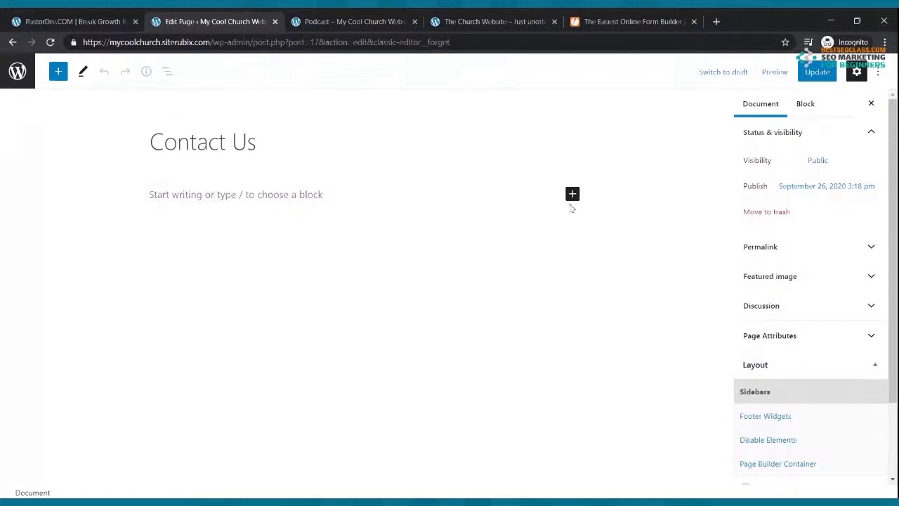
# Paste the JotForm embed script into a new Custom HTML block, update the page, and view the site
pyautogui.click(573, 193)
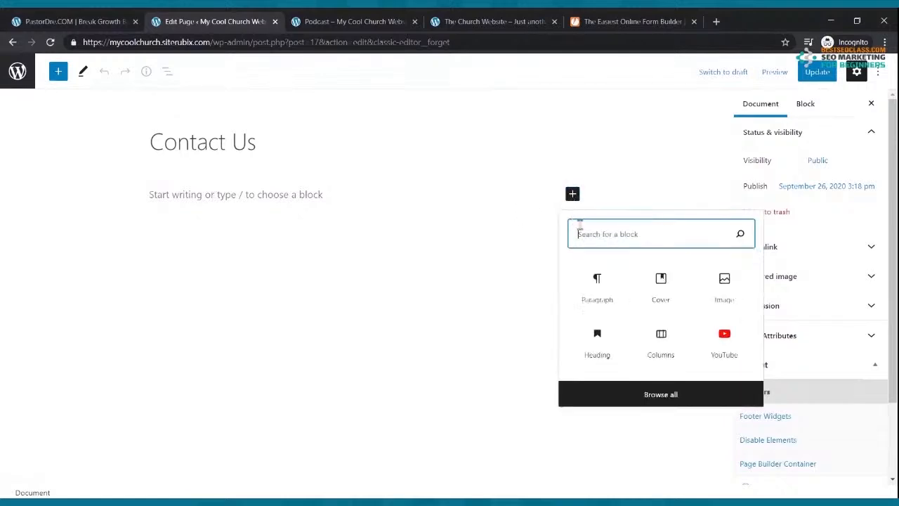
pyautogui.write('html')
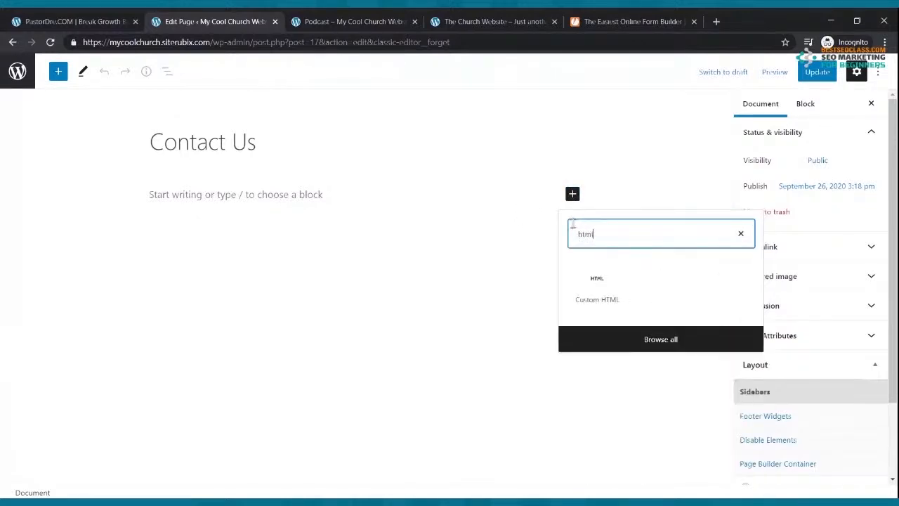
pyautogui.click(596, 285)
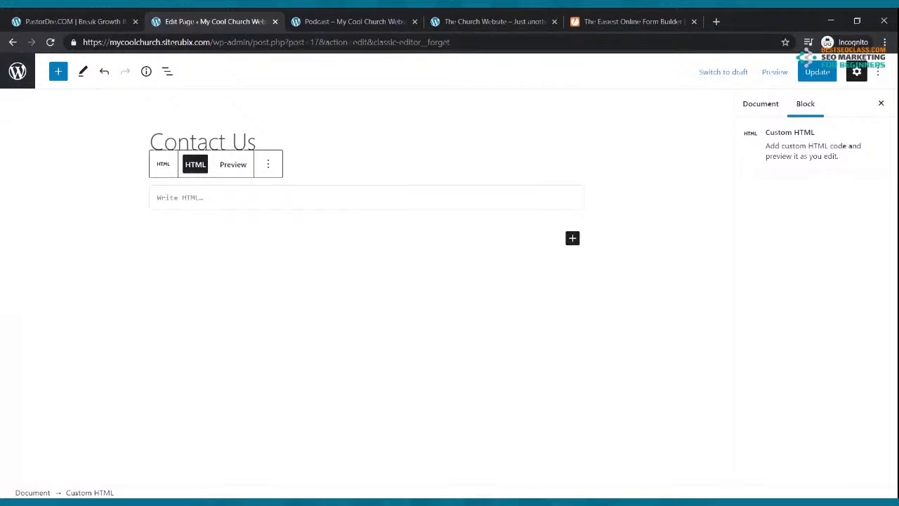
pyautogui.hotkey('ctrl', 'v')
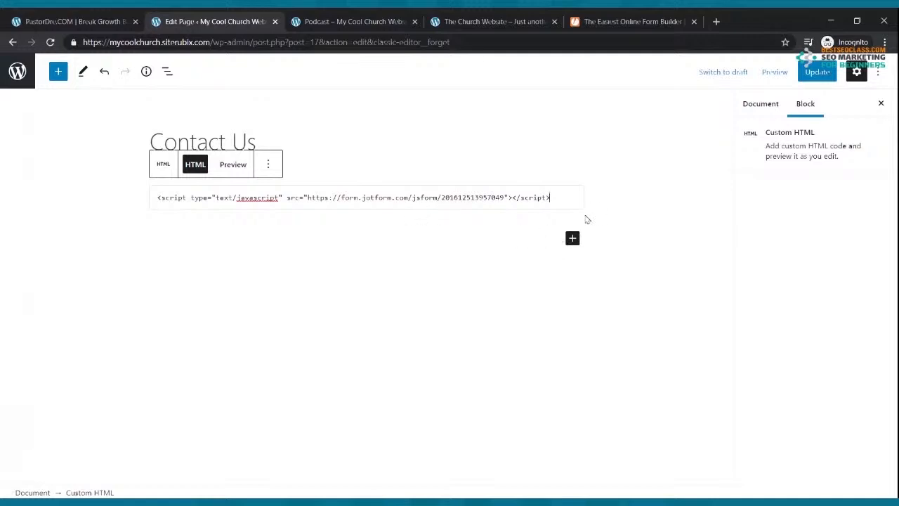
pyautogui.click(816, 72)
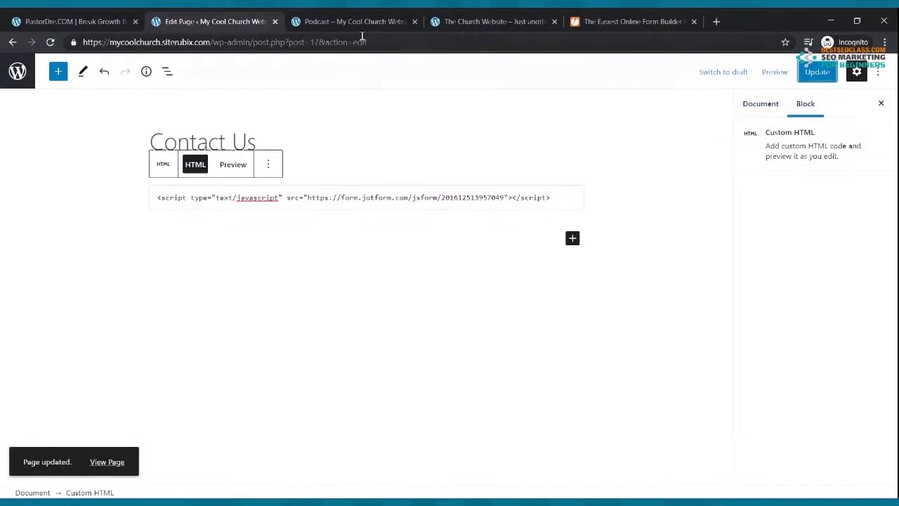
pyautogui.click(343, 19)
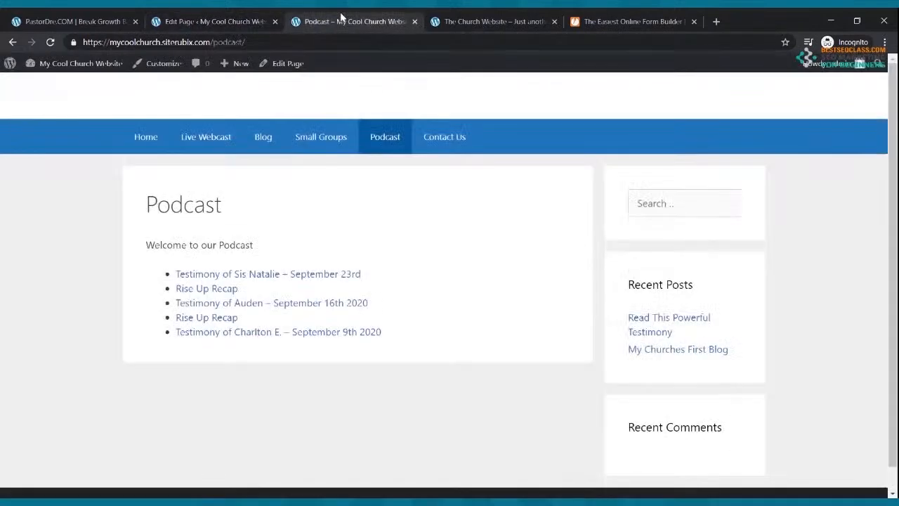
# Open the live Contact Us page and compare it with the fields in JotForm's Build view
pyautogui.click(441, 143)
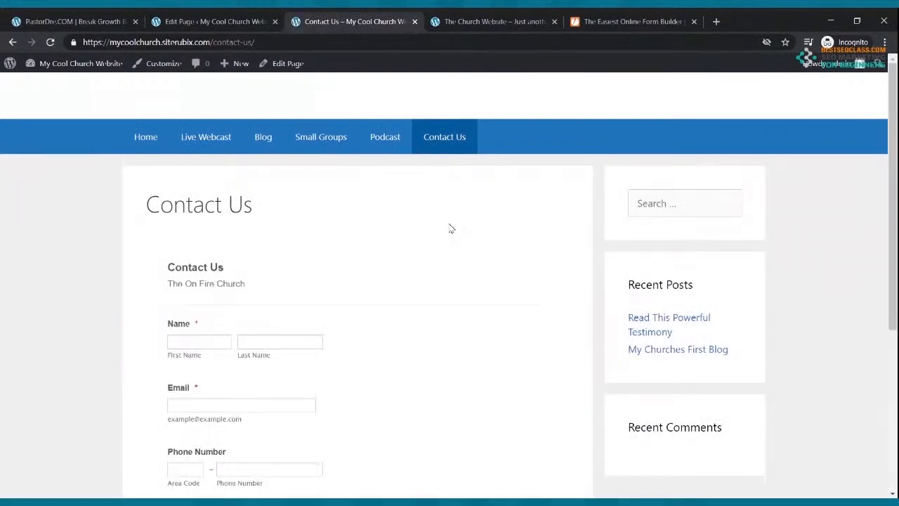
pyautogui.scroll(-3, 454, 227)
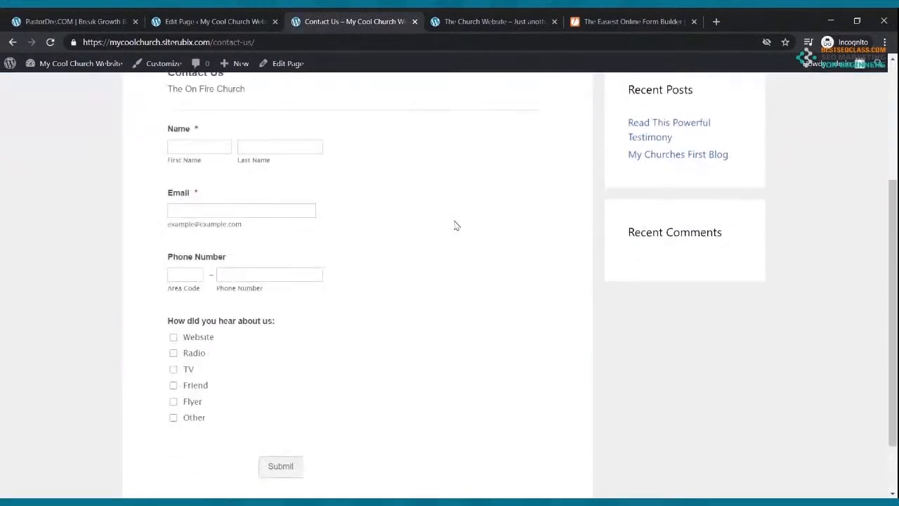
pyautogui.click(629, 21)
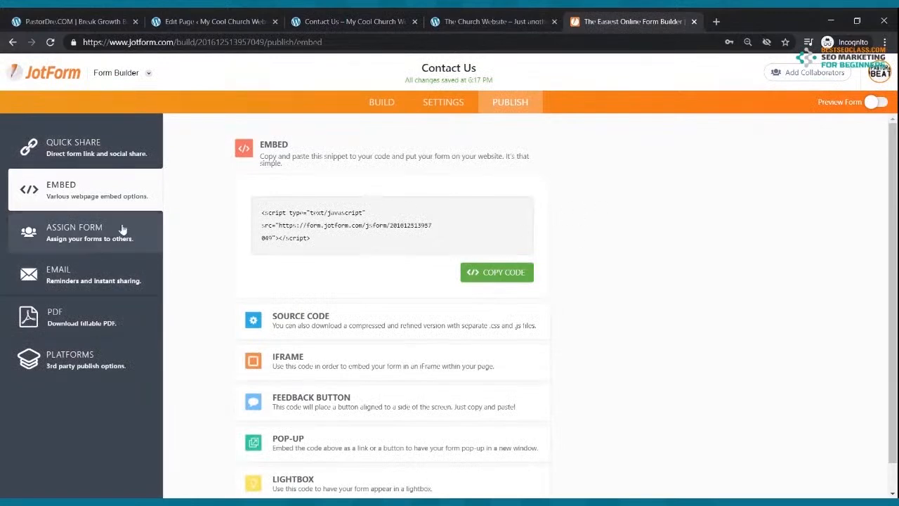
pyautogui.click(379, 104)
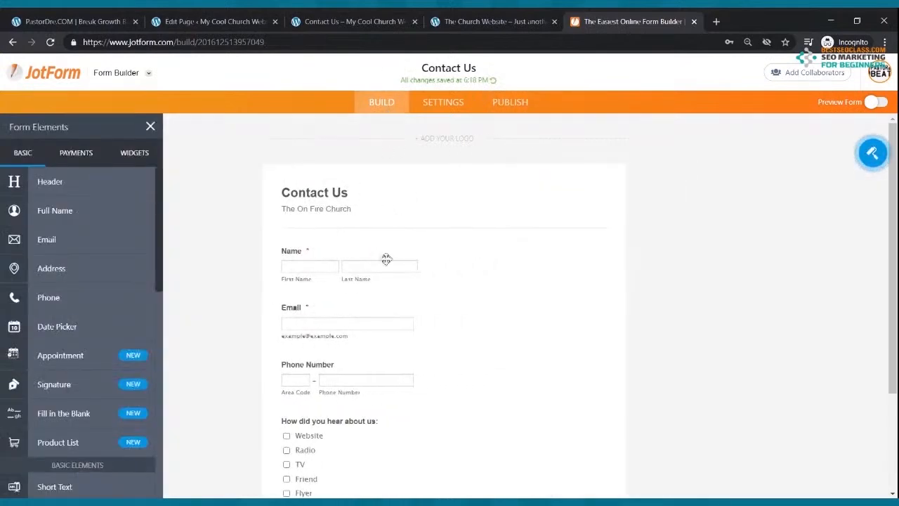
pyautogui.scroll(-3, 391, 266)
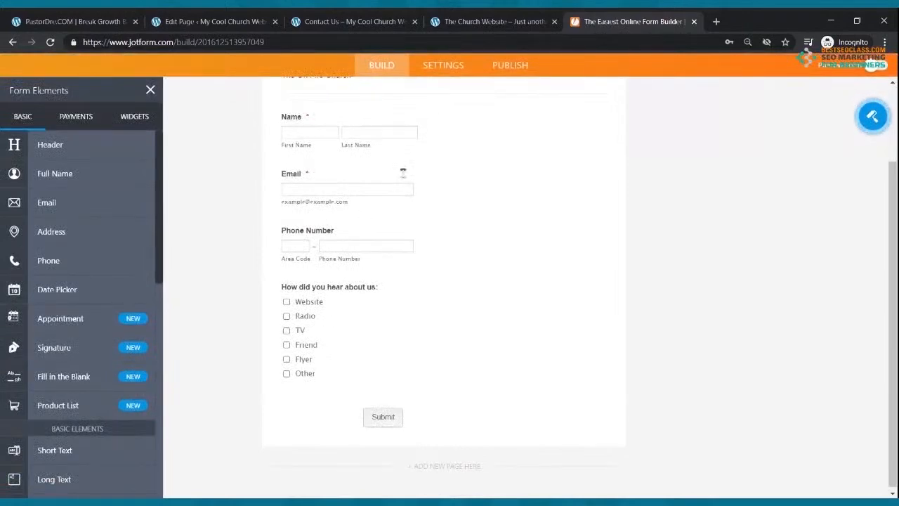
# Return to the live Contact Us page to review the embedded contact form
pyautogui.click(460, 20)
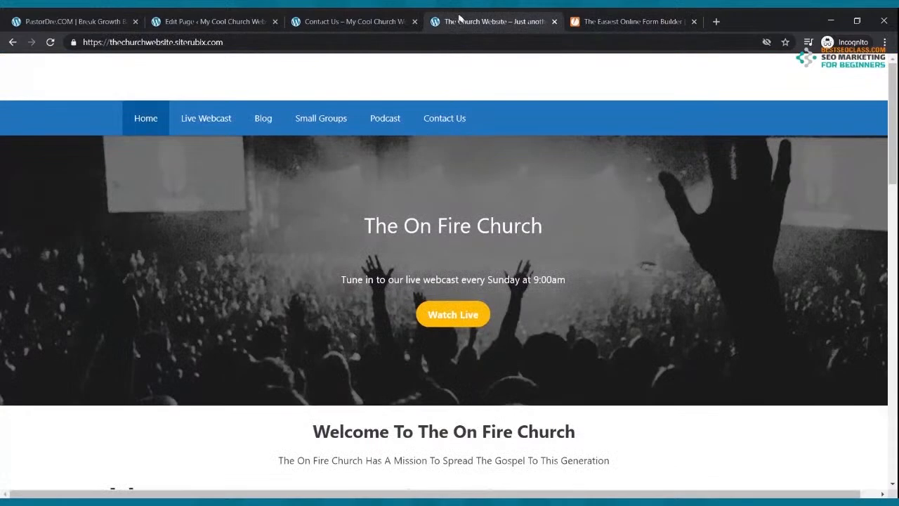
pyautogui.click(347, 21)
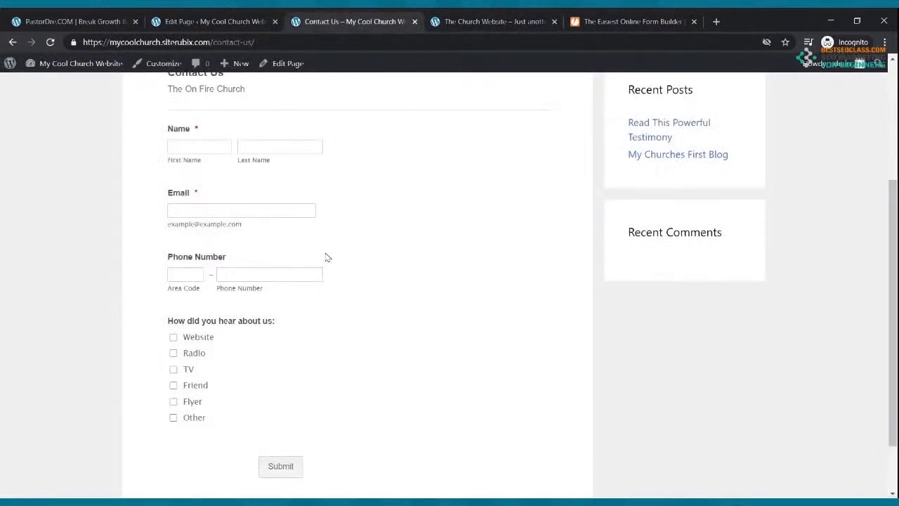
pyautogui.scroll(-1, 325, 257)
pyautogui.scroll(4, 327, 254)
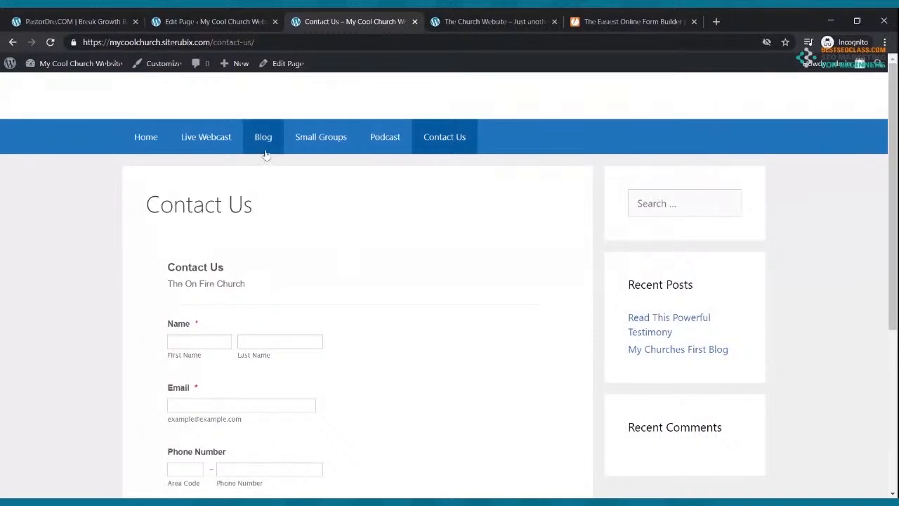
pyautogui.click(211, 136)
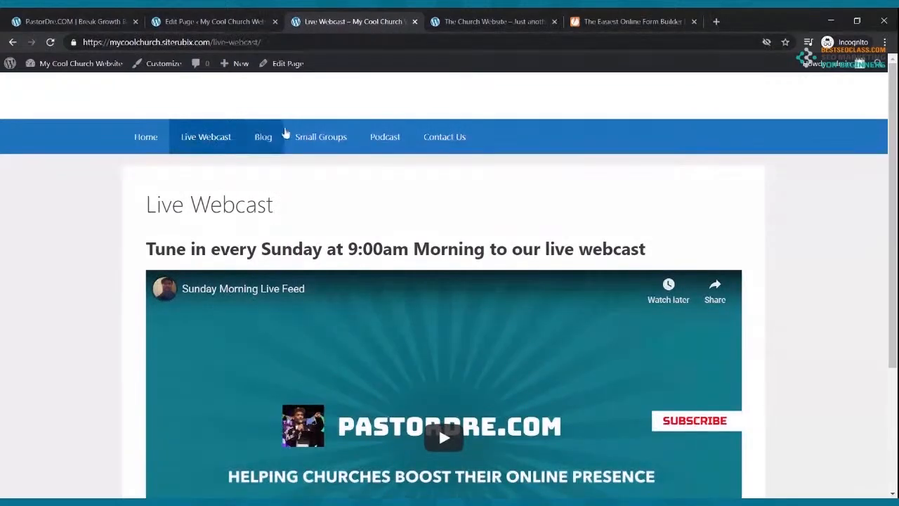
pyautogui.click(156, 139)
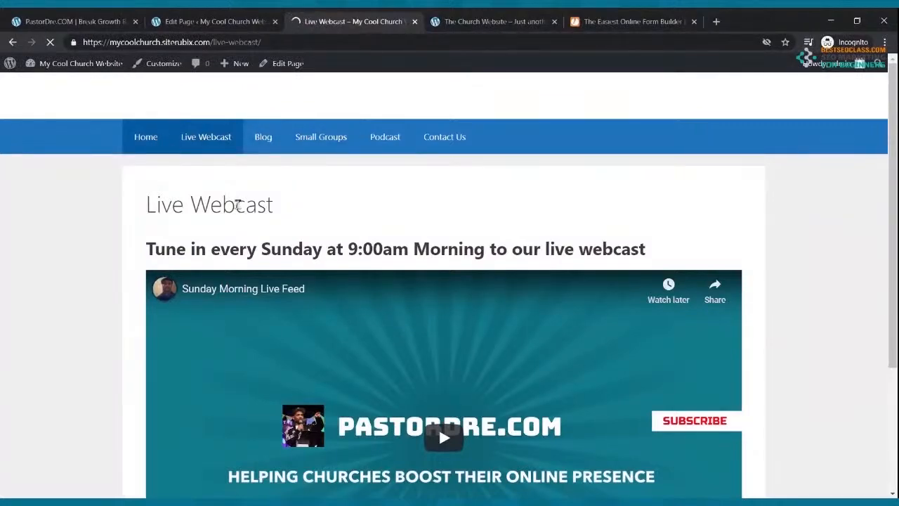
pyautogui.scroll(-8, 239, 218)
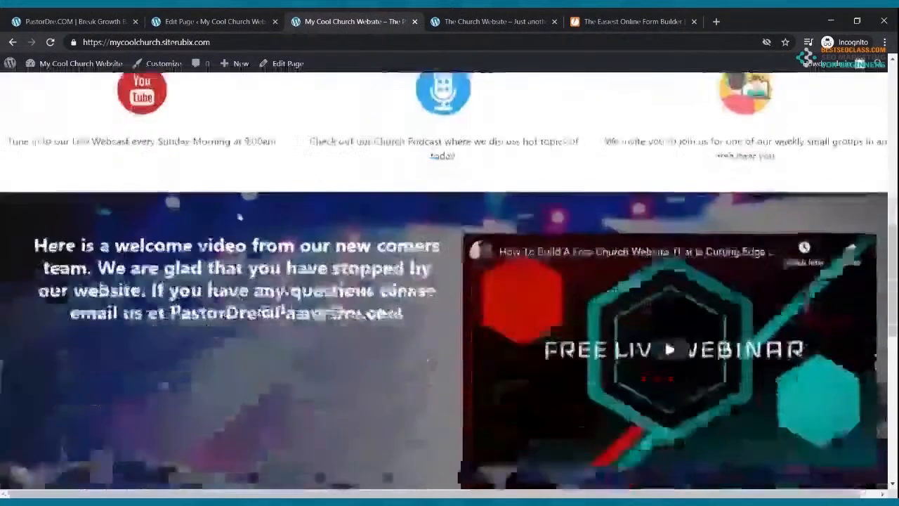
pyautogui.scroll(-1, 239, 218)
pyautogui.moveTo(170, 249); pyautogui.dragTo(413, 260)
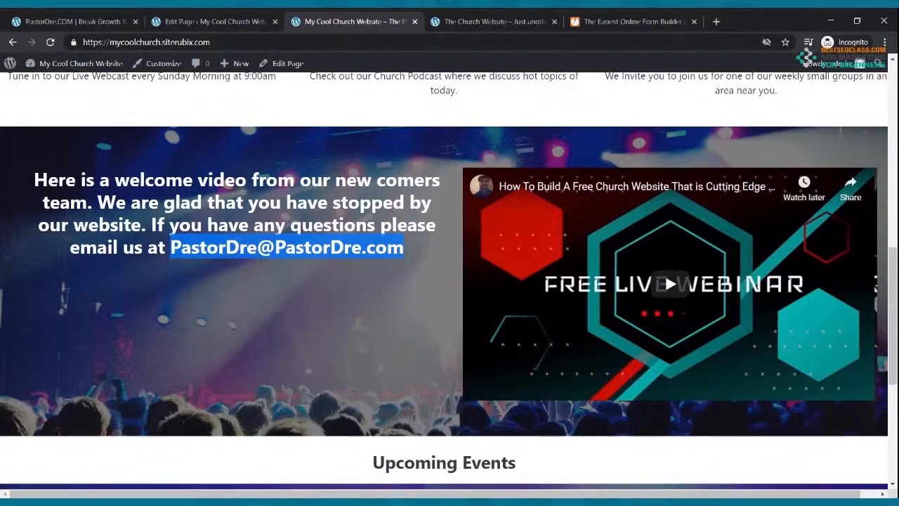
pyautogui.scroll(3, 619, 452)
pyautogui.scroll(6, 619, 452)
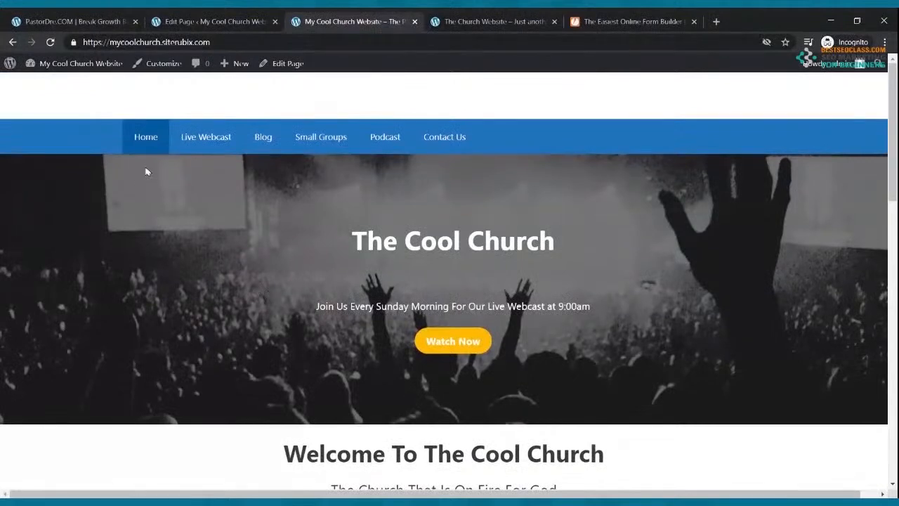
pyautogui.click(217, 139)
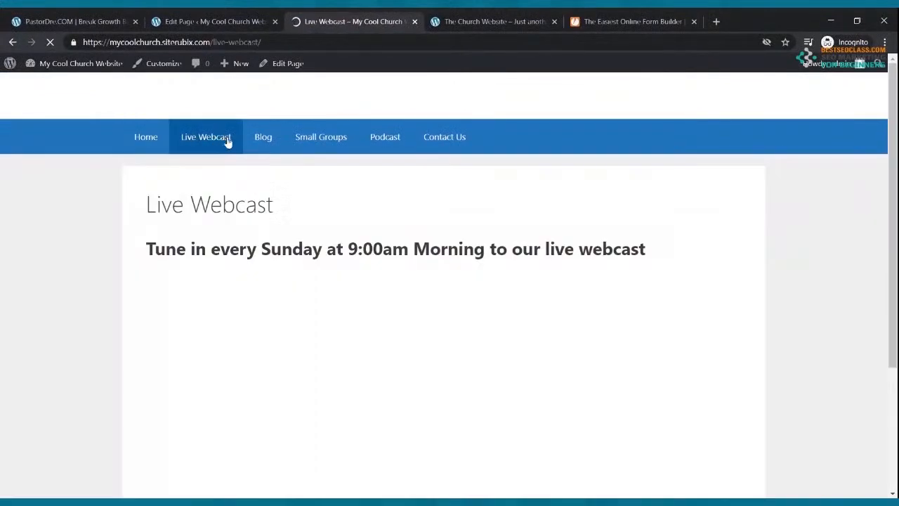
pyautogui.click(263, 141)
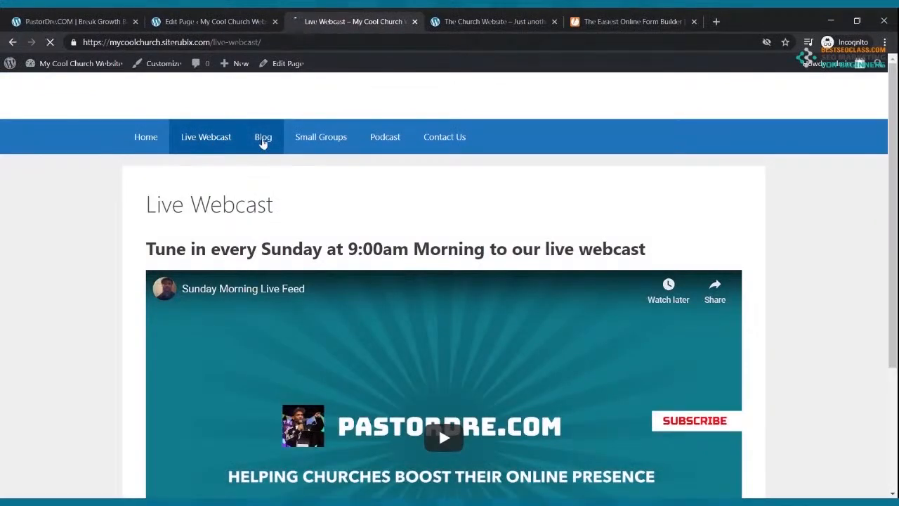
pyautogui.click(311, 141)
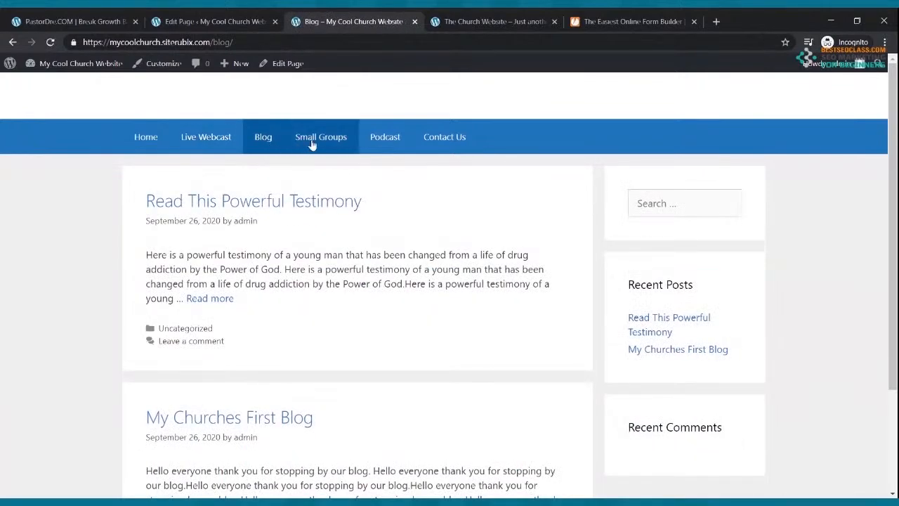
pyautogui.click(385, 140)
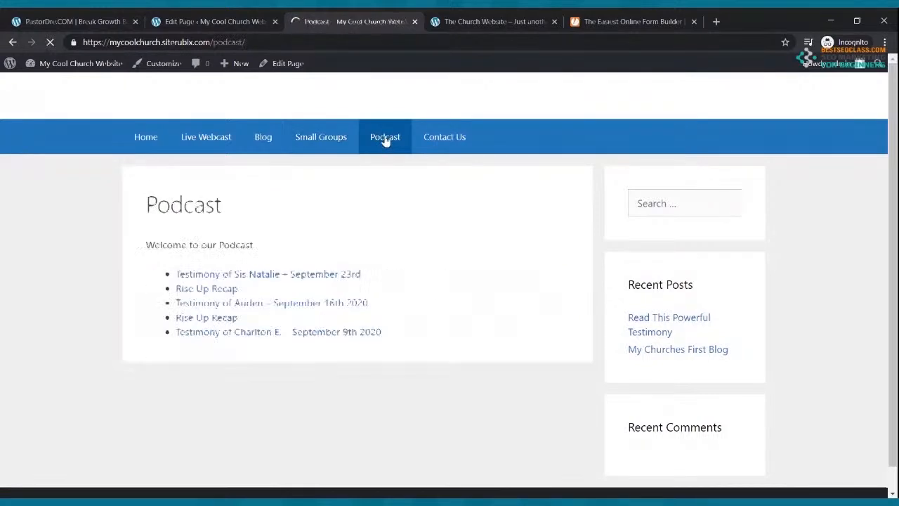
pyautogui.click(464, 141)
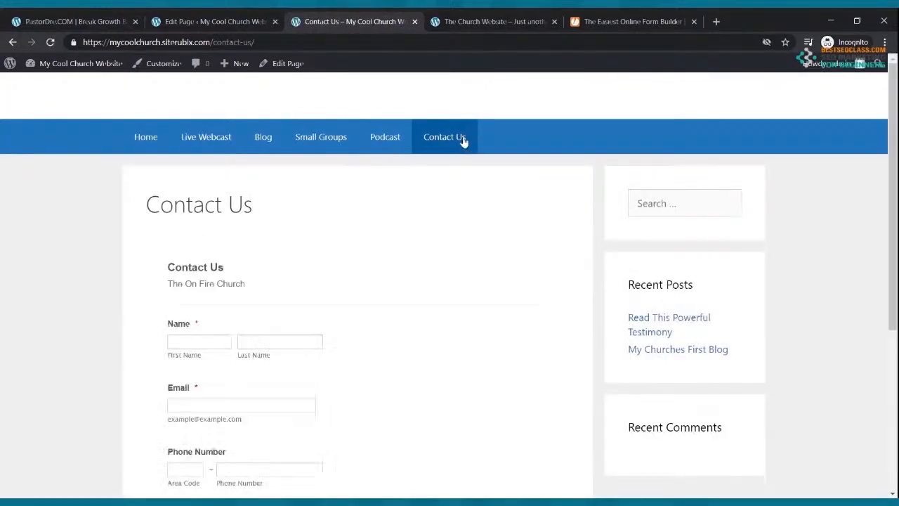
pyautogui.scroll(-2, 463, 144)
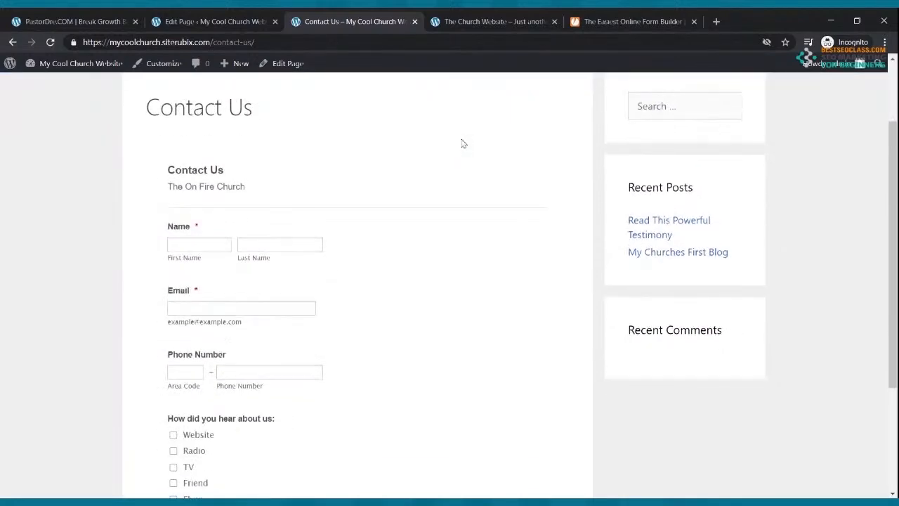